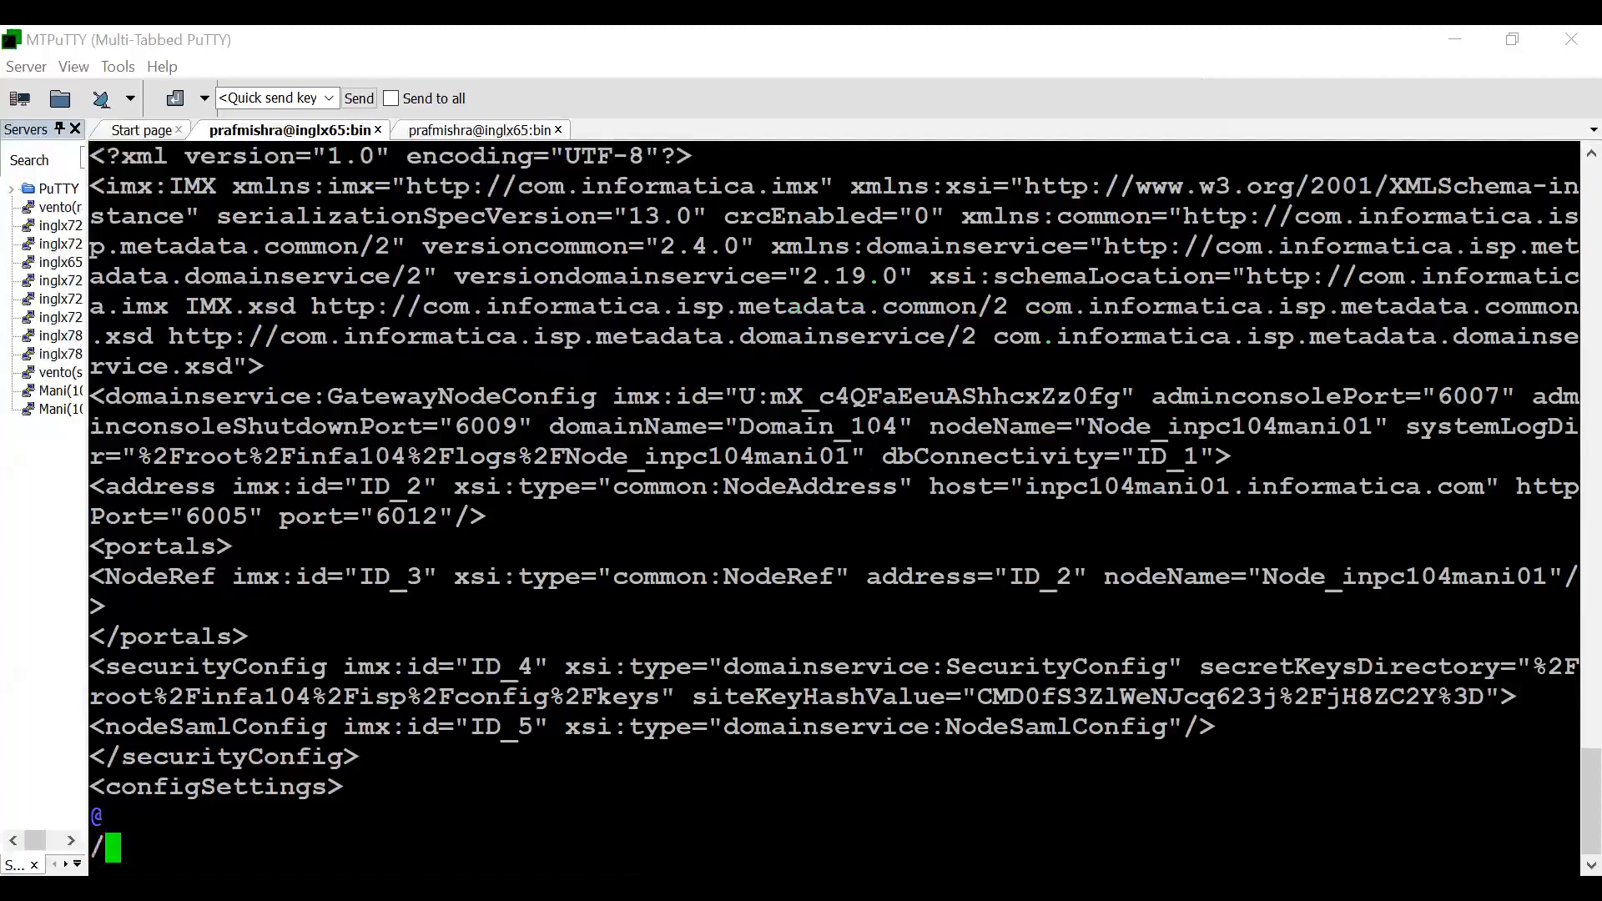
# - Search nodemeta.xml for "tls" and quit the vi editor without saving
pyautogui.write('tls')
pyautogui.press('Return')
pyautogui.write(':q')
pyautogui.press('Return')
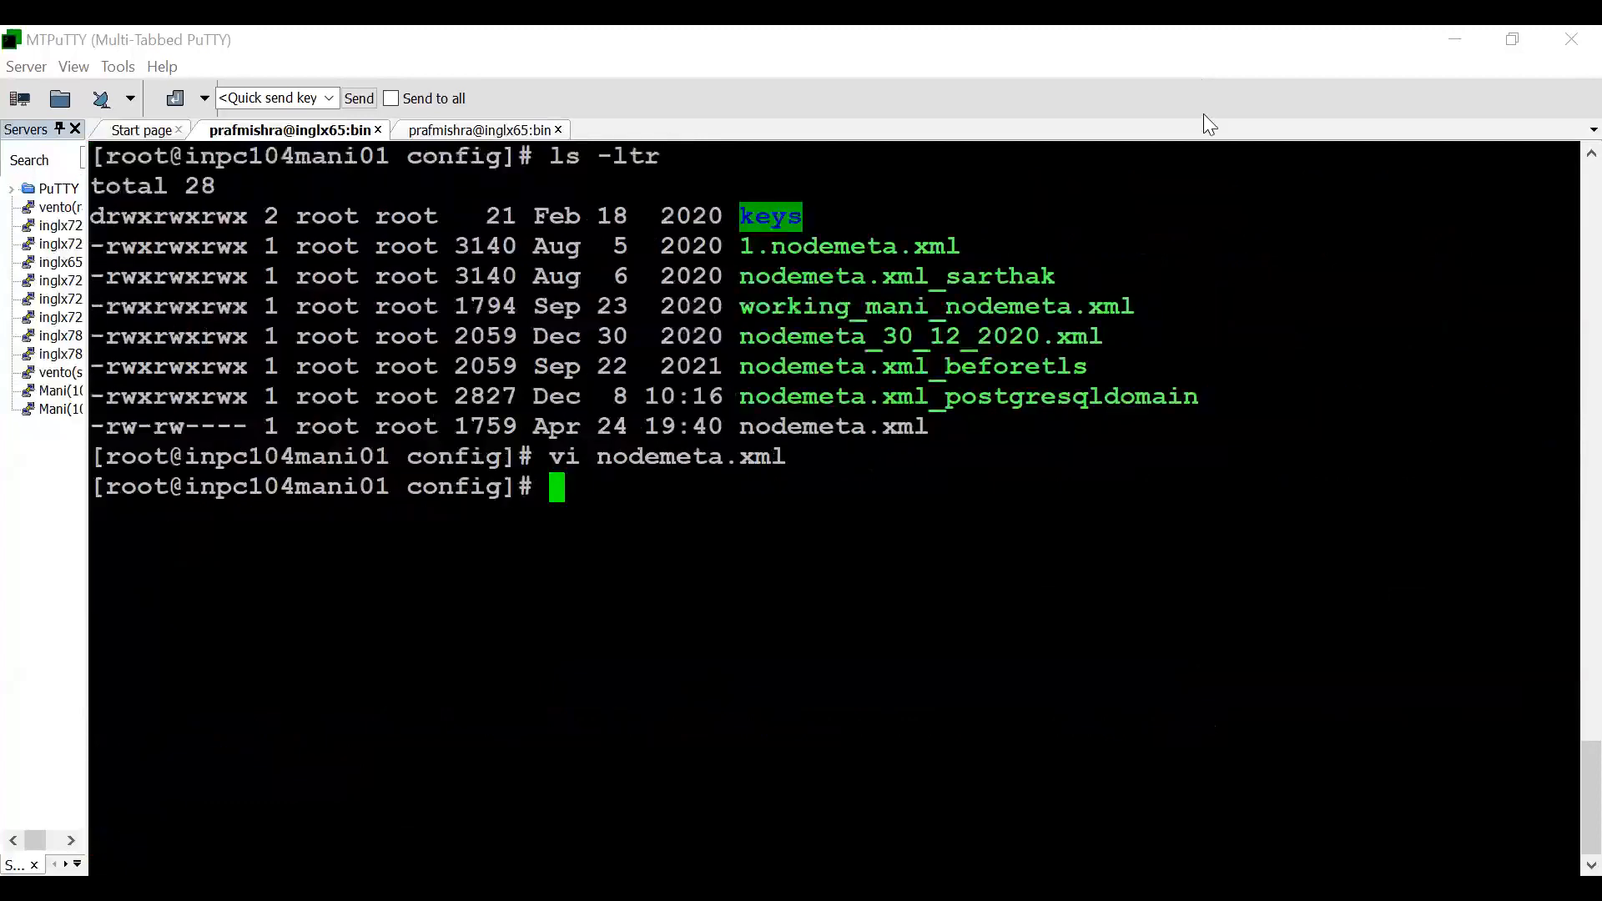
# - Switch to Informatica Administrator in the browser and review the properties of the node Node_inpc104mani01
pyautogui.hotkey('alt', 'Tab')
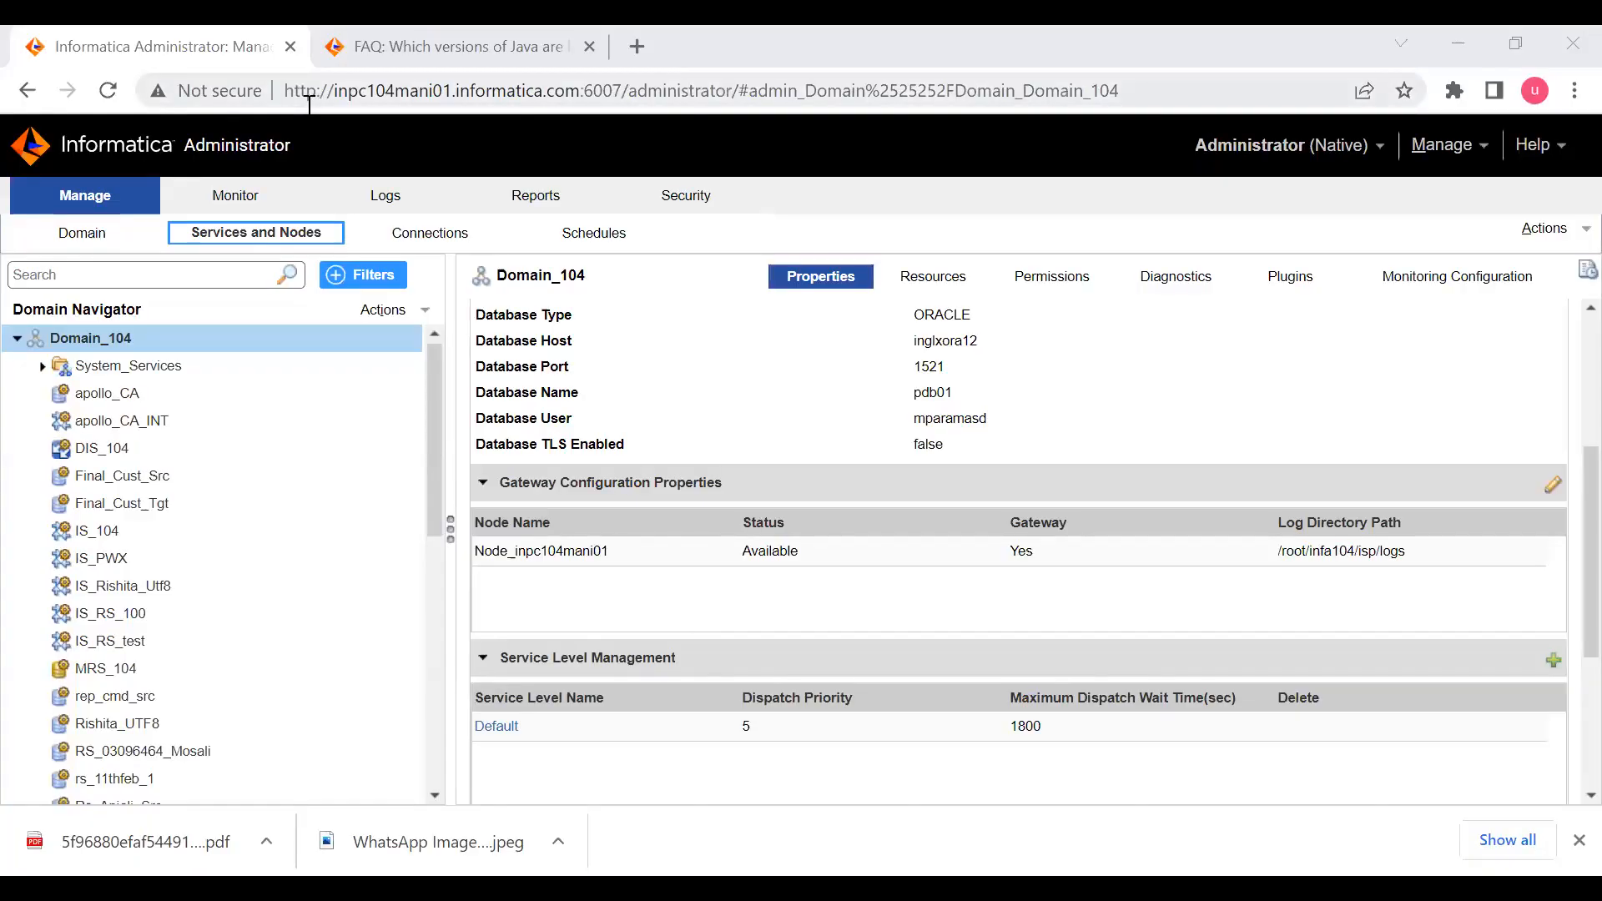
pyautogui.scroll(-10, 242, 487)
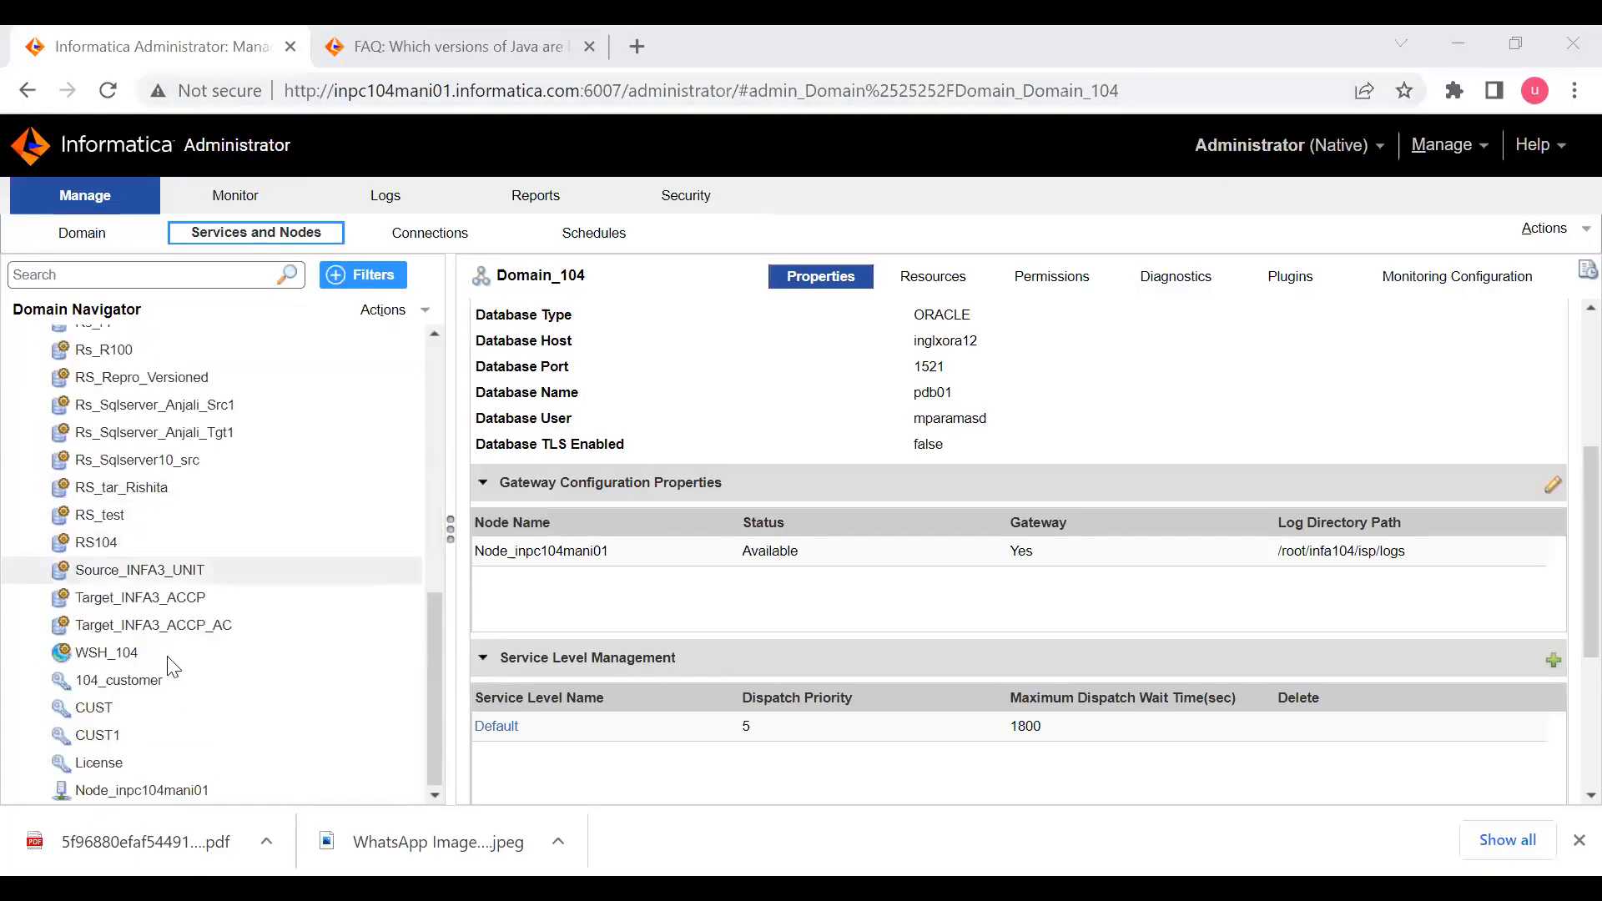
pyautogui.click(140, 791)
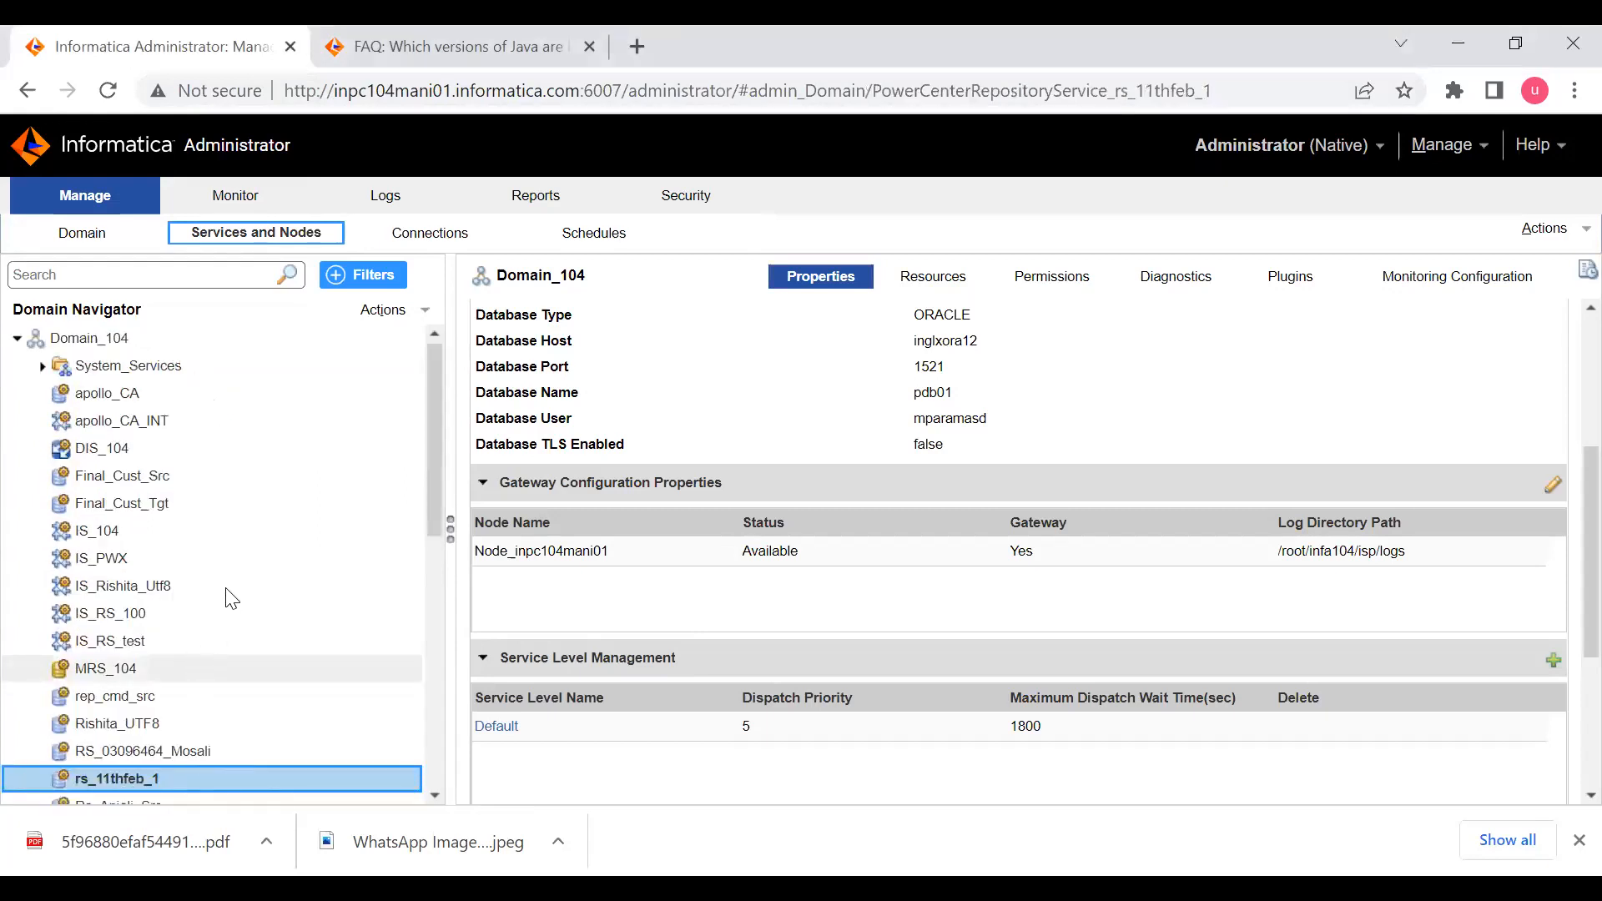
pyautogui.scroll(-8, 305, 615)
pyautogui.click(211, 782)
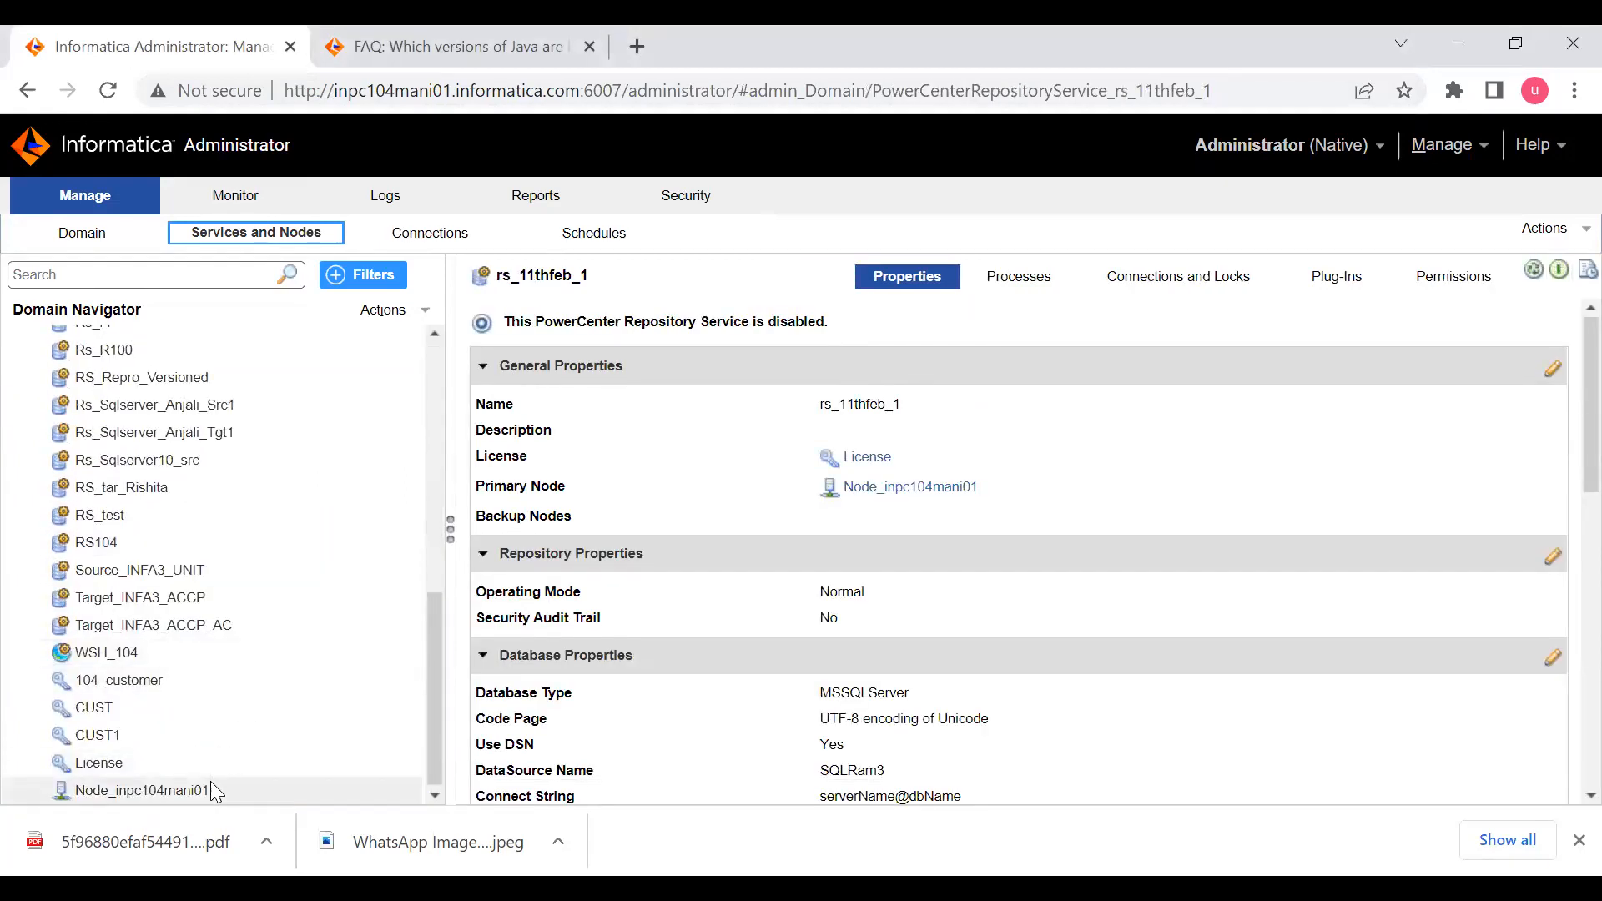
pyautogui.scroll(-5, 751, 506)
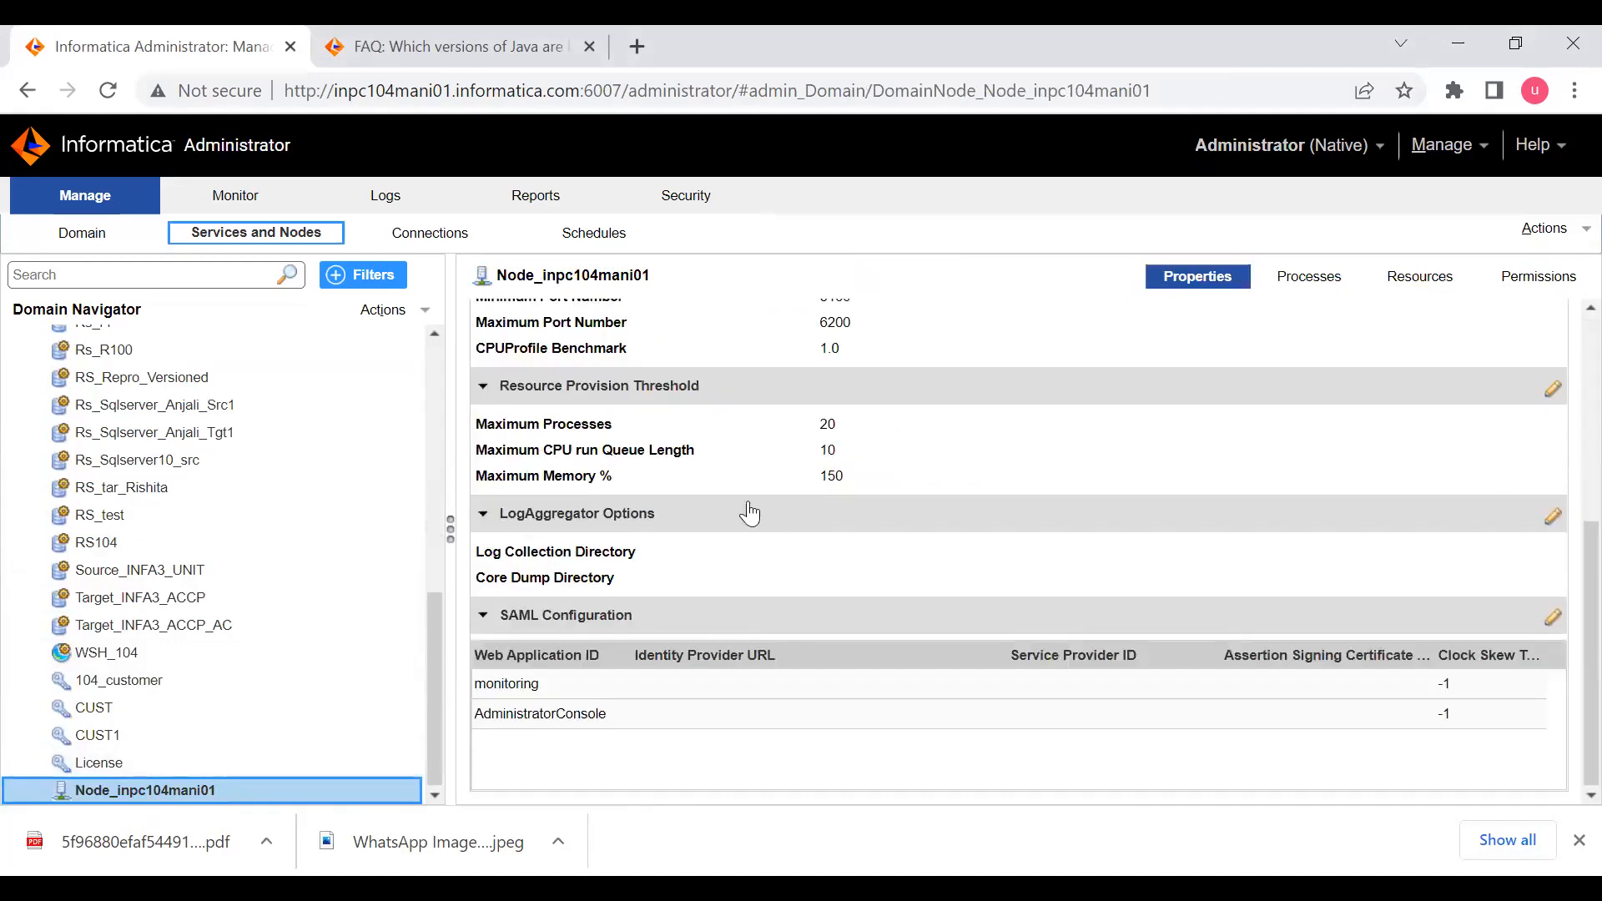
pyautogui.scroll(3, 745, 447)
pyautogui.scroll(2, 745, 447)
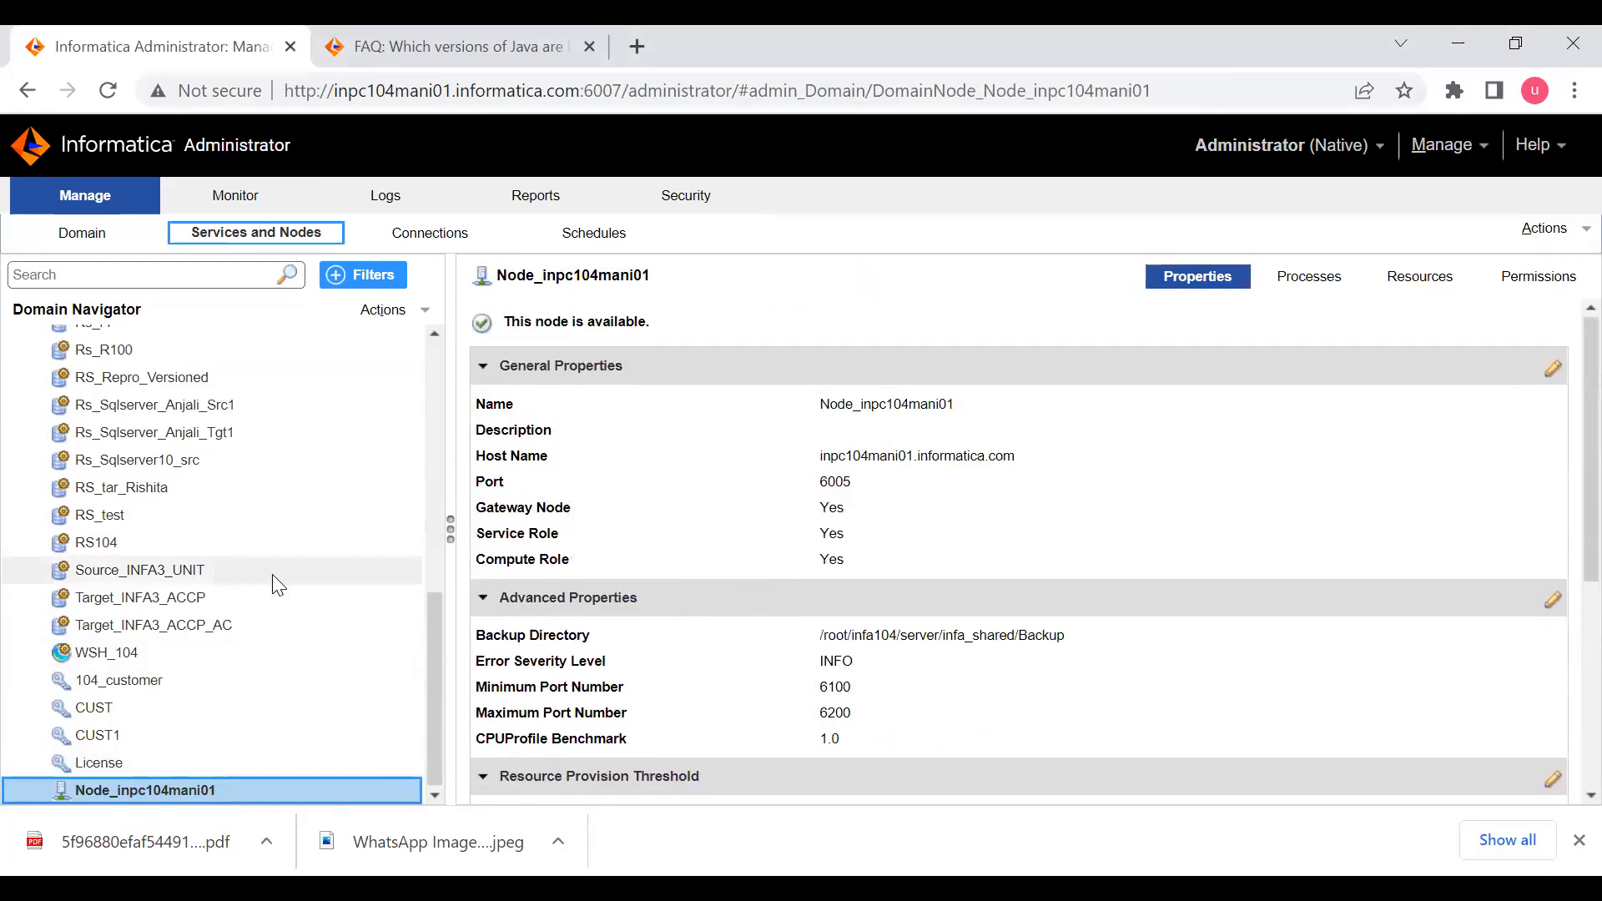
# - Open the Domain_104 properties and review the general section, including the Enable Secure Communication setting
pyautogui.moveTo(347, 574)
pyautogui.scroll(10, 282, 532)
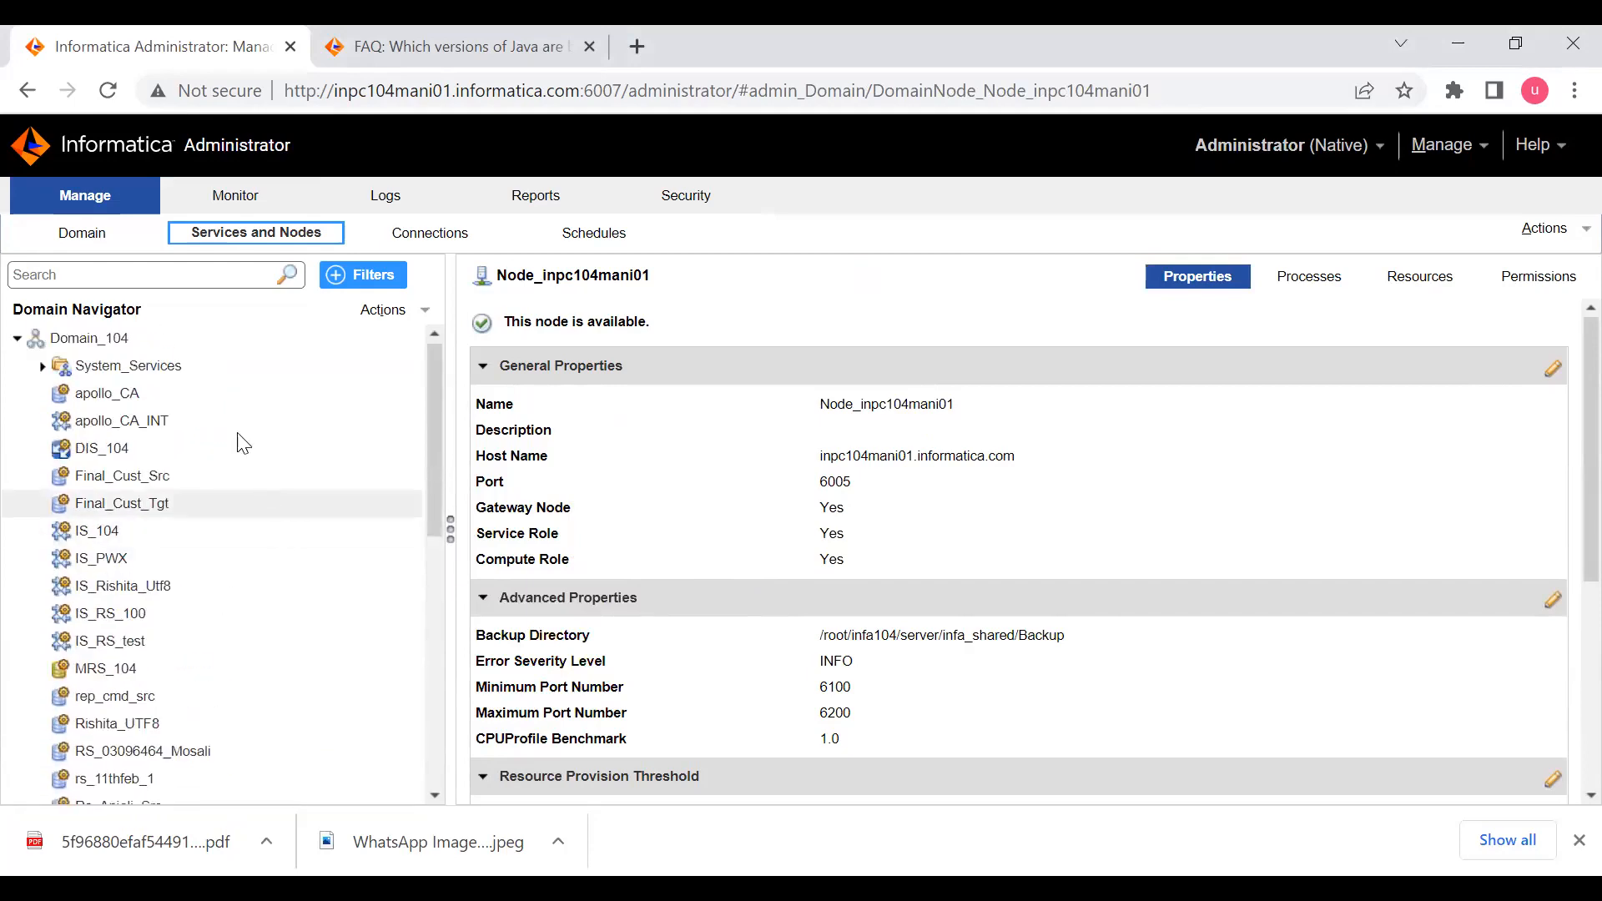
pyautogui.click(148, 332)
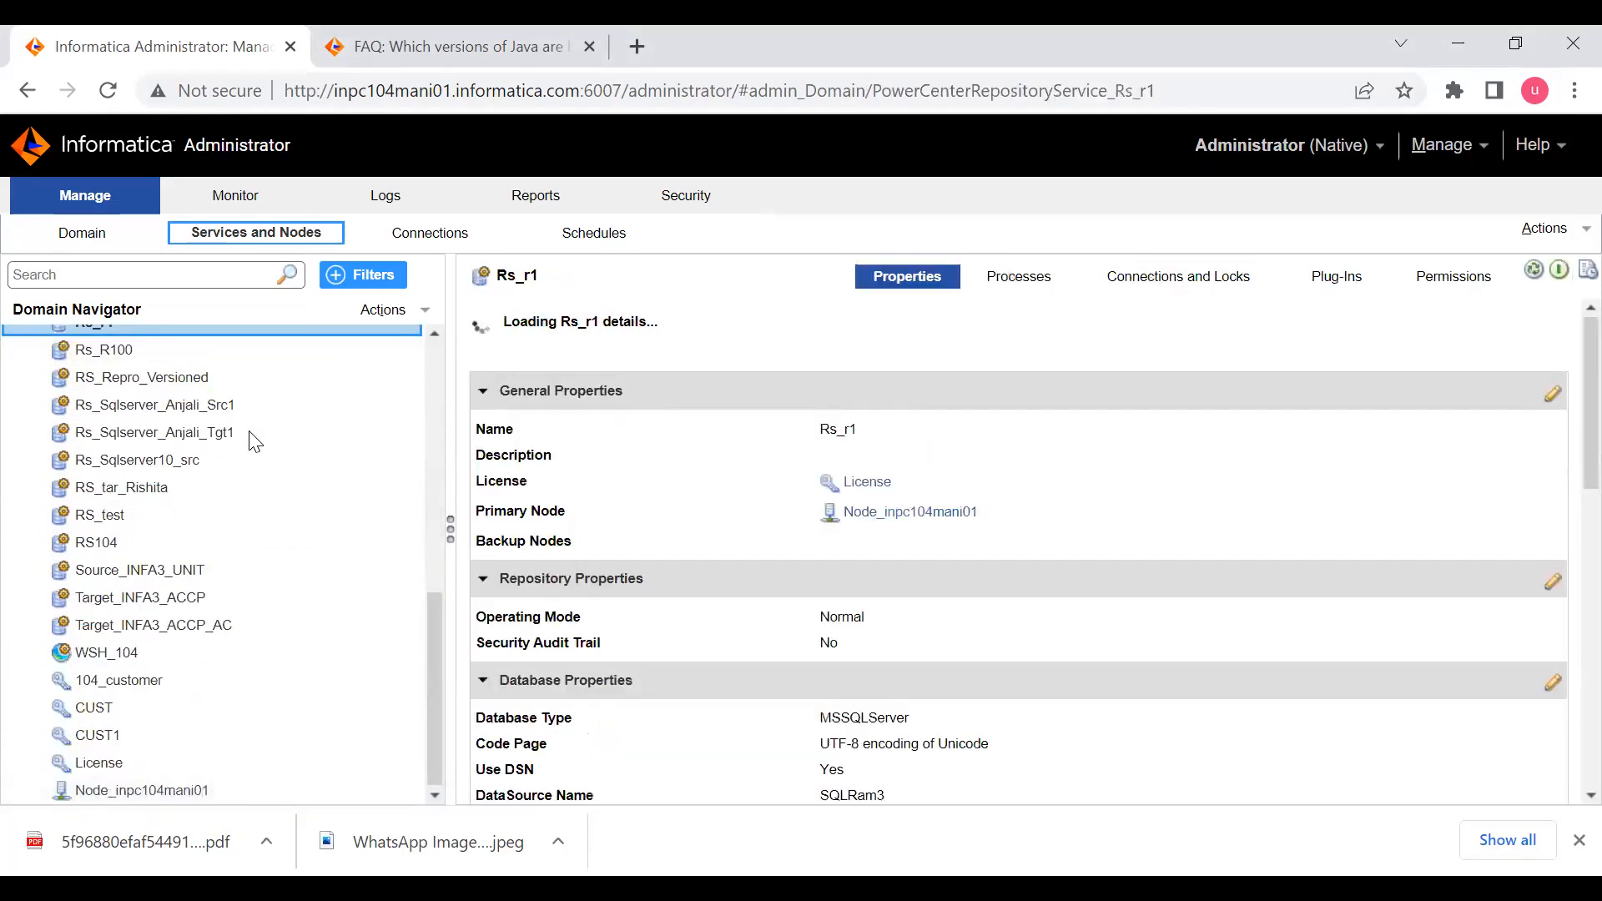
pyautogui.scroll(4, 284, 420)
pyautogui.scroll(3, 284, 421)
pyautogui.click(208, 342)
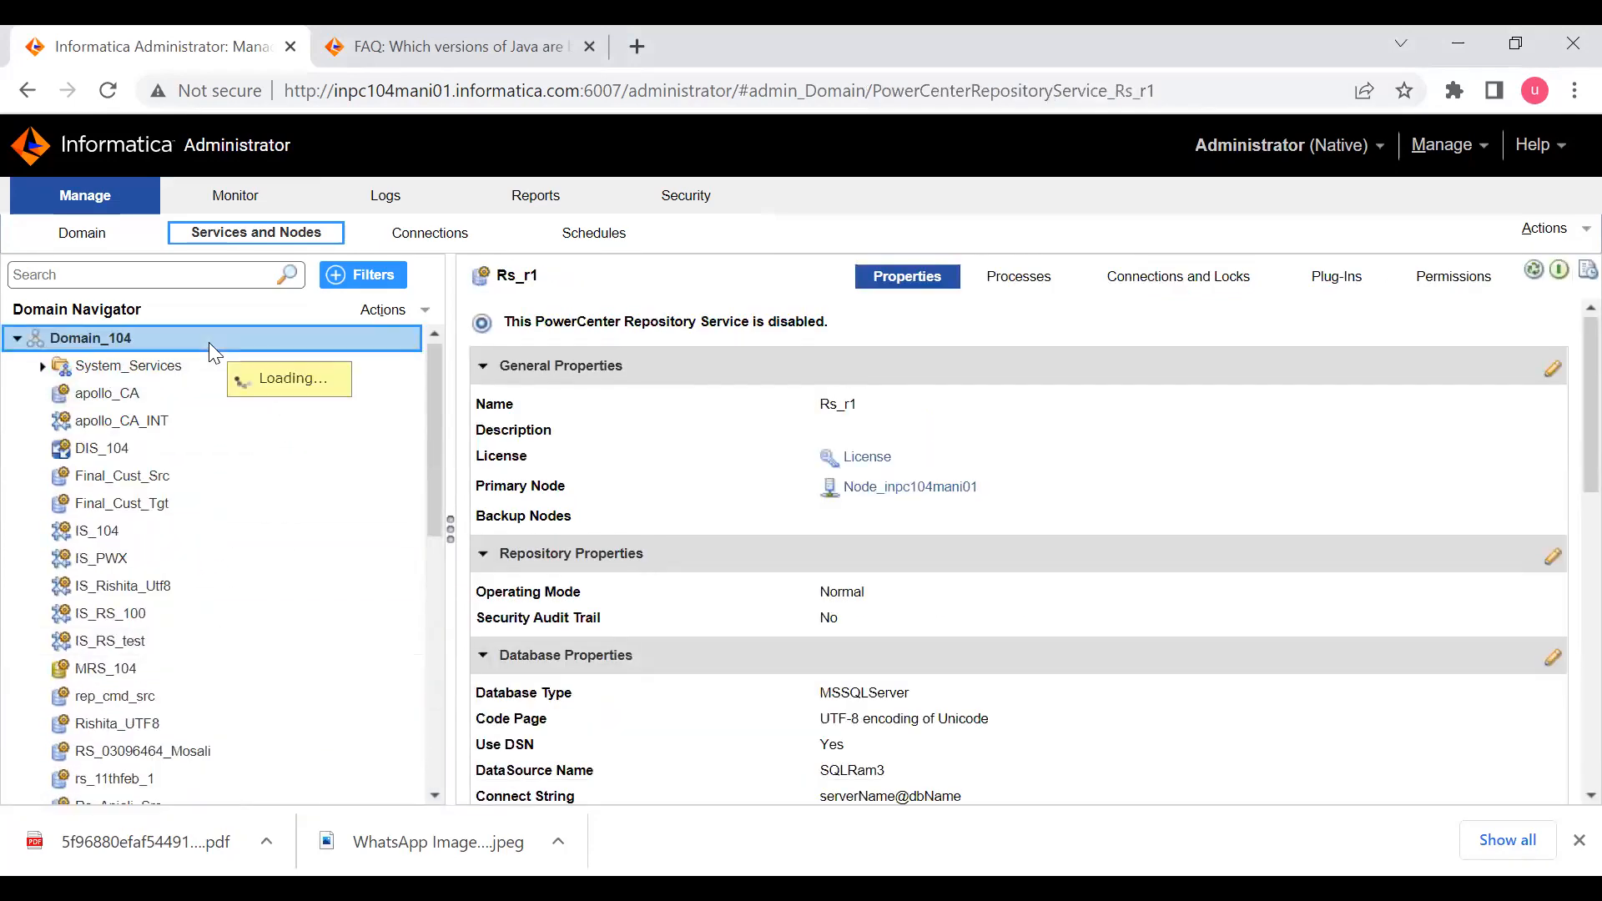
pyautogui.scroll(3, 665, 475)
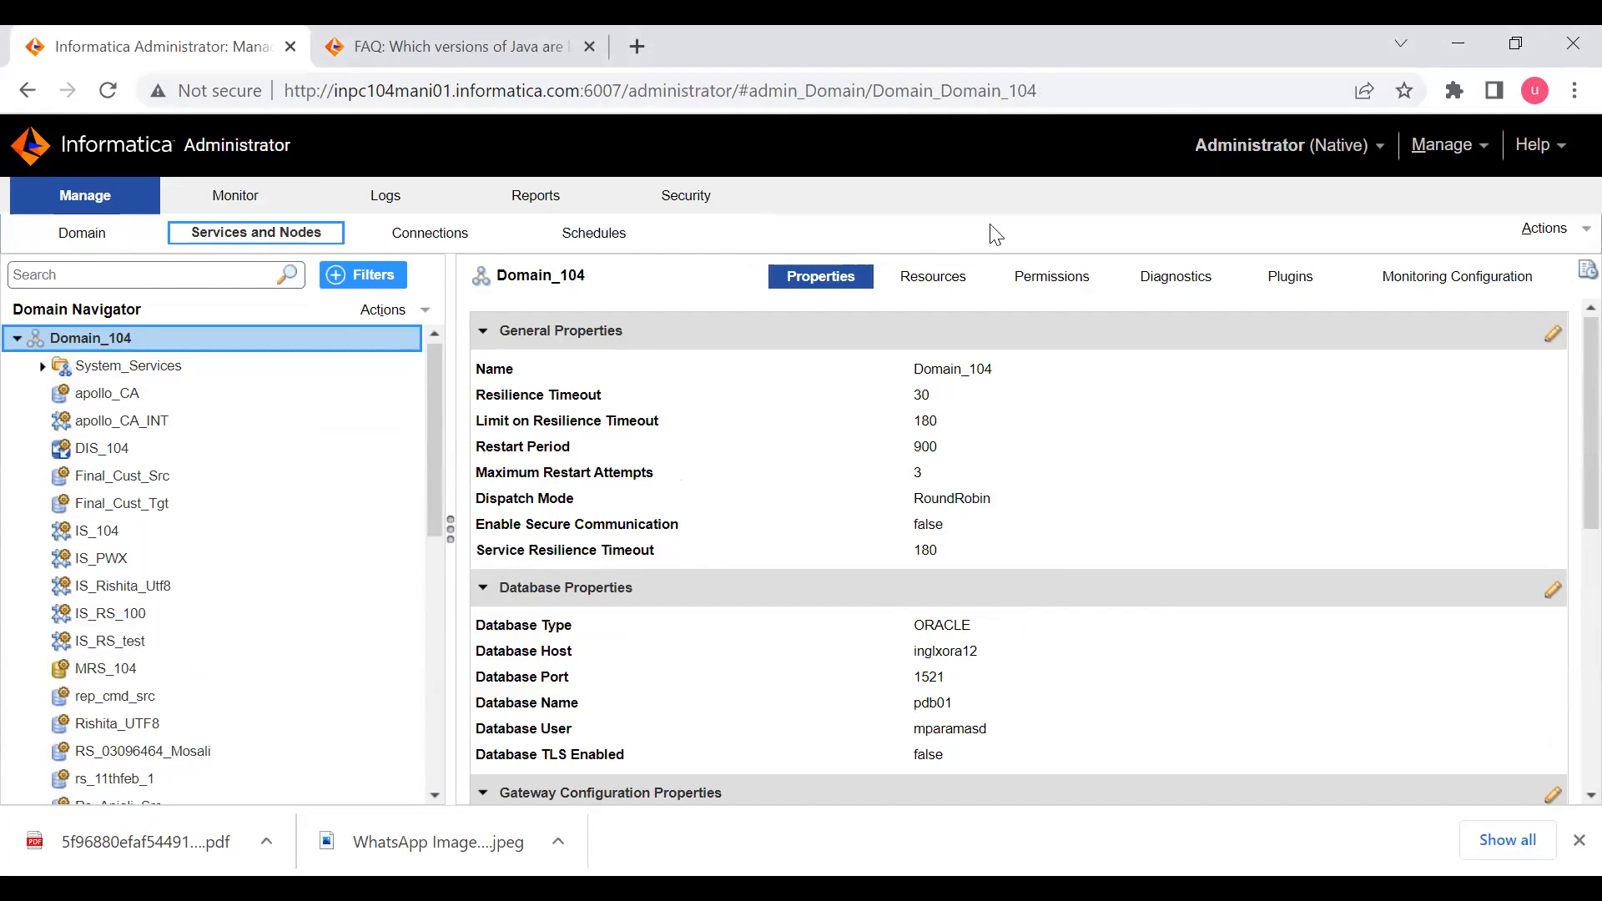
# - Switch back to the MTPuTTY terminal session and print the current working directory with pwd
pyautogui.hotkey('alt', 'Tab')
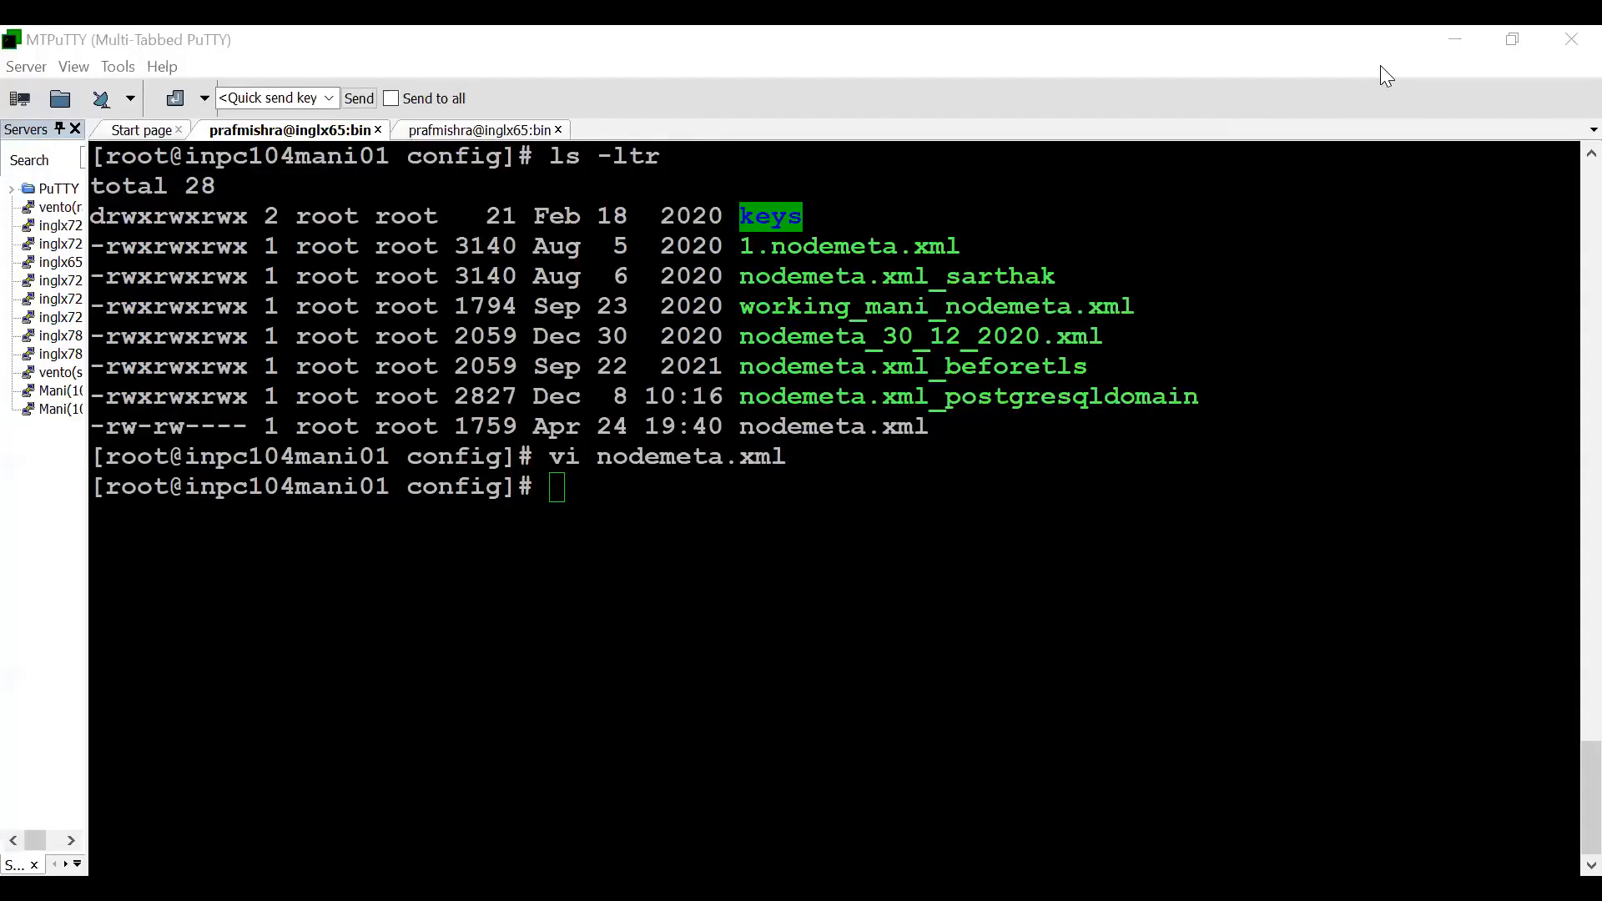
pyautogui.click(557, 488)
pyautogui.write('pwd')
pyautogui.press('Return')
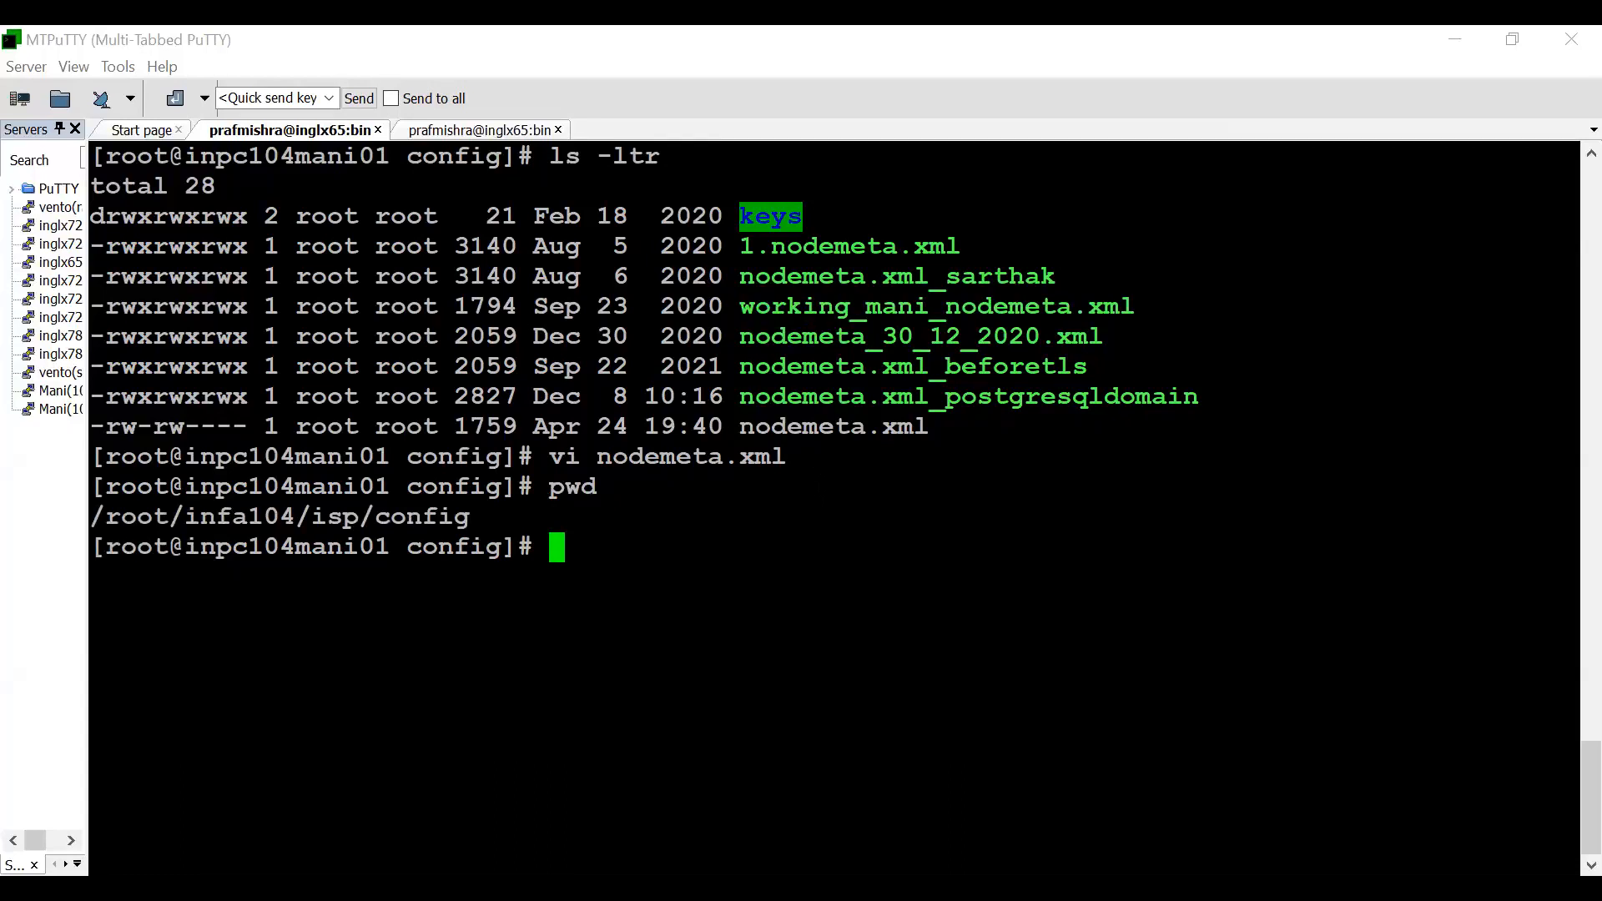
# - Go up two levels with cd ../.. and change into the java directory
pyautogui.write('cd ../..')
pyautogui.press('Return')
pyautogui.write('cd ka')
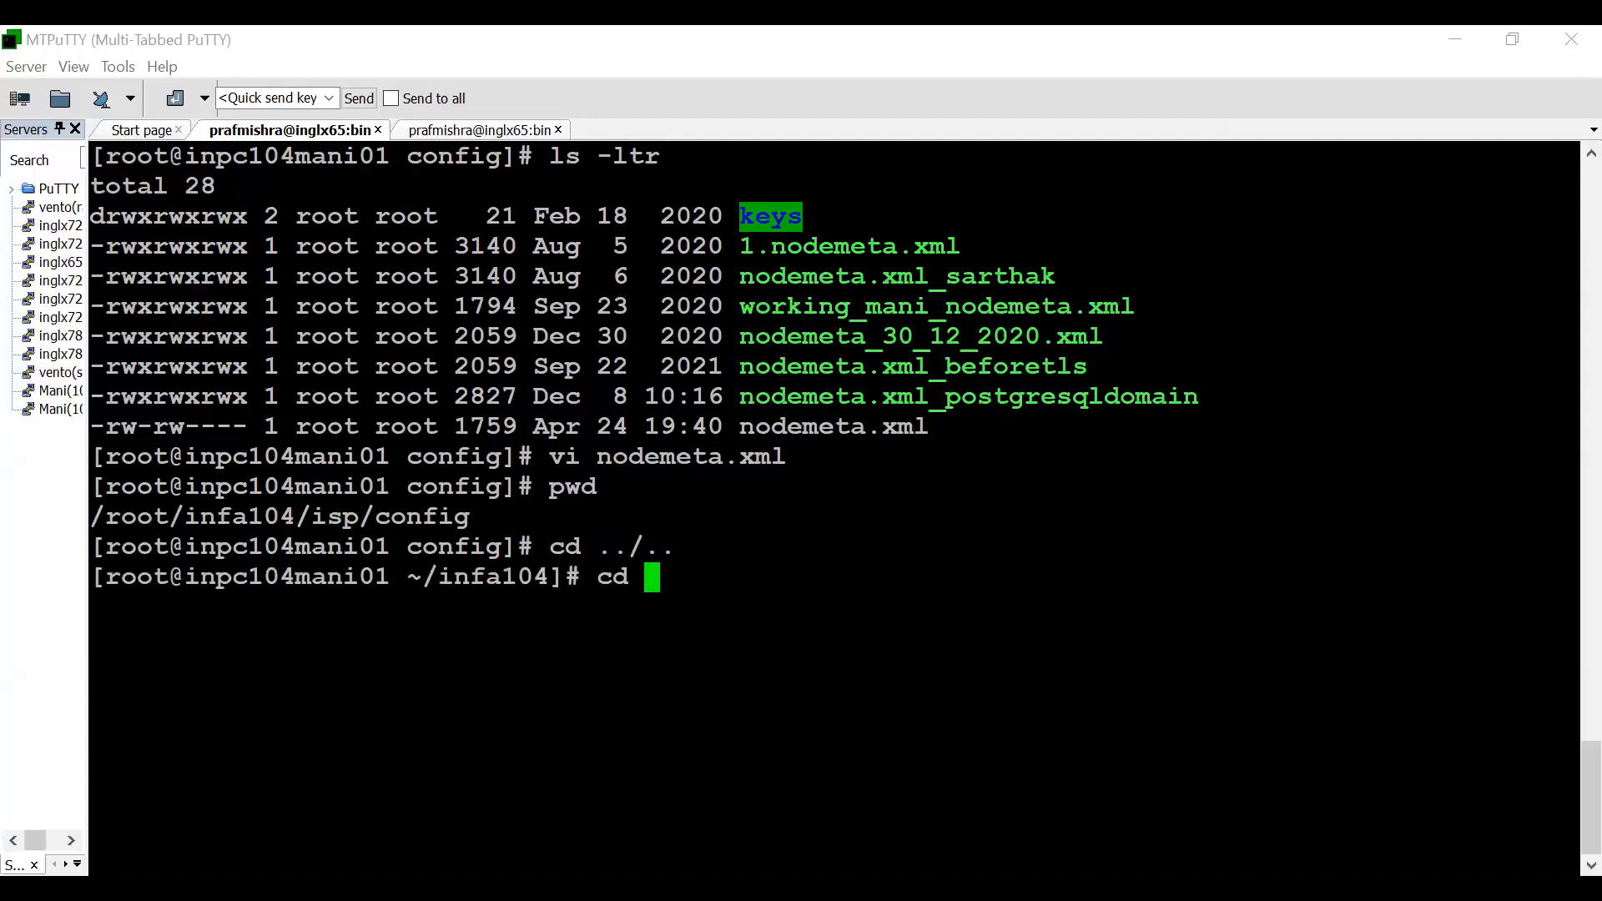
pyautogui.press('BackSpace')
pyautogui.press('BackSpace')
pyautogui.write('java')
pyautogui.press('Return')
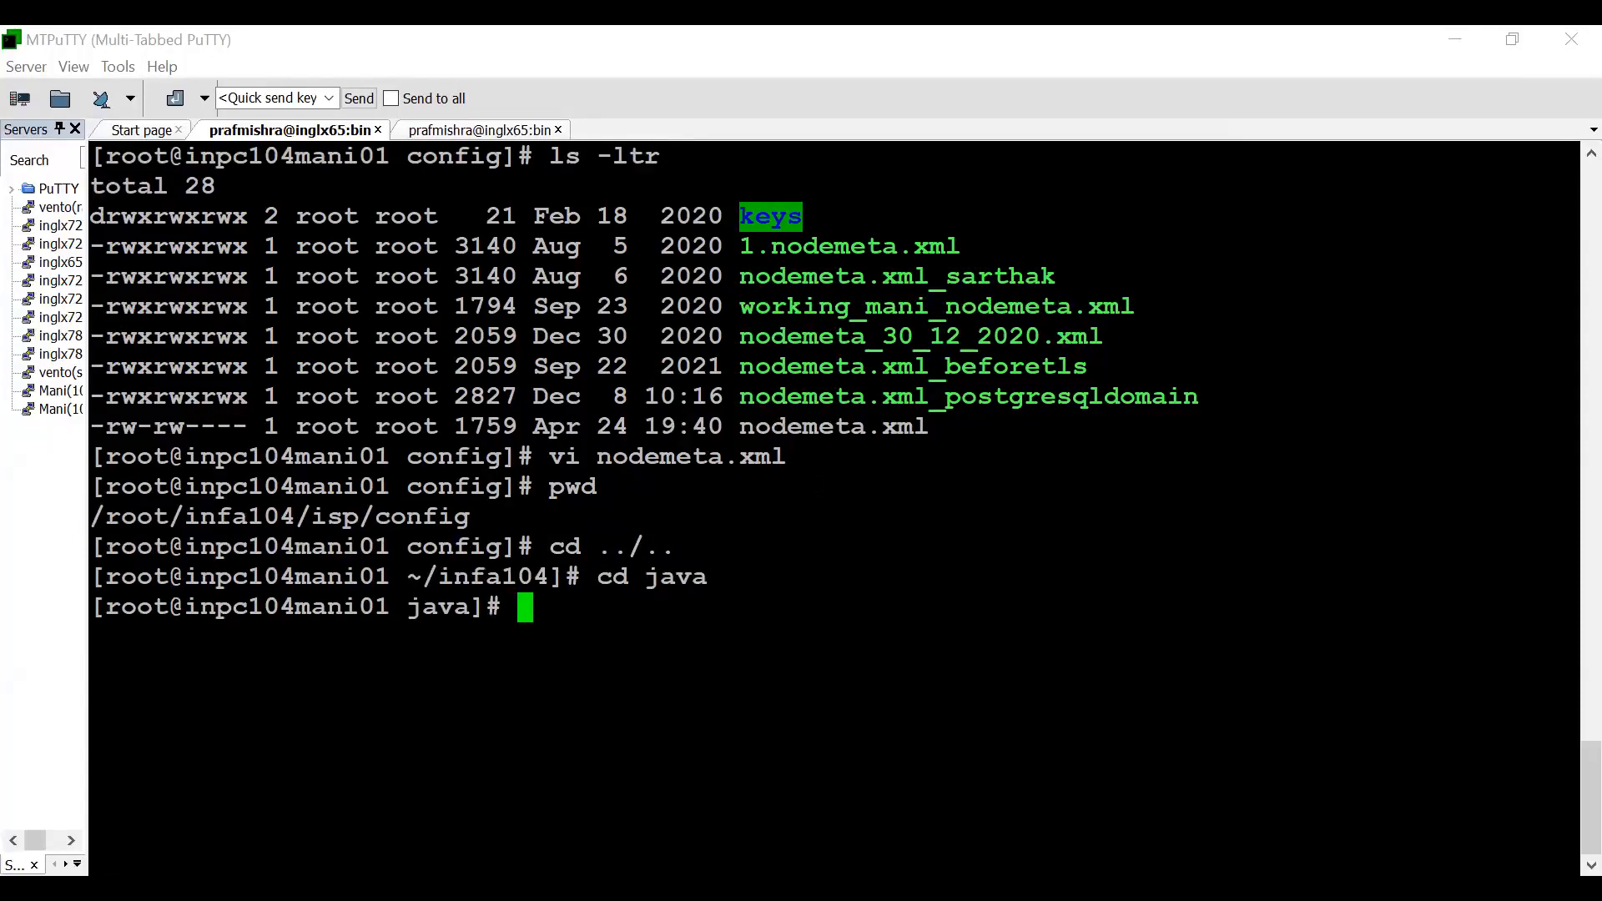
# - Change into java's bin directory, list its contents and highlight the keytool entry
pyautogui.write('cd bin')
pyautogui.press('Return')
pyautogui.write('ls')
pyautogui.press('Return')
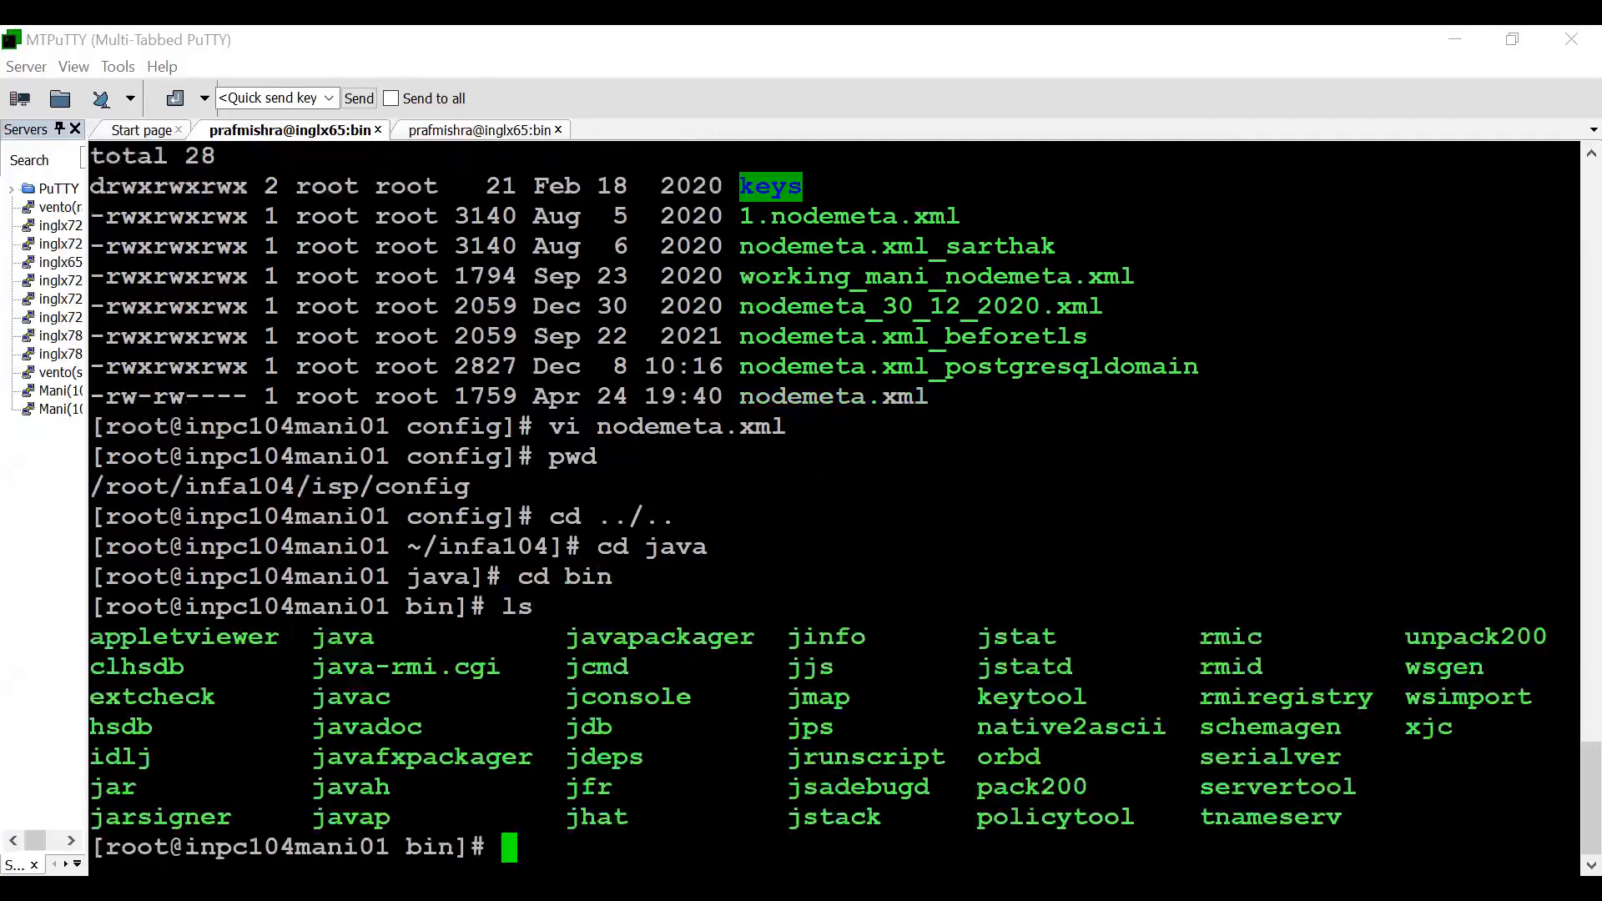
pyautogui.doubleClick(1029, 695)
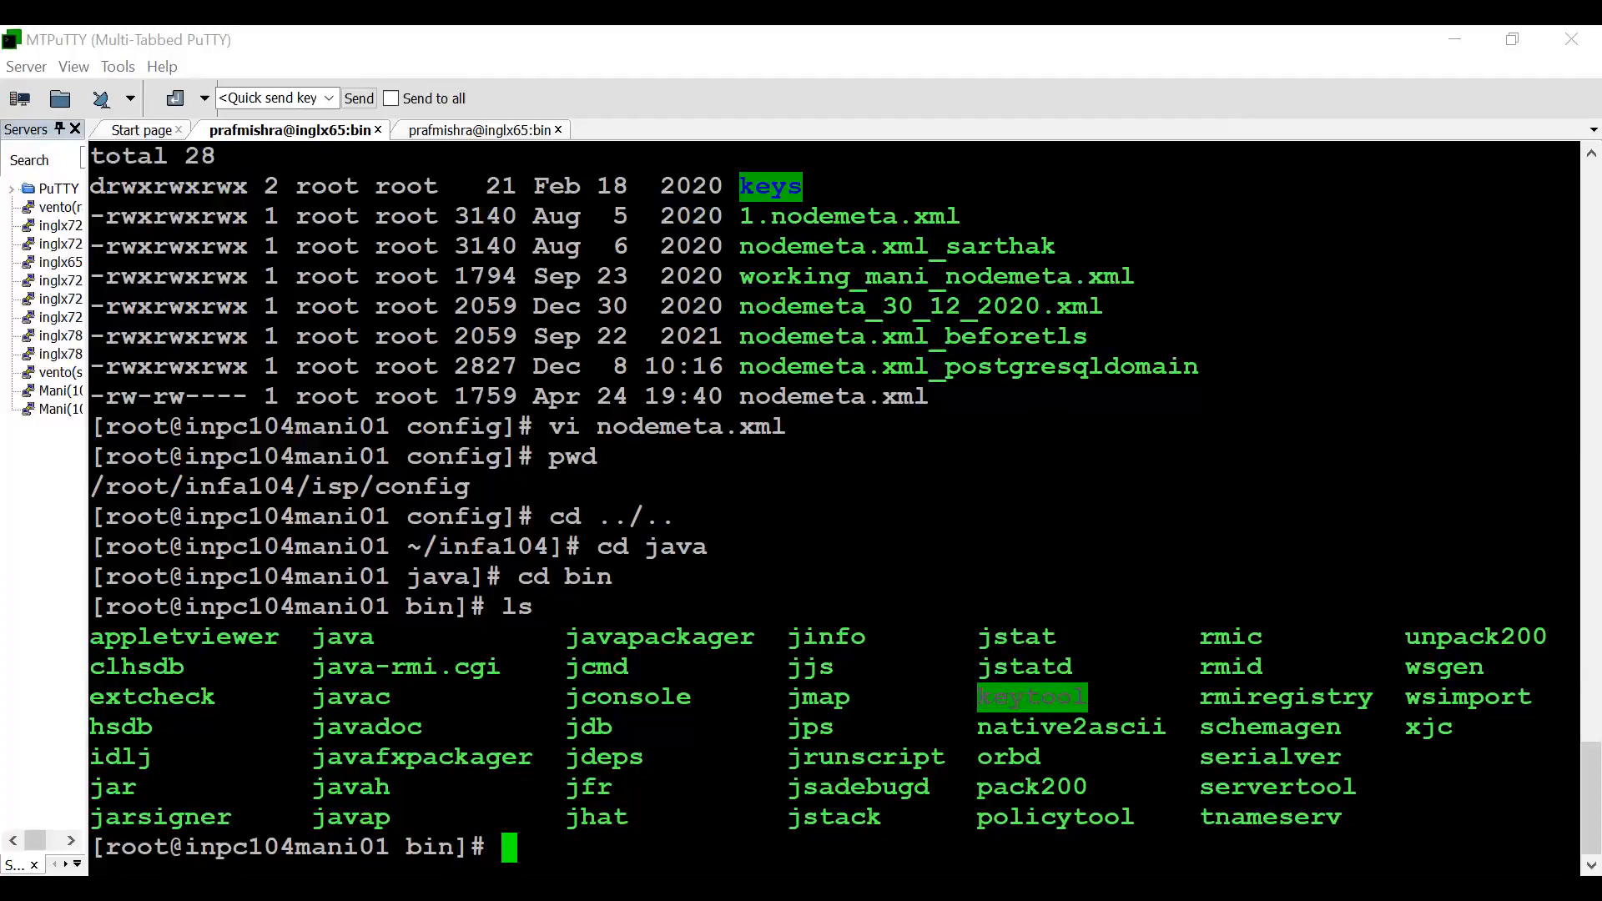
# - Go back up to java, change into jre and its bin directory, list the contents and highlight keytool
pyautogui.write('cd ..')
pyautogui.press('Return')
pyautogui.write('cd j')
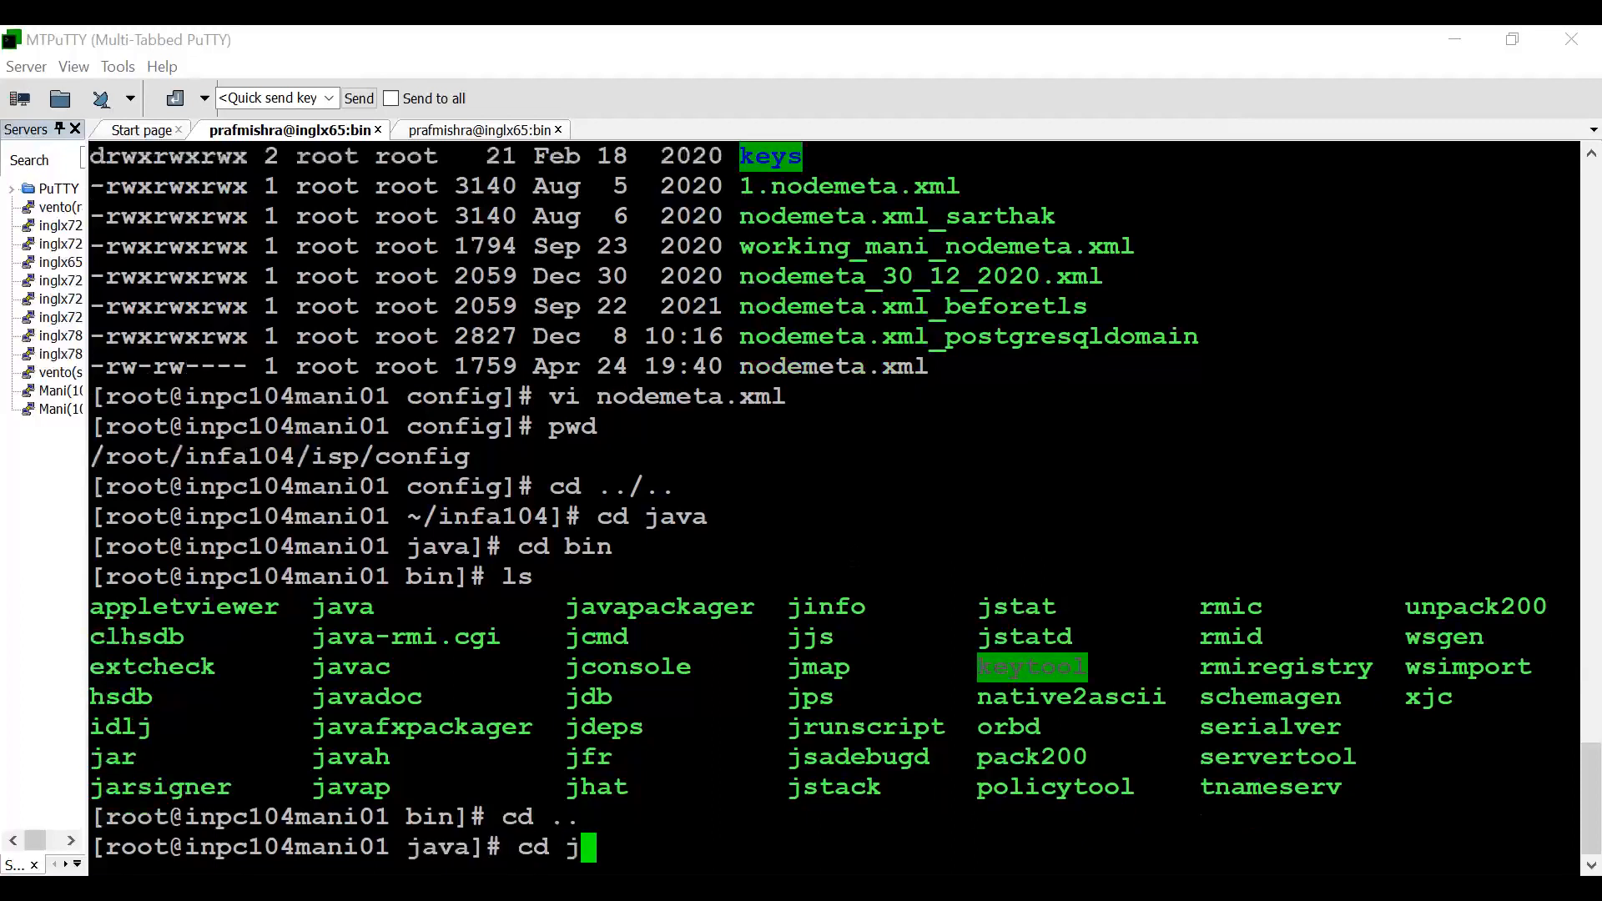
pyautogui.write('re')
pyautogui.press('Return')
pyautogui.write('cd bin')
pyautogui.press('Return')
pyautogui.write('ls')
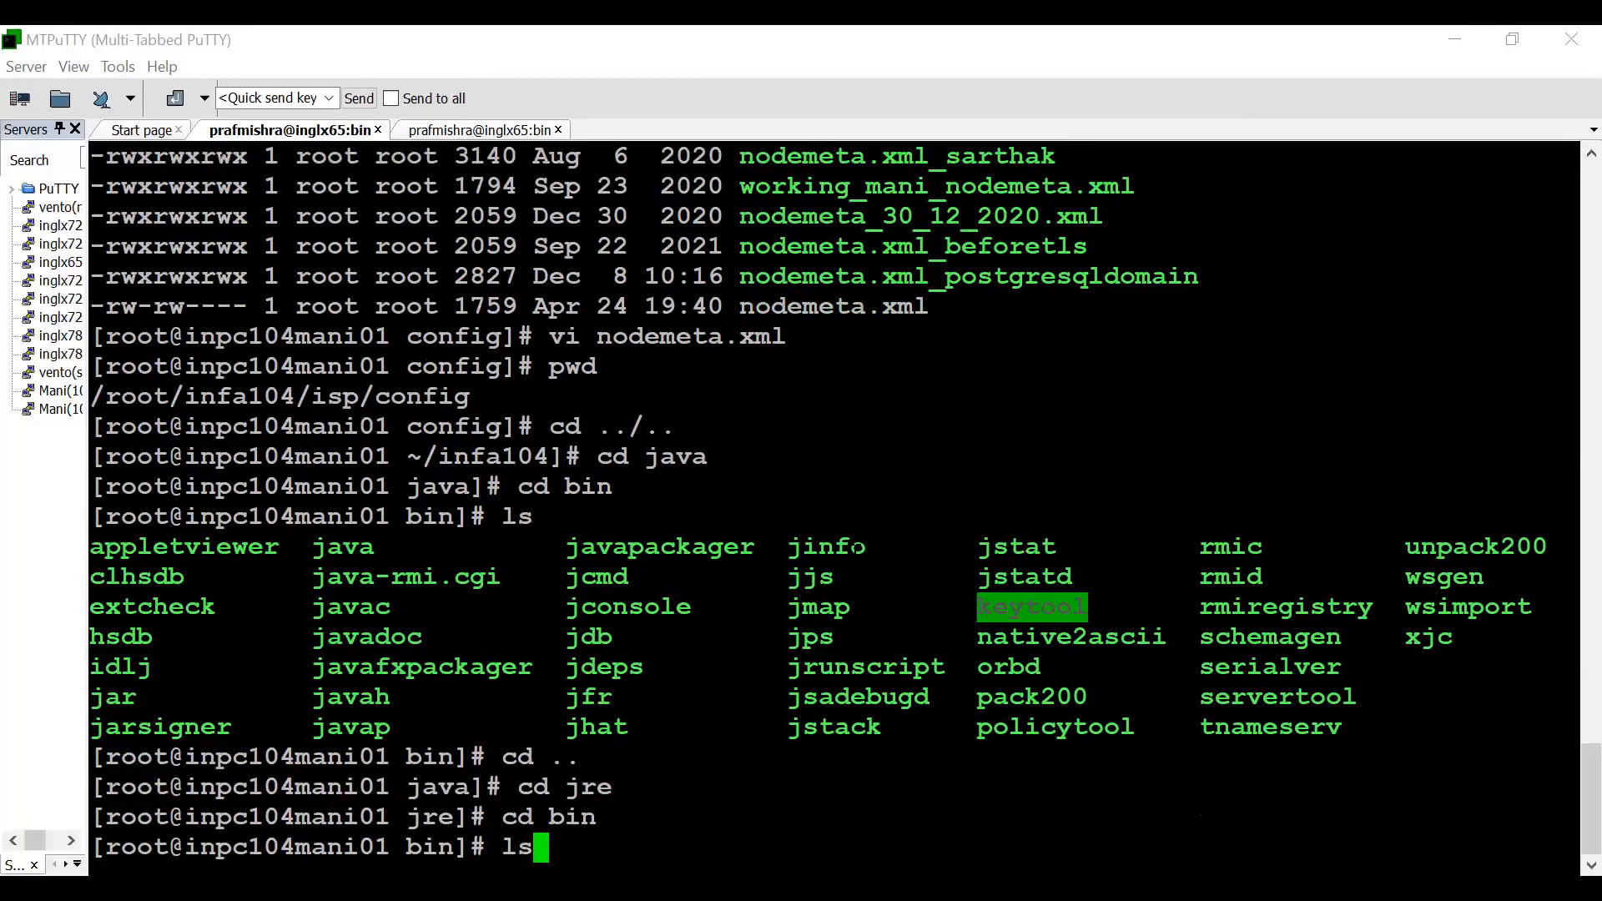
pyautogui.press('Return')
pyautogui.doubleClick(239, 817)
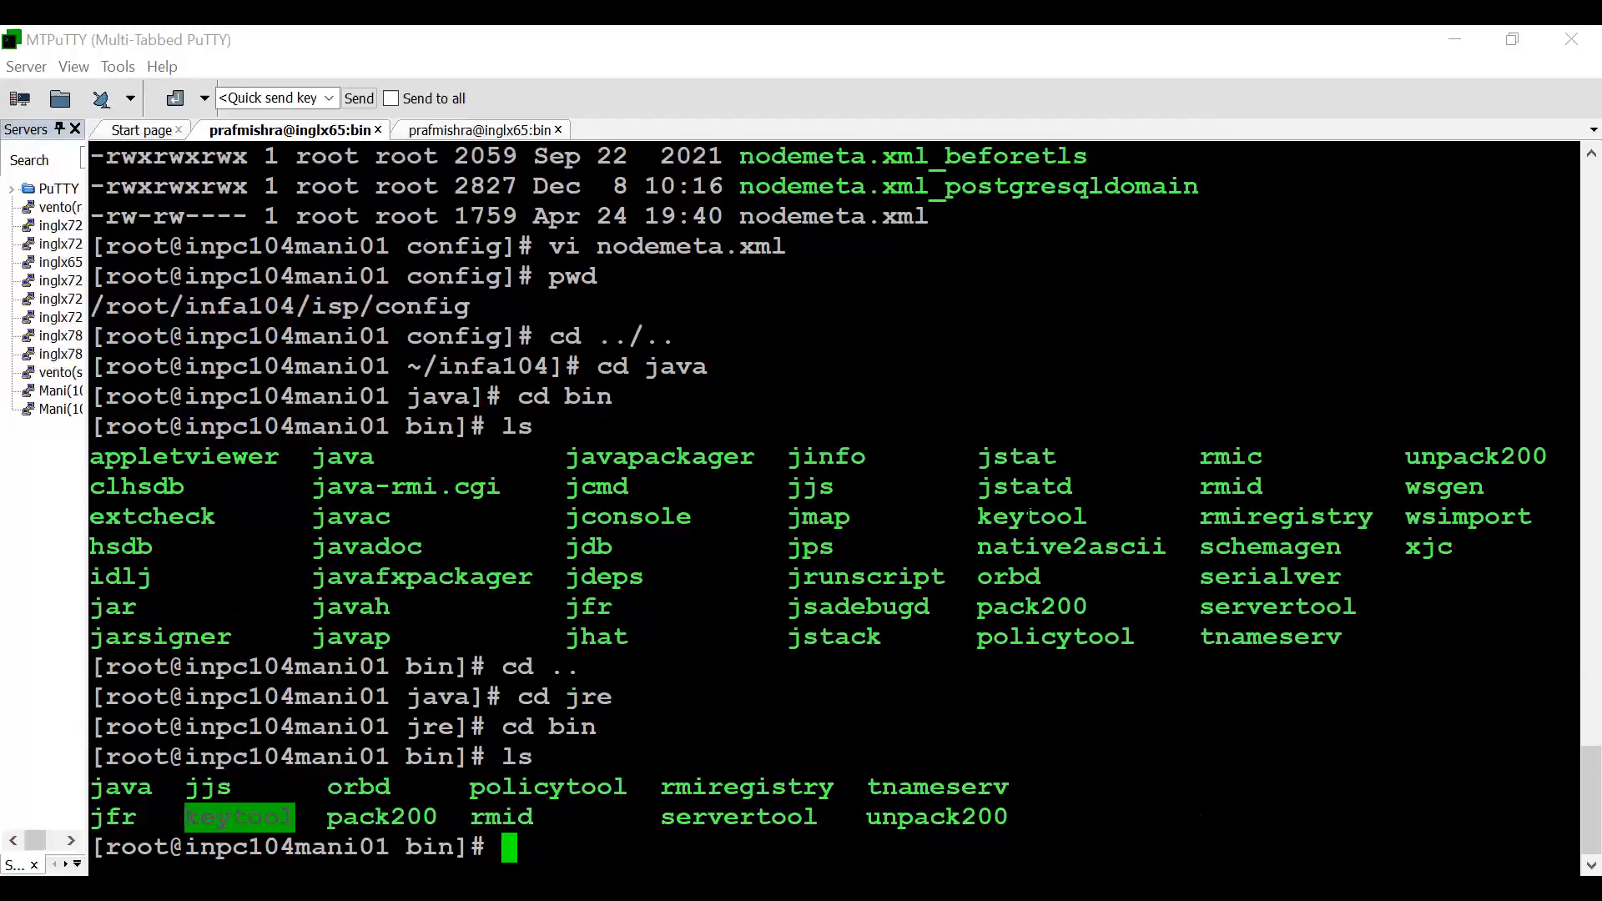
# - Return to the java directory, printing the jre path on the way, and list its contents
pyautogui.write('cd ..')
pyautogui.press('Return')
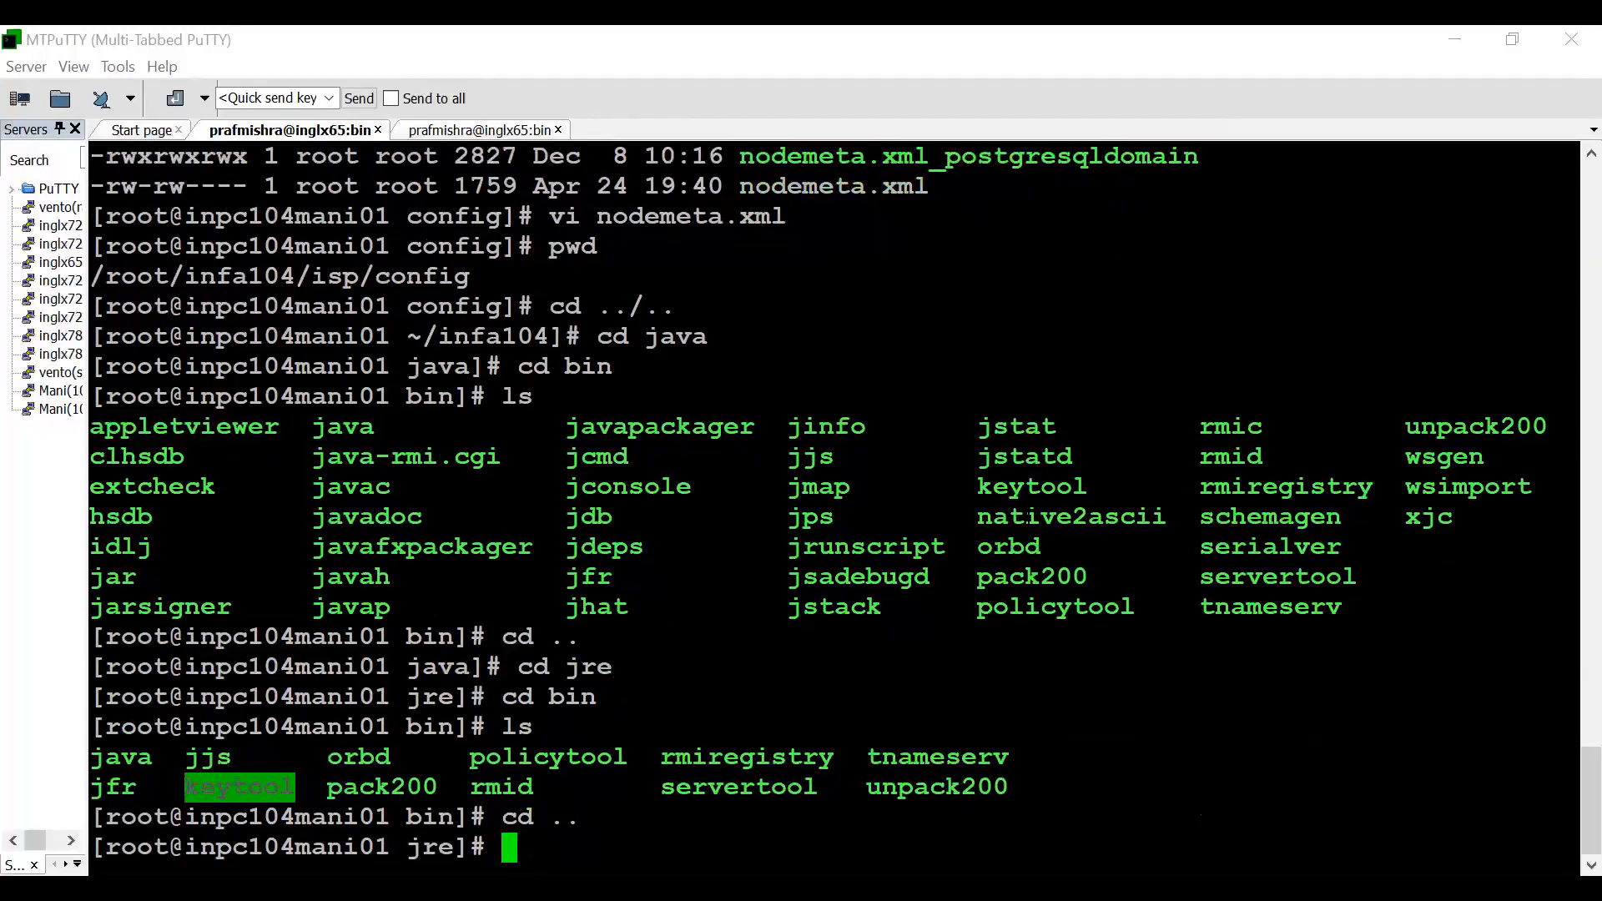
pyautogui.write('pwd')
pyautogui.press('Return')
pyautogui.write('cd ..')
pyautogui.press('Return')
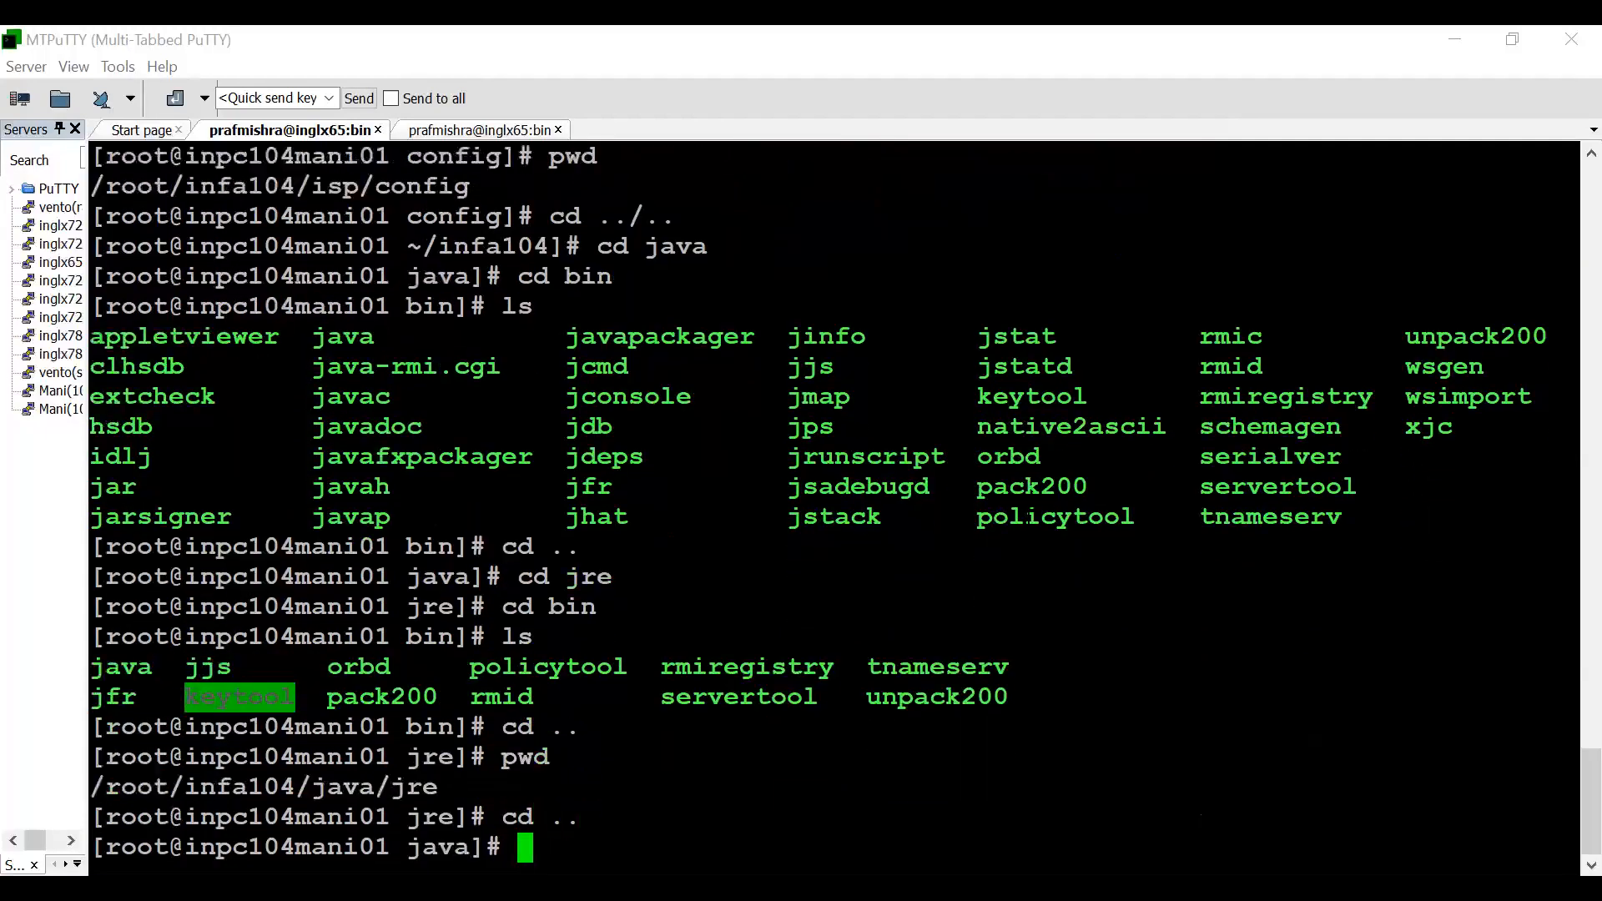
pyautogui.write('ls')
pyautogui.press('Return')
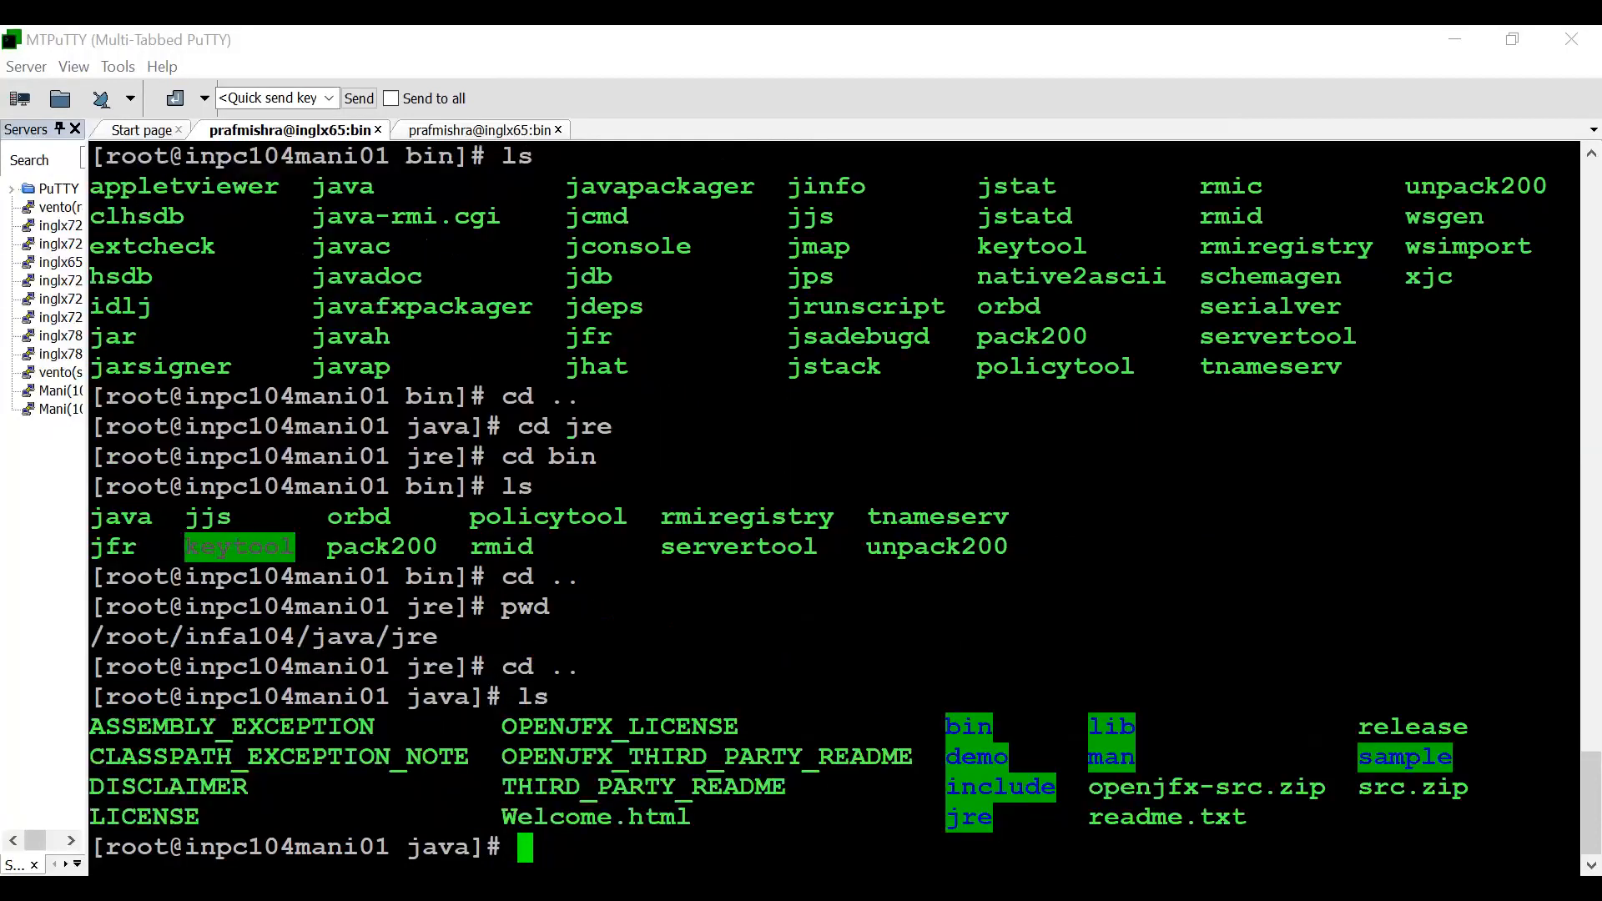
# - Display the release file with cat and highlight its JAVA_VERSION value
pyautogui.tripleClick(1403, 727)
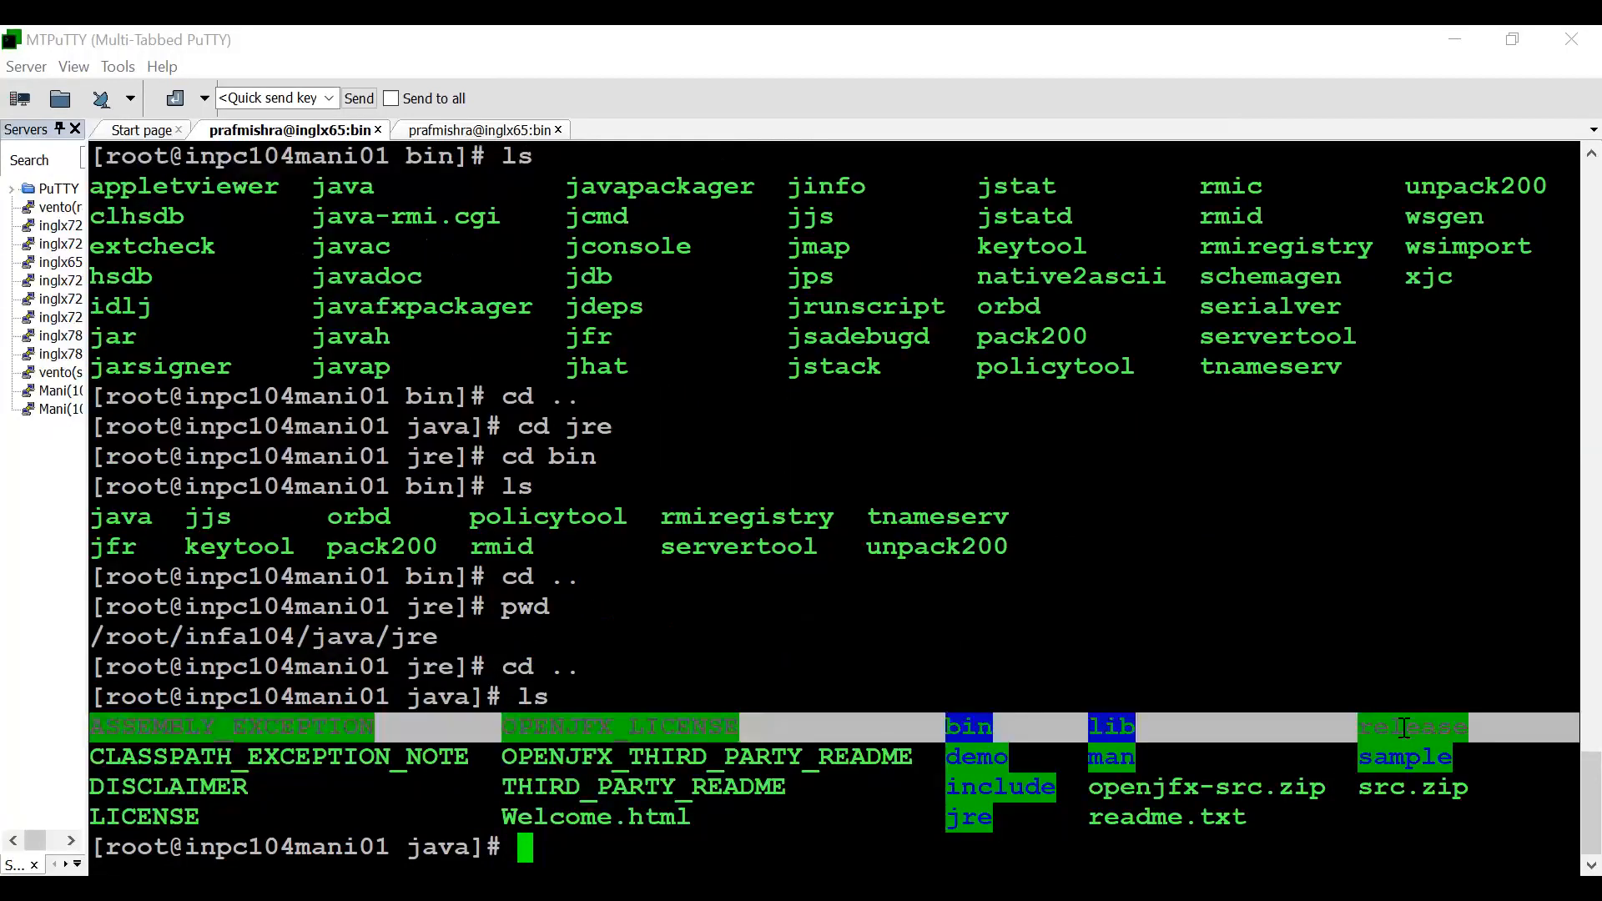
pyautogui.write('c')
pyautogui.click(1392, 726)
pyautogui.doubleClick(1394, 723)
pyautogui.hotkey('ctrl', 'c')
pyautogui.write('cat')
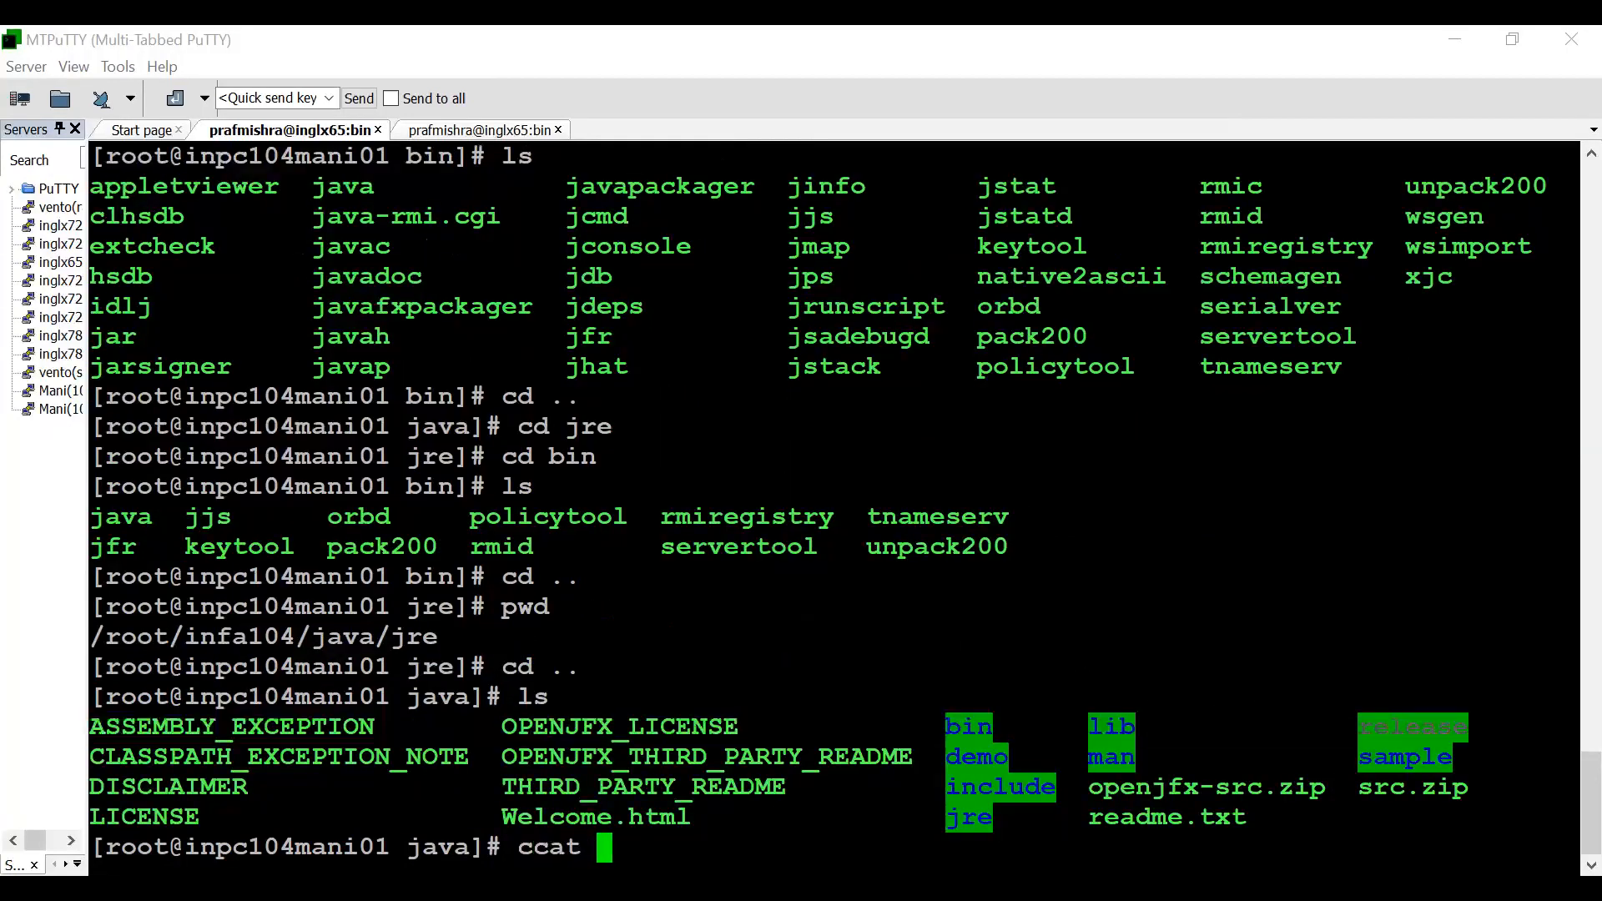
pyautogui.press('BackSpace')
pyautogui.press('BackSpace')
pyautogui.press('BackSpace')
pyautogui.write('at')
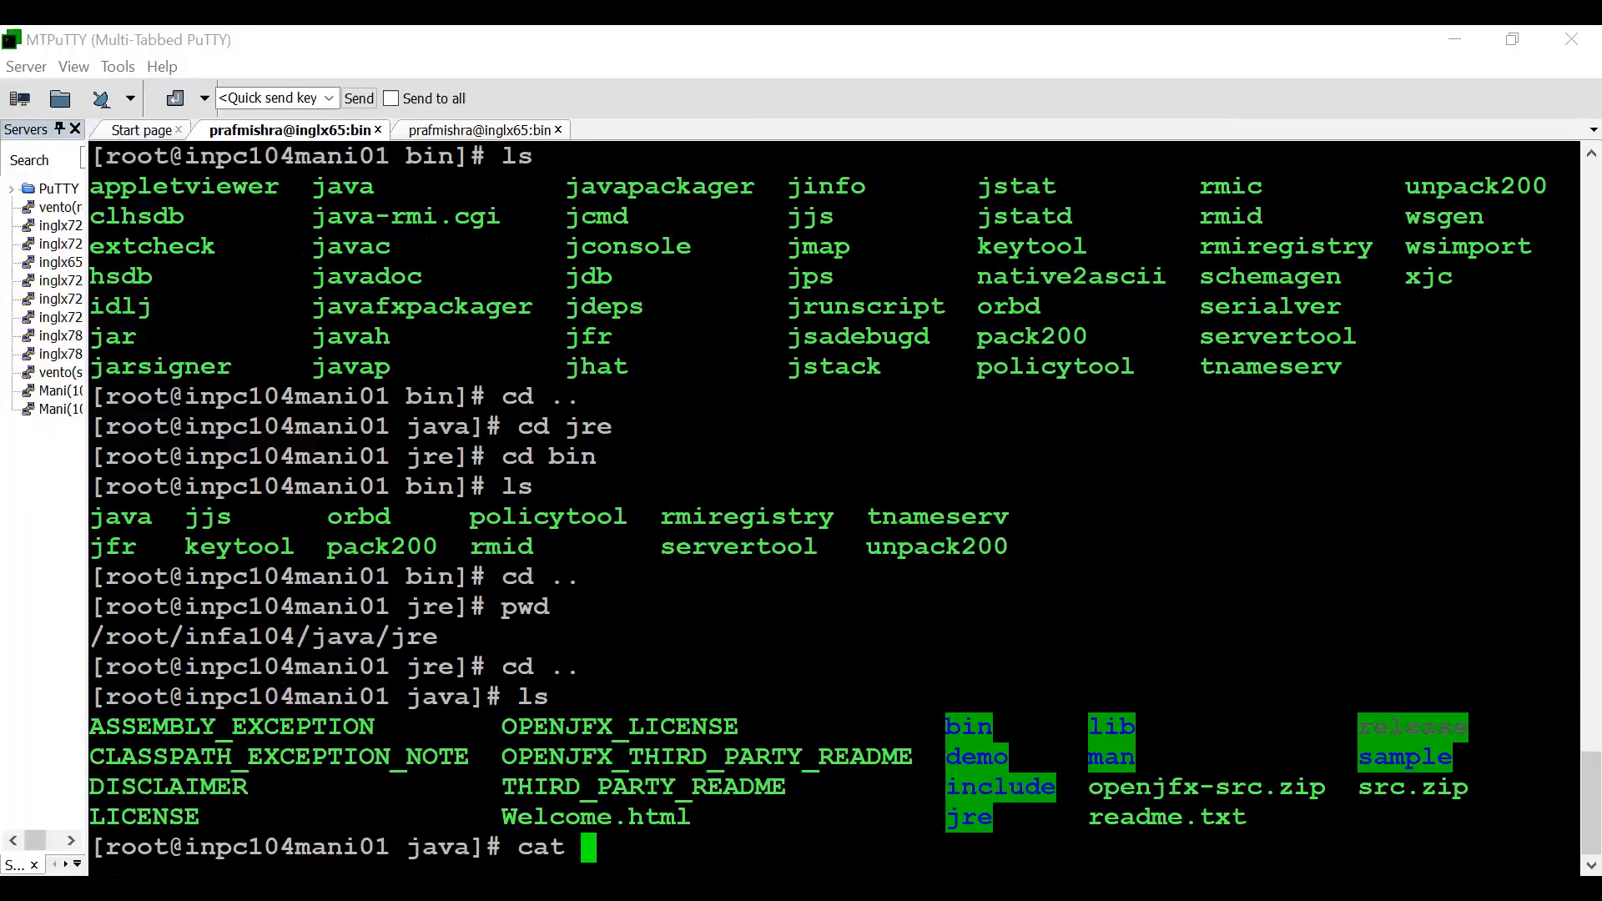
pyautogui.rightClick(873, 818)
pyautogui.press('Return')
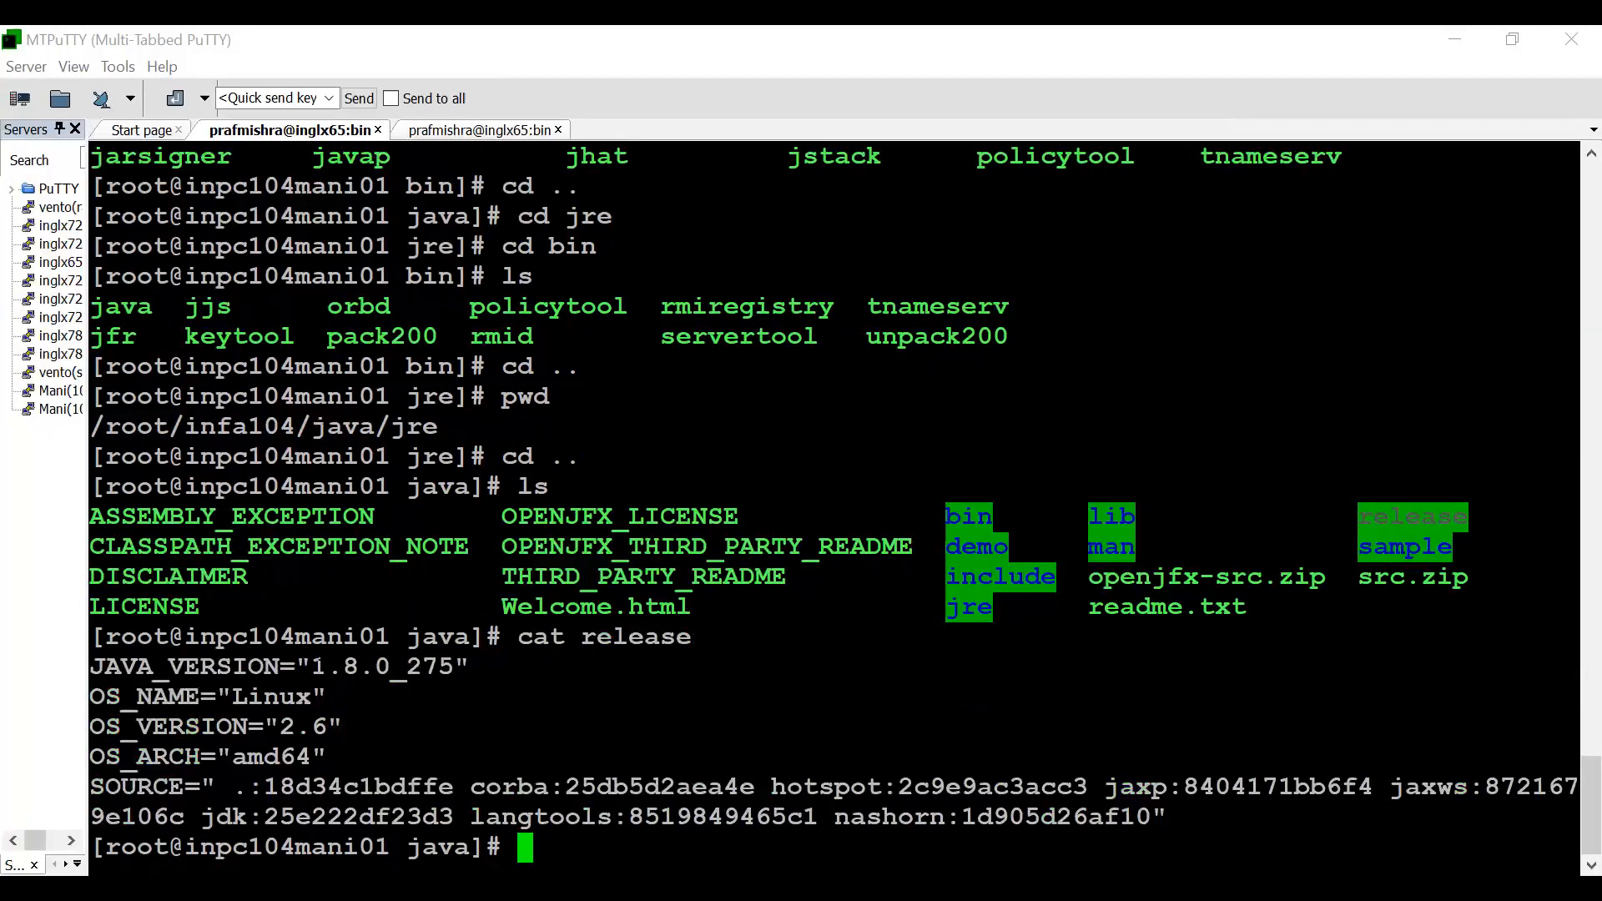
pyautogui.moveTo(312, 667); pyautogui.dragTo(459, 672)
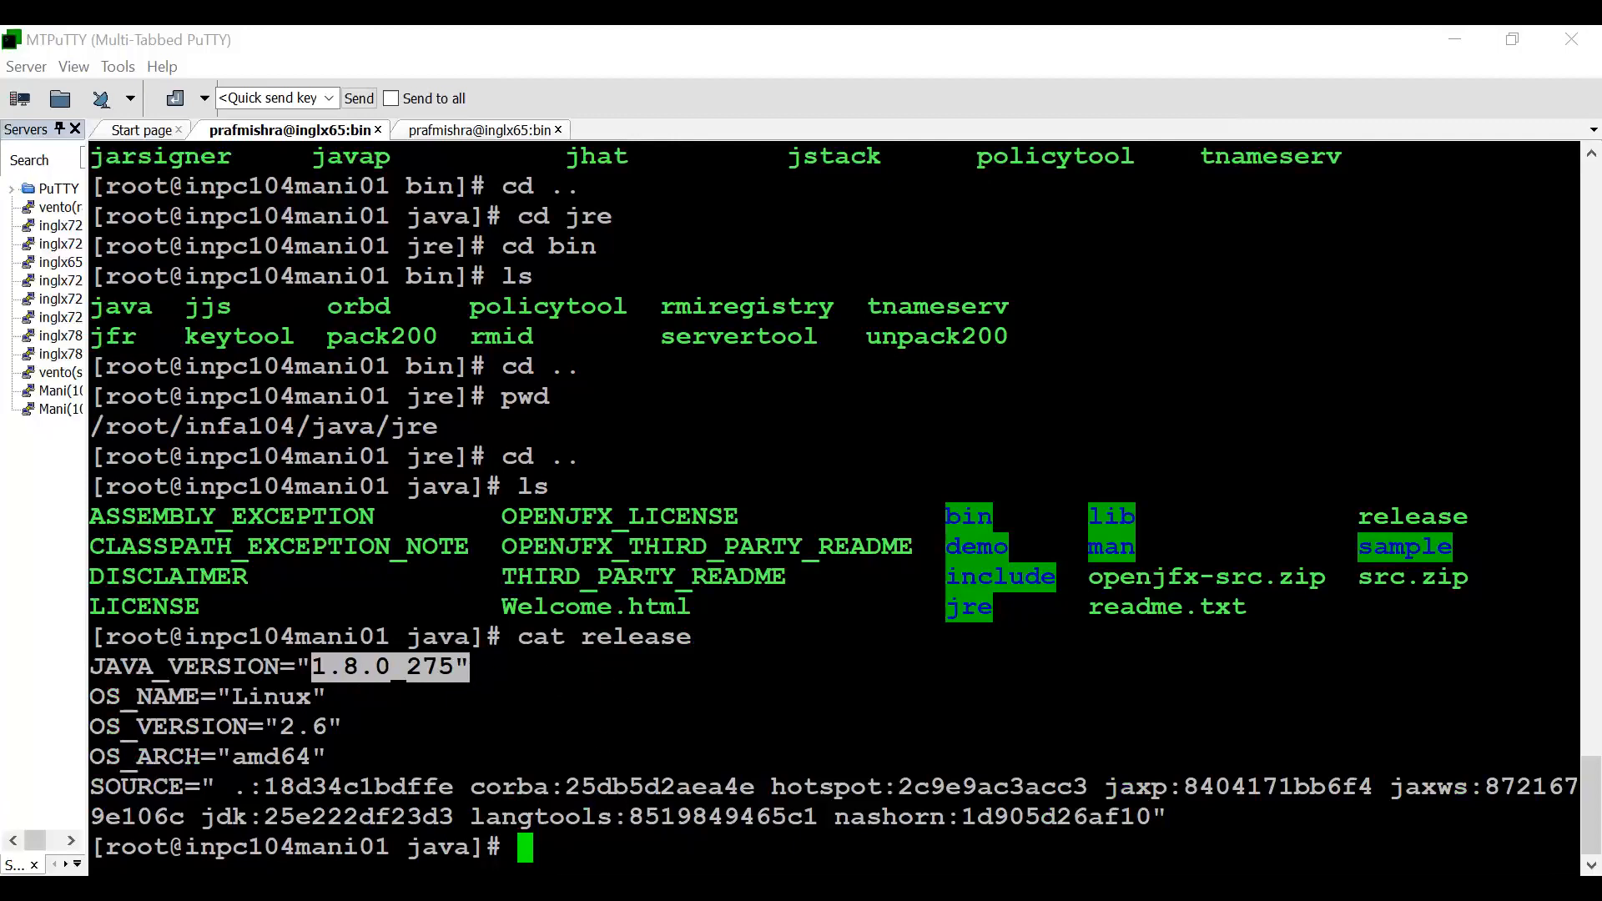
# - Check the system's default Java with java -version and highlight the reported version
pyautogui.write('java -ver')
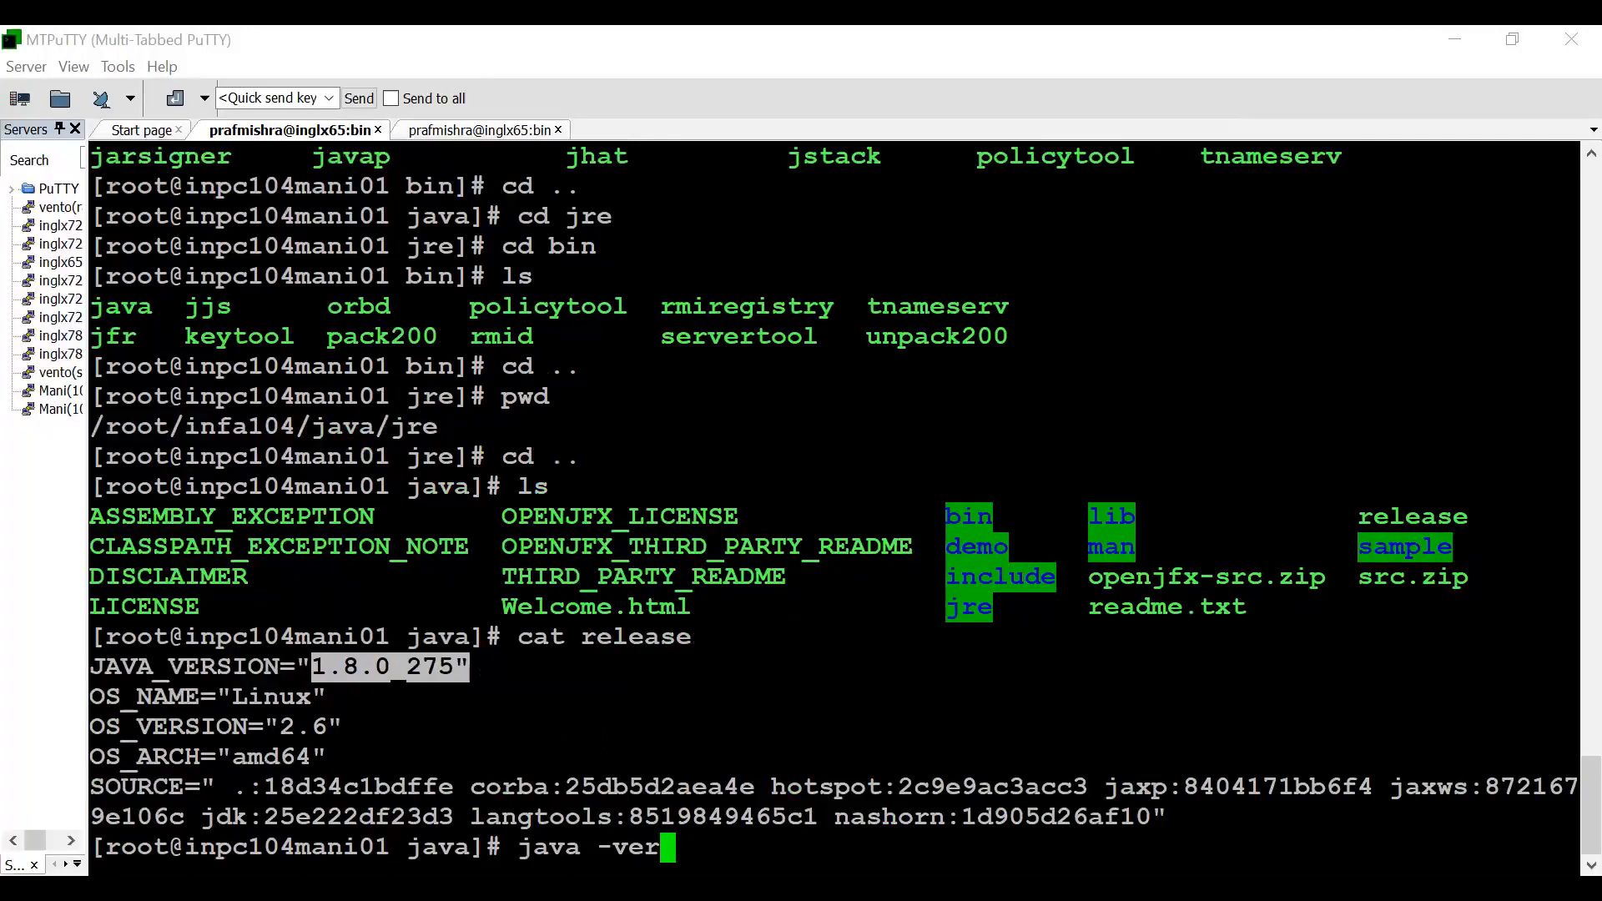
pyautogui.write('sion')
pyautogui.press('Return')
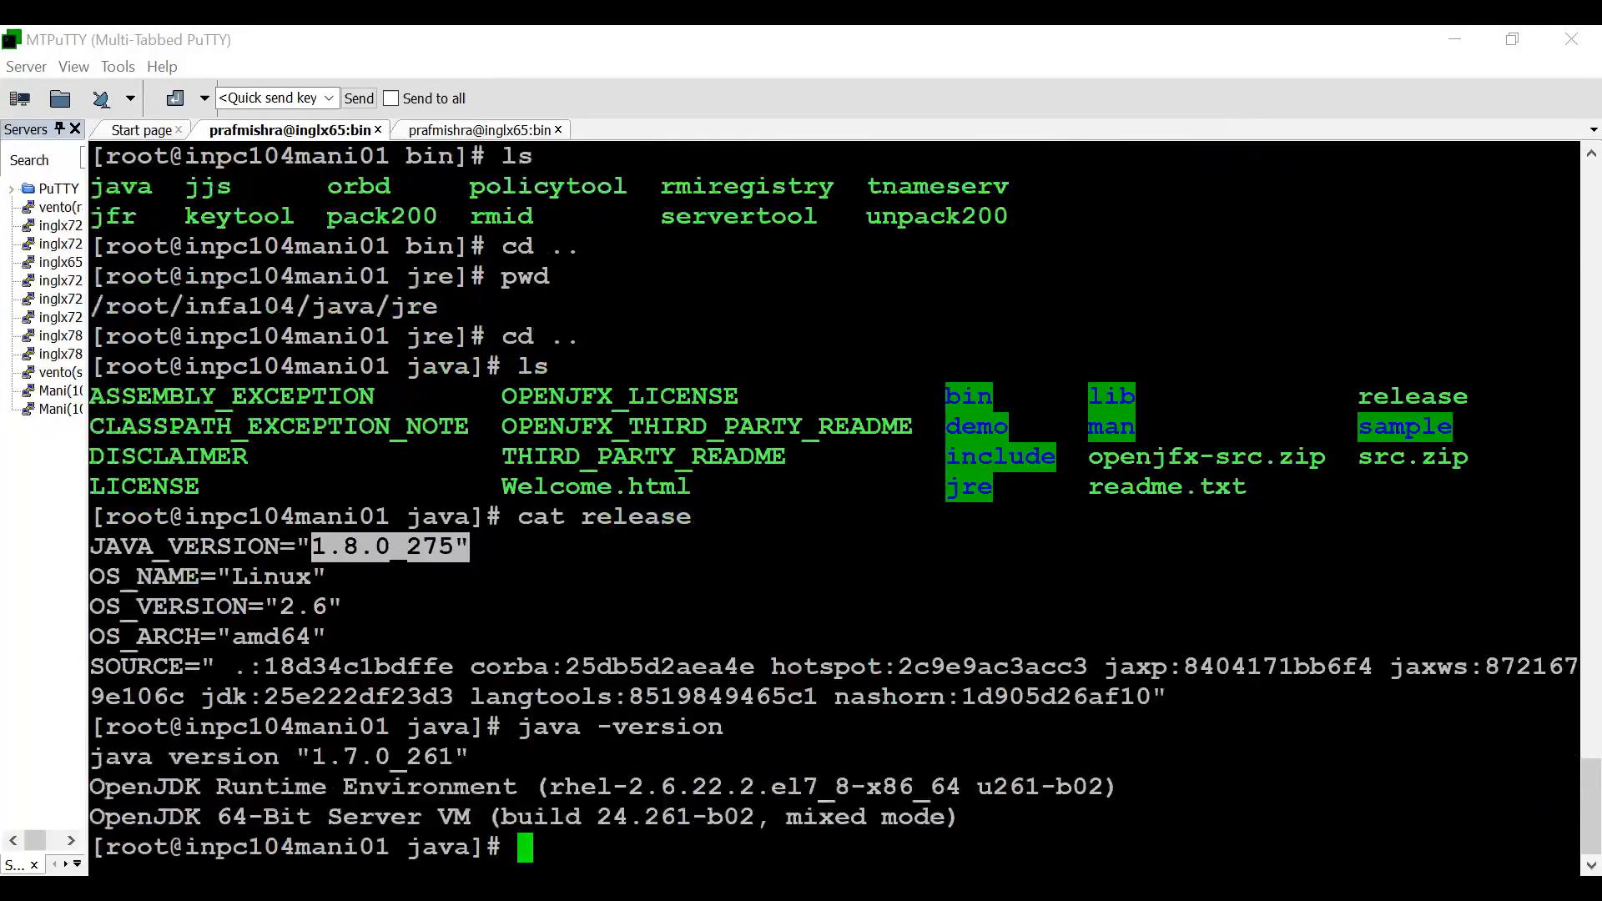
pyautogui.moveTo(299, 757); pyautogui.dragTo(470, 757)
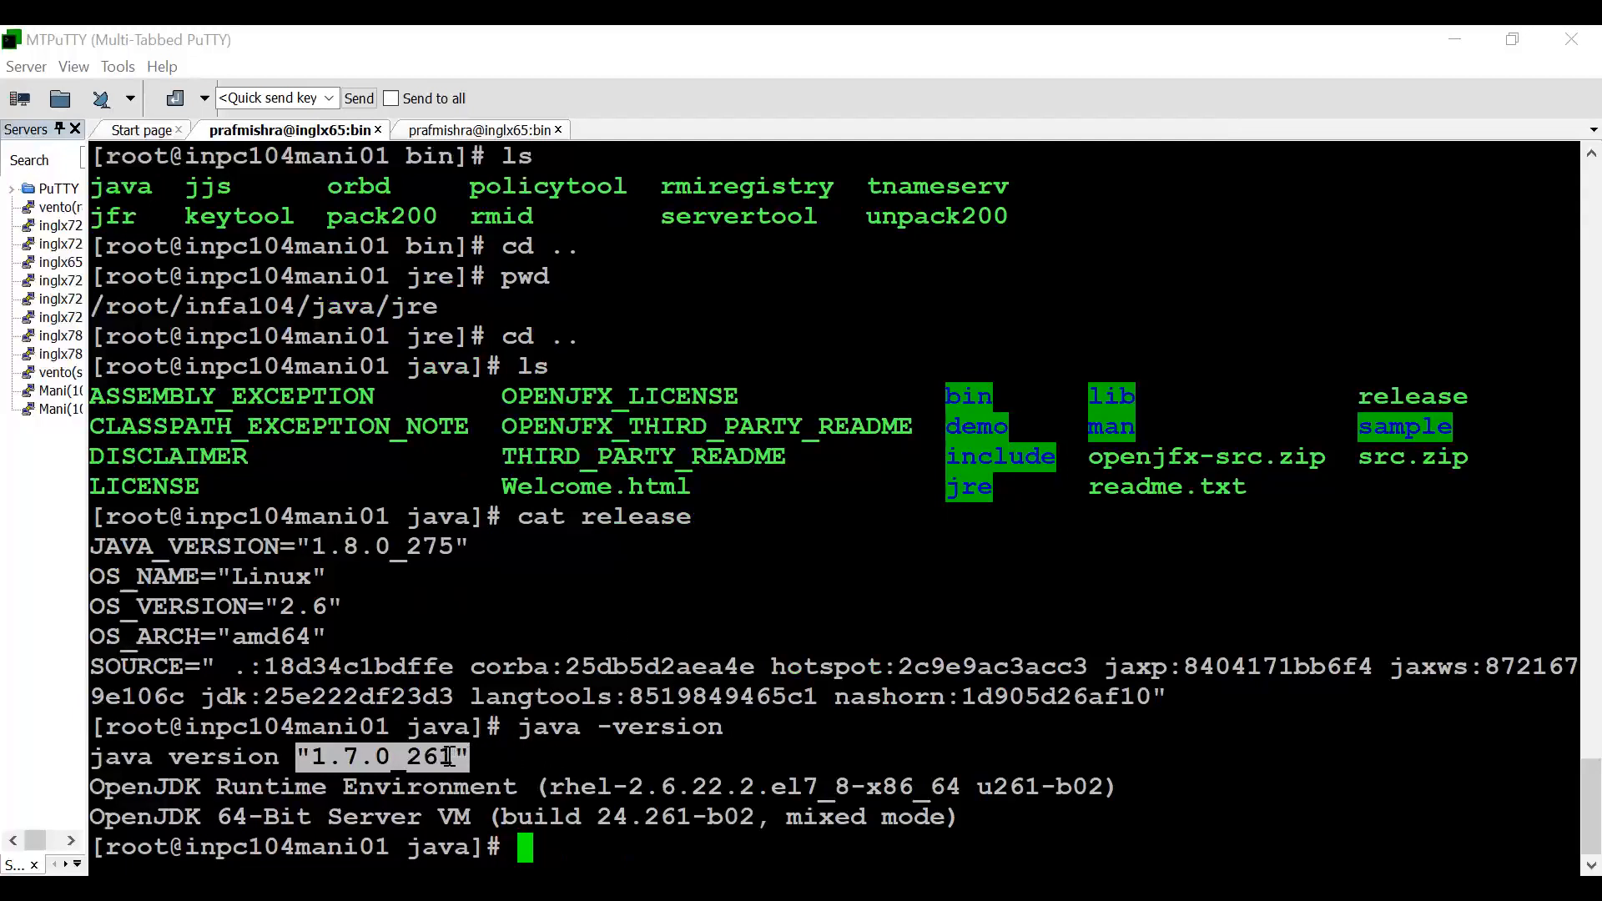
pyautogui.moveTo(521, 728); pyautogui.dragTo(716, 732)
pyautogui.moveTo(297, 756); pyautogui.dragTo(584, 756)
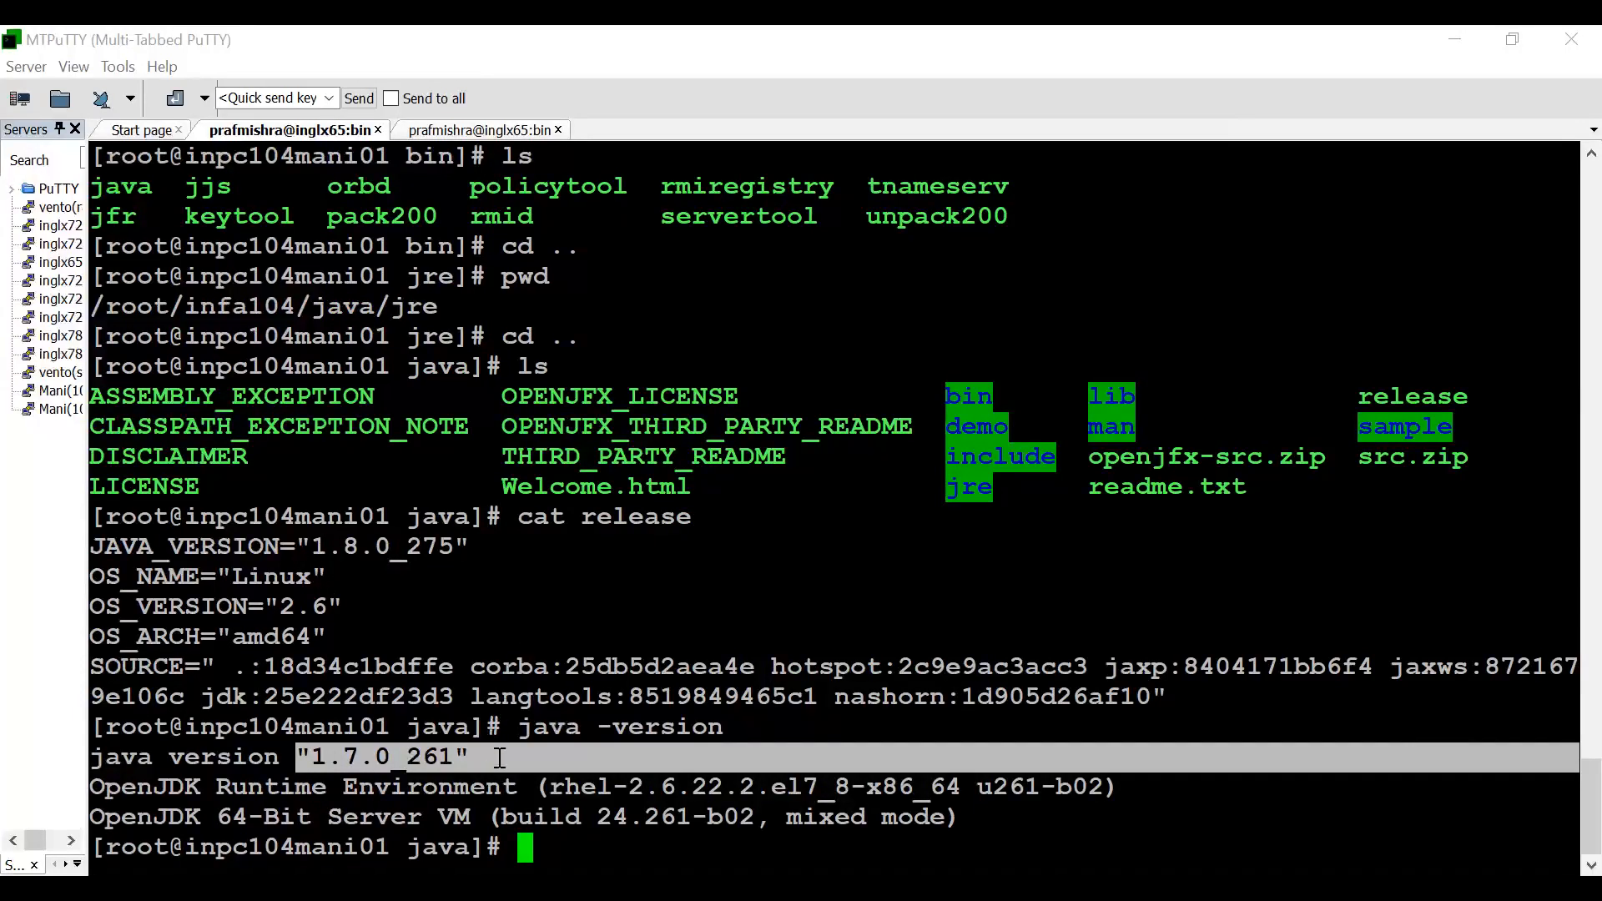
# - Clear the terminal, locate the OpenSSL binary with which openssl, and highlight the directory part of its path
pyautogui.hotkey('ctrl', 'l')
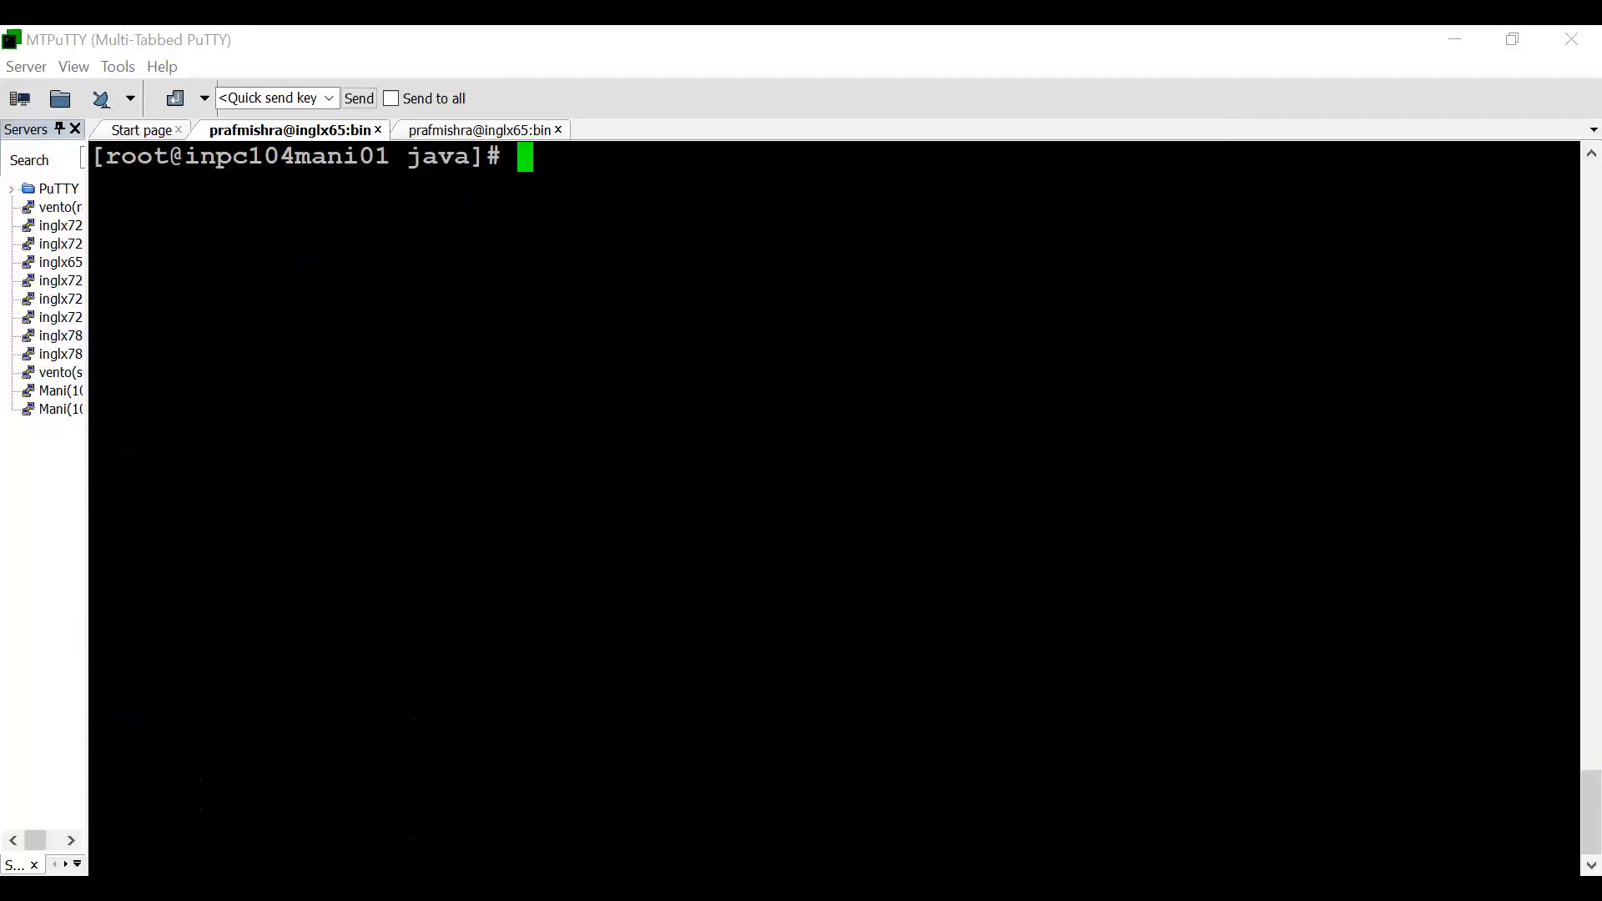
pyautogui.write('whci')
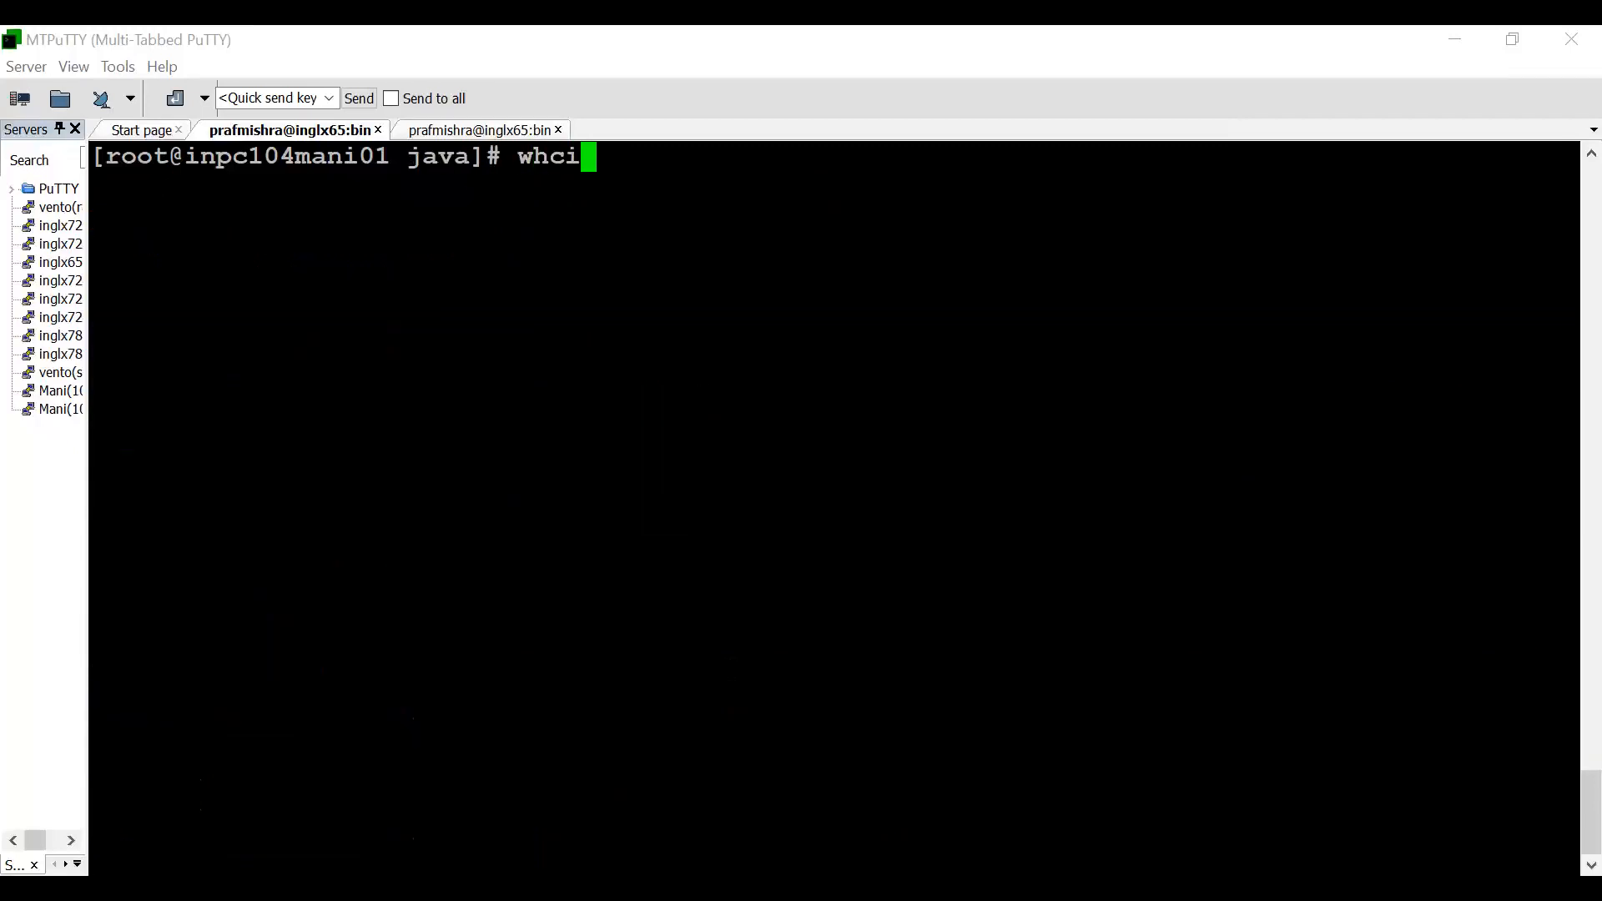
pyautogui.press('BackSpace')
pyautogui.press('BackSpace')
pyautogui.write('ich openssl')
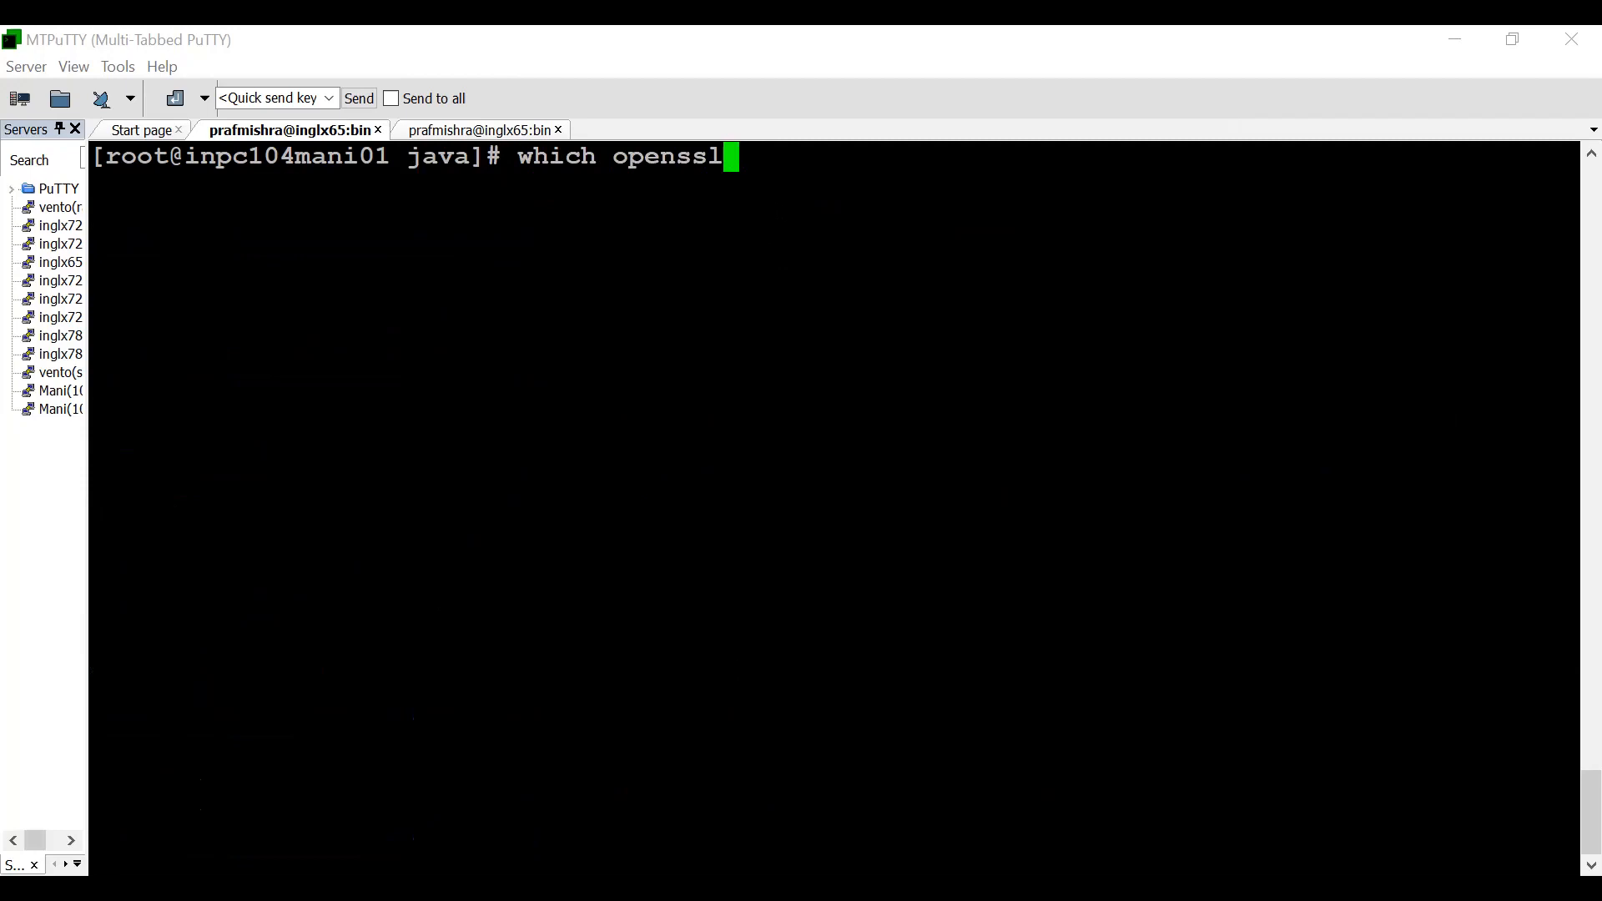
pyautogui.press('Return')
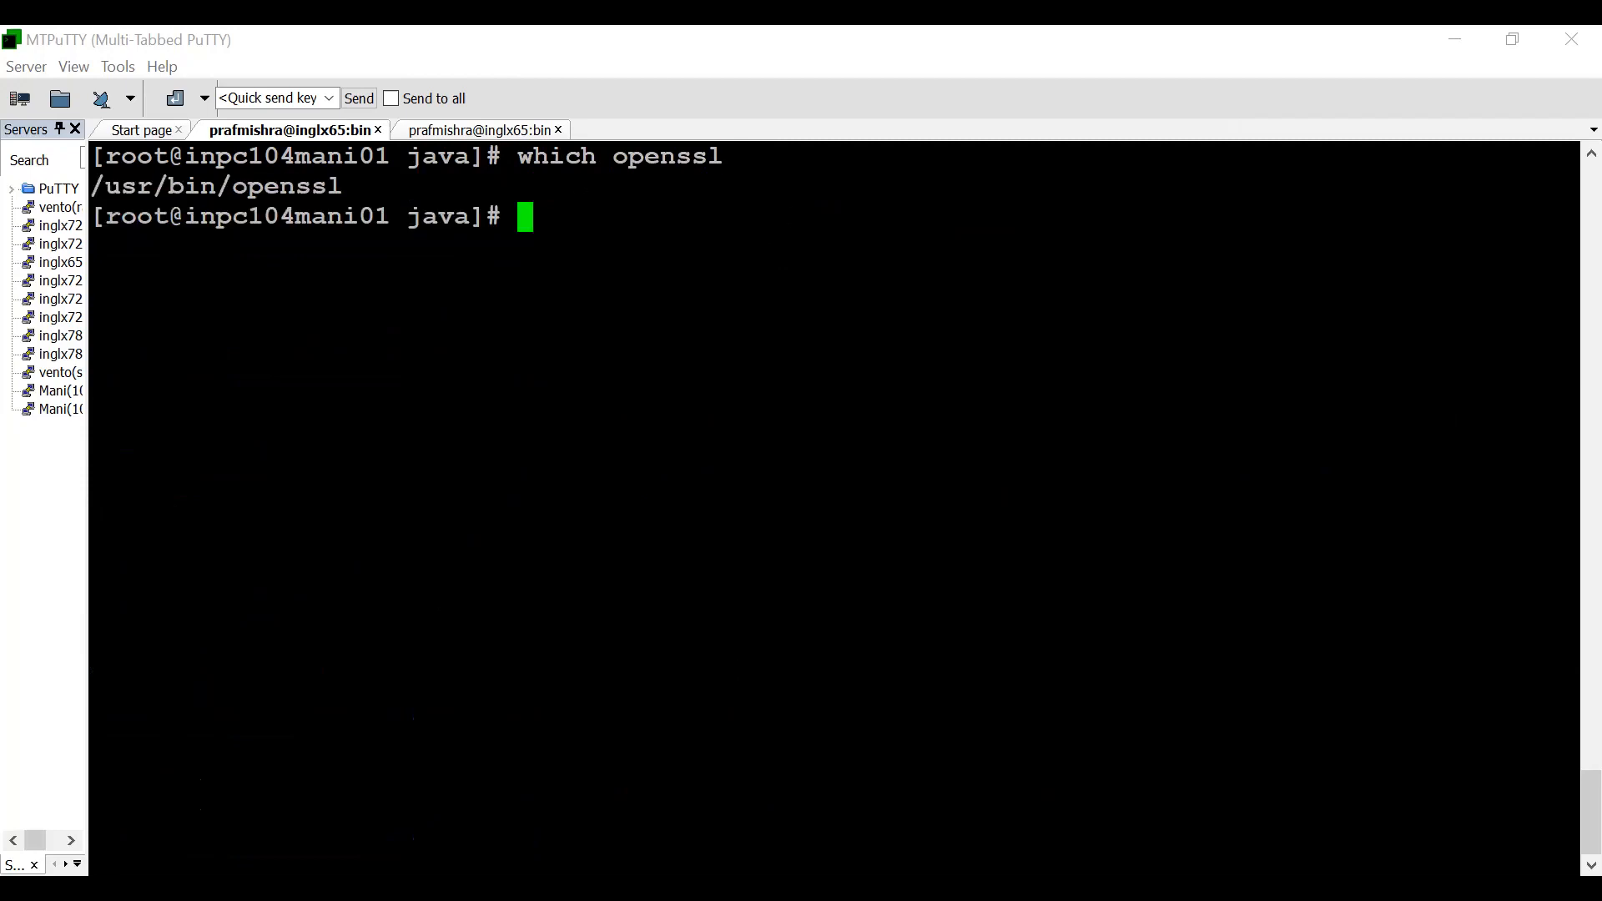
pyautogui.moveTo(90, 185); pyautogui.dragTo(239, 191)
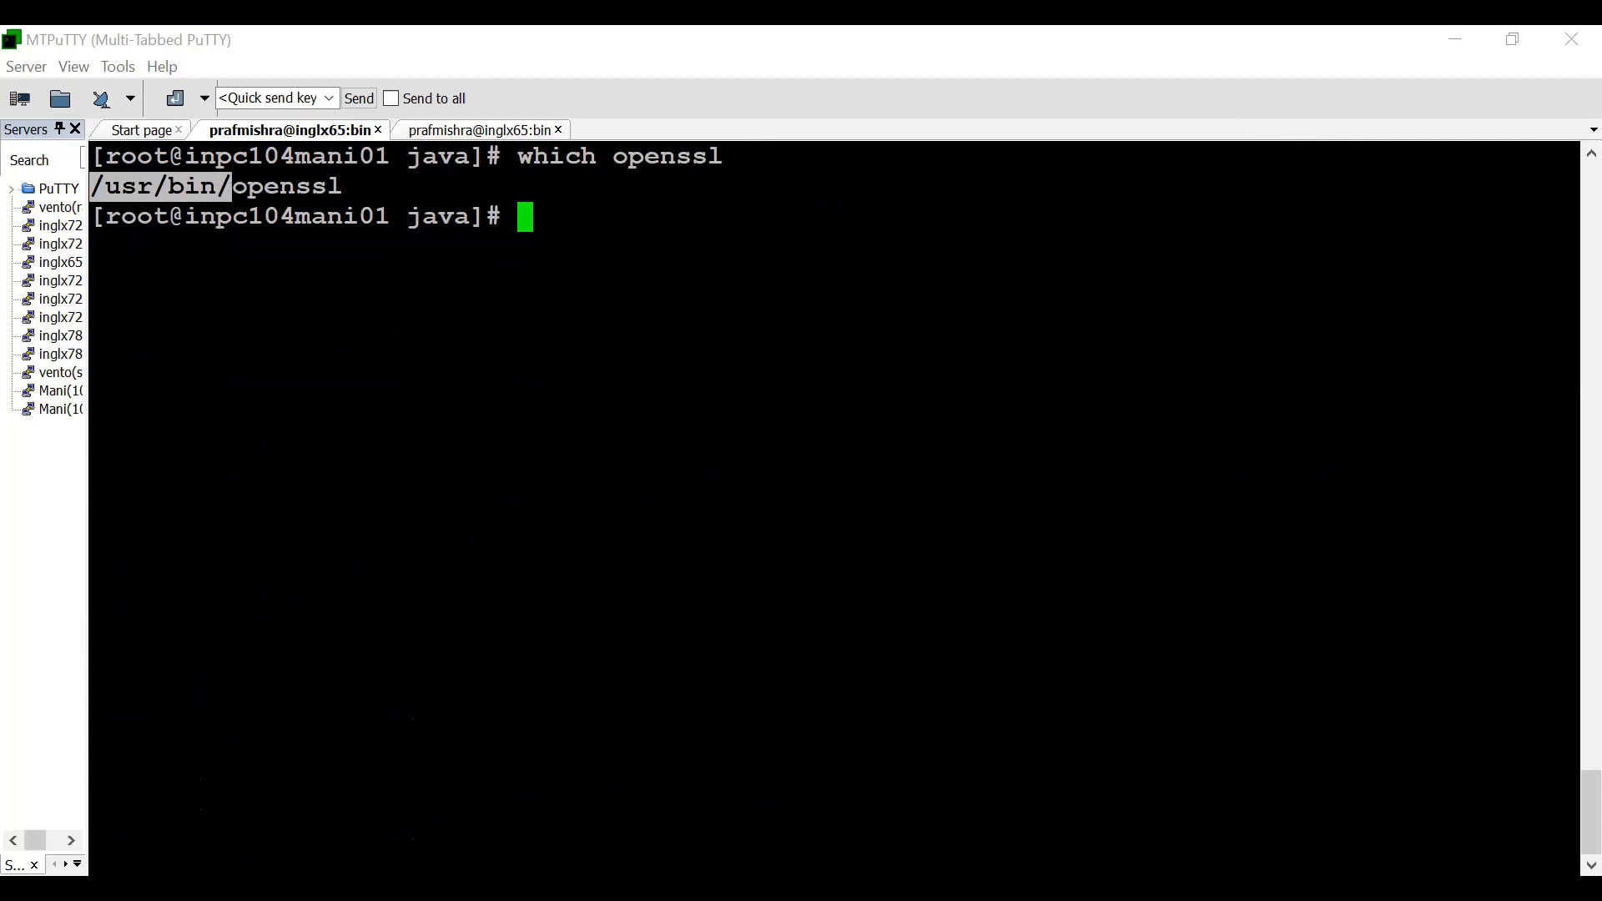
# - Print the PATH variable with echo $PATH and highlight its /usr/bin entry
pyautogui.write('echo $P')
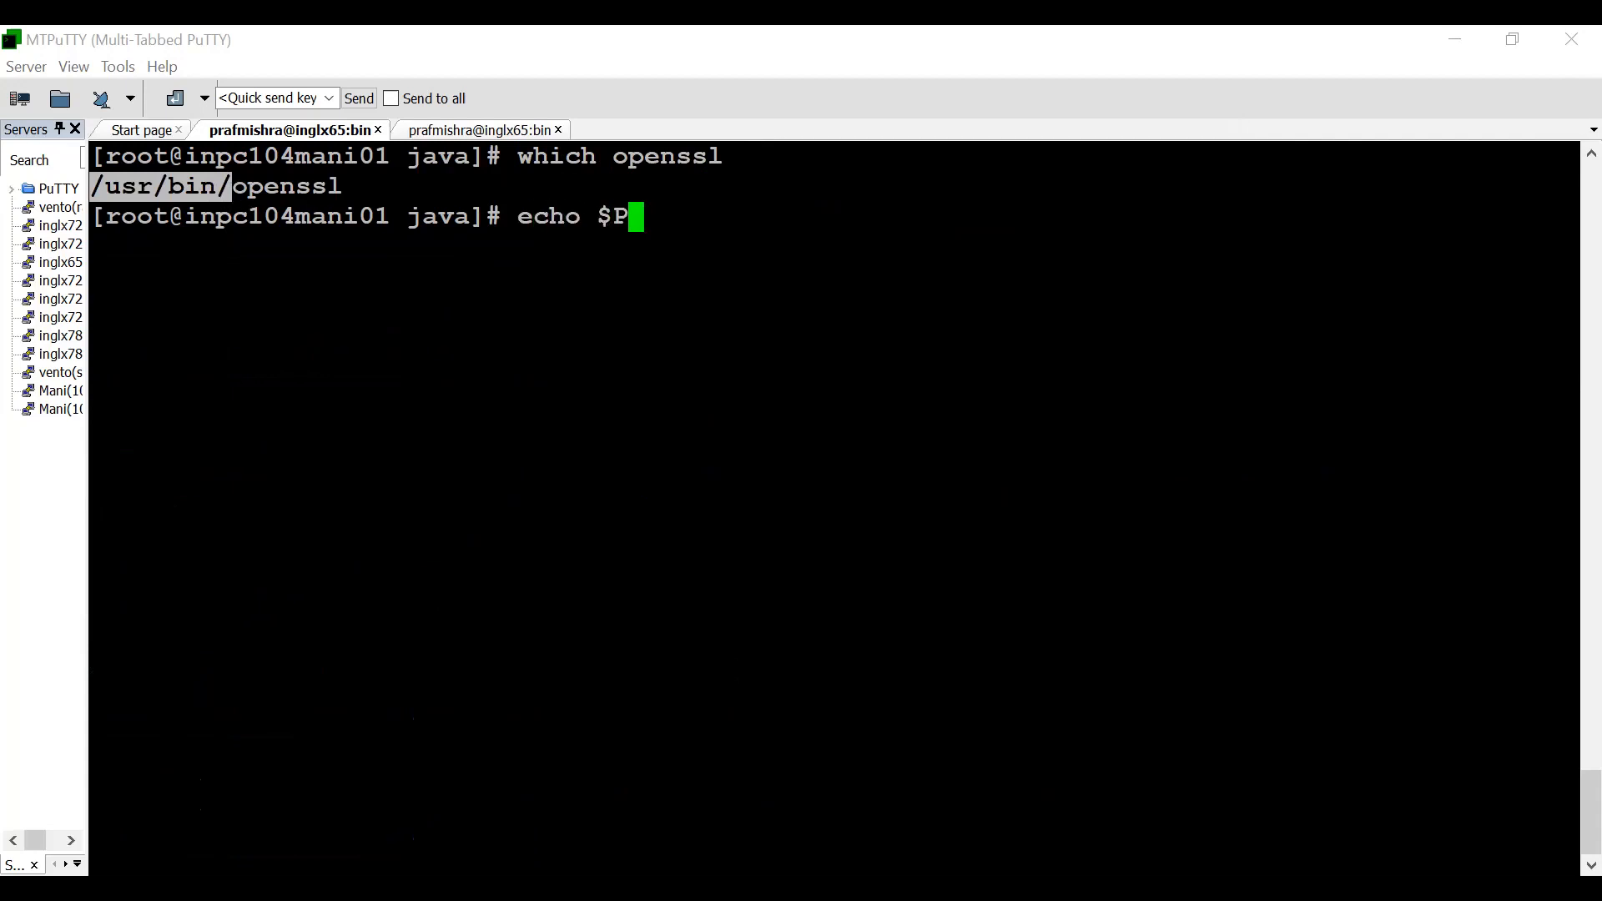
pyautogui.write('ATH')
pyautogui.press('Return')
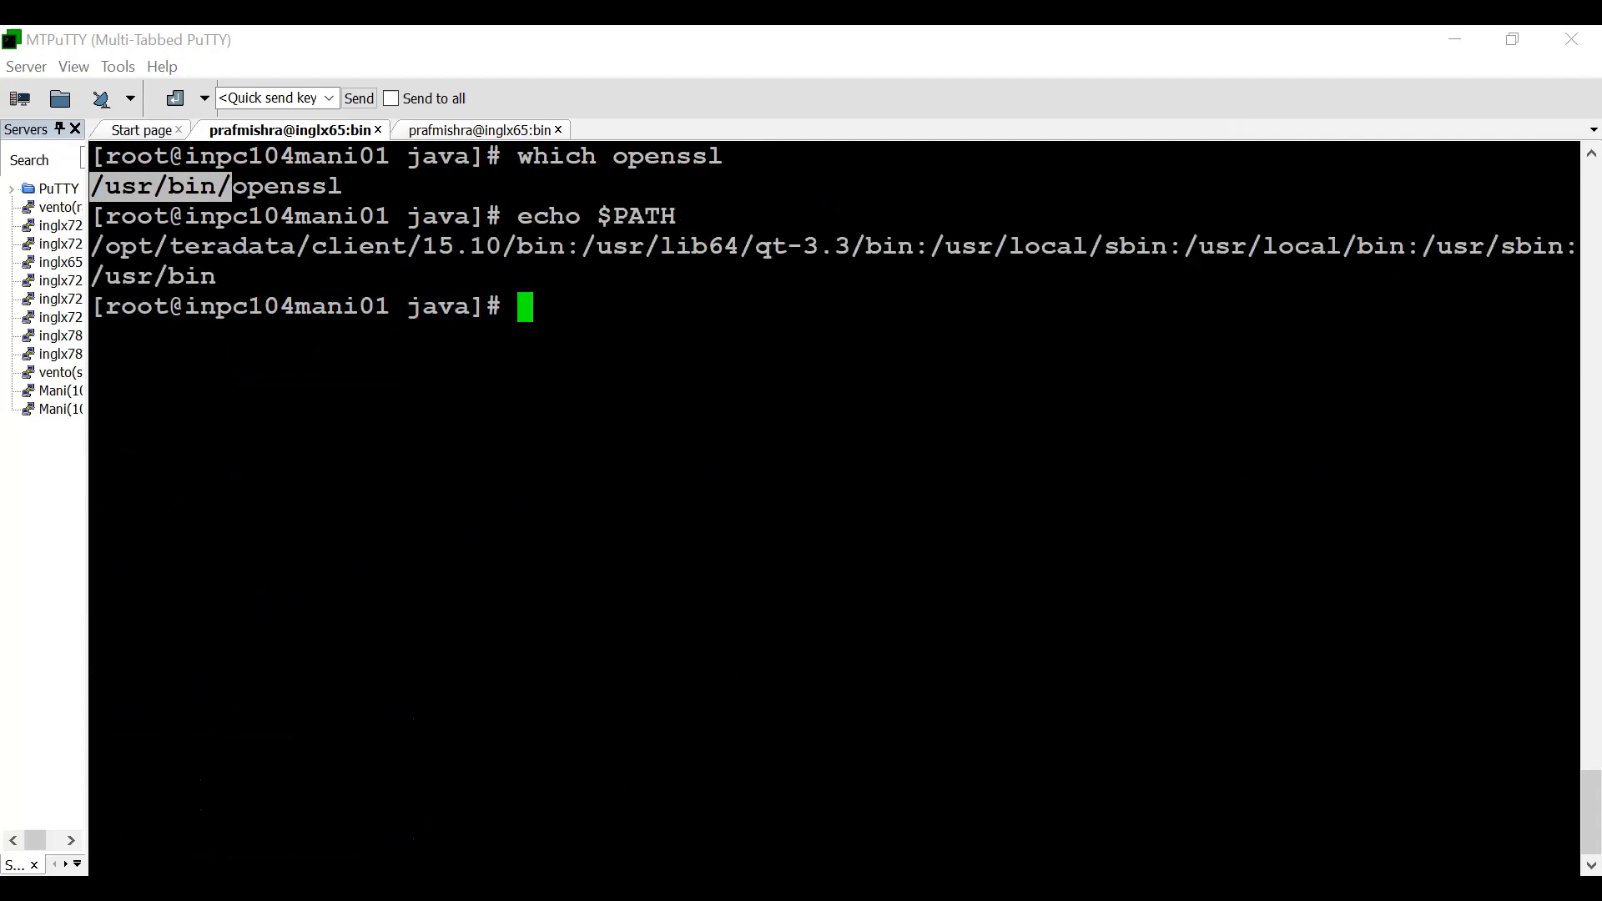
pyautogui.moveTo(91, 276); pyautogui.dragTo(217, 276)
# - Run openssl to check that it starts, highlight the command, and exit the OpenSSL prompt
pyautogui.write('openssl')
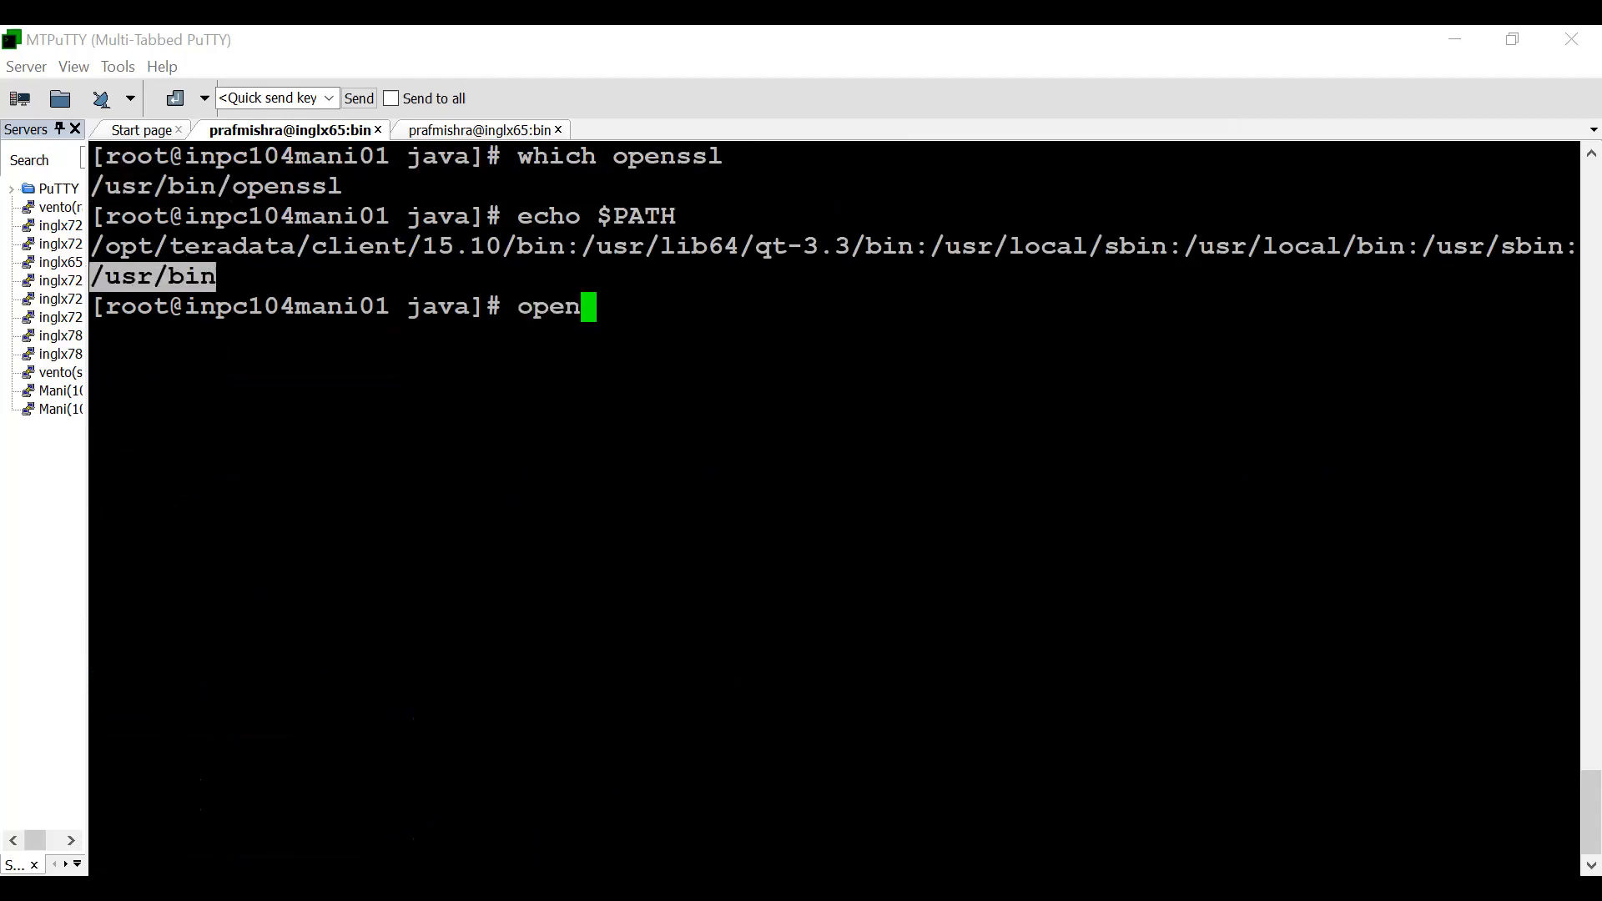
pyautogui.press('Return')
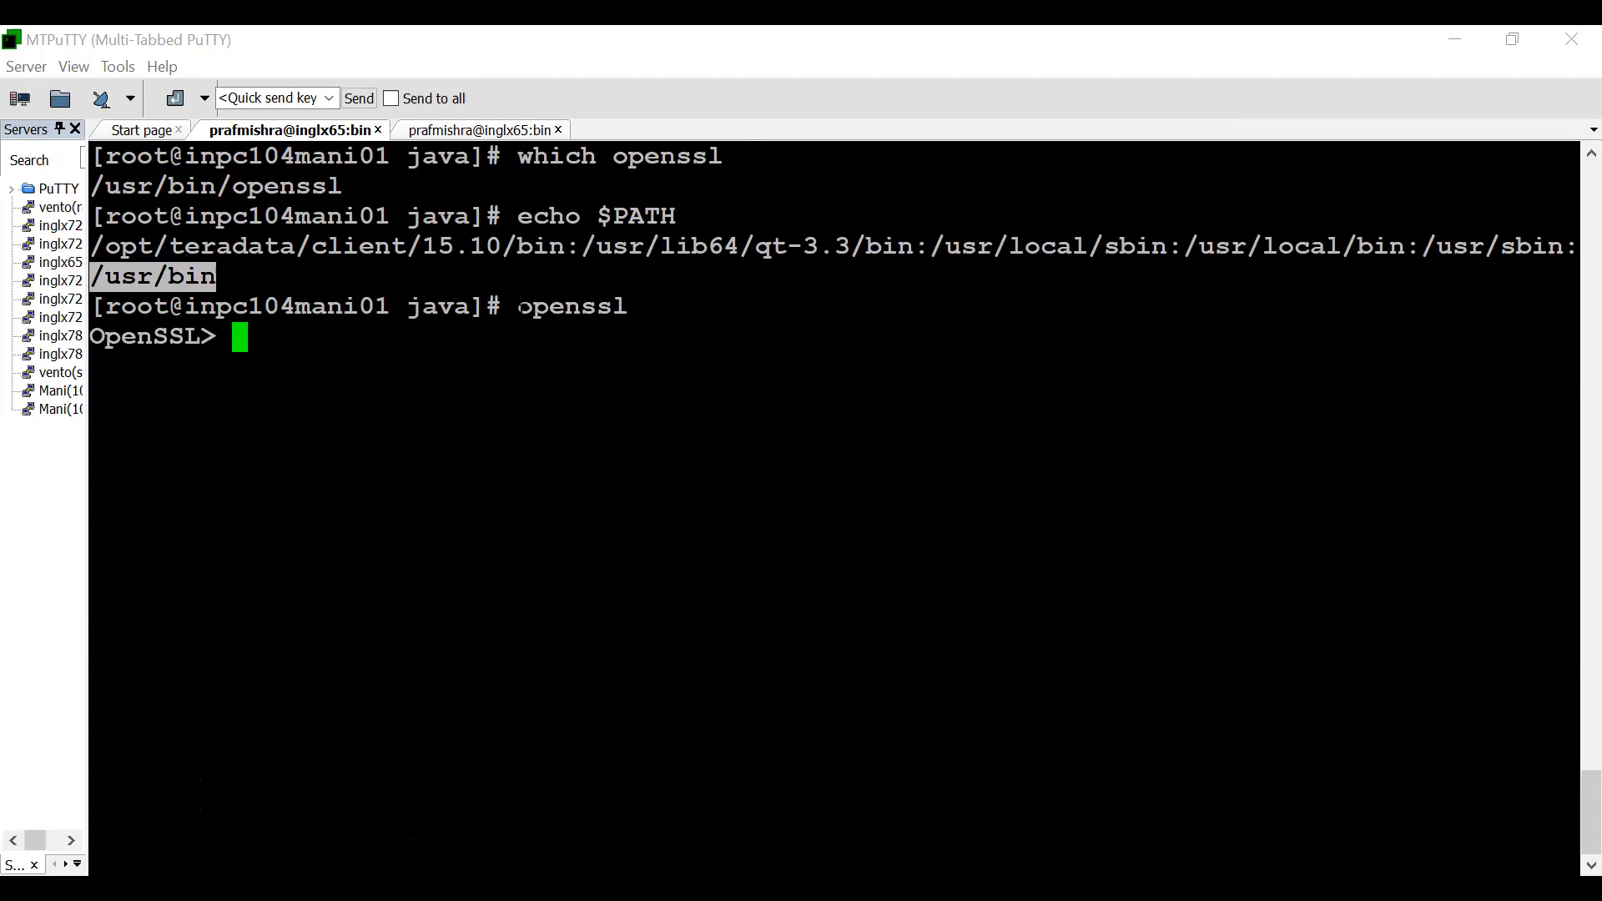
pyautogui.moveTo(518, 307); pyautogui.dragTo(622, 306)
pyautogui.click(622, 308)
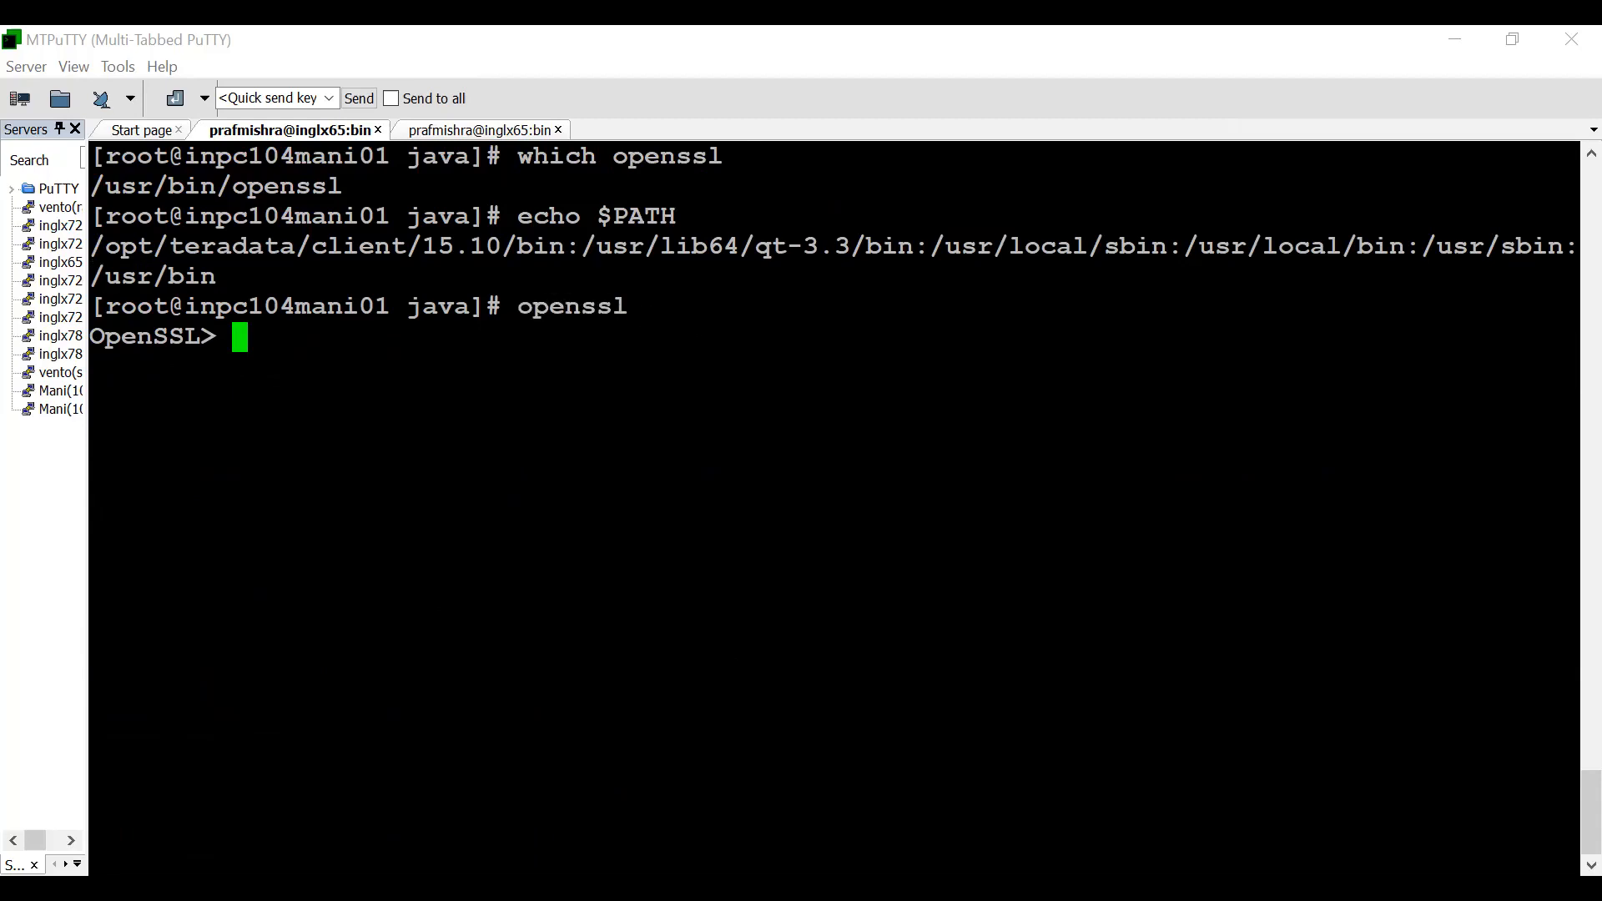
pyautogui.hotkey('ctrl', 'c')
pyautogui.write('l')
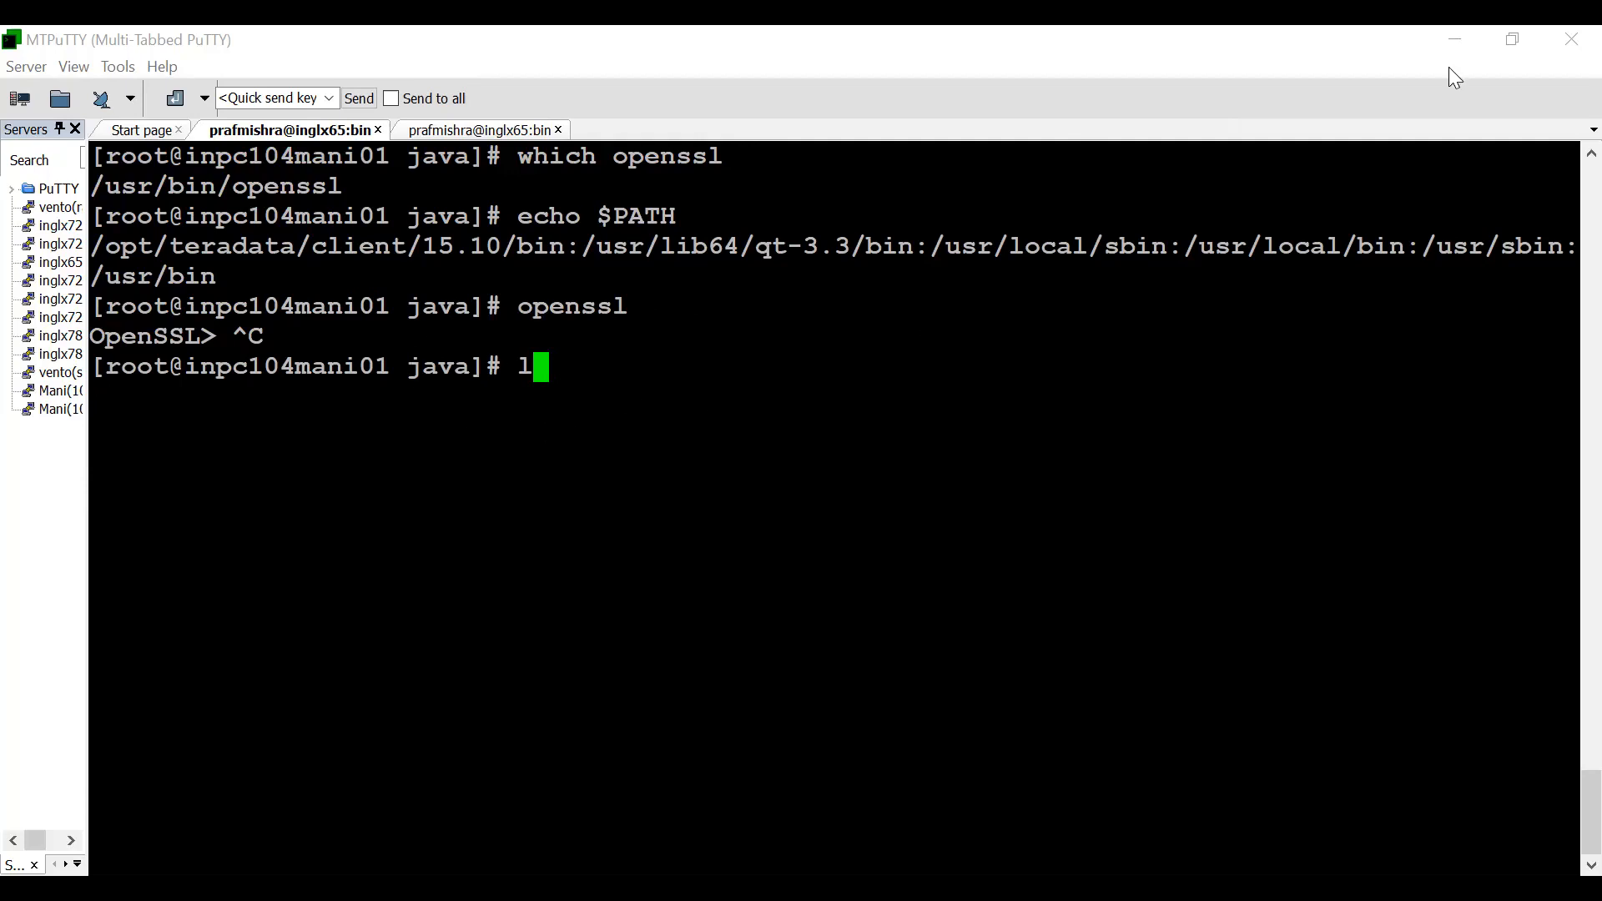
# - Switch to Chrome's bundled Java versions article and highlight the PowerCenter 10.4 entry, followed by the version list
pyautogui.hotkey('alt', 'Tab')
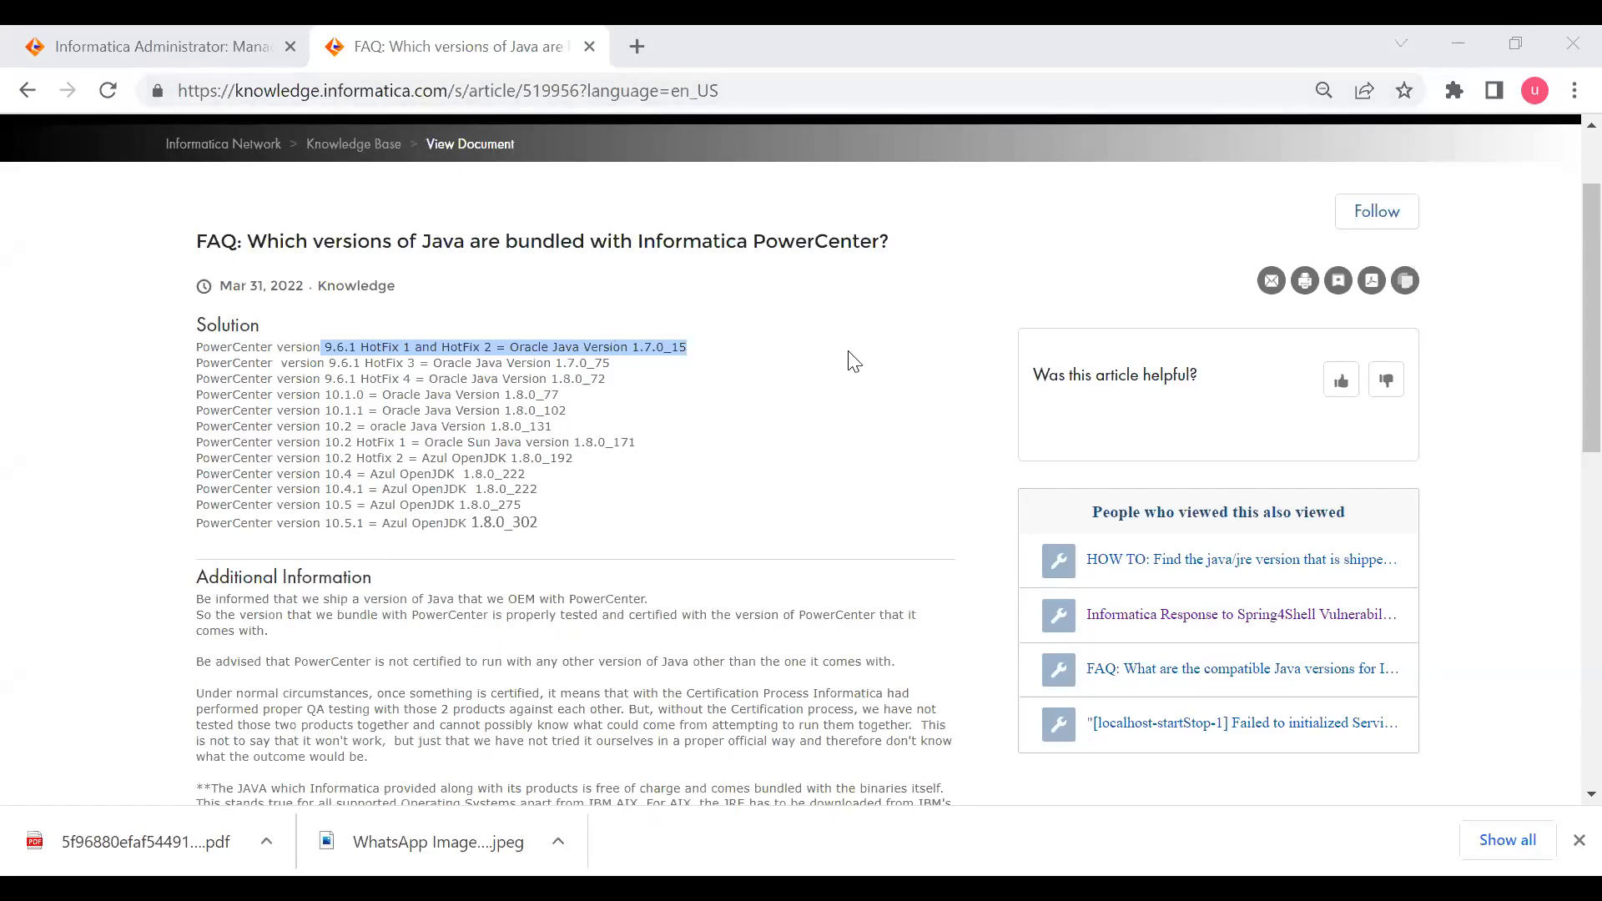
pyautogui.click(740, 403)
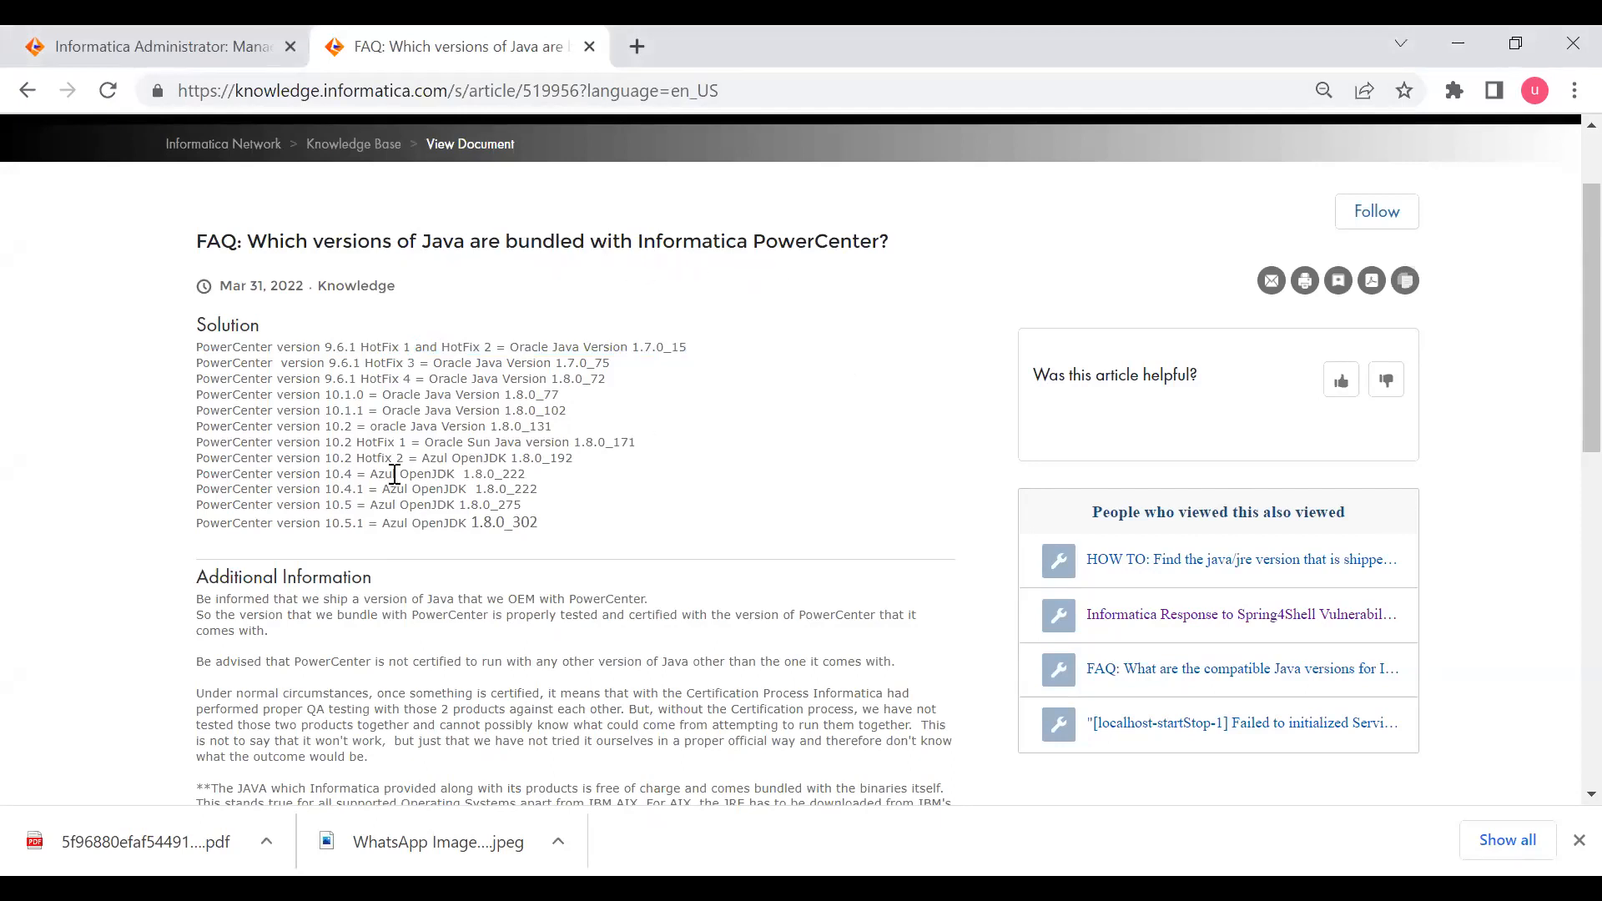
pyautogui.moveTo(526, 474); pyautogui.dragTo(195, 482)
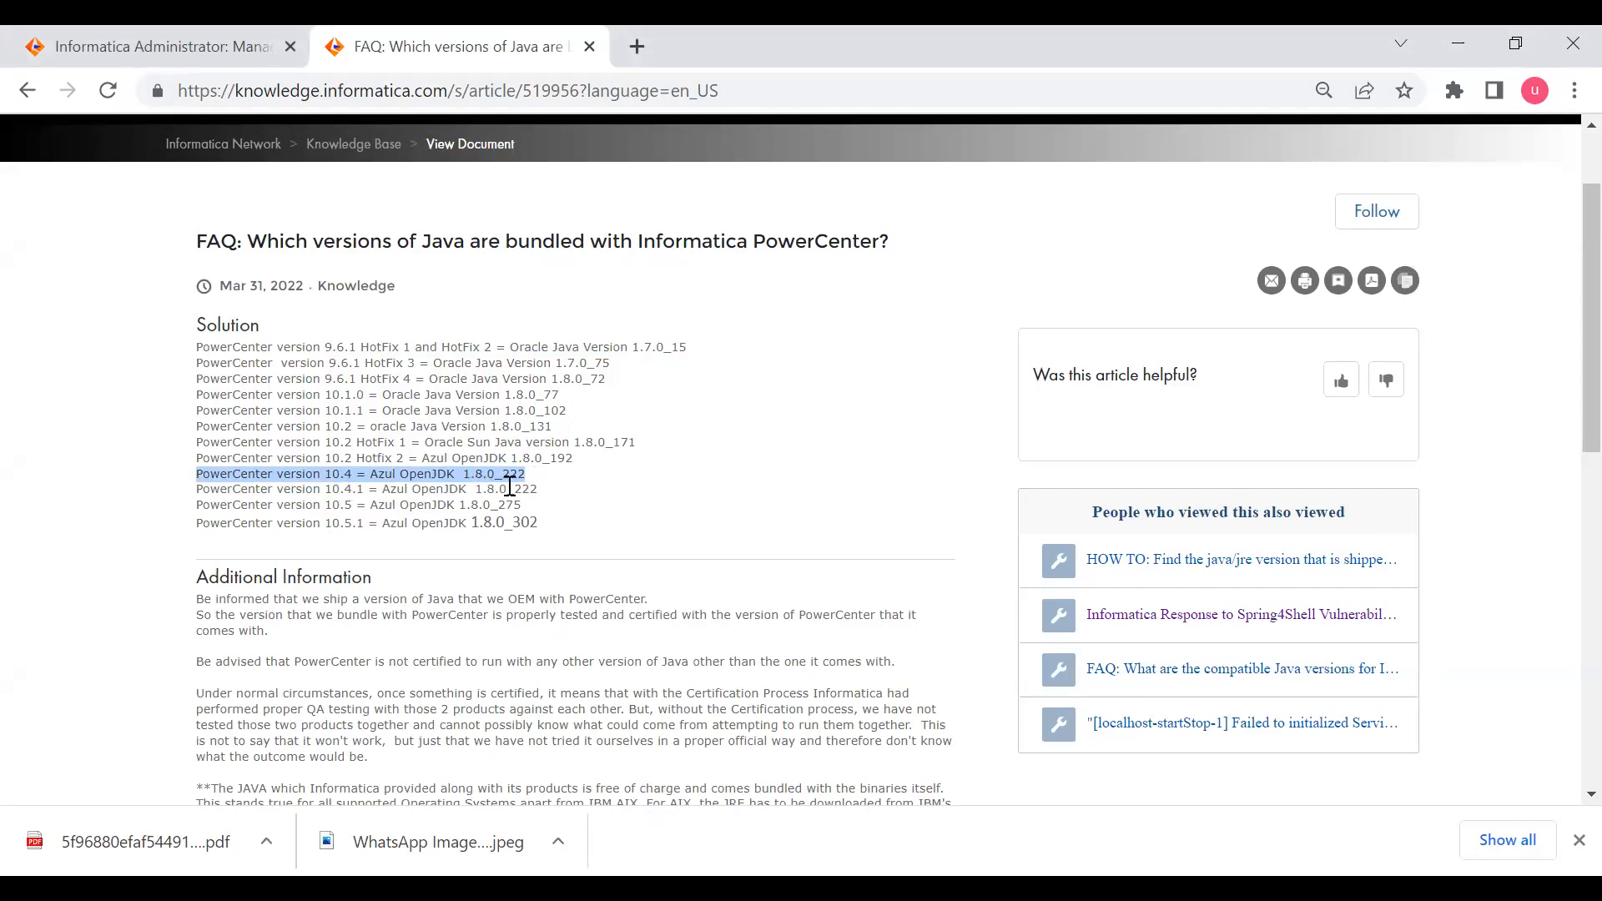
pyautogui.moveTo(510, 348); pyautogui.dragTo(582, 541)
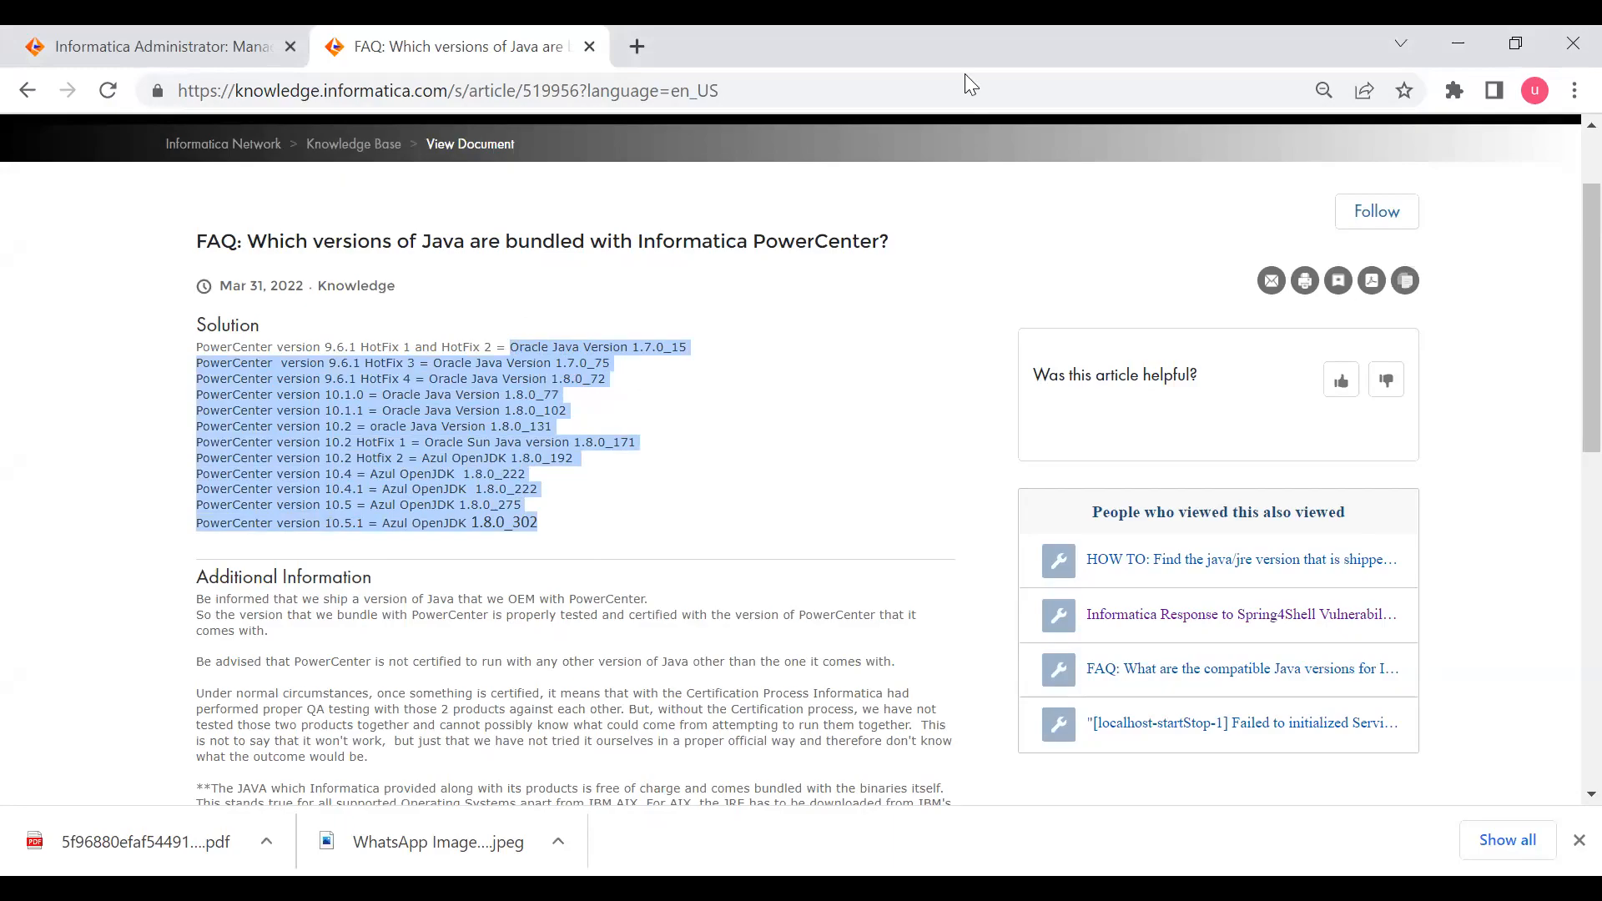
# - Switch back to MTPuTTY, print the working directory, go up one level and change into tomcat/conf
pyautogui.hotkey('alt', 'Tab')
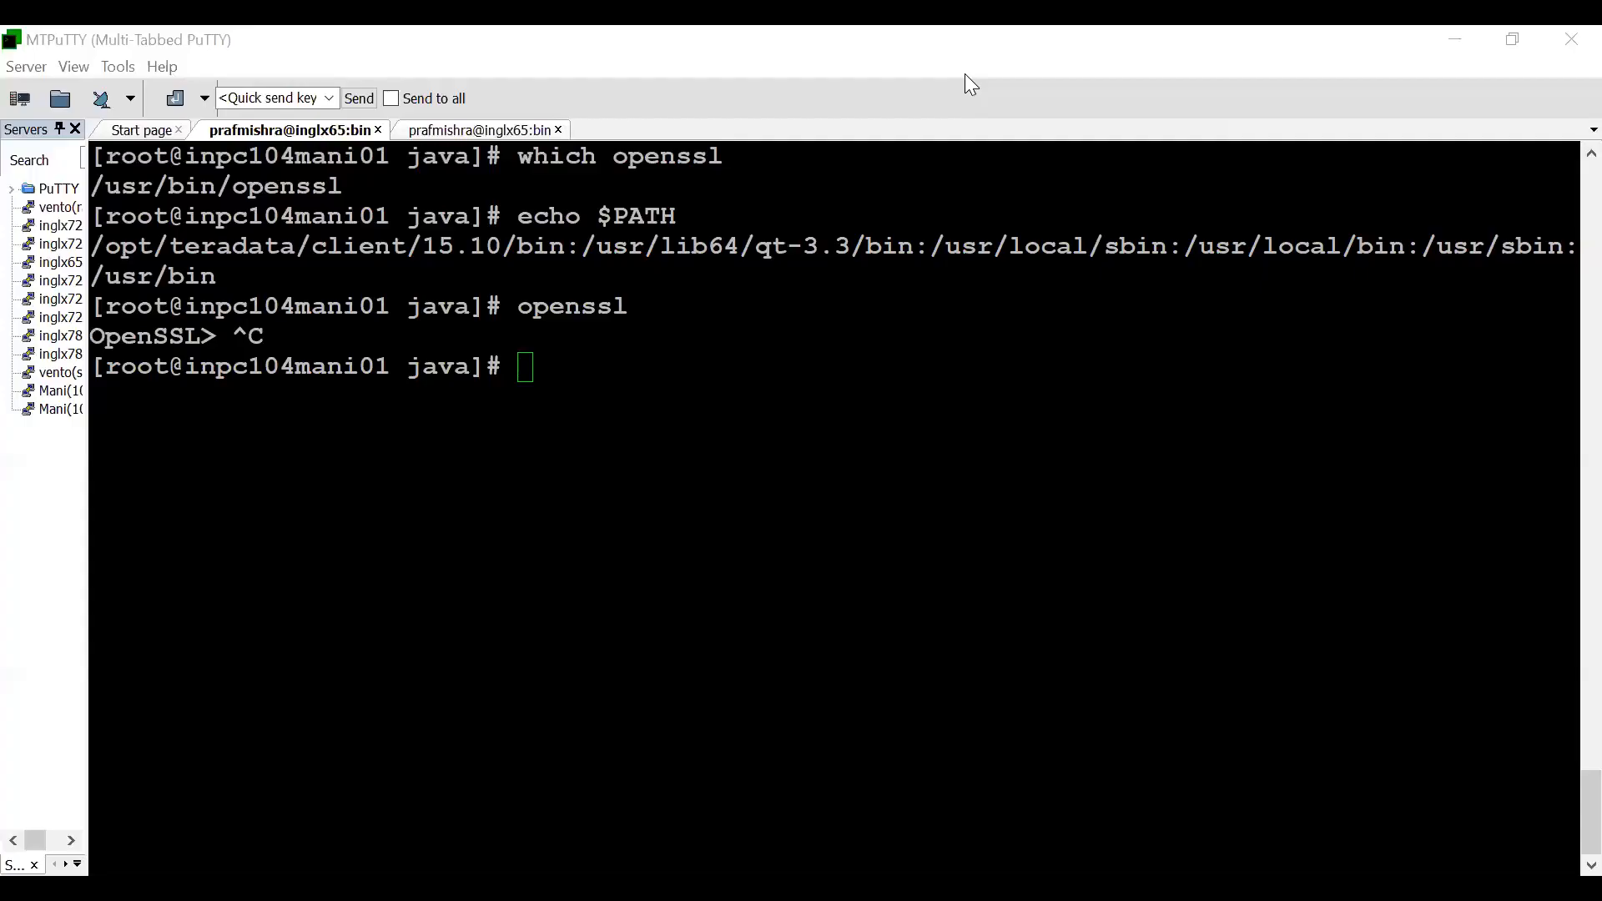
pyautogui.write('pwd')
pyautogui.press('Return')
pyautogui.write('cd ..')
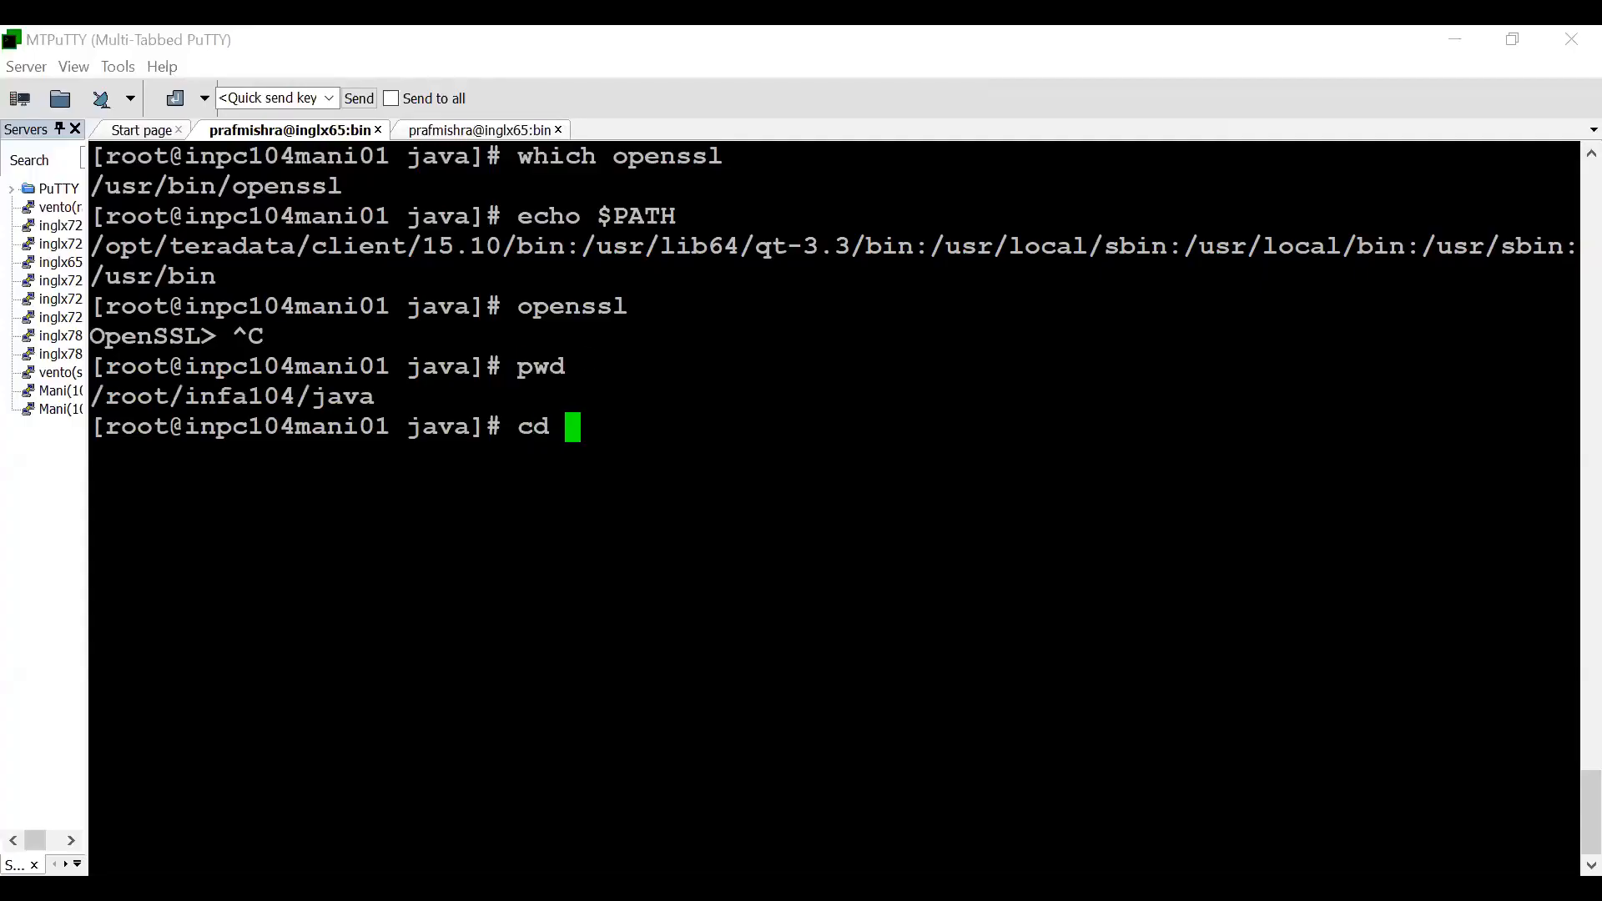
pyautogui.press('Return')
pyautogui.write('cd tomcat')
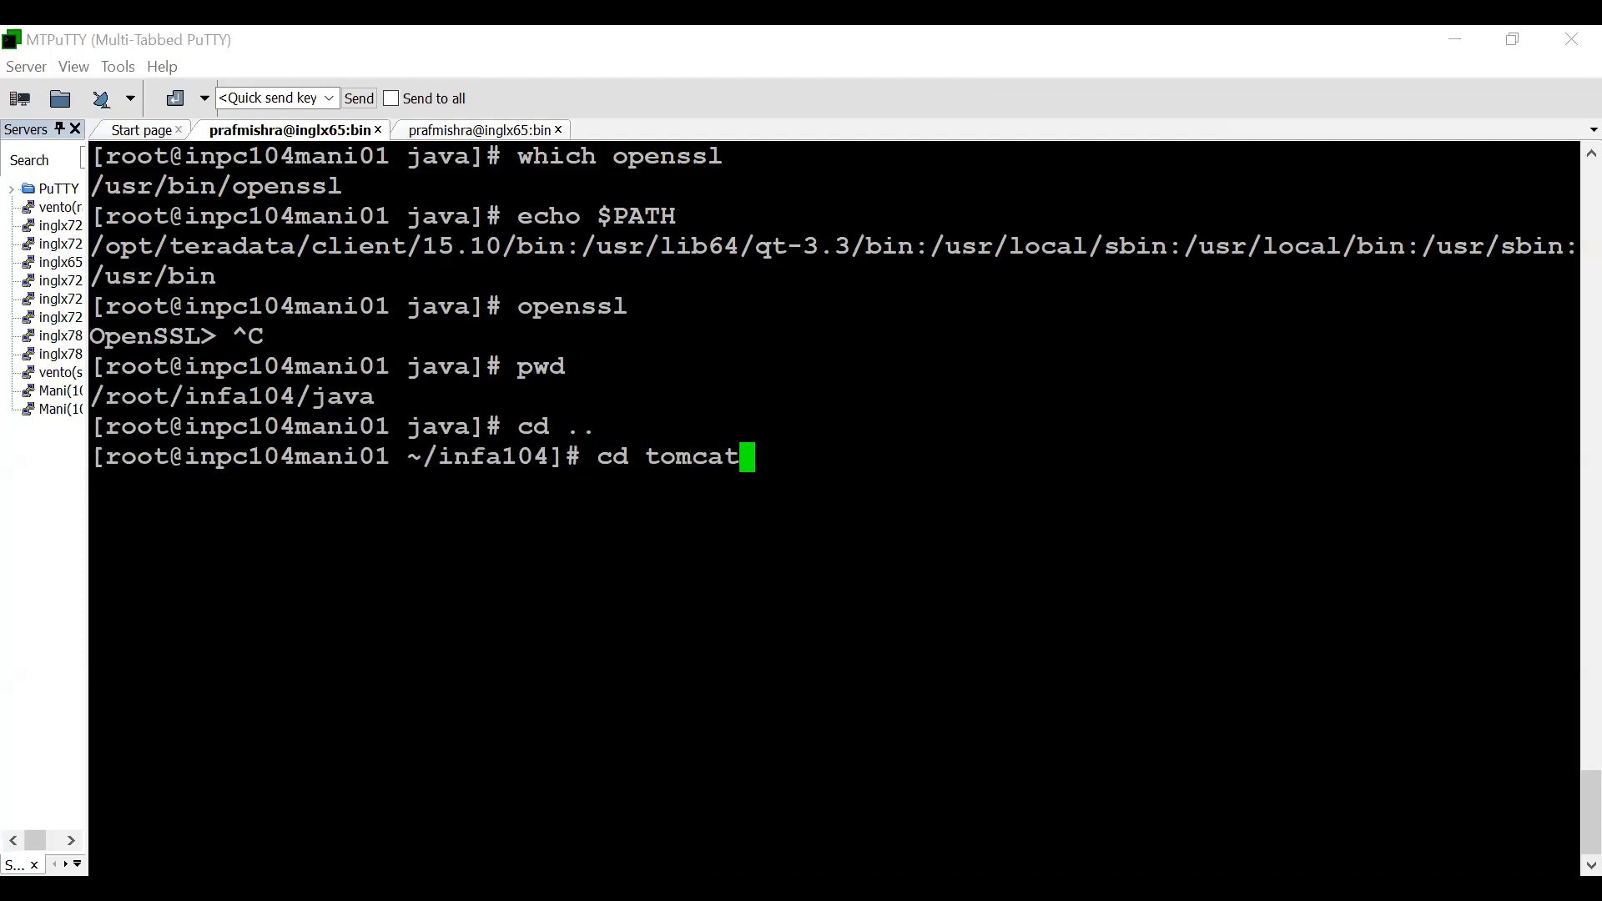
pyautogui.write('/conf')
pyautogui.press('Return')
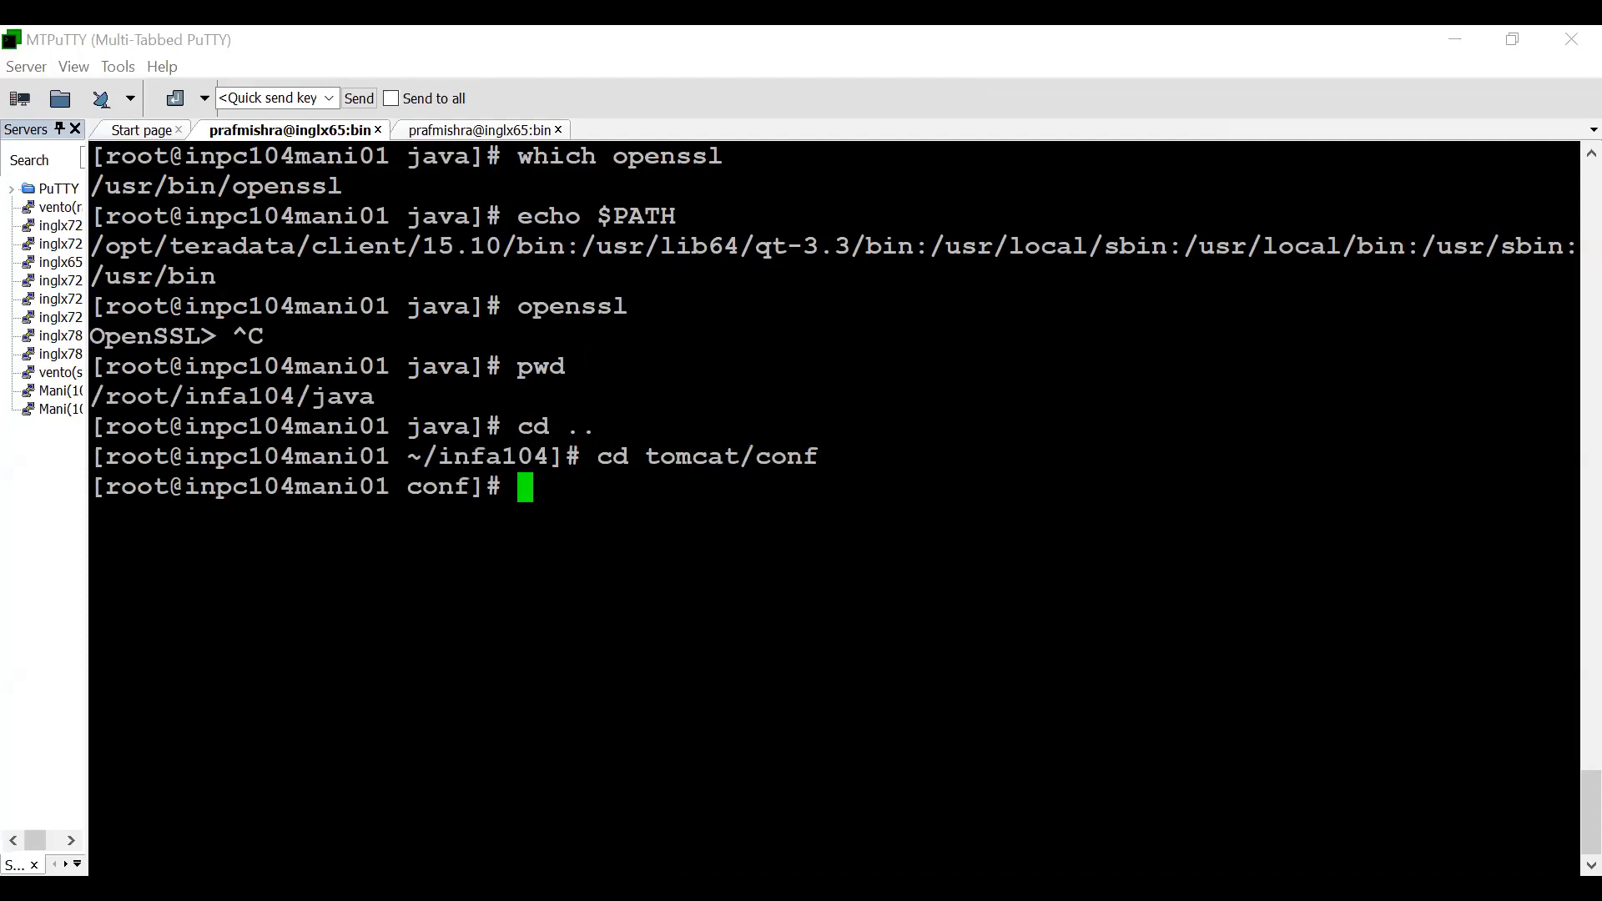
# - Clear the terminal and list the conf directory's contents with ls -ltr
pyautogui.hotkey('ctrl', 'l')
pyautogui.write('ls -ltr')
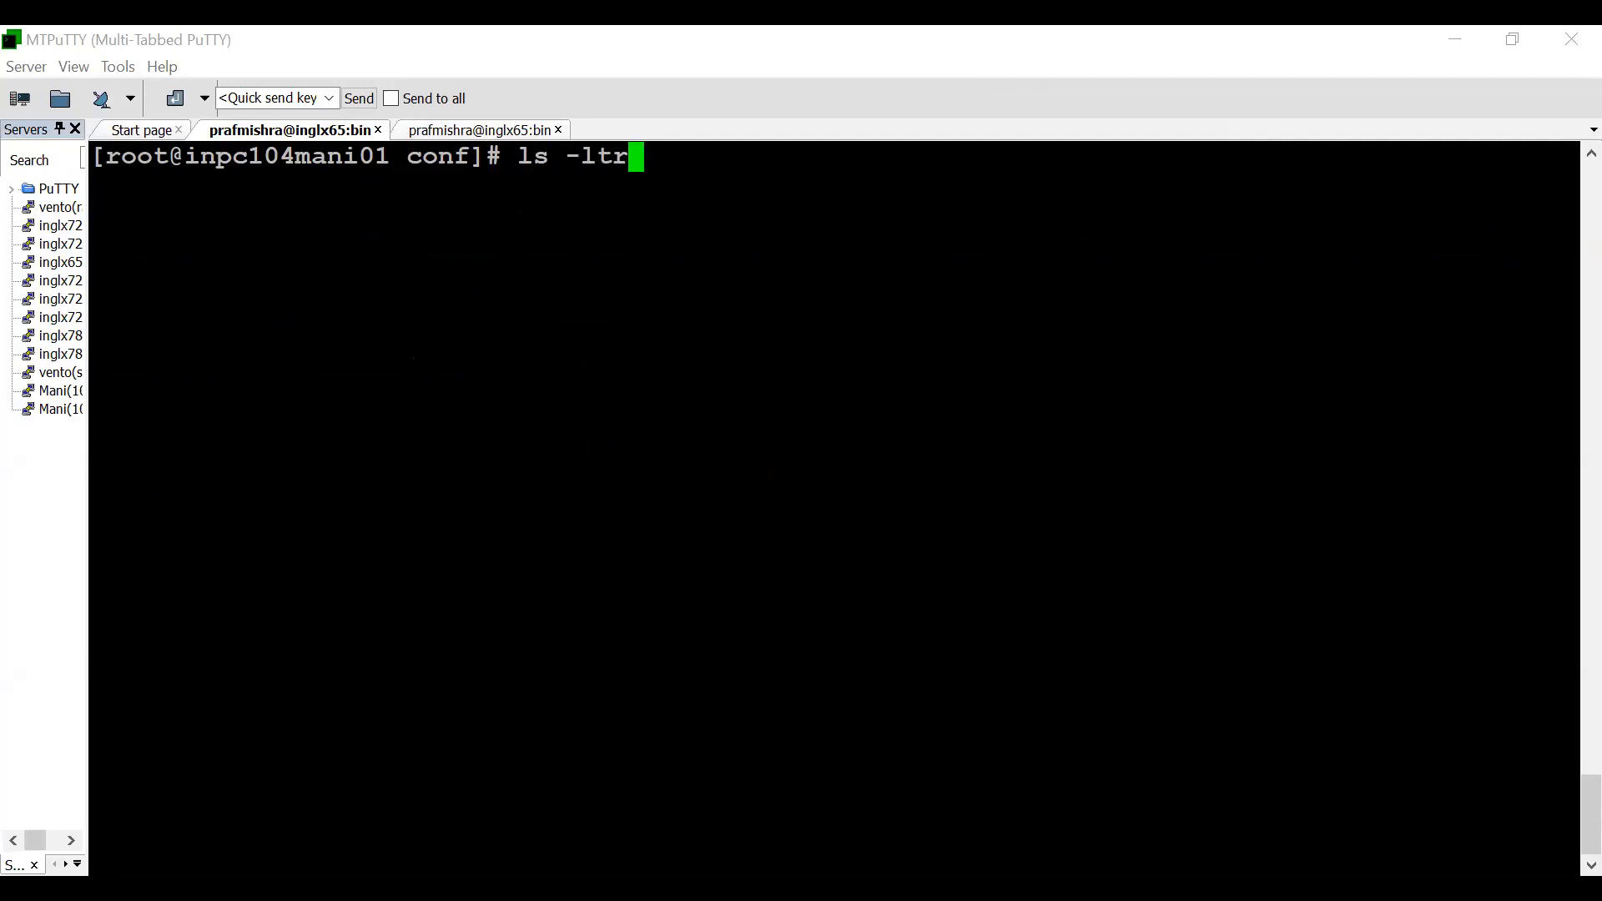
pyautogui.press('Return')
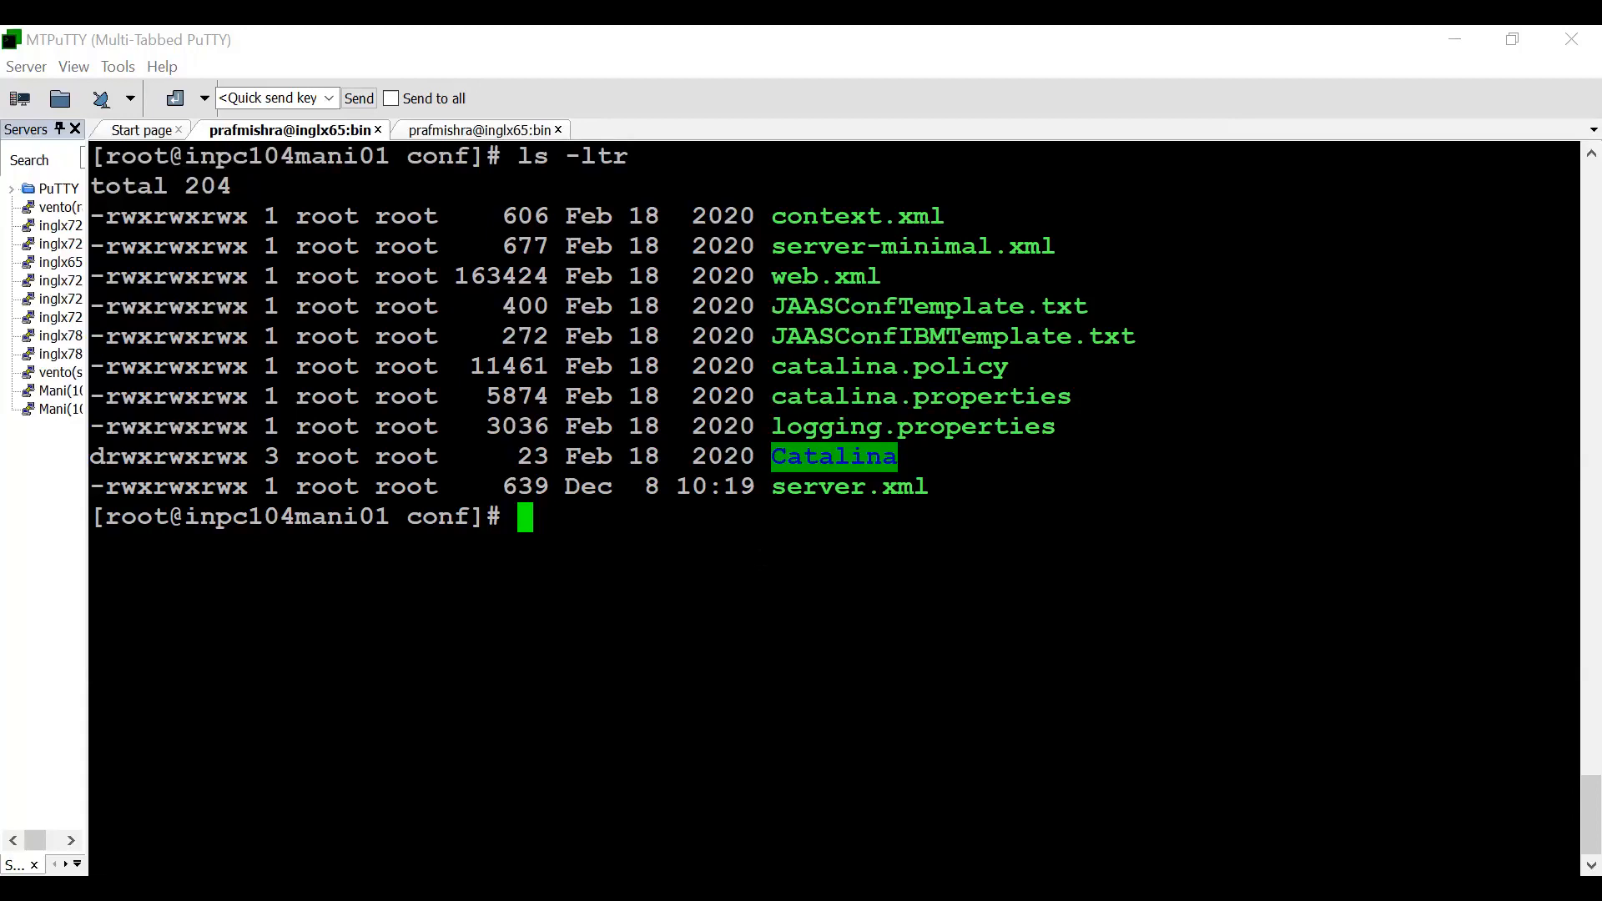
# - Enter keytool -genkey with -dname "CN=inpc104mani01.informatica.com, OU=GCS, O=Informatica infa mine, L=Banglore, S=Karnataka, C=India", alias ram1, key and keystore passwords, ramkeystorefile.jks, RSA, keysize 2048, validity 1000, -ext san=dns:inpc104mani01.informatica.com
pyautogui.rightClick(734, 576)
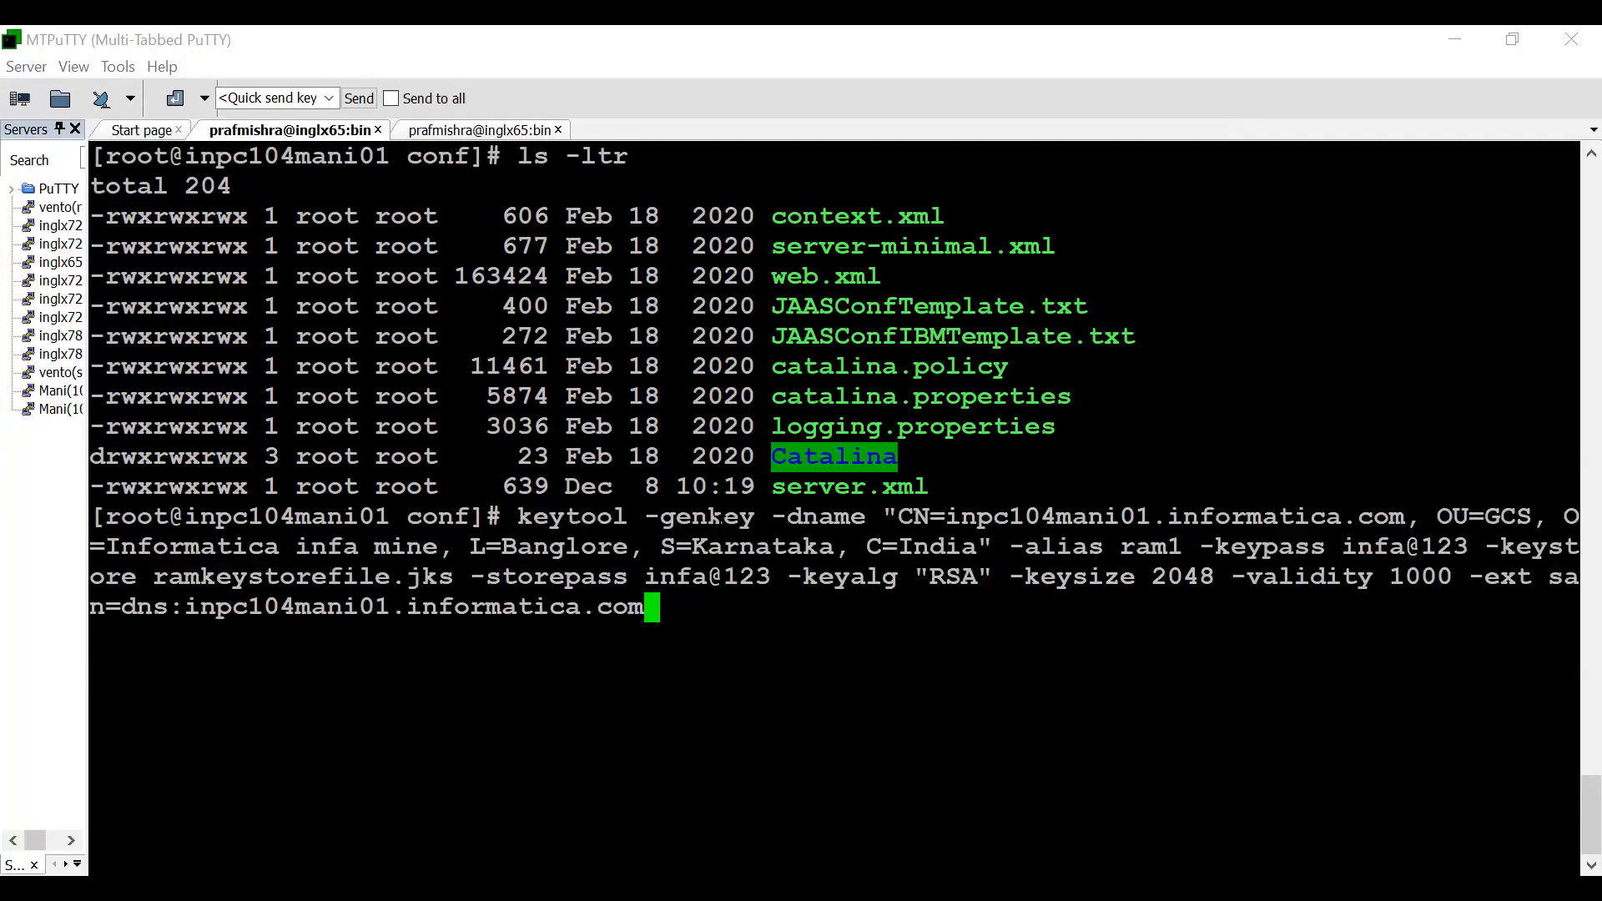
# - Review the keytool command by highlighting its common name, location fields and alias, and comparing the -keypass and -storepass options
pyautogui.moveTo(773, 517); pyautogui.dragTo(1420, 517)
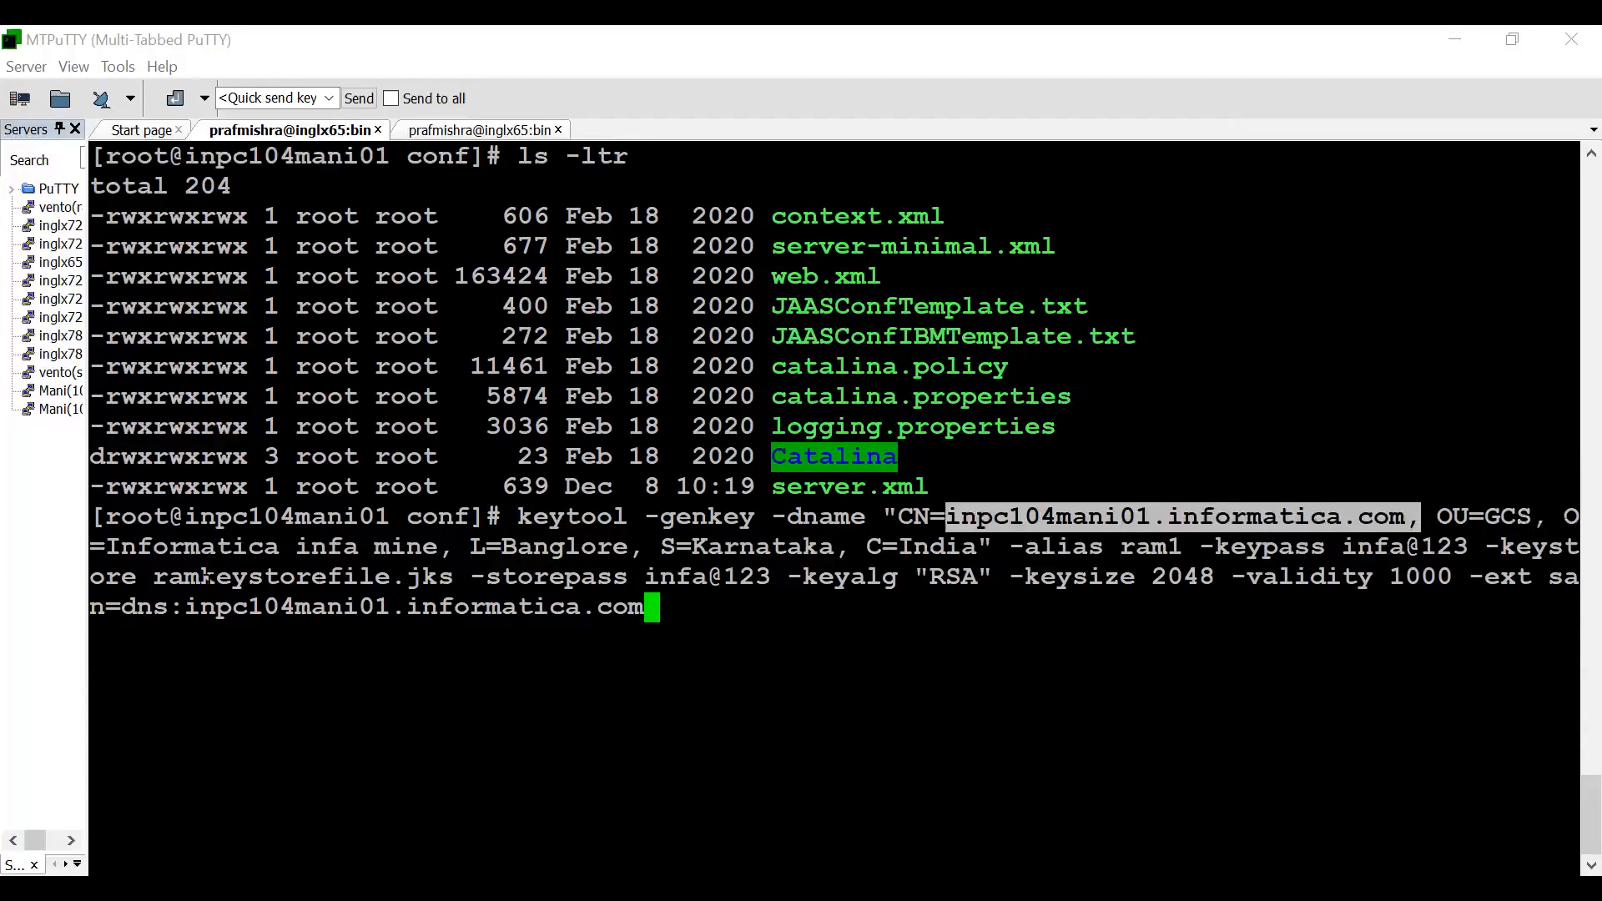
pyautogui.moveTo(501, 547); pyautogui.dragTo(959, 548)
pyautogui.doubleClick(1149, 547)
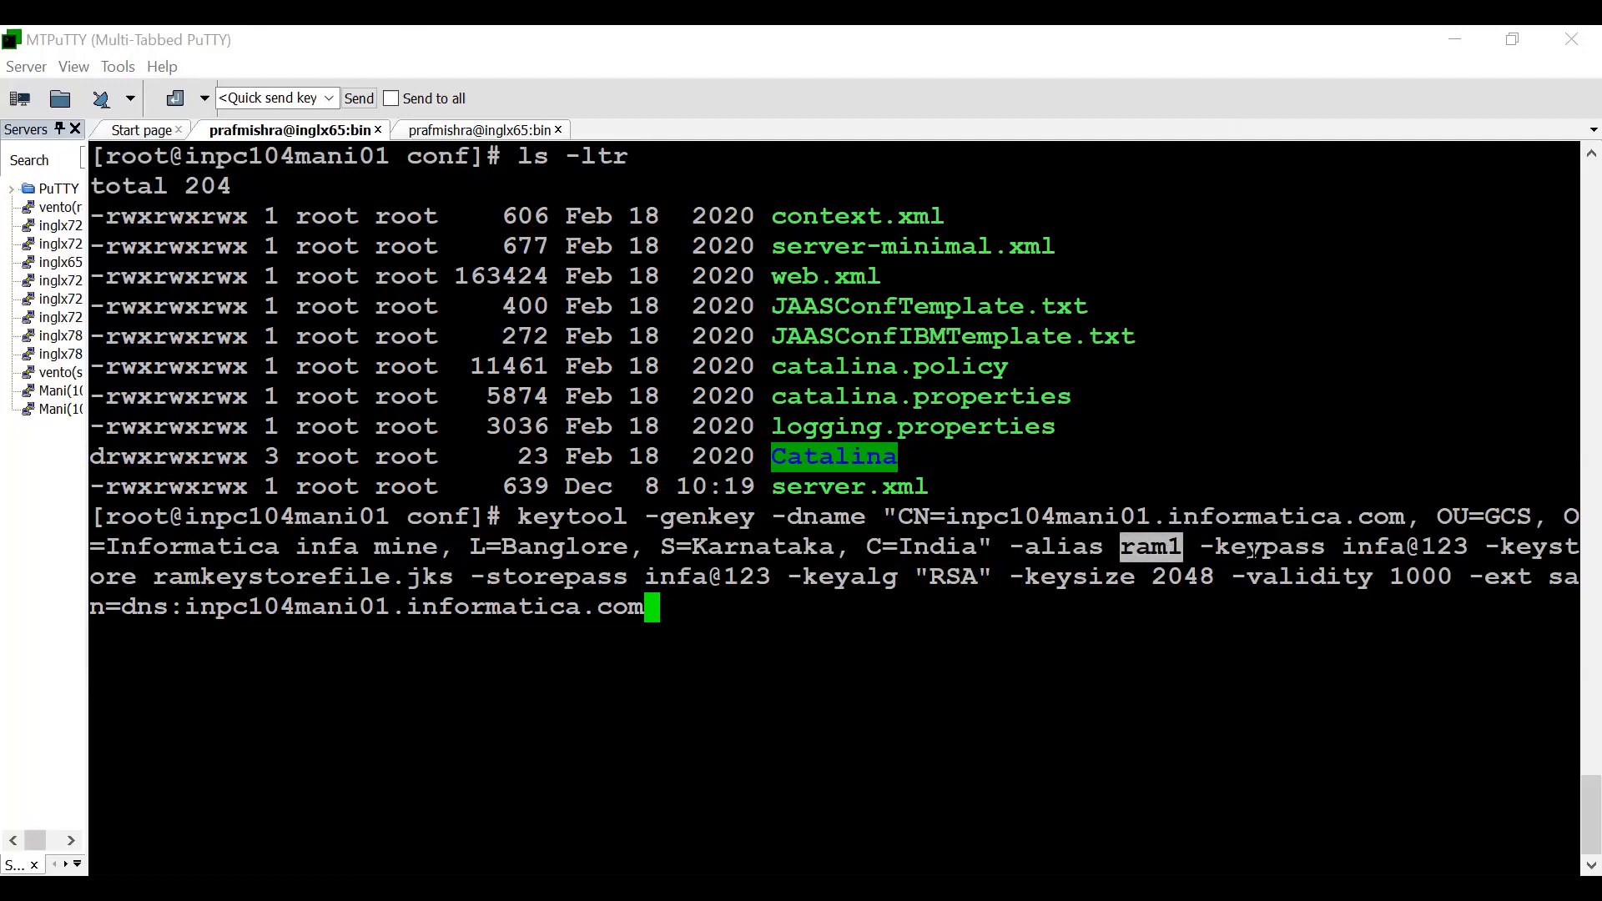
pyautogui.moveTo(1202, 547); pyautogui.dragTo(1464, 548)
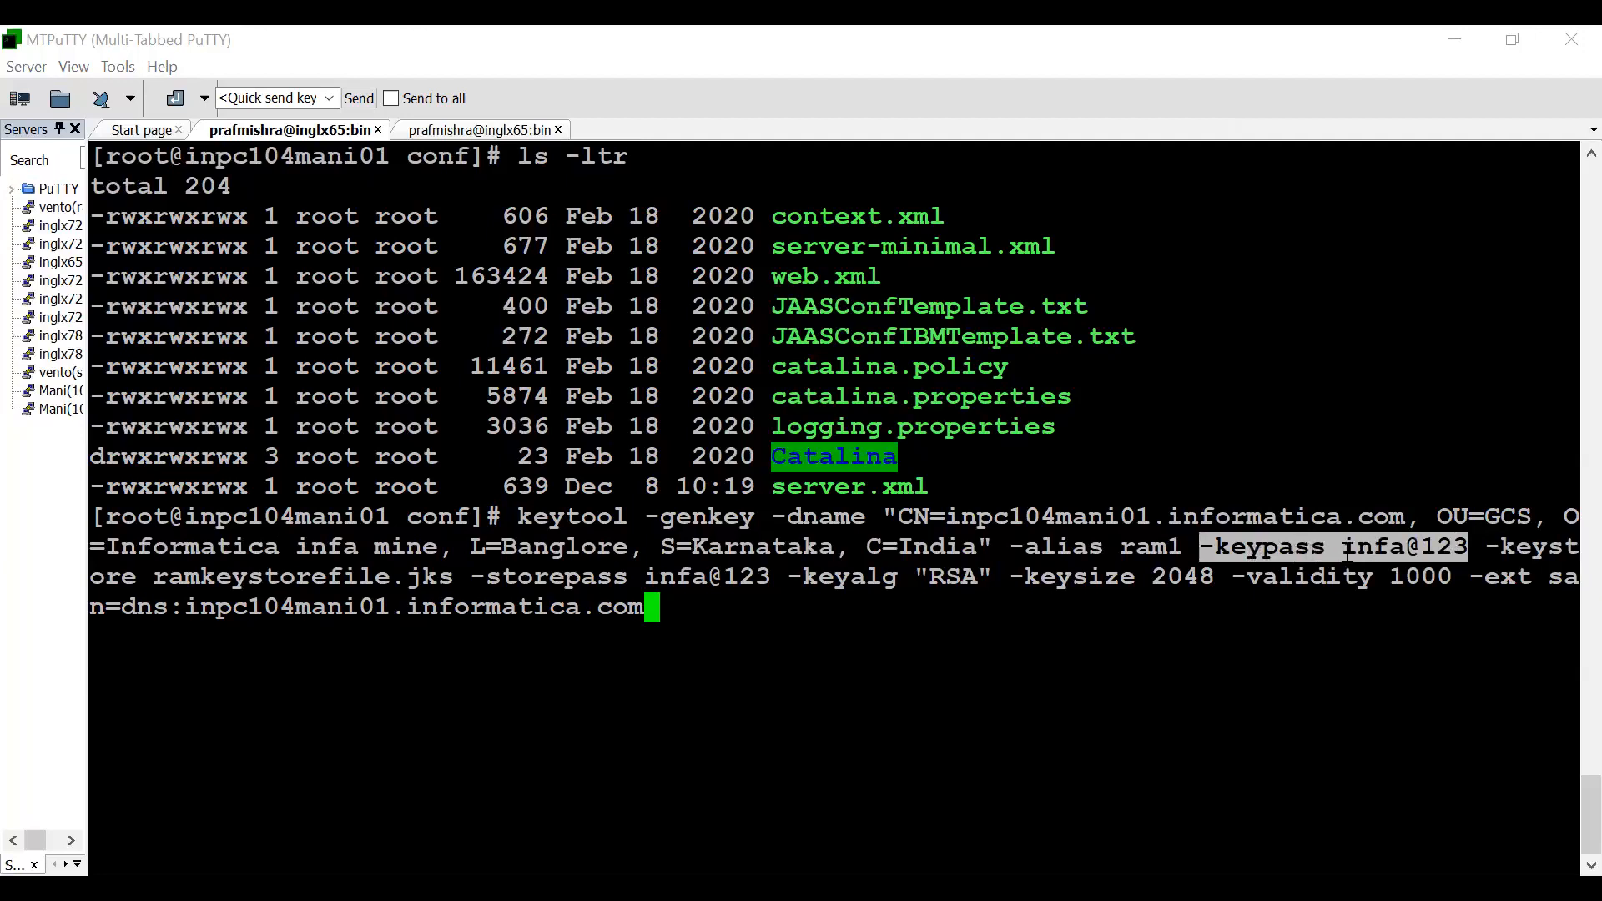
pyautogui.moveTo(487, 576); pyautogui.dragTo(766, 577)
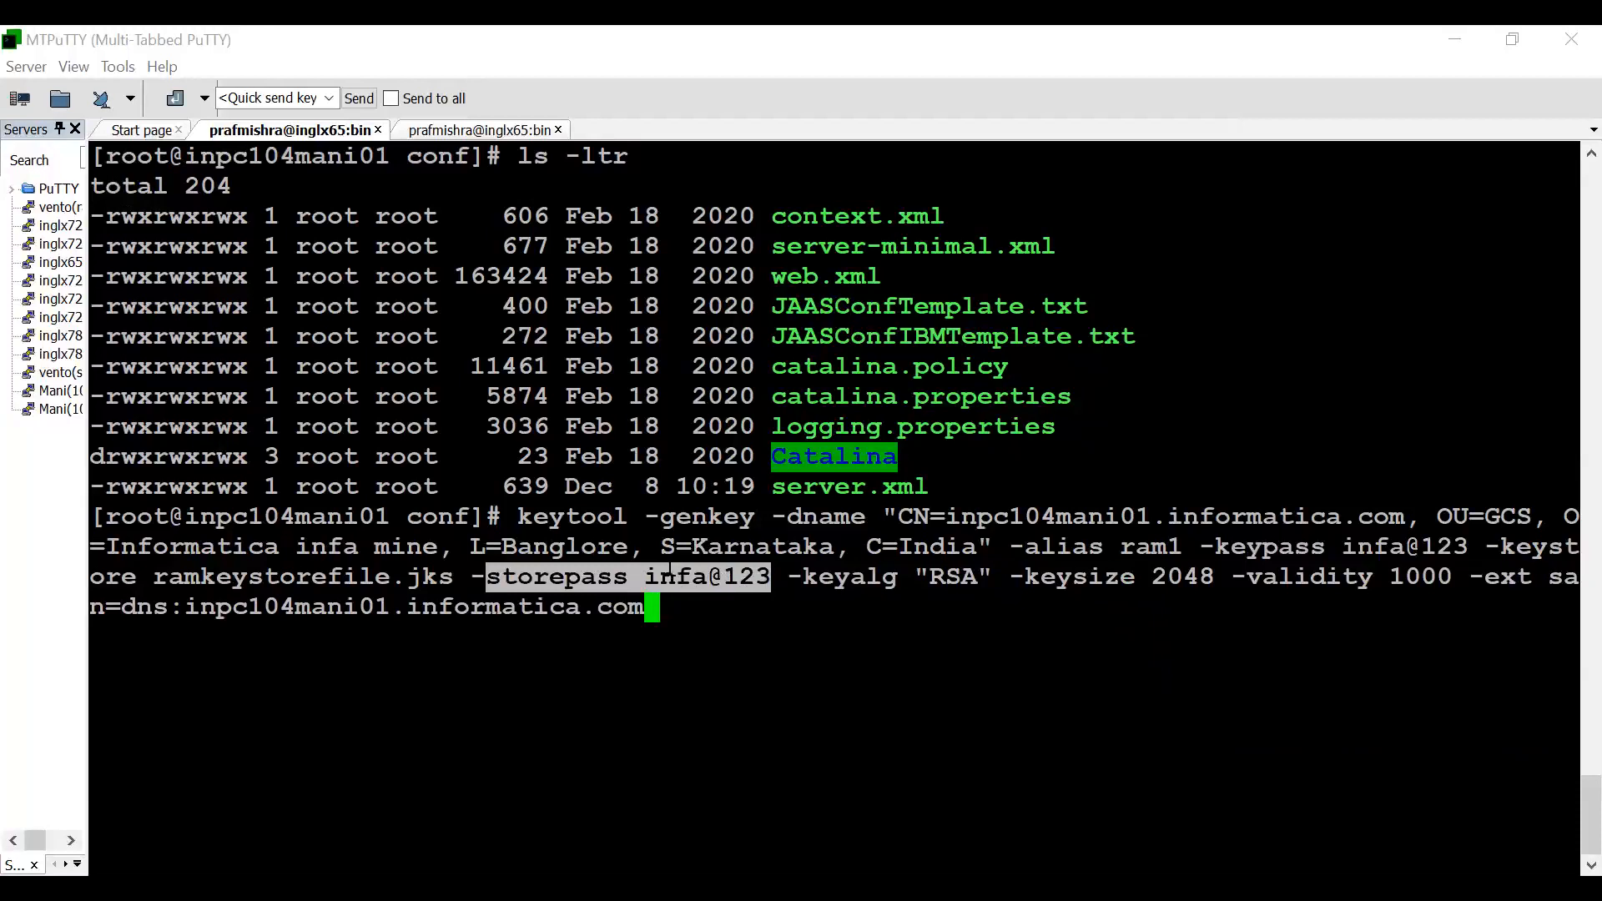
pyautogui.moveTo(1200, 547); pyautogui.dragTo(1459, 544)
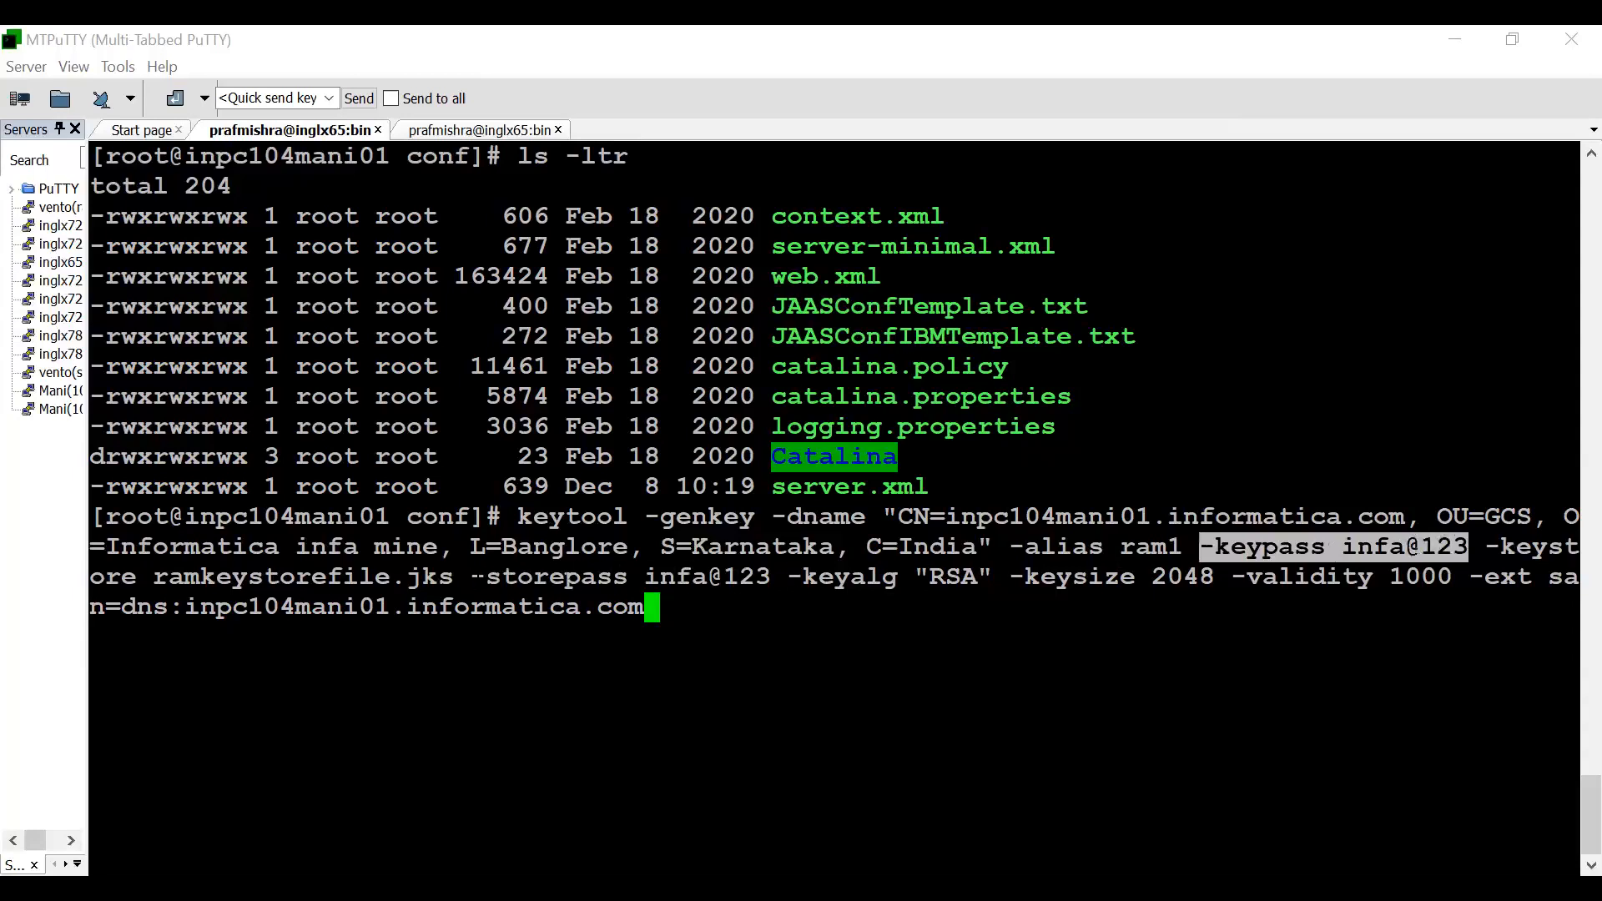
pyautogui.moveTo(470, 576); pyautogui.dragTo(763, 582)
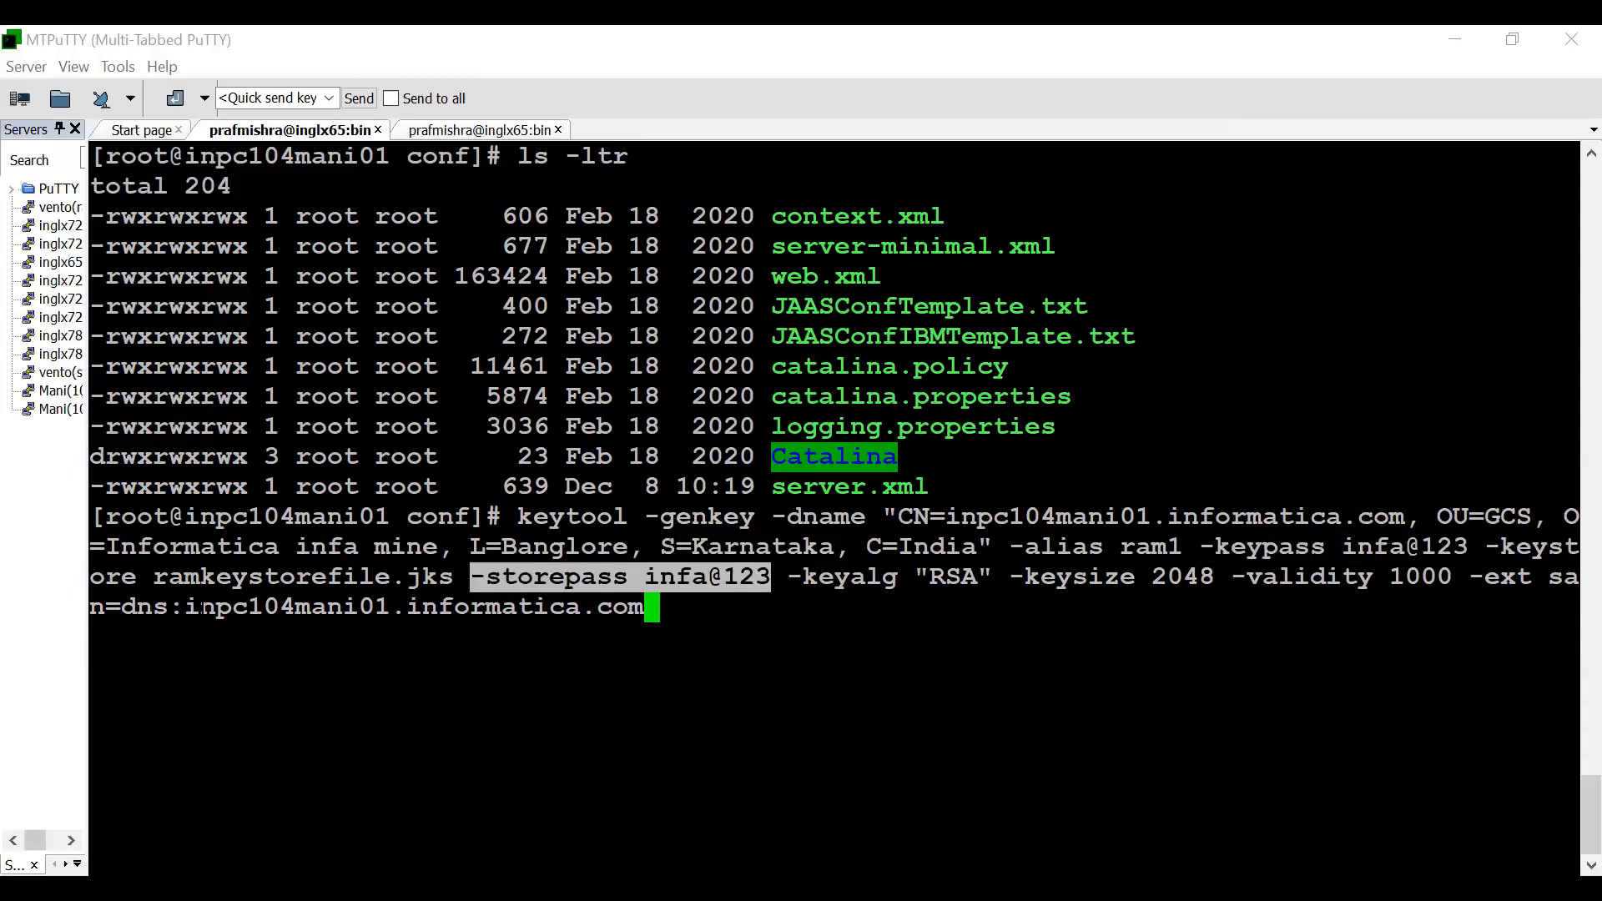
# - Highlight the keytool command's -ext san option and its DNS host name to review the subject alternative name
pyautogui.moveTo(1218, 576); pyautogui.dragTo(1531, 604)
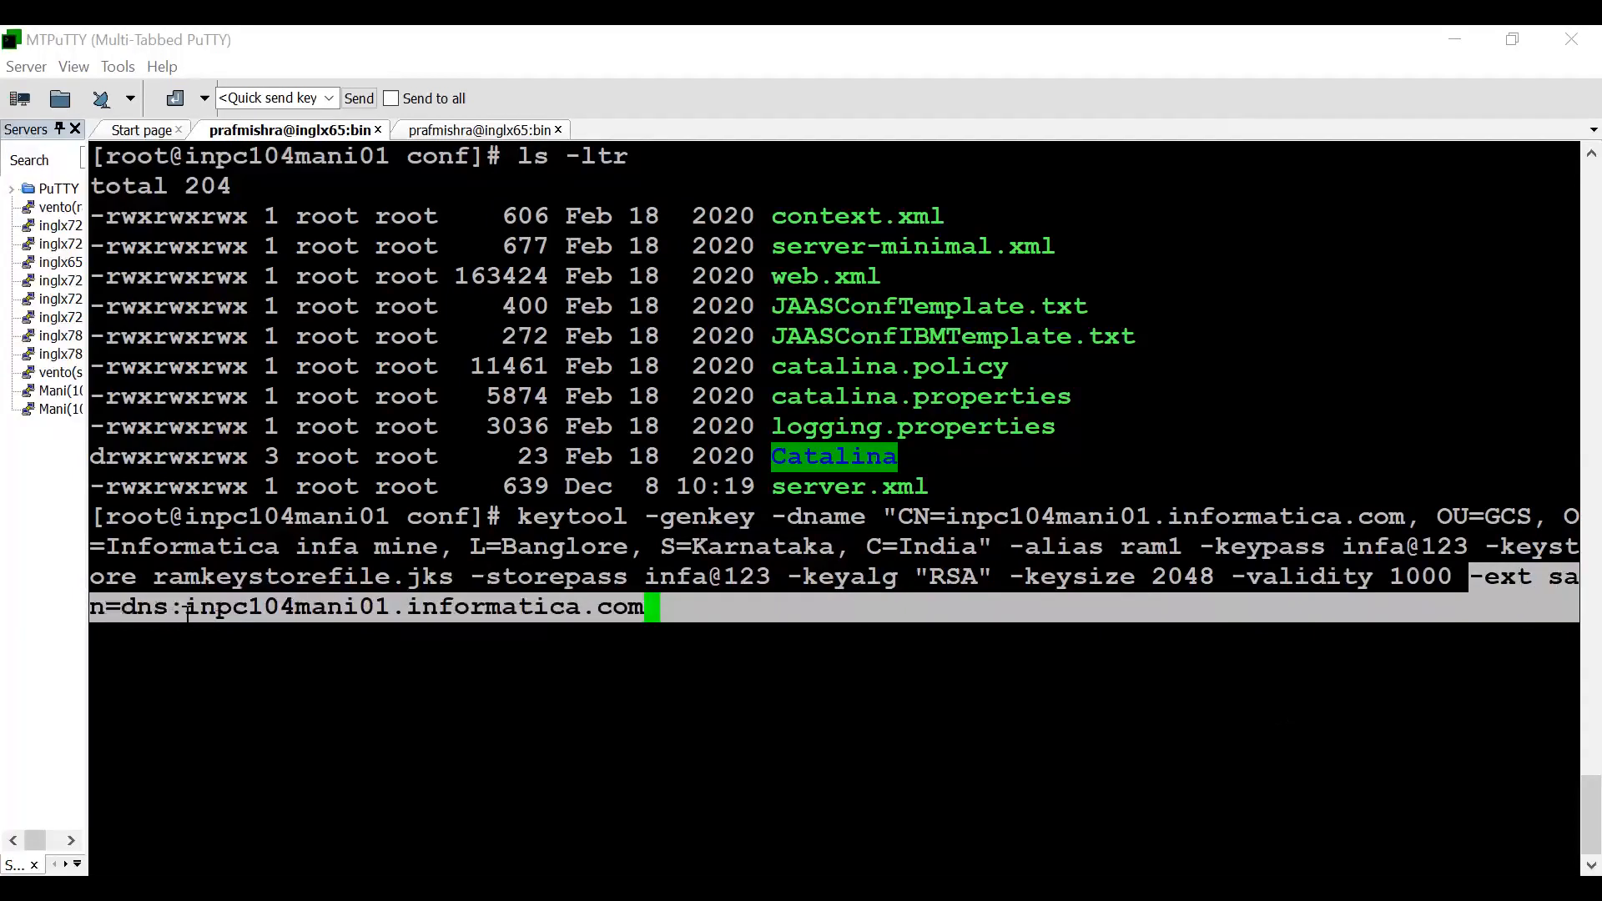
pyautogui.moveTo(186, 607); pyautogui.dragTo(631, 614)
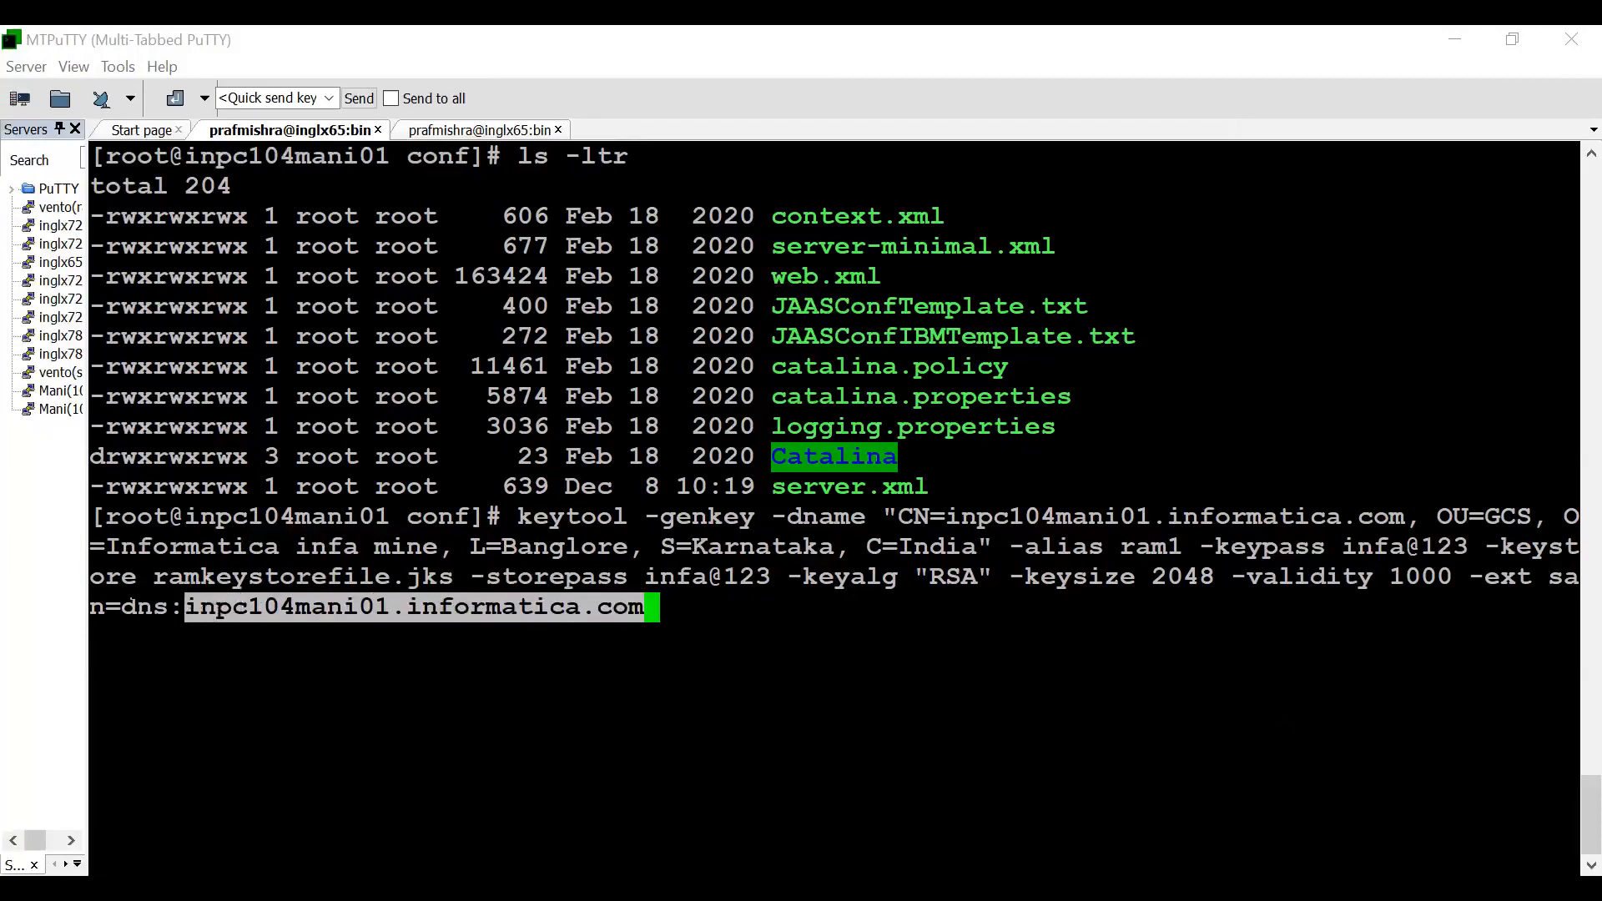
pyautogui.moveTo(168, 607); pyautogui.dragTo(435, 608)
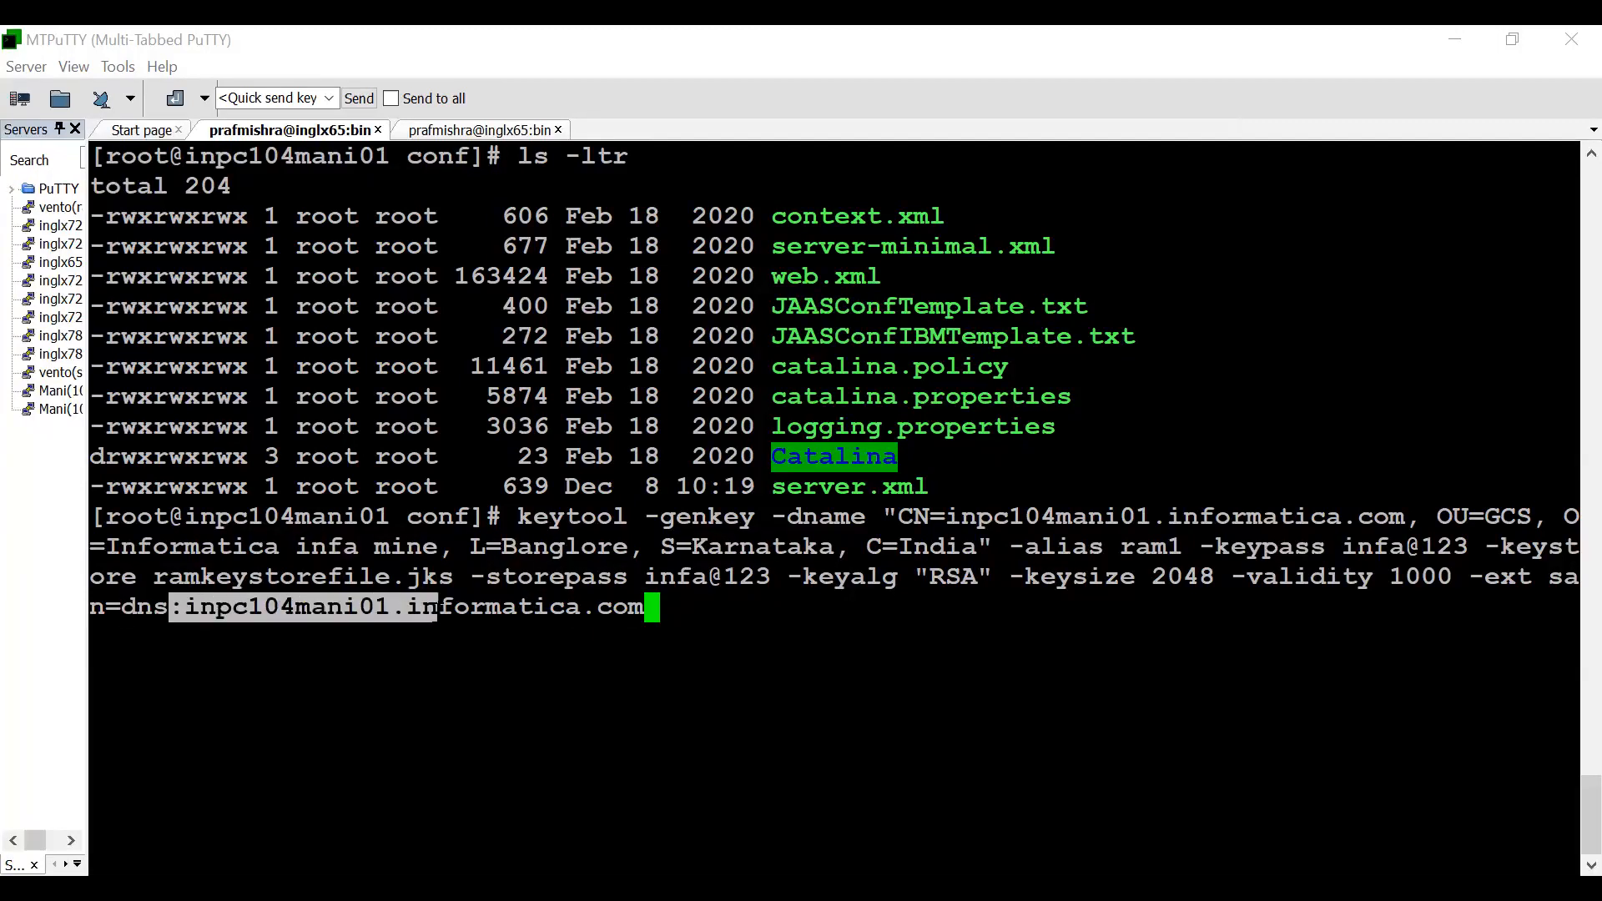
pyautogui.moveTo(185, 607); pyautogui.dragTo(644, 607)
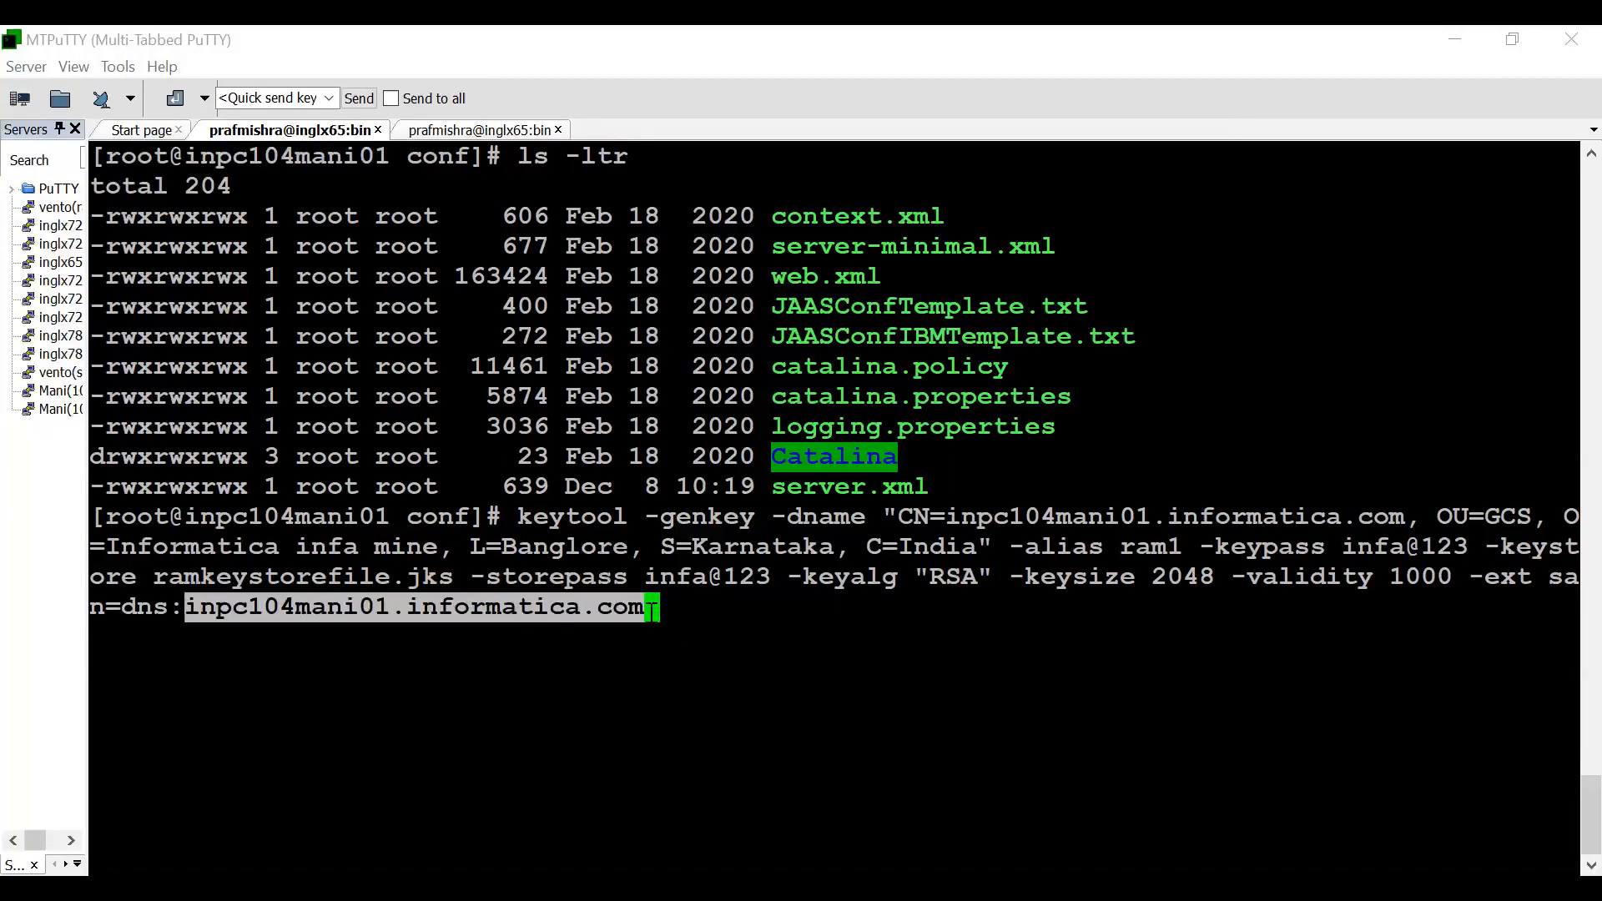
pyautogui.moveTo(1470, 576); pyautogui.dragTo(1541, 594)
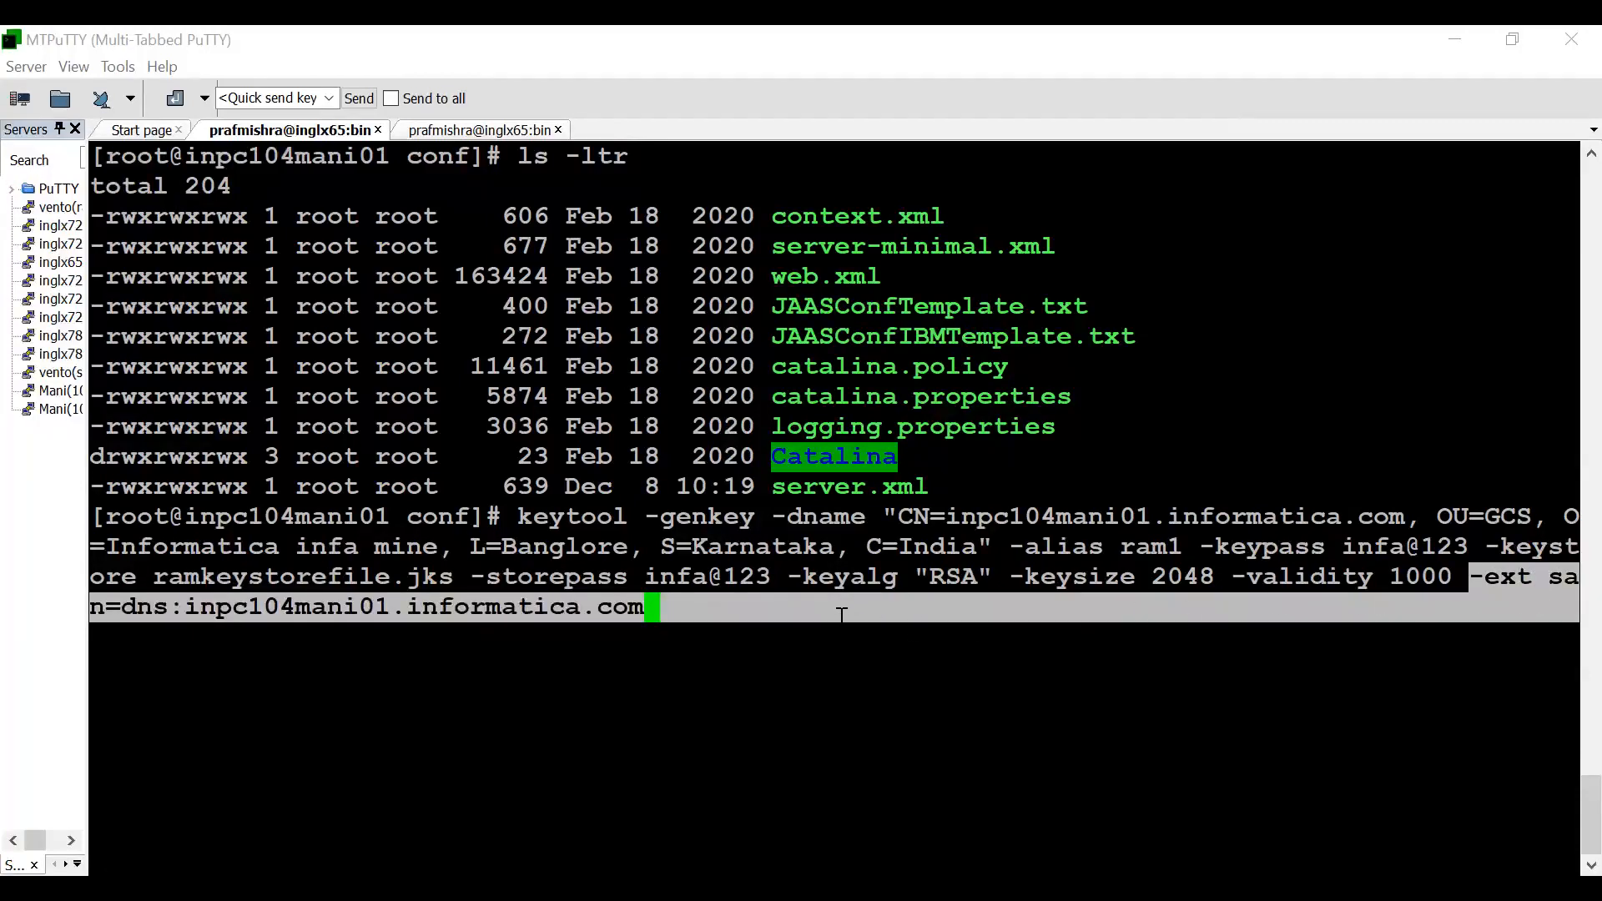
pyautogui.click(708, 615)
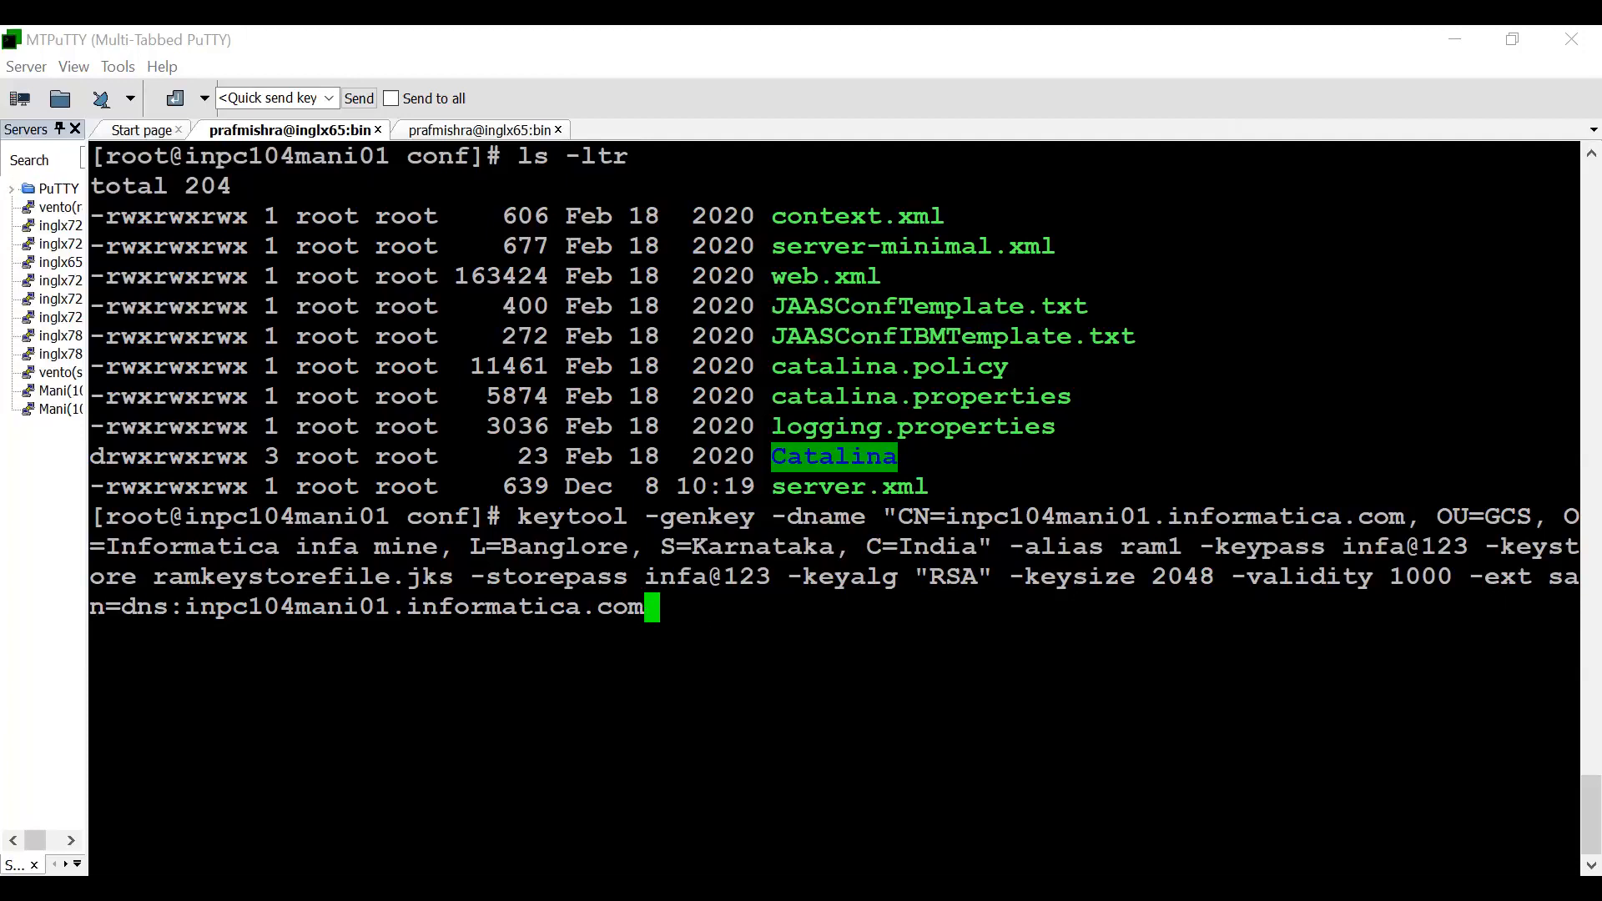
pyautogui.moveTo(1454, 576); pyautogui.dragTo(974, 602)
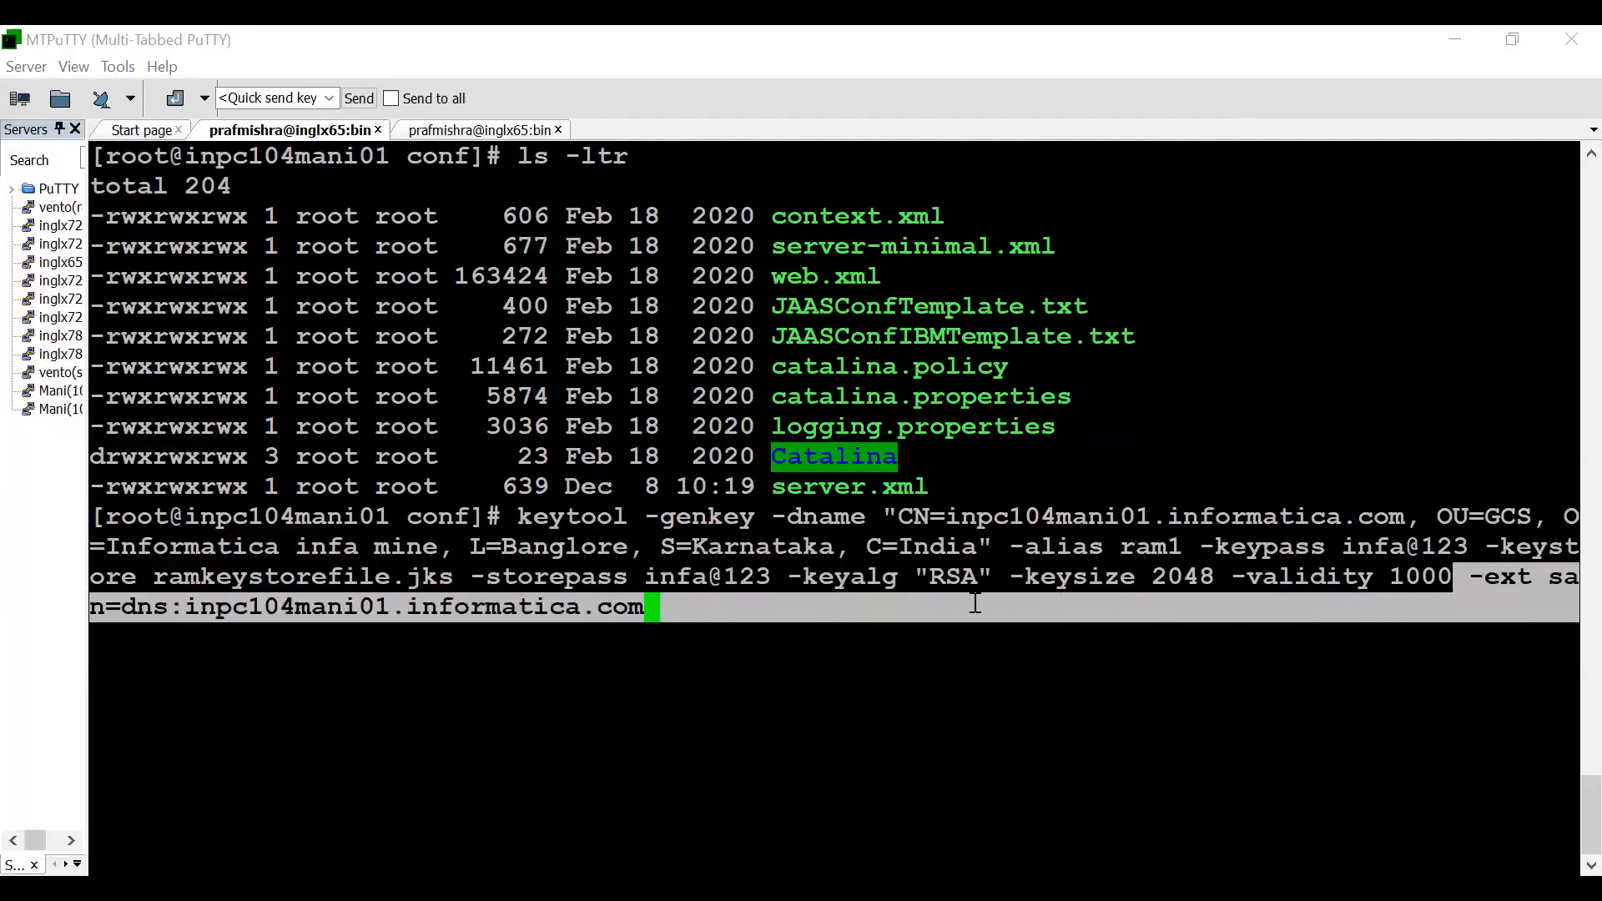
# - Run the entered keytool -genkey command, then clear the terminal and list the conf directory with ls -ltr
pyautogui.click(788, 632)
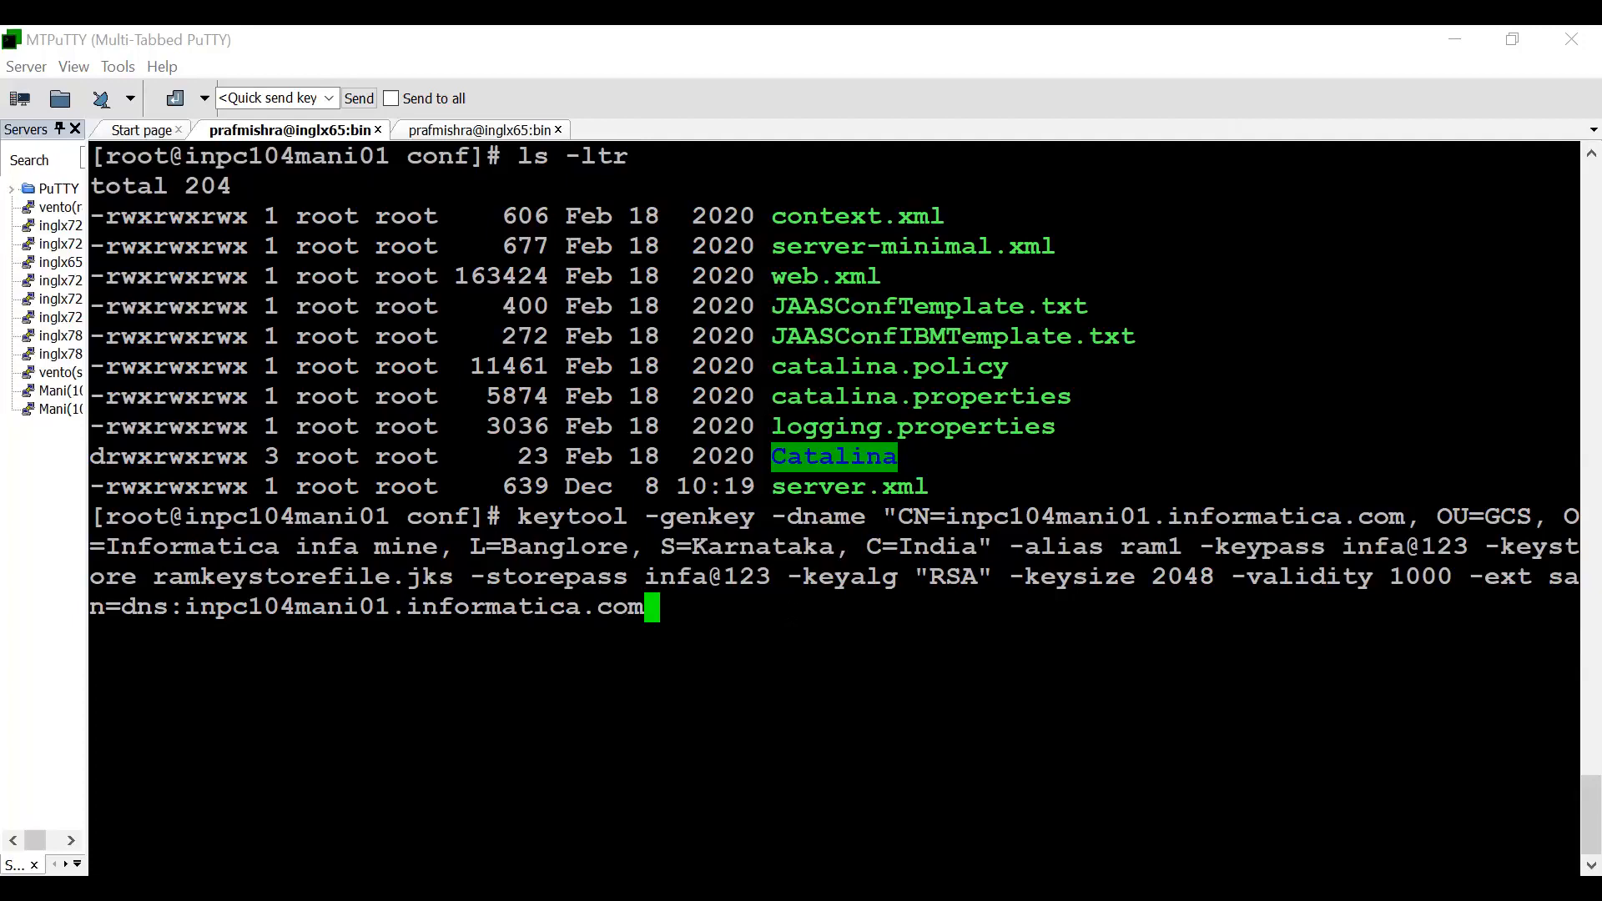
pyautogui.press('Return')
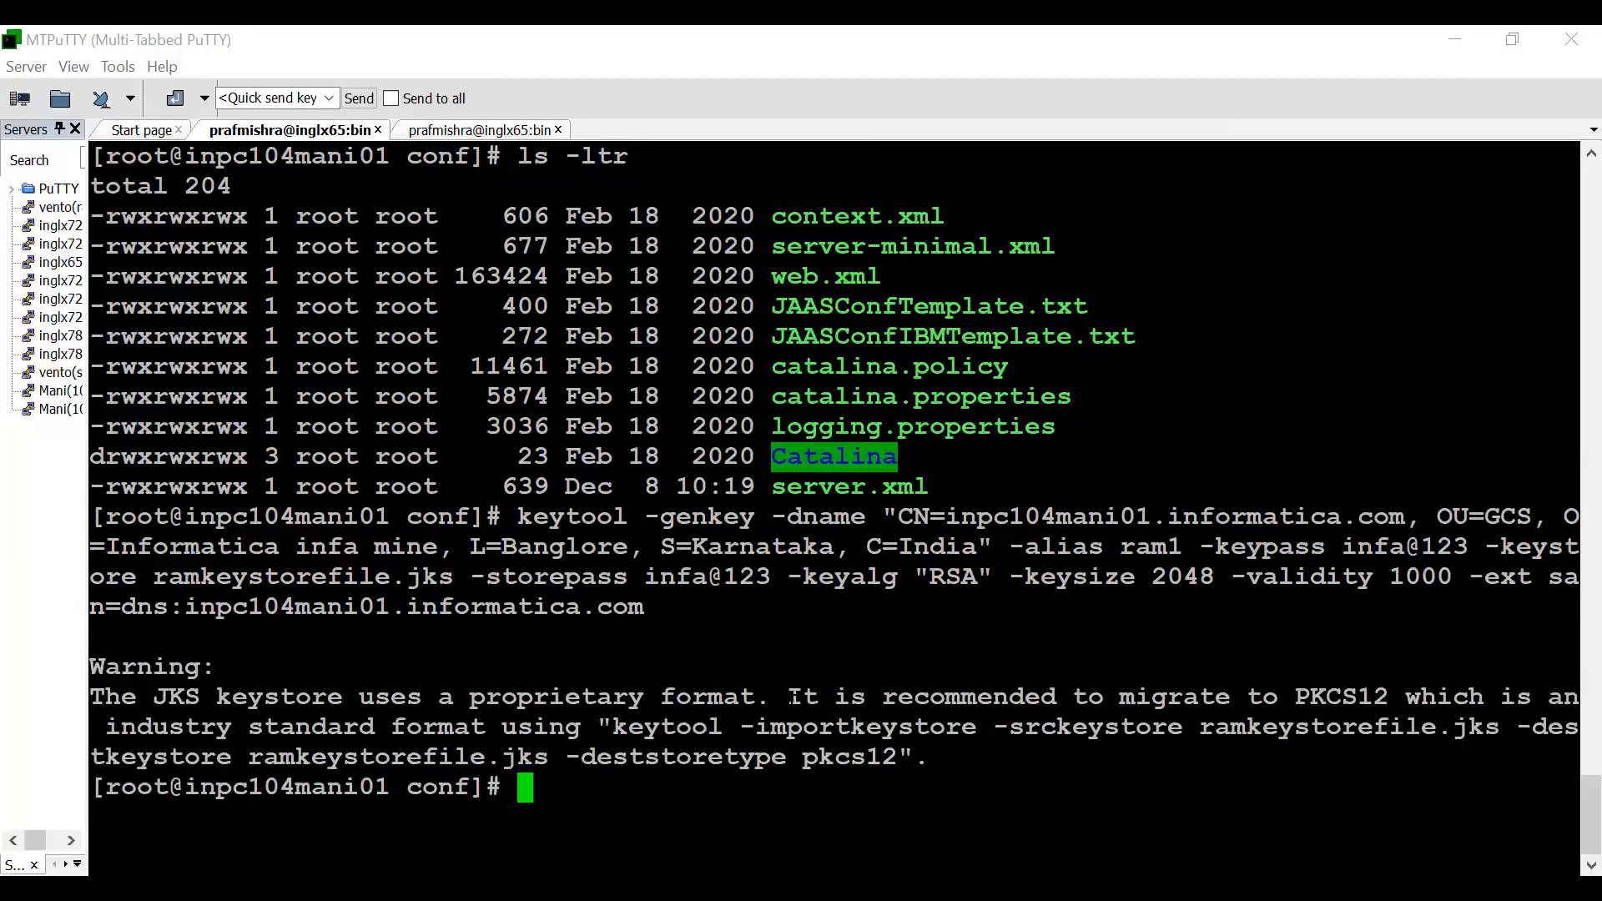
pyautogui.hotkey('ctrl', 'l')
pyautogui.write('las -')
pyautogui.press('BackSpace')
pyautogui.press('BackSpace')
pyautogui.press('BackSpace')
pyautogui.press('BackSpace')
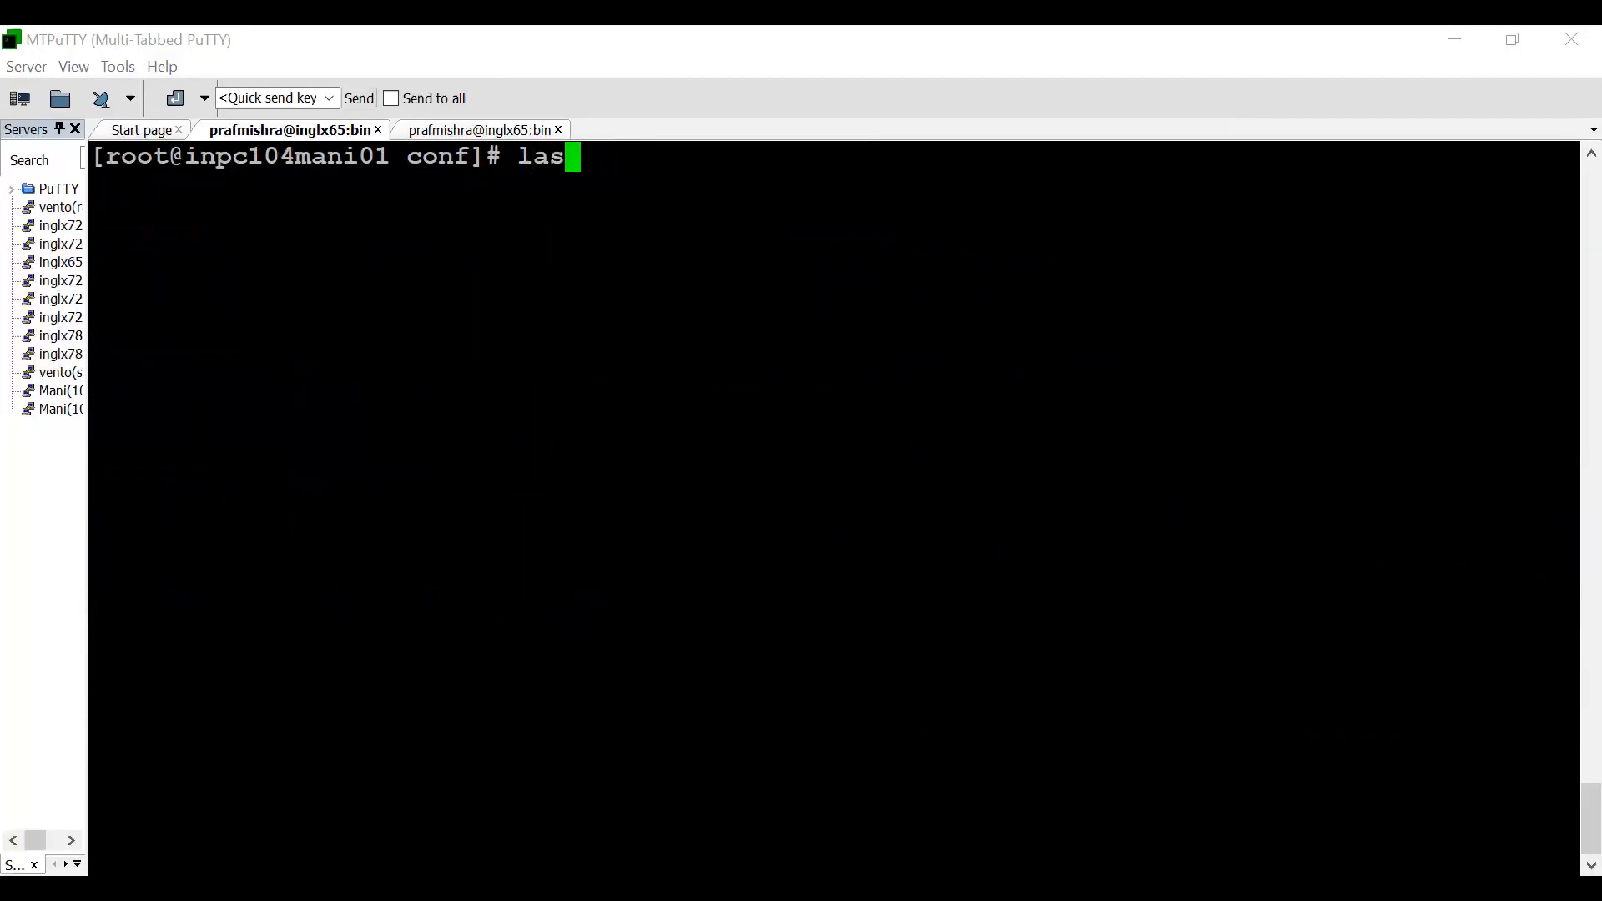
pyautogui.write('s -ltr')
pyautogui.press('Return')
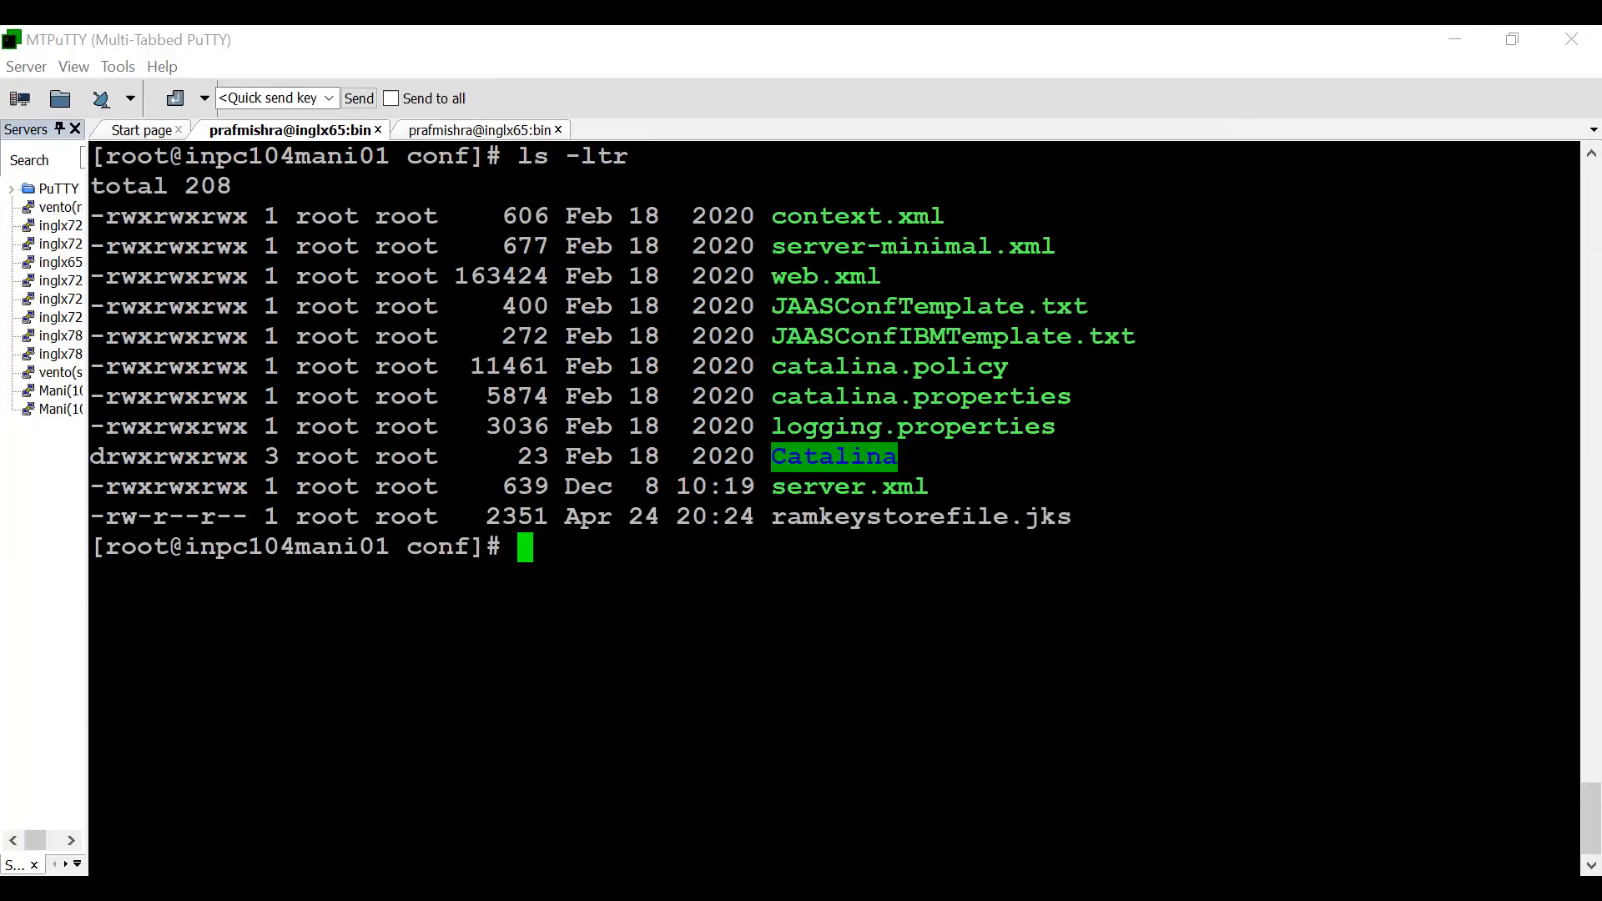
# - Run keytool -list -v -keystore ramkeystorefile.jks and enter the keystore password to display the keystore's contents
pyautogui.doubleClick(889, 515)
pyautogui.write('keyt')
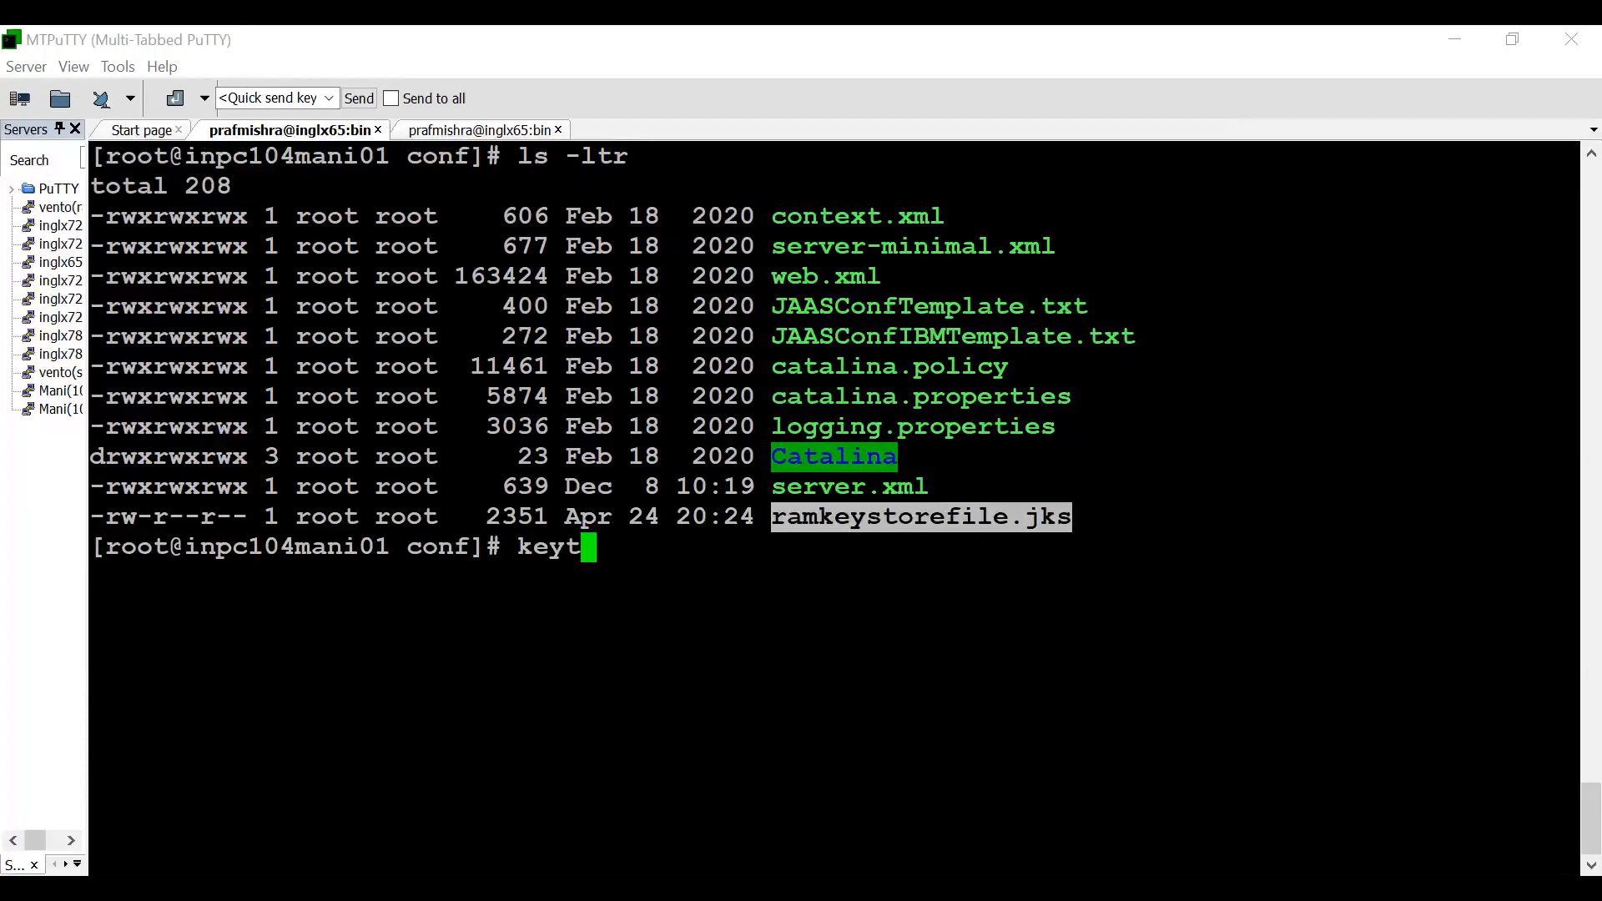
pyautogui.write('ool -l')
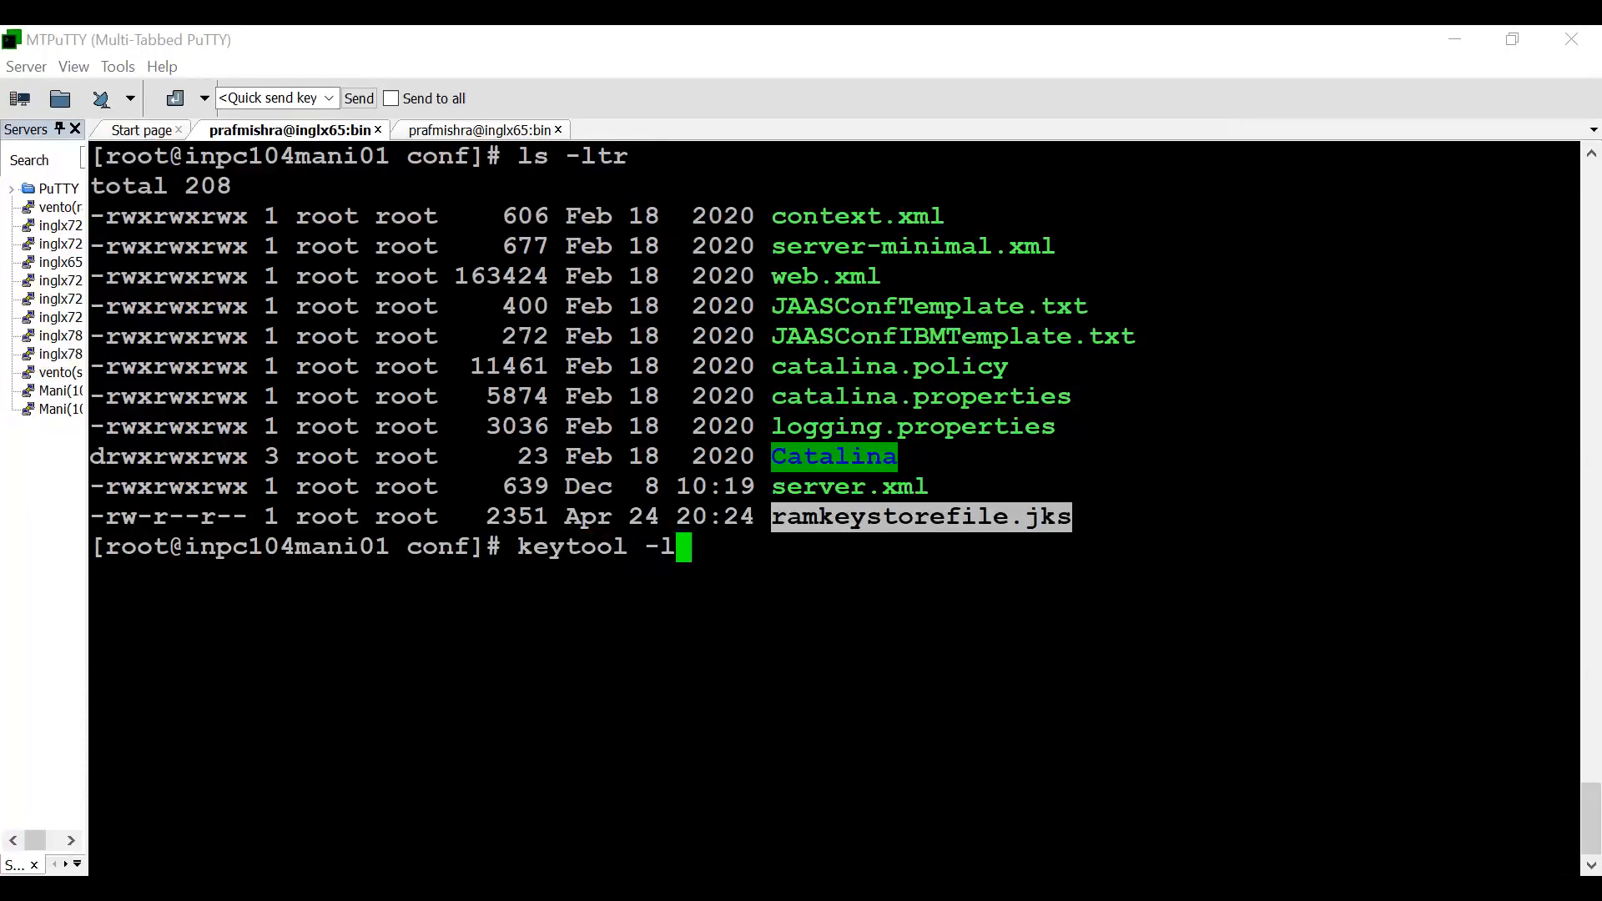
pyautogui.write('ist -v -keystore')
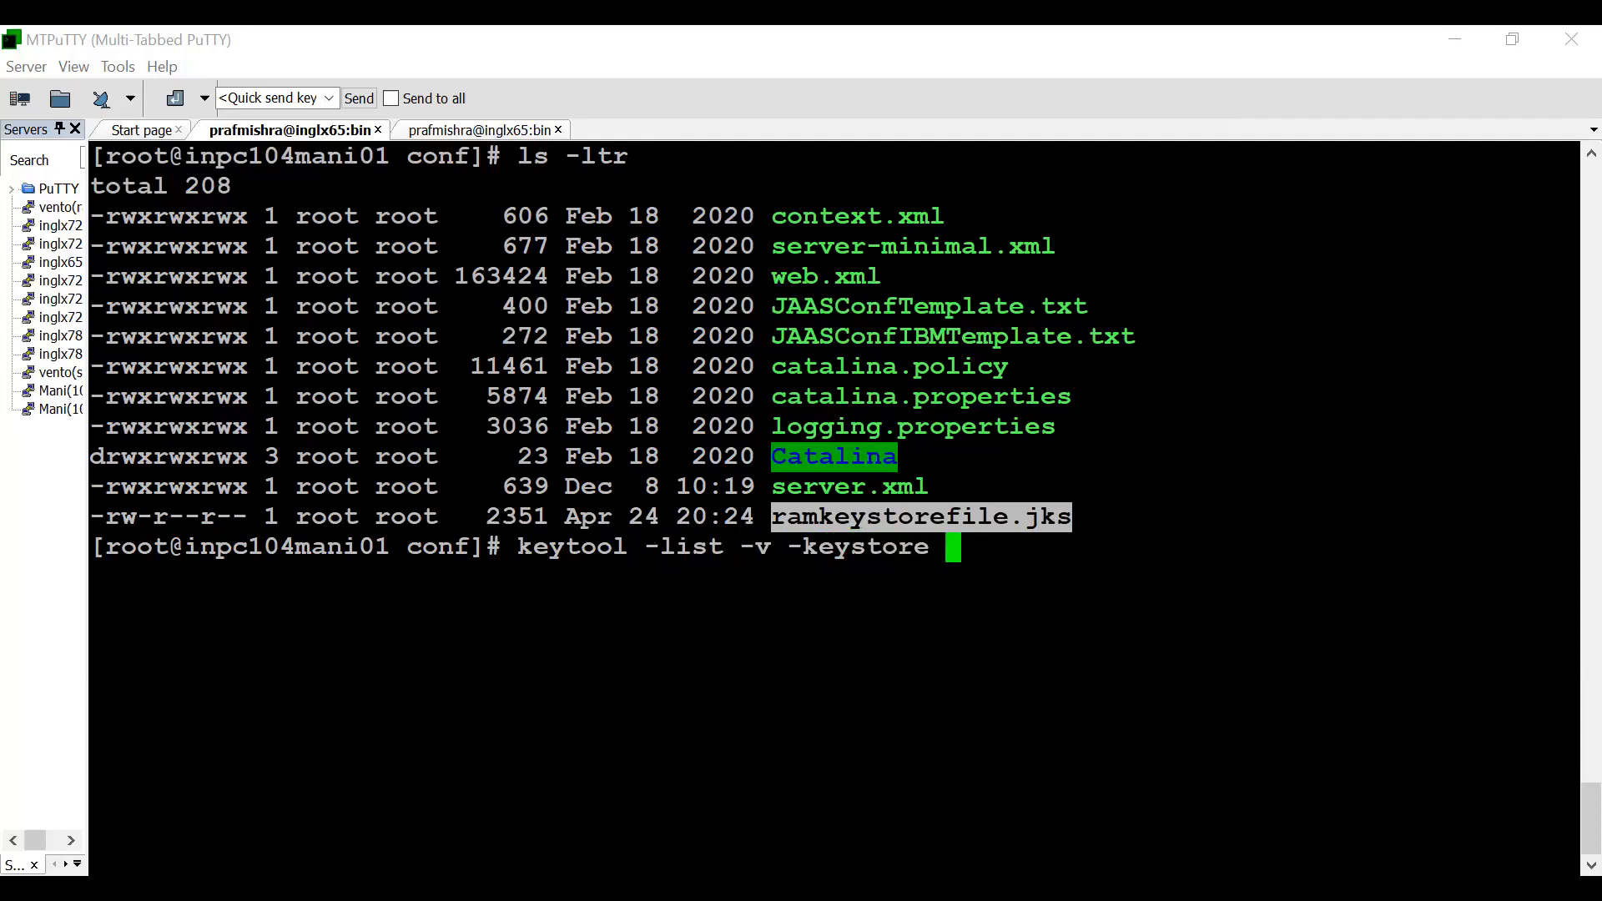
pyautogui.press('shift+Insert')
pyautogui.press('Return')
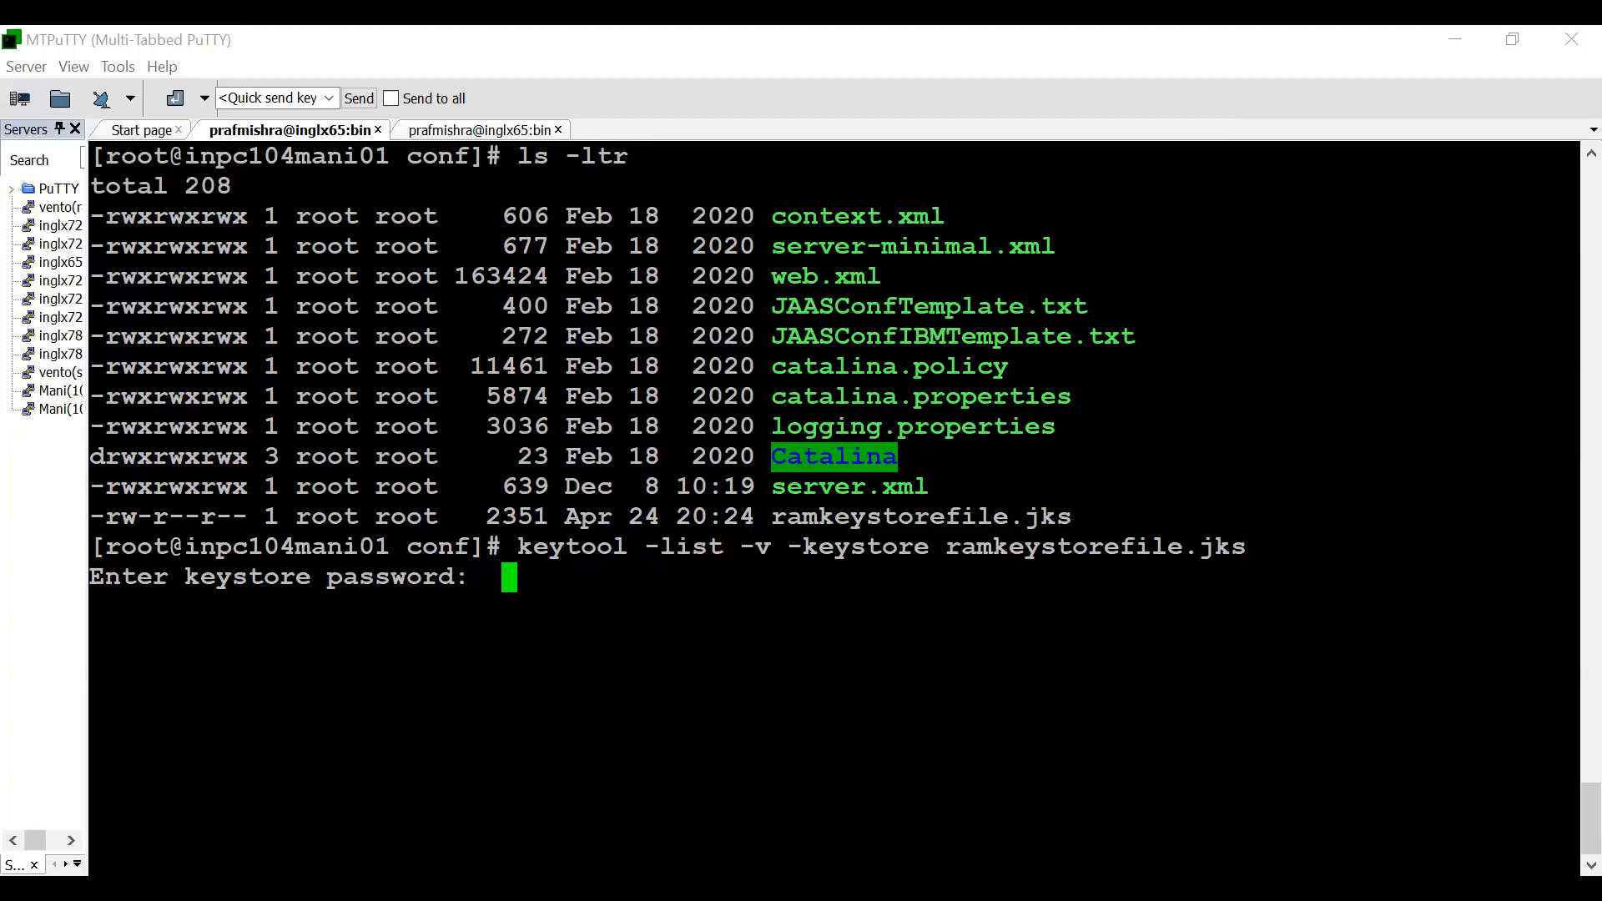
pyautogui.press('Return')
# - Review the ram1 certificate by highlighting its Owner and Issuer fields, and check its subject alternative name
pyautogui.scroll(8, 835, 501)
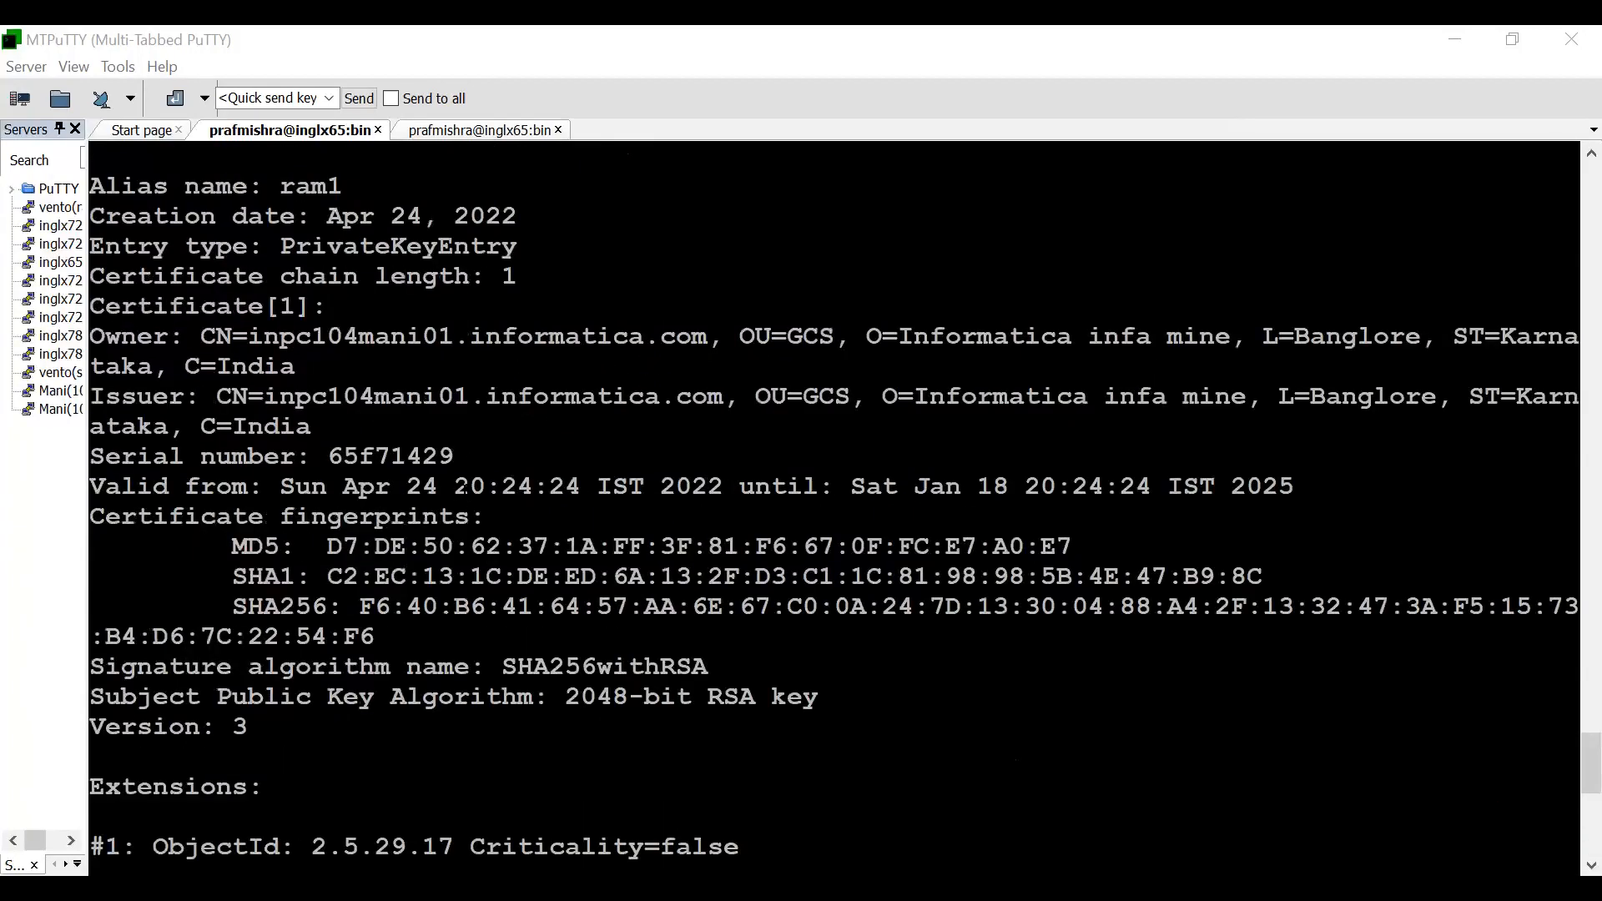
pyautogui.tripleClick(326, 367)
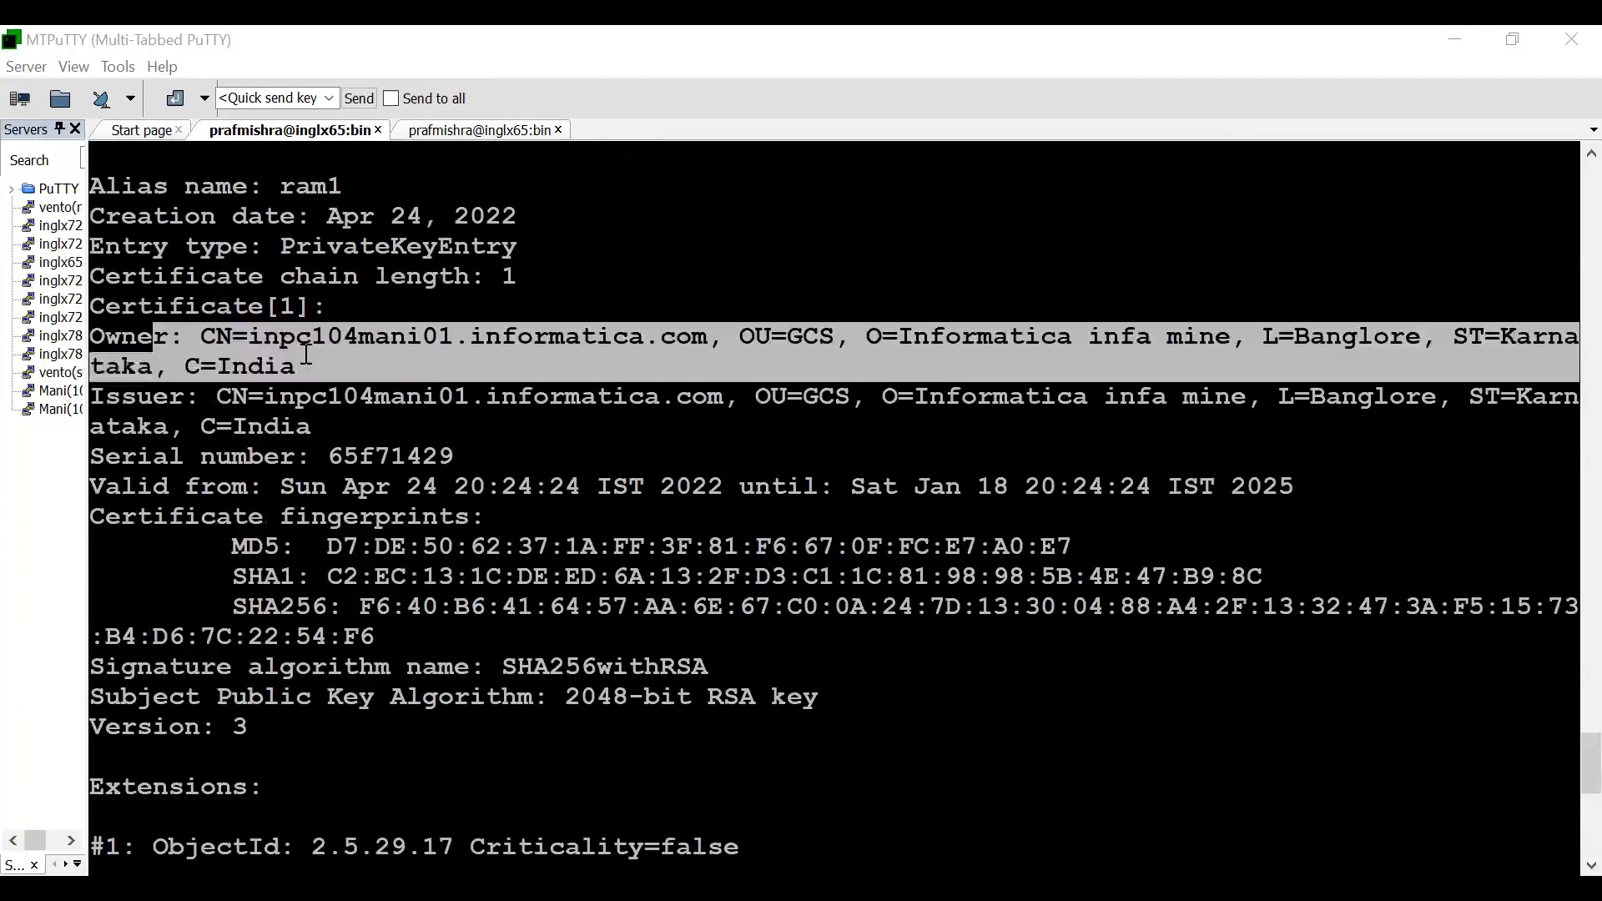
pyautogui.tripleClick(326, 427)
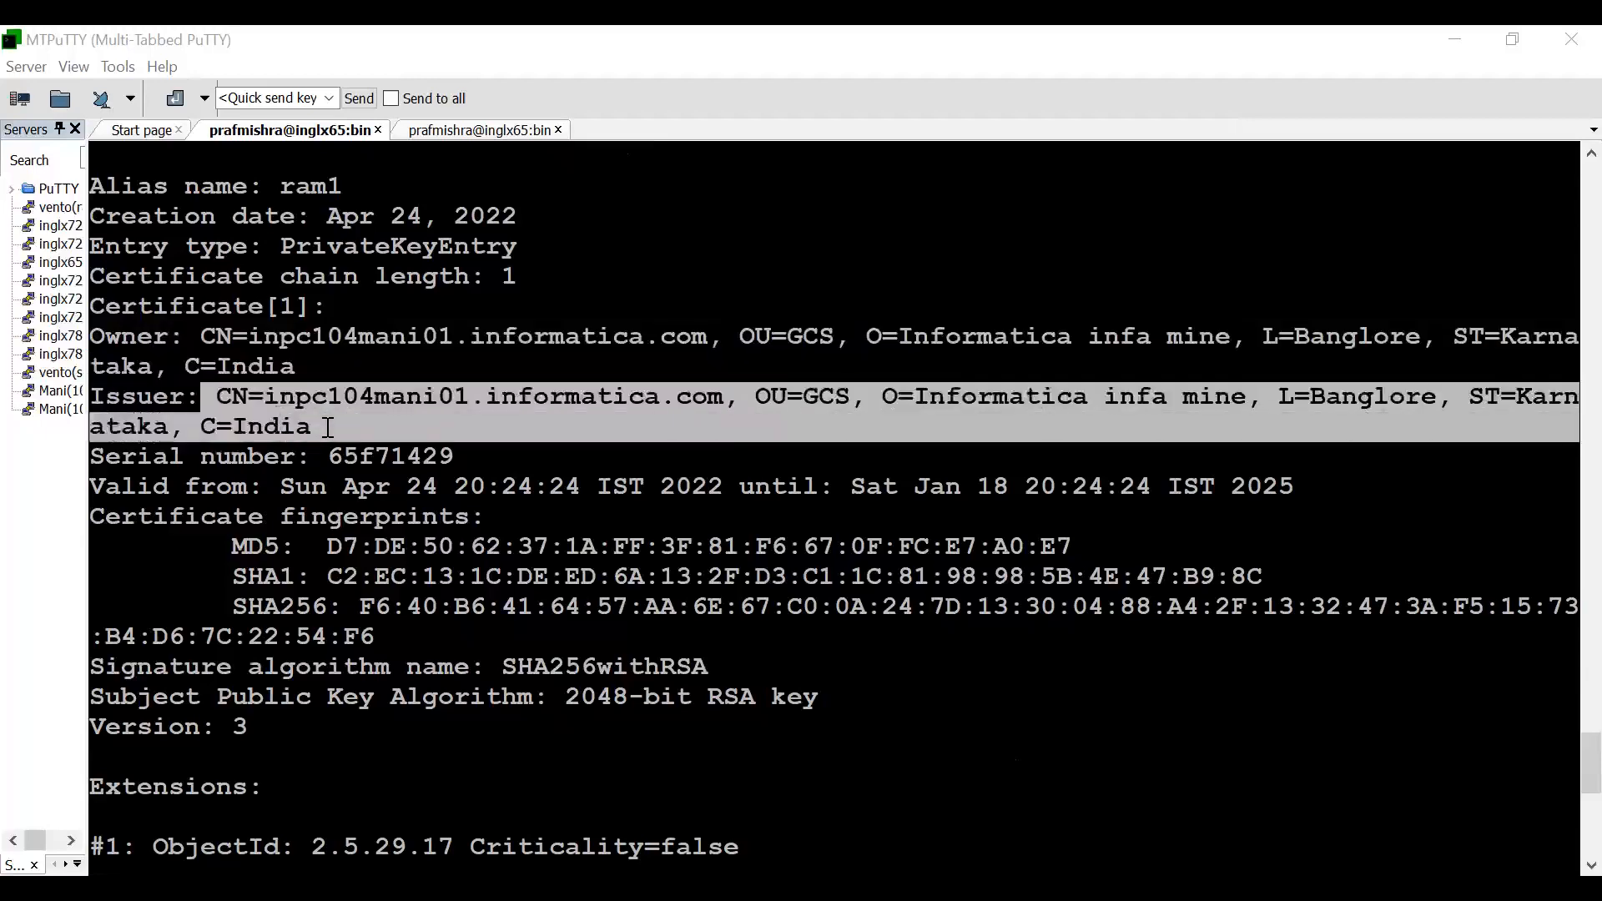
pyautogui.moveTo(186, 337); pyautogui.dragTo(316, 427)
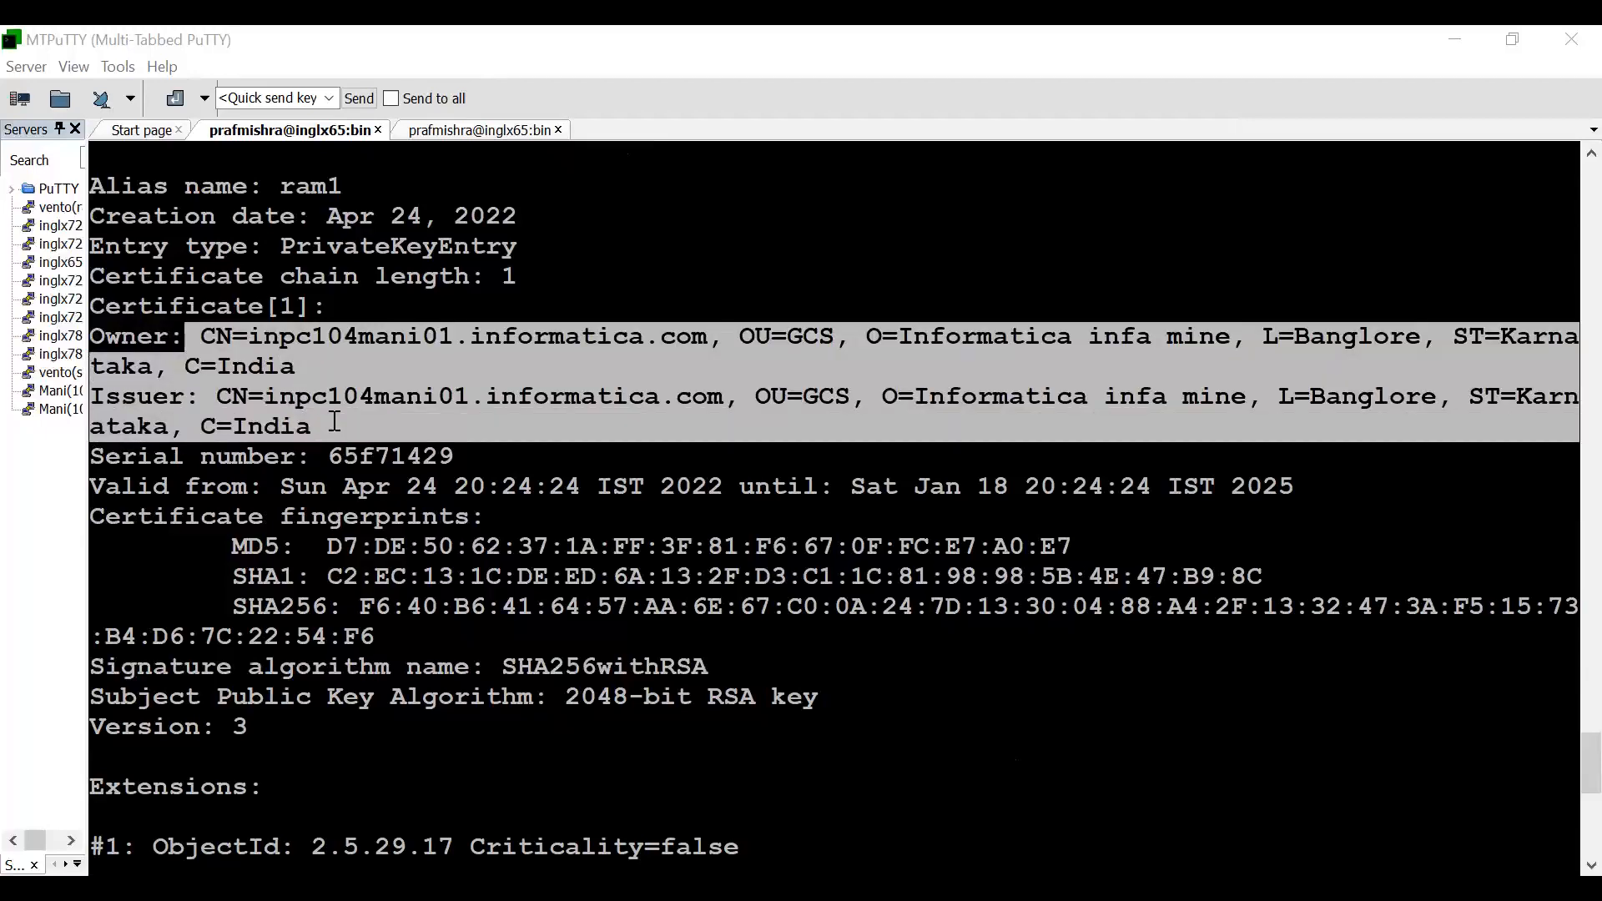
pyautogui.scroll(-8, 346, 427)
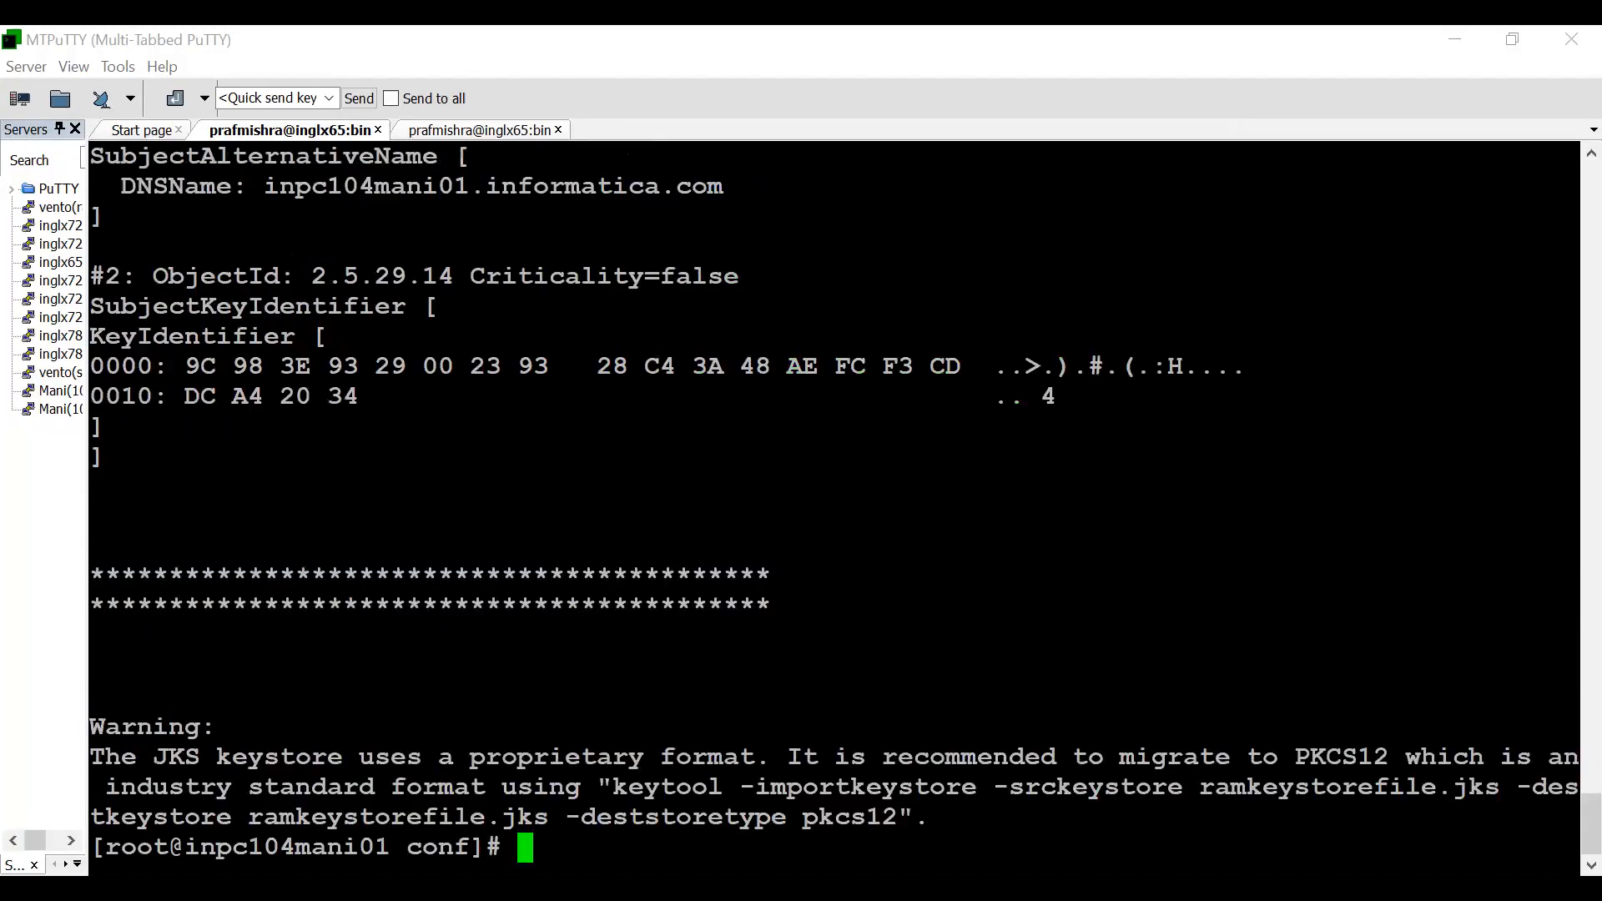
# - Clear the terminal, print the working directory, and change to the infa104 installation's tomcat/bin directory
pyautogui.hotkey('ctrl', 'l')
pyautogui.write('pwd')
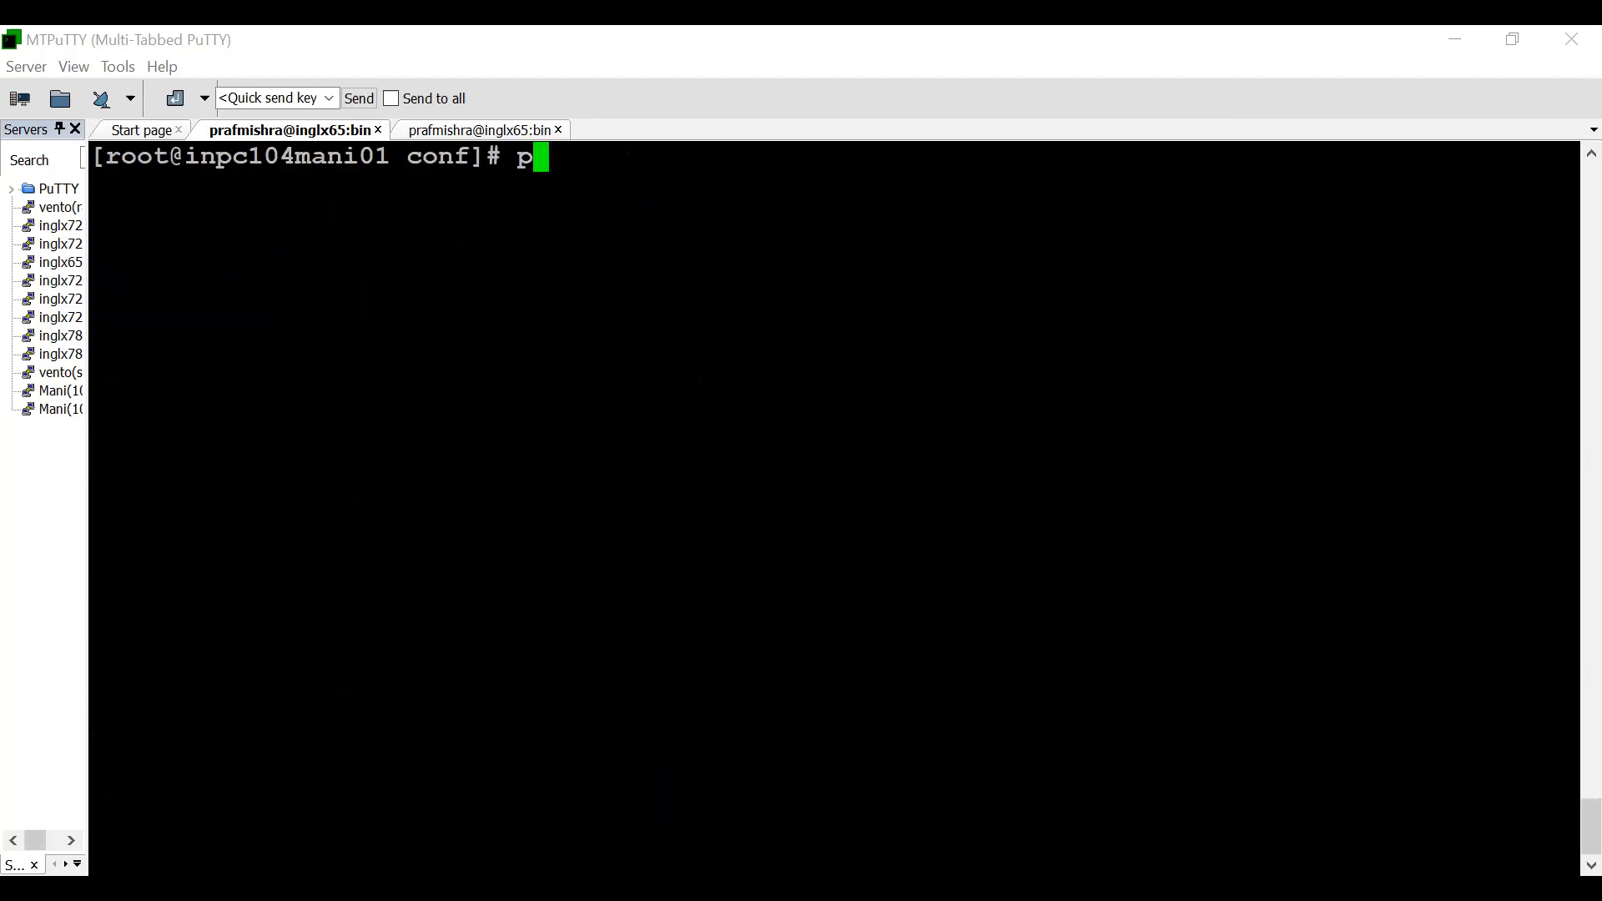
pyautogui.press('Return')
pyautogui.write('cd ../..')
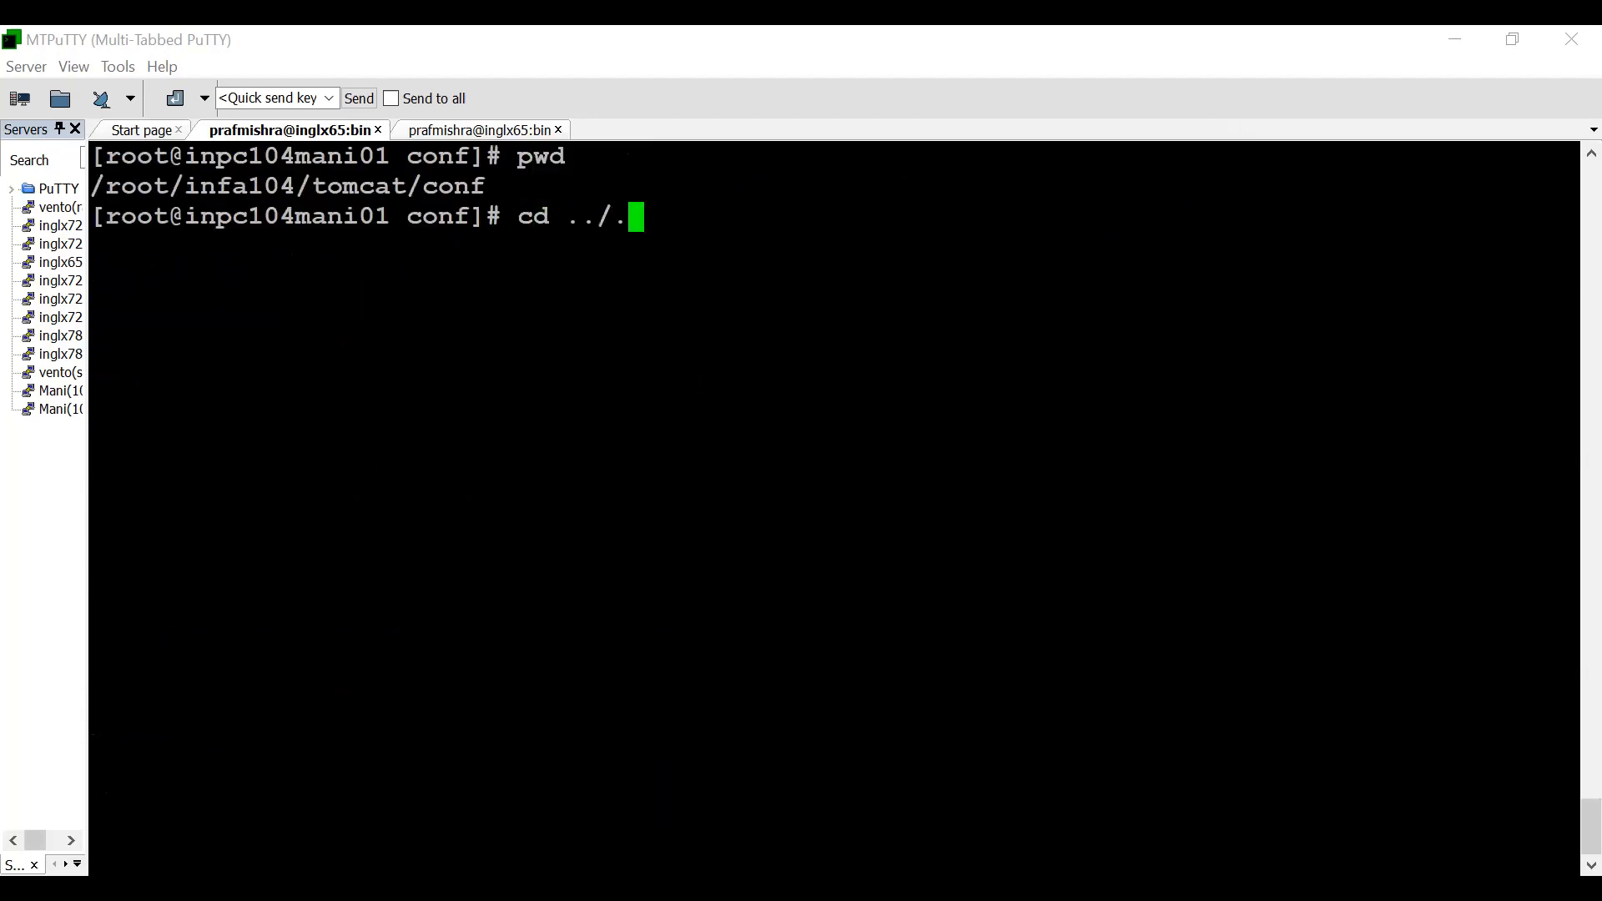
pyautogui.press('Return')
pyautogui.write('cd t')
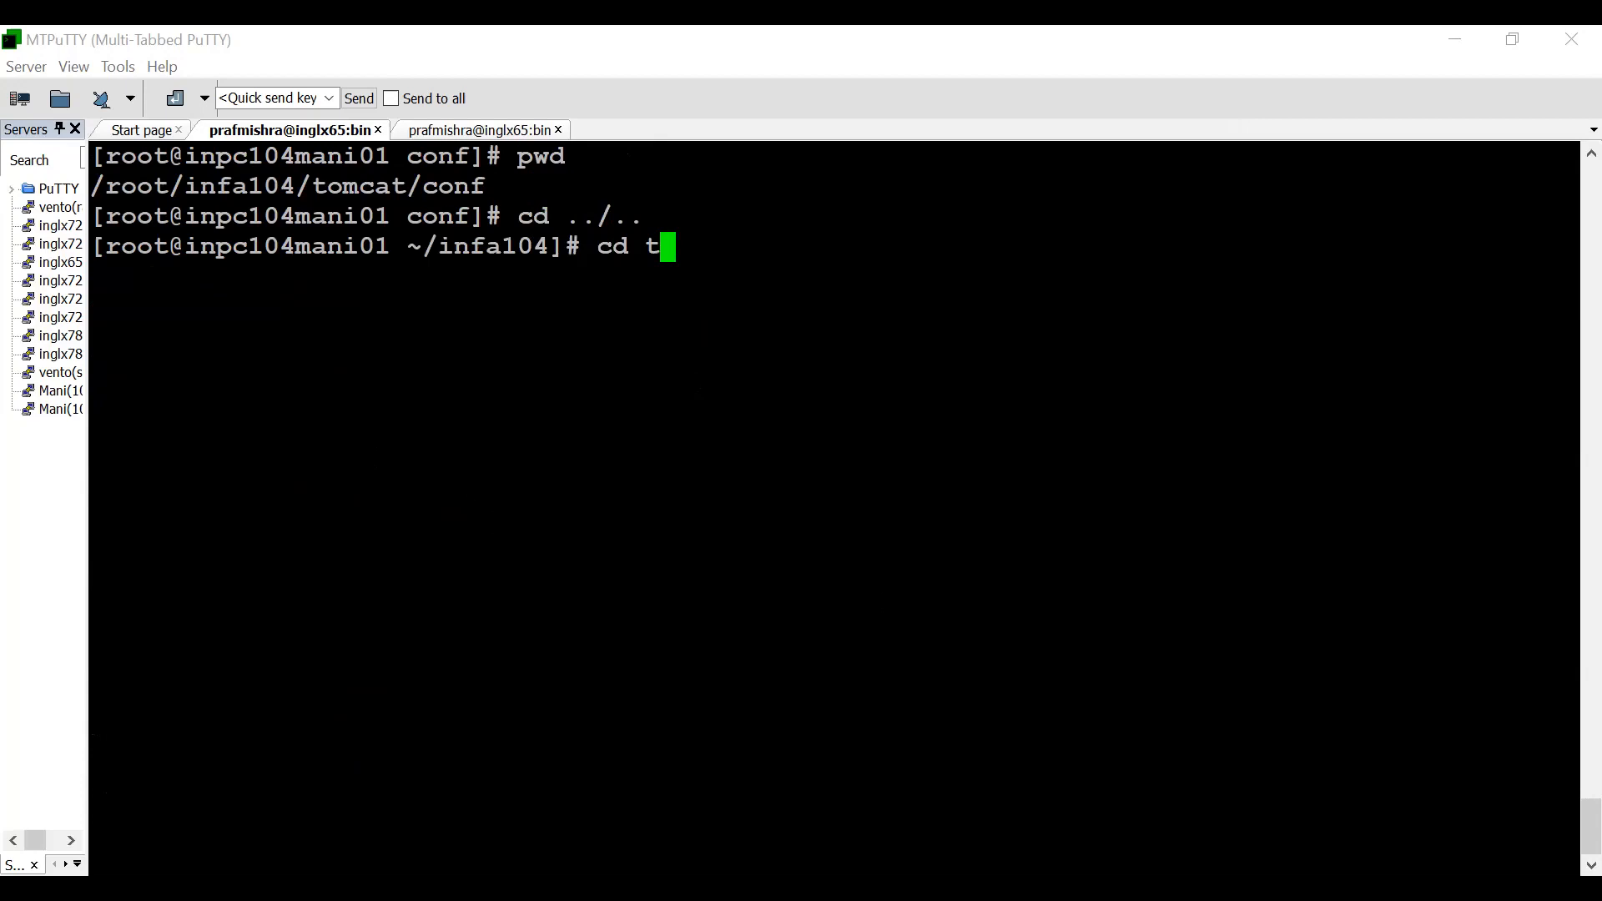
pyautogui.write('omcat')
pyautogui.press('Return')
pyautogui.write('cd bin')
pyautogui.press('Return')
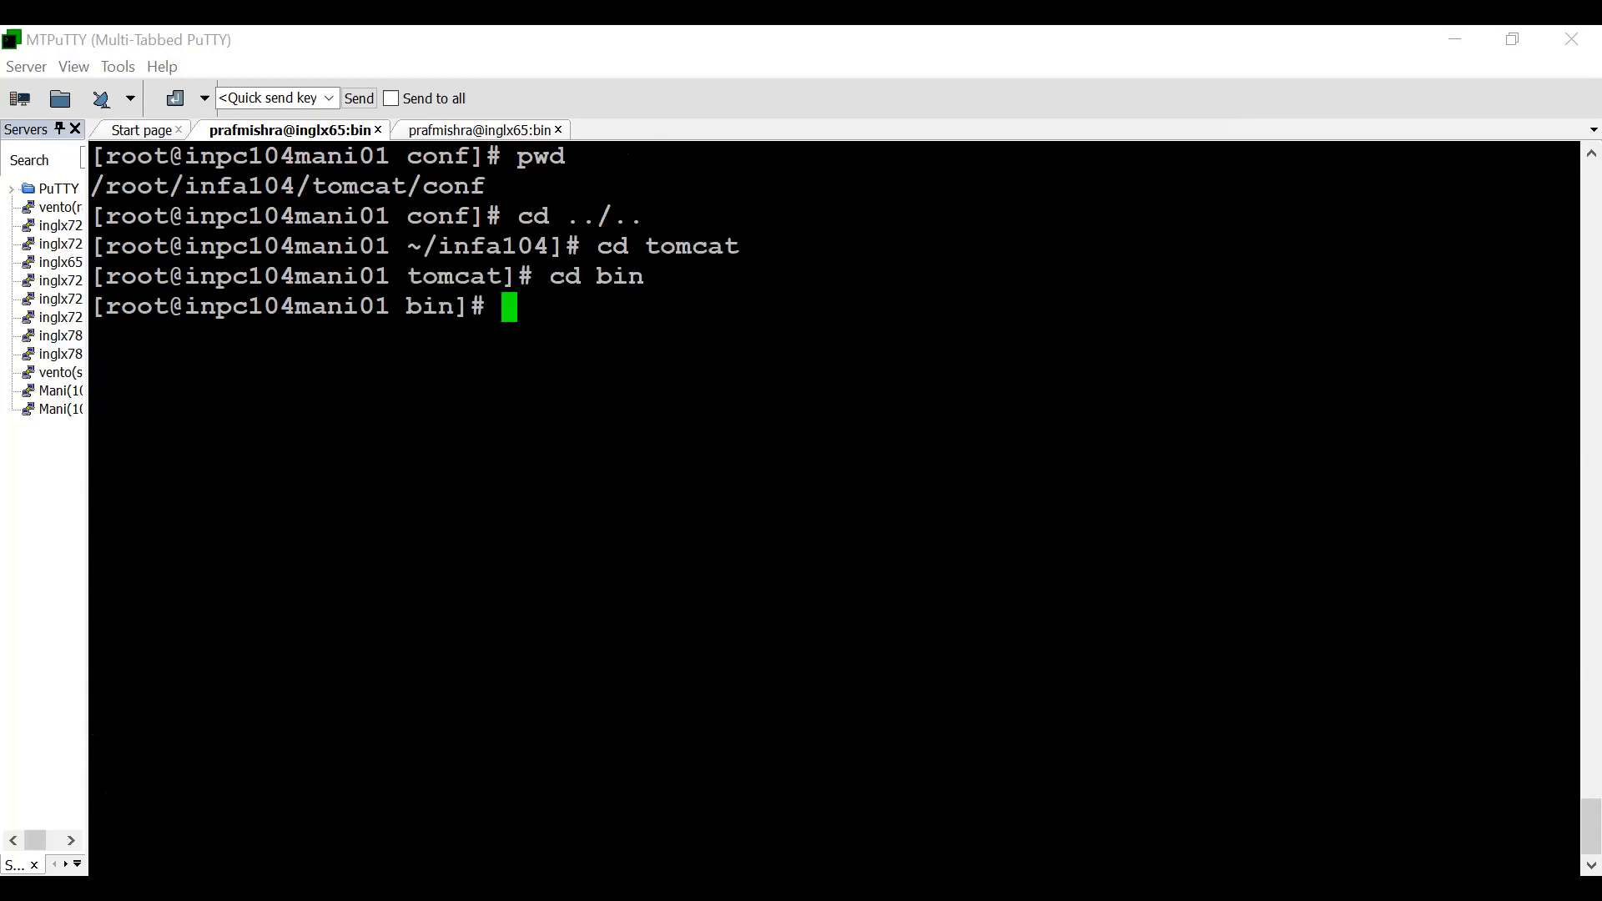
# - Shut down the Informatica services with ./infaservice.sh shutdown
pyautogui.write('./infa')
pyautogui.press('Tab')
pyautogui.write('shutdown')
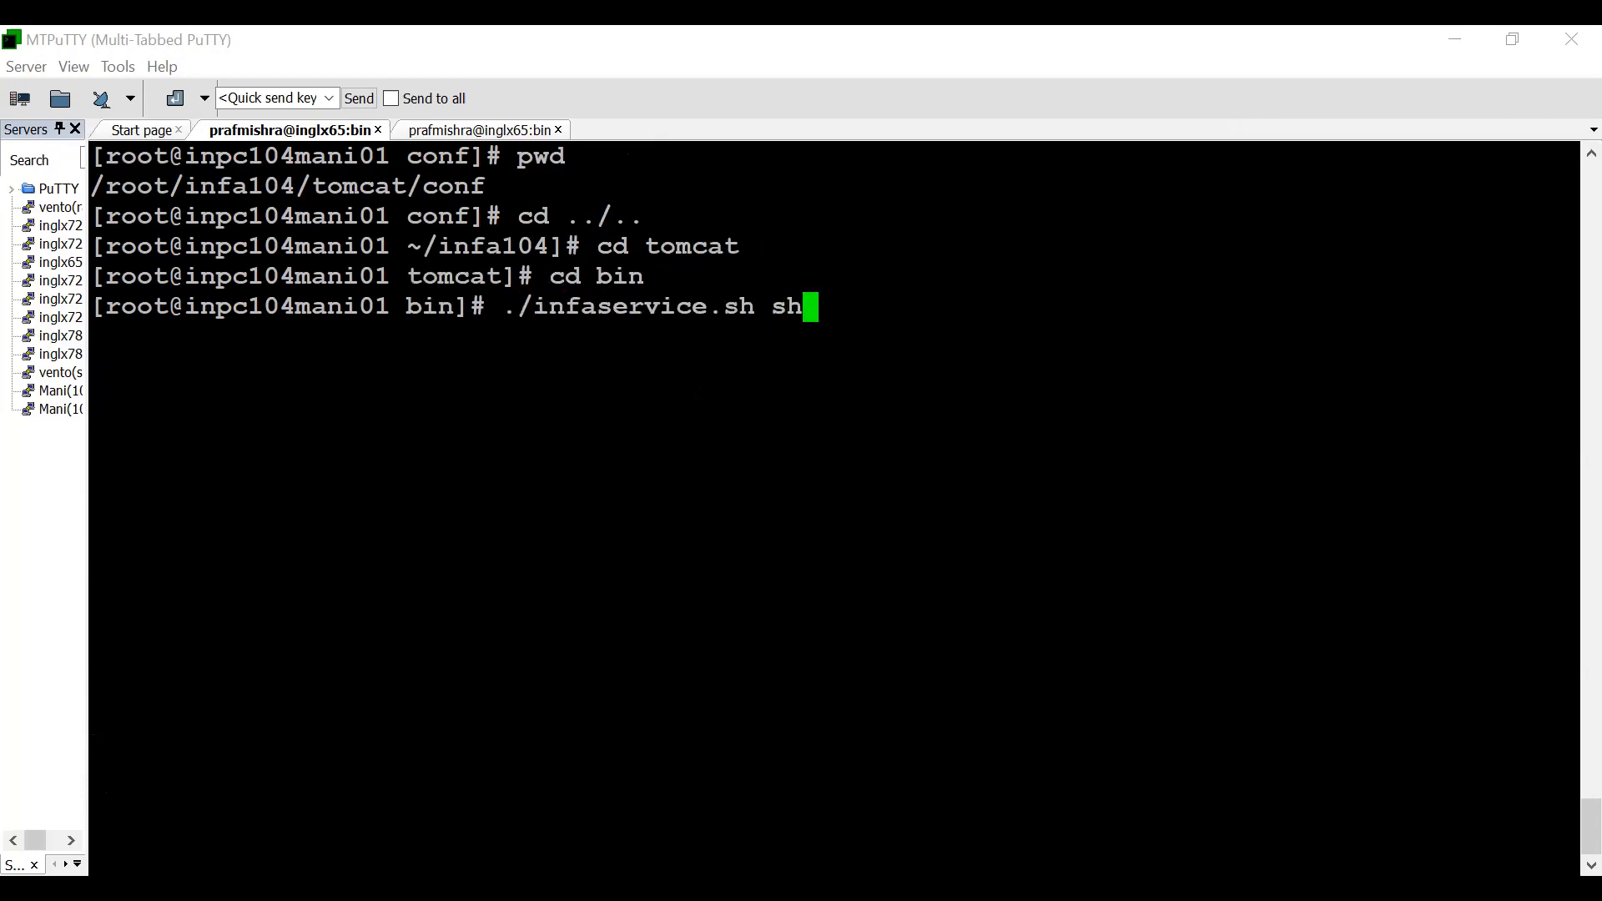
pyautogui.press('Return')
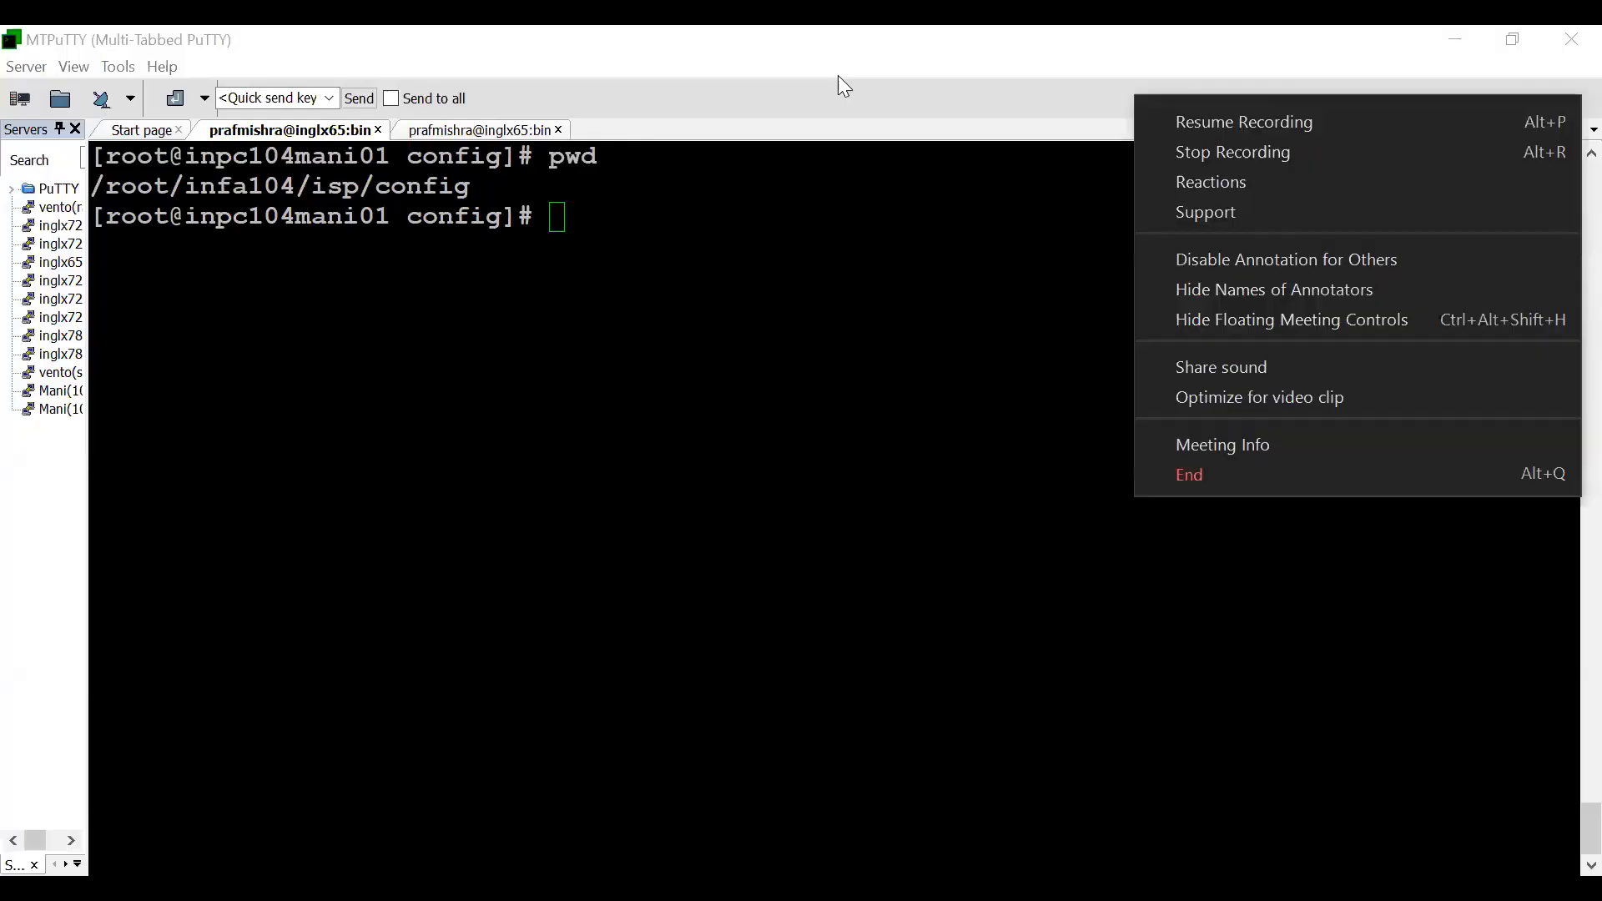
# - List the isp/config directory with ls -ltr and back up nodemeta.xml as nodemeta.xml_24th
pyautogui.press('Escape')
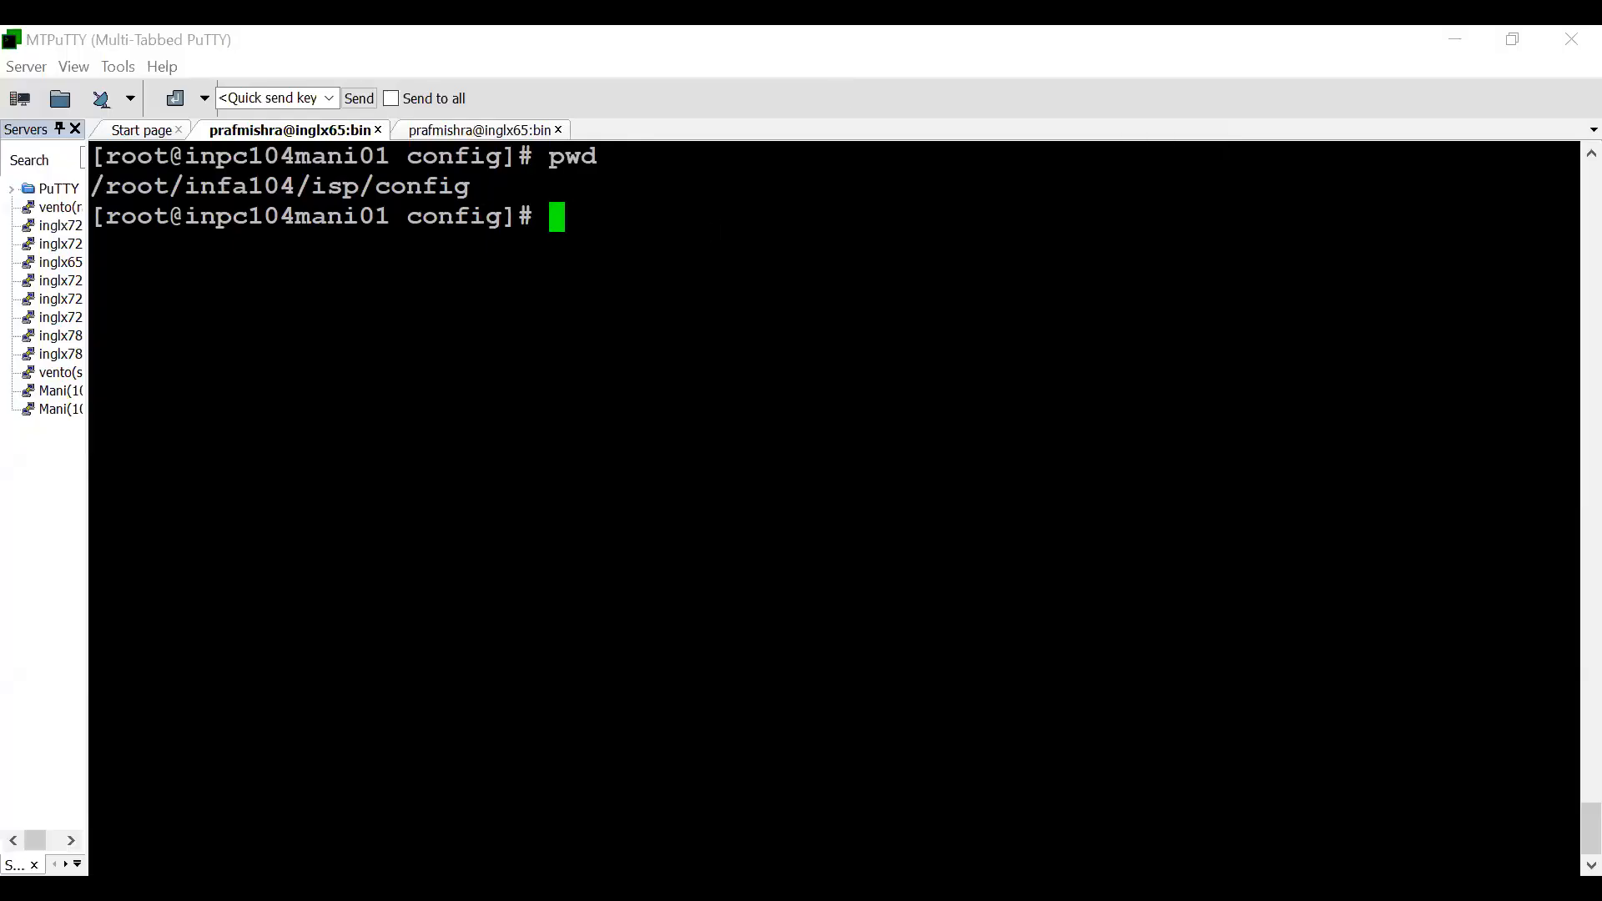
pyautogui.write('ls -ltr')
pyautogui.press('Return')
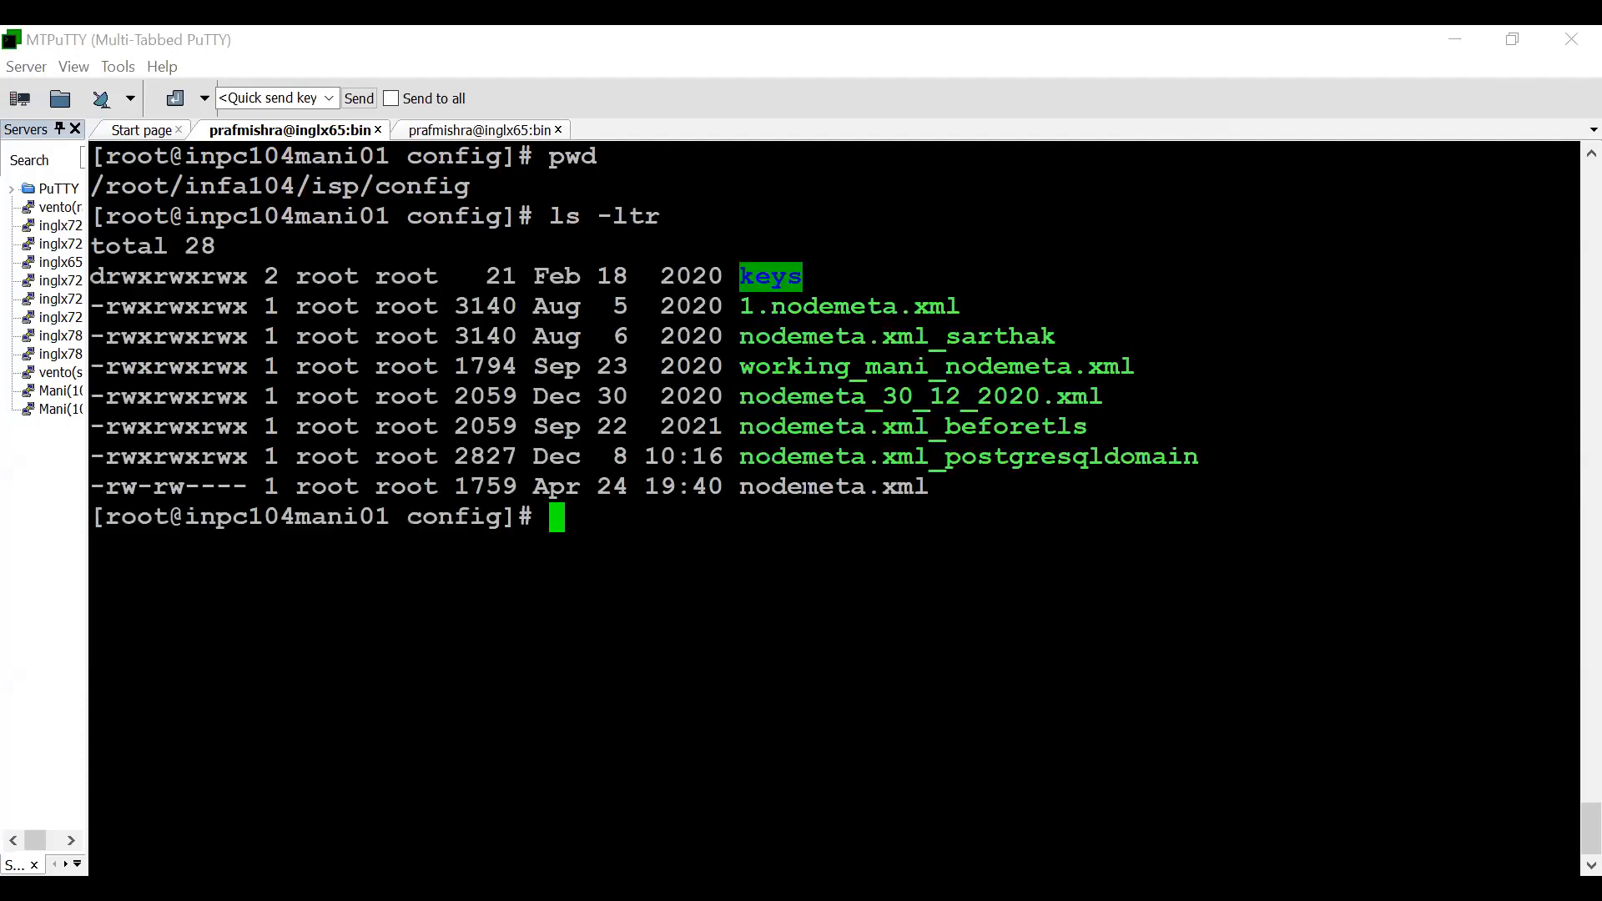
pyautogui.doubleClick(805, 488)
pyautogui.hotkey('ctrl', 'c')
pyautogui.write('cp')
pyautogui.rightClick(808, 494)
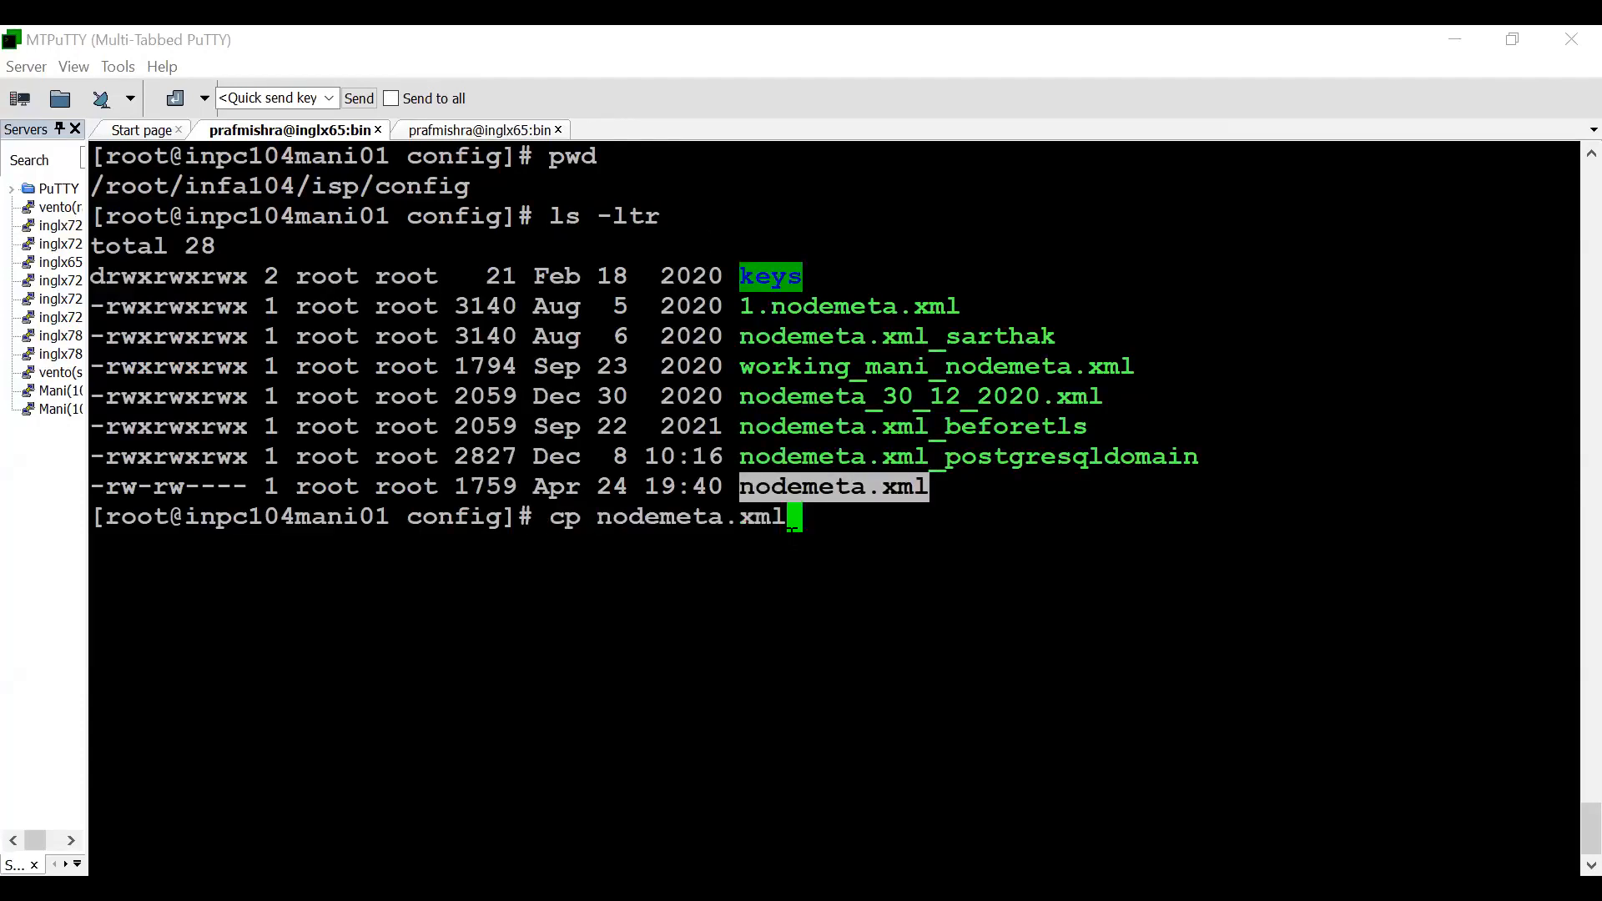
pyautogui.rightClick(808, 494)
pyautogui.write('_2')
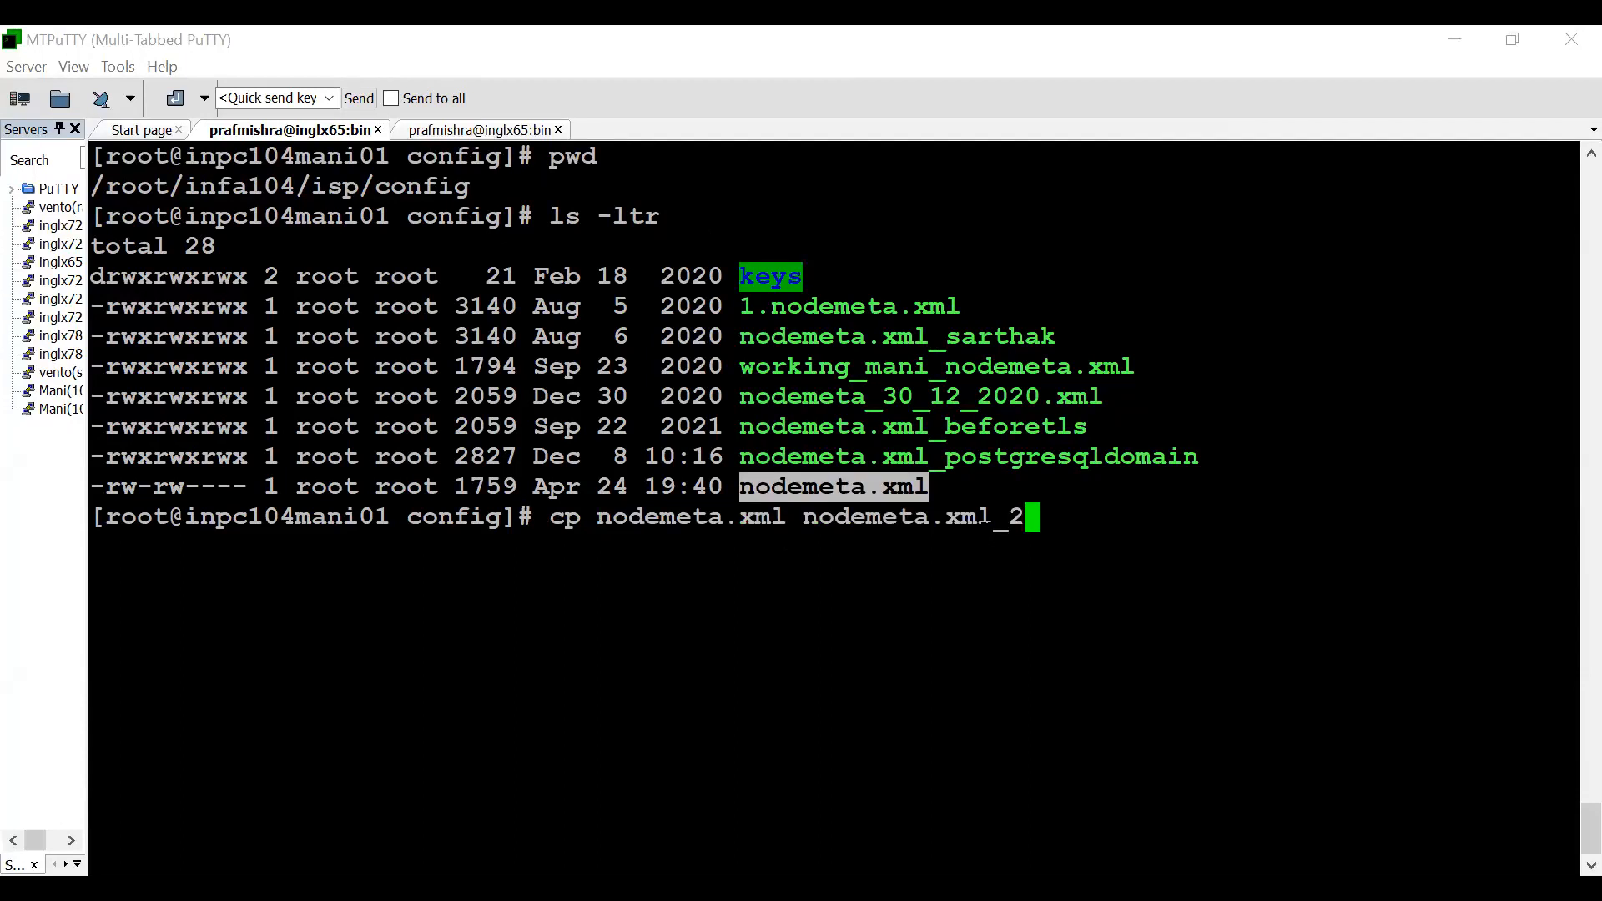
pyautogui.write('4th')
pyautogui.press('Return')
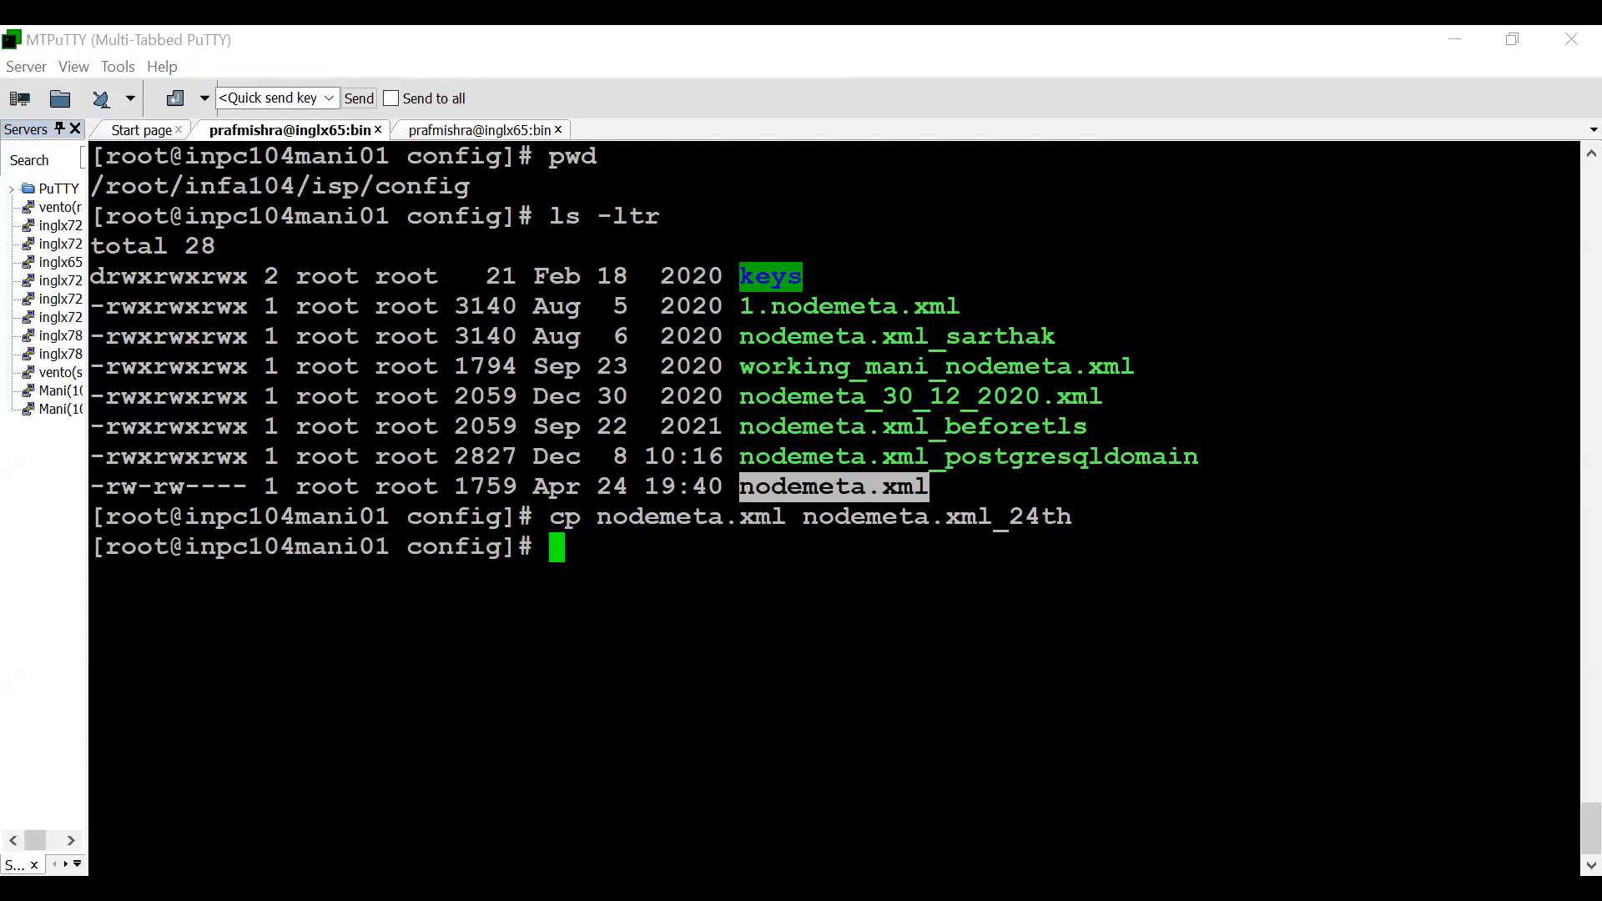
# - Print the working directory, go up to infa104, and change into isp/bin
pyautogui.write('pwd')
pyautogui.press('Return')
pyautogui.write('cd ../')
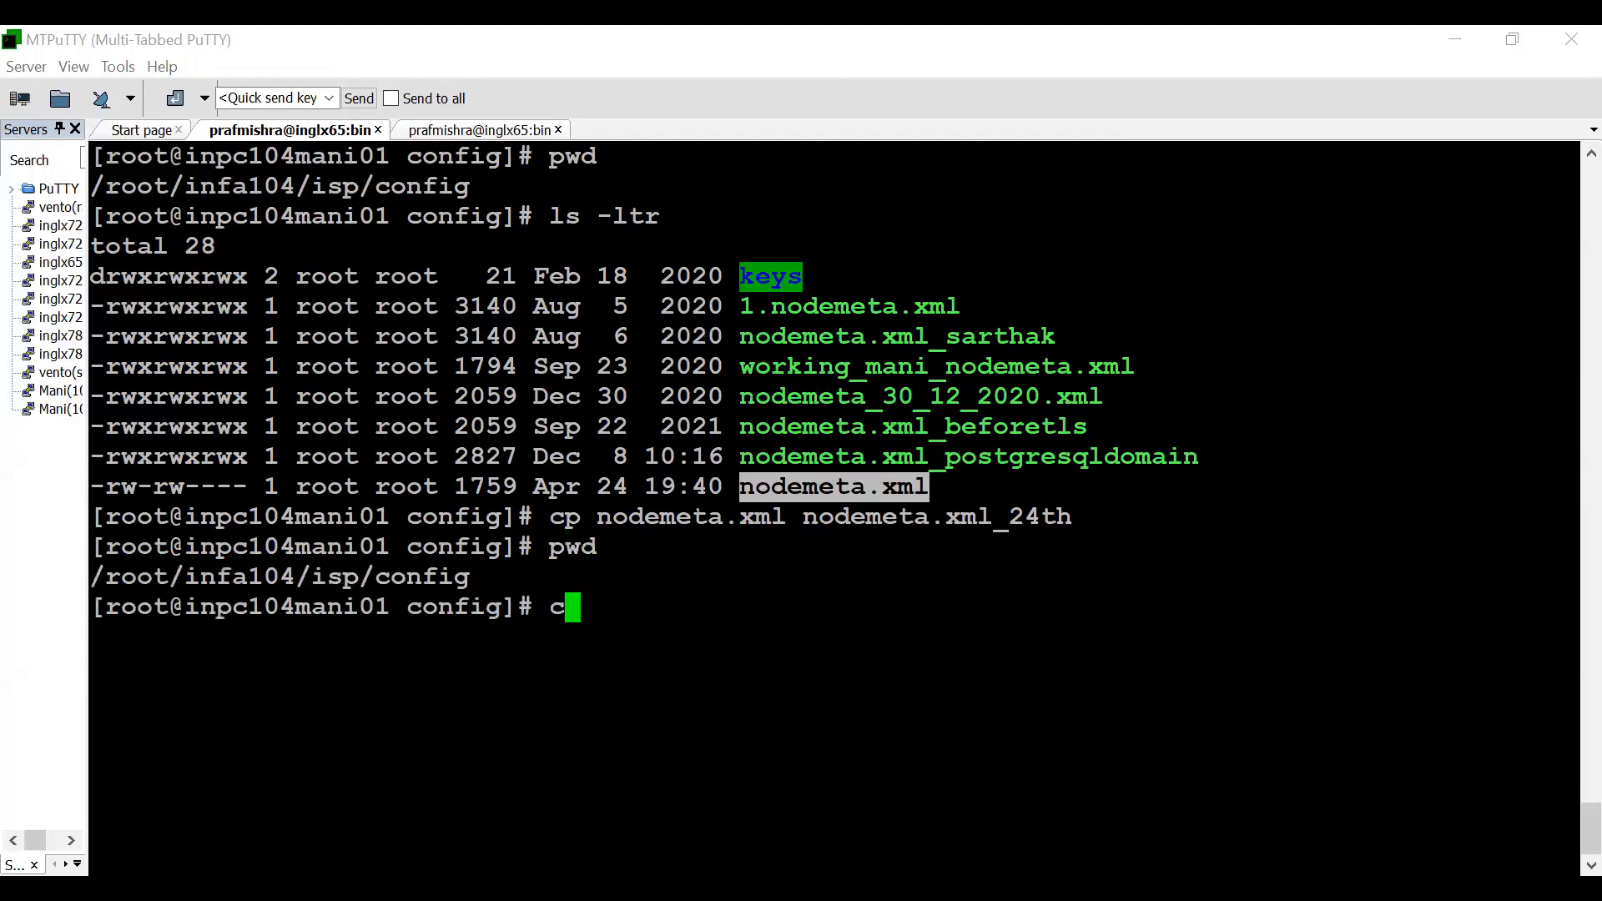
pyautogui.write('../')
pyautogui.press('Return')
pyautogui.write('cd isp/bin')
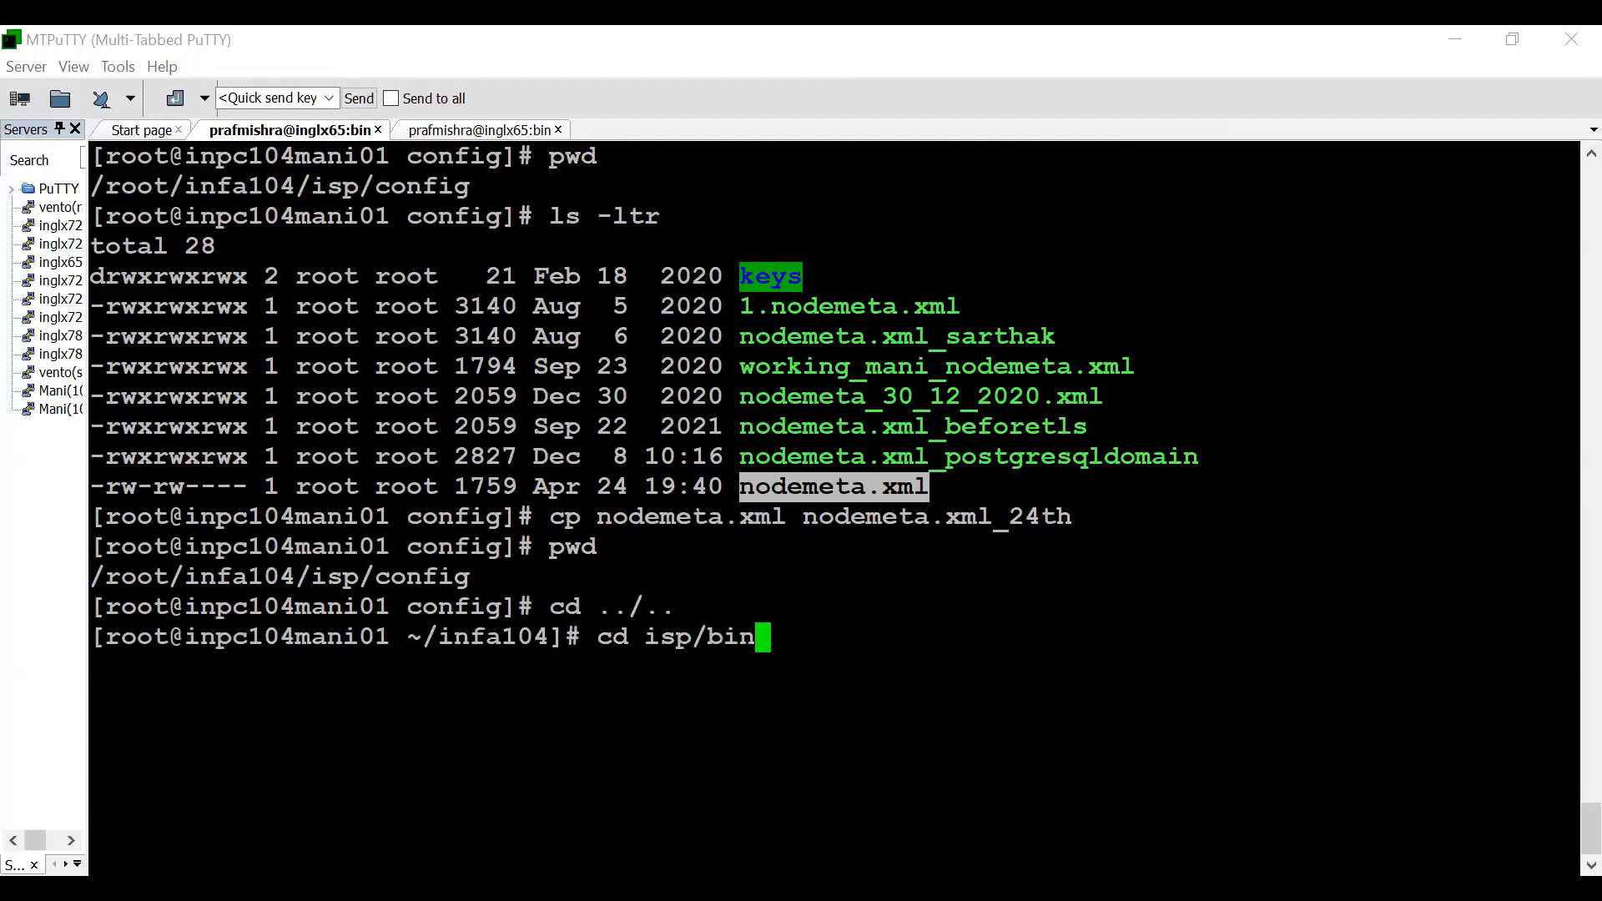
pyautogui.press('Return')
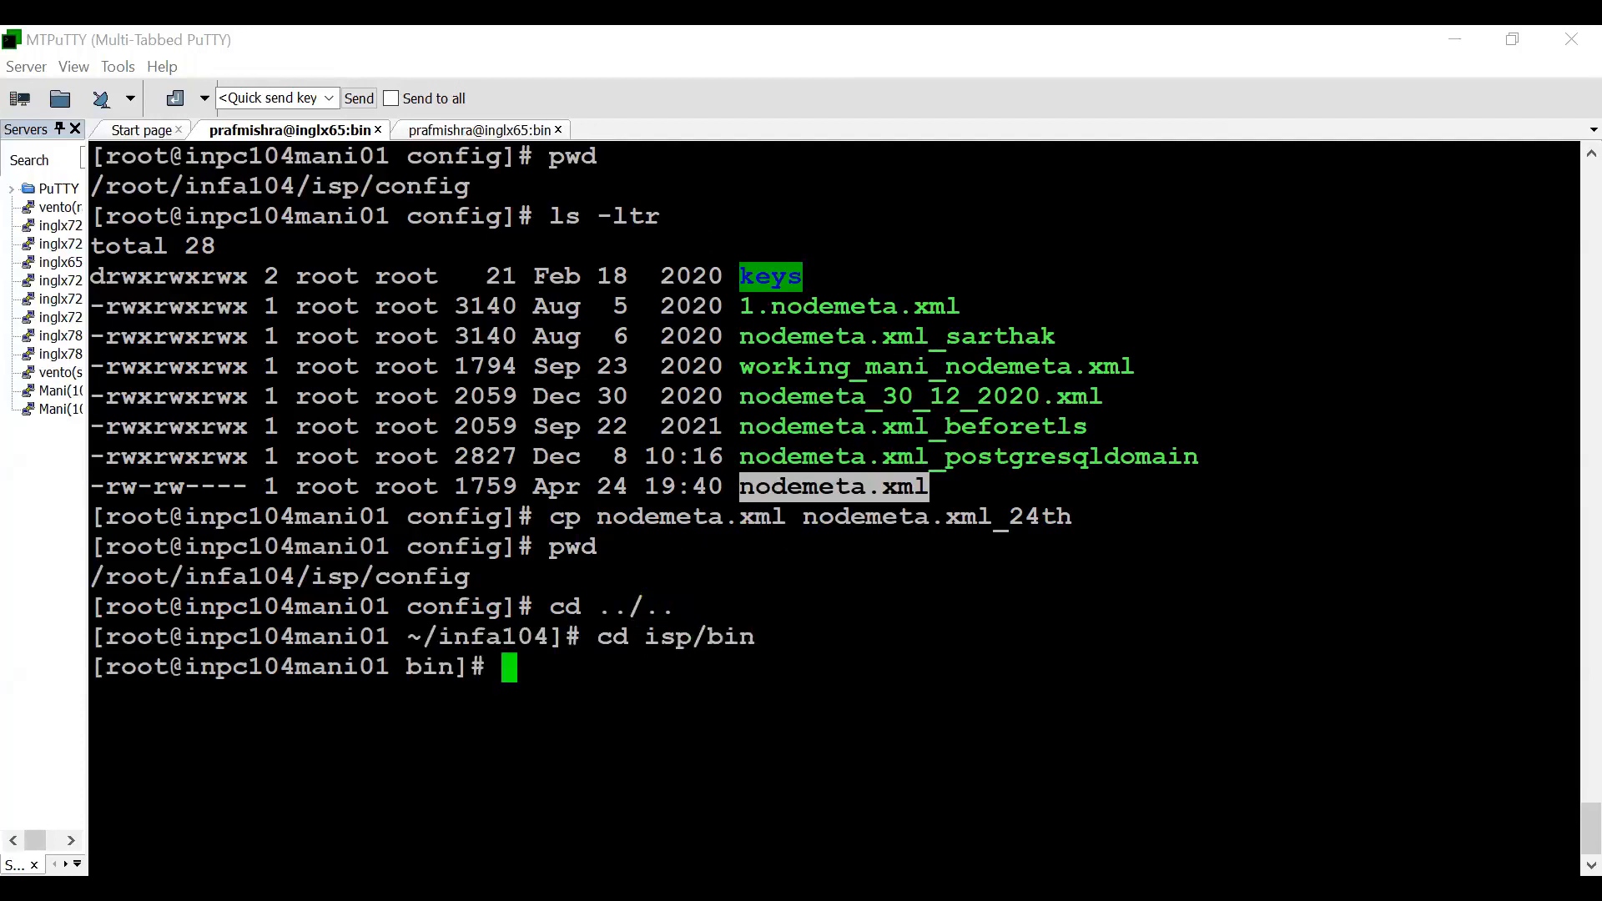
# - Run ./infasetup.sh updategatewaynode with -hs 10555, -kf /root/infa104/tomcat/conf/ramkeystorefile.jks and the keystore password for -kp
pyautogui.hotkey('alt', 'Tab')
pyautogui.hotkey('ctrl', 'c')
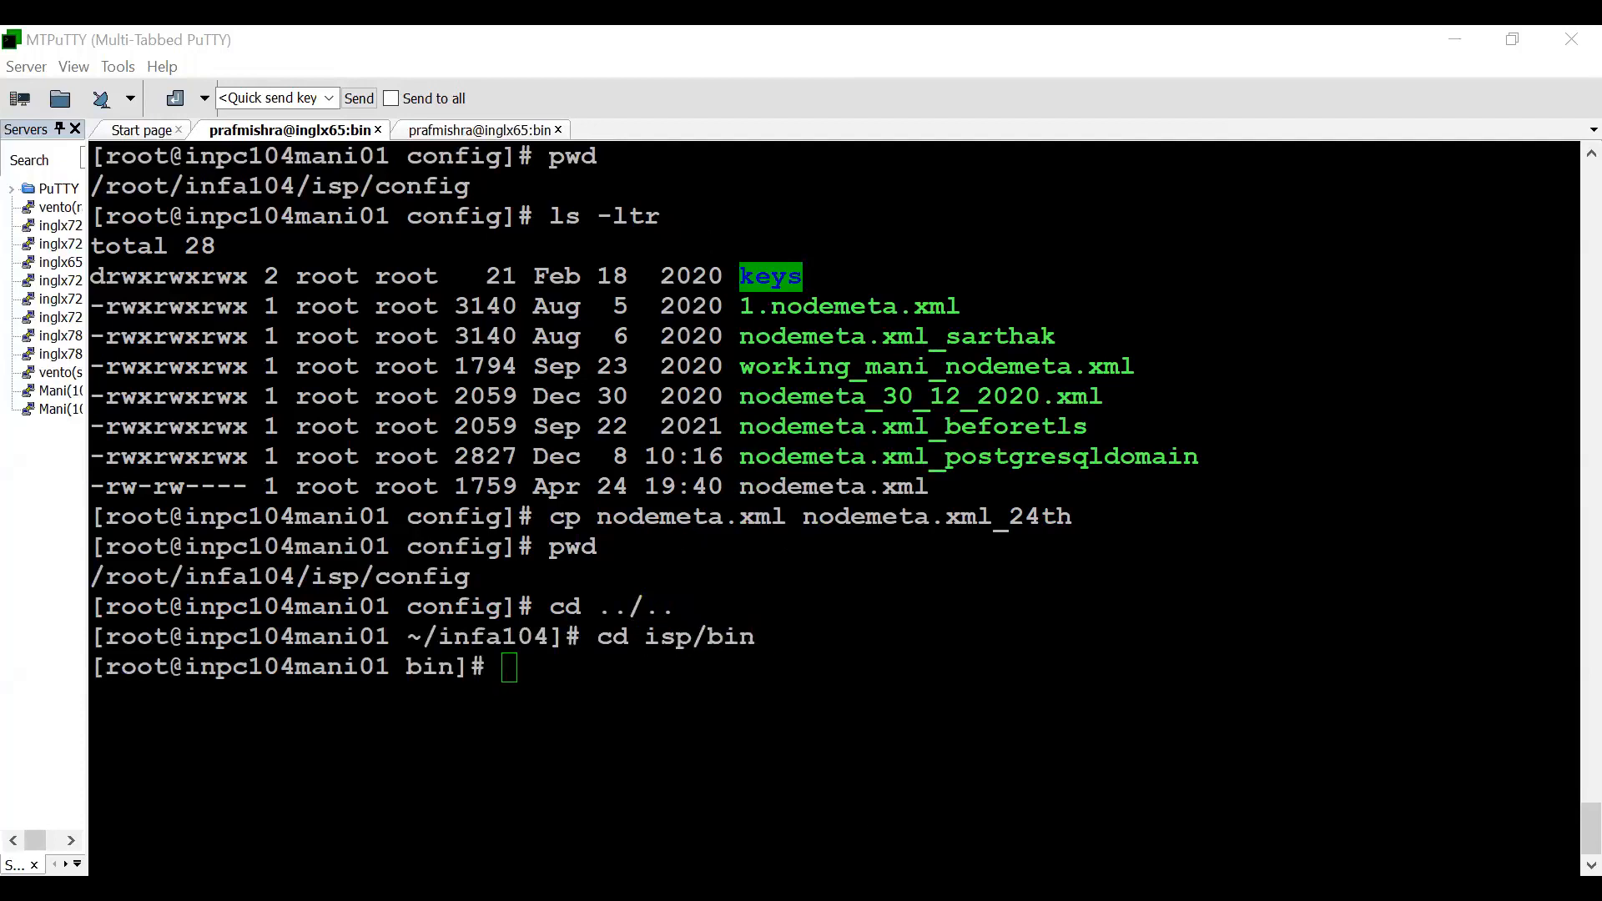
pyautogui.hotkey('alt', 'Tab')
pyautogui.press('shift+Insert')
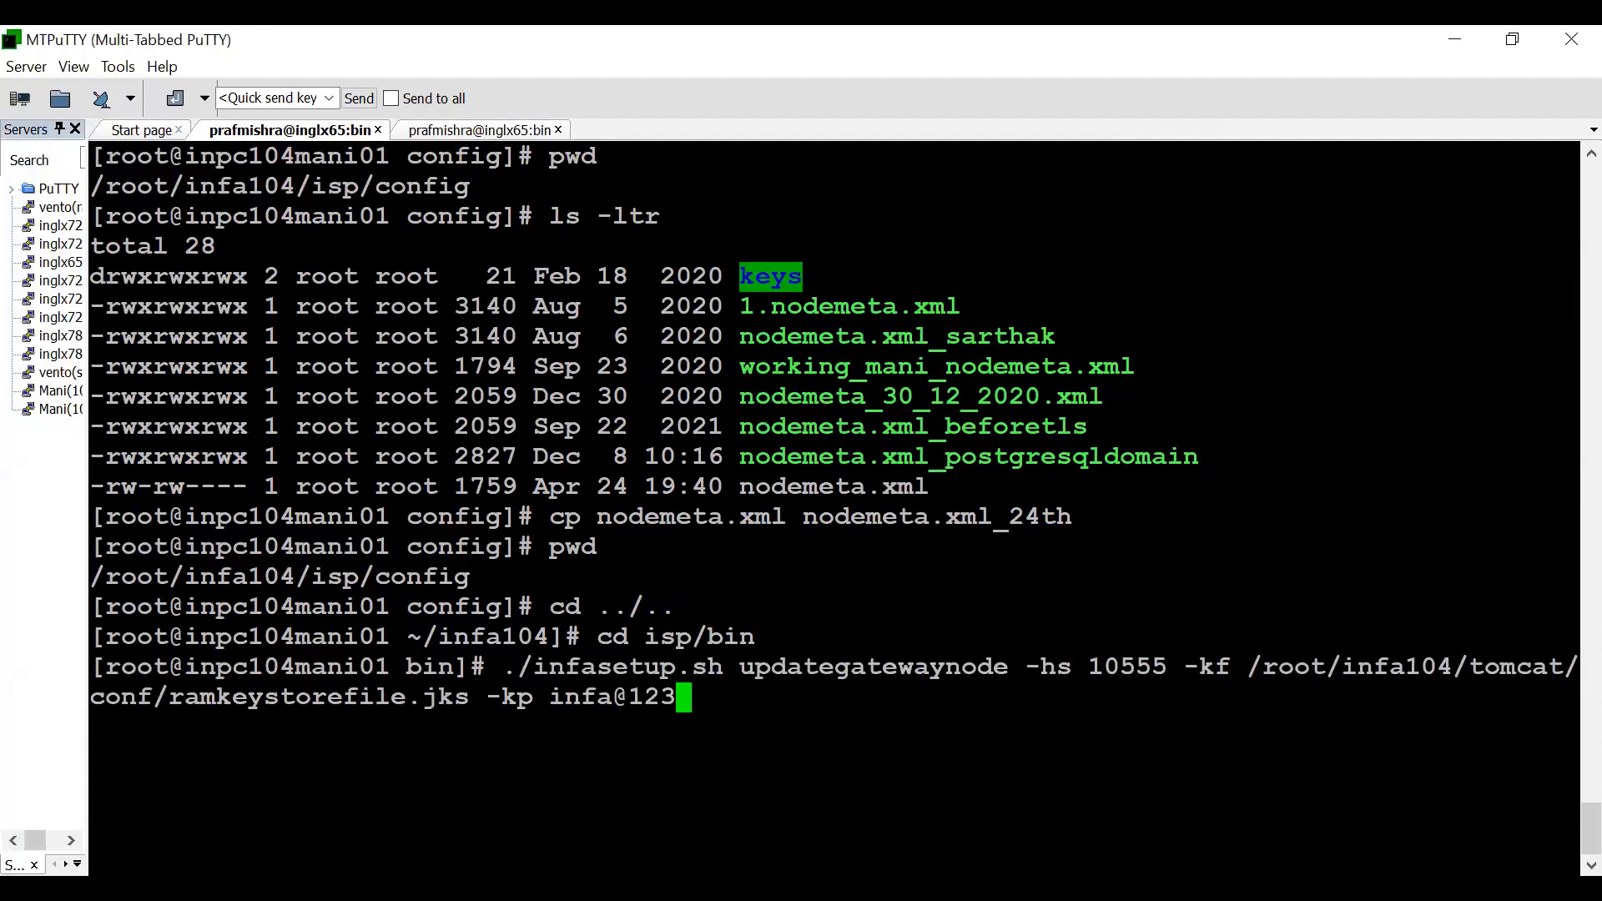
pyautogui.press('Return')
# - Review the updategatewaynode command by highlighting its HTTPS port, keystore file path and keystore password option
pyautogui.moveTo(1089, 666); pyautogui.dragTo(1150, 664)
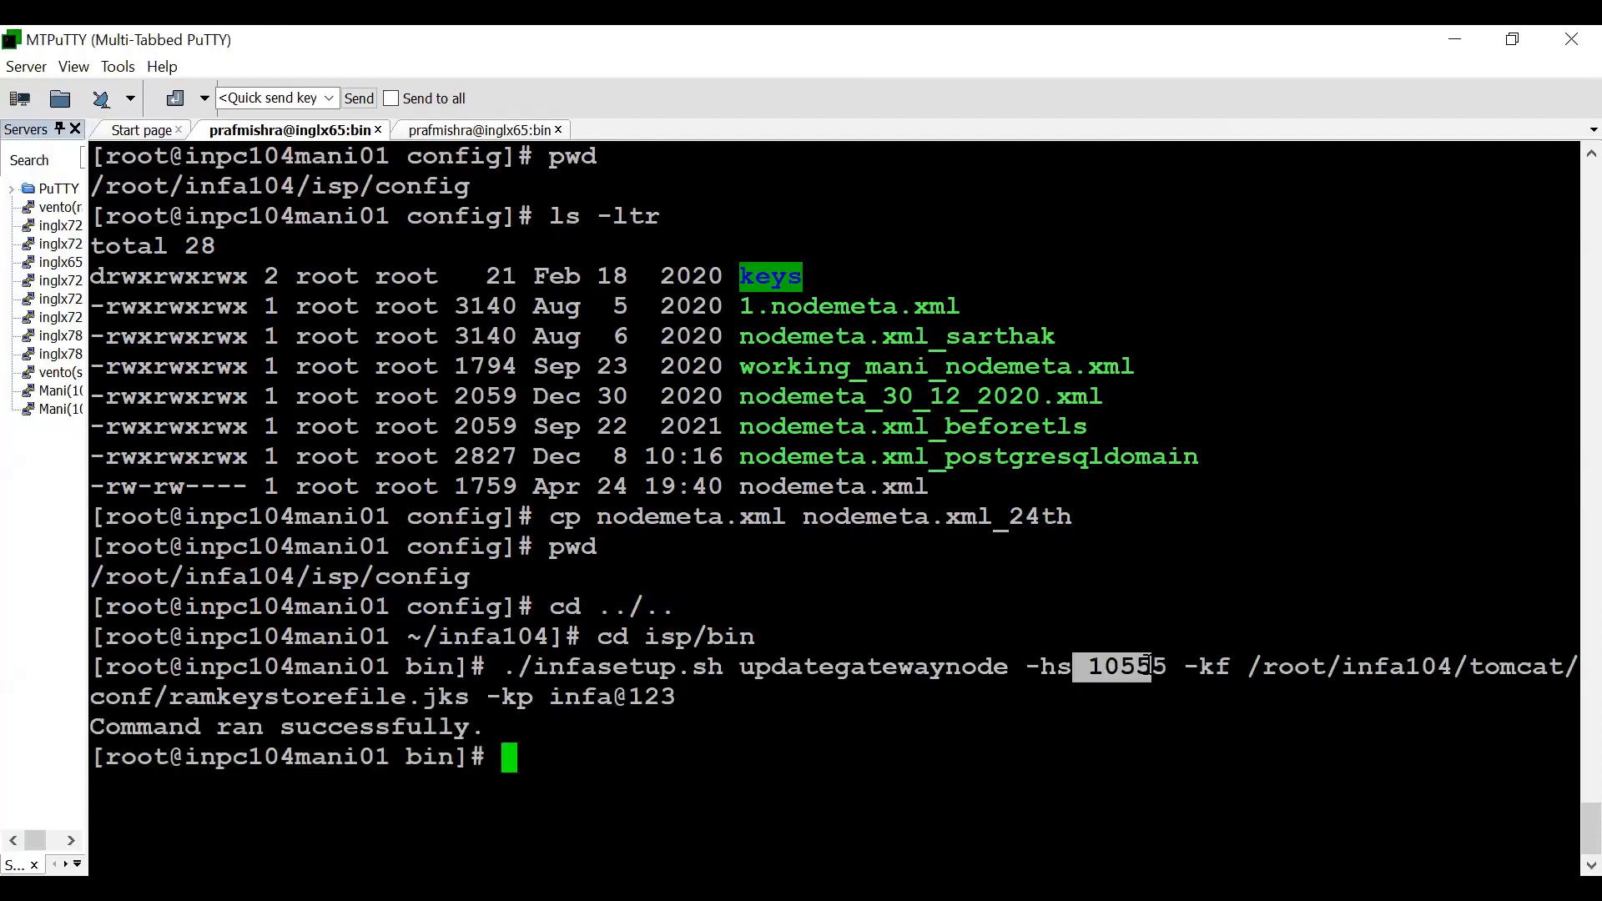
pyautogui.moveTo(1248, 666); pyautogui.dragTo(670, 700)
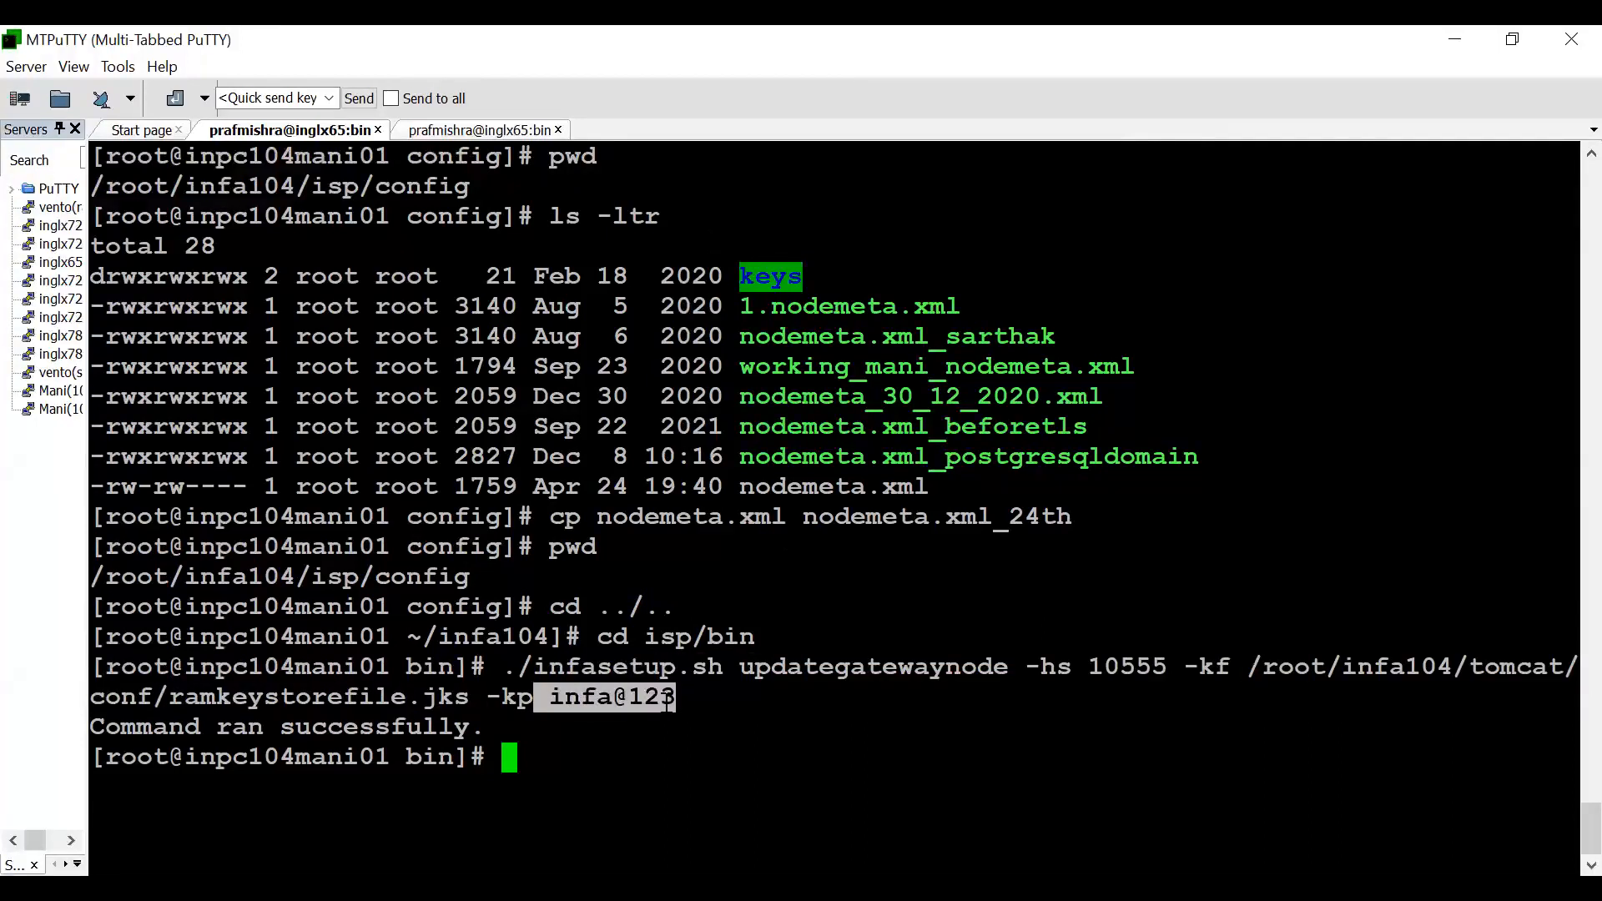
pyautogui.click(674, 699)
# - Clear the terminal, print the working directory, and move from isp/bin to tomcat/bin
pyautogui.hotkey('ctrl', 'l')
pyautogui.write('pwd')
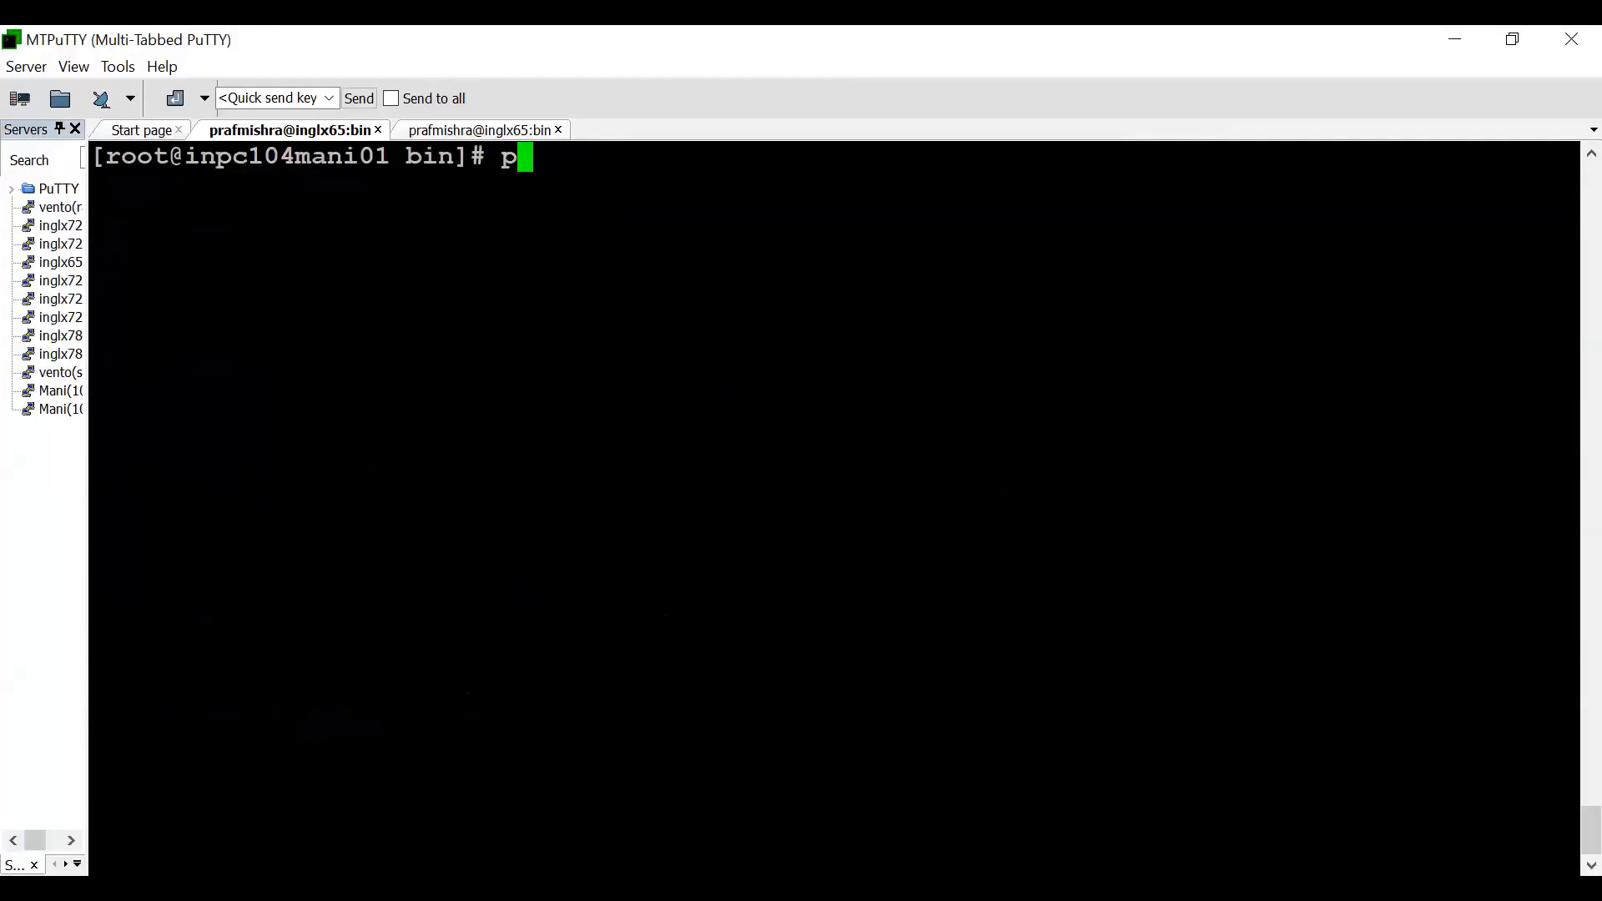
pyautogui.press('Return')
pyautogui.write('cd ../..')
pyautogui.press('Return')
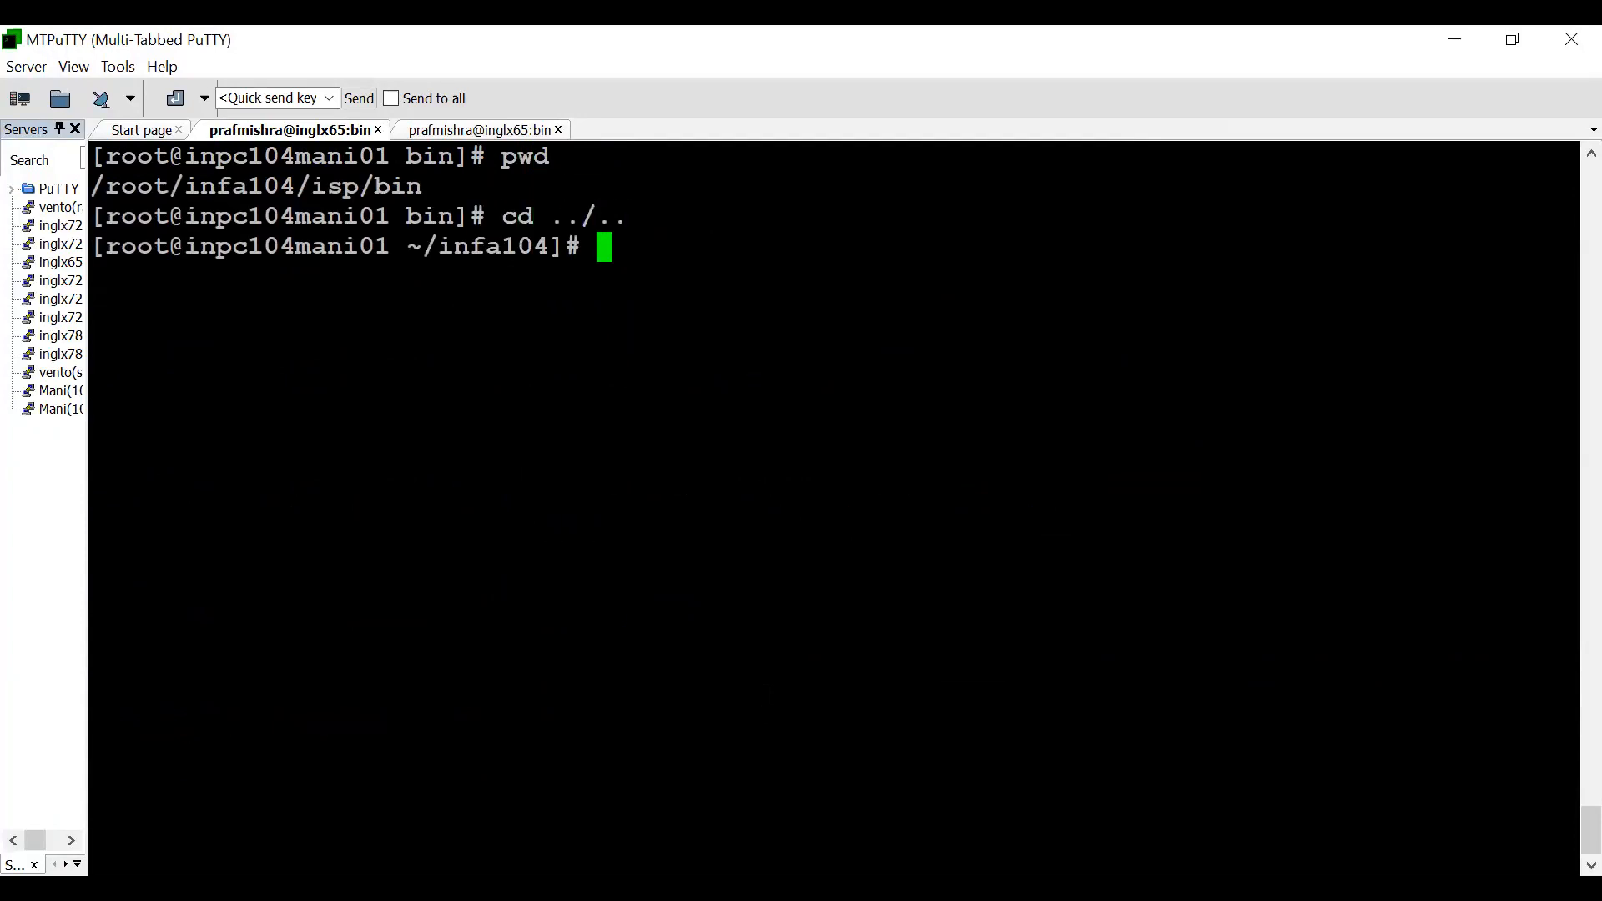
pyautogui.write('cd tomcat')
pyautogui.press('Return')
pyautogui.write('cd bin')
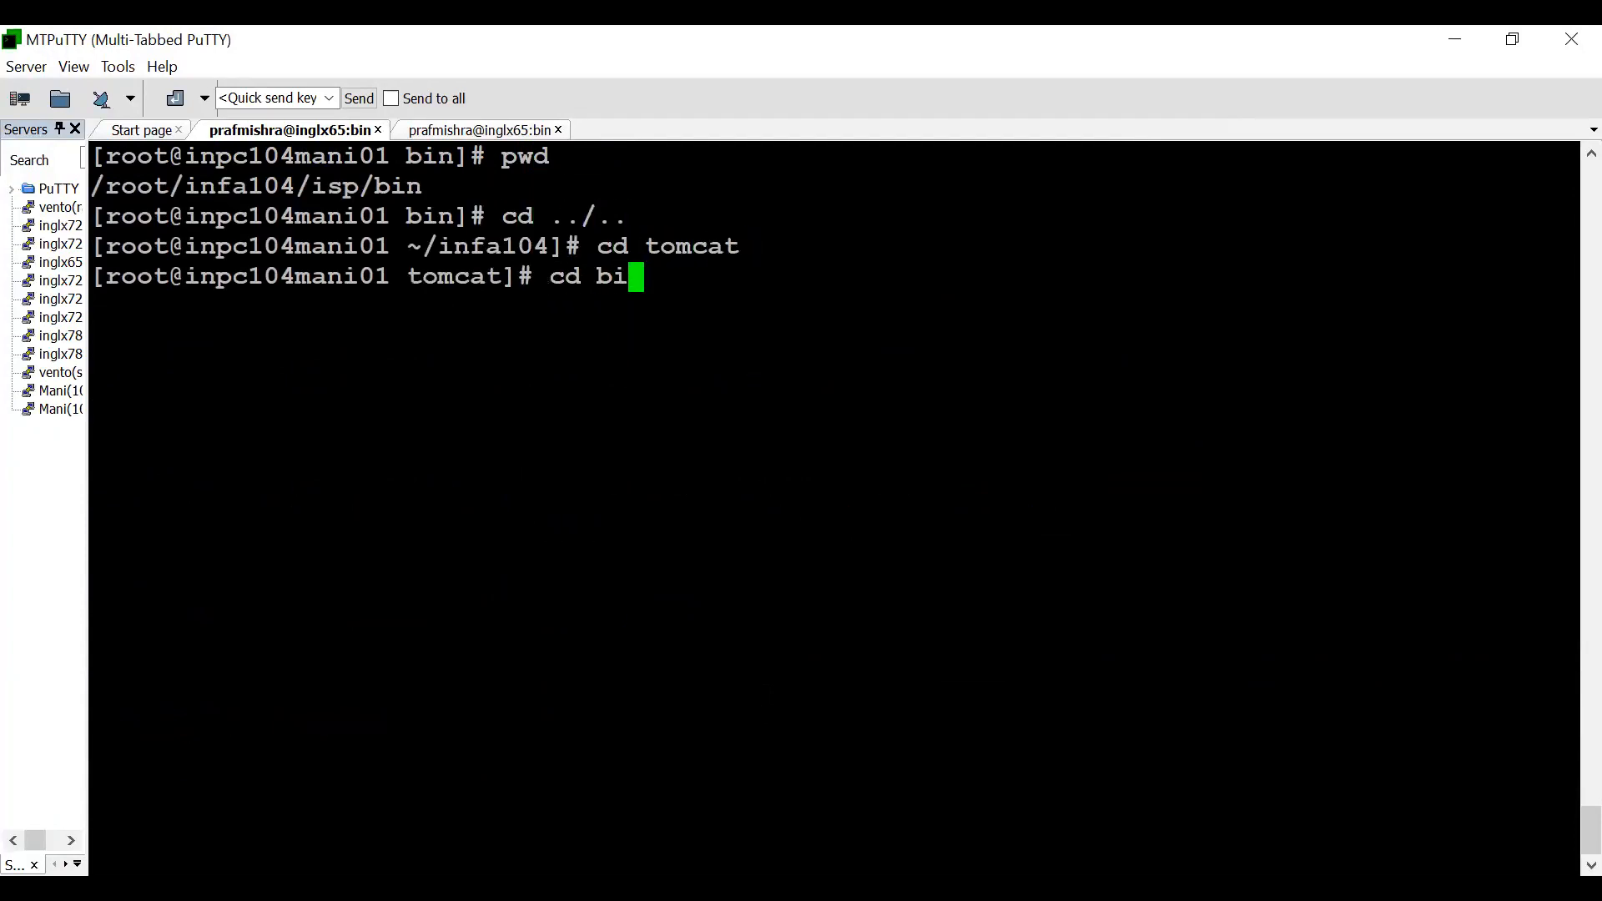
pyautogui.press('Return')
# - Start the Informatica services by running ./infaservice.sh startup from tomcat/bin
pyautogui.write('./infa')
pyautogui.press('Tab')
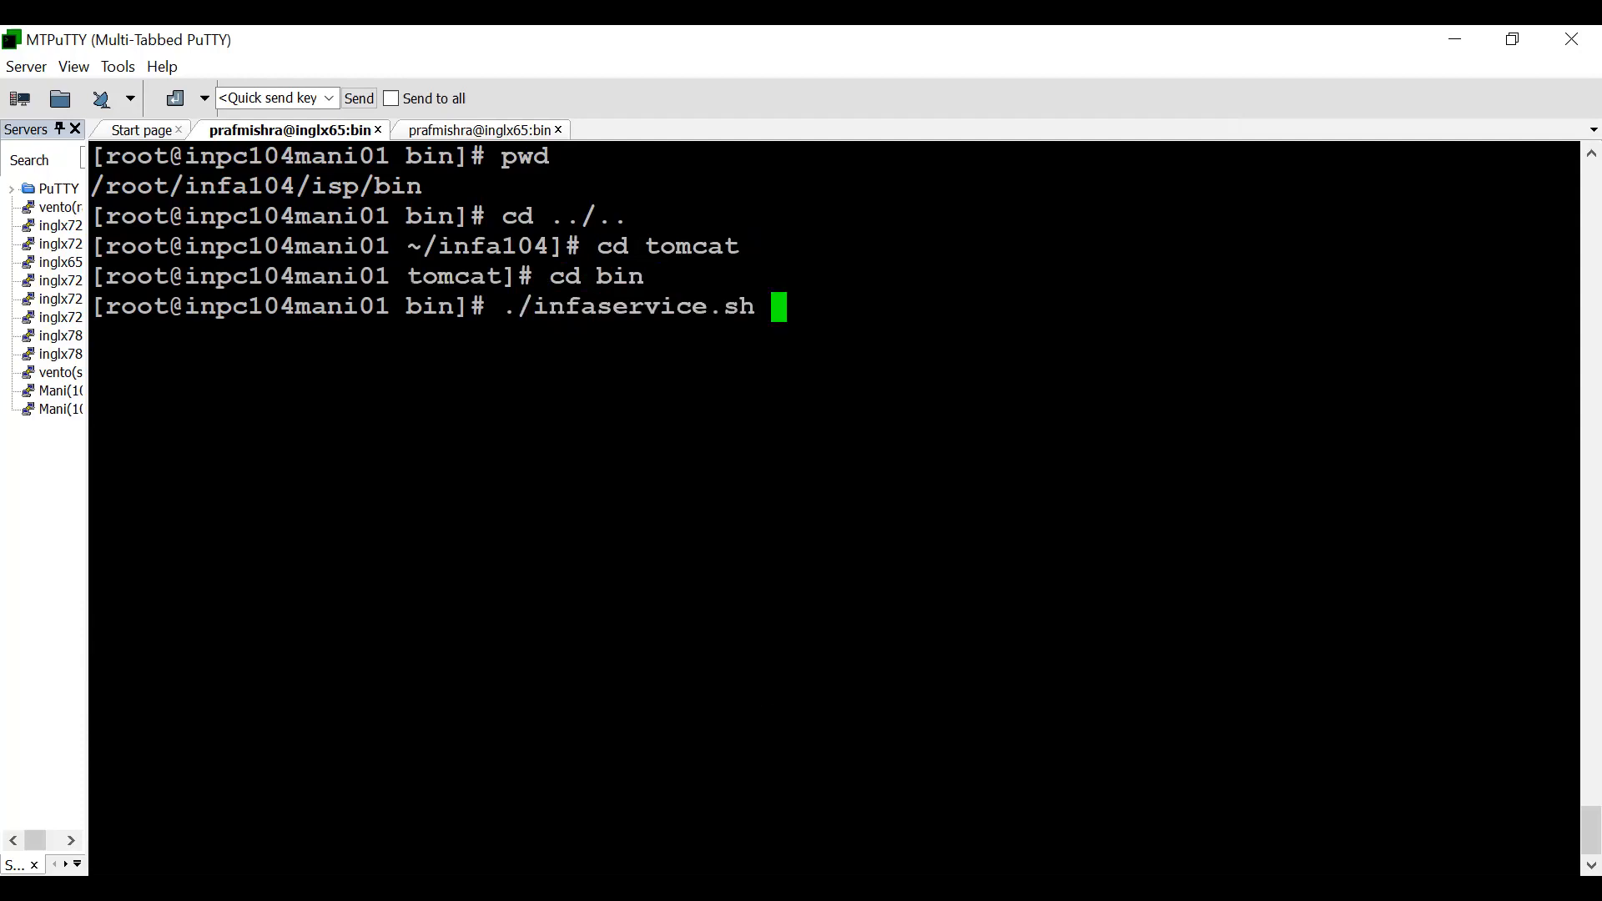
pyautogui.write('startup')
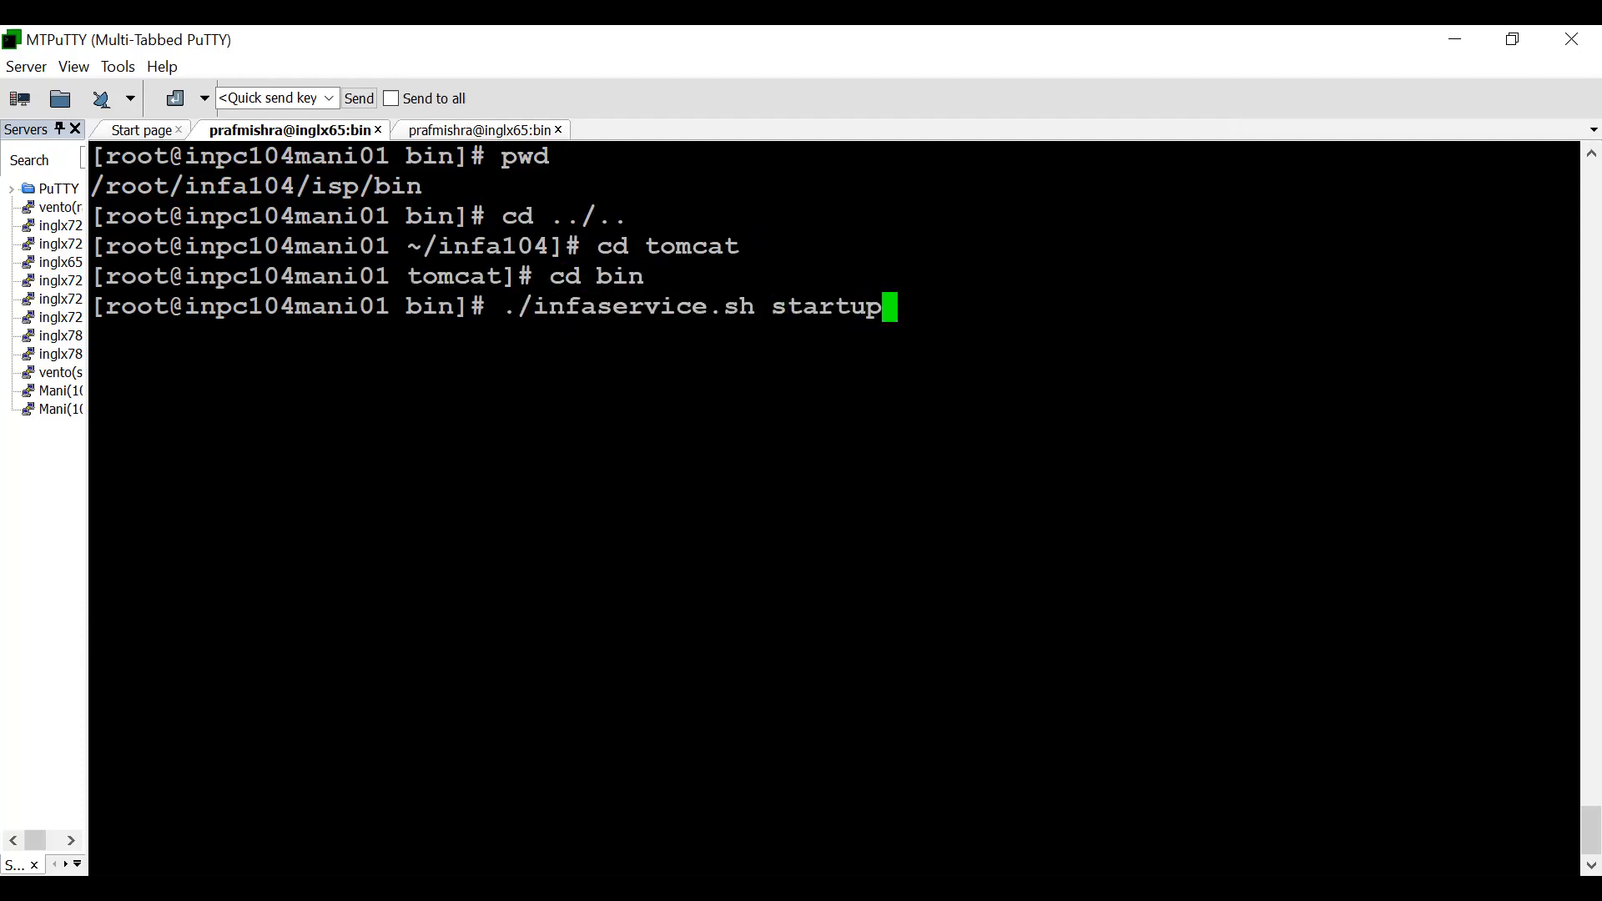
pyautogui.press('Return')
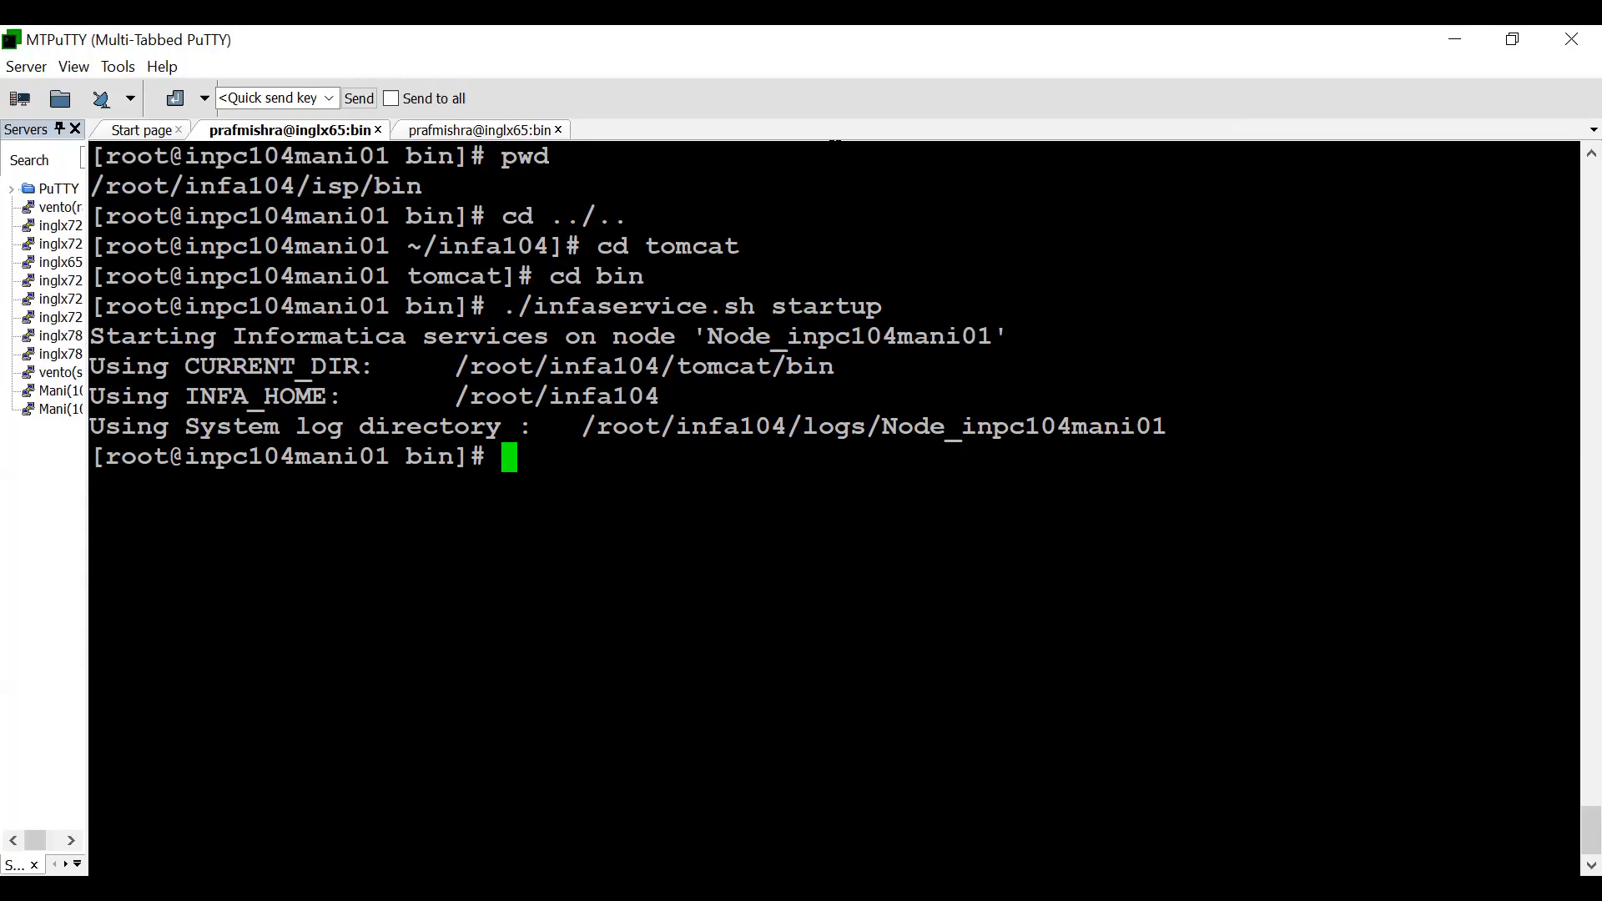
pyautogui.hotkey('alt', 'Tab')
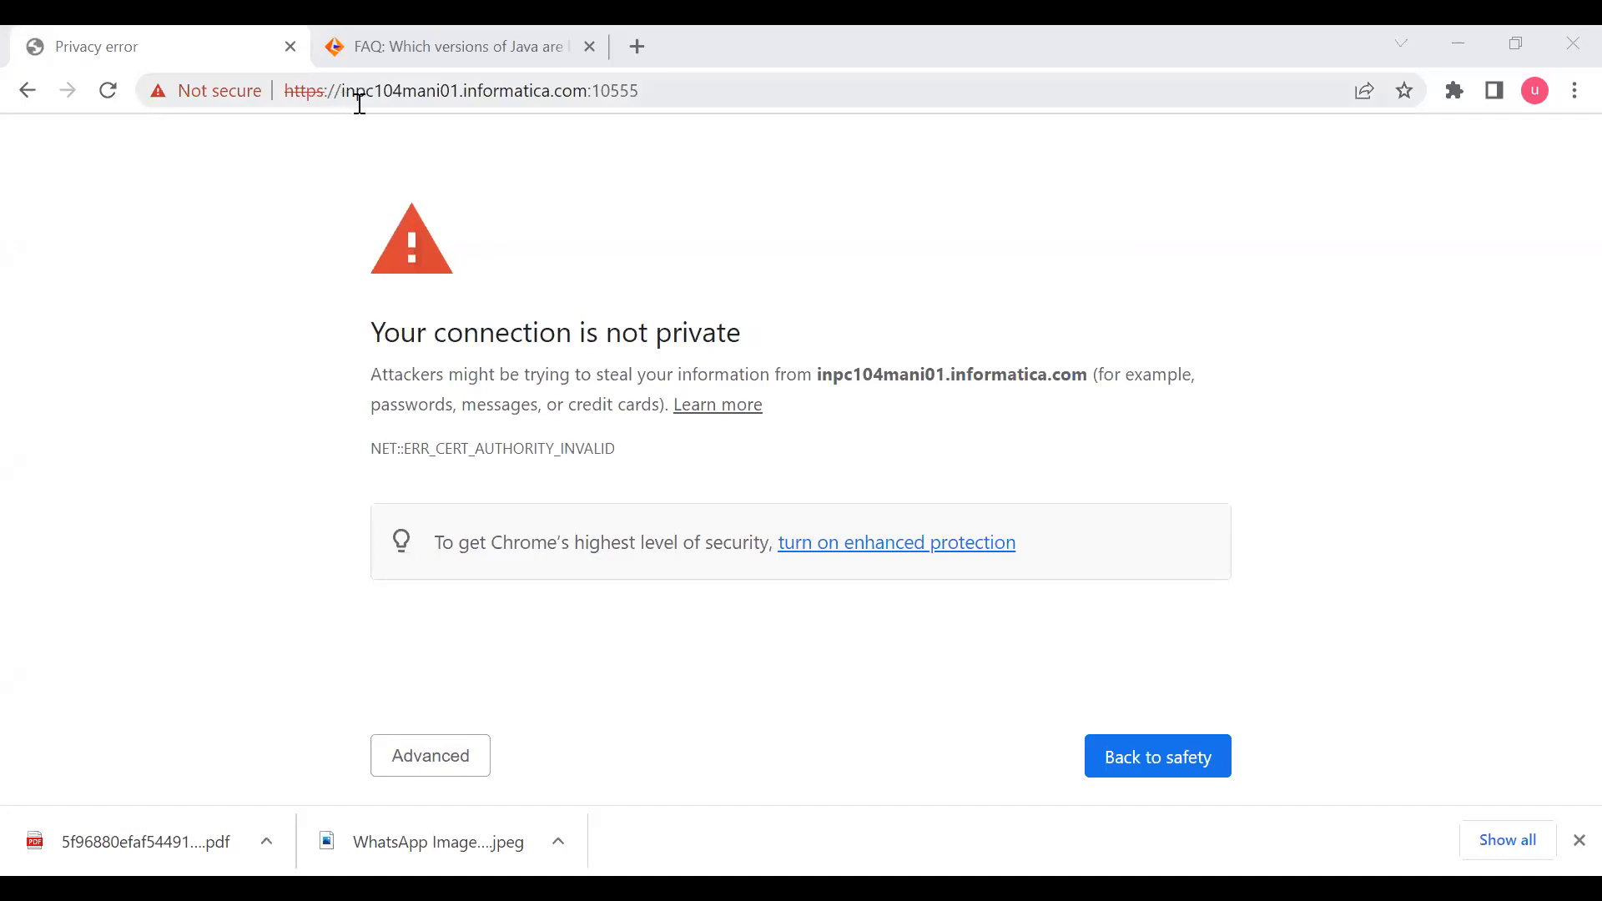
pyautogui.moveTo(345, 89); pyautogui.dragTo(594, 88)
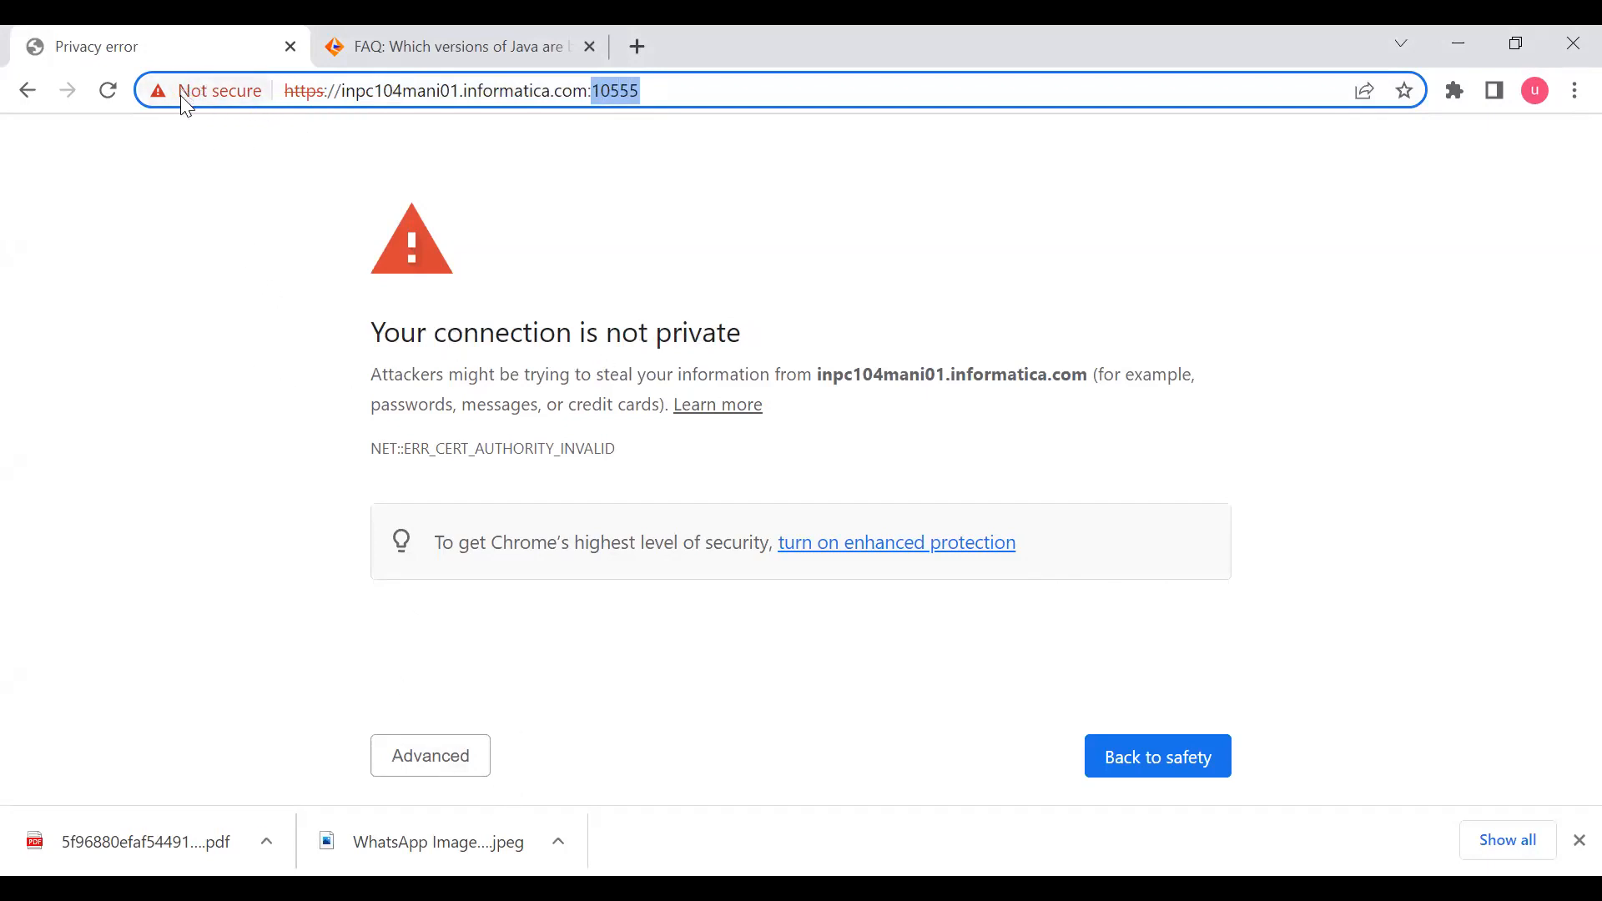
pyautogui.click(405, 756)
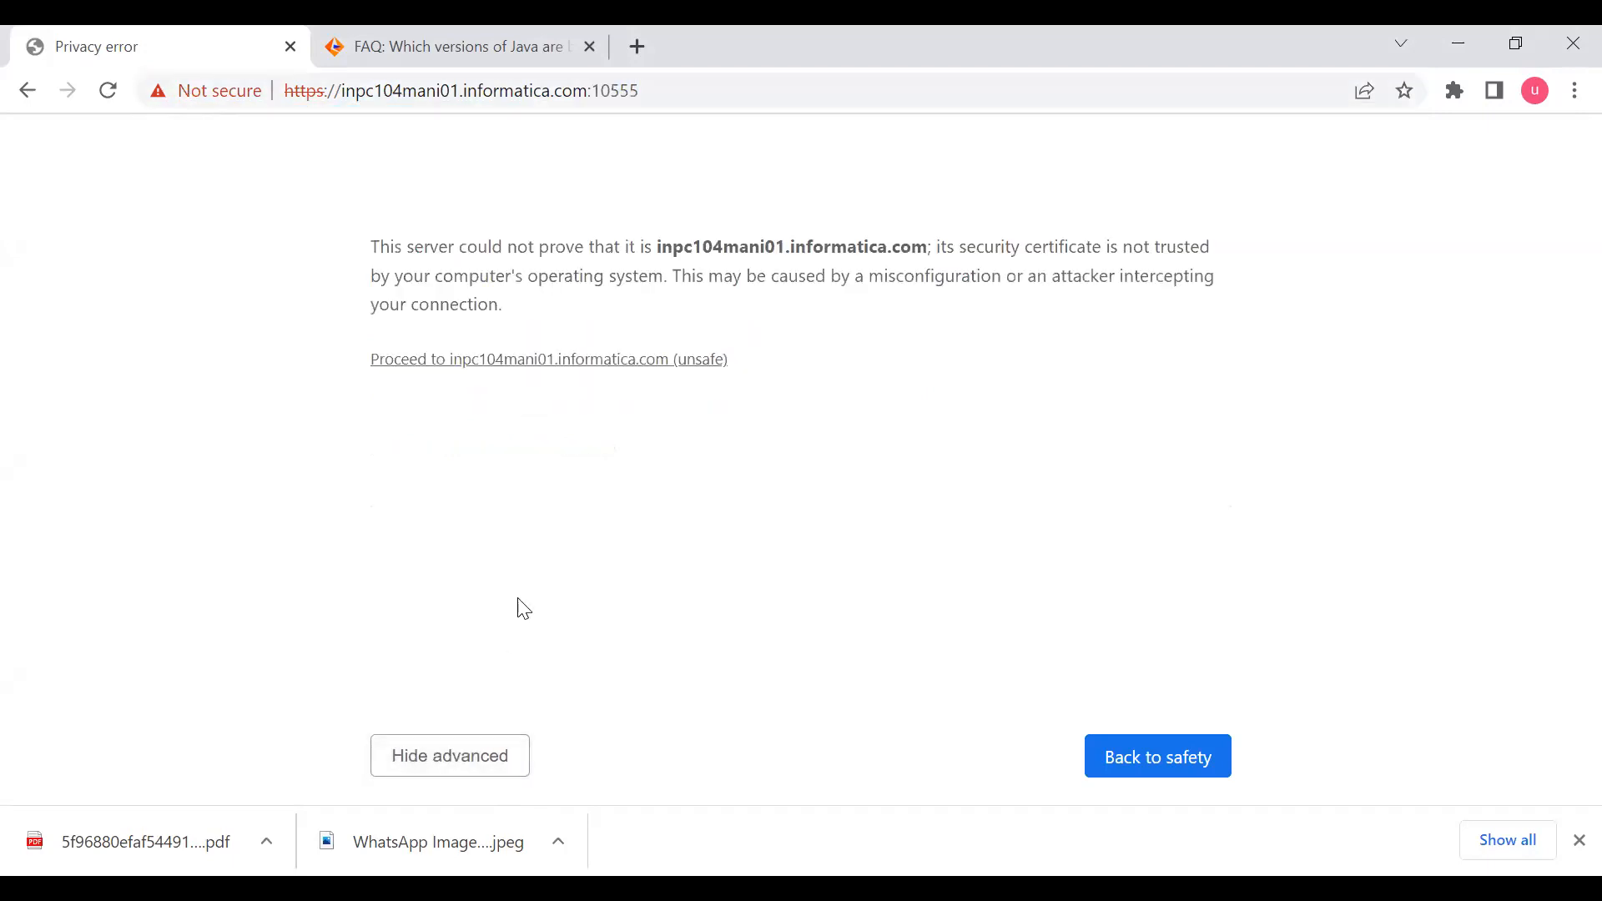
pyautogui.click(466, 368)
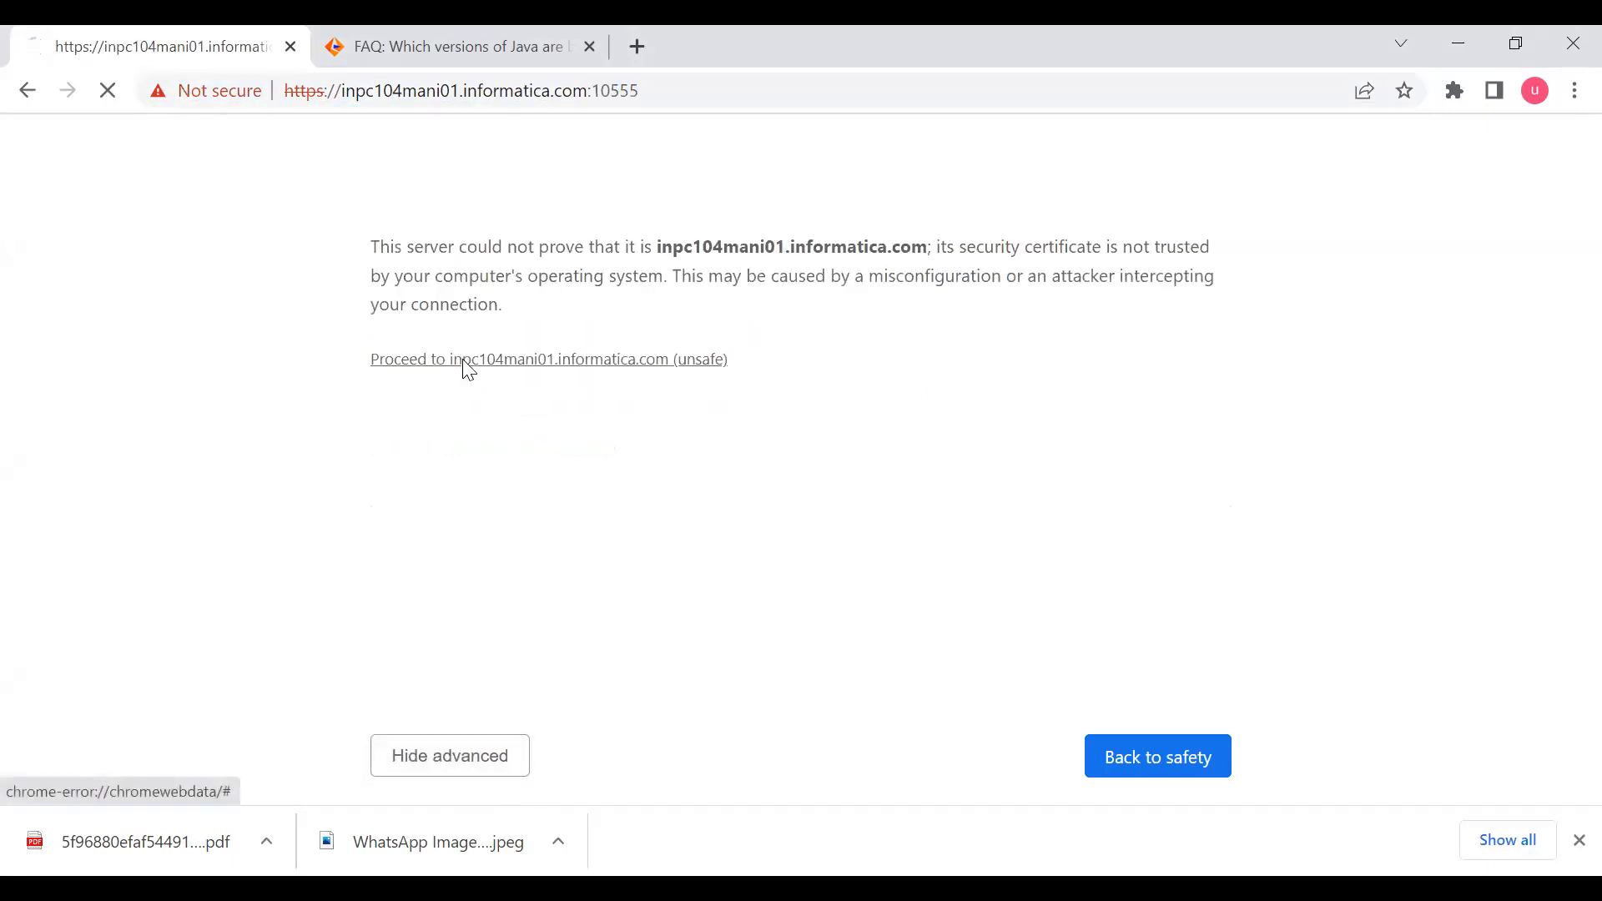
# - Log in to Informatica Administrator with the username Administrator and the account password
pyautogui.click(461, 358)
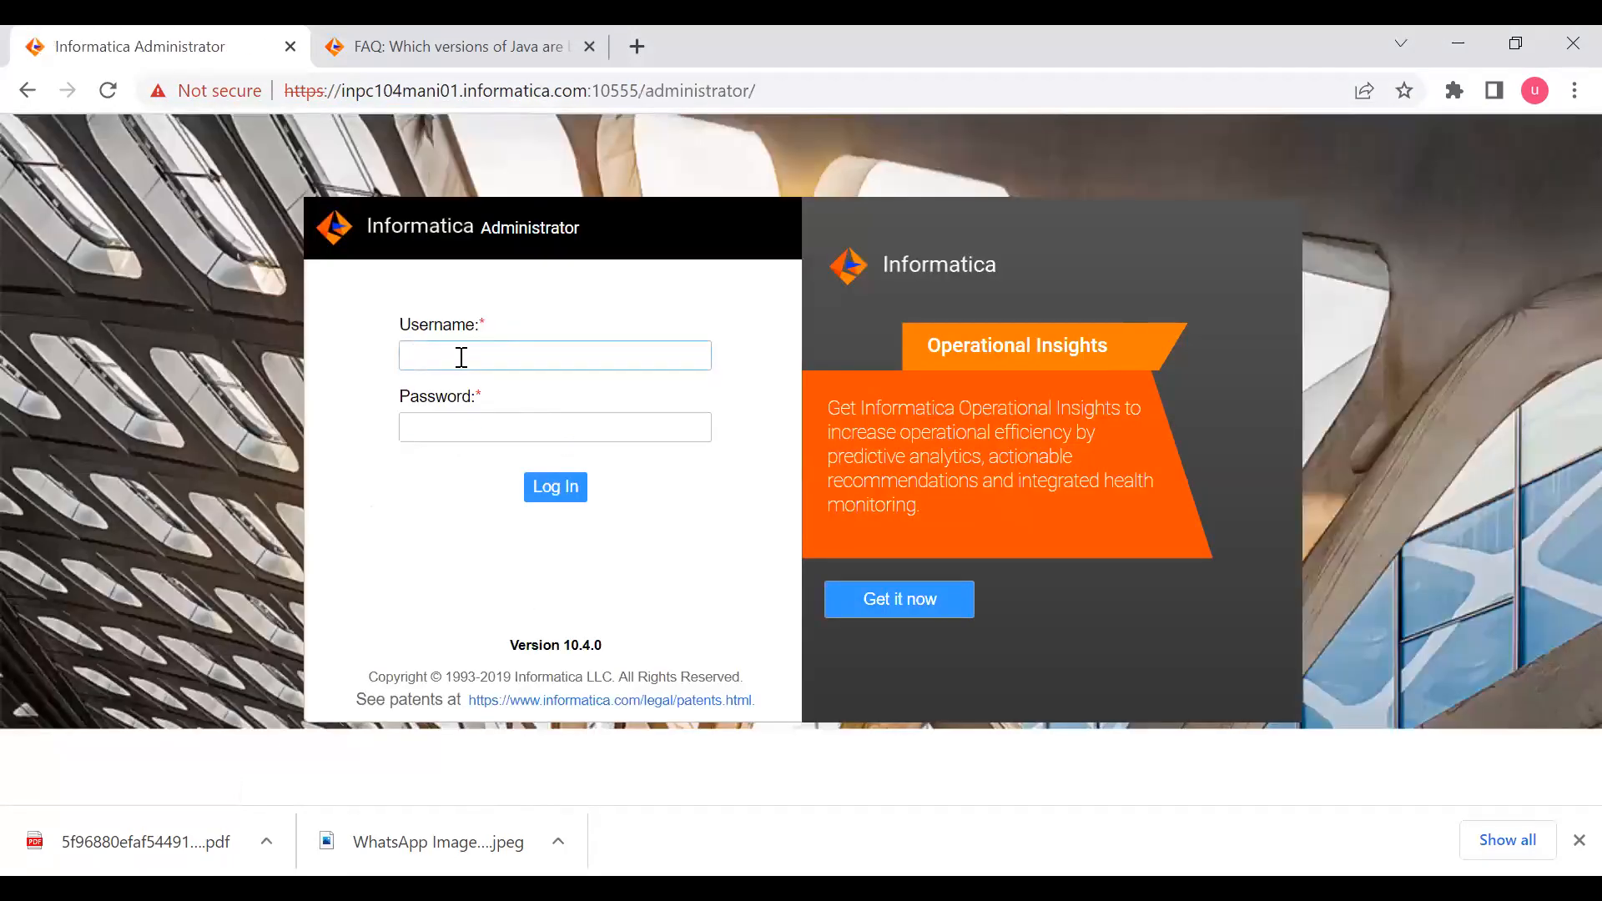
pyautogui.write('Administrator')
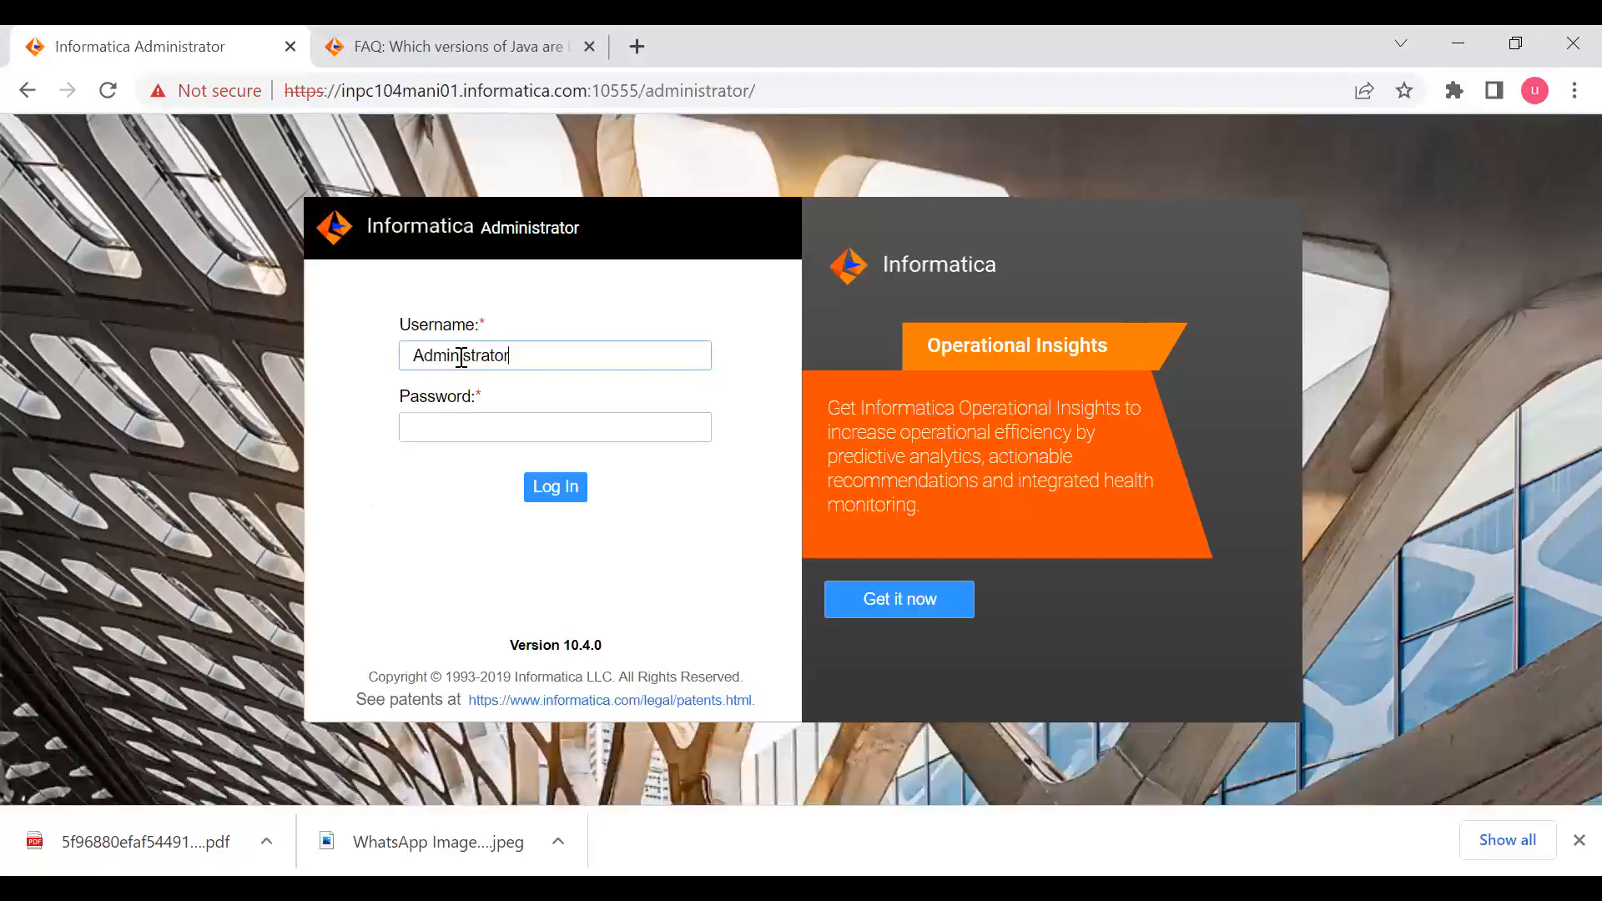
pyautogui.hotkey('ctrl', 'a')
pyautogui.click(477, 432)
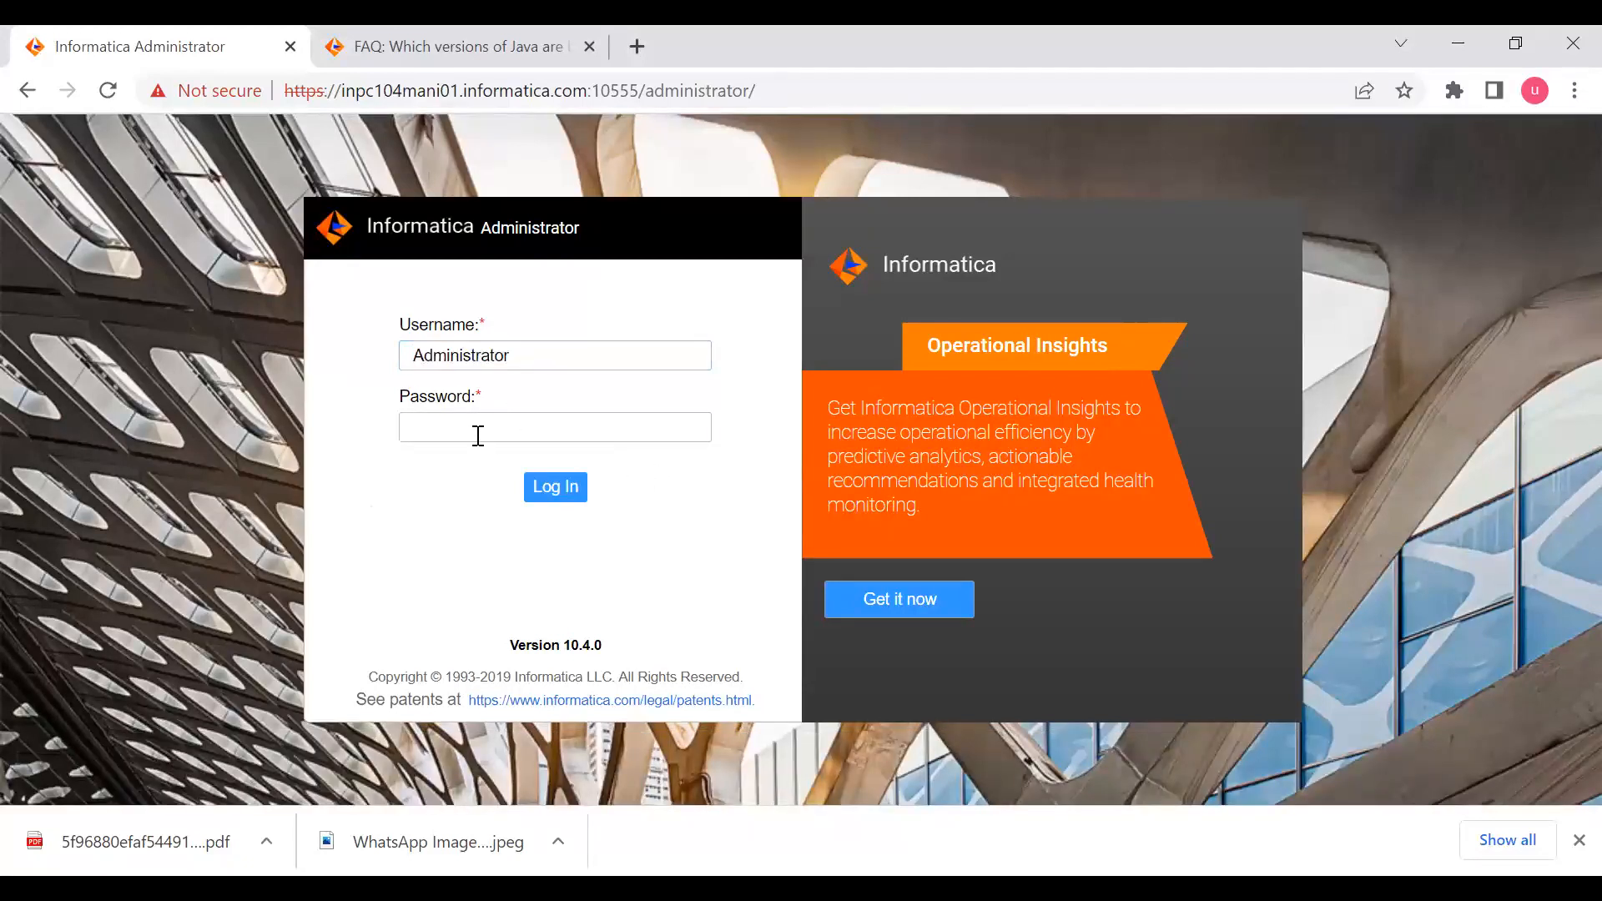
pyautogui.hotkey('ctrl', 'v')
pyautogui.click(551, 486)
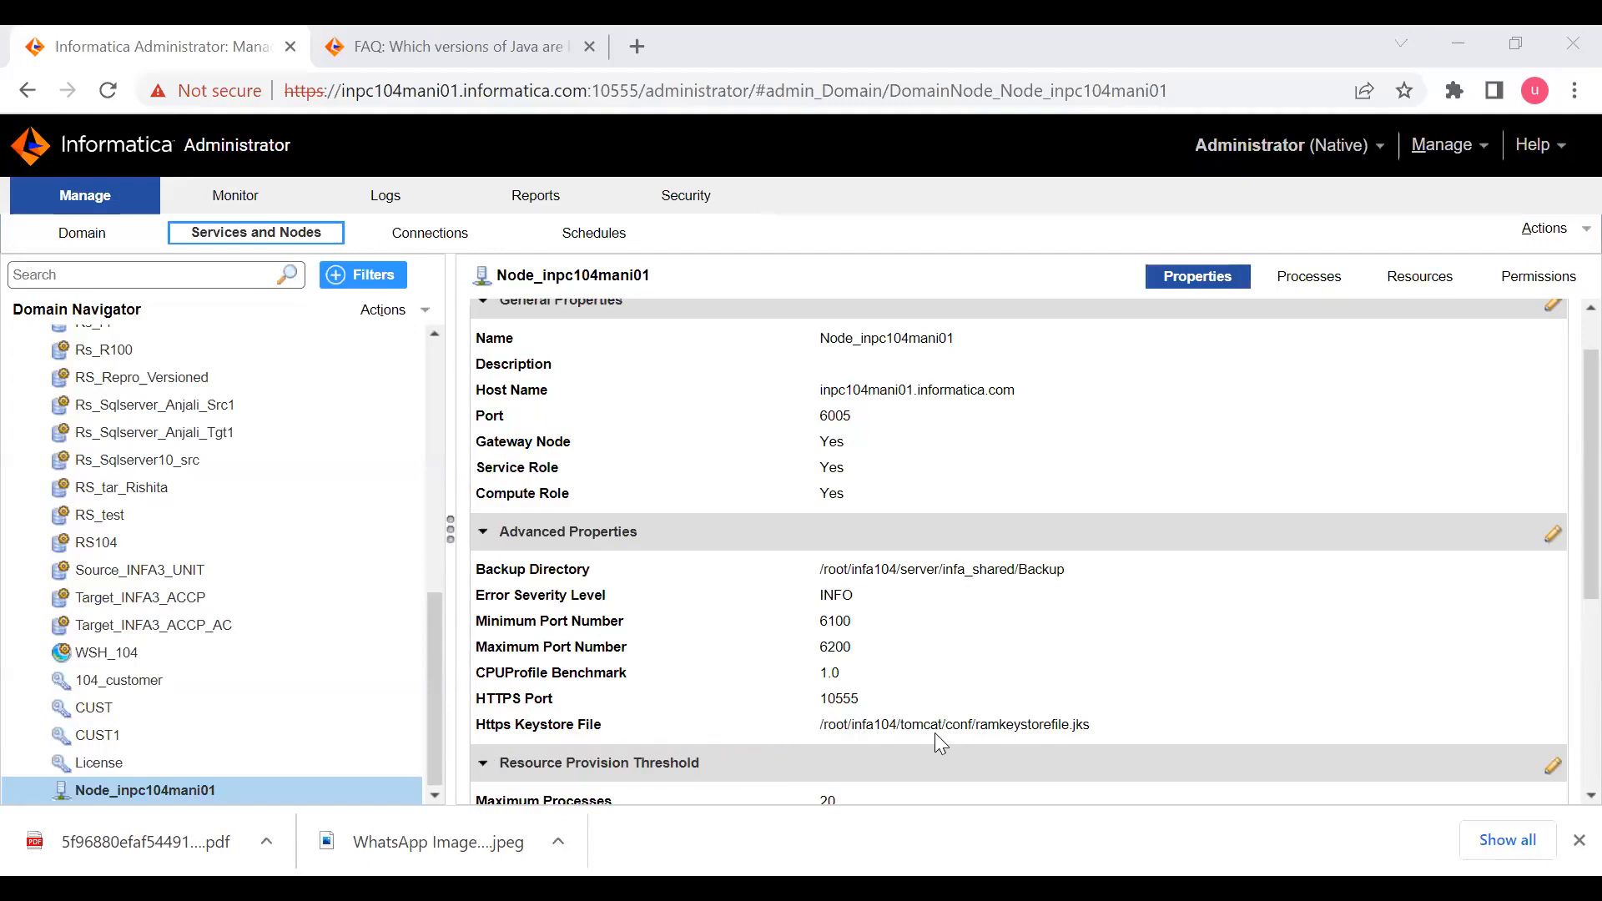
# - Select Domain_104 in the Domain Navigator and examine its database and gateway configuration properties
pyautogui.scroll(15, 204, 450)
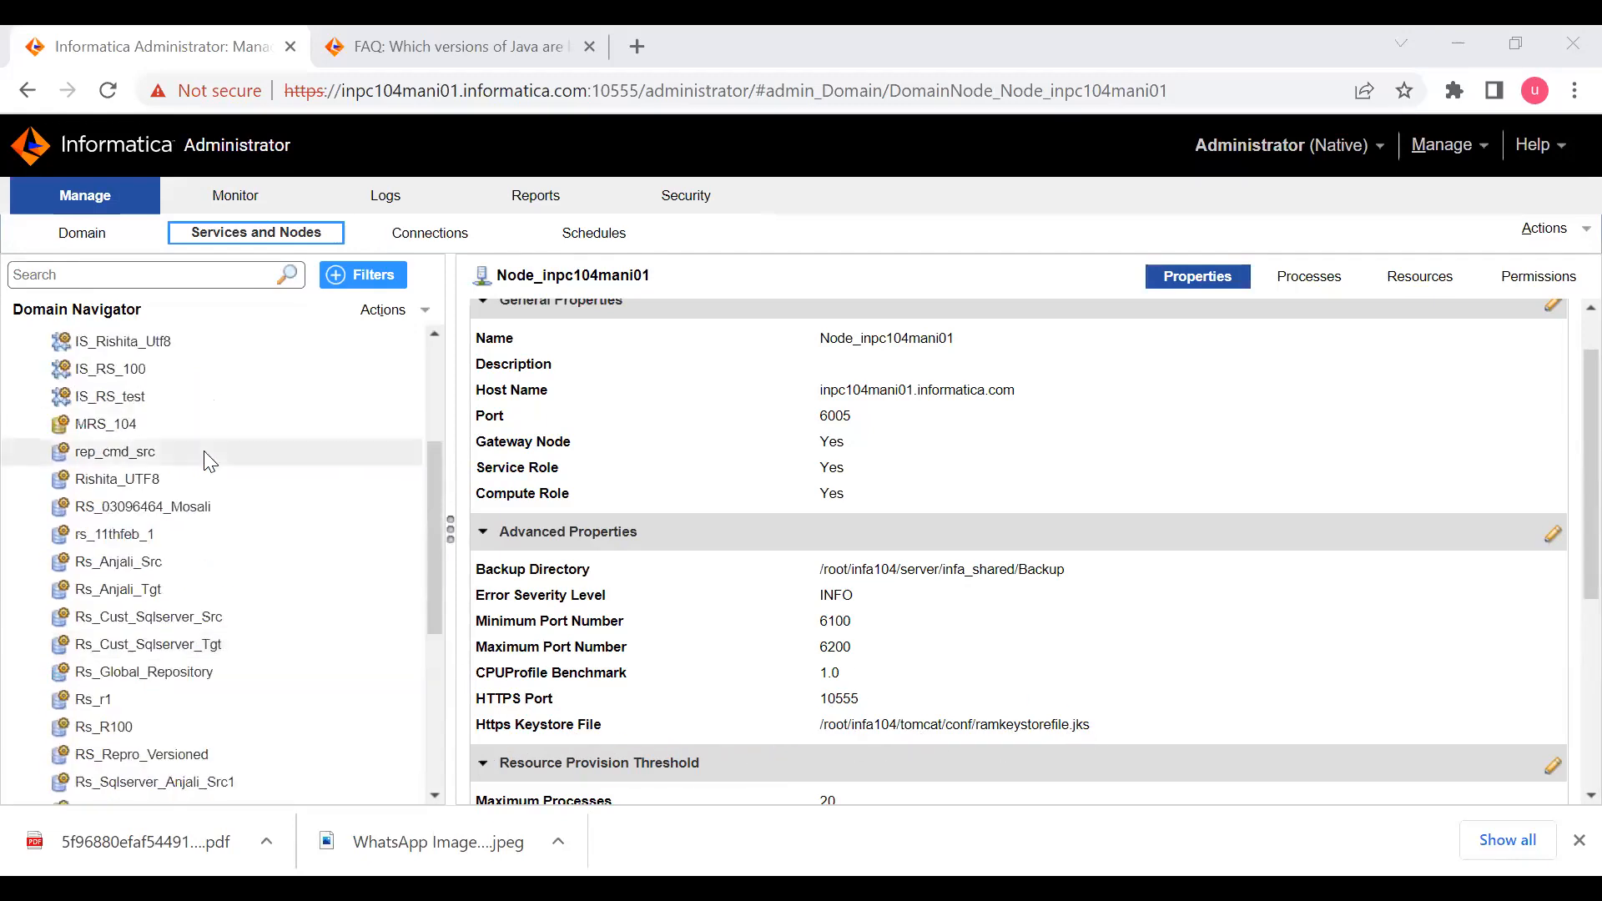
pyautogui.click(134, 332)
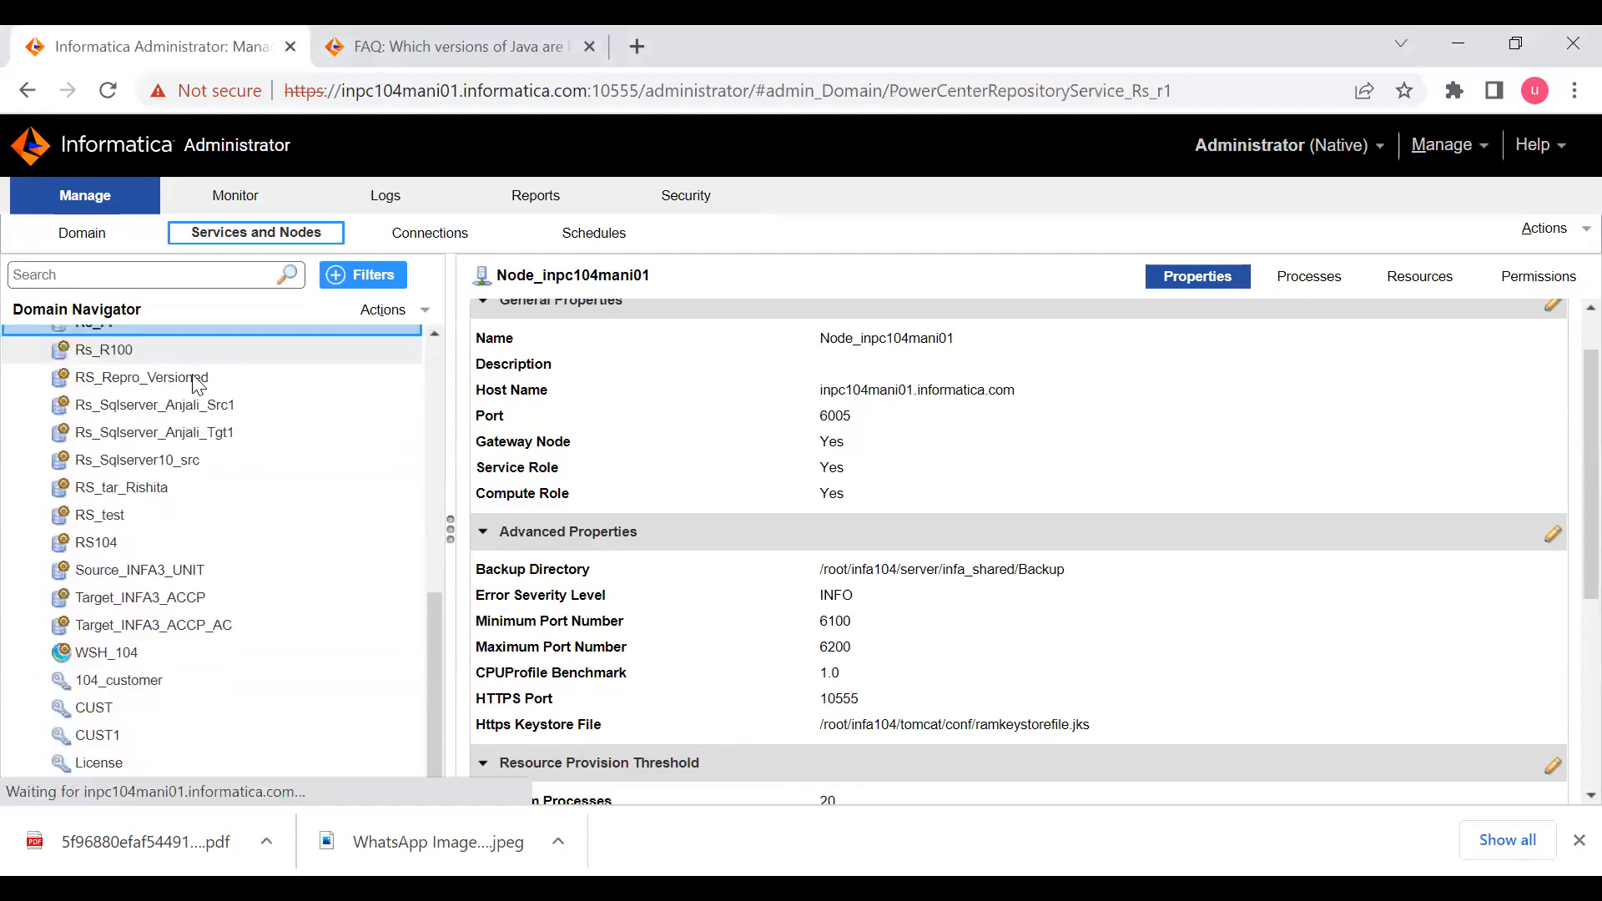
pyautogui.scroll(15, 322, 507)
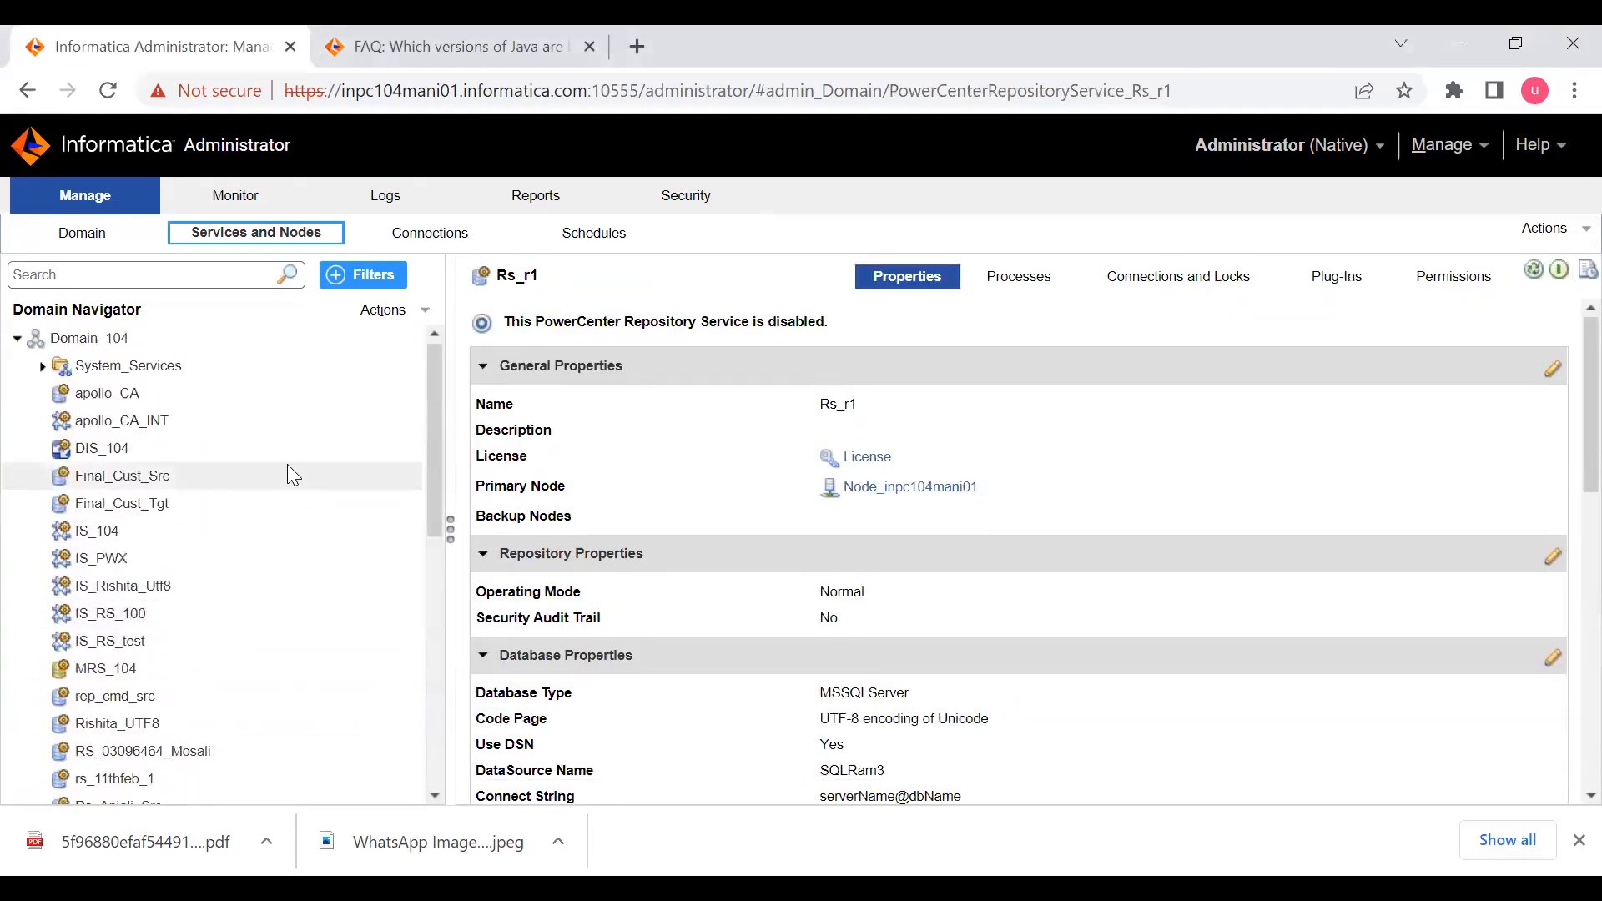
pyautogui.click(188, 341)
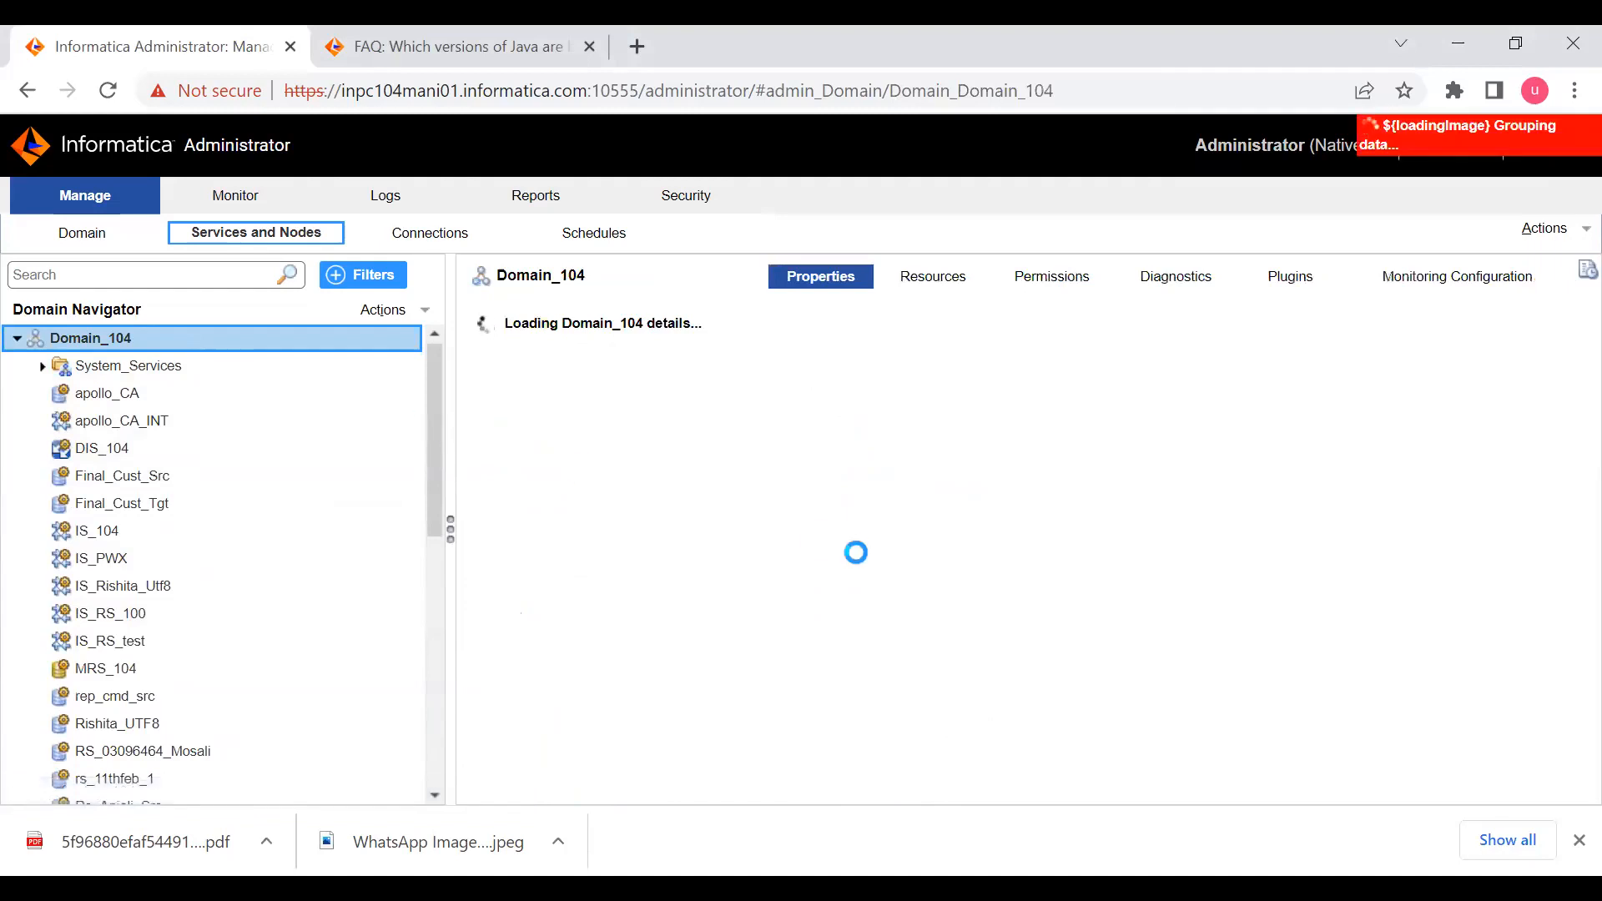
pyautogui.scroll(-3, 998, 505)
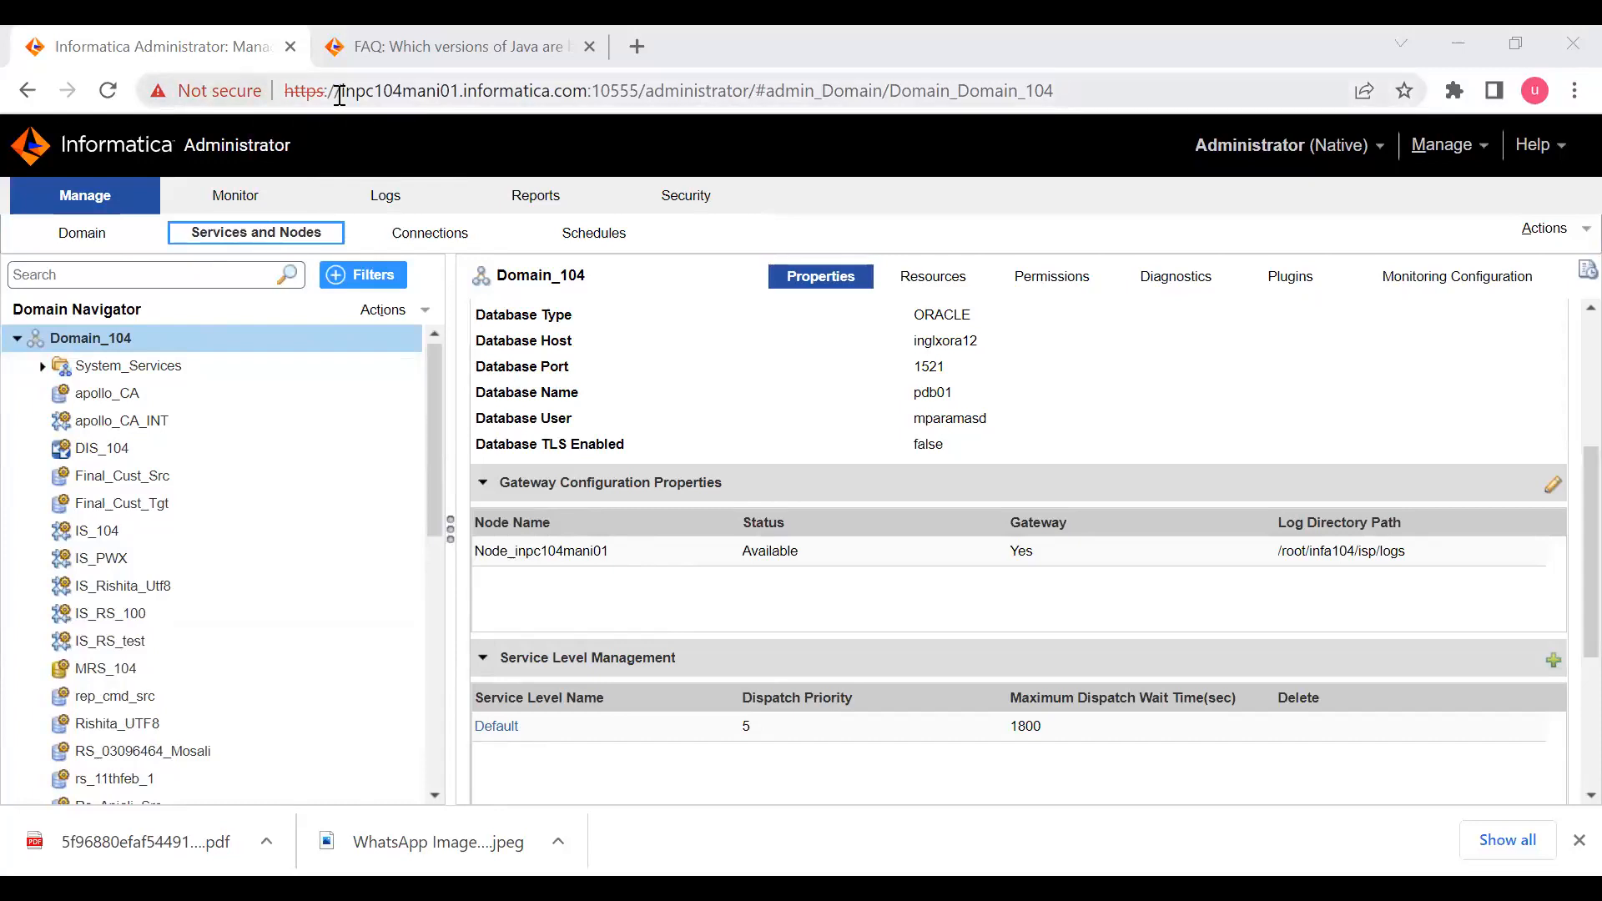
# - Highlight the host name in the site address and inspect the site certificate's general information, certification path and details
pyautogui.moveTo(340, 96); pyautogui.dragTo(595, 95)
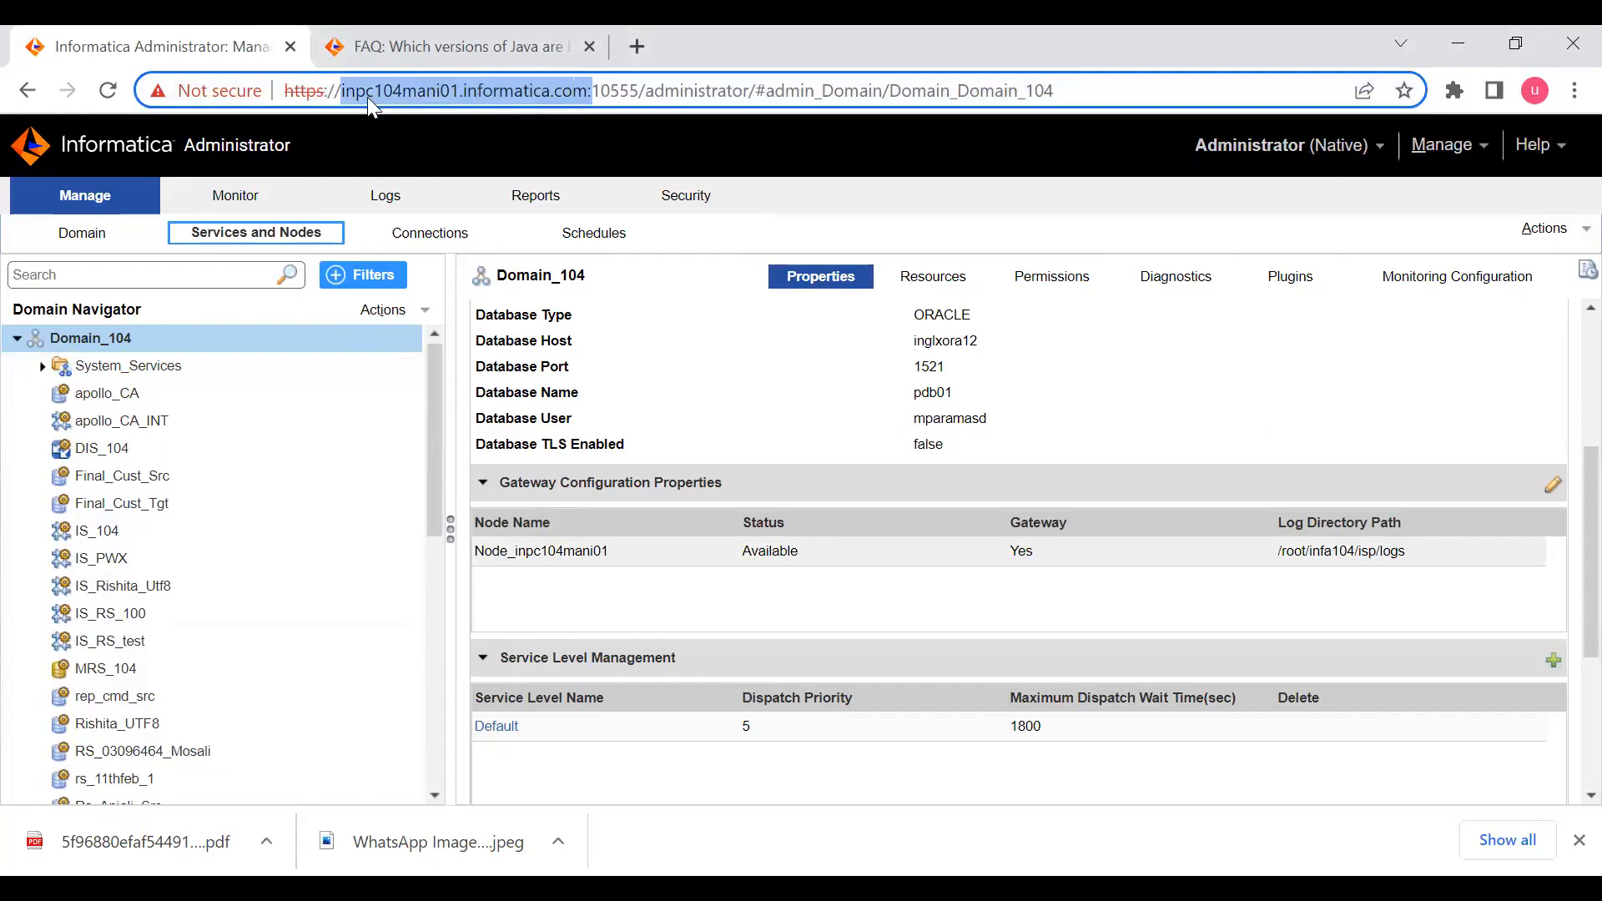
pyautogui.click(179, 96)
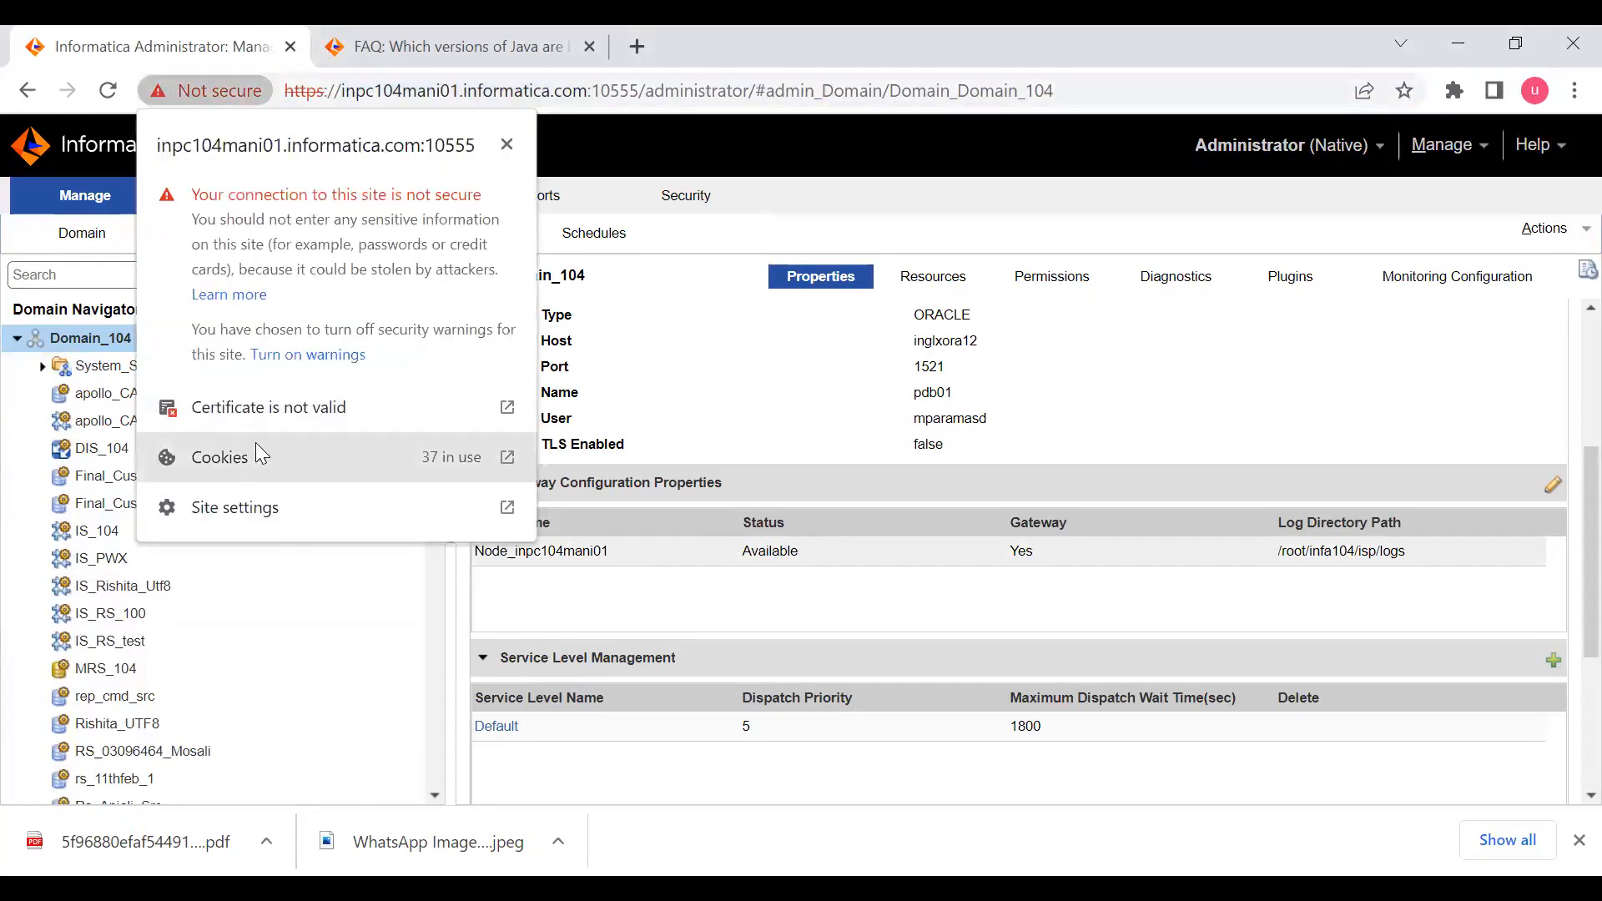
pyautogui.click(307, 400)
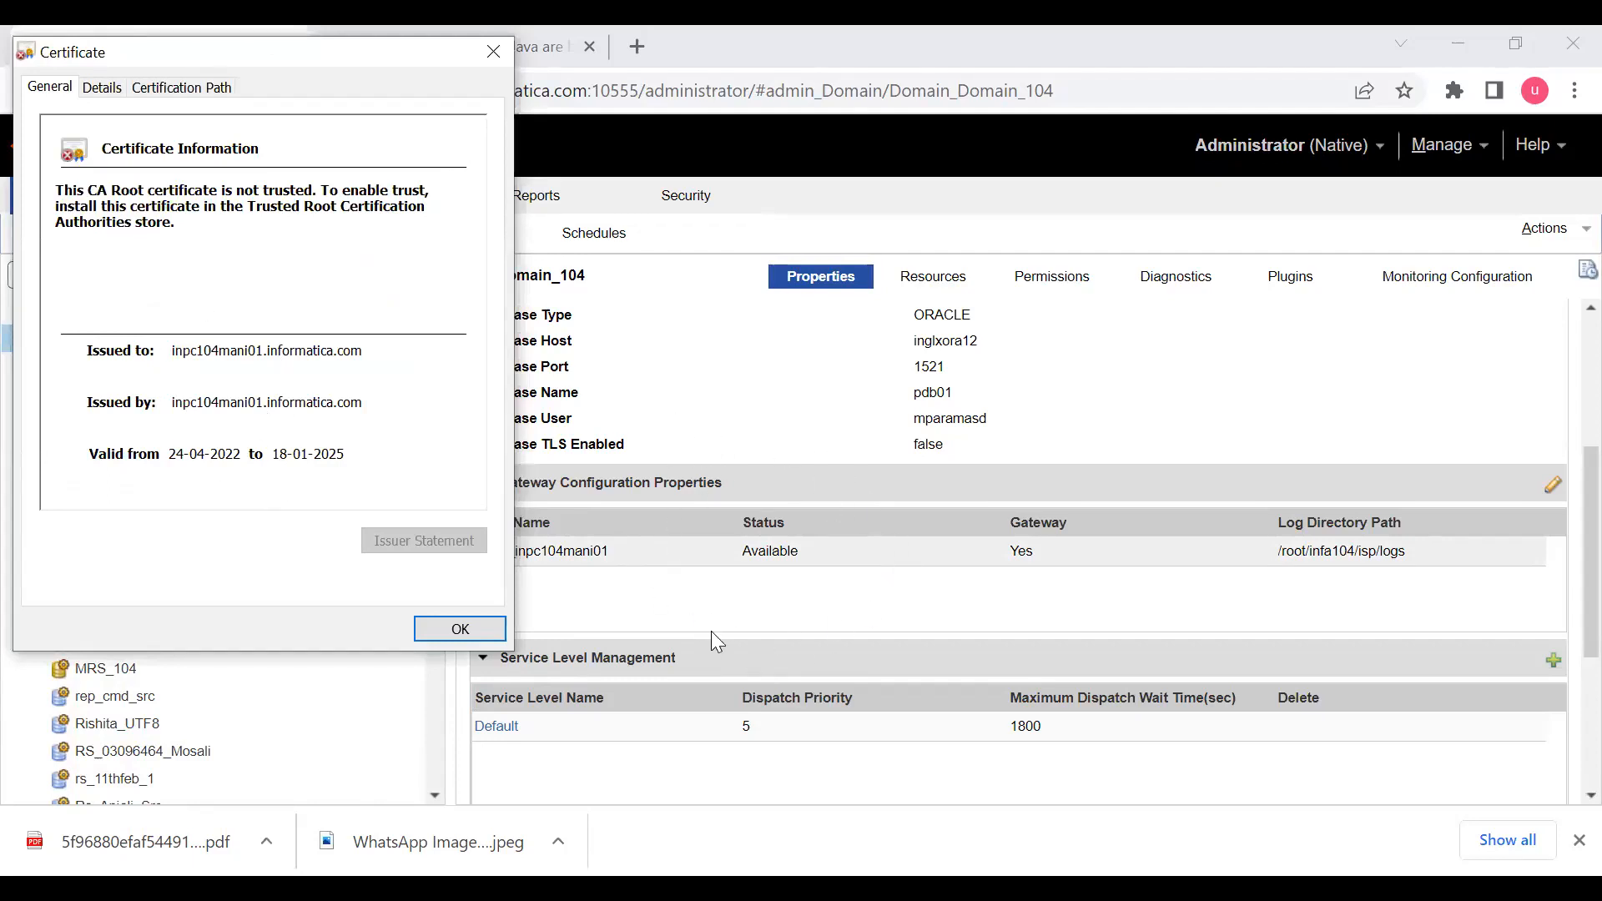
pyautogui.click(156, 92)
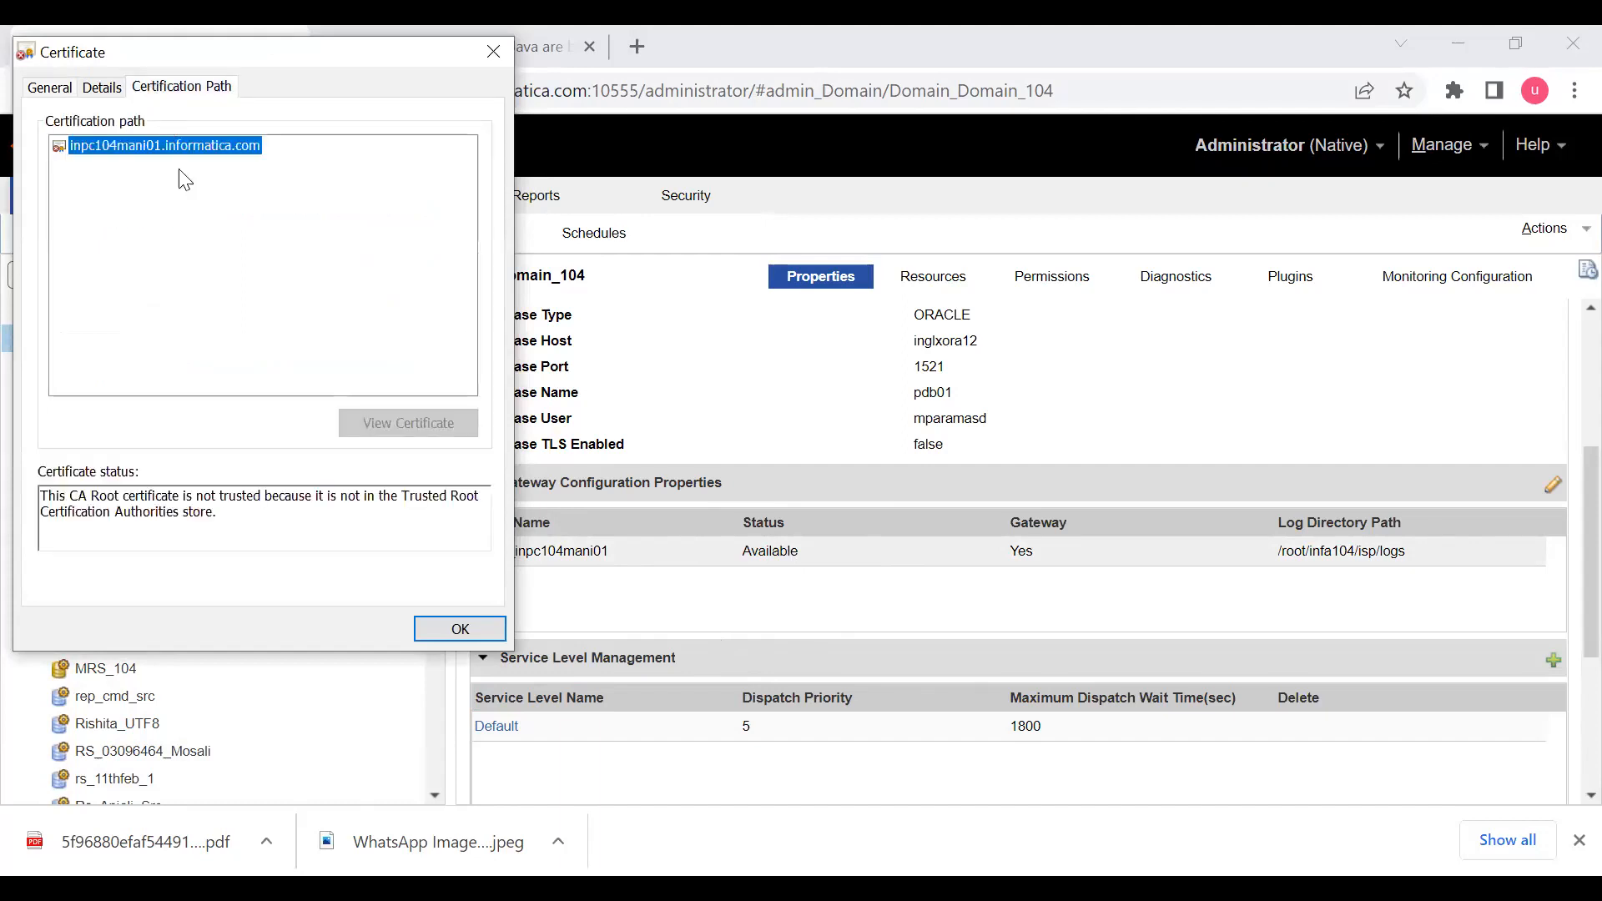
pyautogui.click(97, 89)
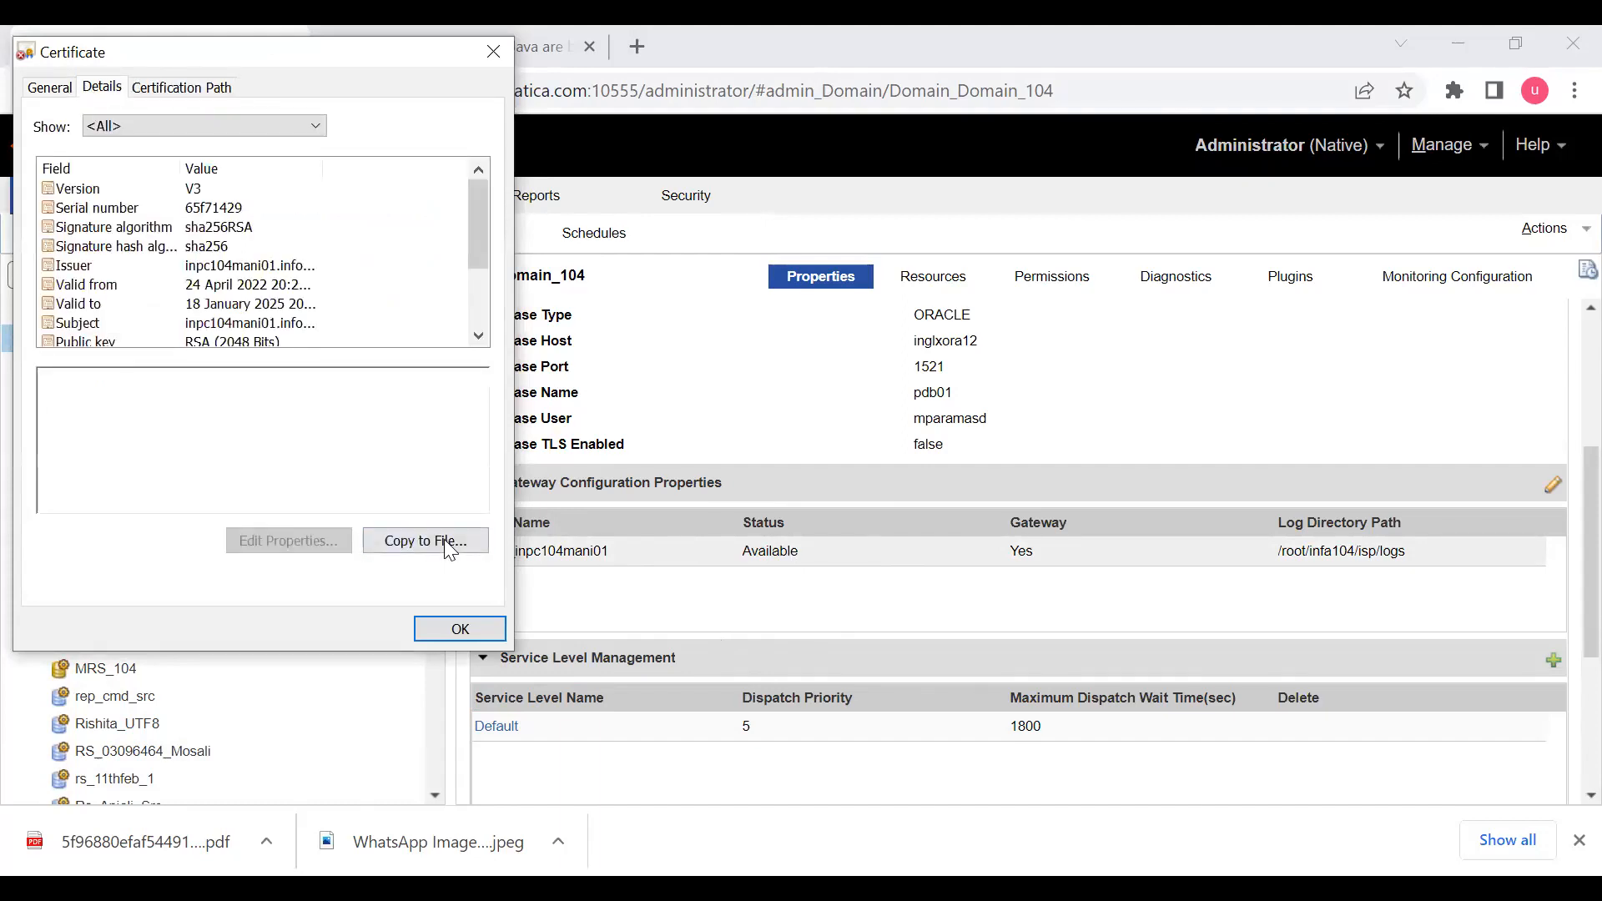
# - Start exporting the site certificate to a file in Base-64 encoded X.509 (.CER) format
pyautogui.click(417, 539)
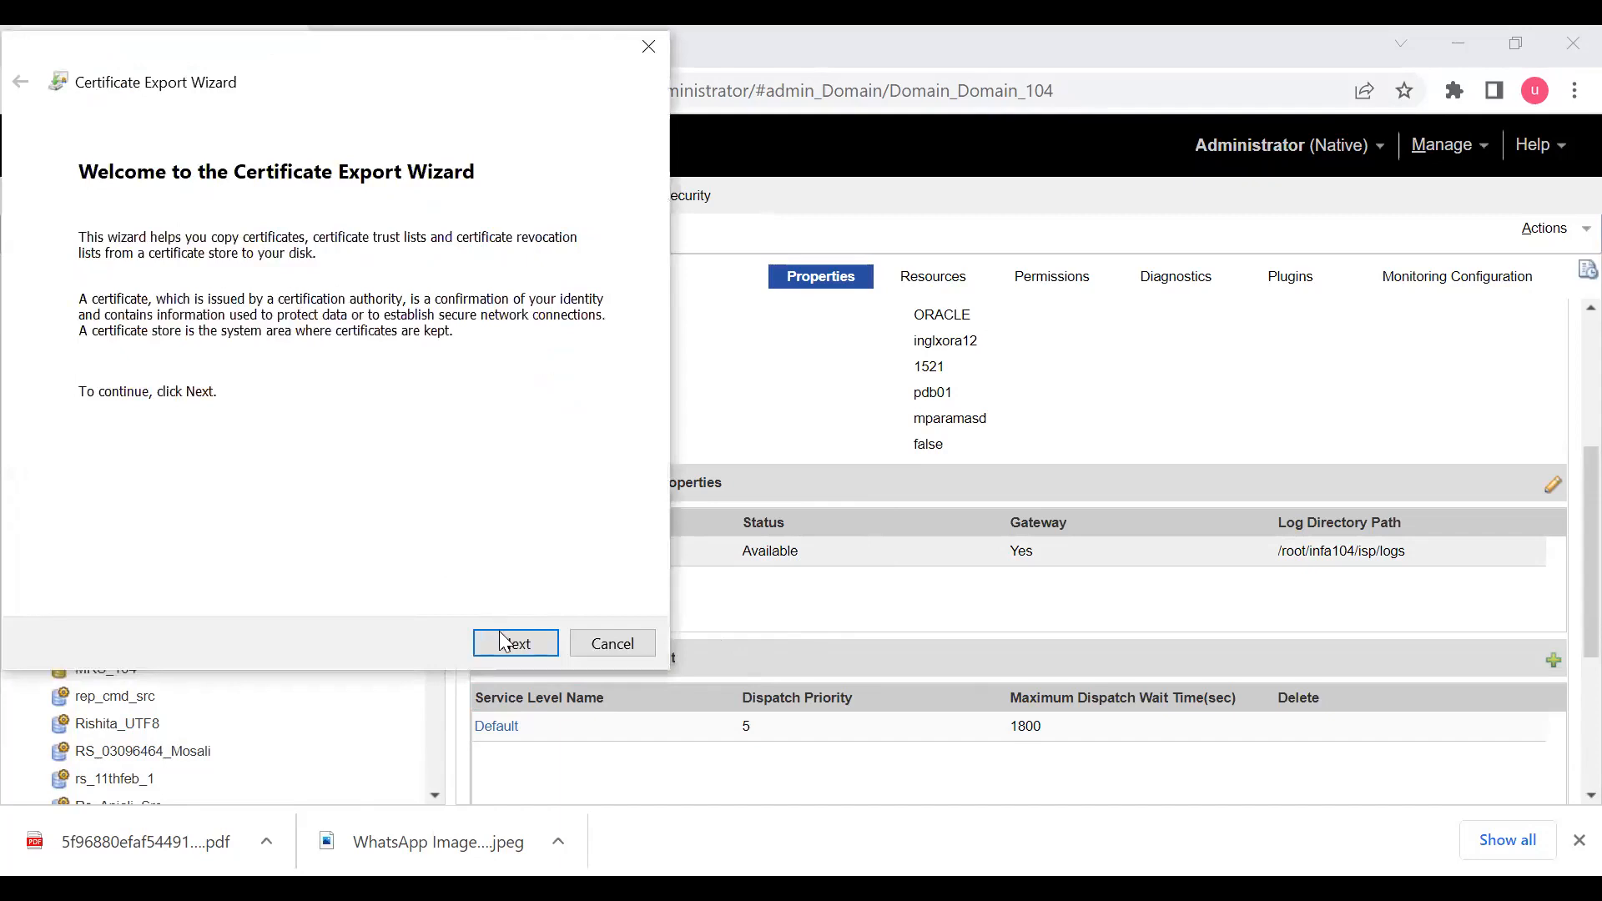
pyautogui.click(515, 644)
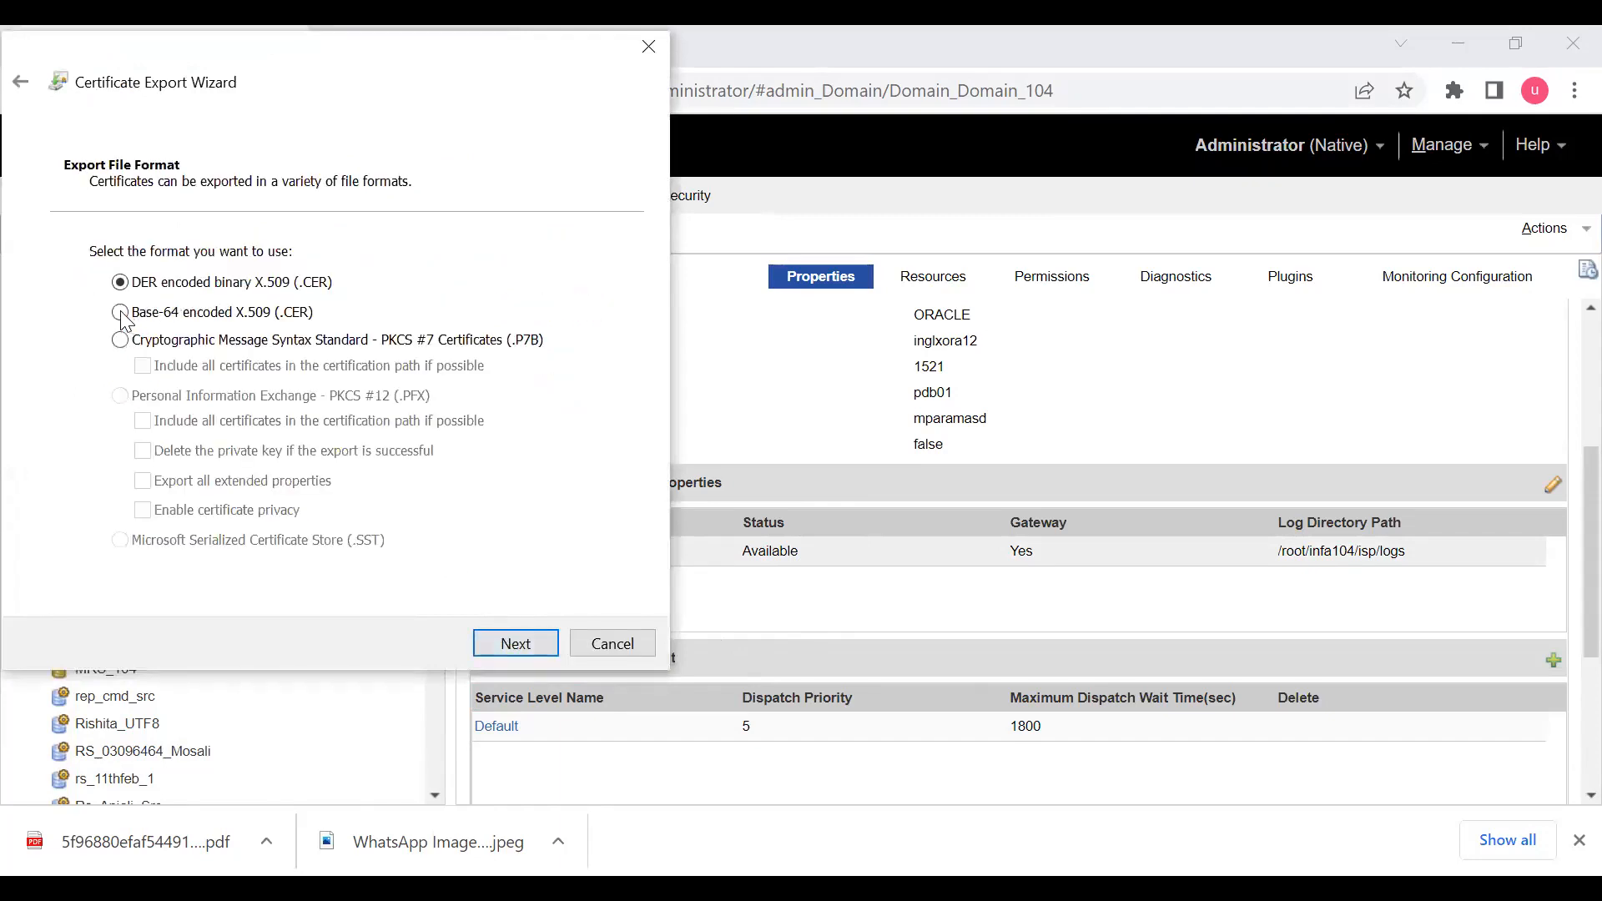
pyautogui.click(123, 314)
pyautogui.click(516, 644)
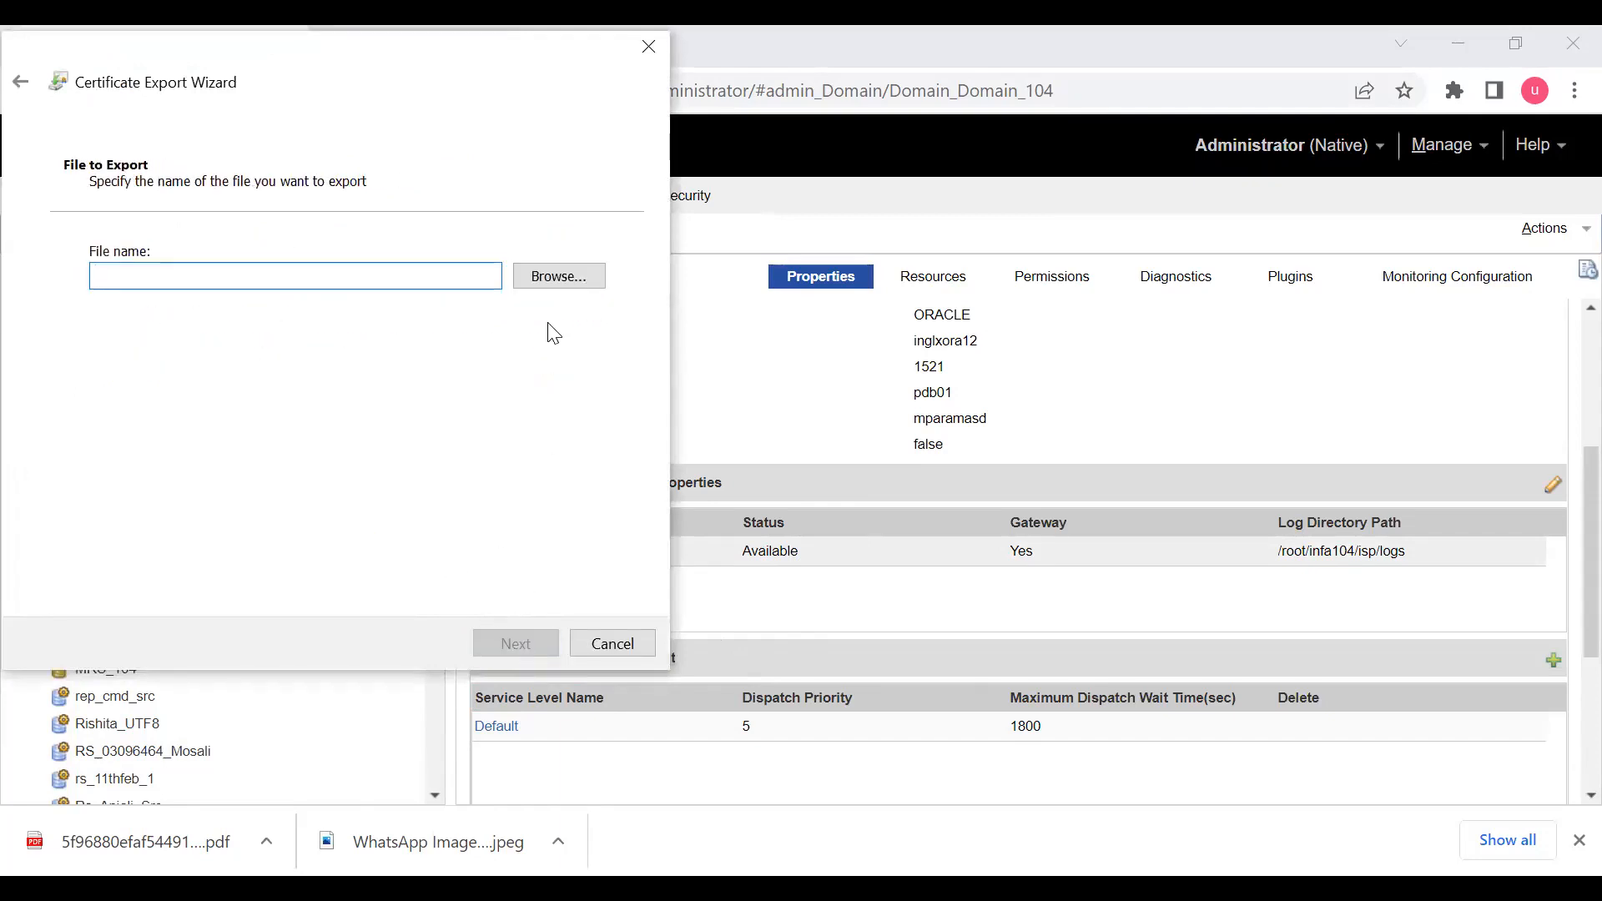
# - Save the exported certificate as ram_24th_final_mani.cer in the Documents folder and complete the export wizard
pyautogui.click(528, 285)
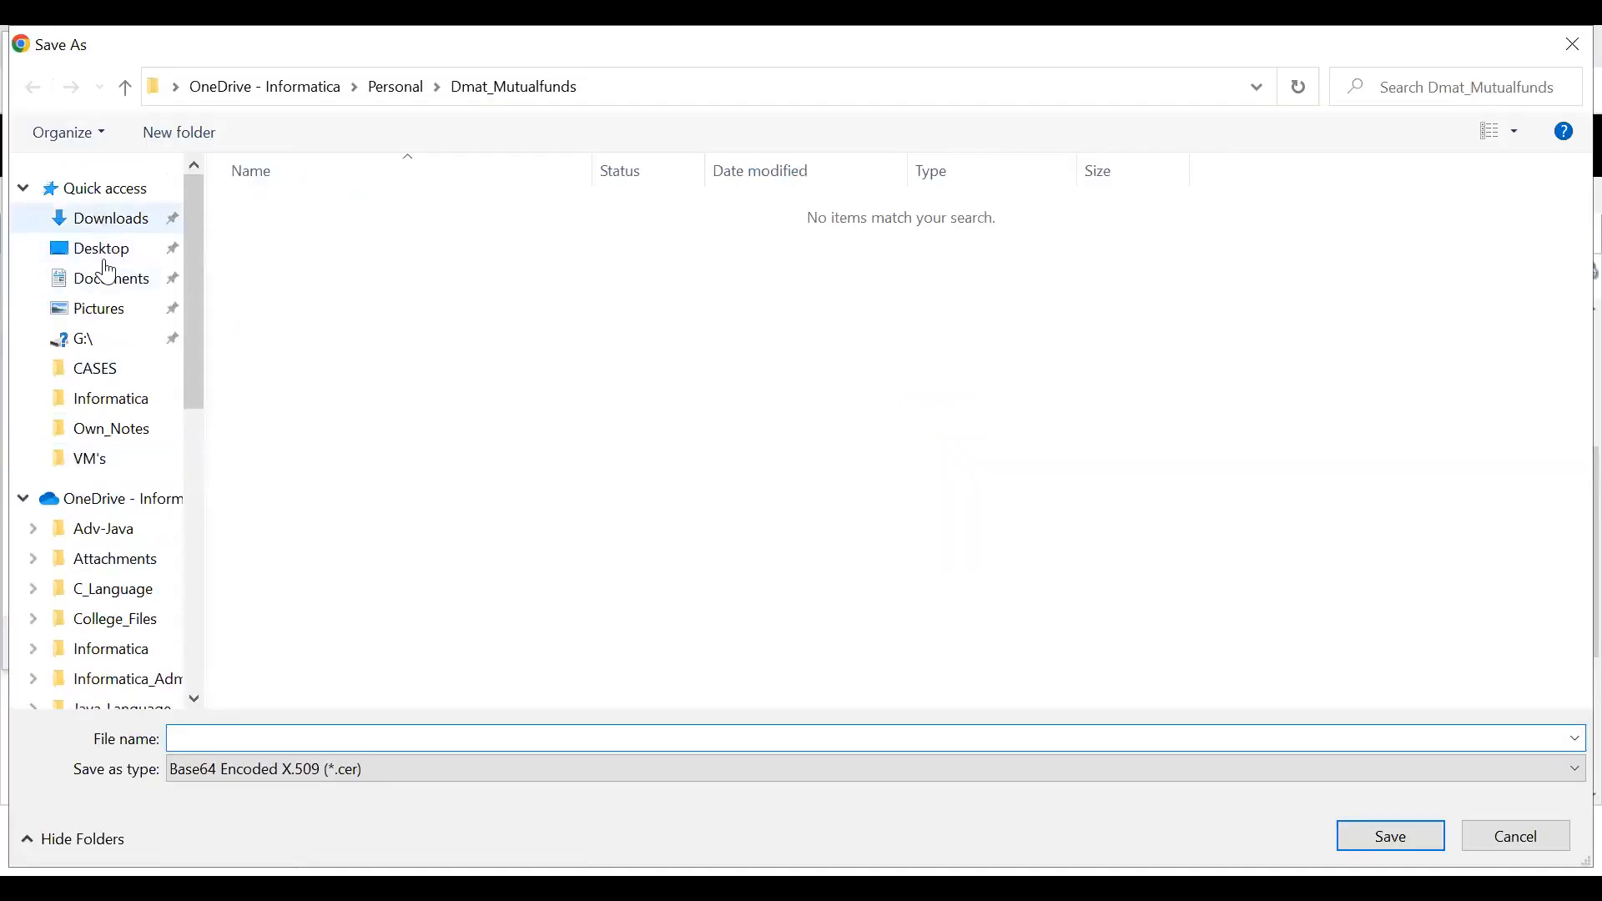
pyautogui.scroll(-2, 116, 592)
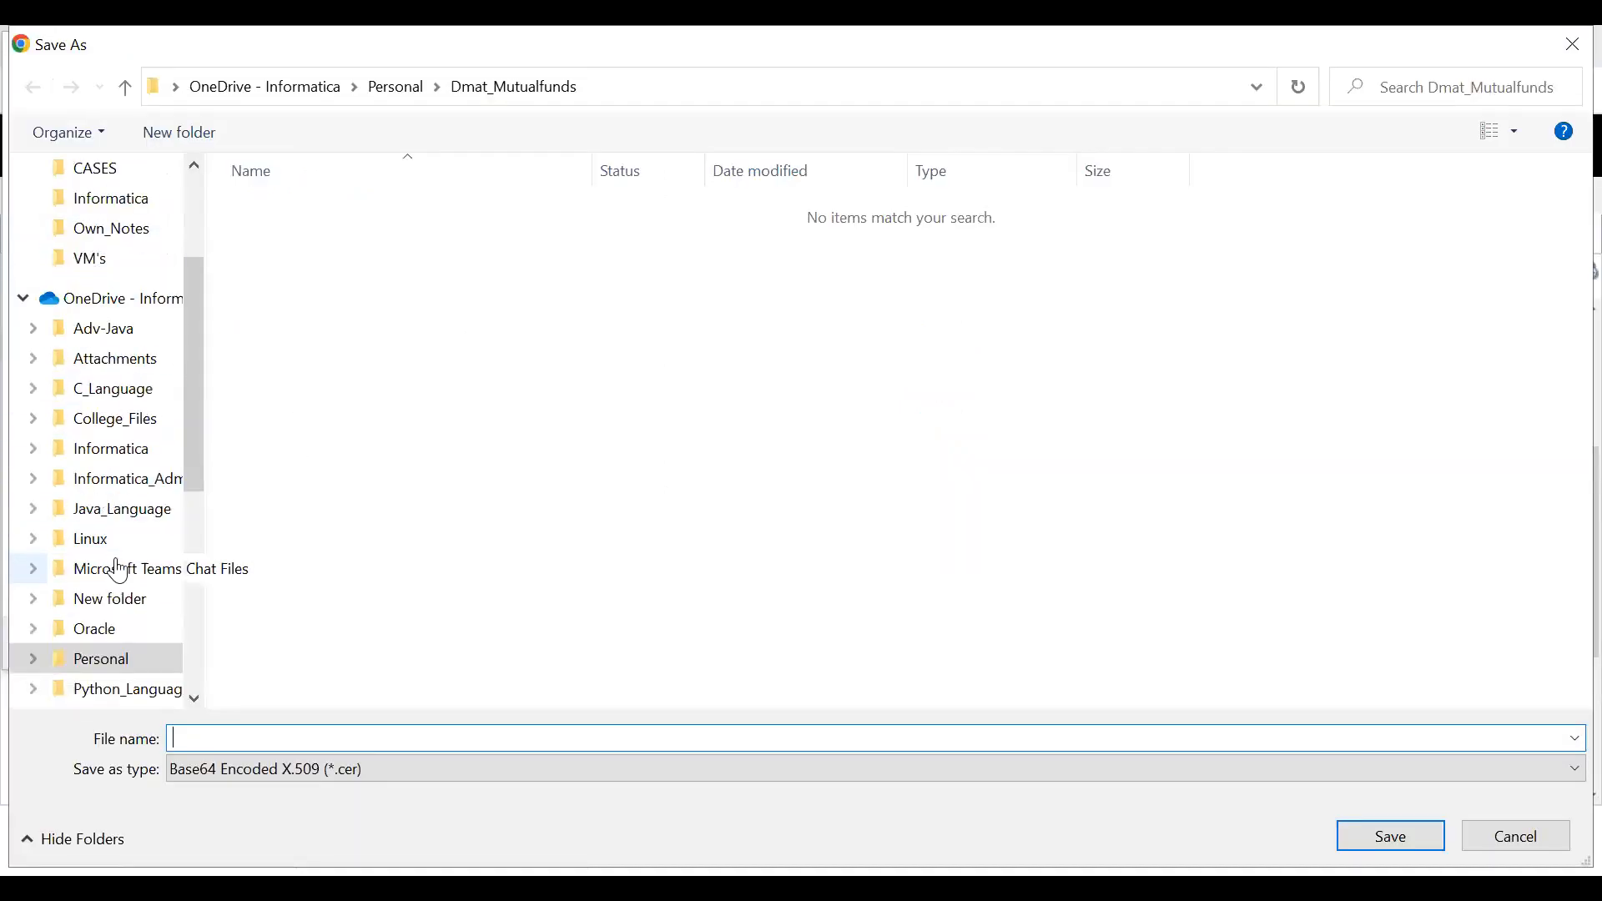
pyautogui.scroll(2, 118, 572)
pyautogui.click(116, 294)
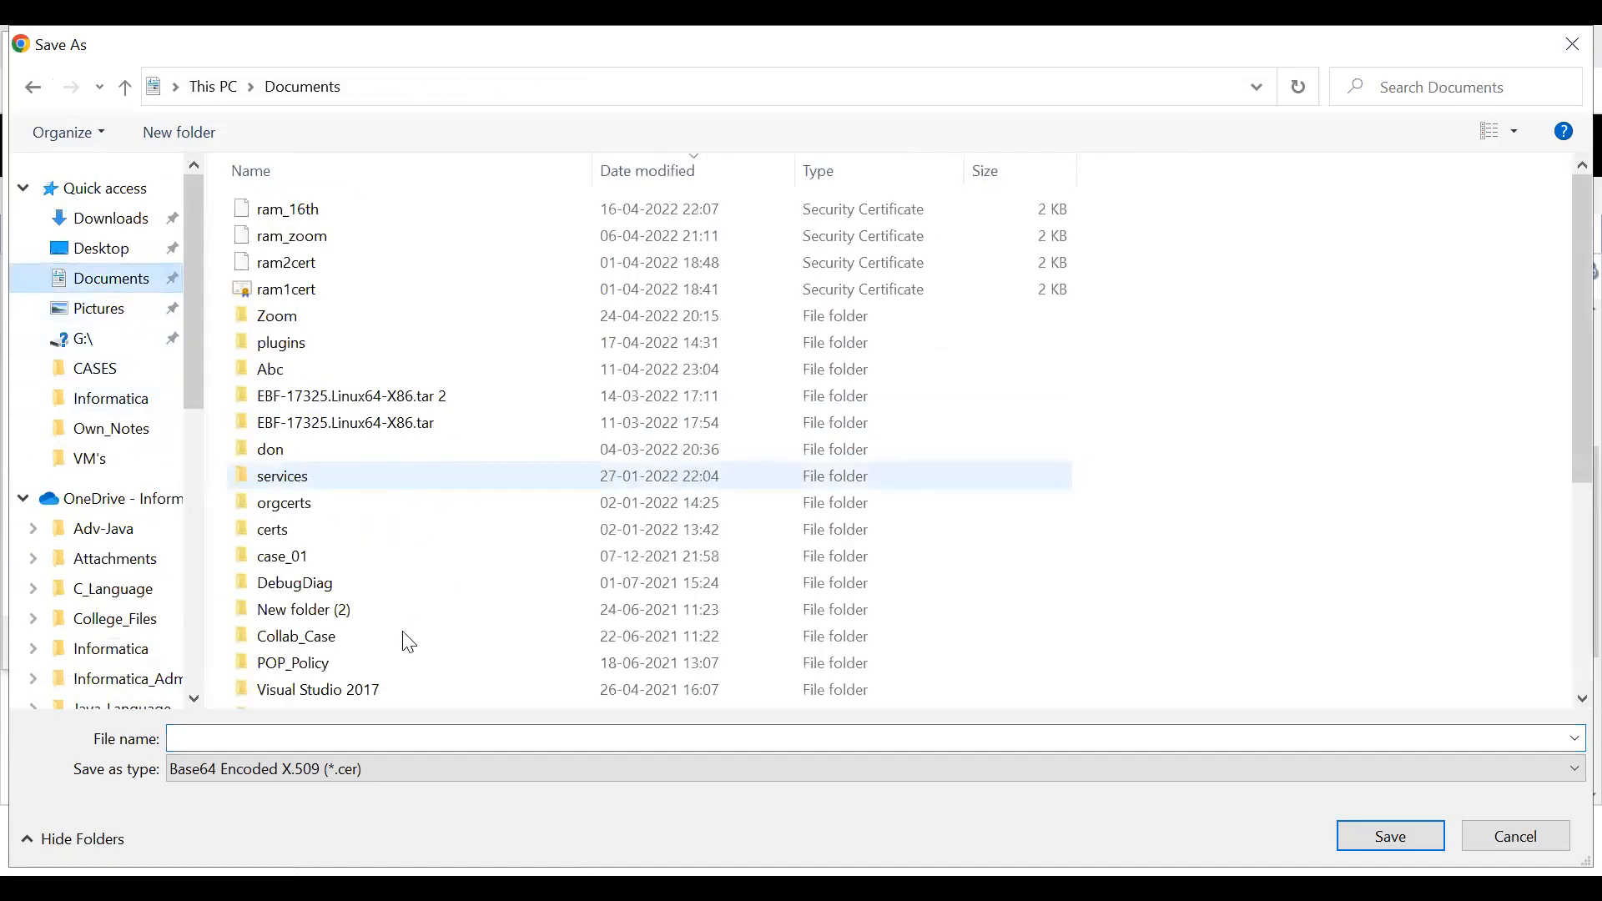
pyautogui.click(298, 740)
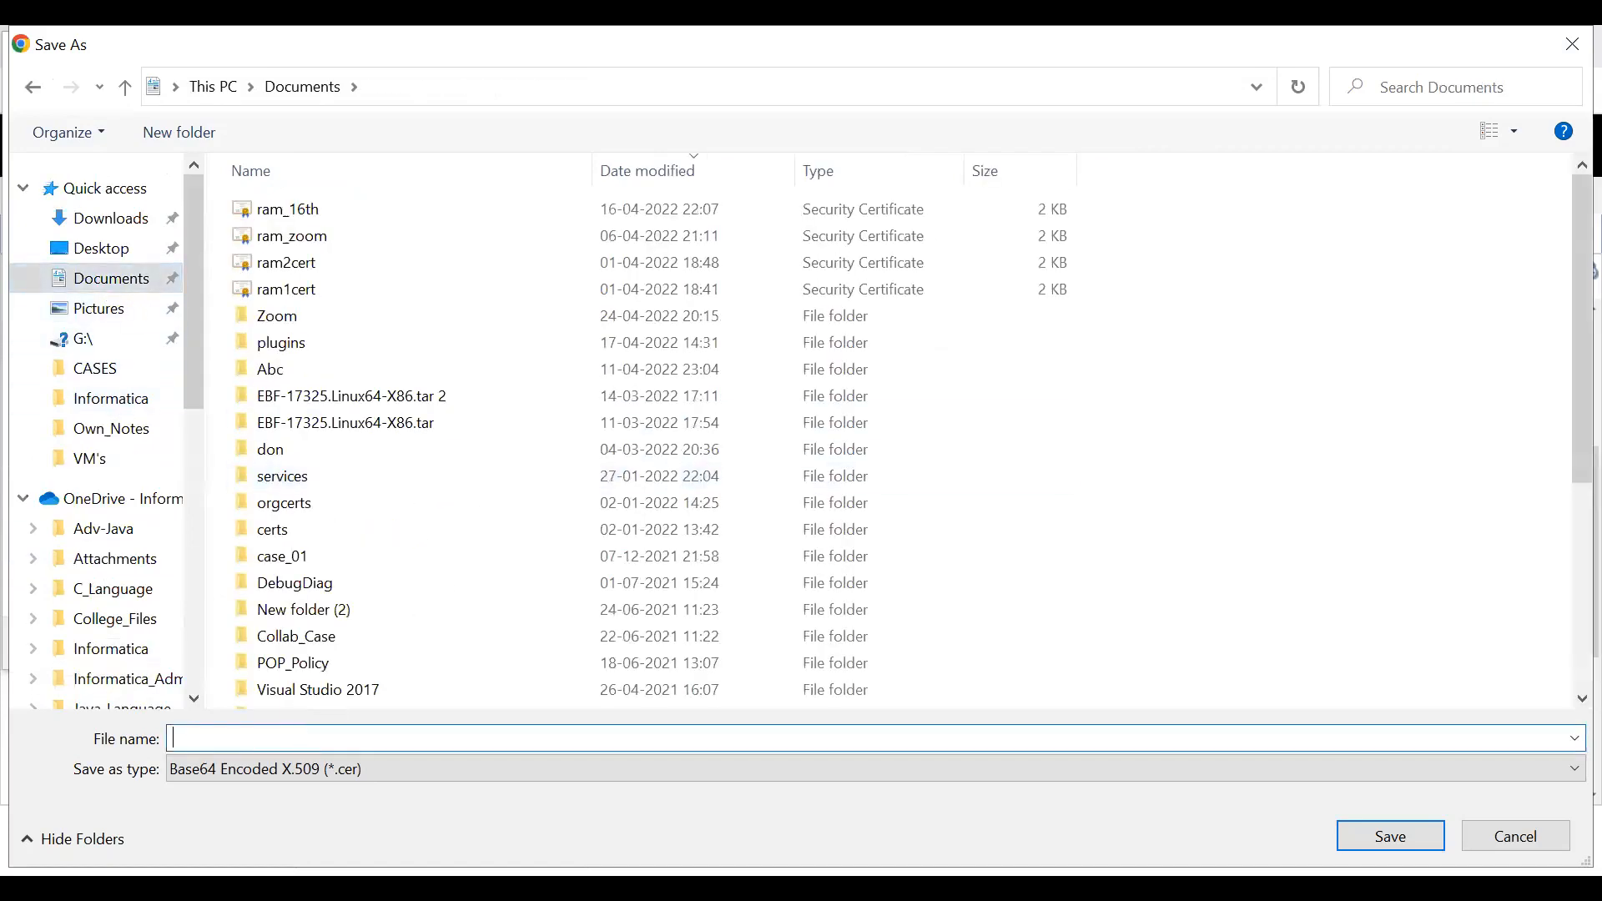
pyautogui.write('ram_')
pyautogui.write('24th_final')
pyautogui.write('_mn')
pyautogui.write('ni')
pyautogui.press('Return')
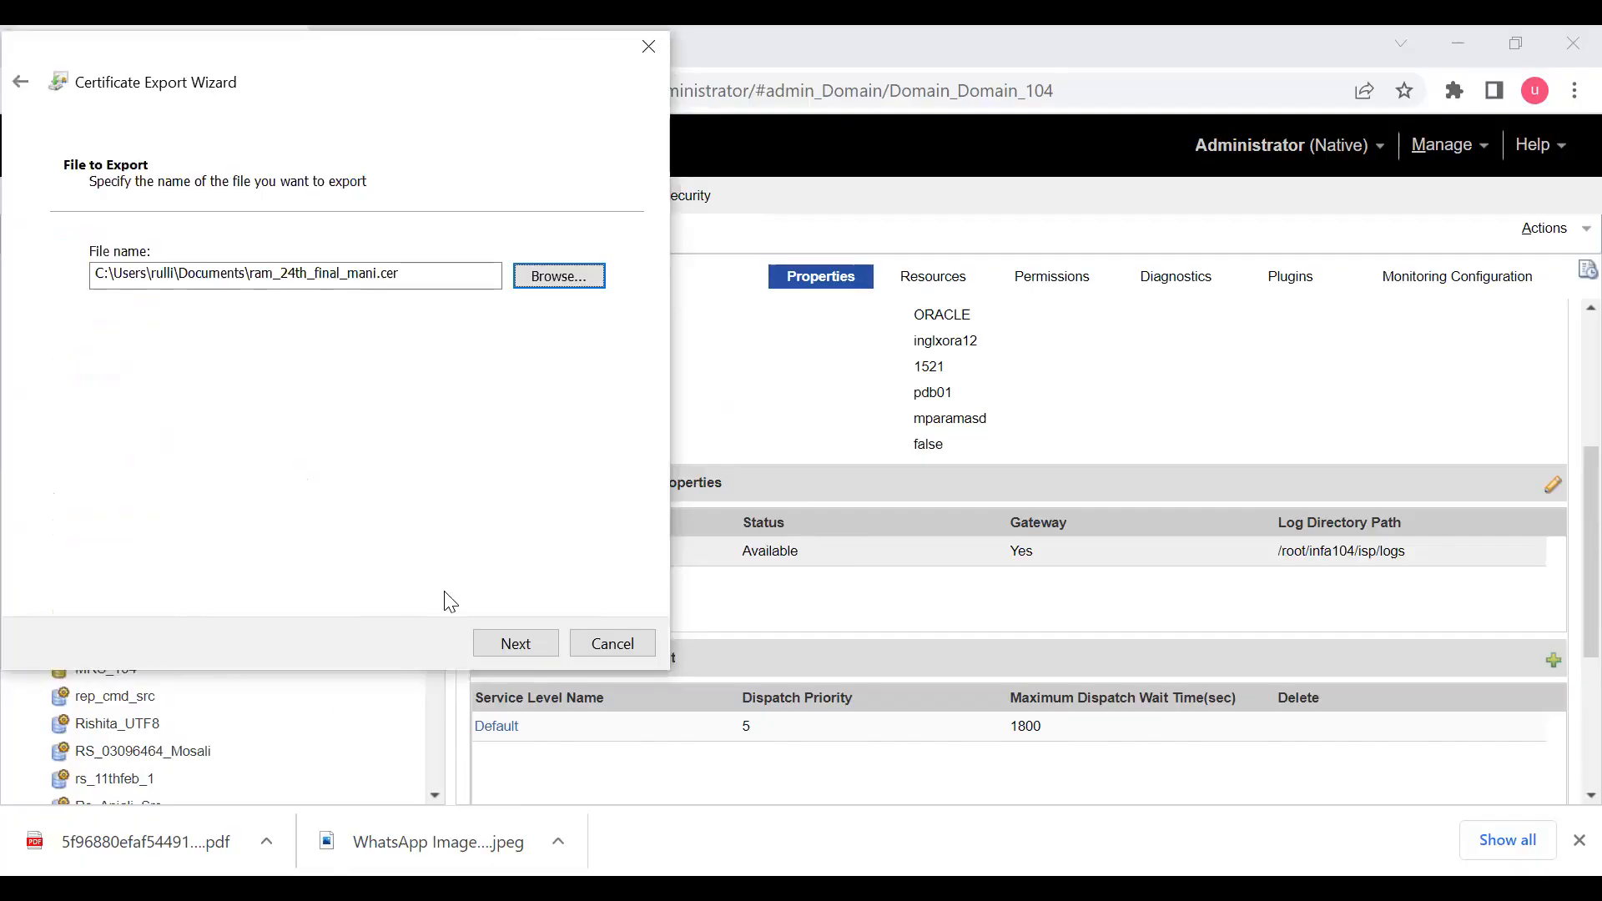
pyautogui.click(532, 644)
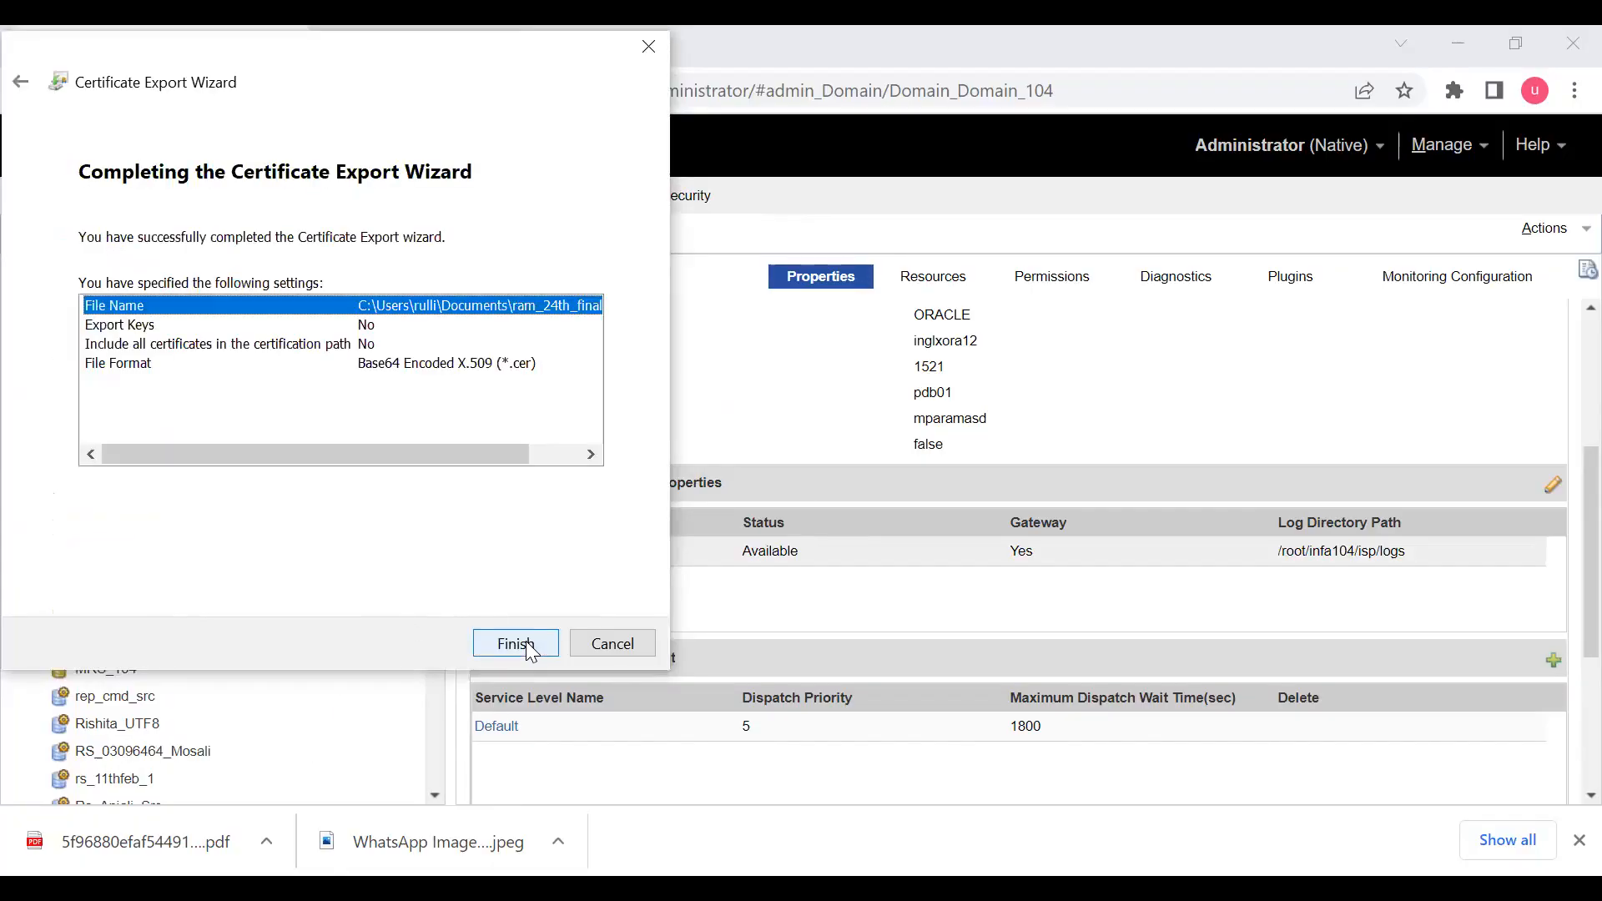
pyautogui.click(528, 645)
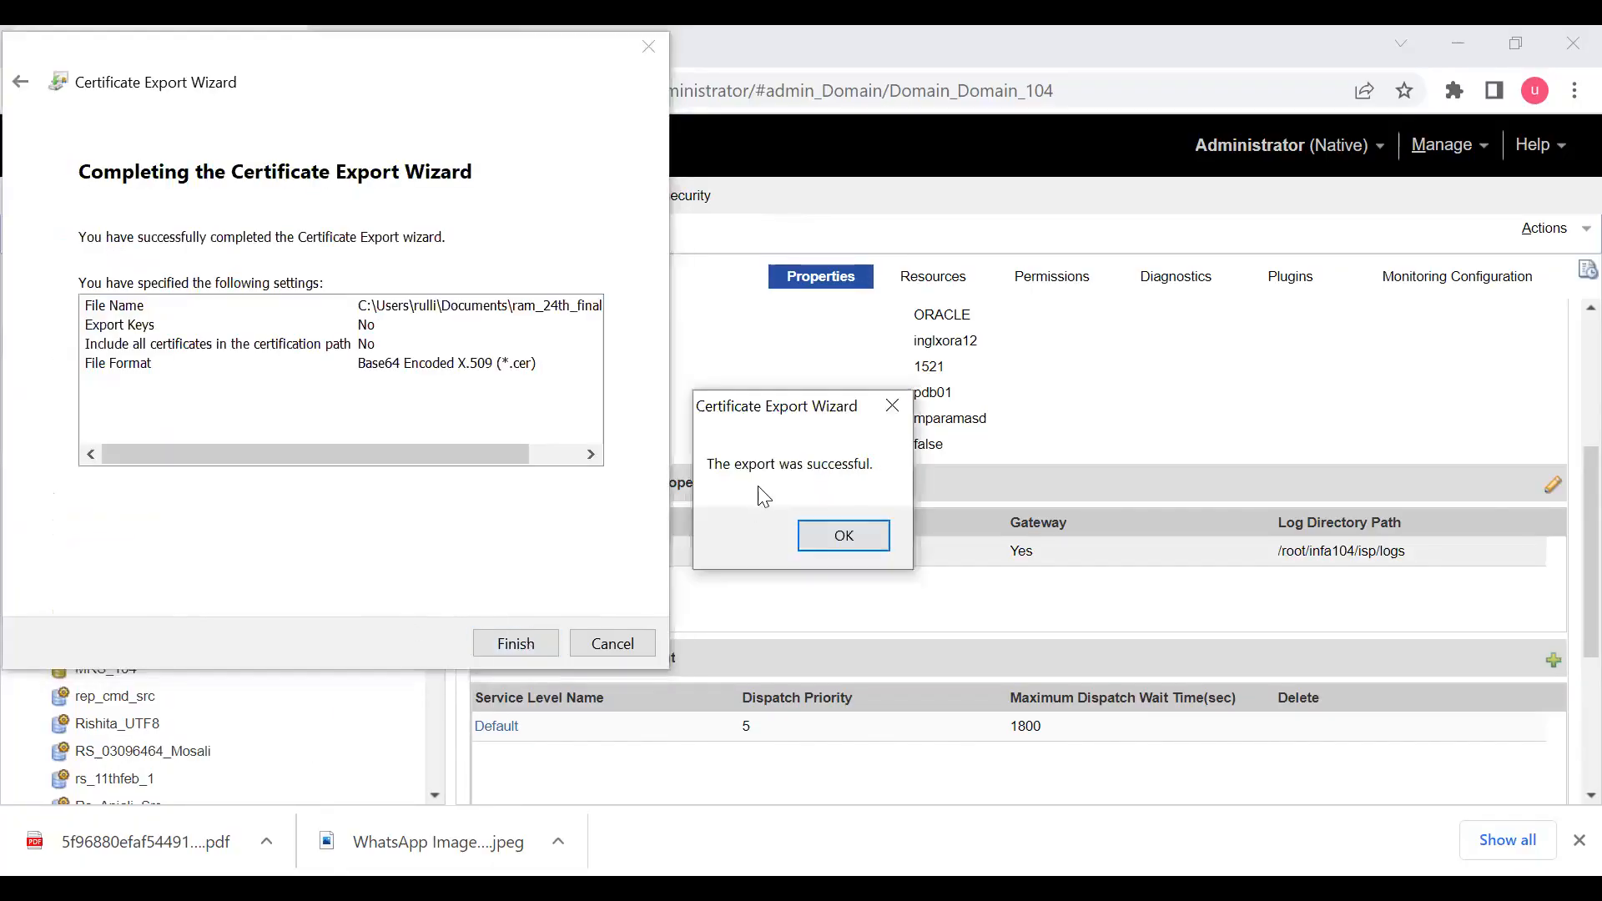
pyautogui.click(848, 536)
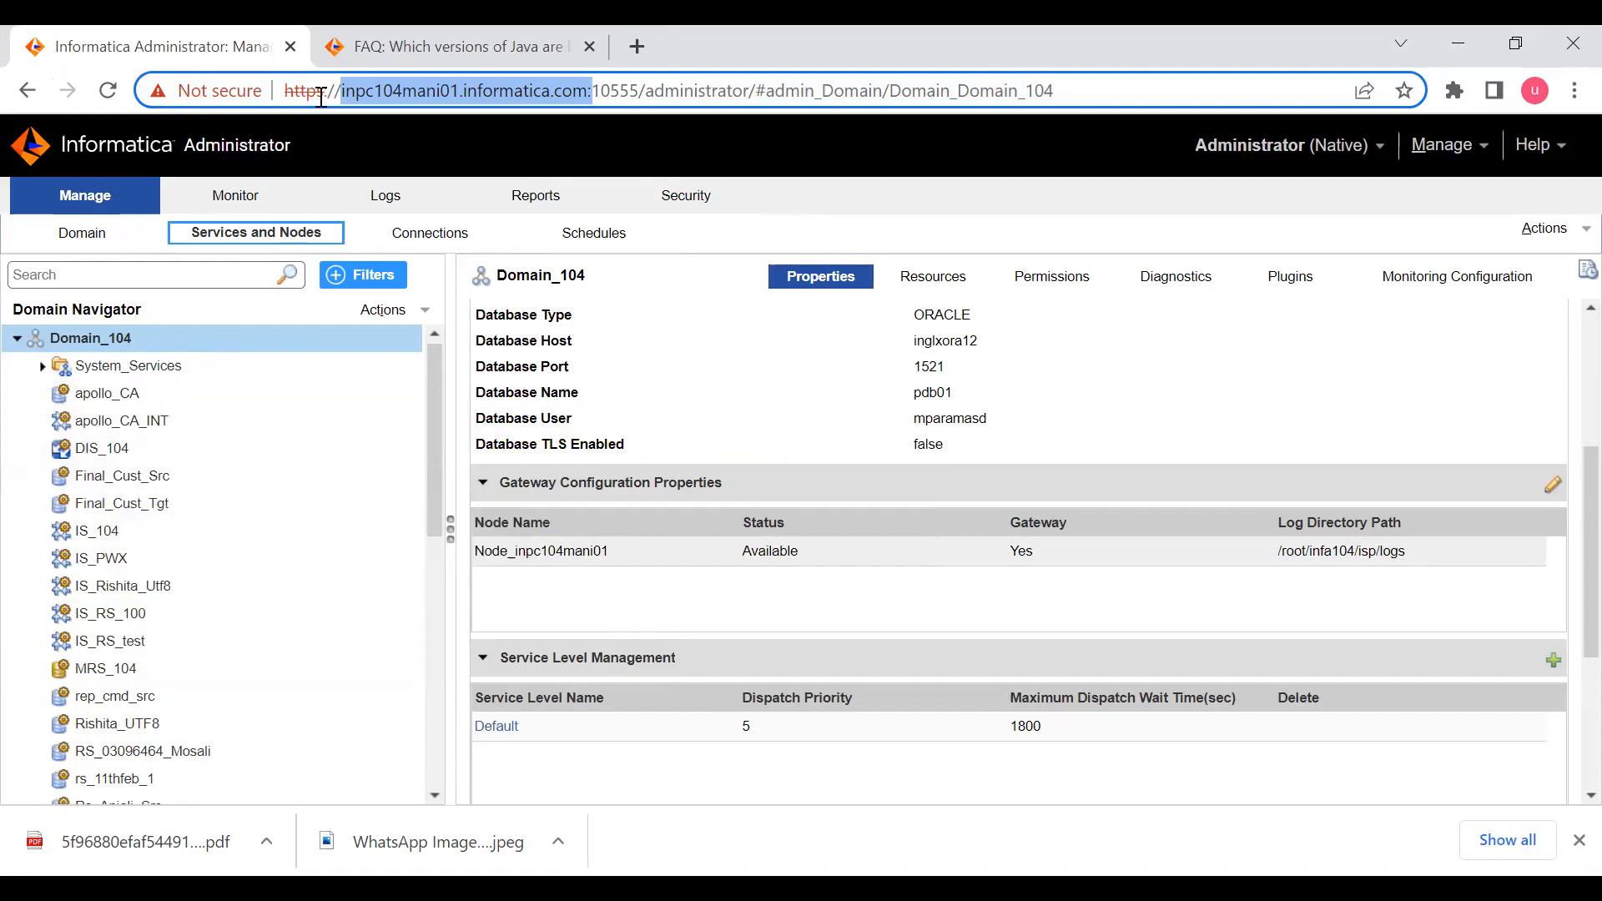
# - Open Chrome's privacy and security settings and bring up the HTTPS/SSL certificate manager
pyautogui.click(1572, 92)
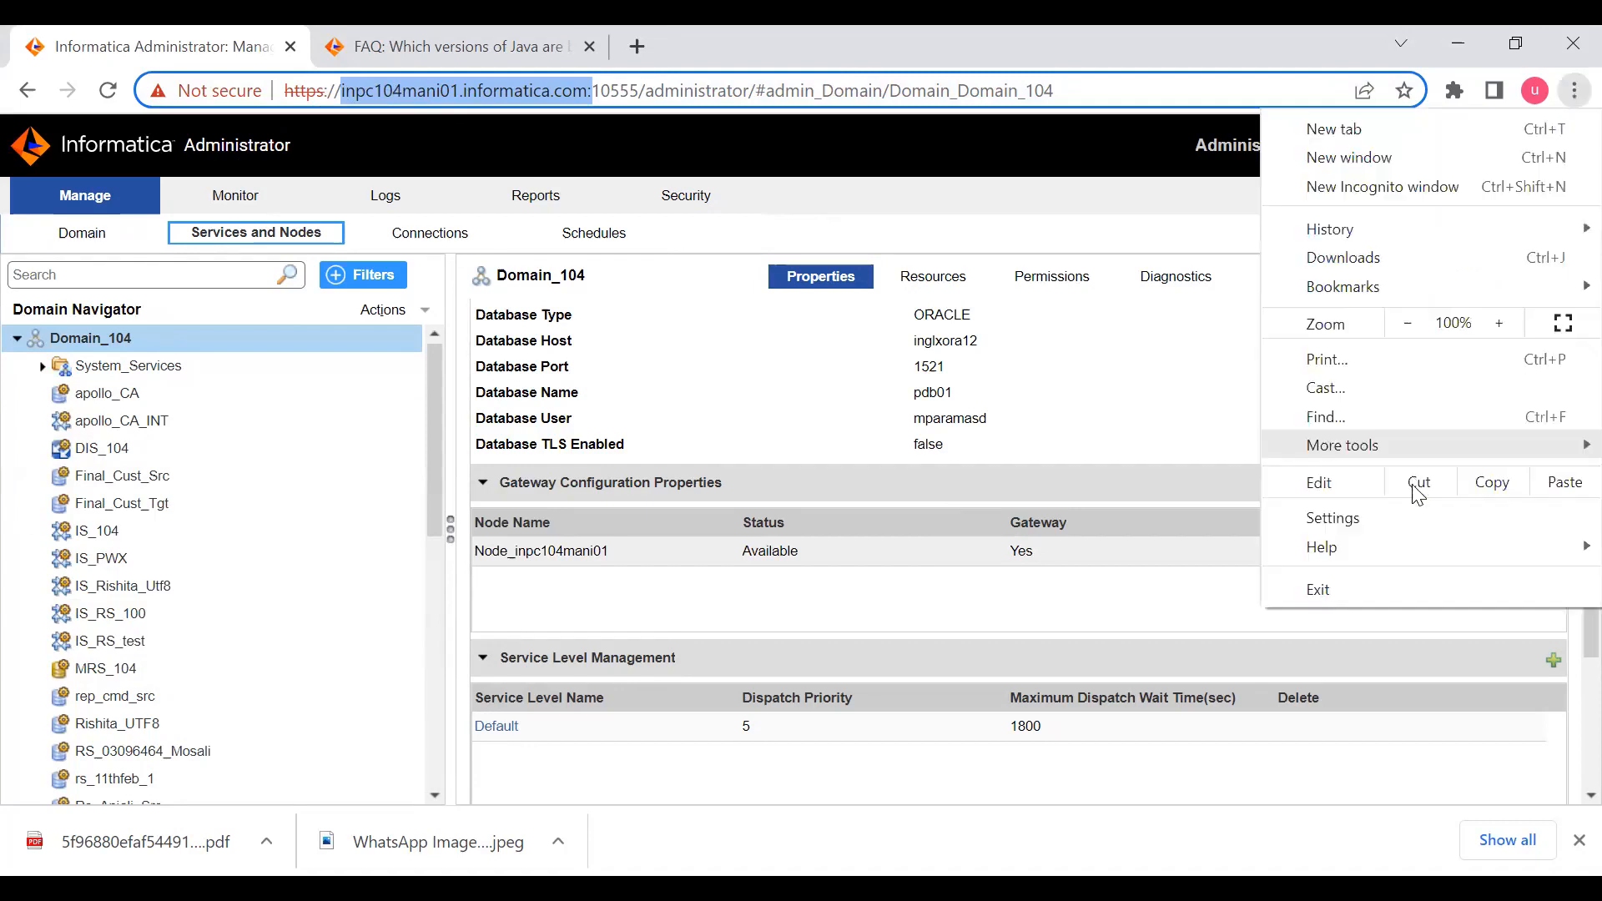
pyautogui.click(1382, 538)
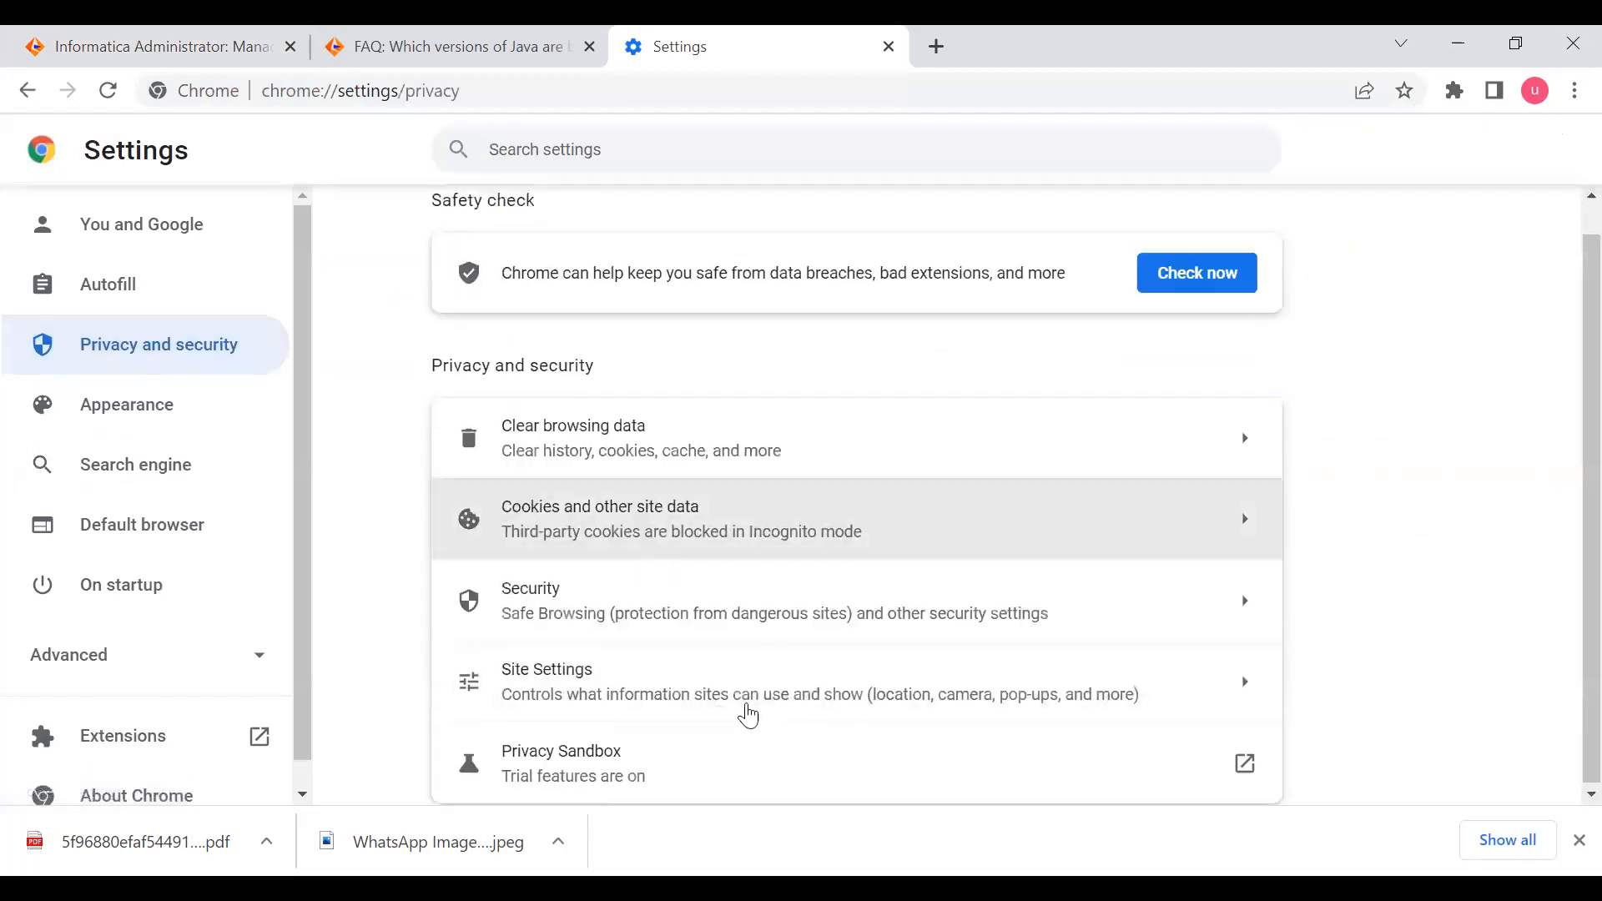
pyautogui.click(809, 682)
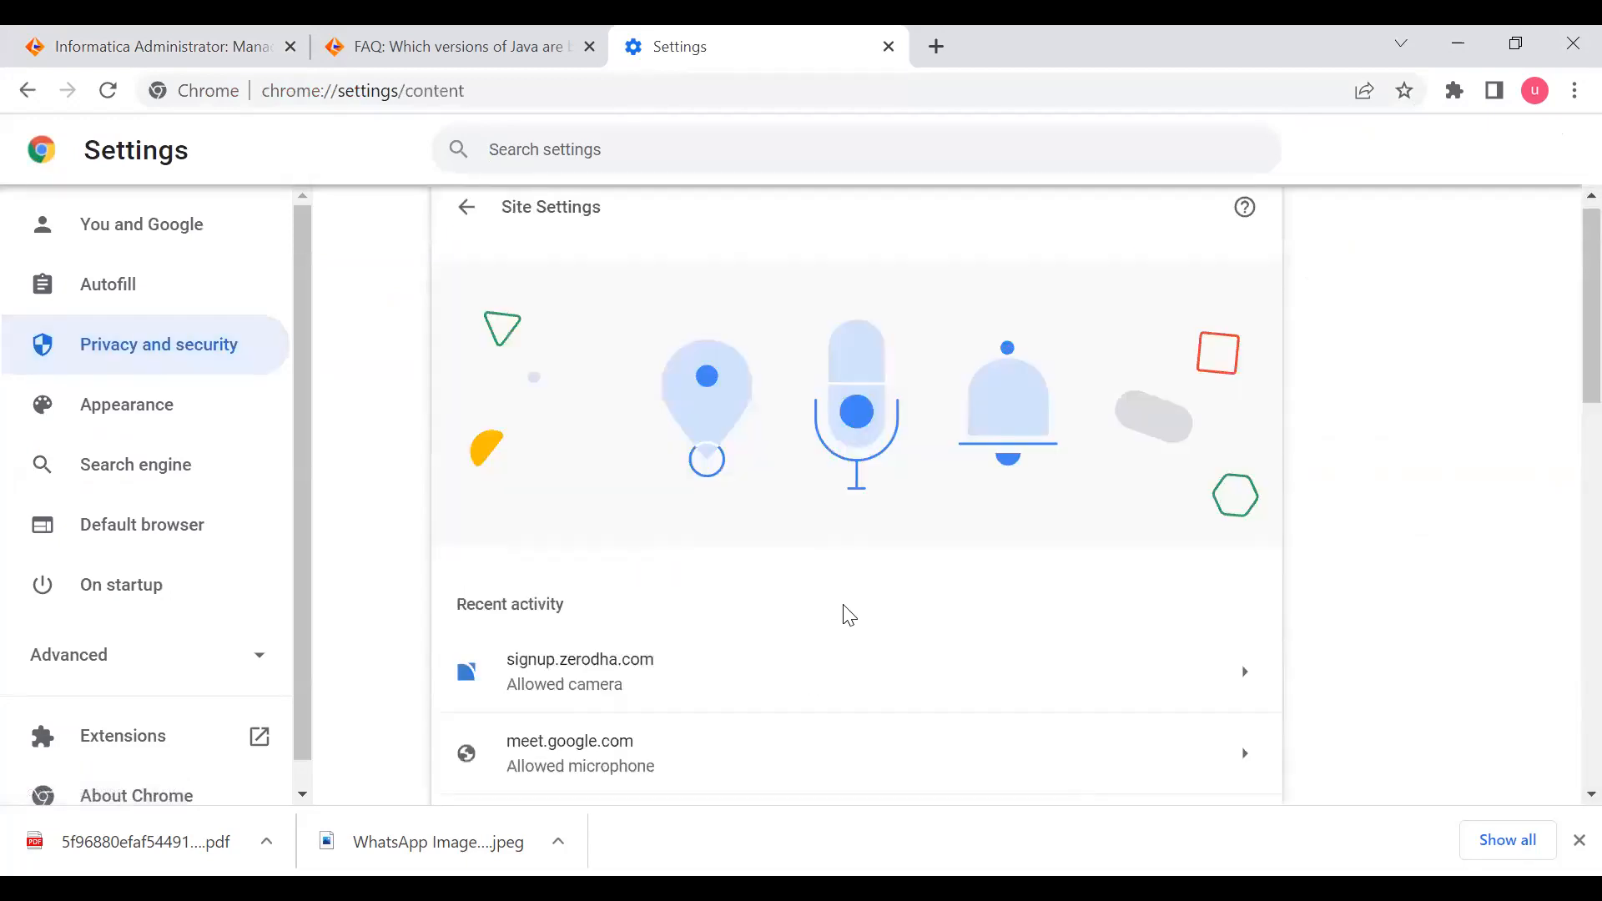
pyautogui.click(469, 221)
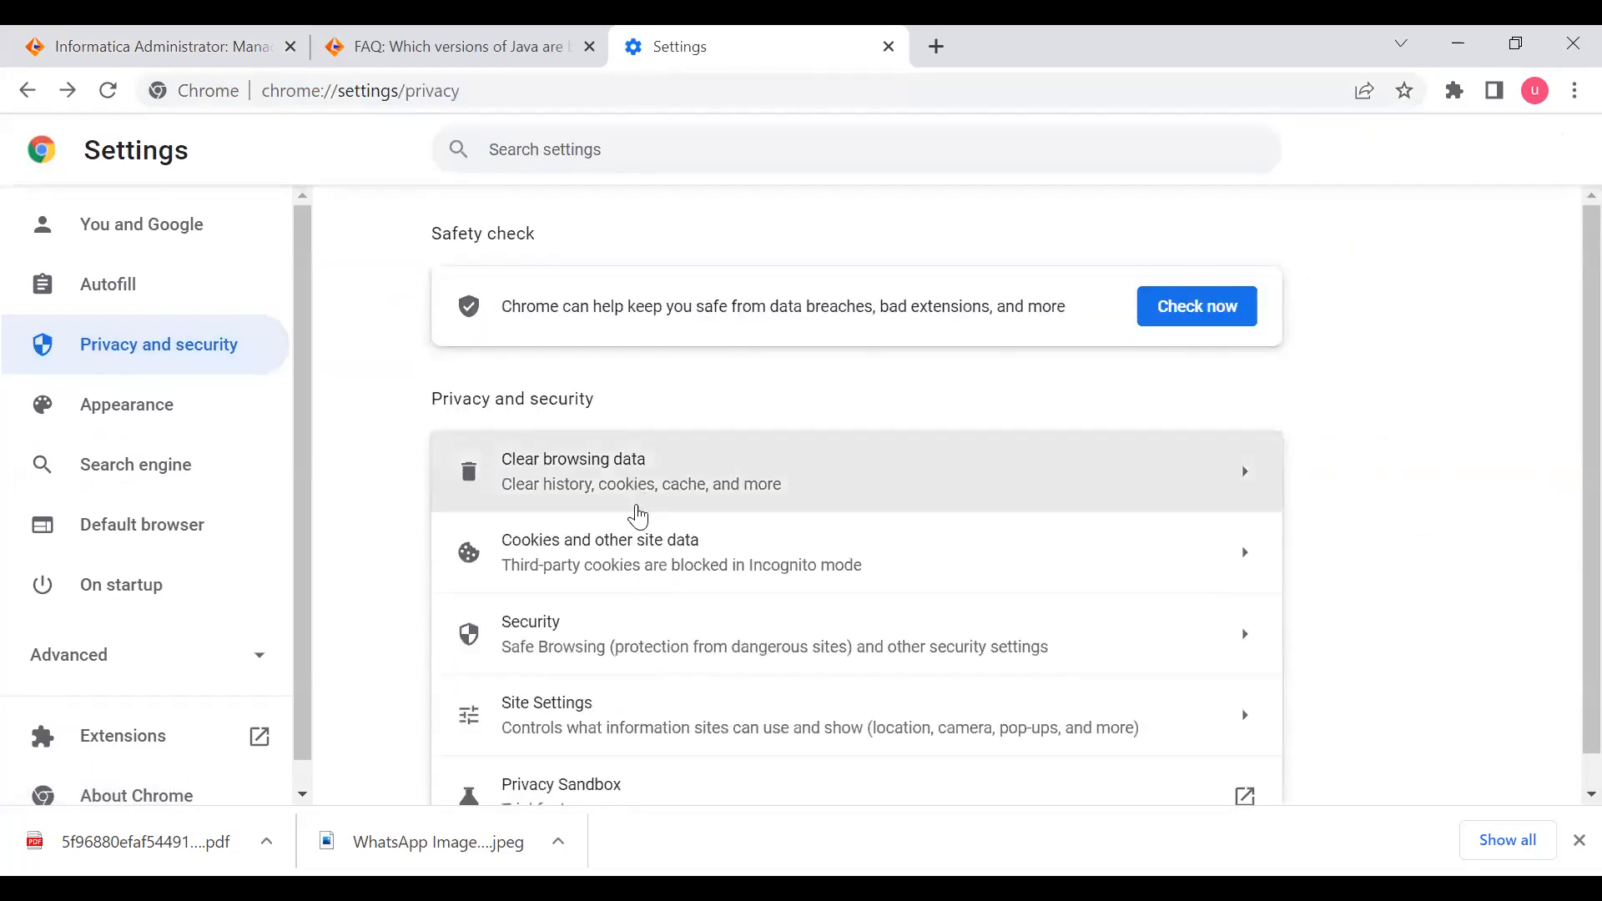
pyautogui.click(651, 637)
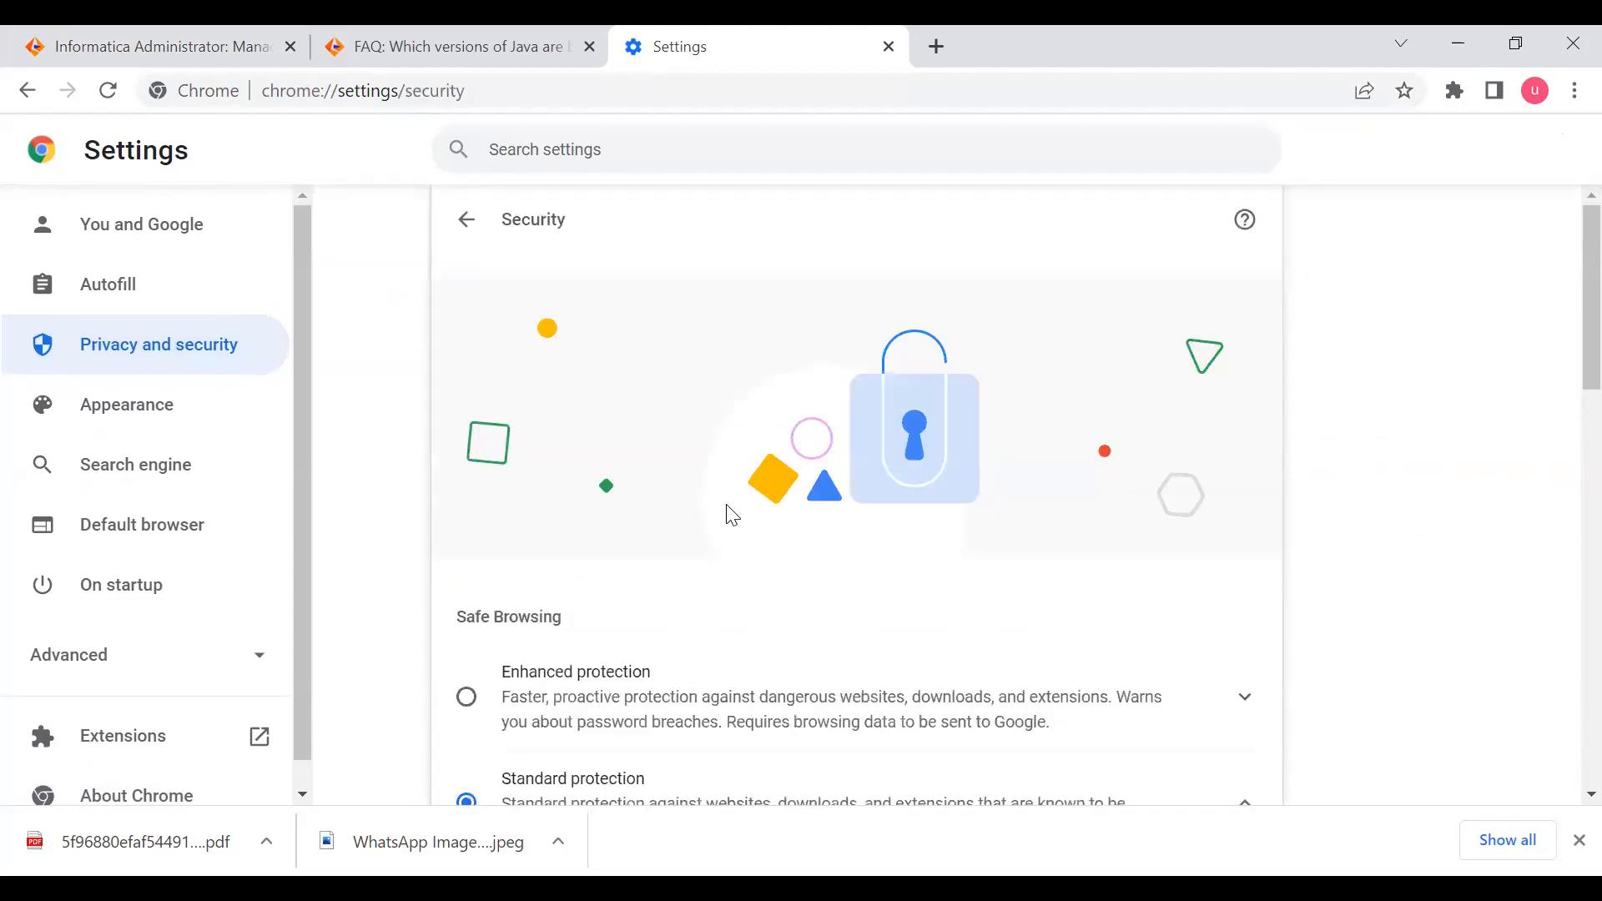
pyautogui.scroll(-10, 692, 559)
pyautogui.scroll(-5, 680, 607)
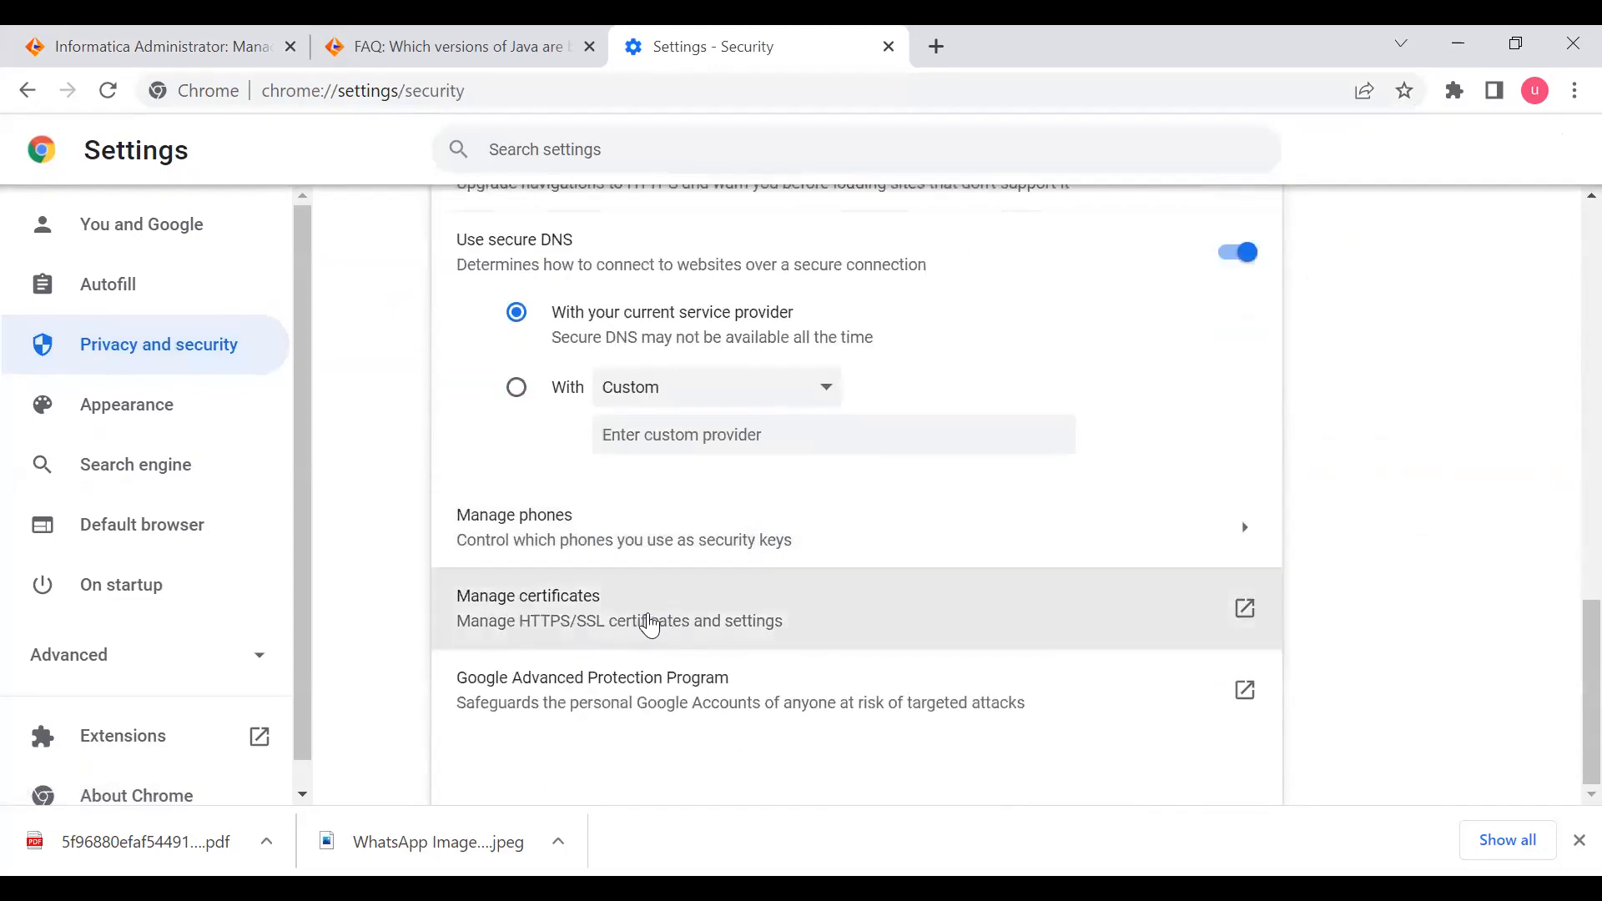
pyautogui.click(648, 618)
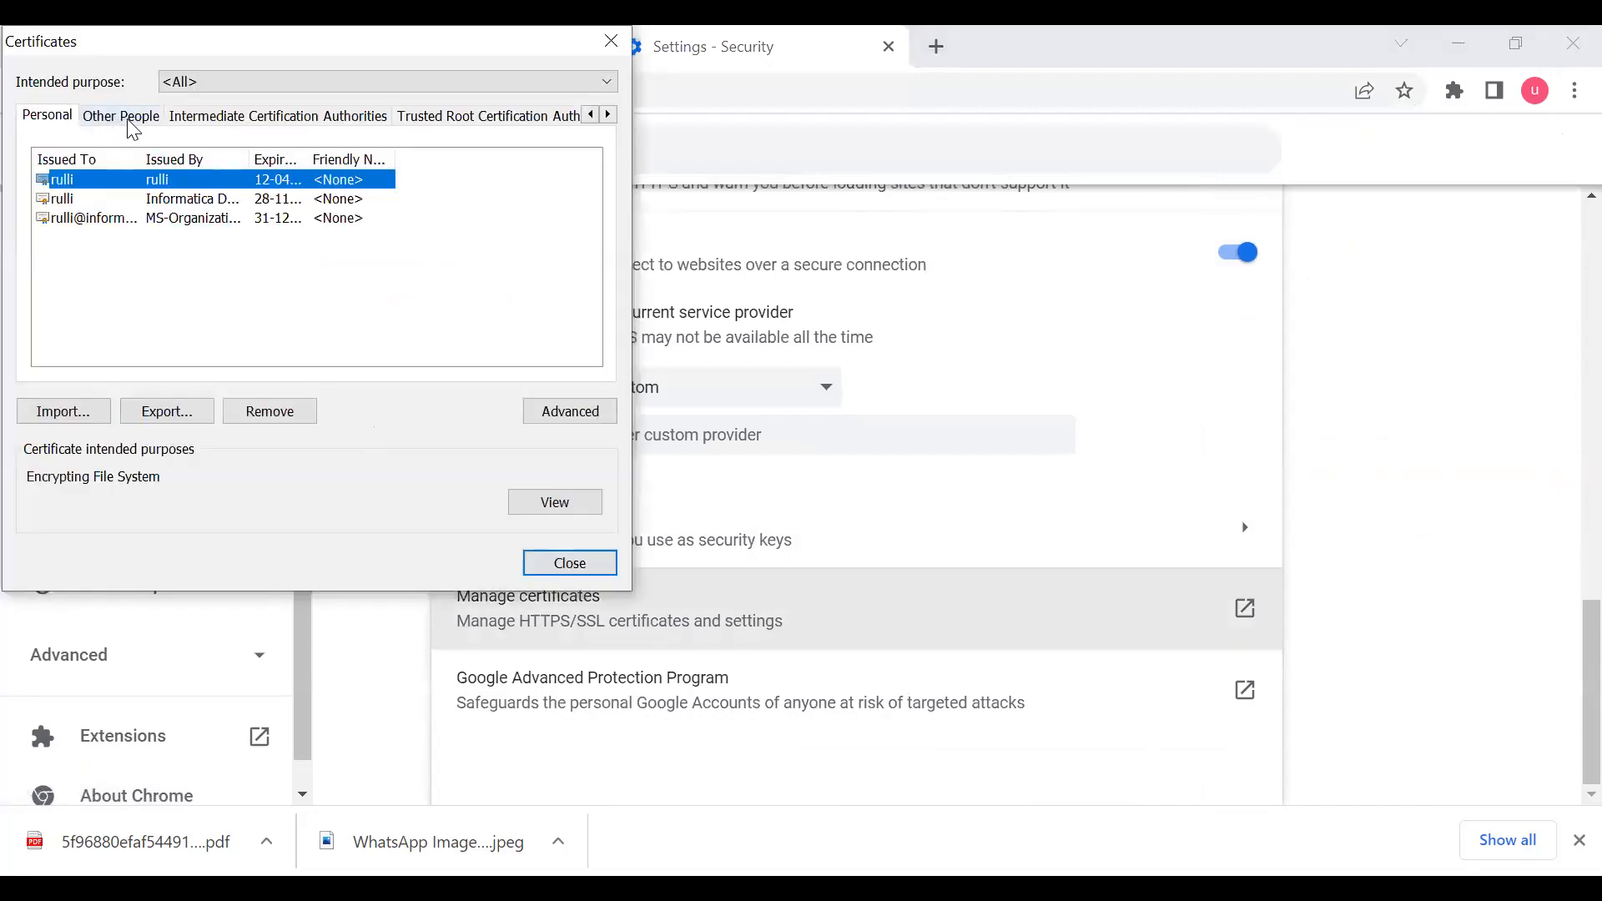
# - Examine the Trusted Root Certification Authorities store and start importing a certificate into it
pyautogui.click(241, 121)
pyautogui.click(435, 117)
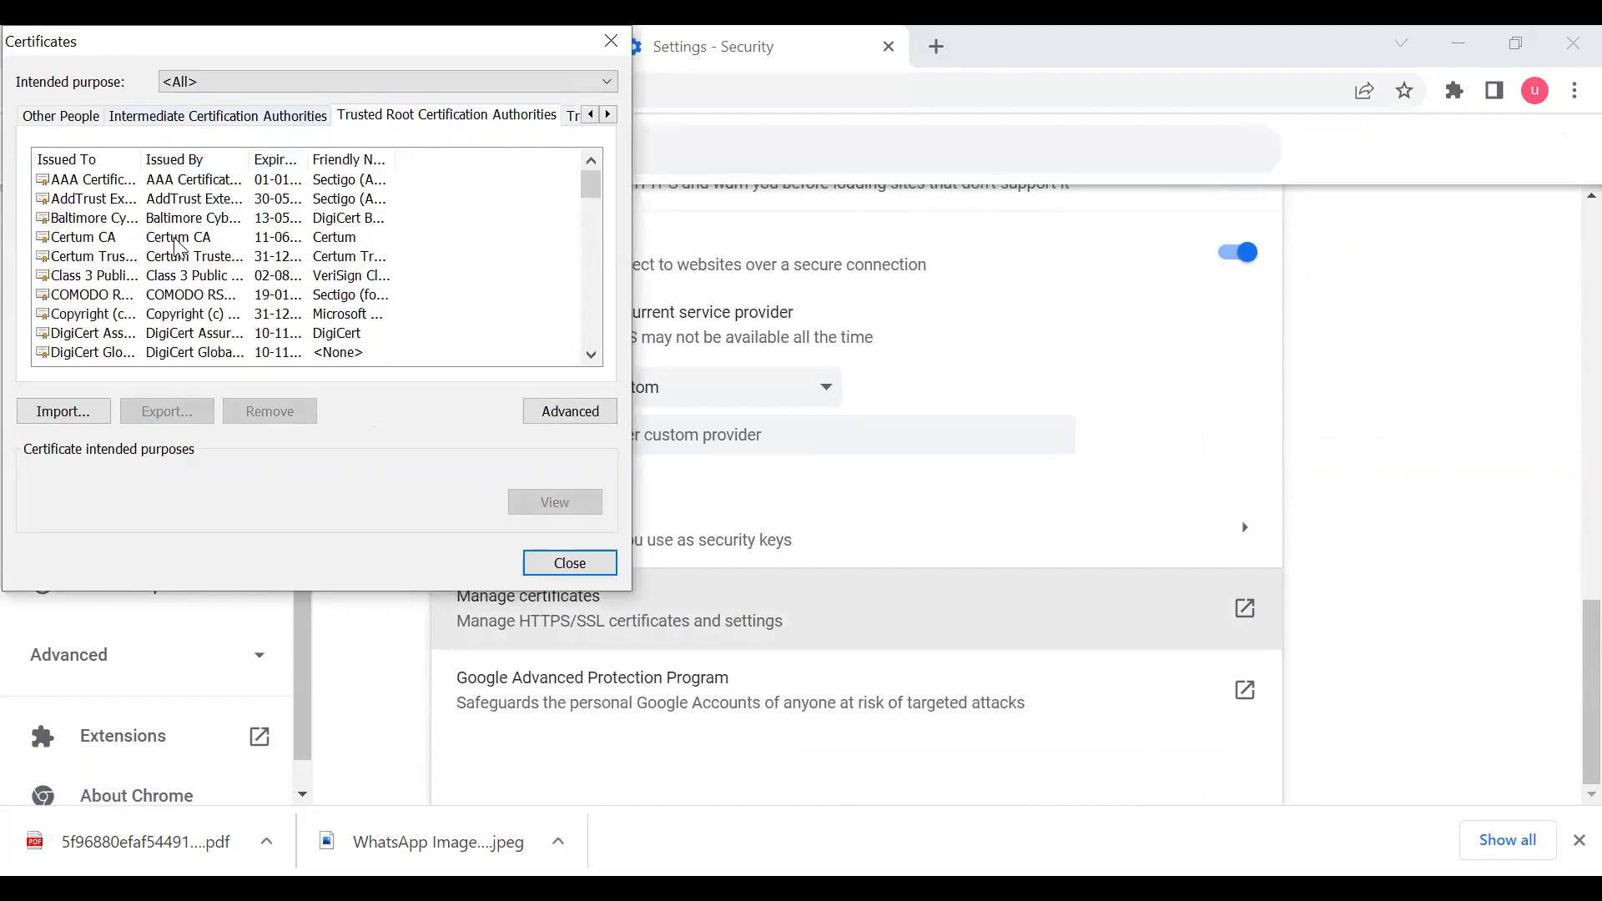
pyautogui.scroll(-7, 173, 244)
pyautogui.scroll(-12, 173, 244)
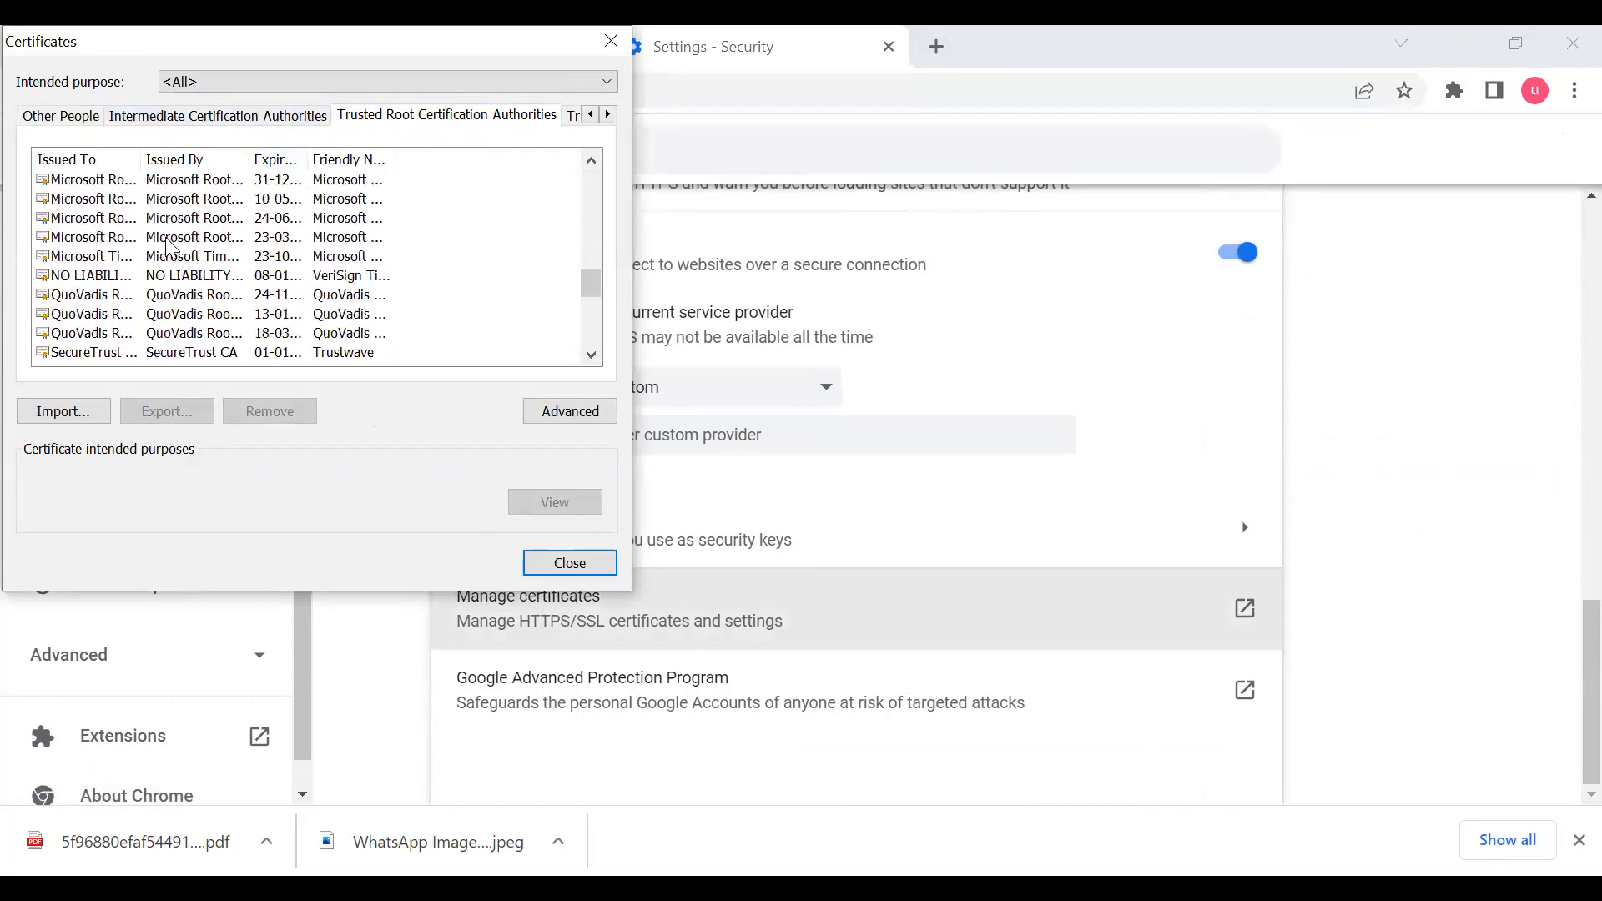
pyautogui.click(69, 413)
pyautogui.click(514, 644)
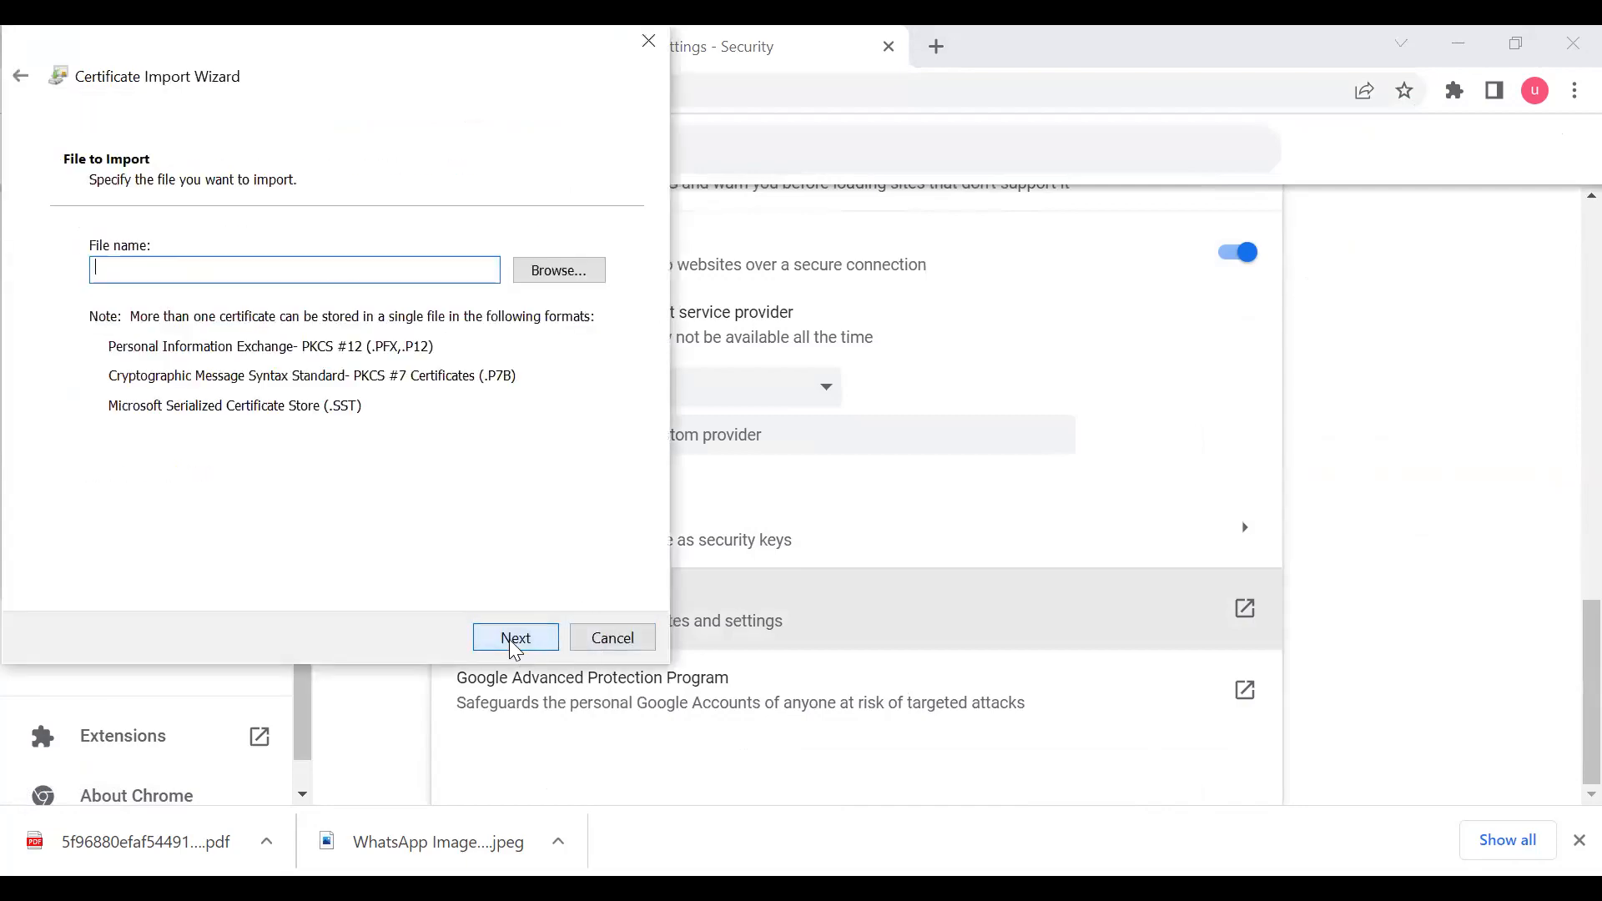
# - Import ram_24th_final_mani.cer from the Documents folder into the Trusted Root Certification Authorities store and close the certificate manager
pyautogui.click(563, 272)
pyautogui.click(359, 212)
pyautogui.click(1370, 839)
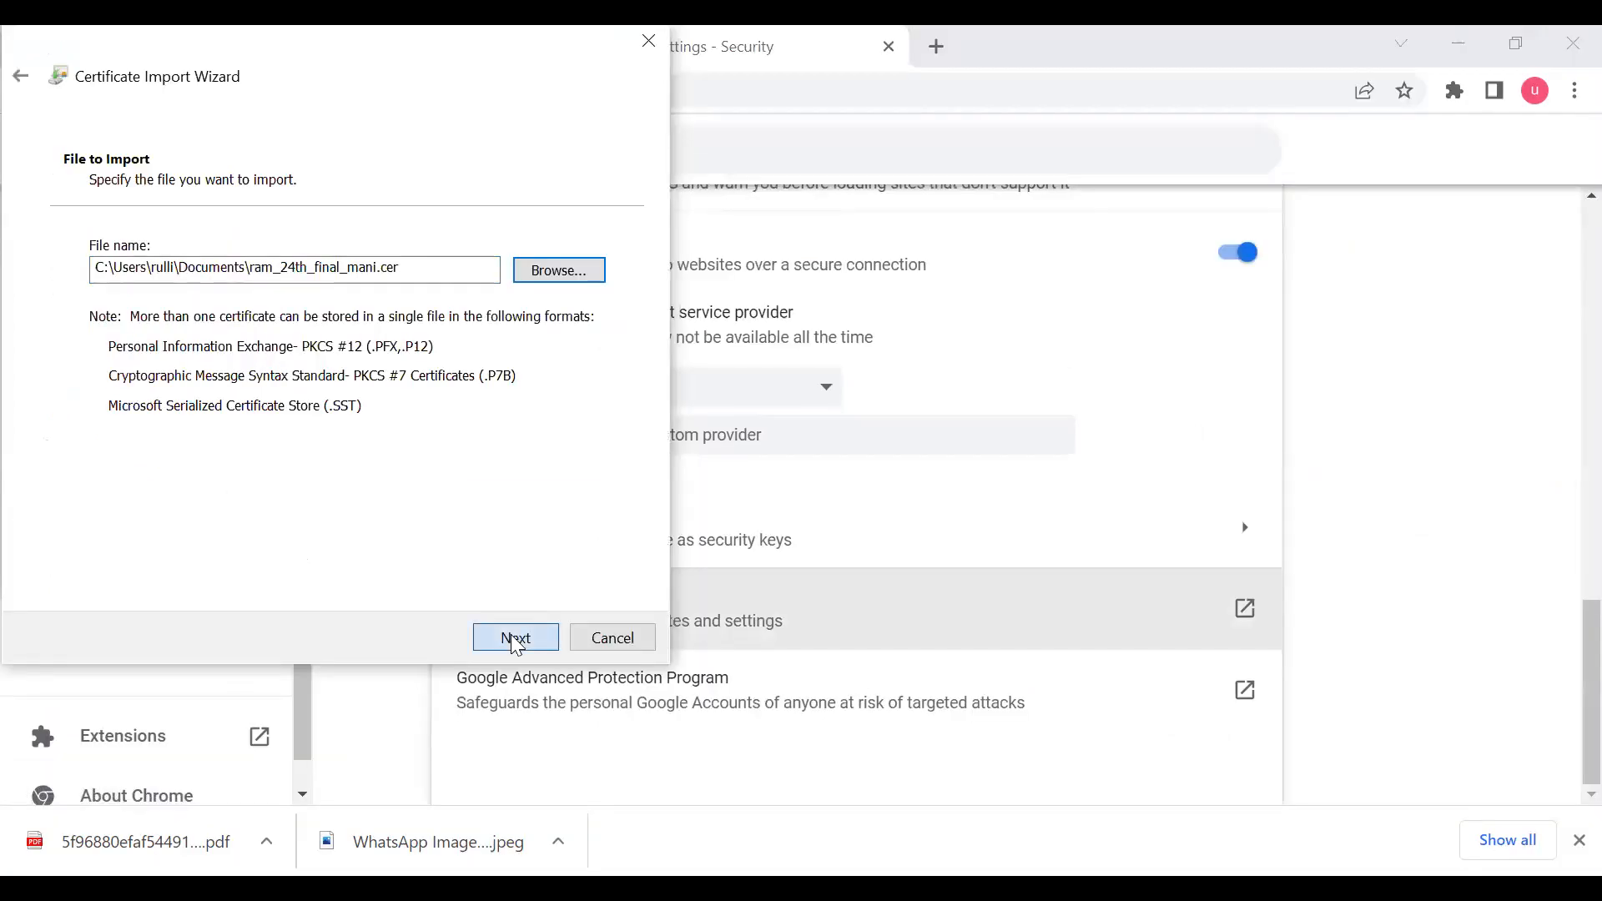
pyautogui.click(512, 636)
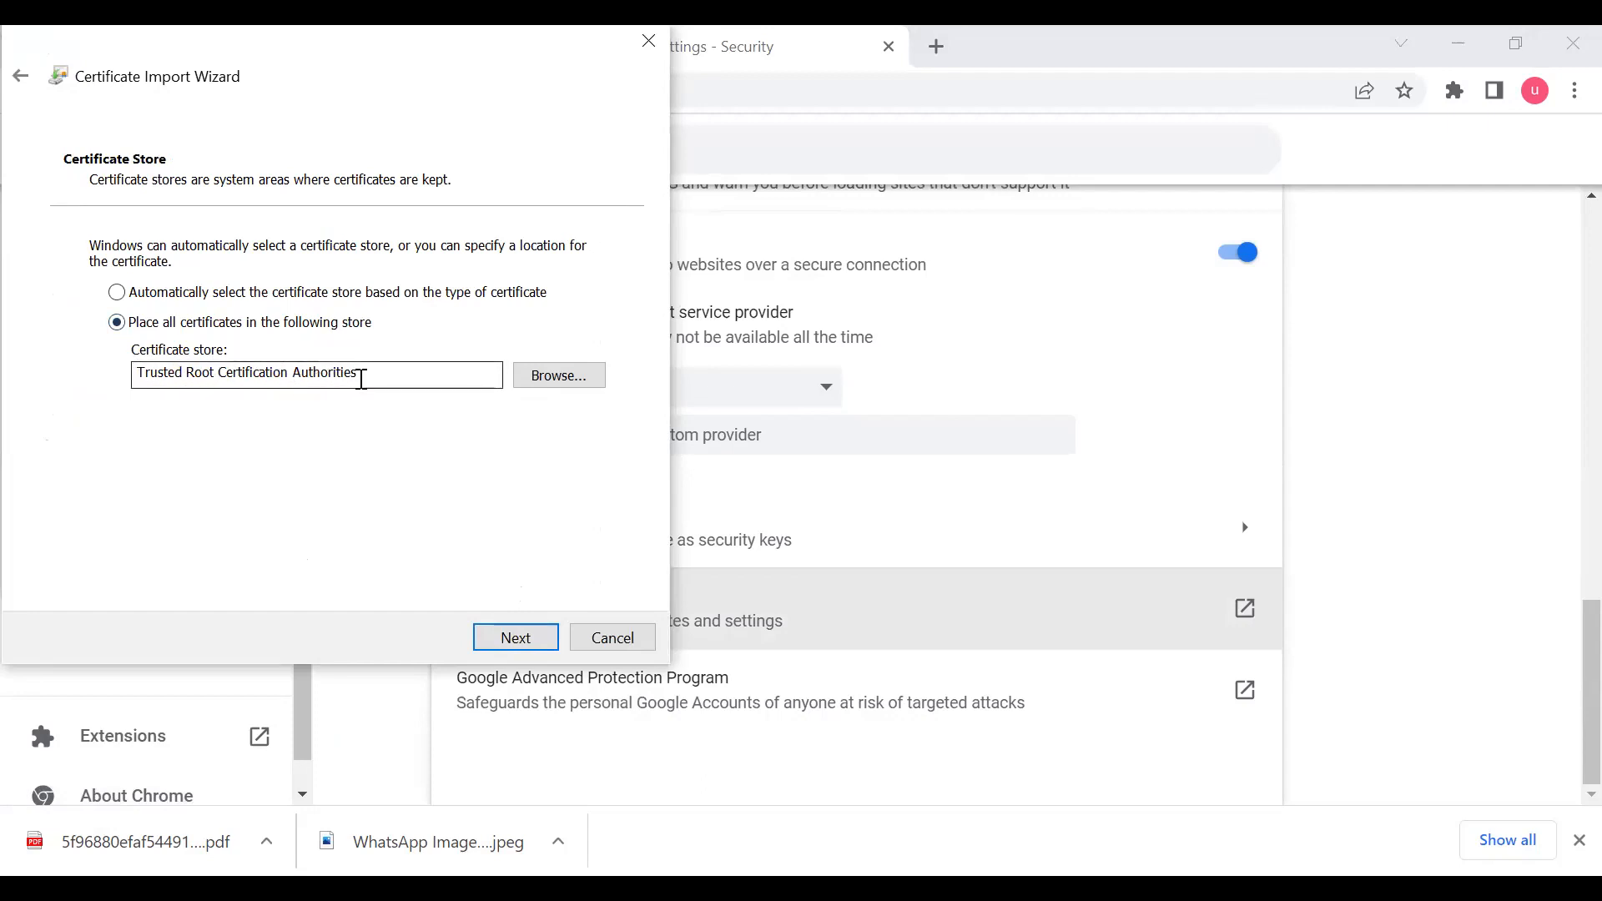
pyautogui.click(512, 641)
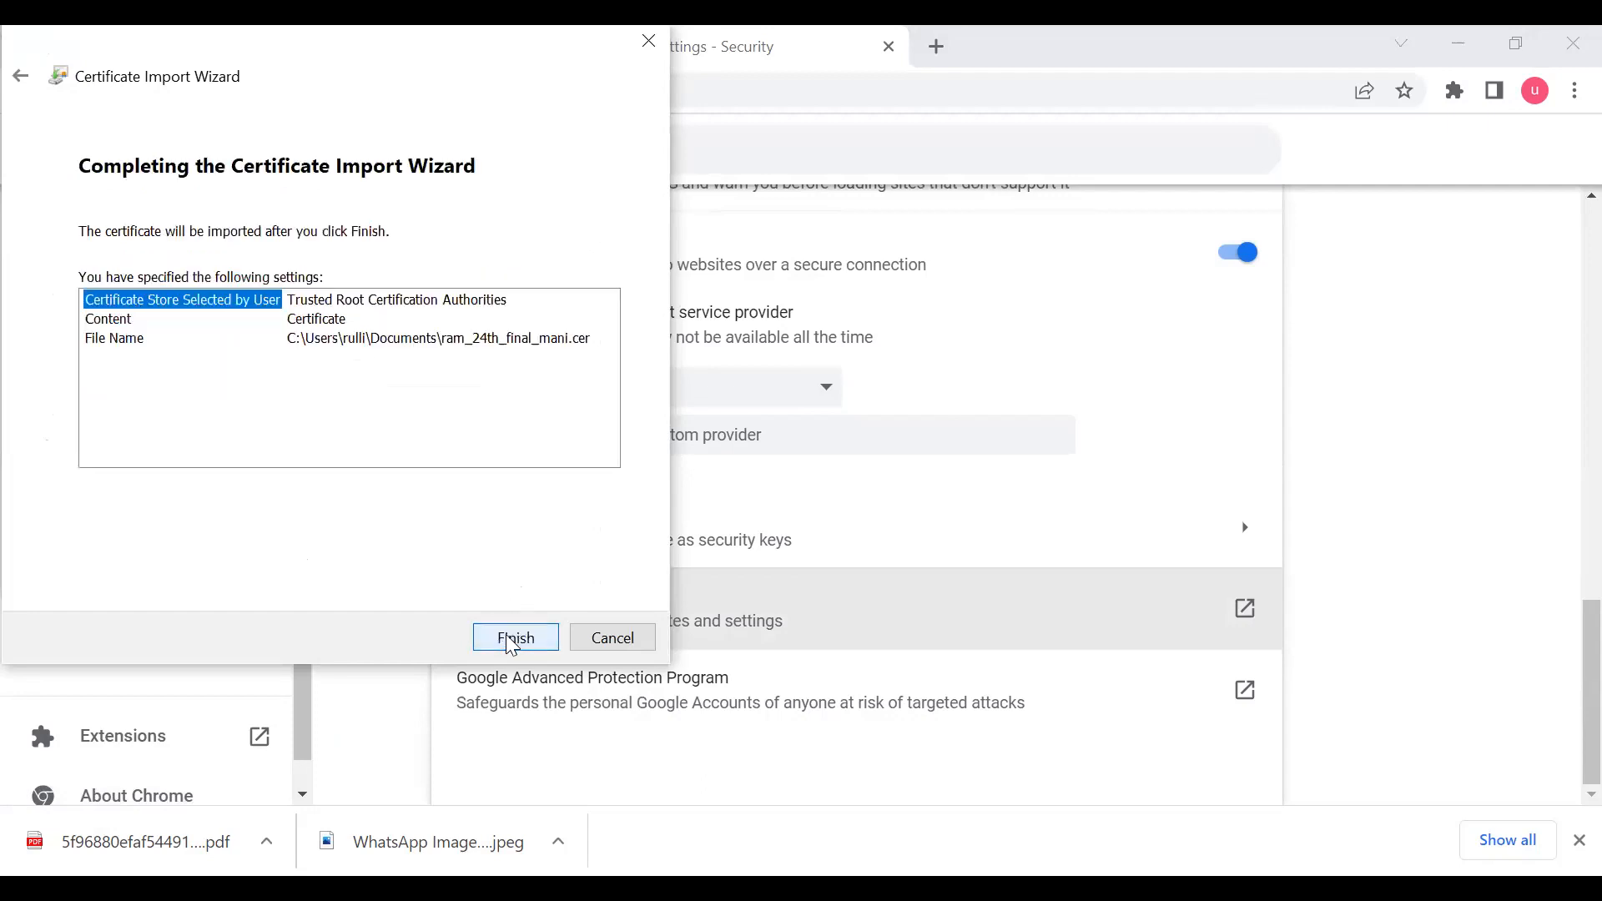
pyautogui.click(512, 641)
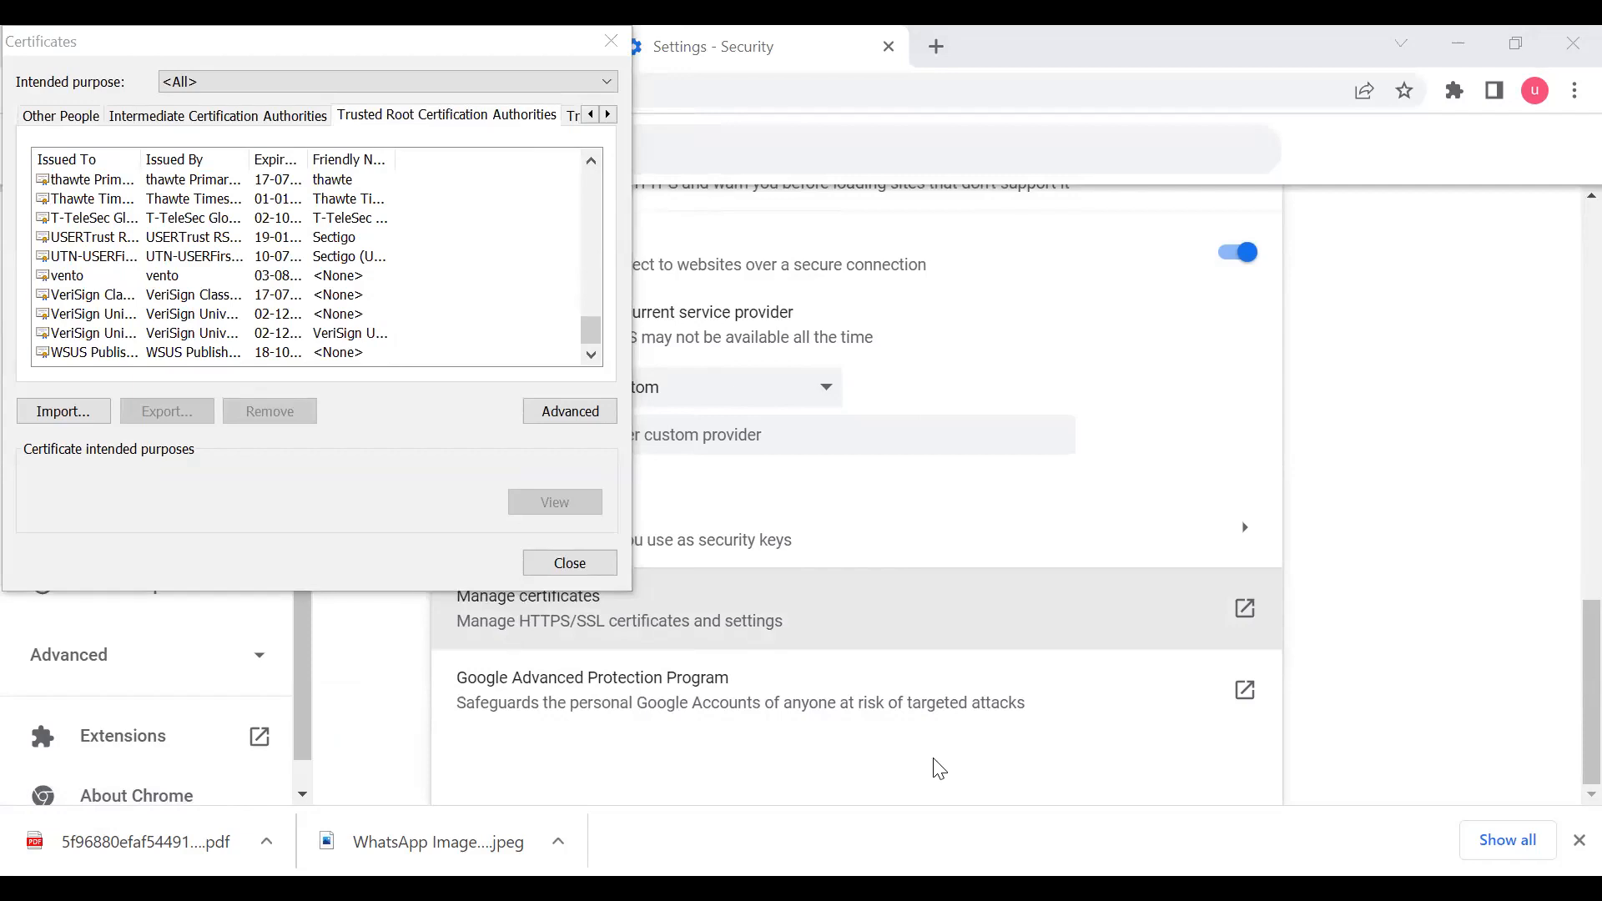
pyautogui.click(864, 548)
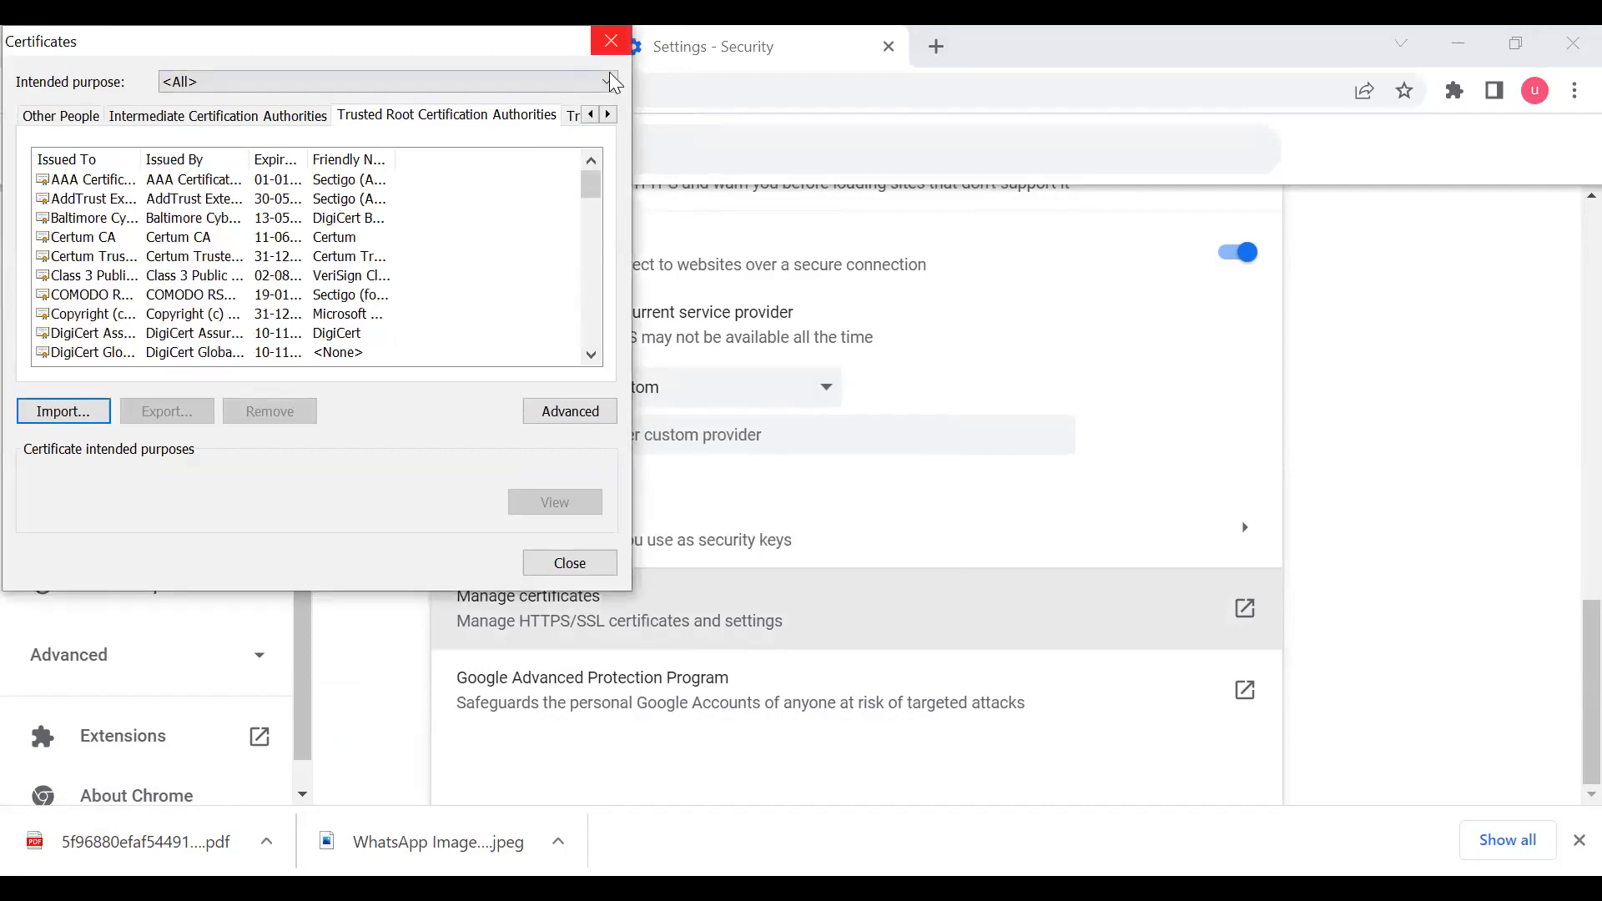
pyautogui.click(611, 40)
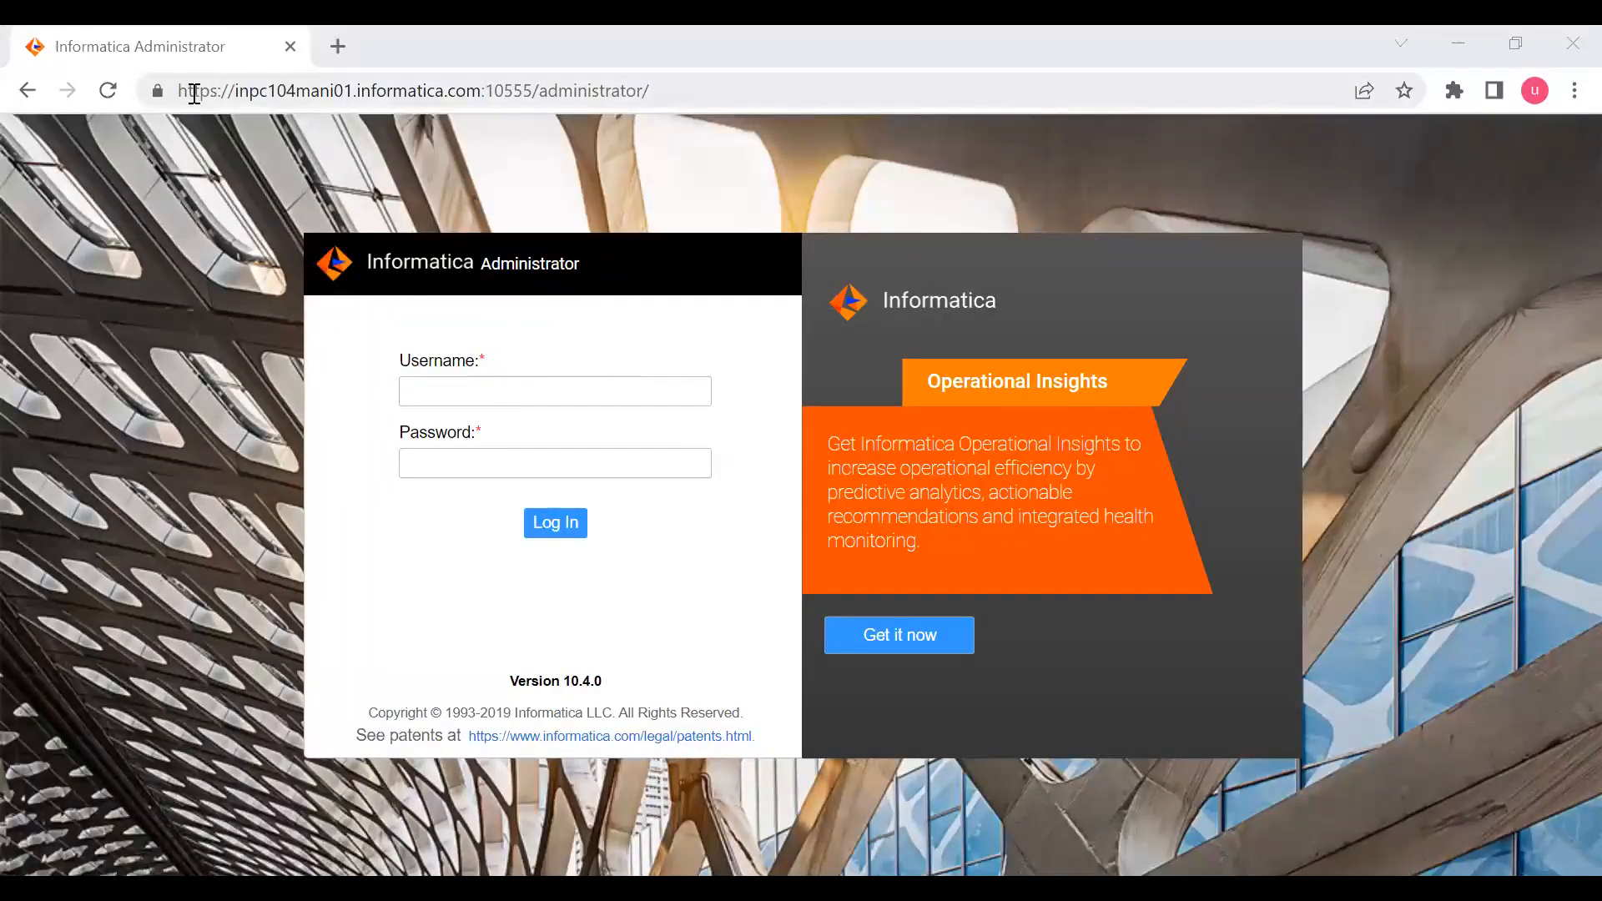
# - Highlight the https prefix of the site address and inspect the Enable Secure Communication option in Domain_104's general properties without saving
pyautogui.moveTo(217, 94); pyautogui.dragTo(178, 92)
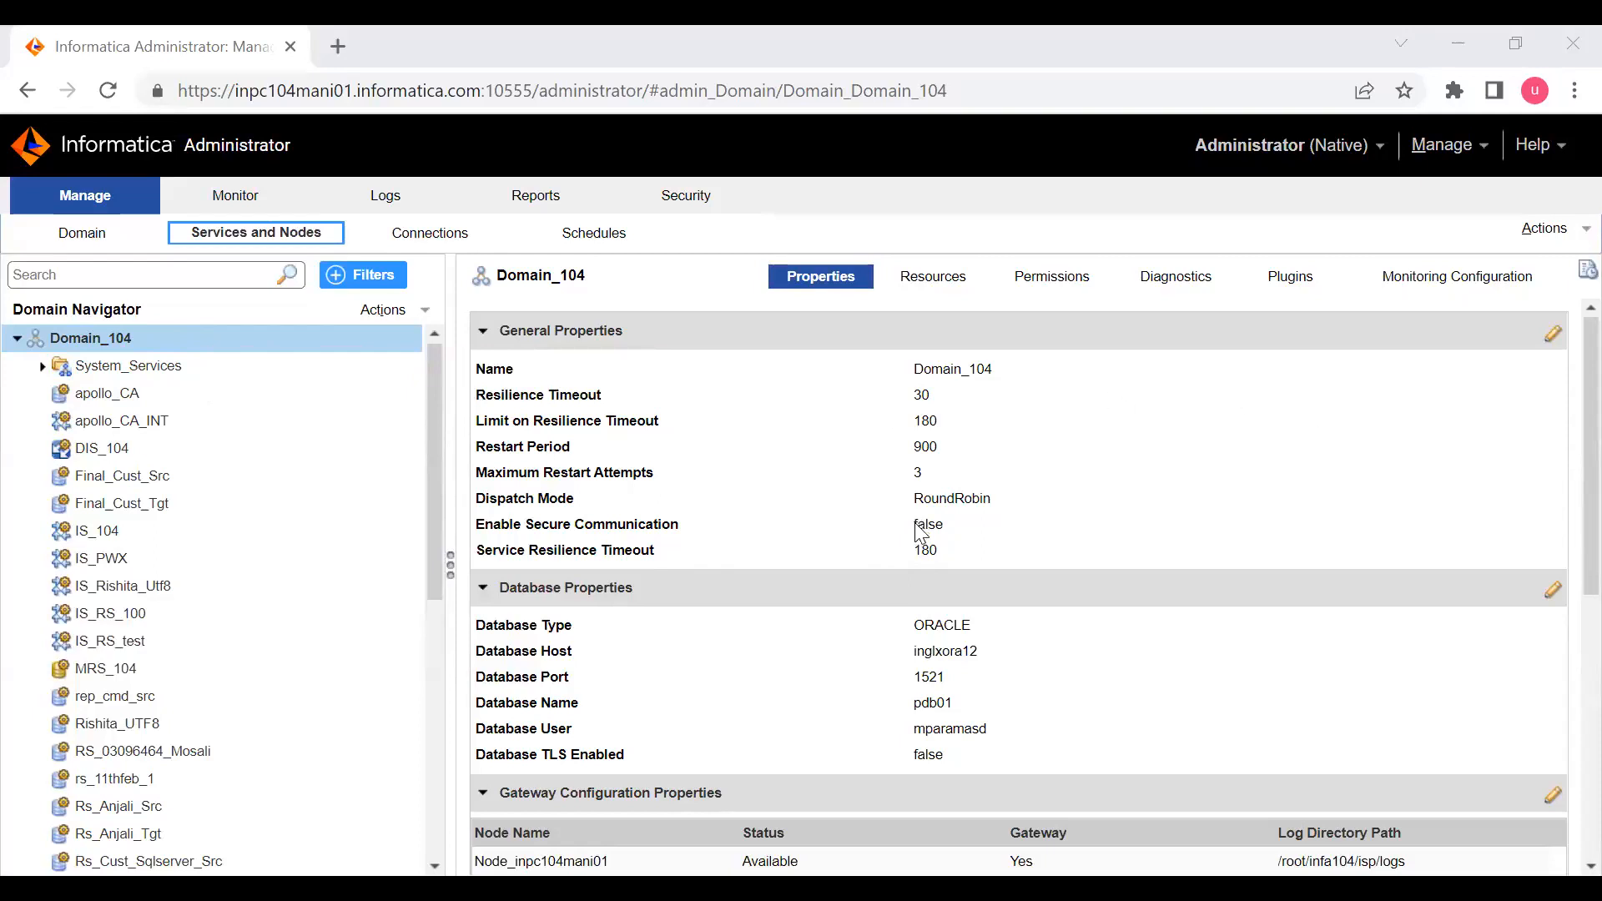
pyautogui.click(1552, 336)
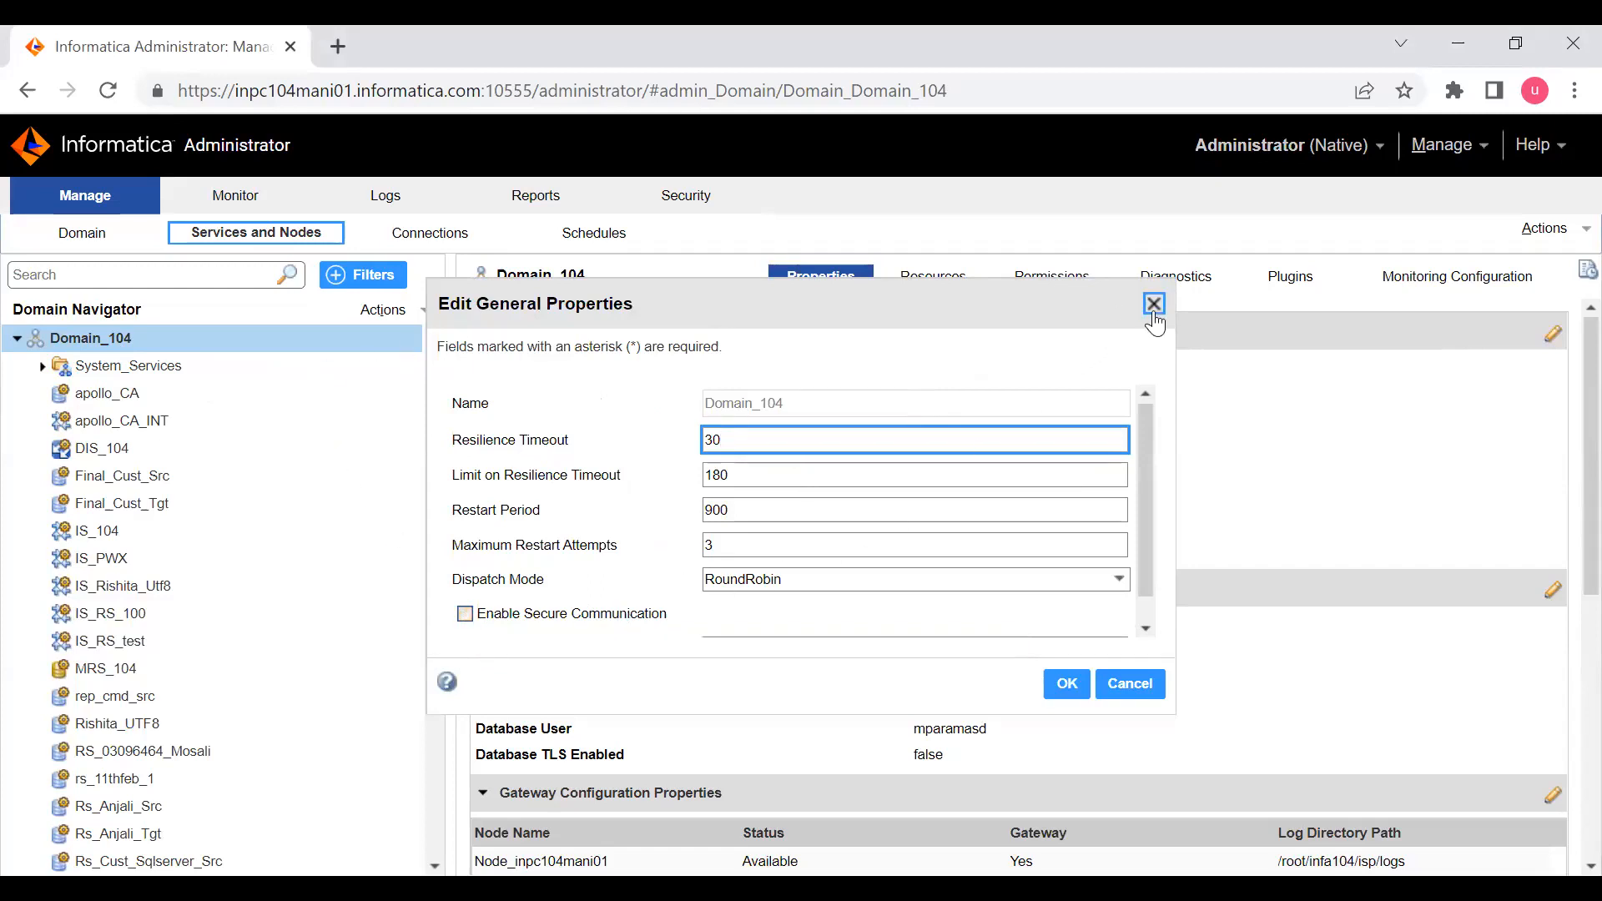
pyautogui.click(1154, 303)
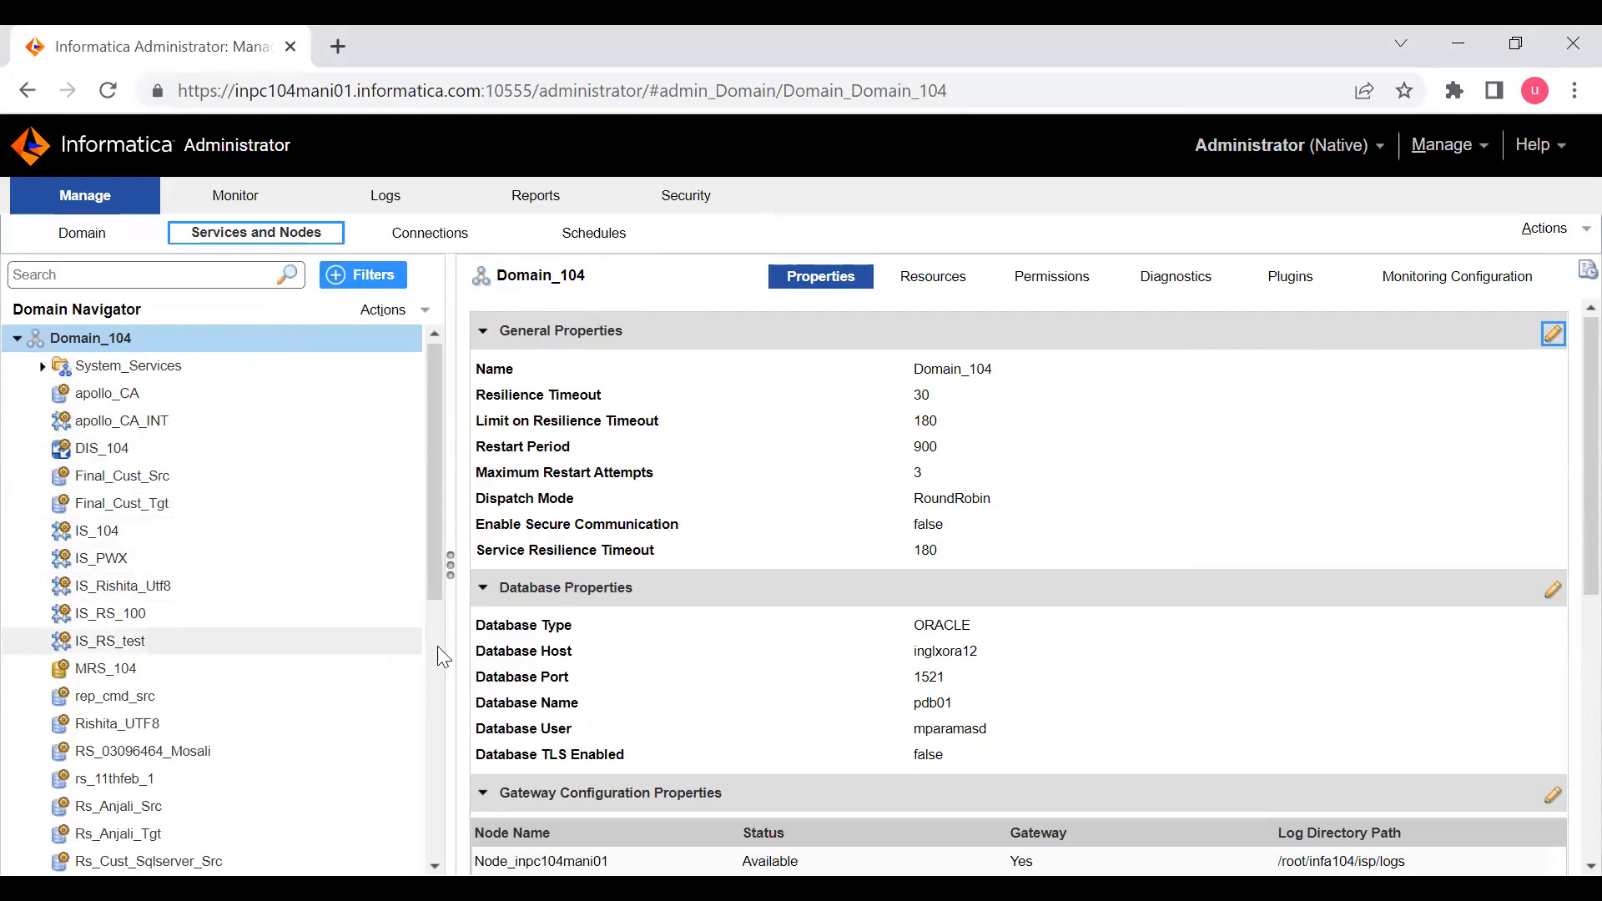
pyautogui.moveTo(507, 494)
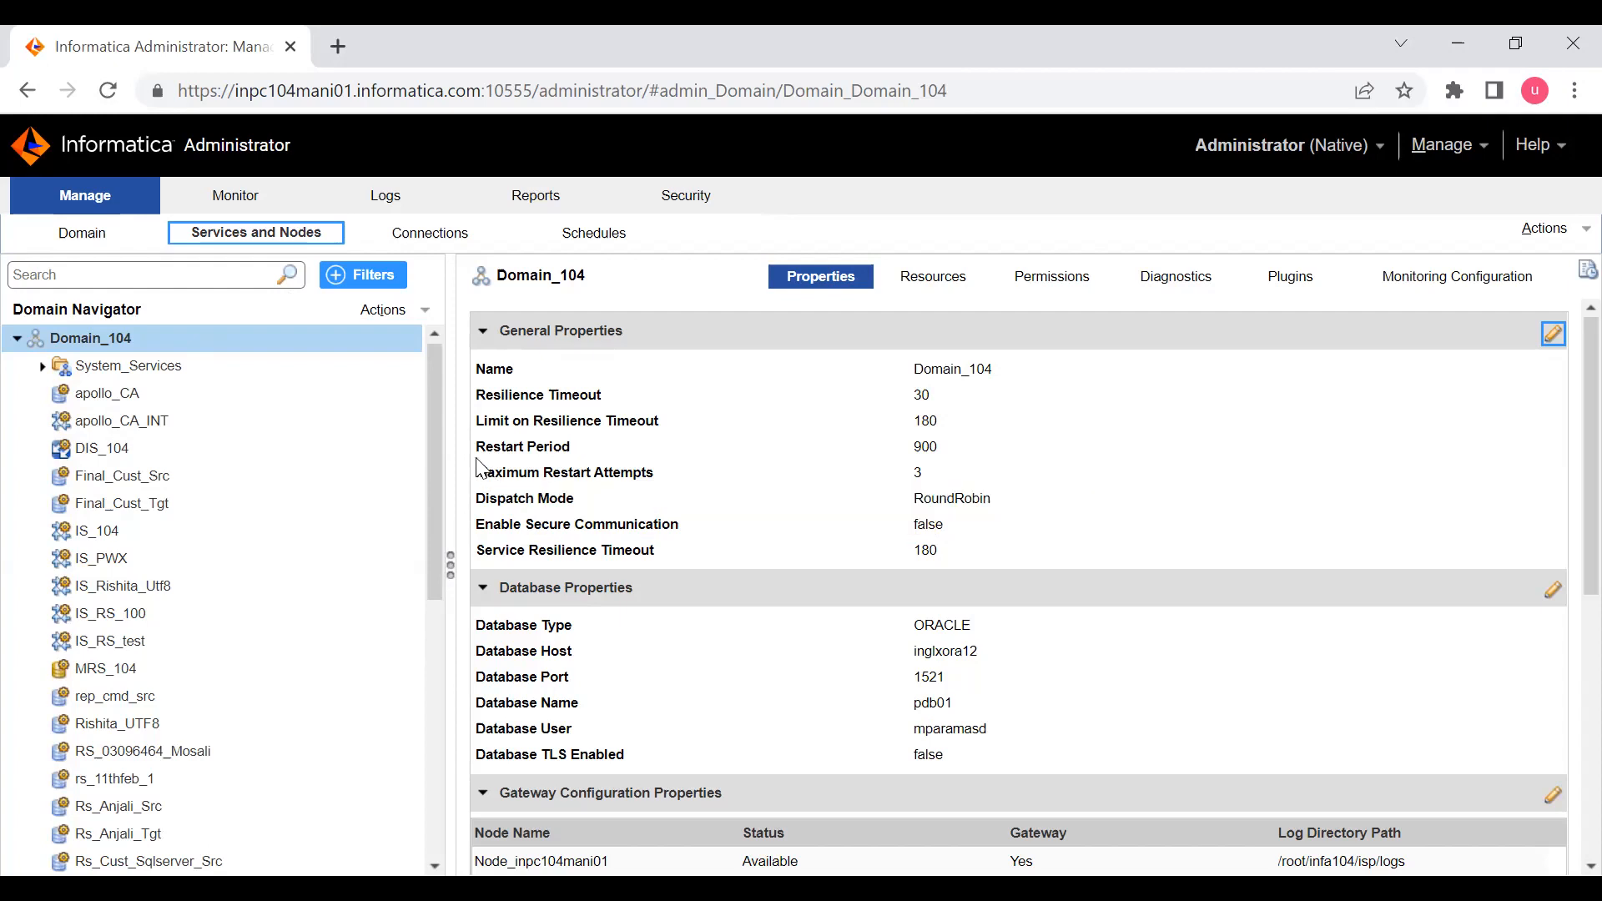
pyautogui.moveTo(480, 468)
# - Switch to the MTPuTTY terminal, print the security folder's path and highlight the default infa keystore and truststore files
pyautogui.hotkey('alt', 'Tab')
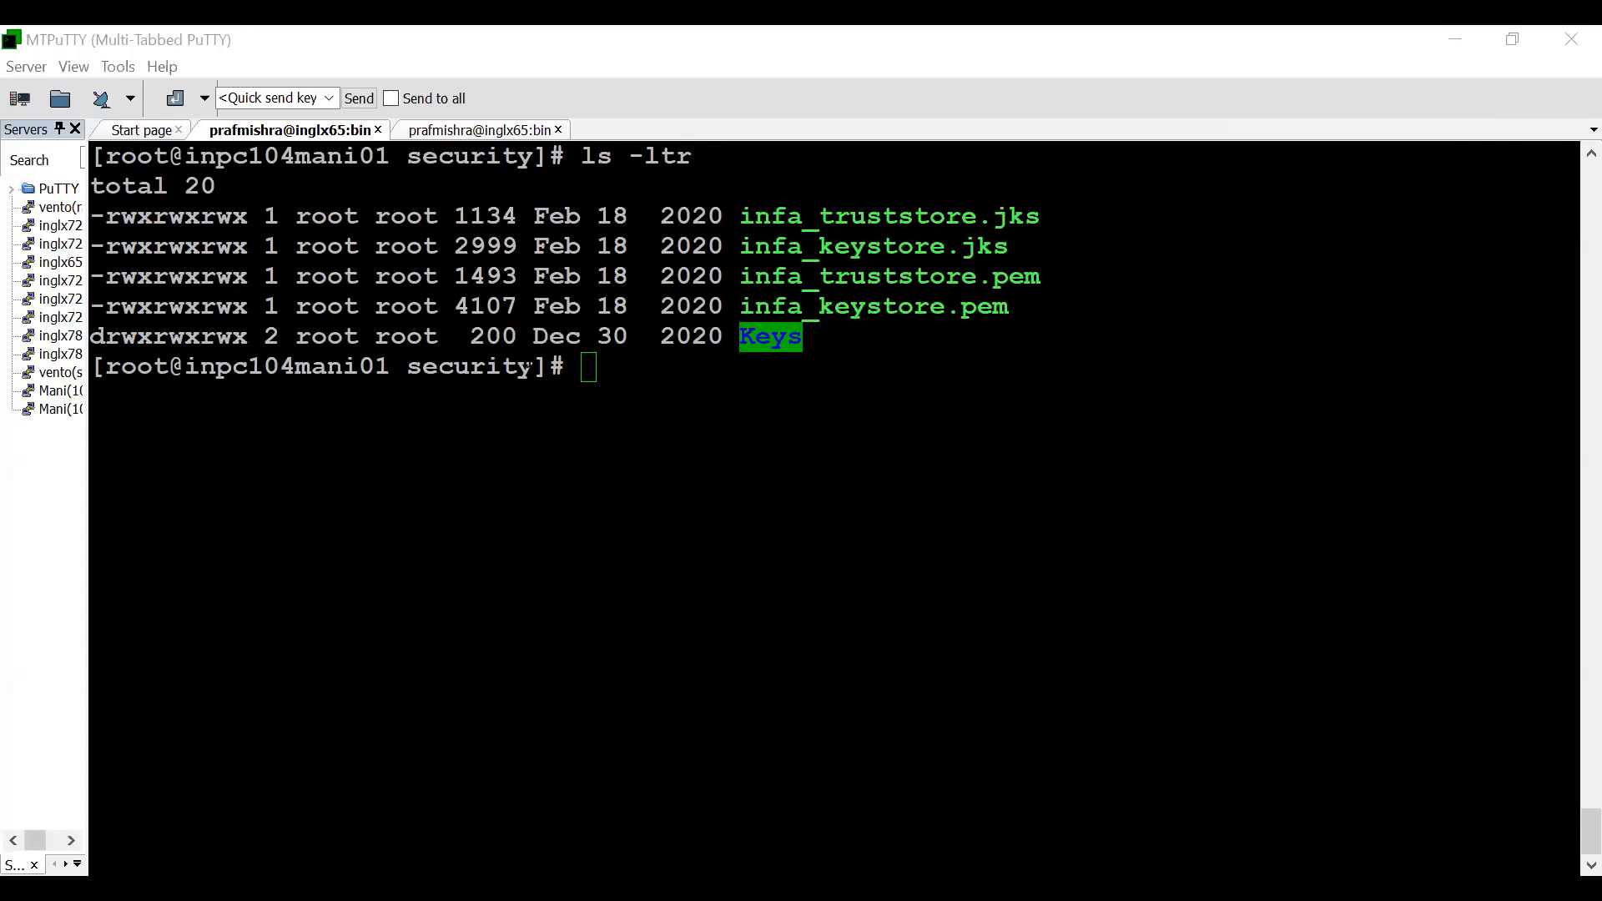
pyautogui.click(531, 367)
pyautogui.moveTo(726, 215); pyautogui.dragTo(1037, 307)
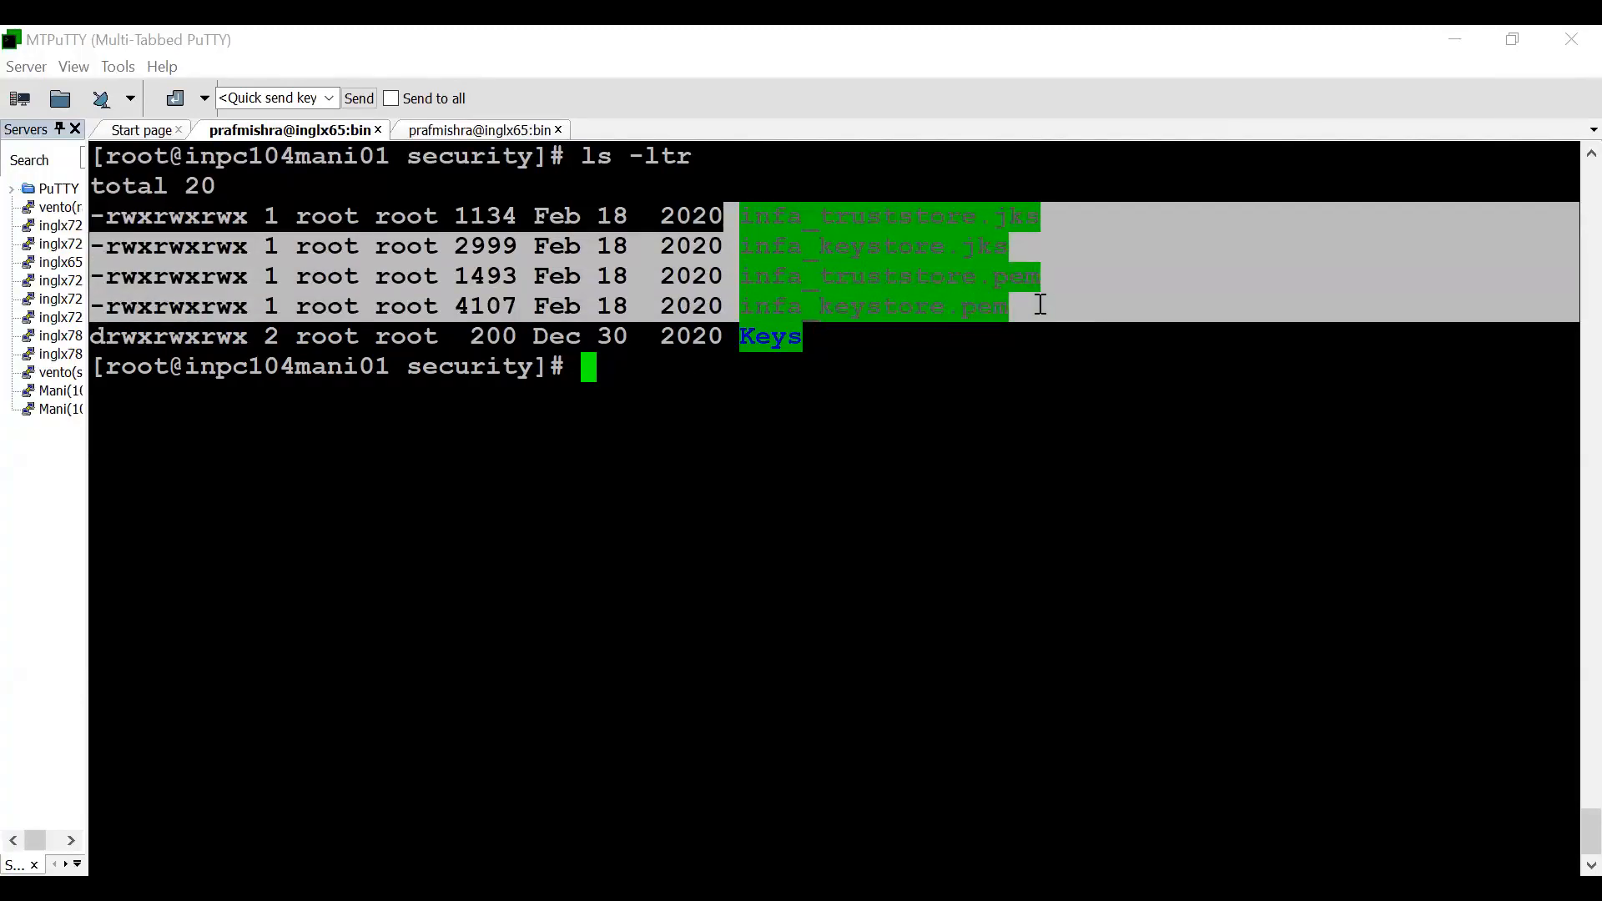
pyautogui.click(952, 276)
pyautogui.write('pwd')
pyautogui.press('Return')
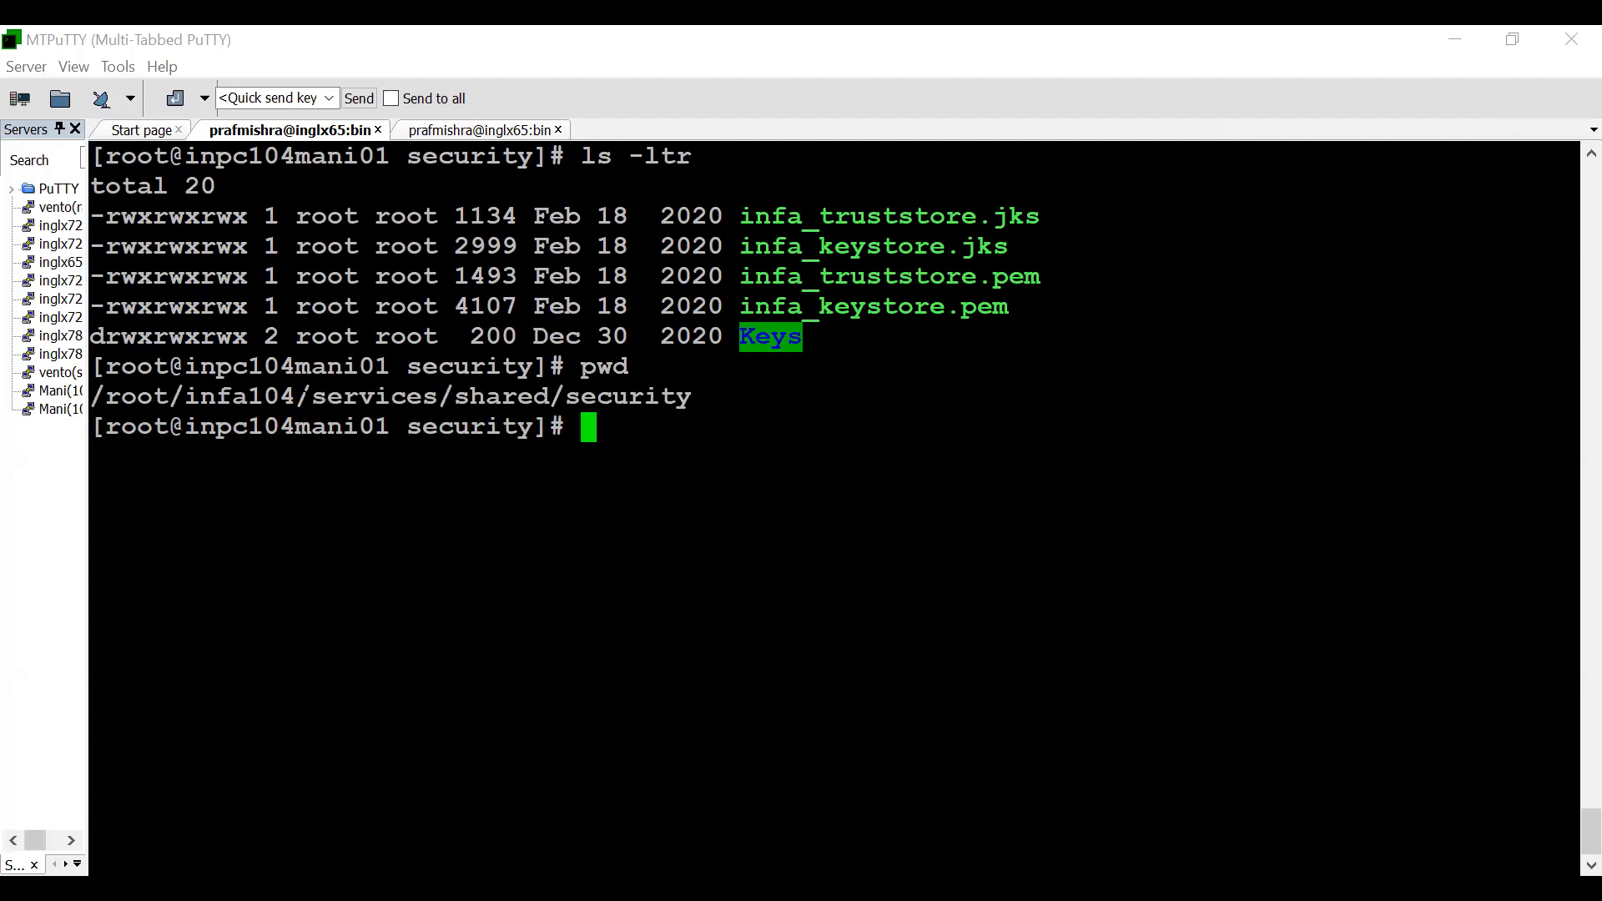
pyautogui.moveTo(295, 396); pyautogui.dragTo(691, 397)
pyautogui.moveTo(726, 215); pyautogui.dragTo(1019, 309)
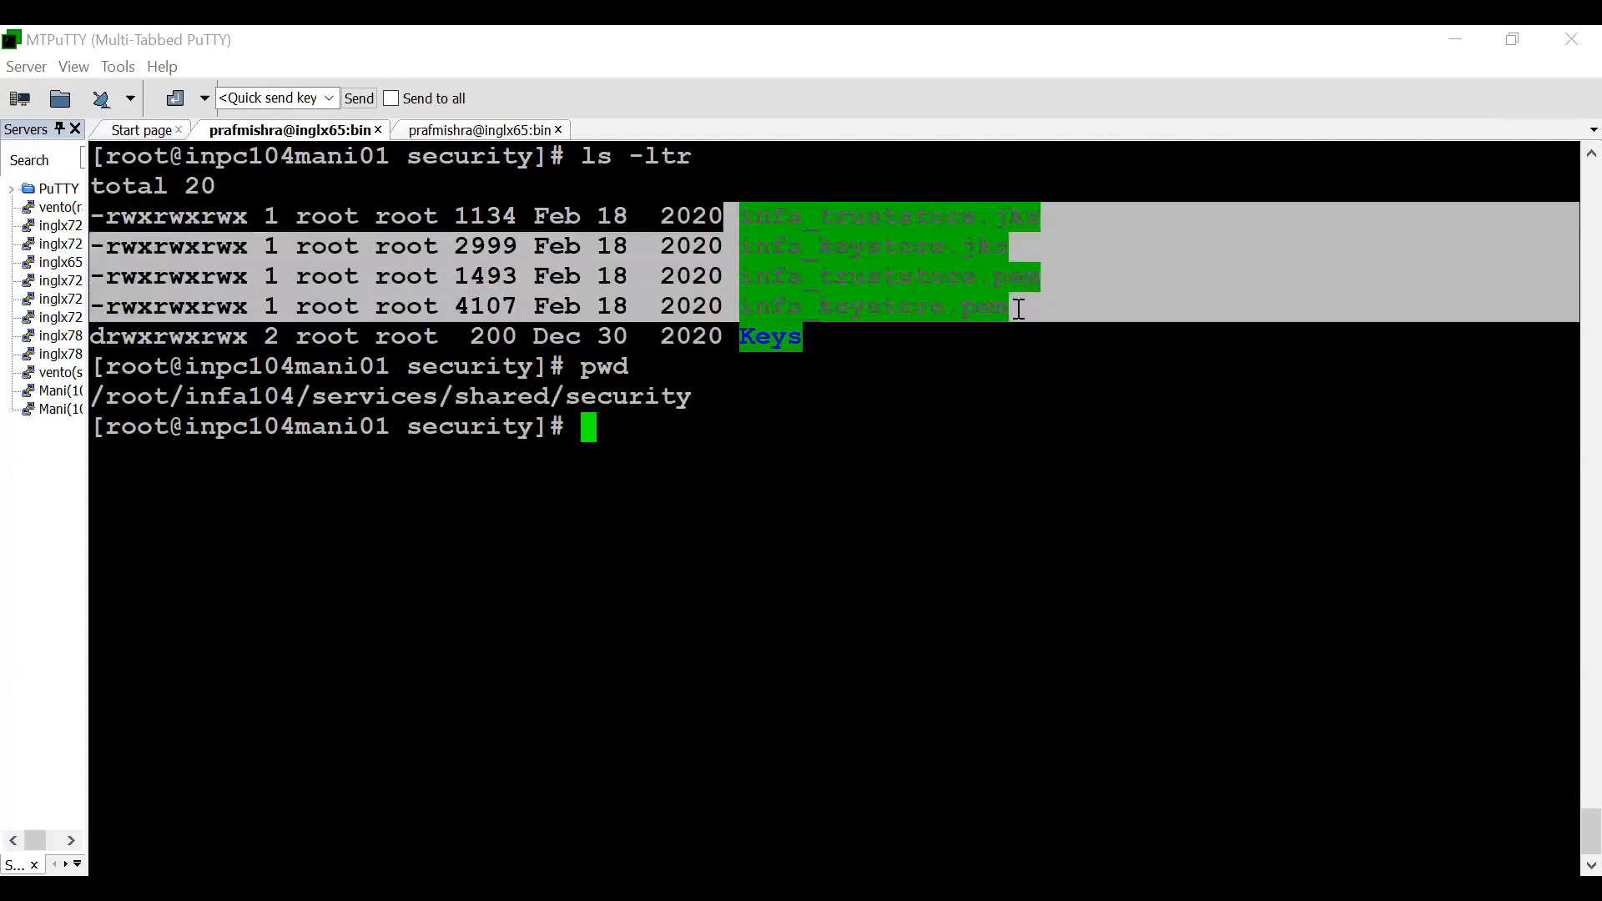
pyautogui.click(843, 232)
pyautogui.moveTo(725, 215); pyautogui.dragTo(1035, 305)
pyautogui.moveTo(1023, 302); pyautogui.dragTo(736, 220)
pyautogui.click(880, 307)
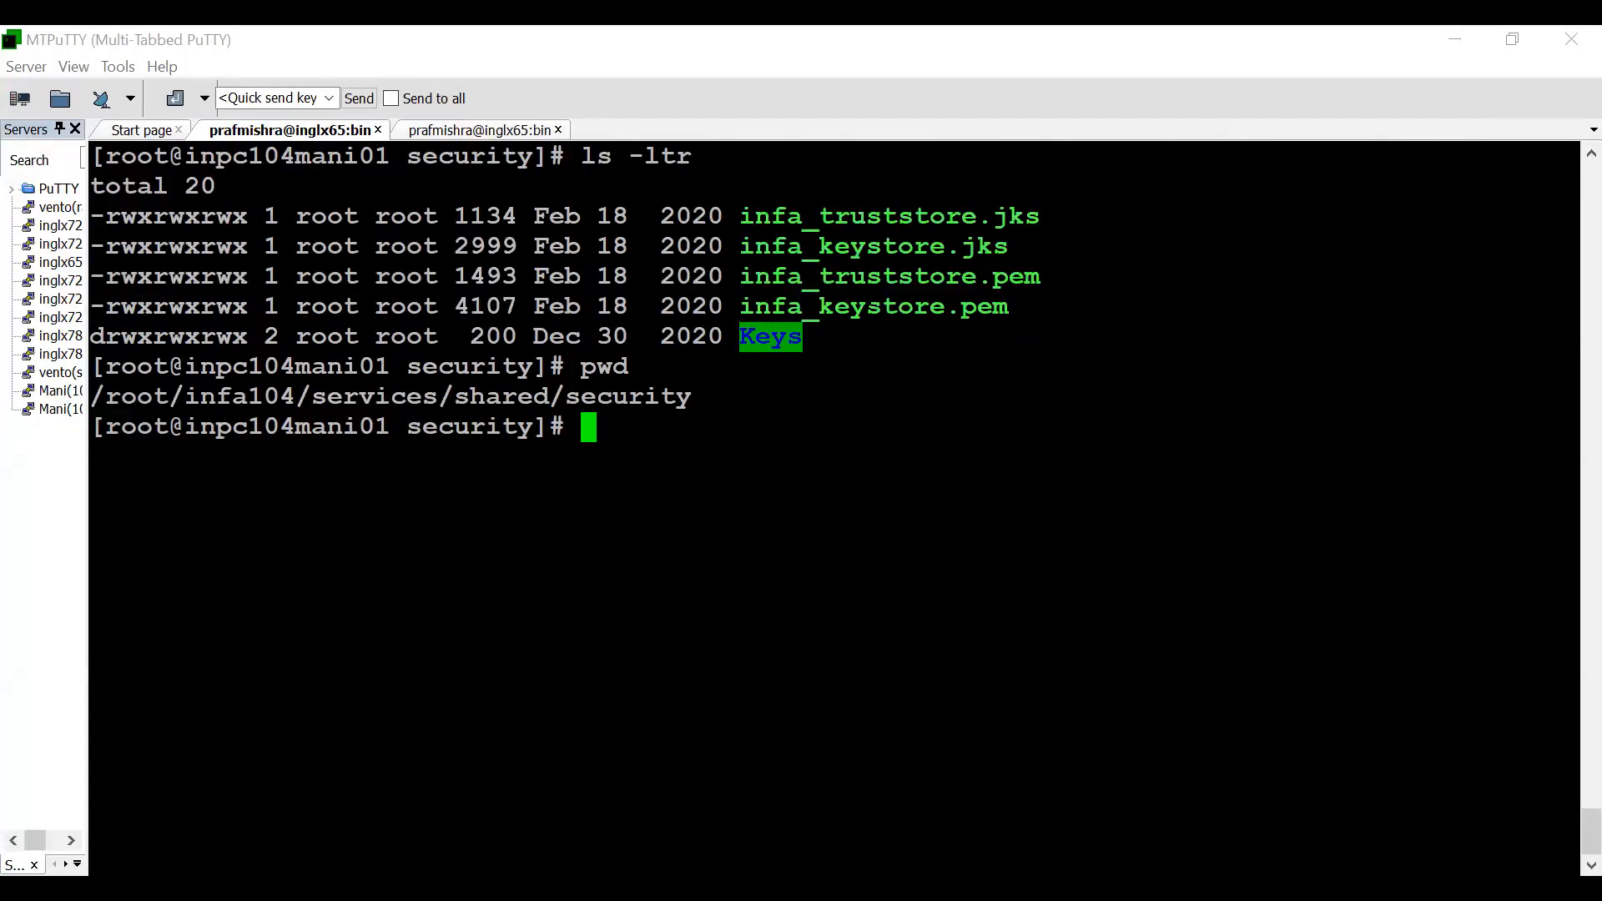
# - Print the working directory again and move up three levels from the security folder to infa104
pyautogui.write('pwd')
pyautogui.press('Return')
pyautogui.write('cd ..')
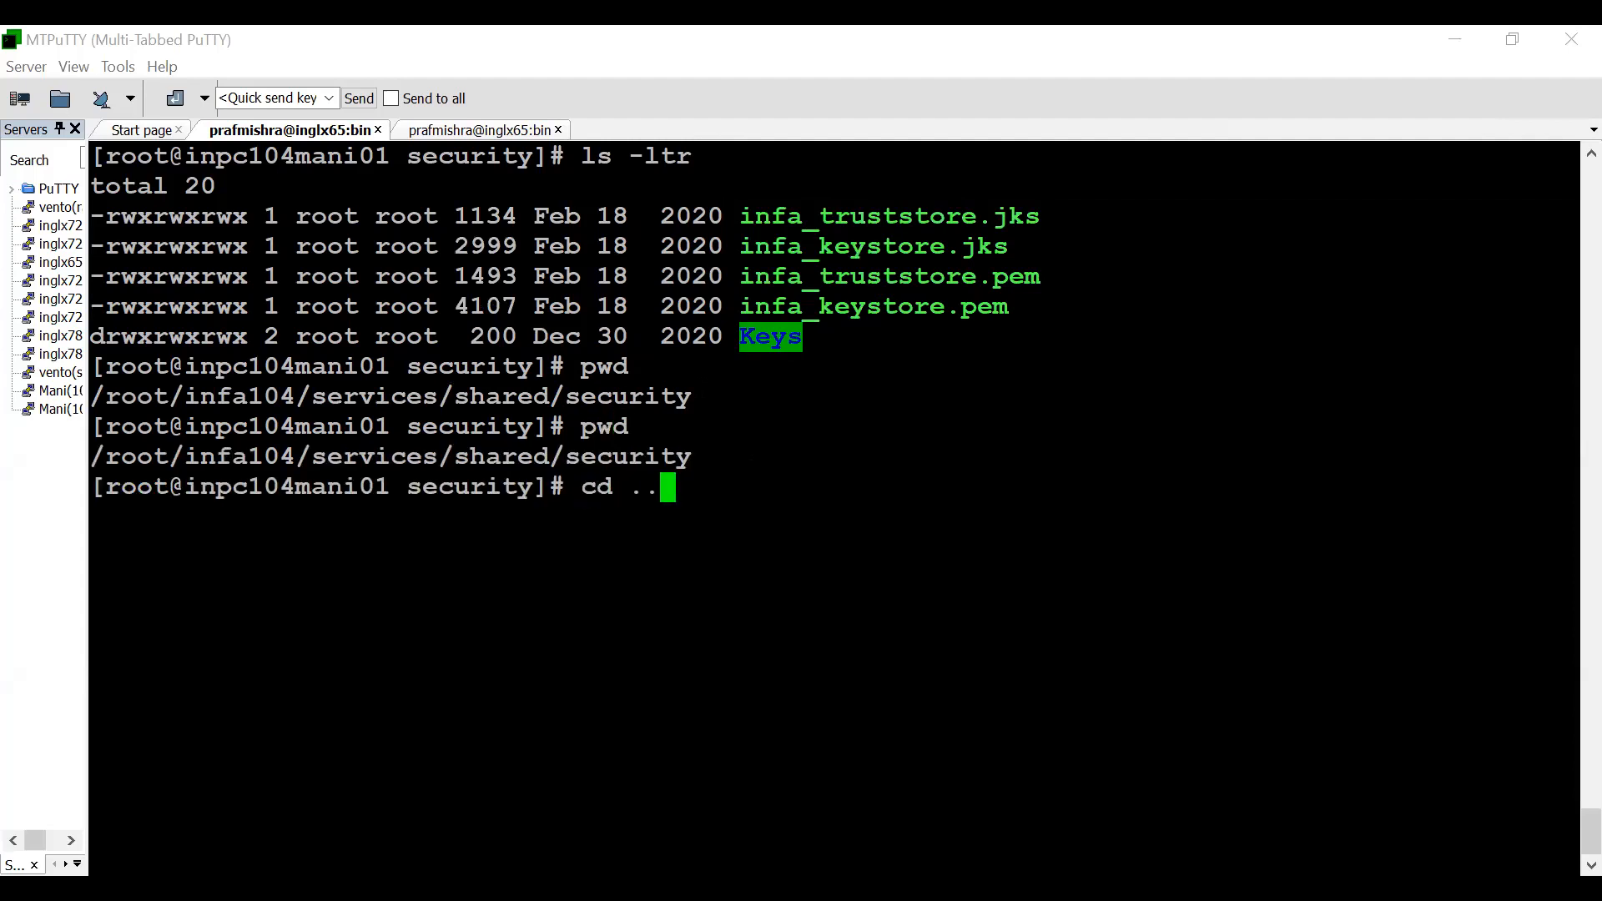
pyautogui.press('BackSpace')
pyautogui.write('..')
pyautogui.press('Return')
pyautogui.write('cd ..')
pyautogui.press('Return')
pyautogui.write('c')
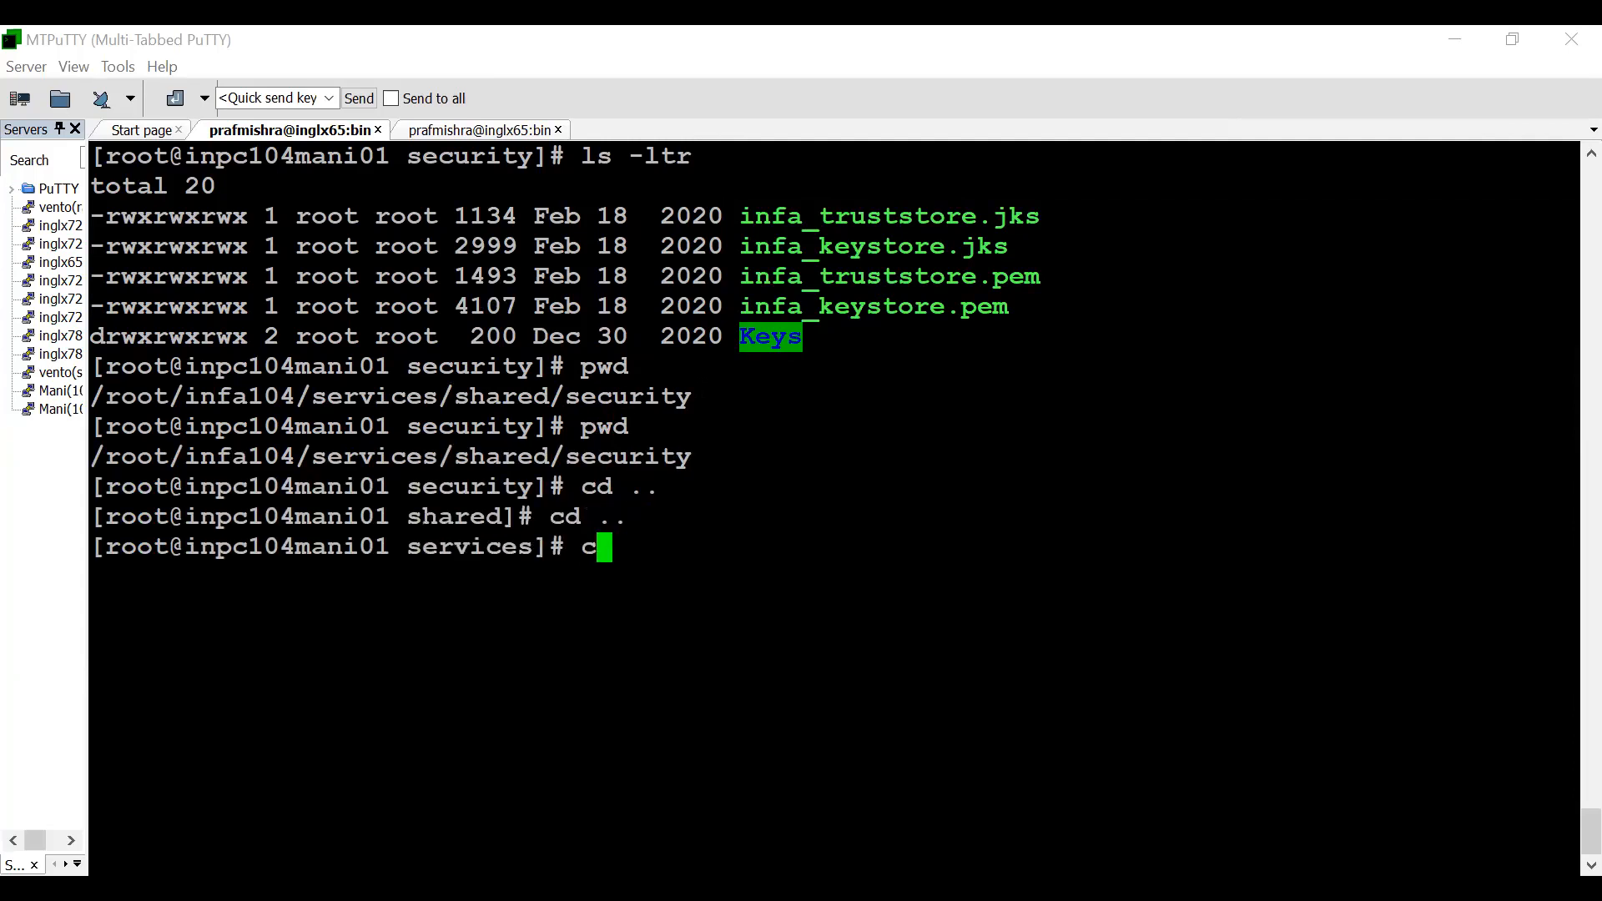
pyautogui.write('d ..')
pyautogui.press('Return')
# - Create a new directory named ssl inside infa104
pyautogui.write('cd')
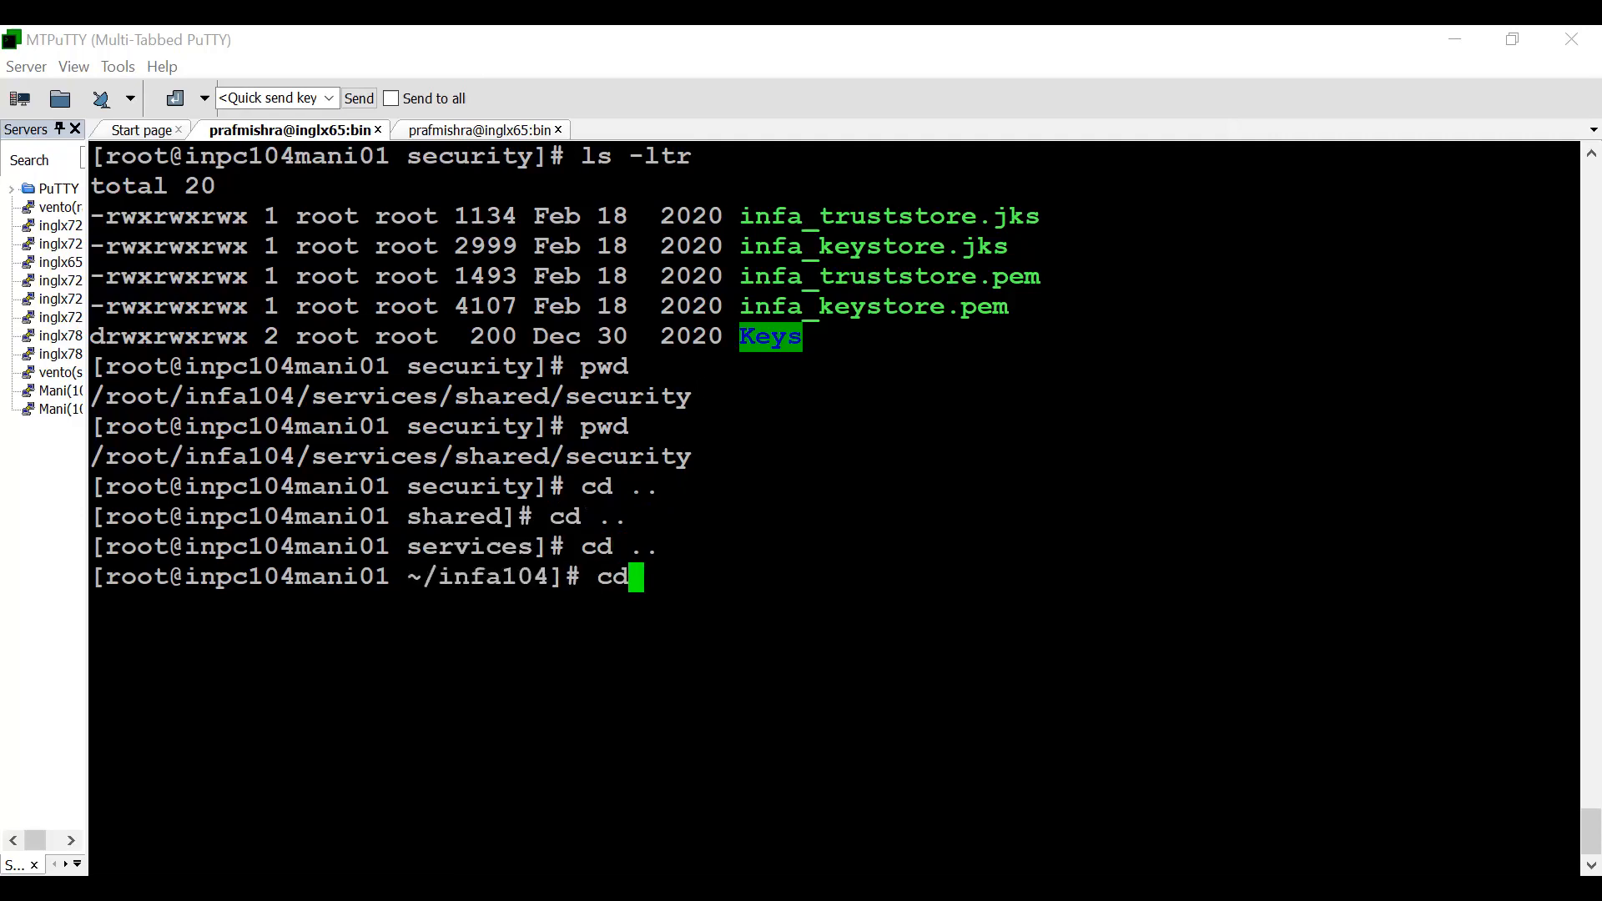
pyautogui.press('BackSpace')
pyautogui.press('BackSpace')
pyautogui.write('mkd')
pyautogui.press('BackSpace')
pyautogui.write('kd')
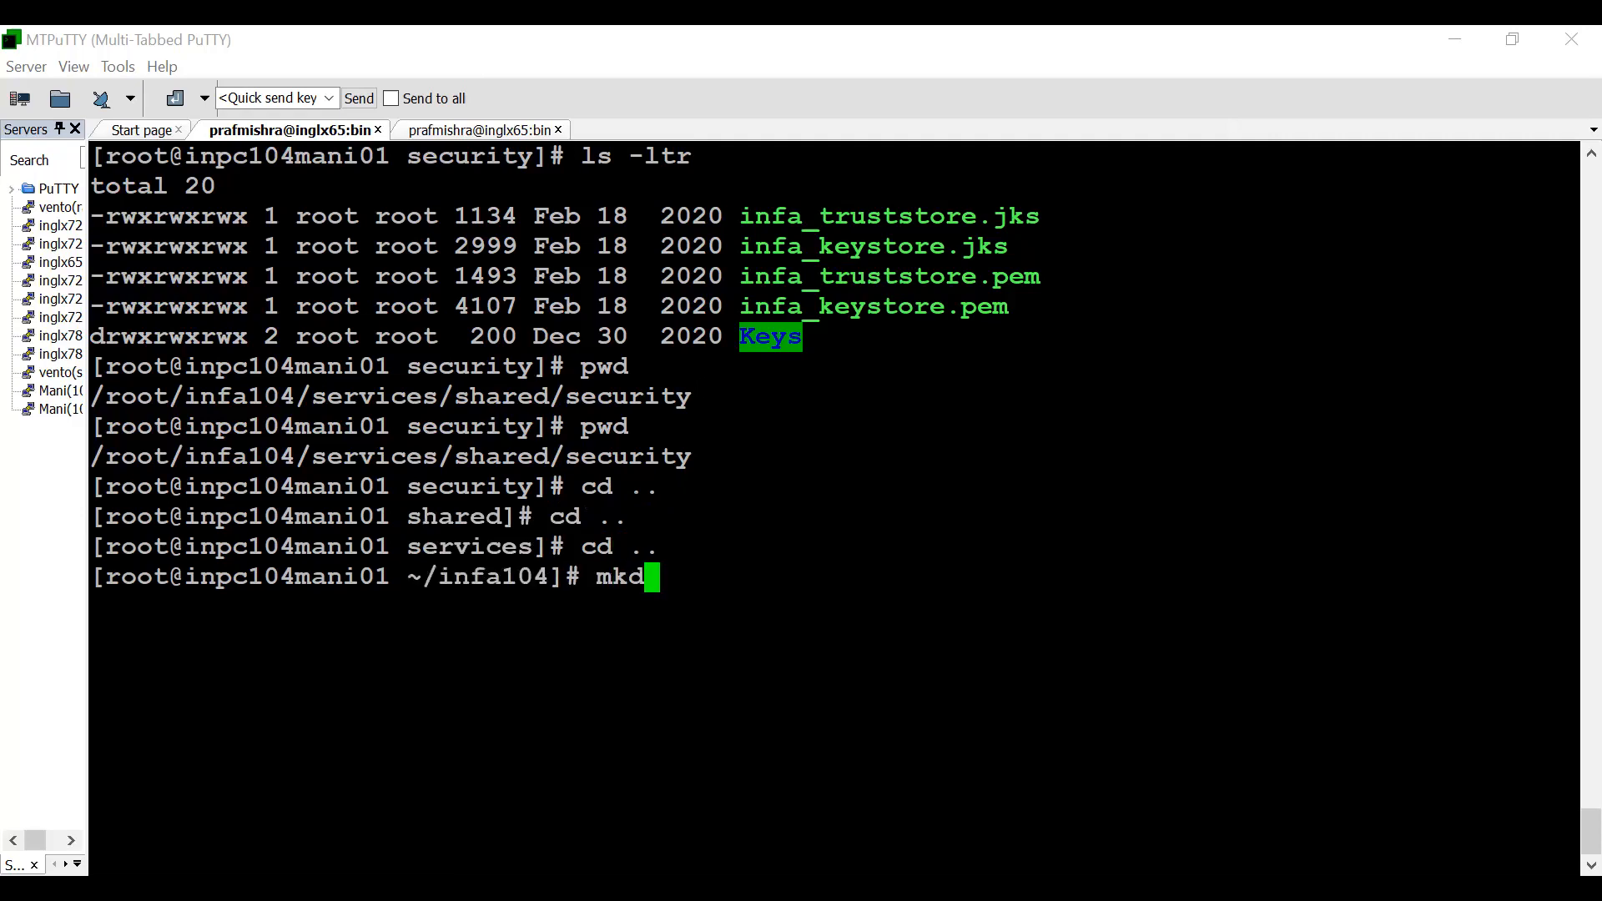
pyautogui.write('ir')
pyautogui.press('BackSpace')
pyautogui.press('BackSpace')
pyautogui.write('ir ssl')
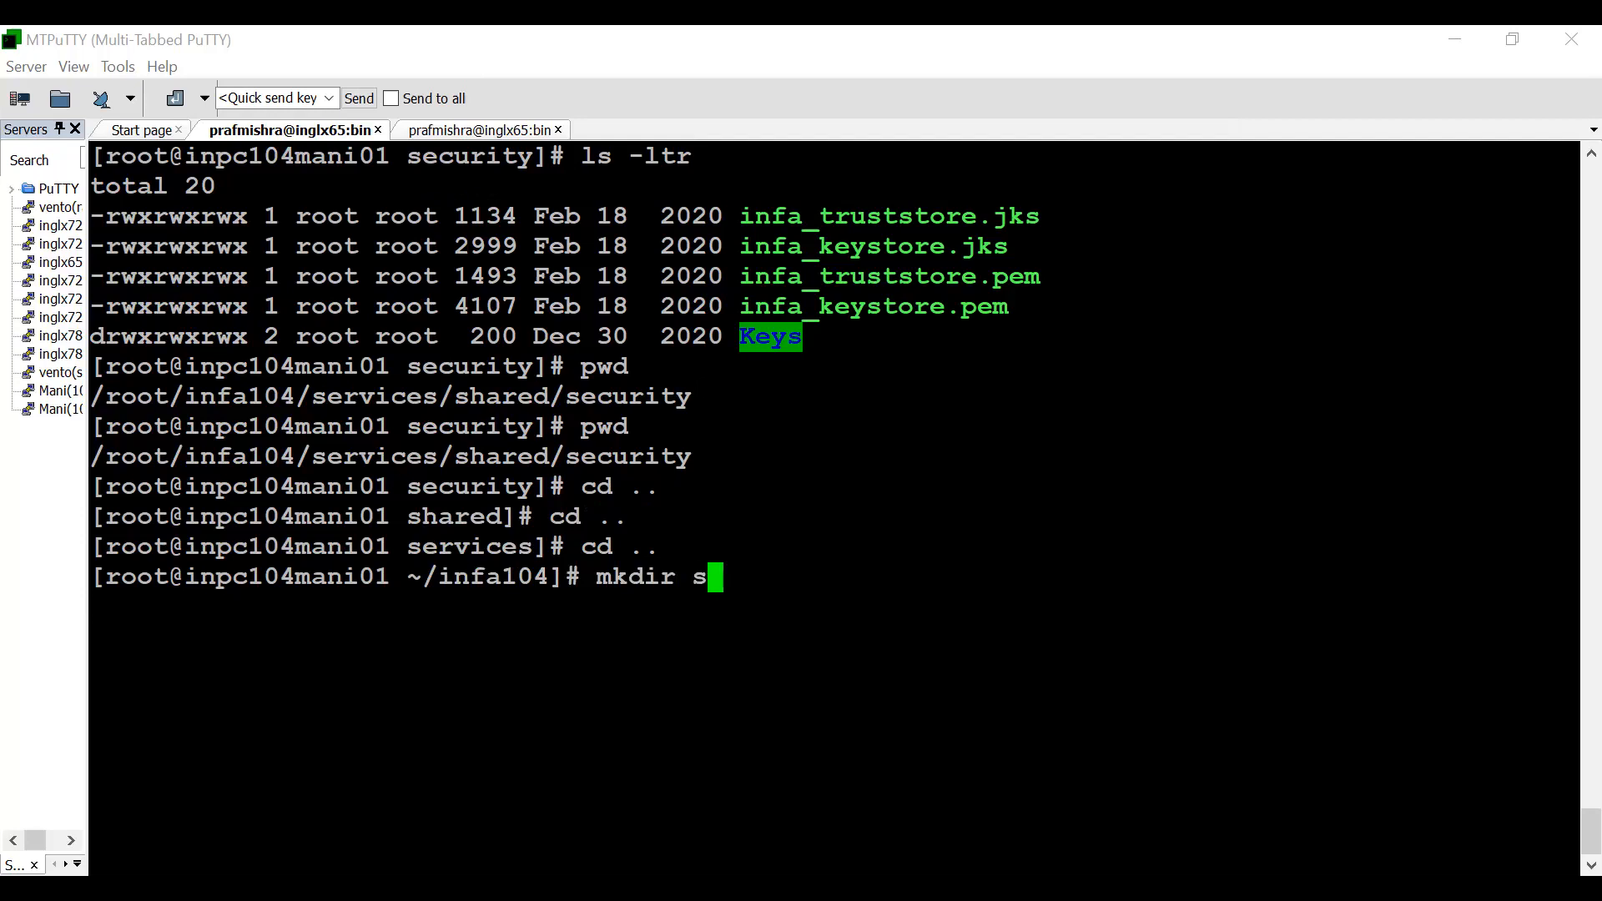
pyautogui.press('Return')
# - Try to change into a directory entered as ss1
pyautogui.write('cd')
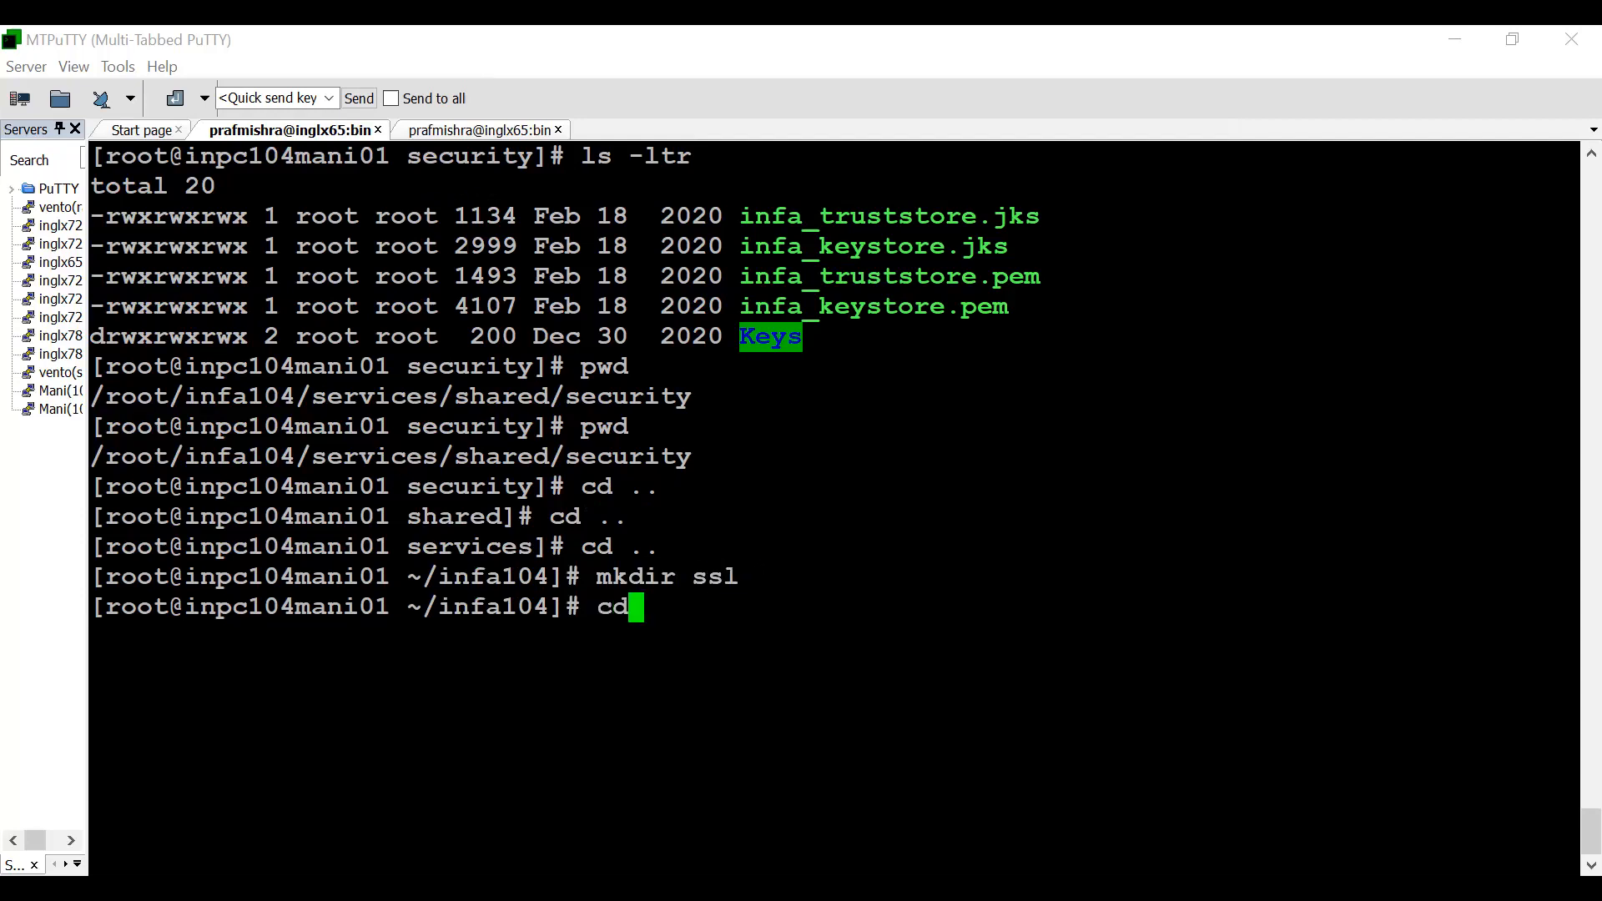
pyautogui.write(' ss1')
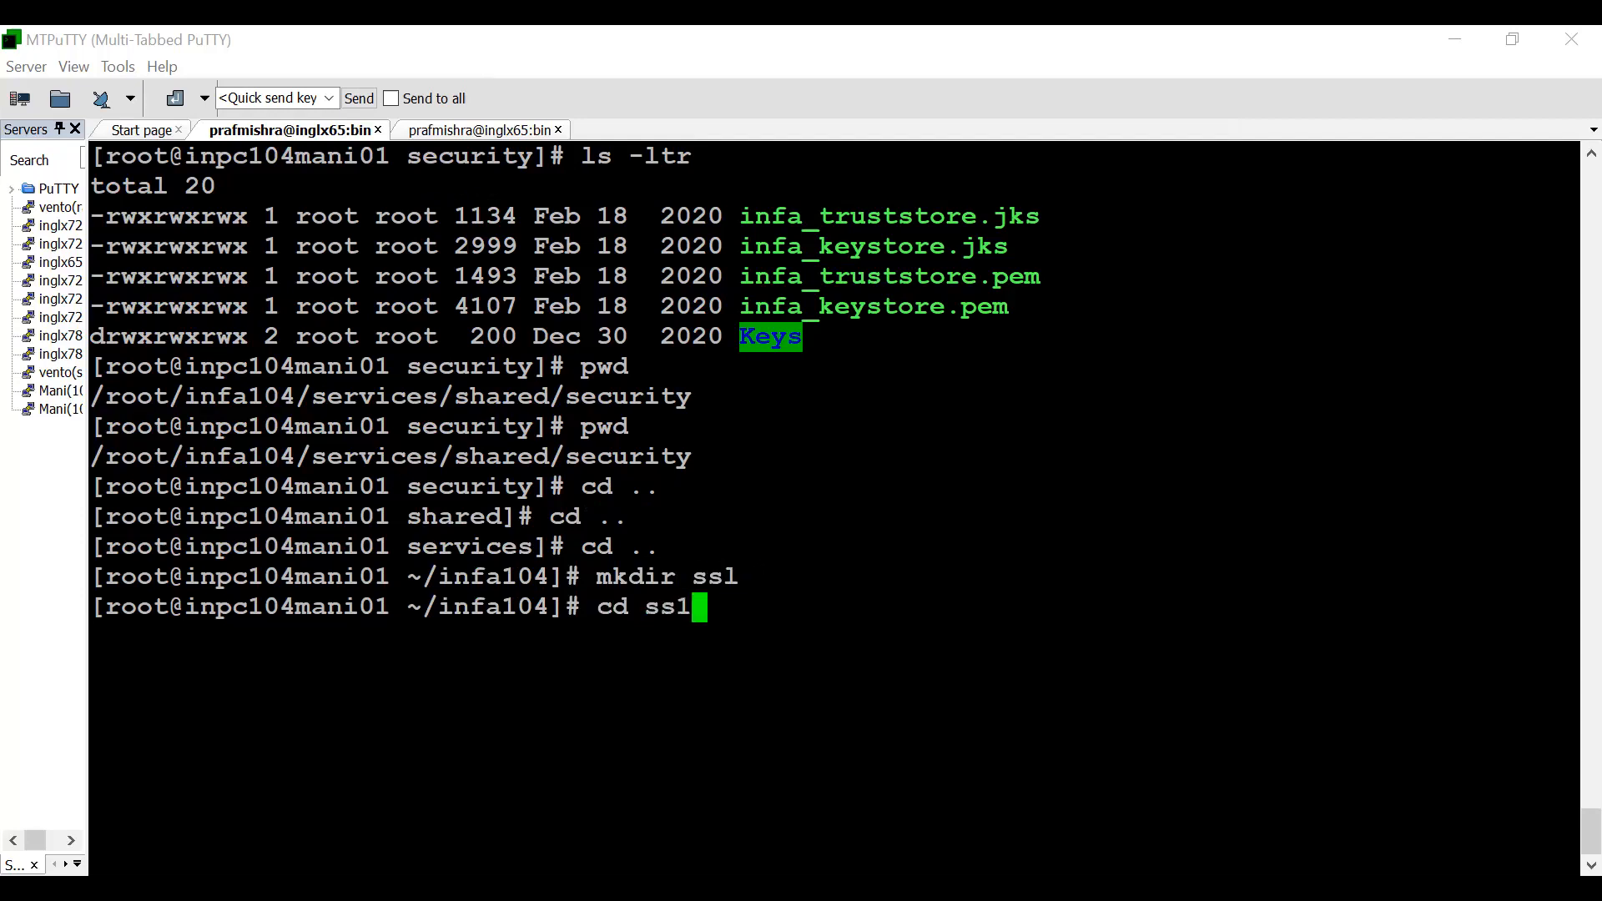
pyautogui.press('Return')
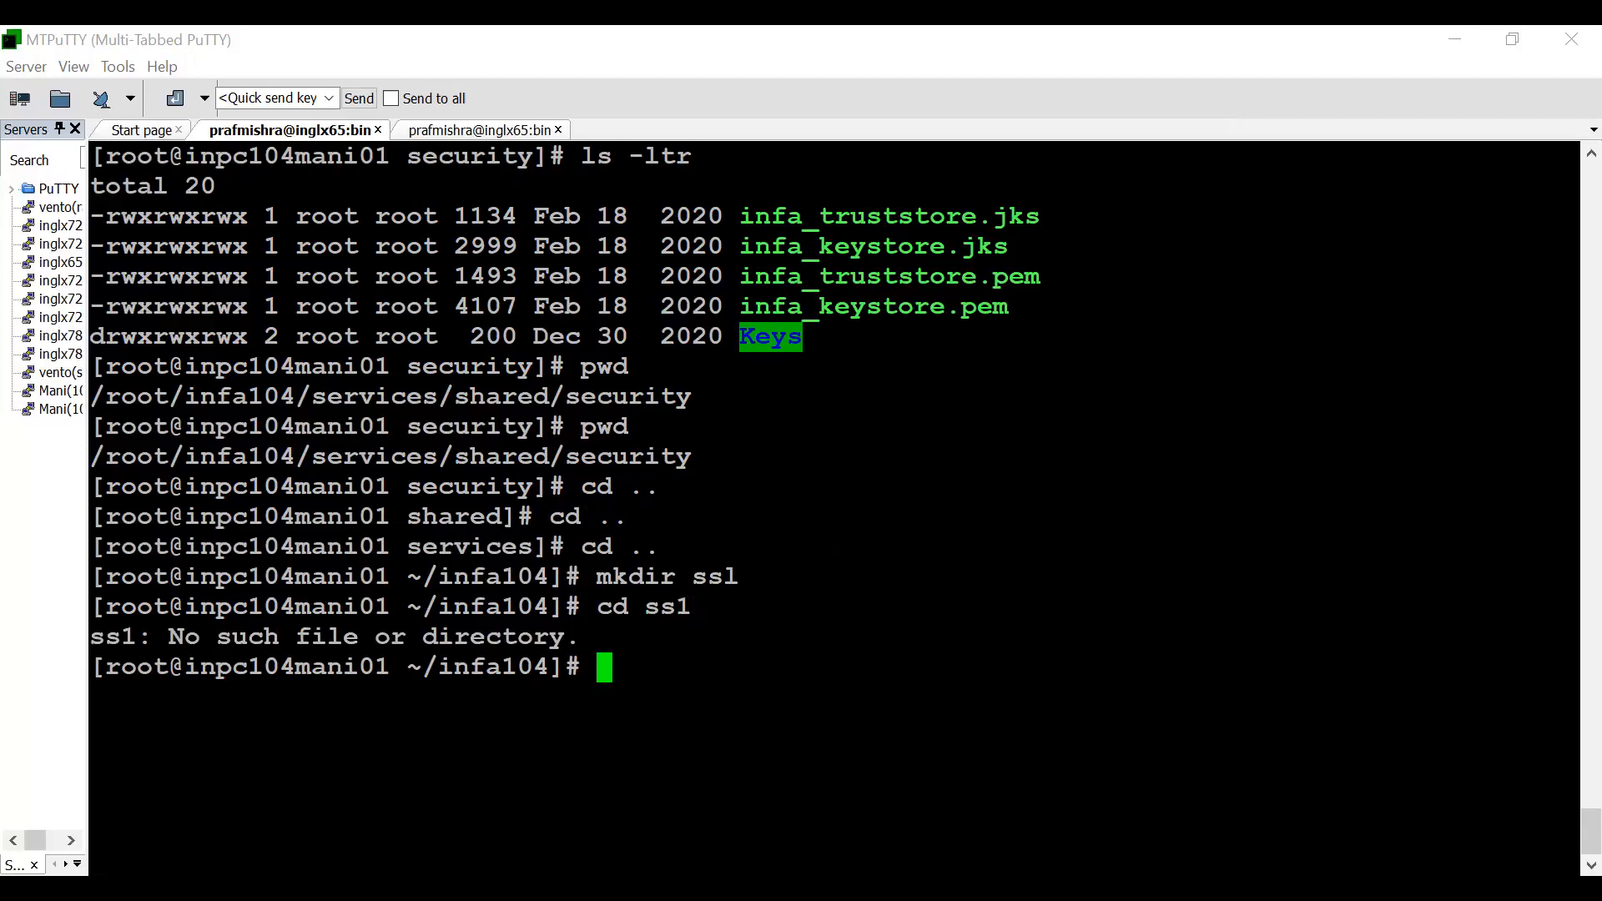
# - Print the working directory, list the contents of infa104 and change into the ssl directory
pyautogui.write('cd')
pyautogui.press('BackSpace')
pyautogui.press('BackSpace')
pyautogui.write('pwd')
pyautogui.press('Return')
pyautogui.write('ls')
pyautogui.press('Return')
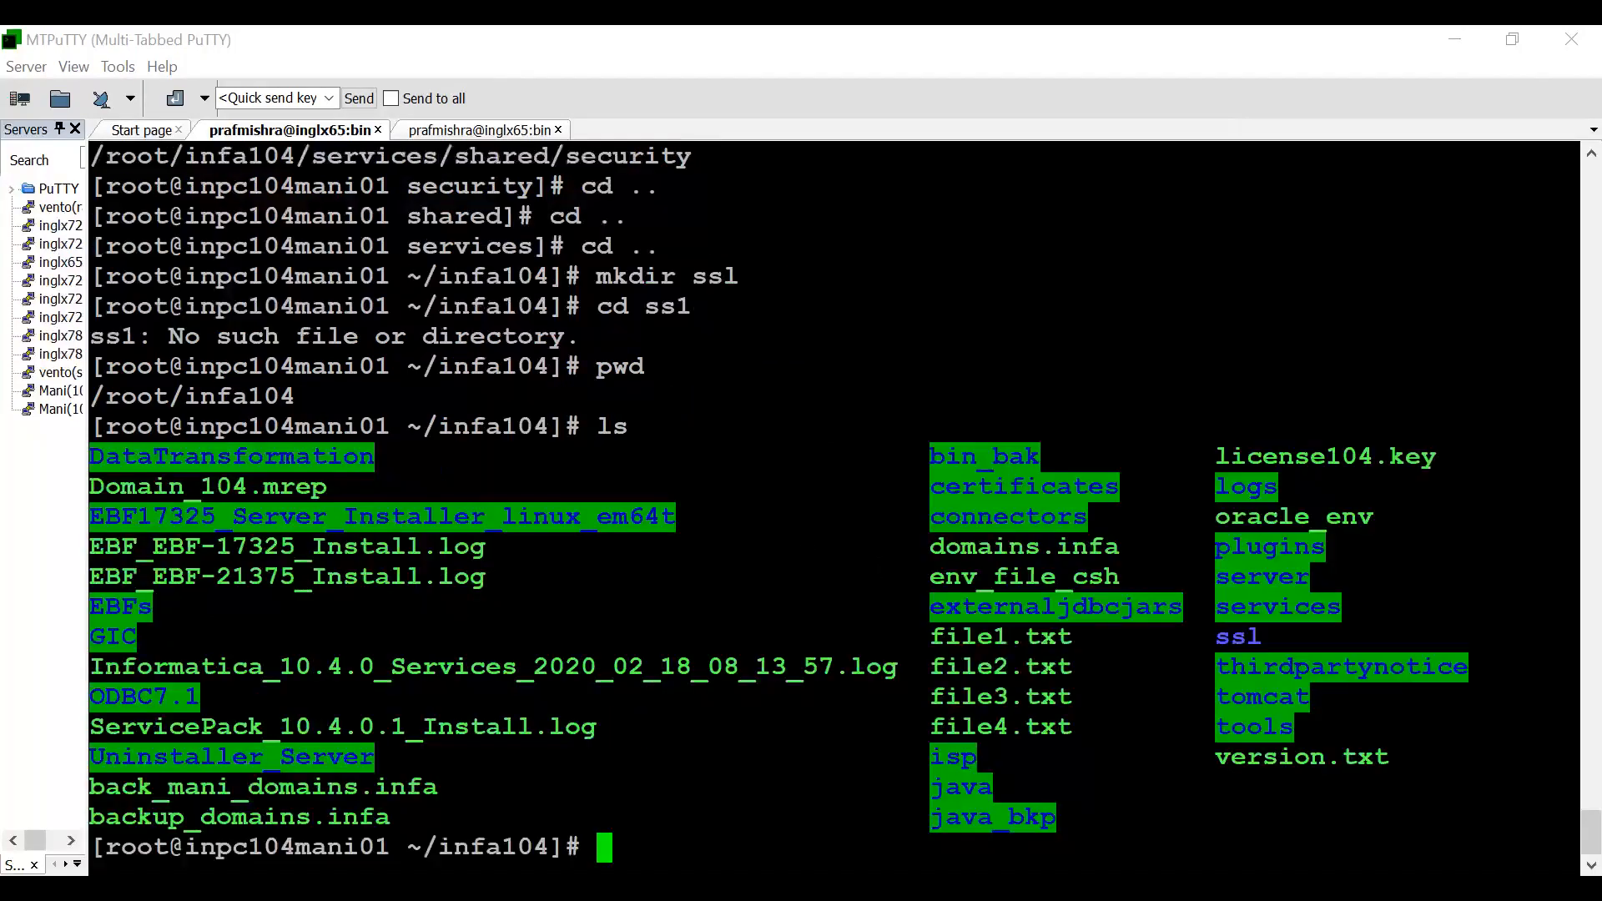
pyautogui.doubleClick(1241, 639)
pyautogui.hotkey('ctrl', 'c')
pyautogui.write('cd')
pyautogui.rightClick(1240, 639)
pyautogui.press('Return')
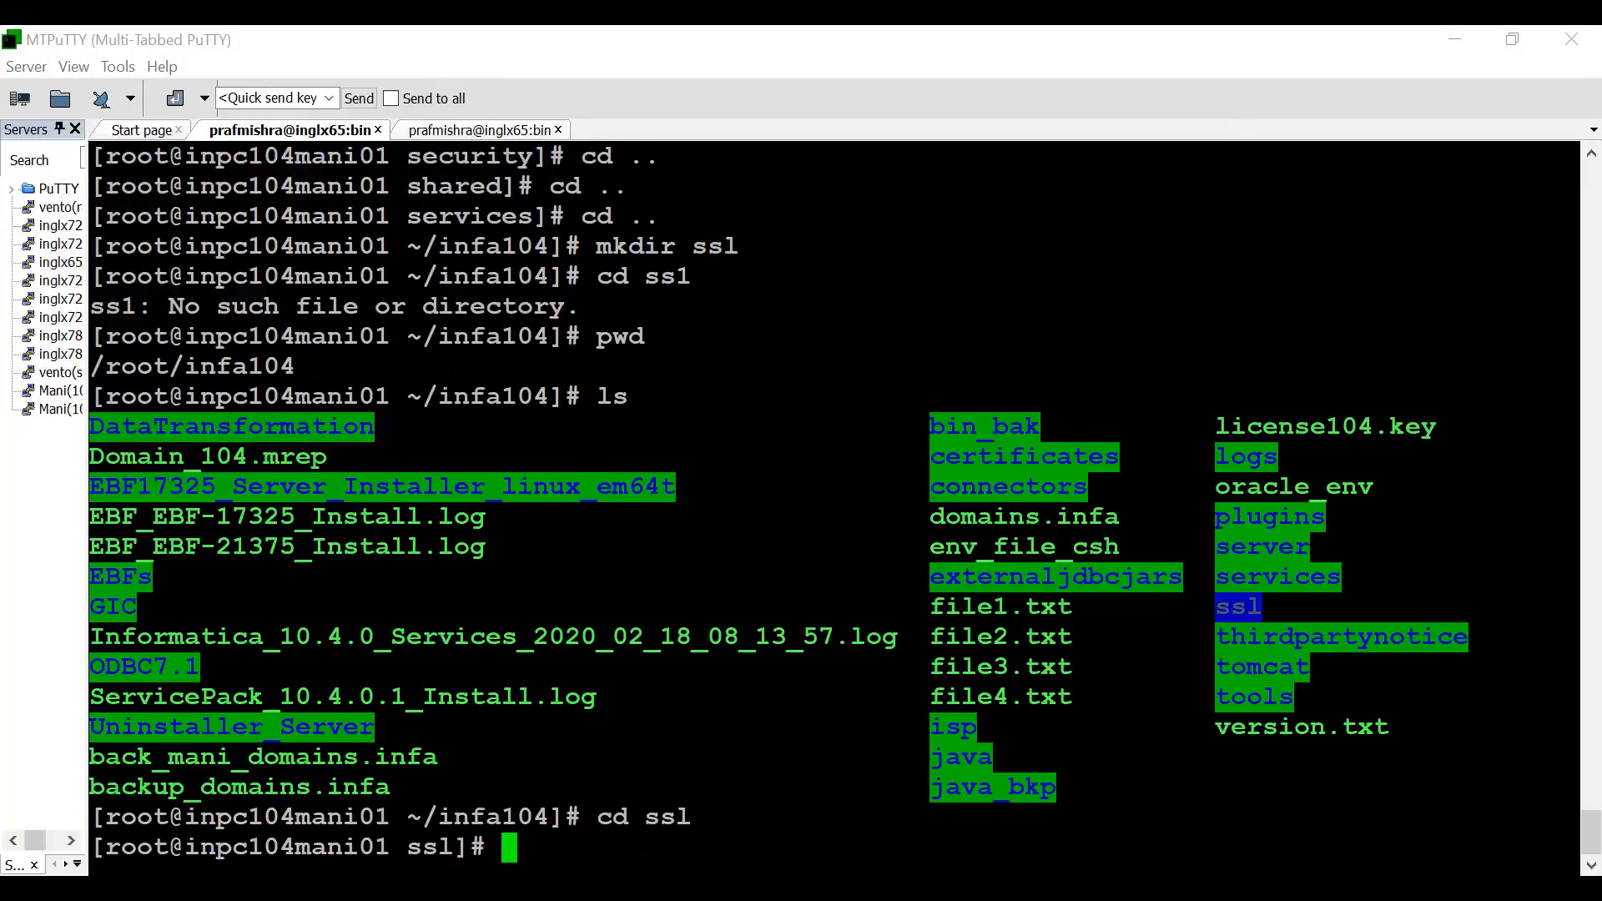
# - Print the working directory and run openssl req -new -newkey rsa:2048 -sha1, outputting the key to private_key.key and the request to csr_filename.csr
pyautogui.write('pwd')
pyautogui.press('Return')
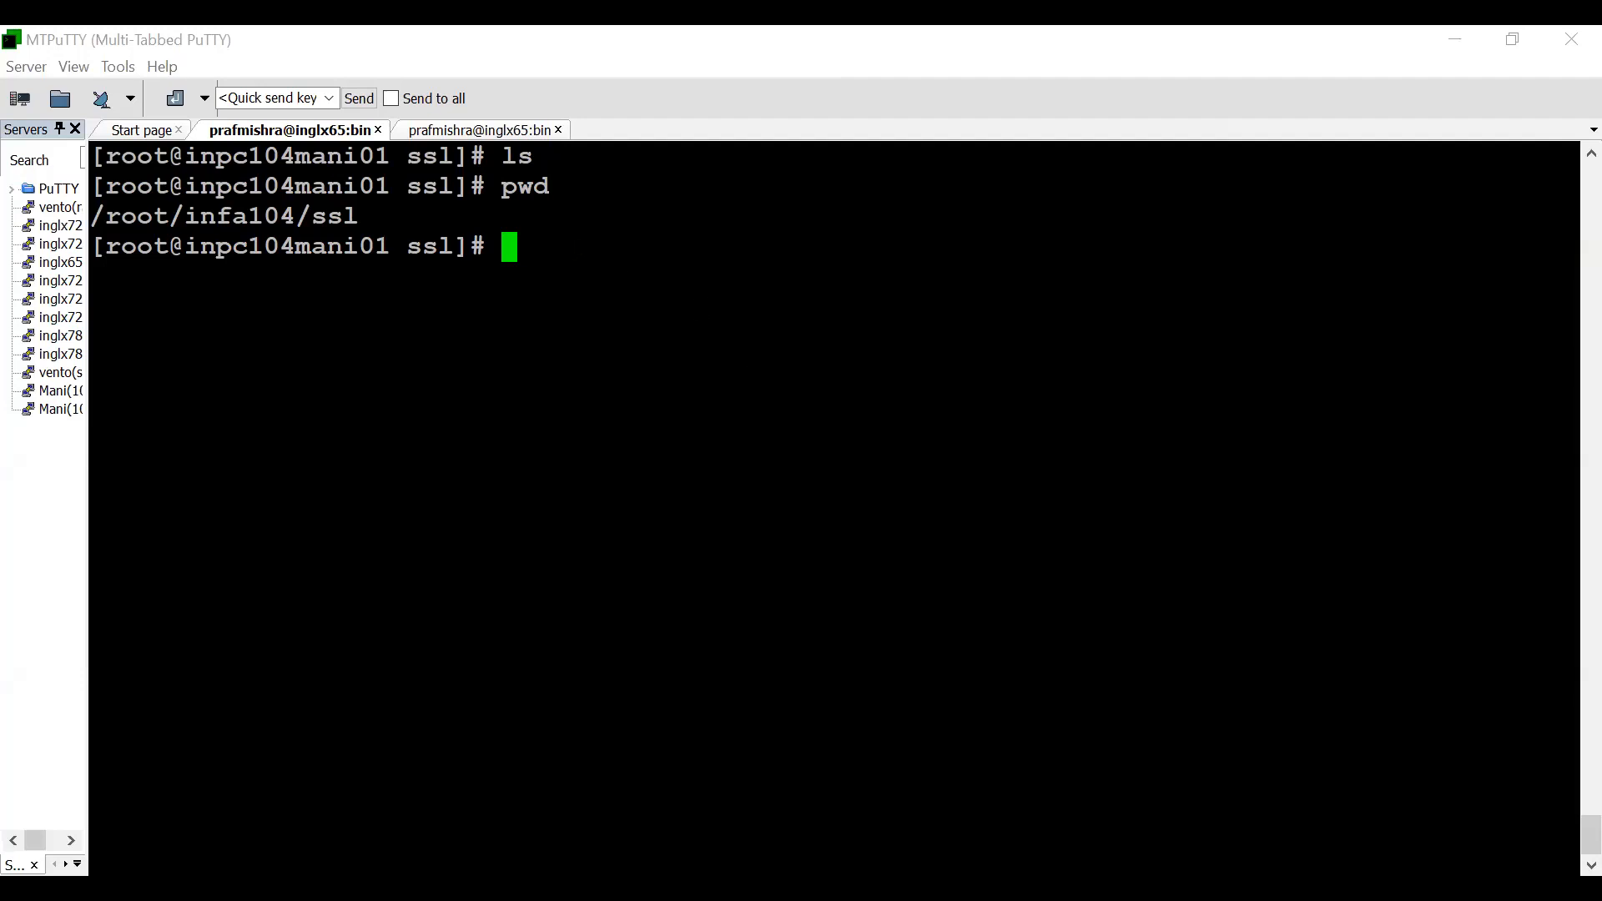
pyautogui.write('openssl req -new -newkey rsa:2048 -sha1 -keyout private_key.key -out csr_filename.csr')
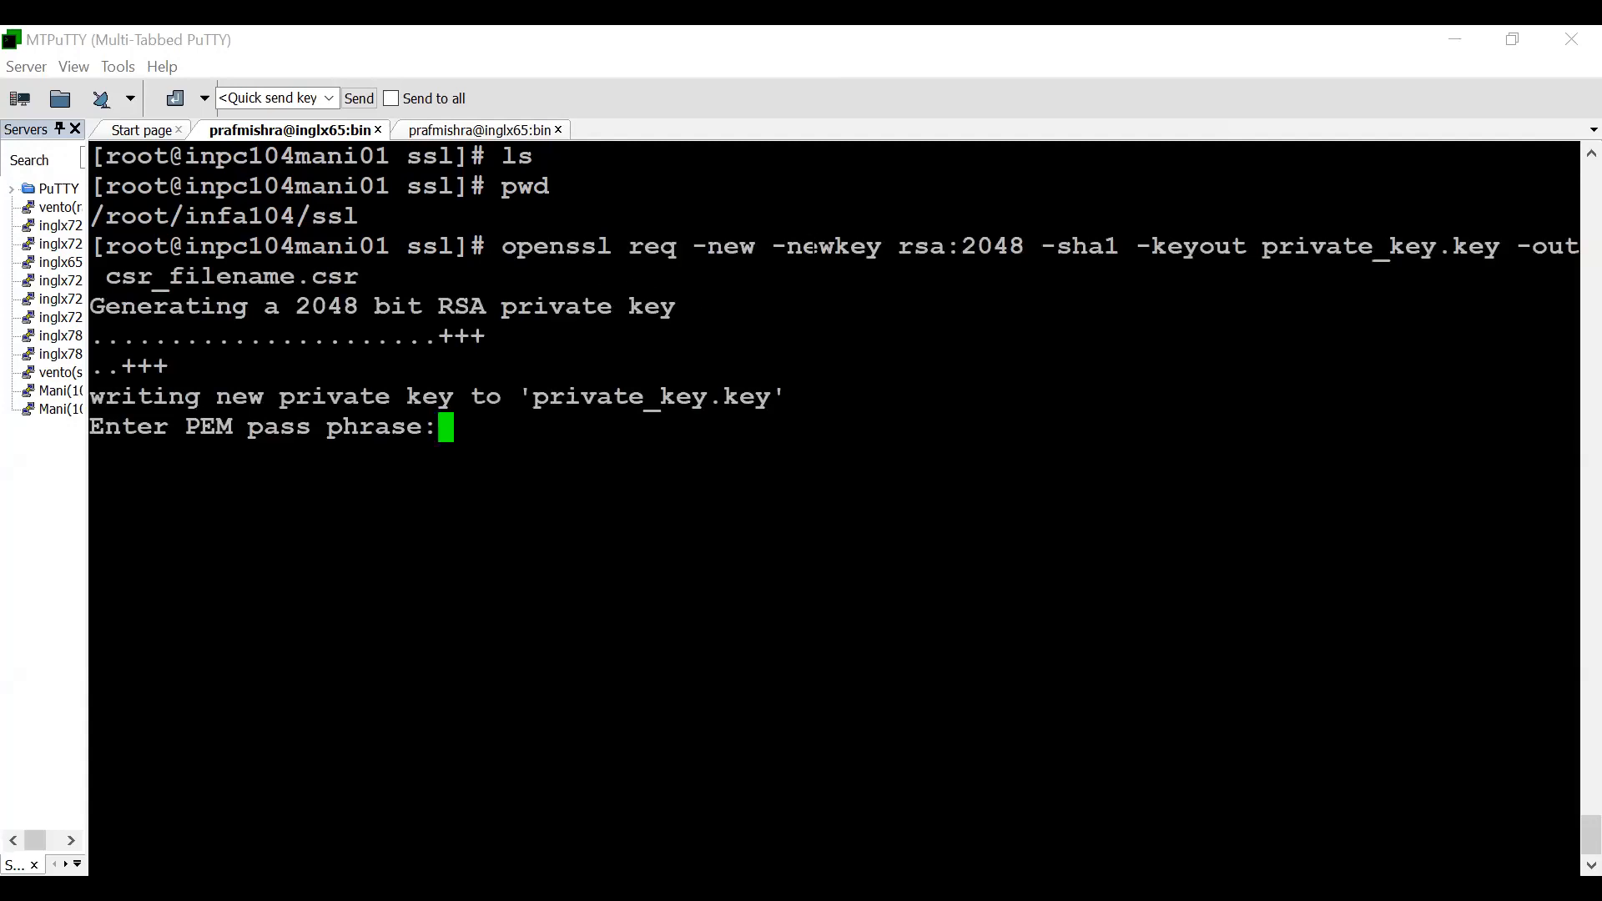
pyautogui.moveTo(774, 247); pyautogui.dragTo(876, 249)
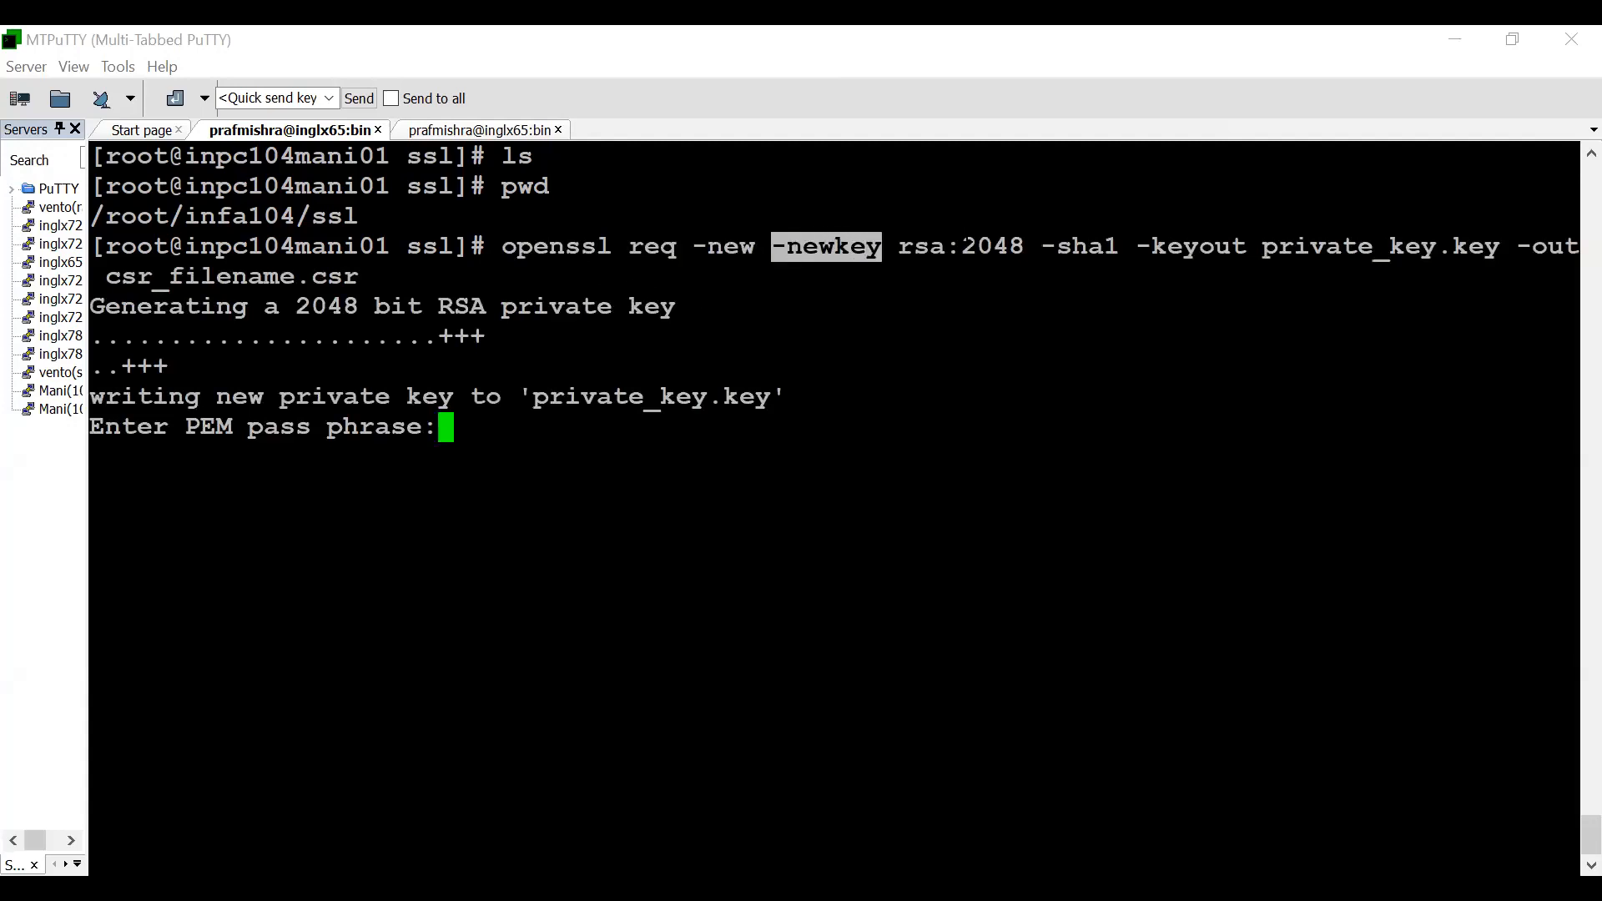
pyautogui.moveTo(489, 248); pyautogui.dragTo(1459, 247)
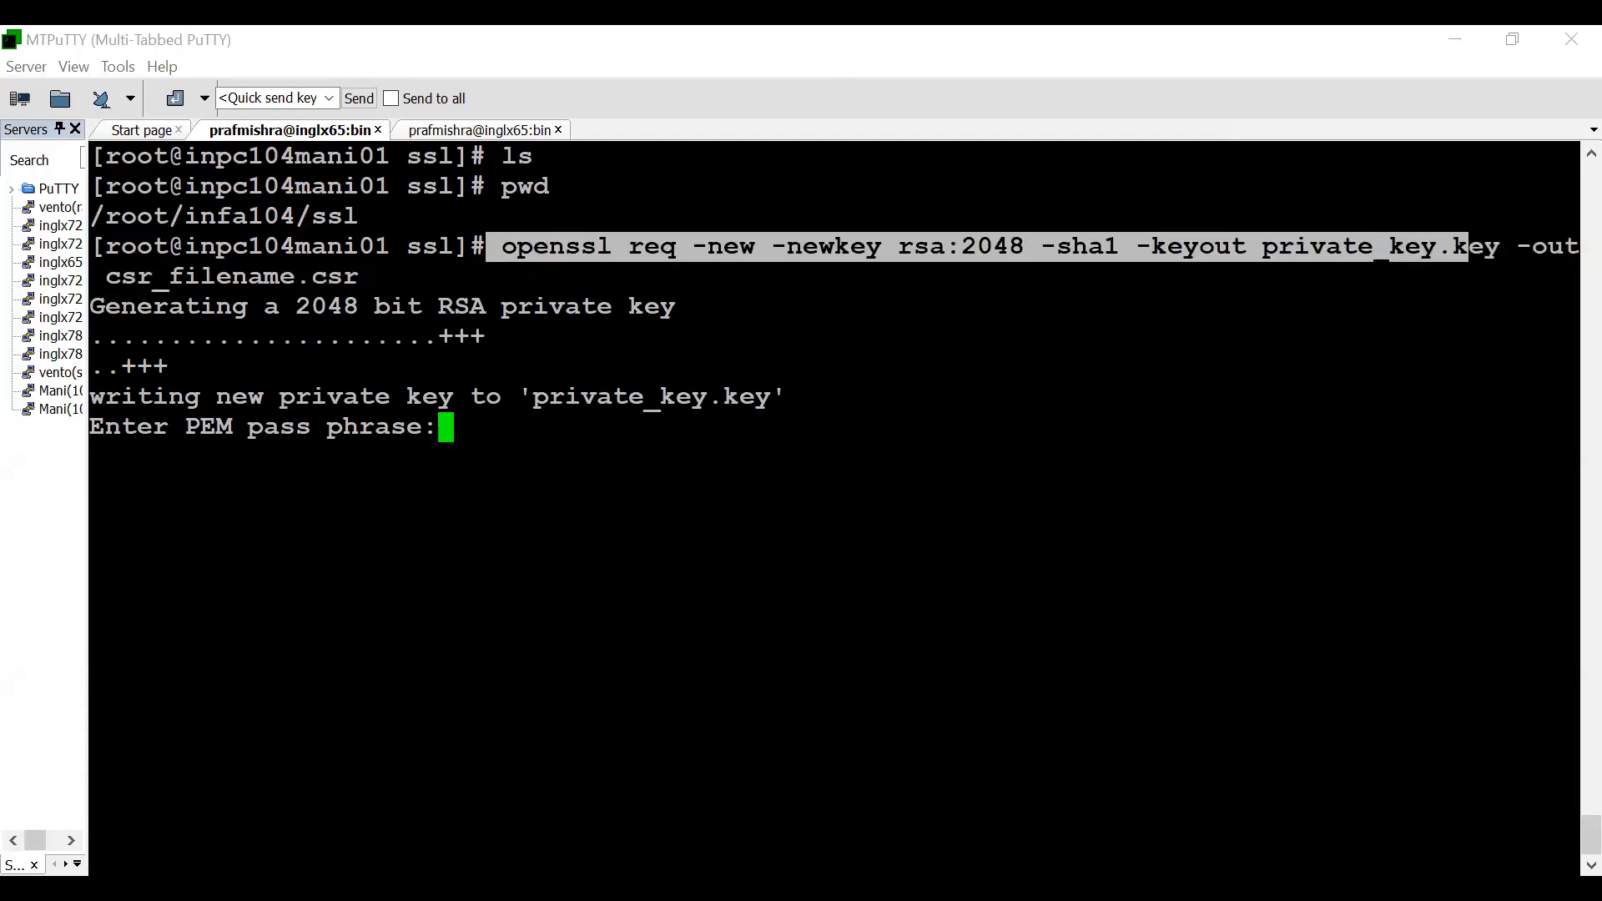
pyautogui.moveTo(366, 278); pyautogui.dragTo(119, 295)
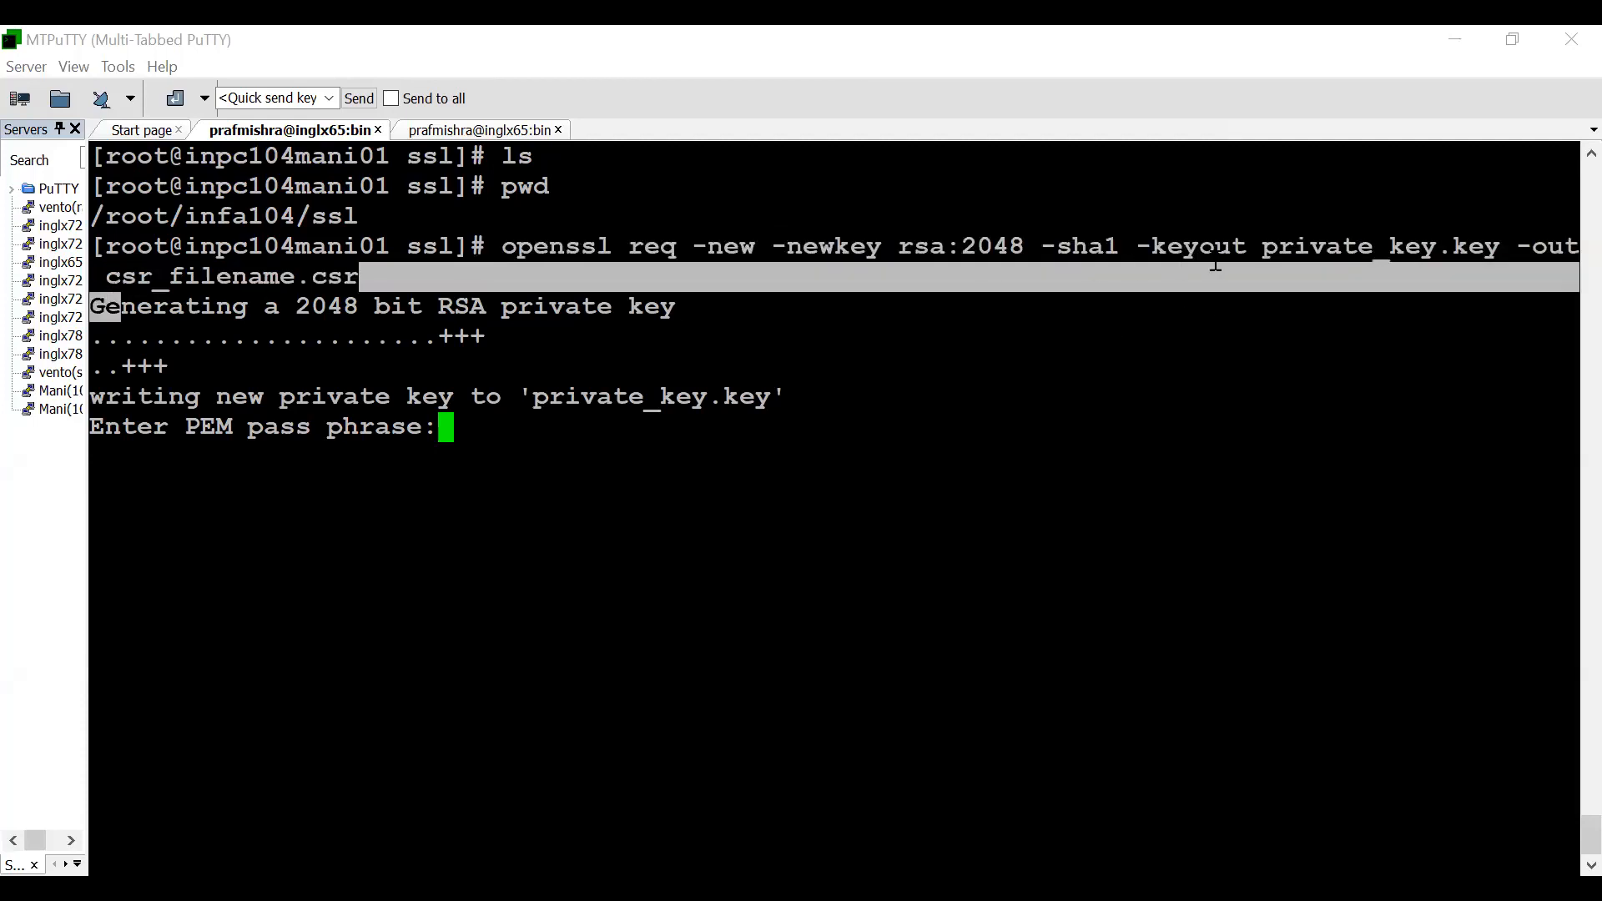
pyautogui.moveTo(1151, 248); pyautogui.dragTo(1494, 251)
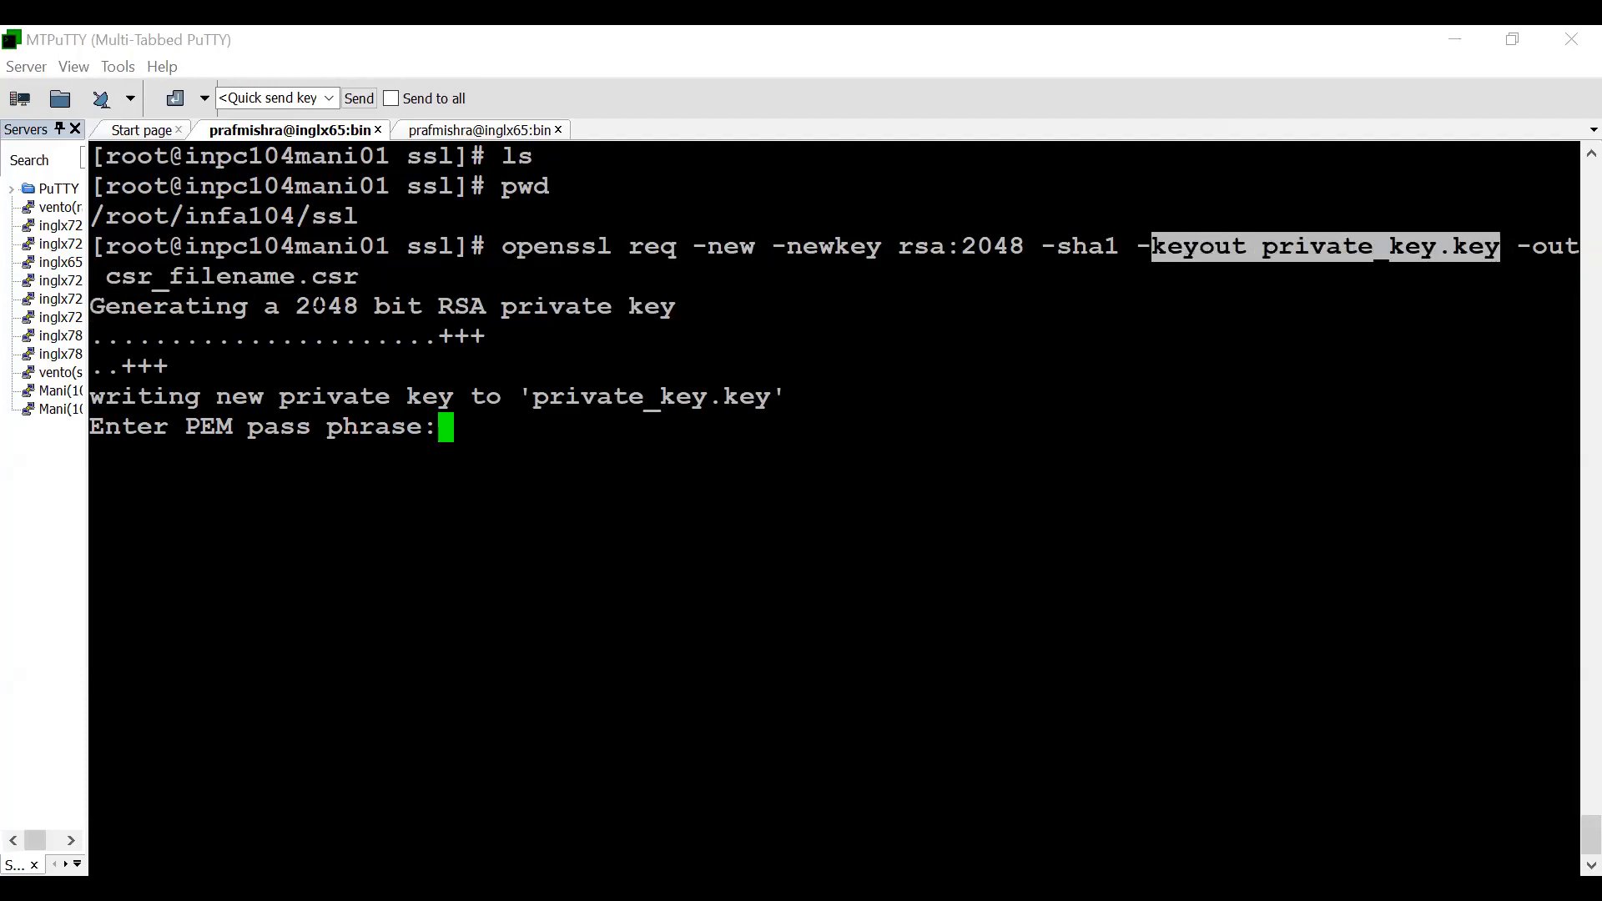
pyautogui.moveTo(113, 278); pyautogui.dragTo(451, 279)
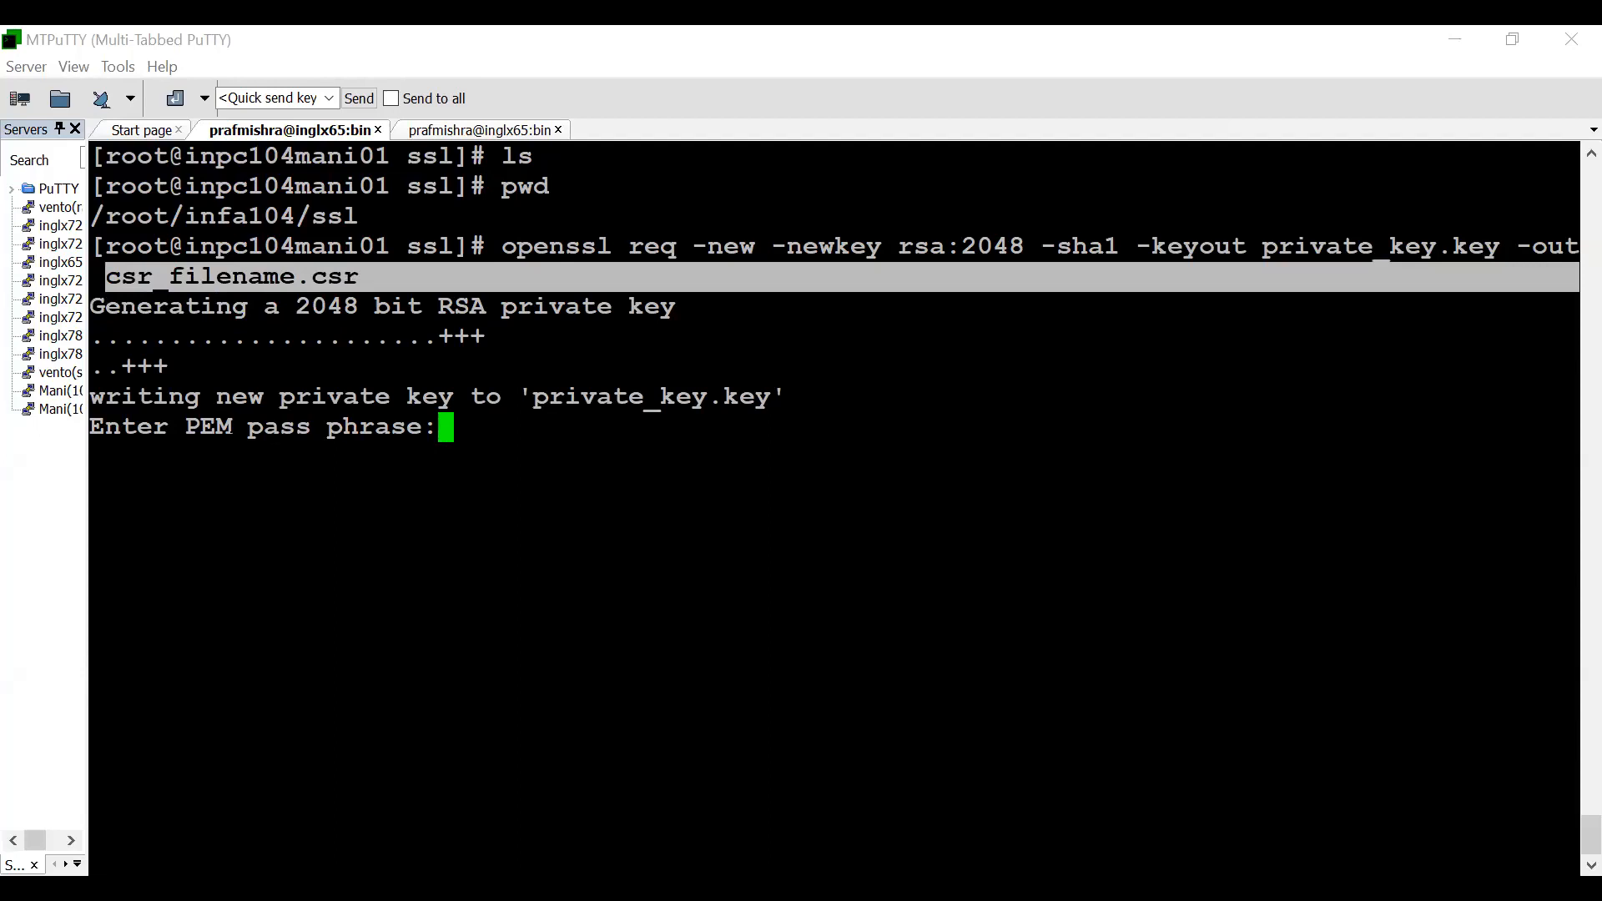
pyautogui.click(450, 280)
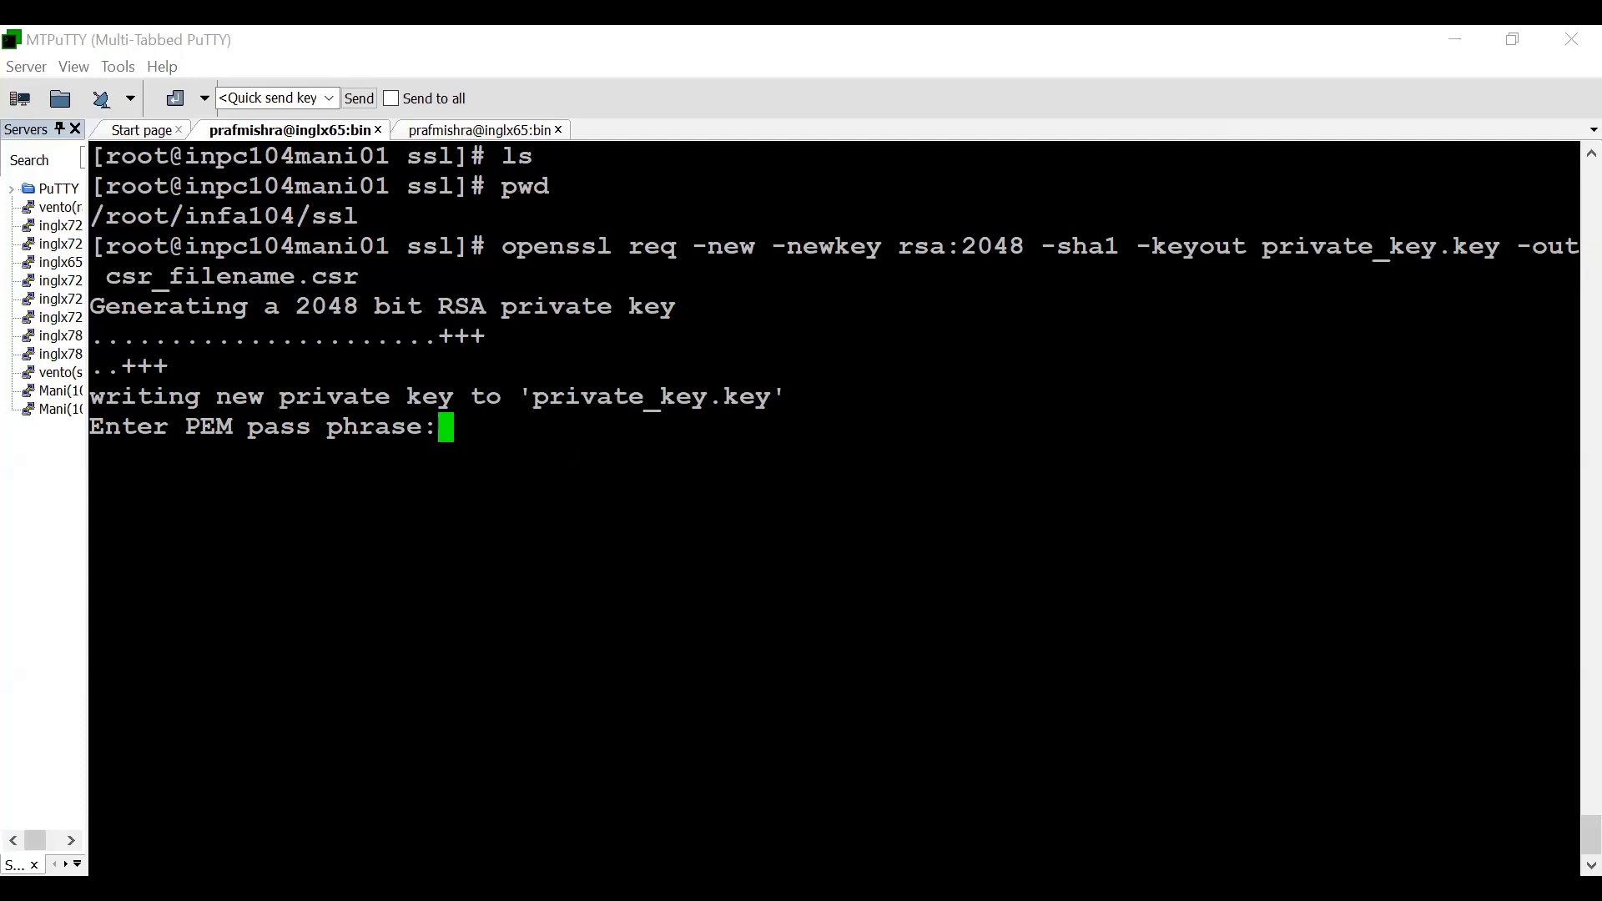
# - Enter and verify the PEM pass phrase for the new private key
pyautogui.press('Return')
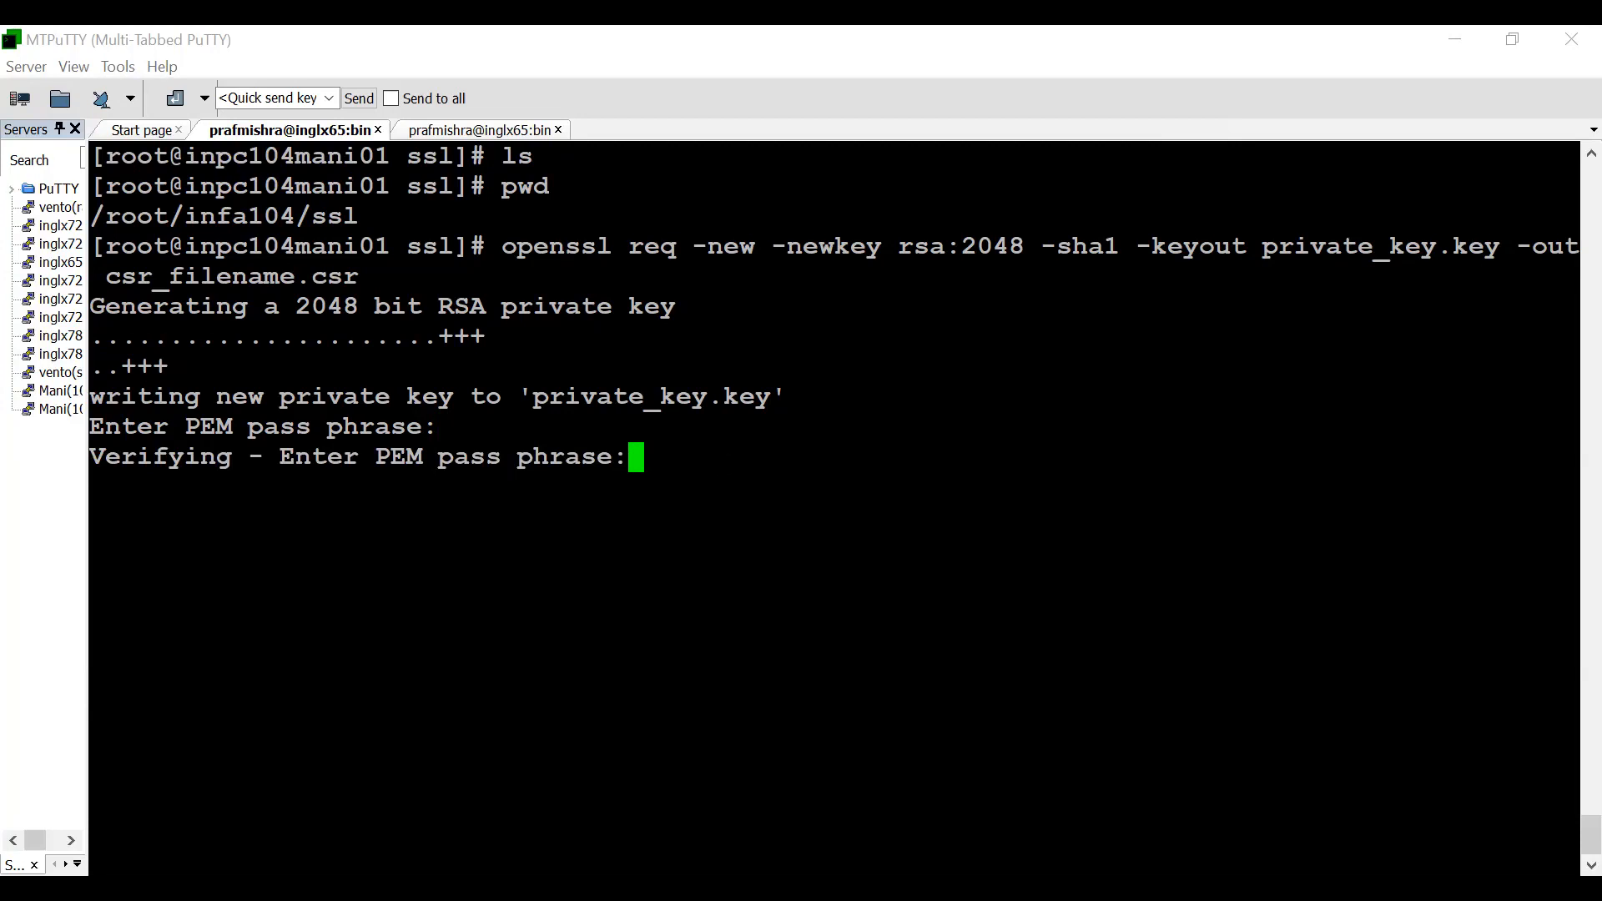
pyautogui.press('Return')
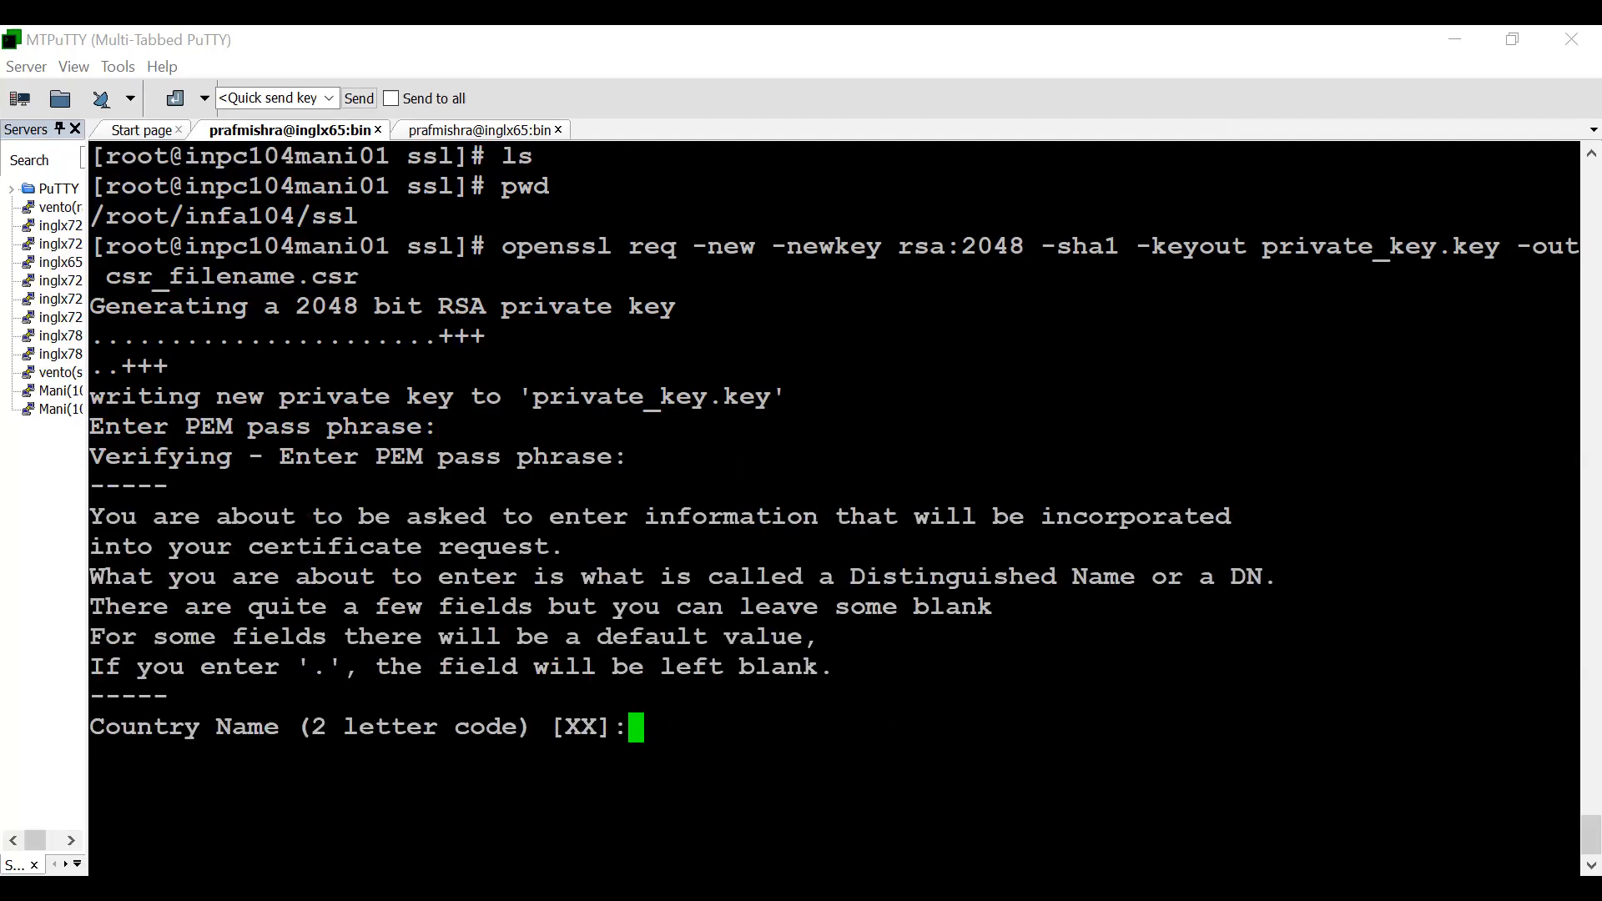
# - Set the certificate request's country to IN, state to Kar and locality to bang
pyautogui.write('IN')
pyautogui.press('Return')
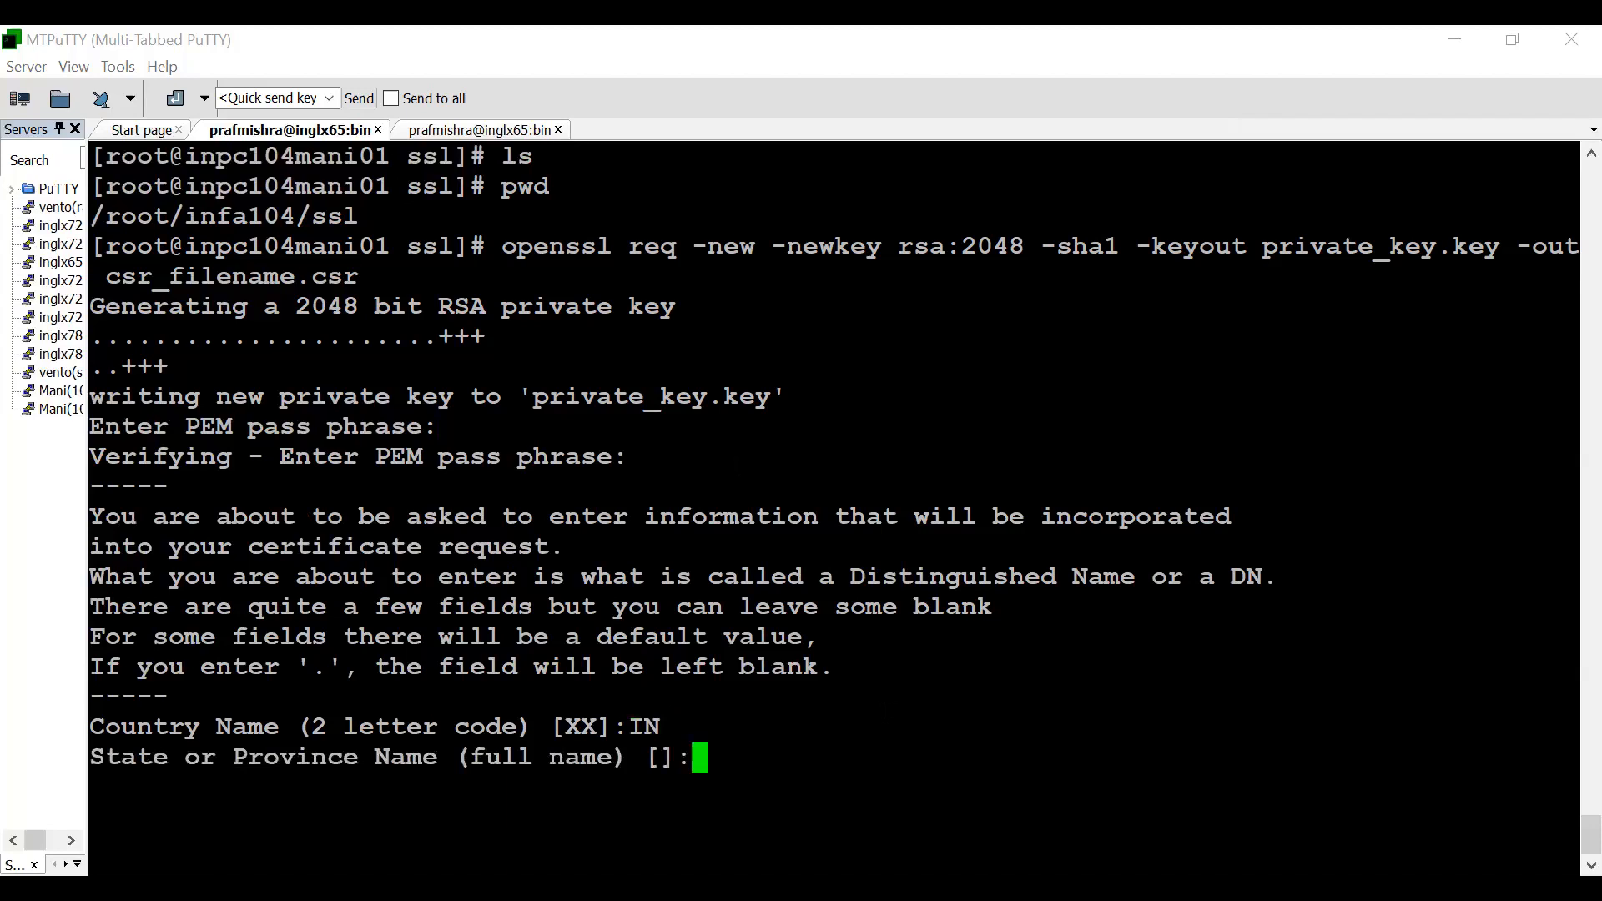
pyautogui.write('Kar')
pyautogui.press('Return')
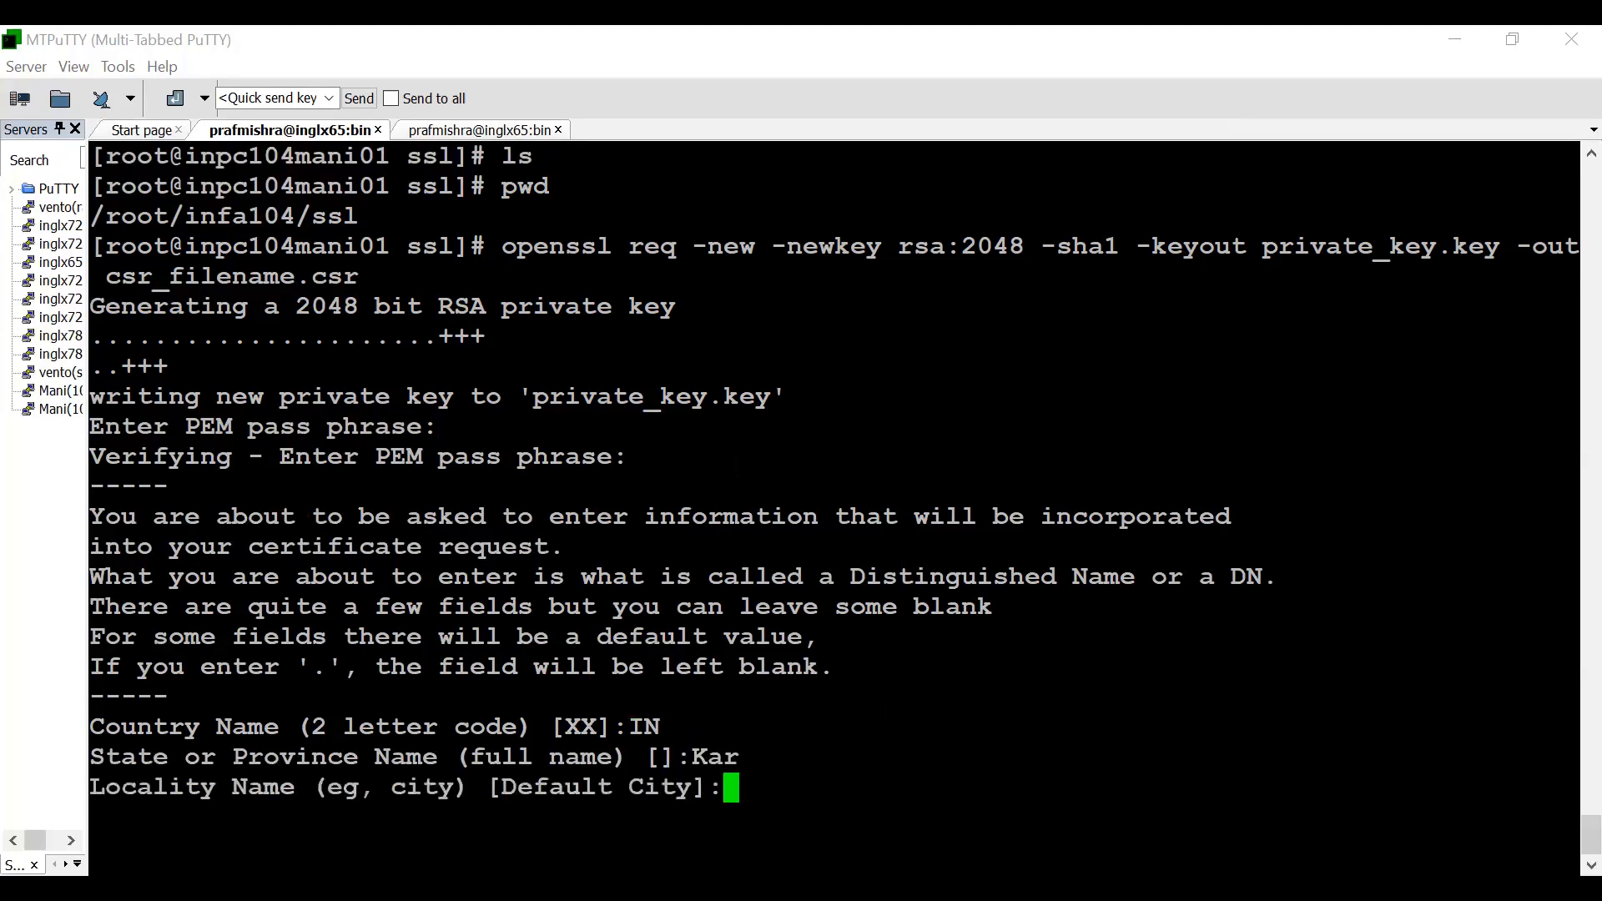
pyautogui.write('bang')
pyautogui.press('Return')
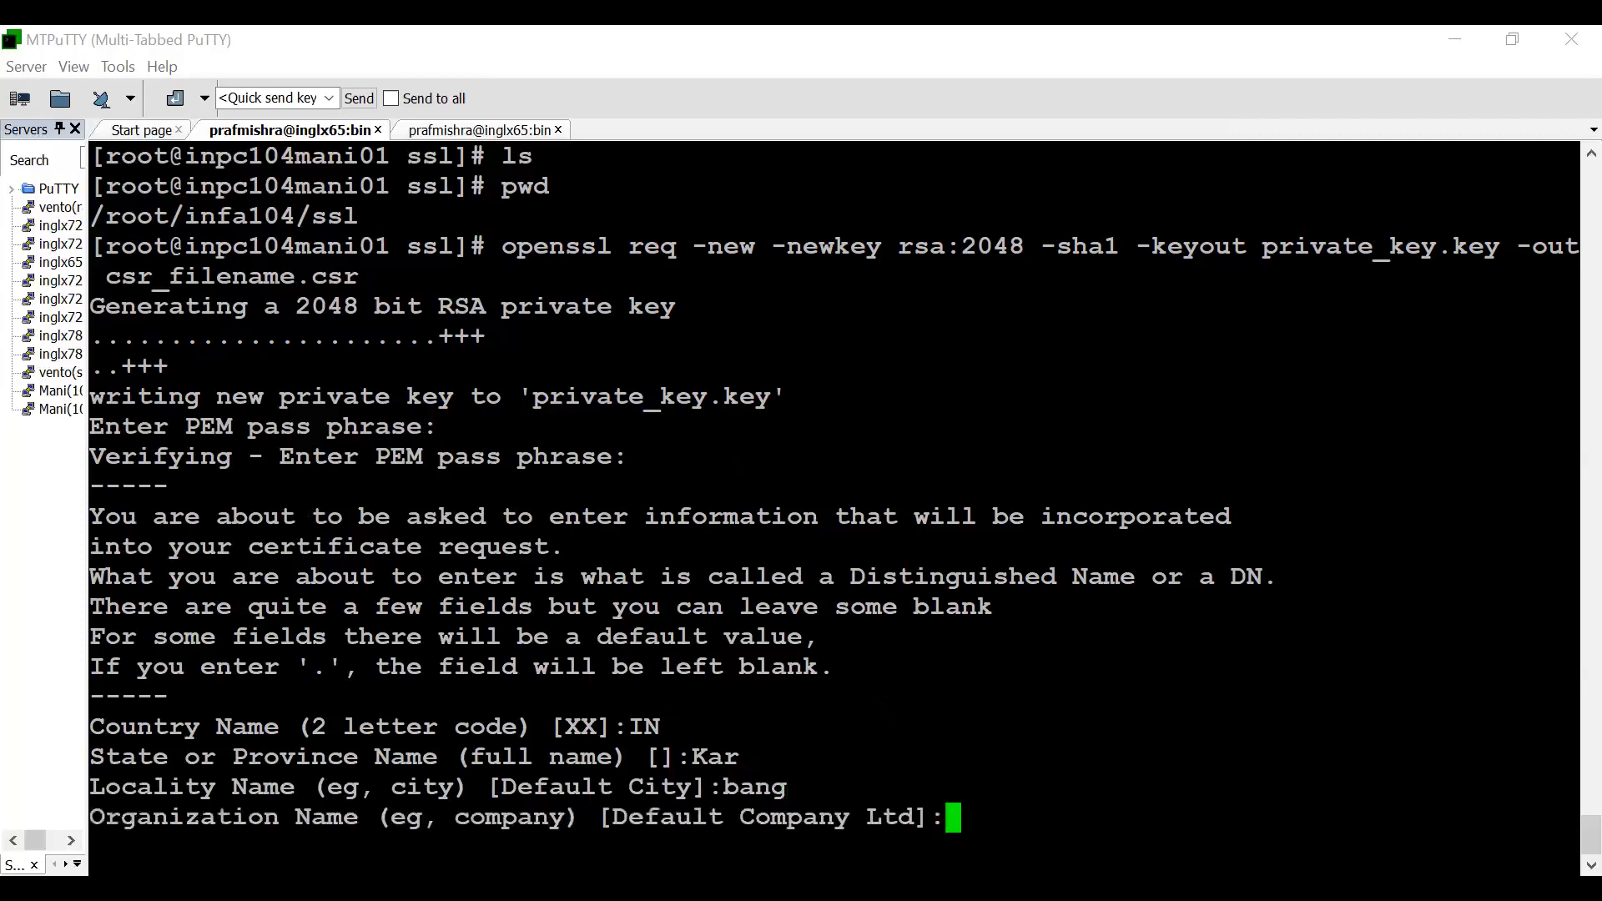
# - Set the organization name to GCS and the organizational unit to GCS customer
pyautogui.write('GCS')
pyautogui.press('Return')
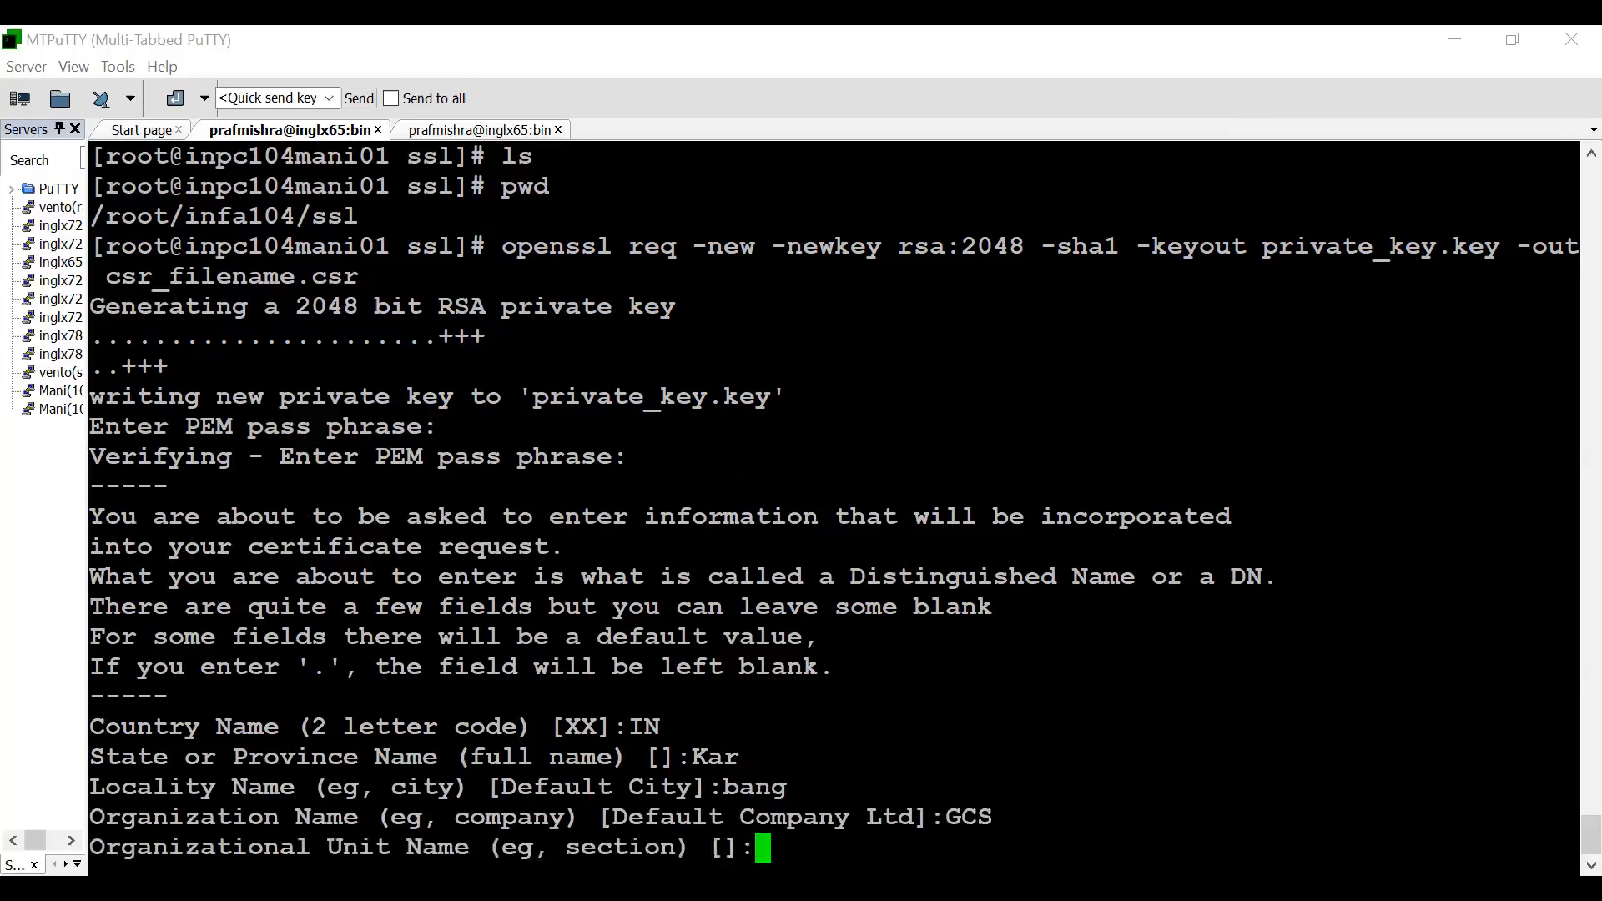
pyautogui.write('GCS ')
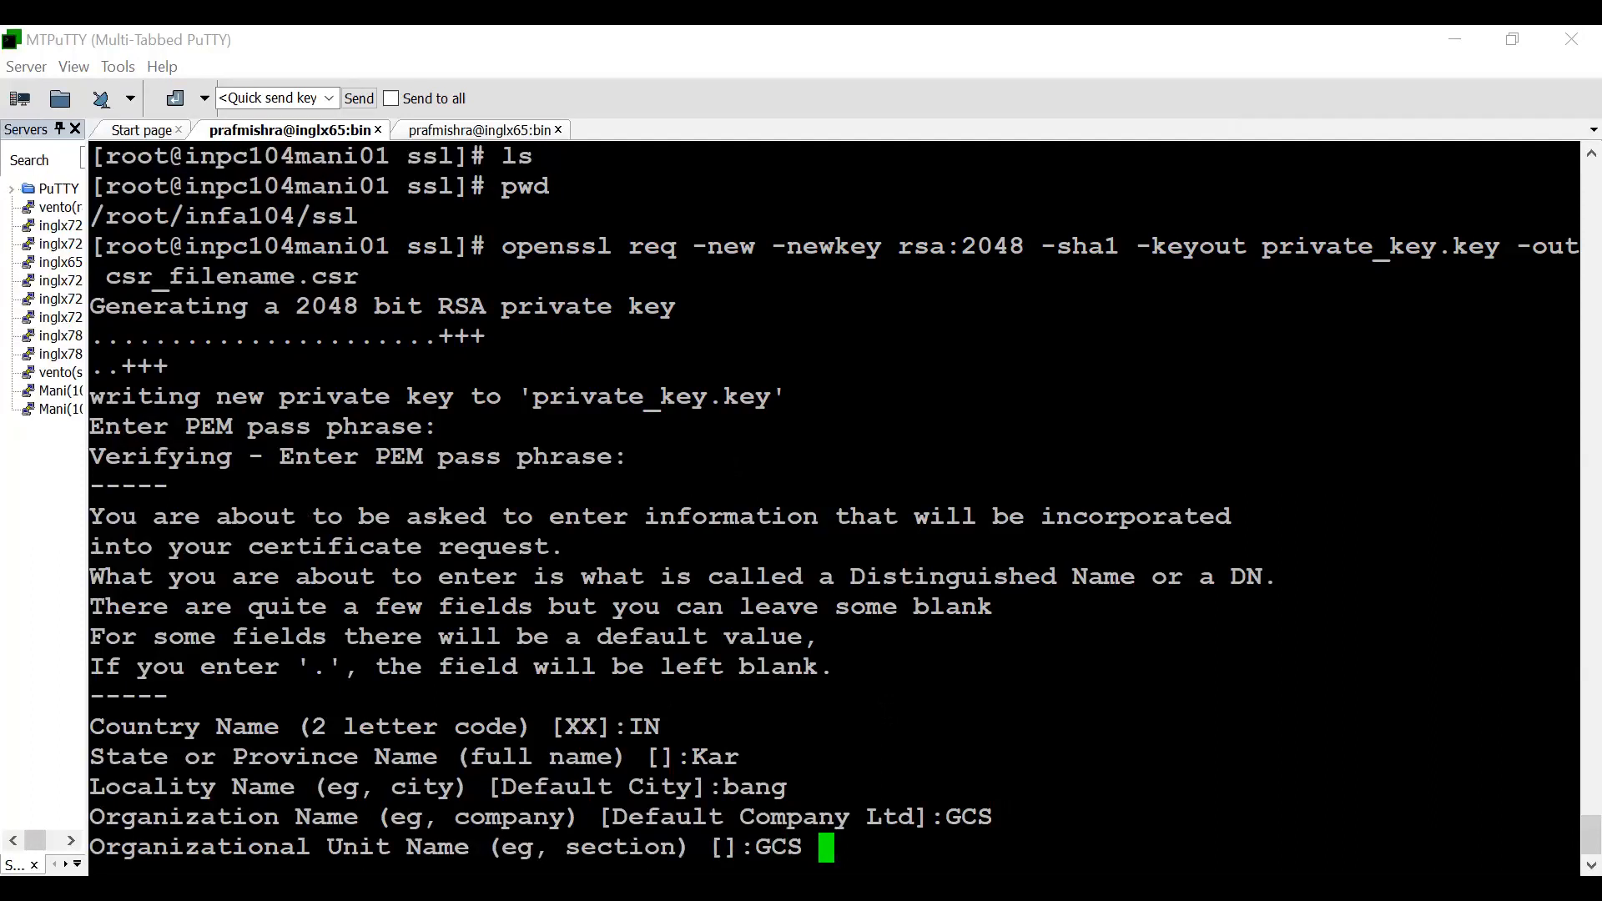
pyautogui.write('customer')
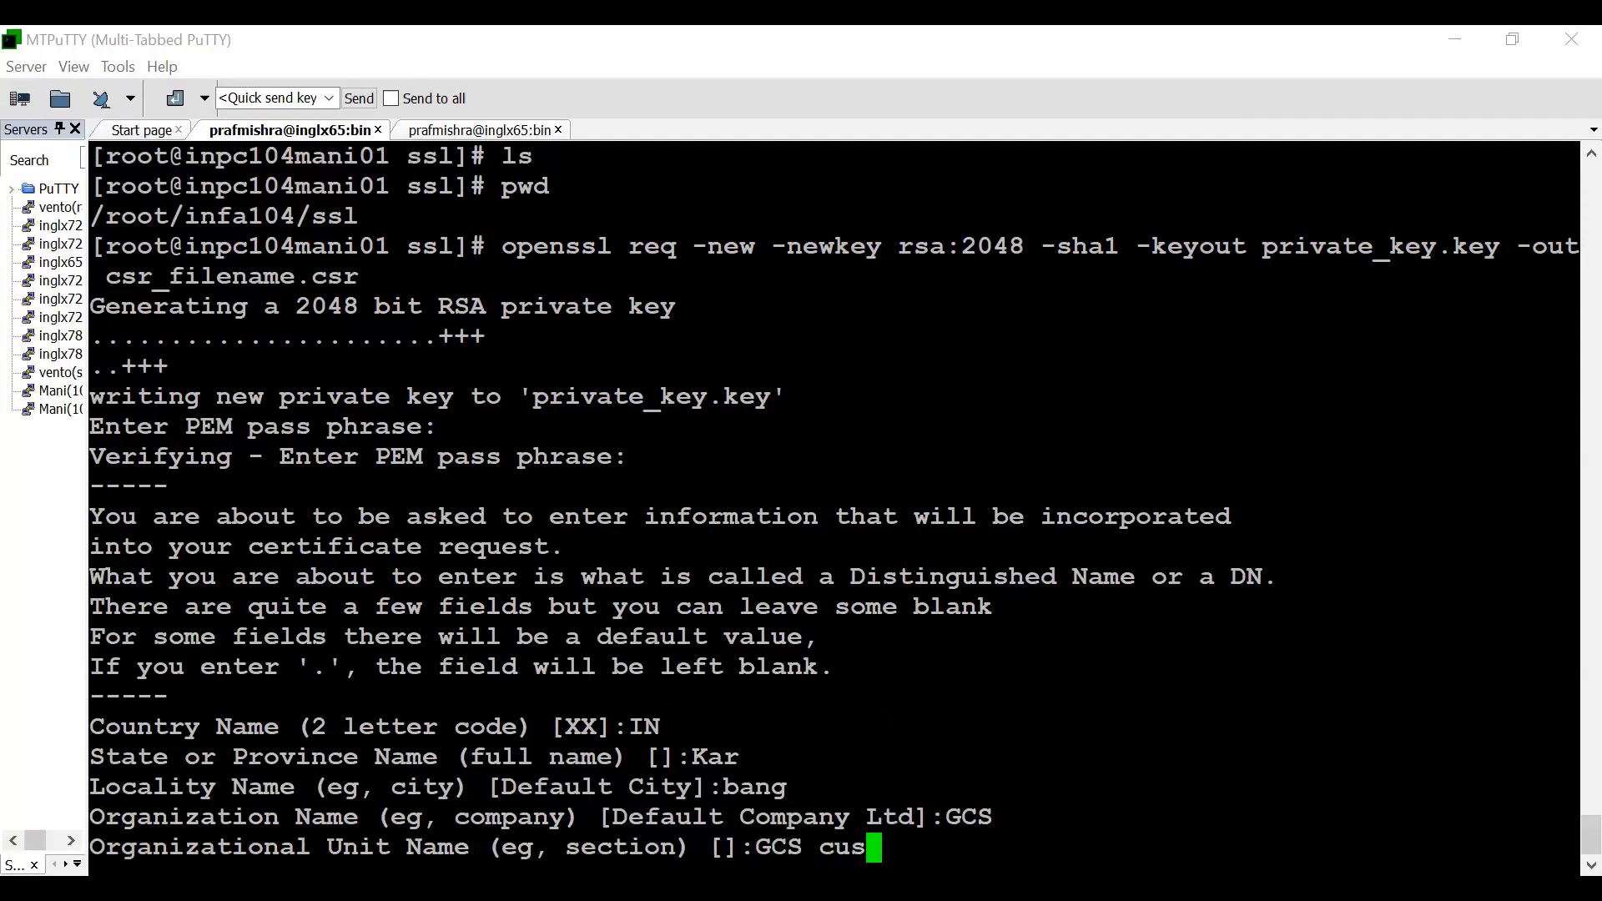
pyautogui.press('Return')
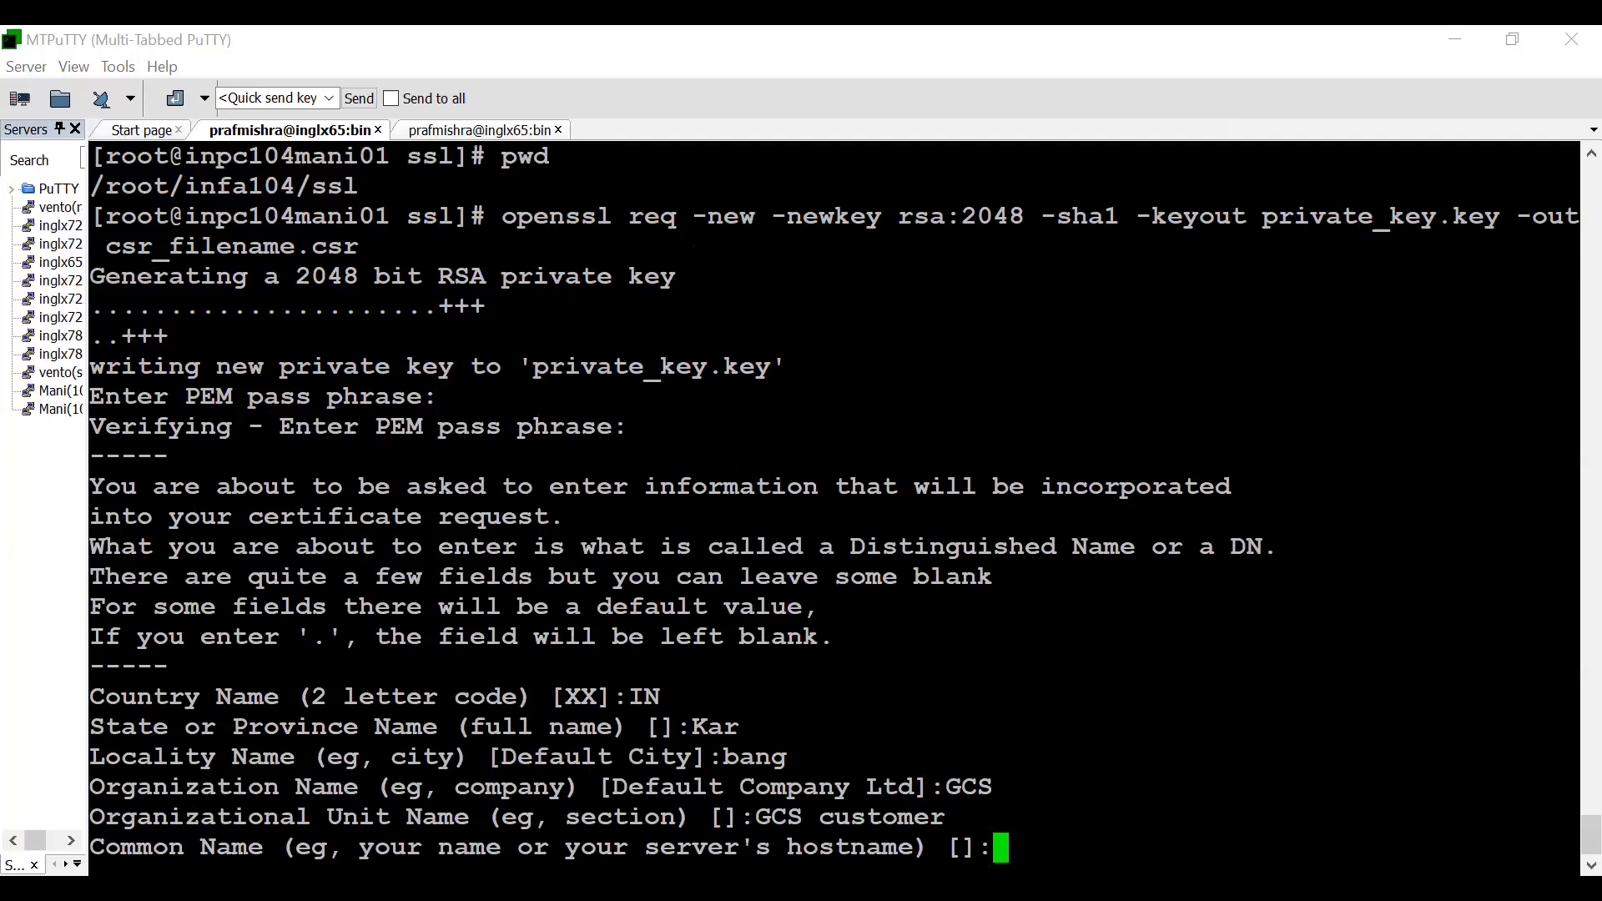
# - Set the common name to inpc104mani01 and enter the contact's e-mail address
pyautogui.write('inpc')
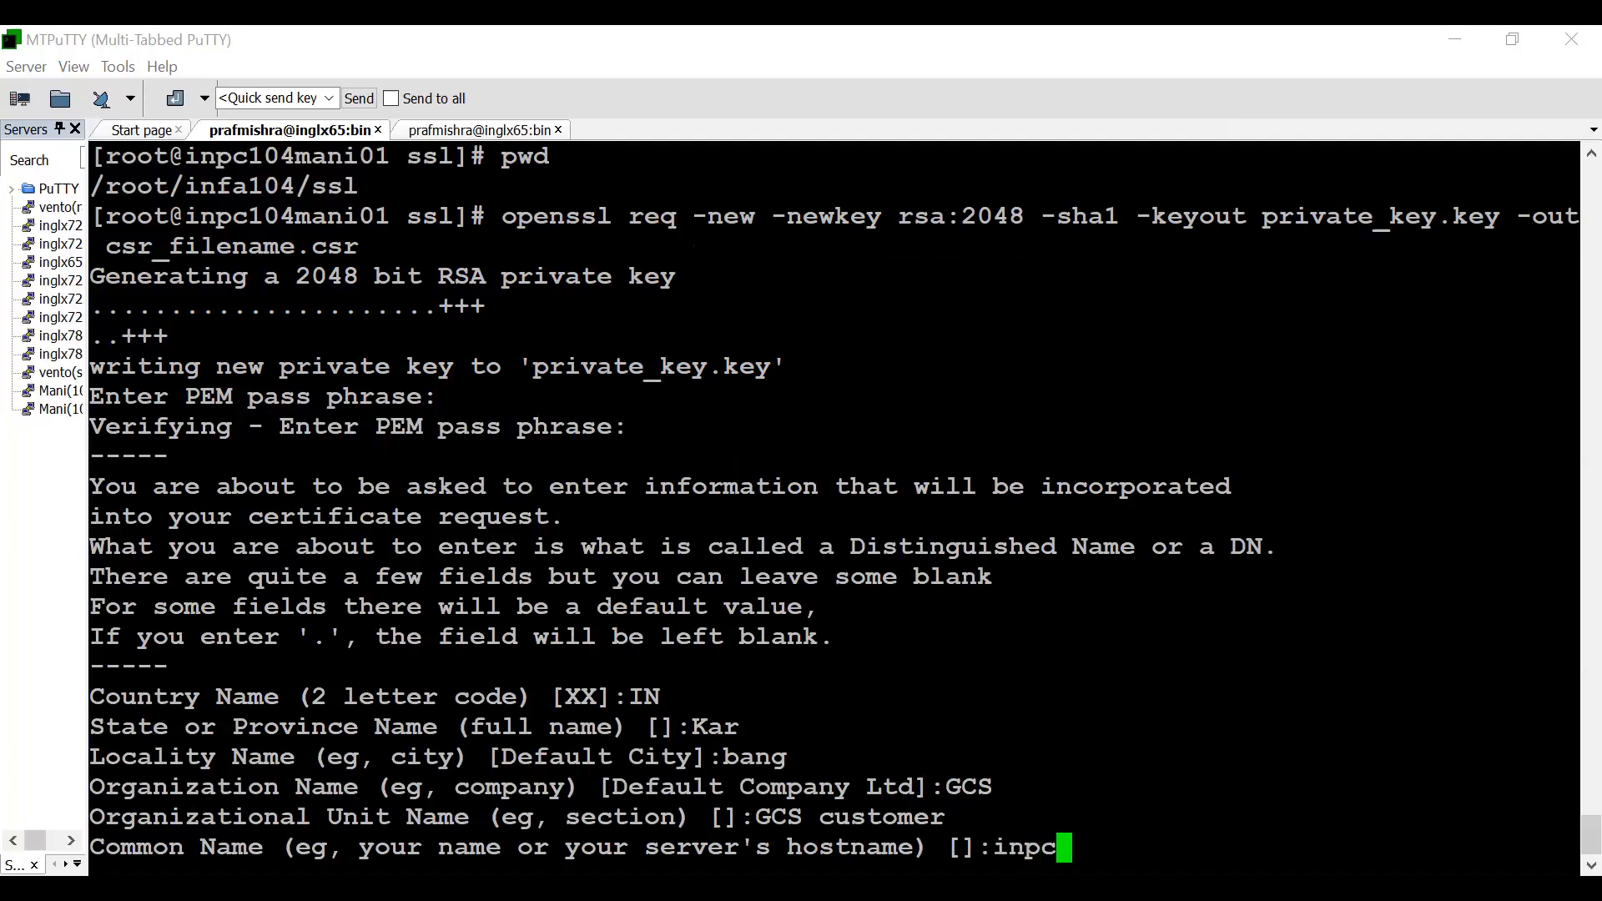
pyautogui.write('104,')
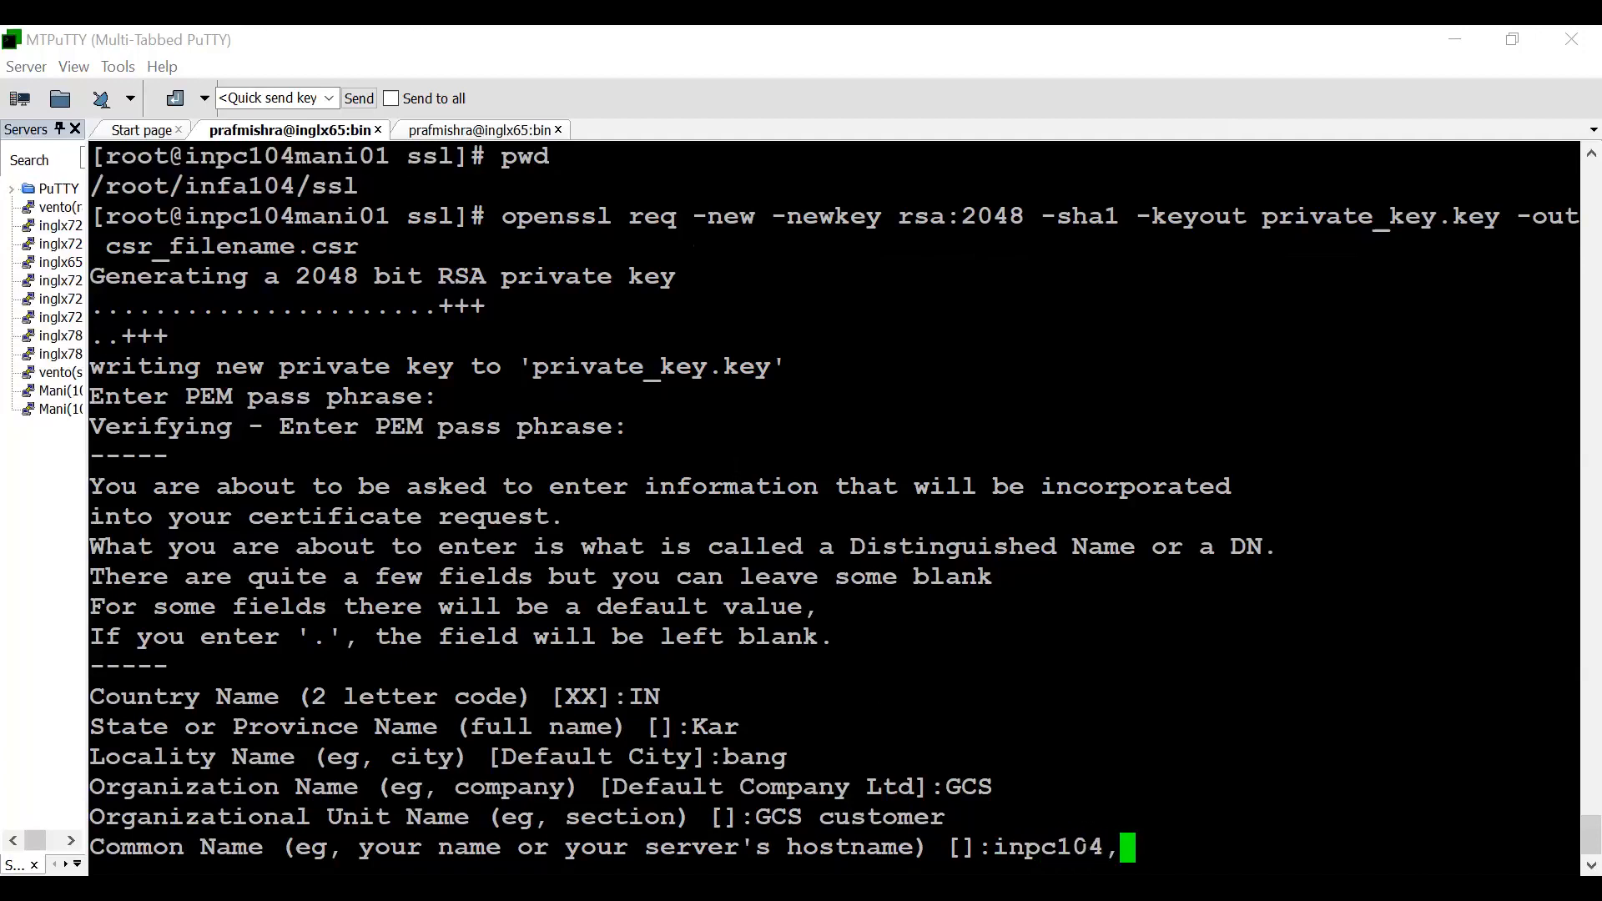
pyautogui.press('BackSpace')
pyautogui.write('mani01')
pyautogui.press('Return')
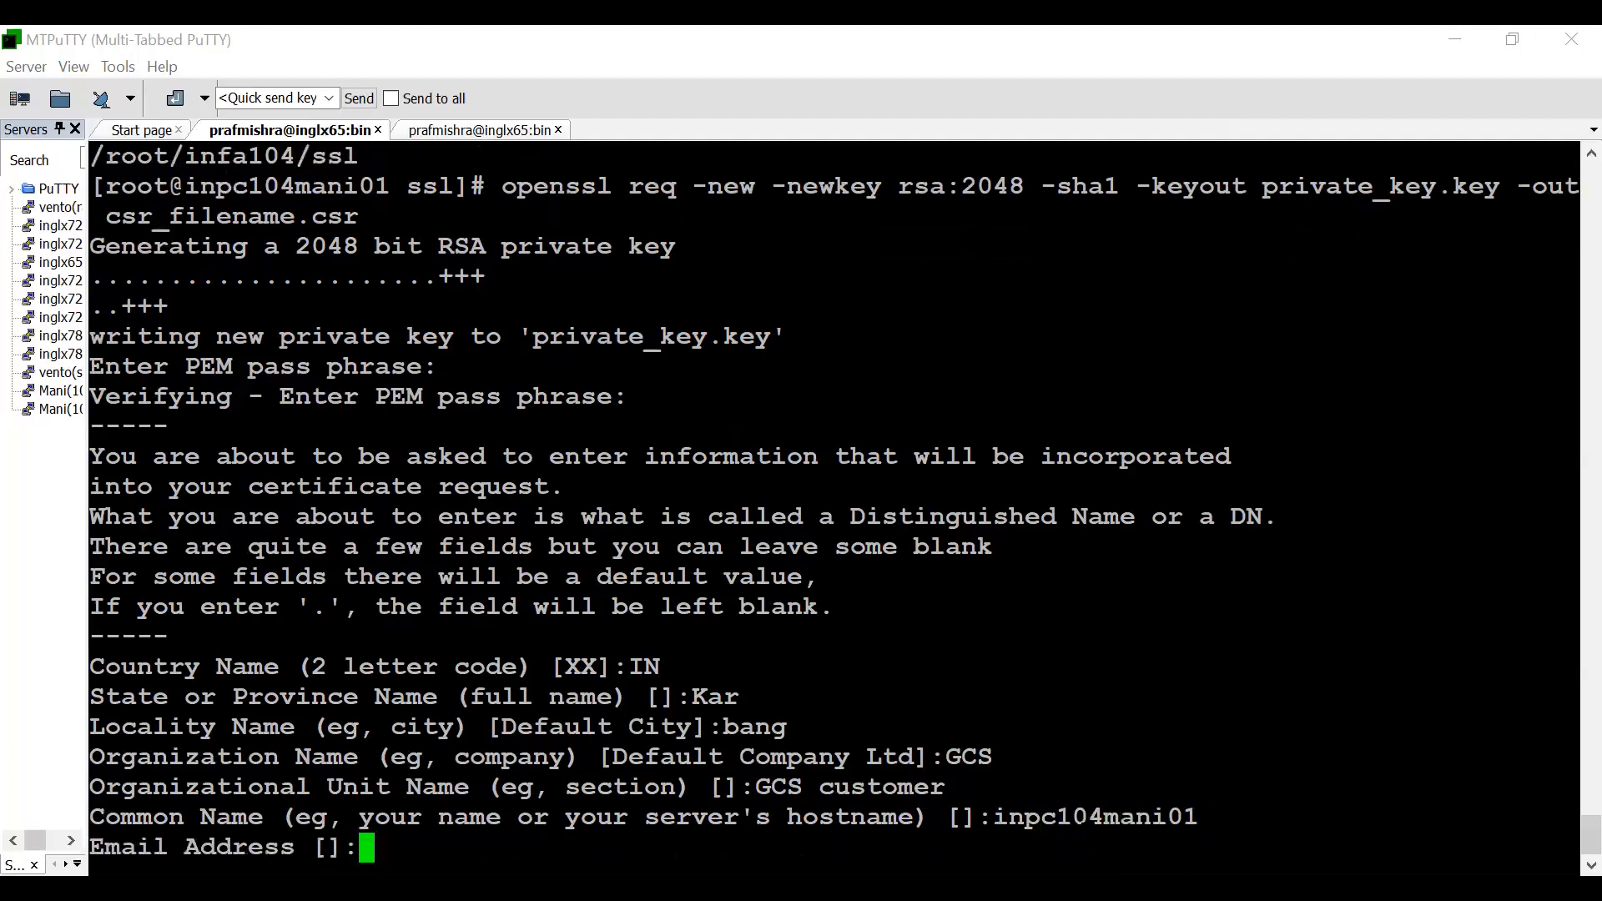
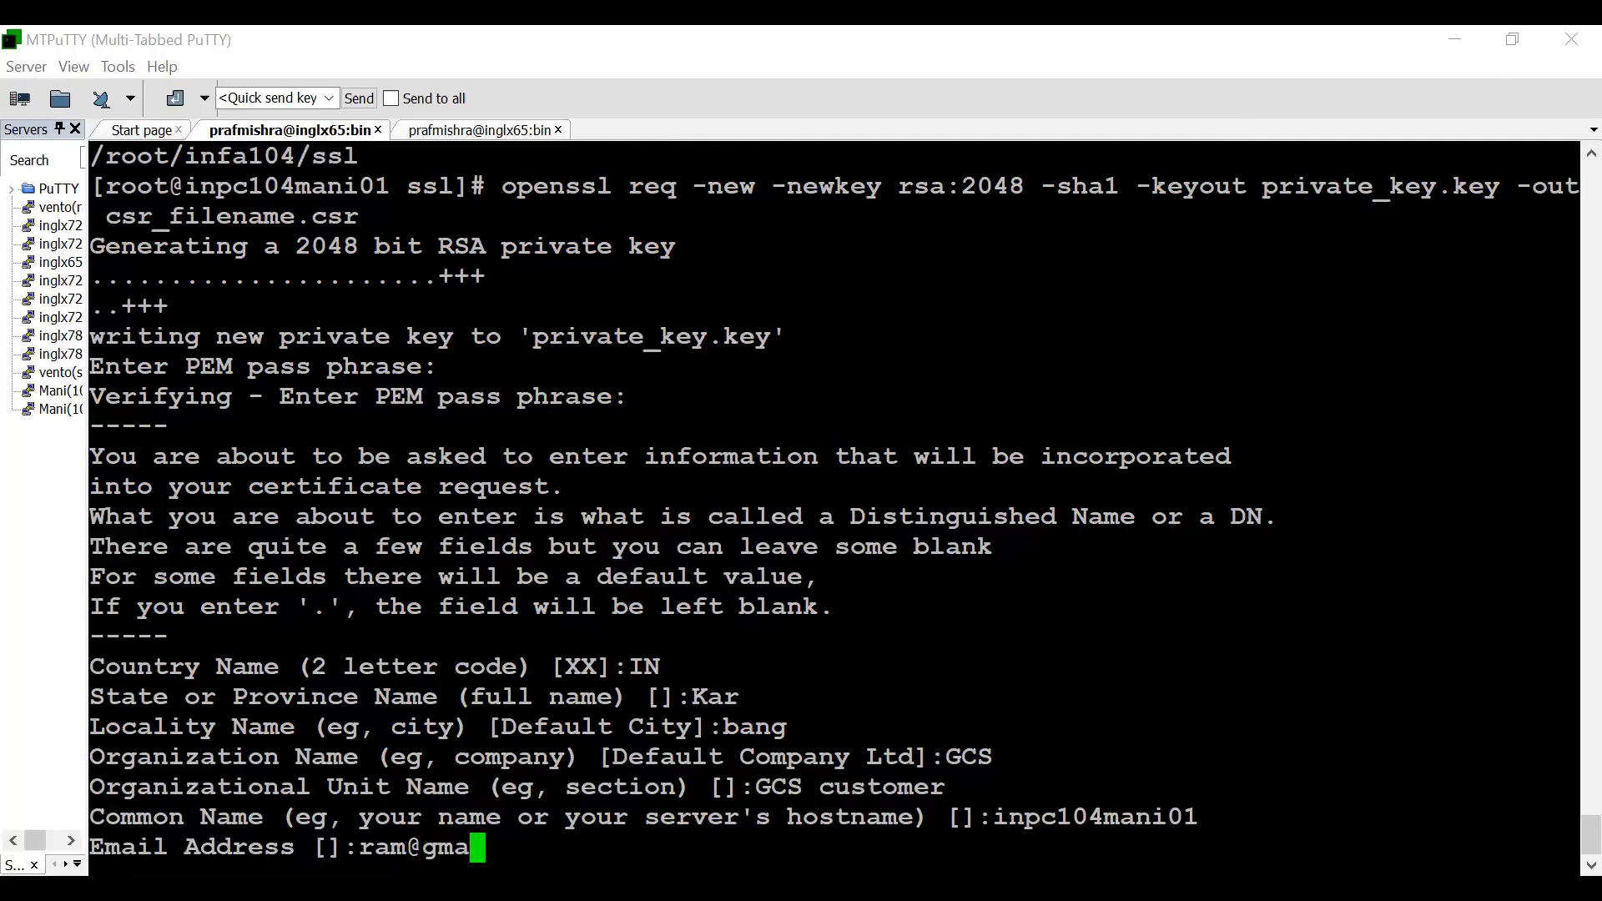
pyautogui.press('Return')
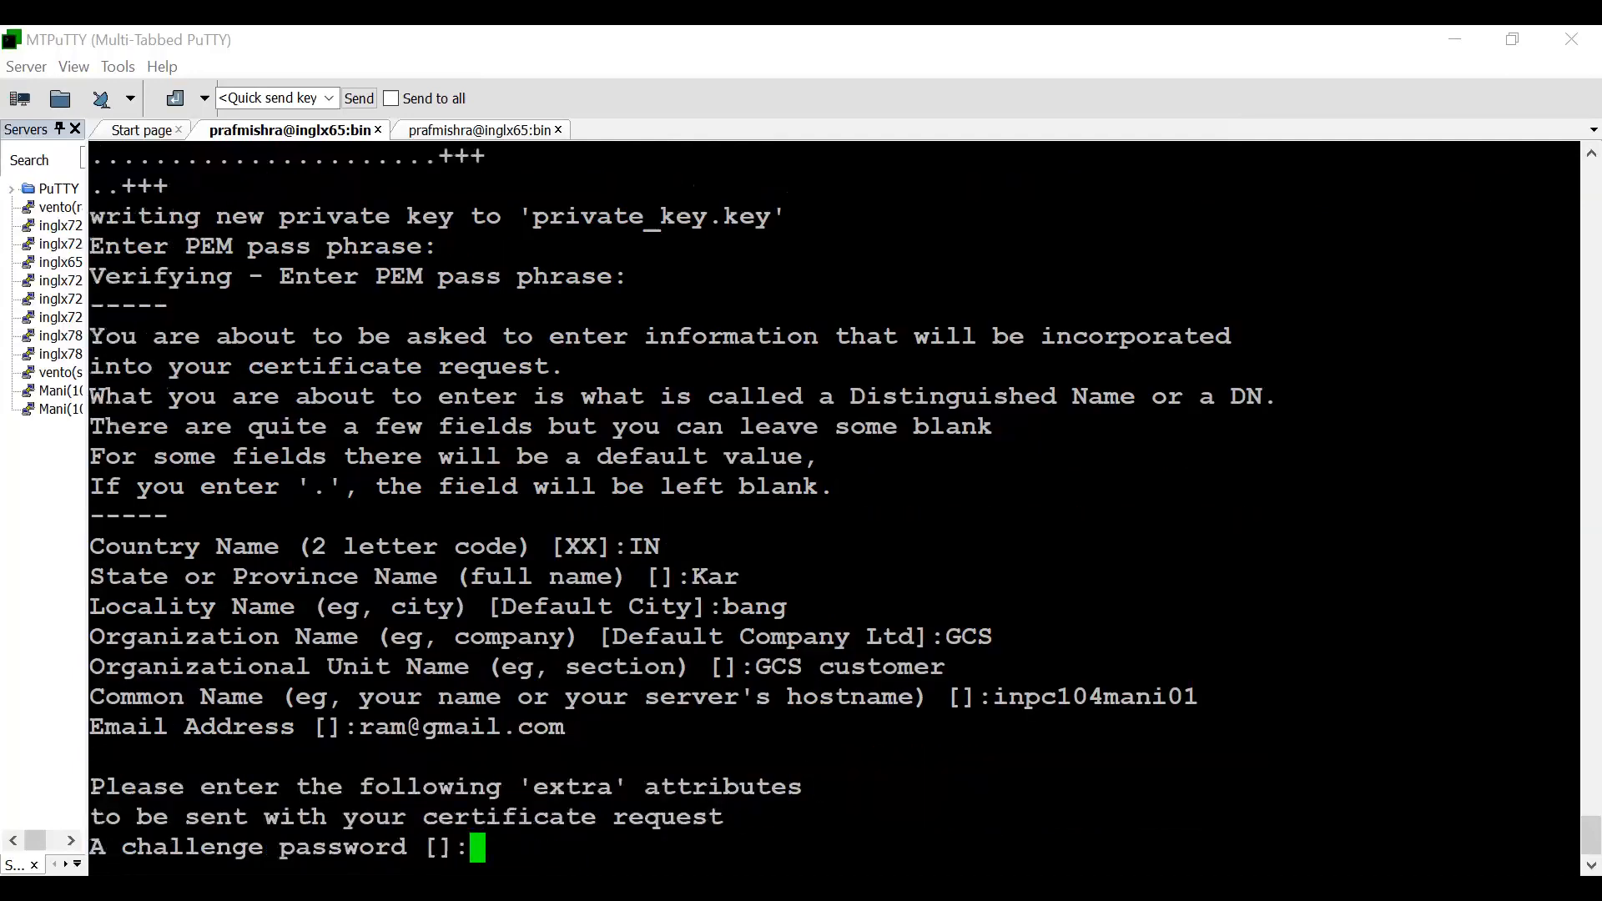
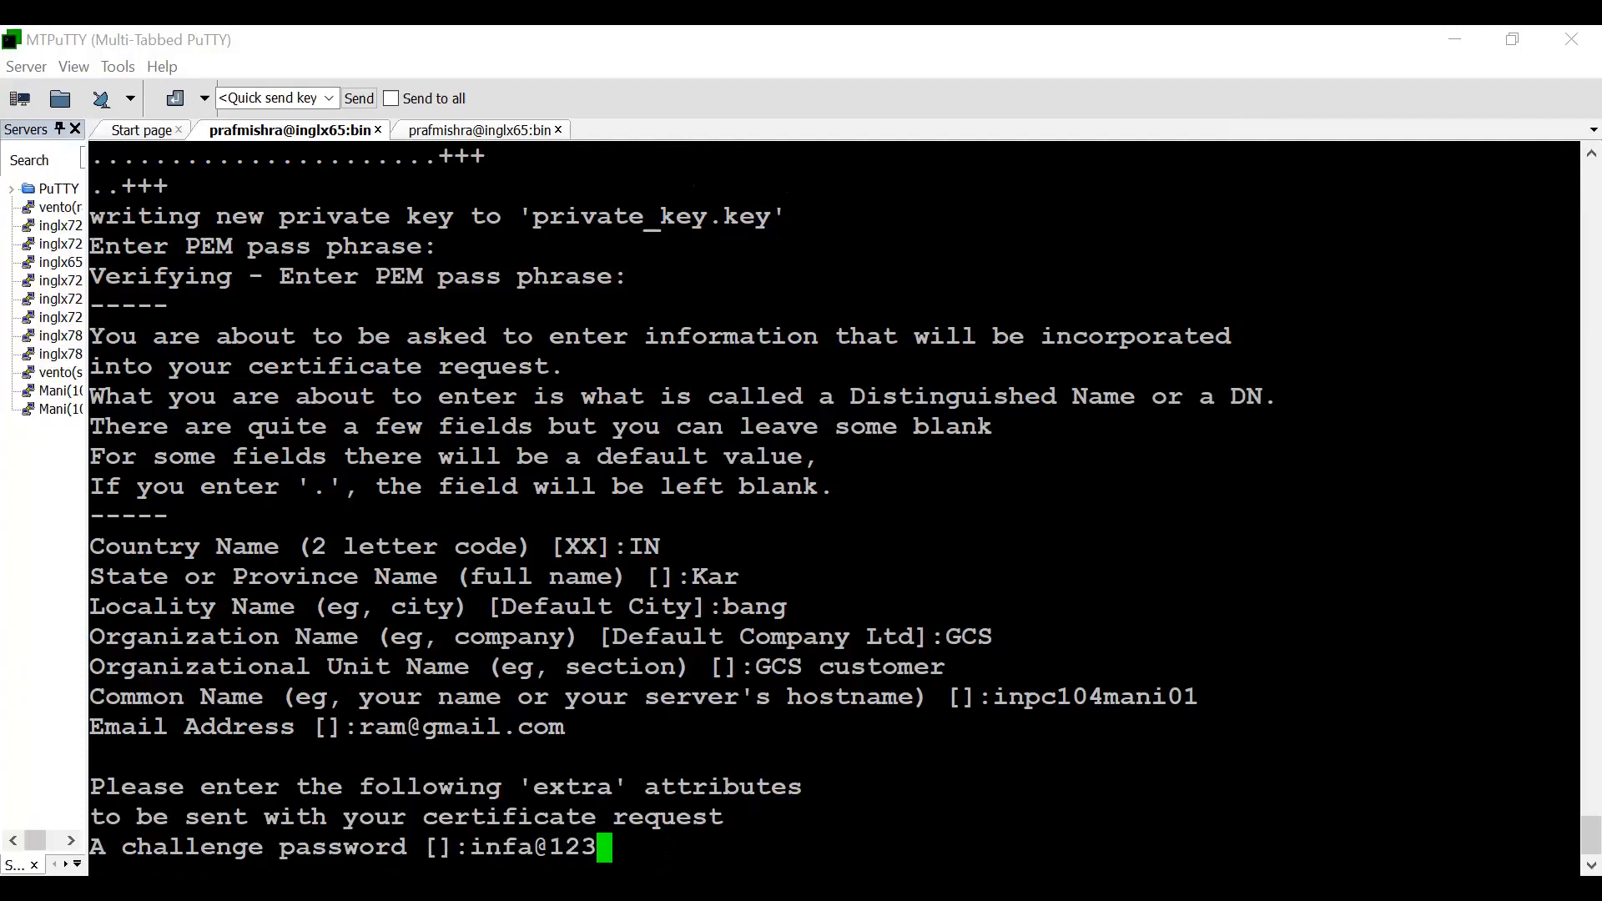
# - Enter the challenge password and set the optional company name to INfa to complete the certificate request
pyautogui.press('Return')
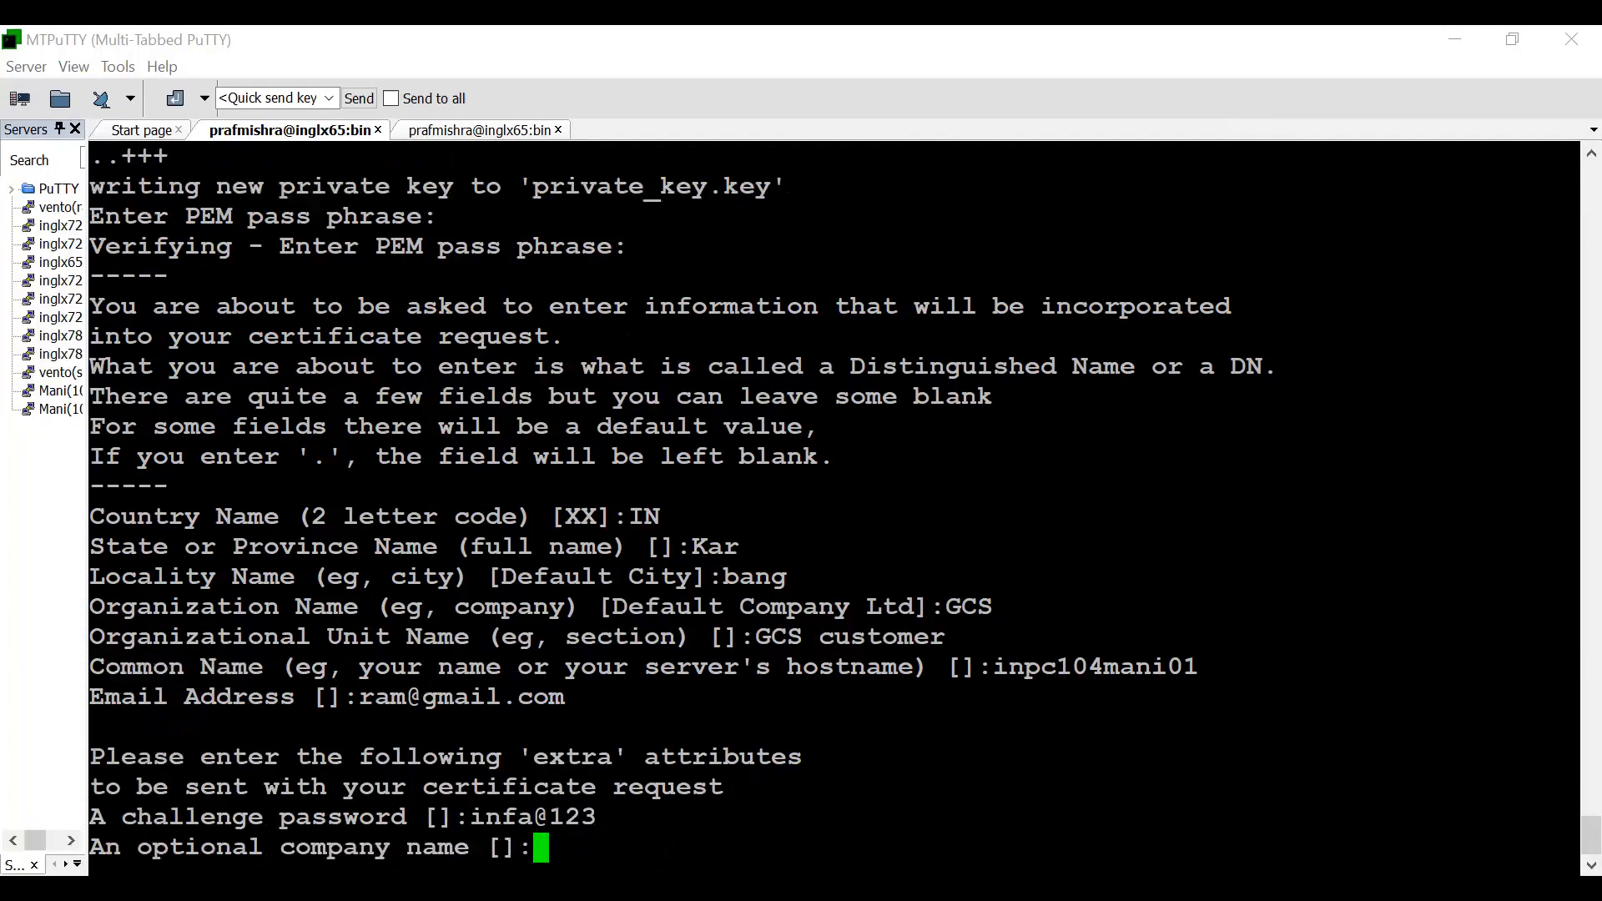
pyautogui.write('INfa')
pyautogui.press('Return')
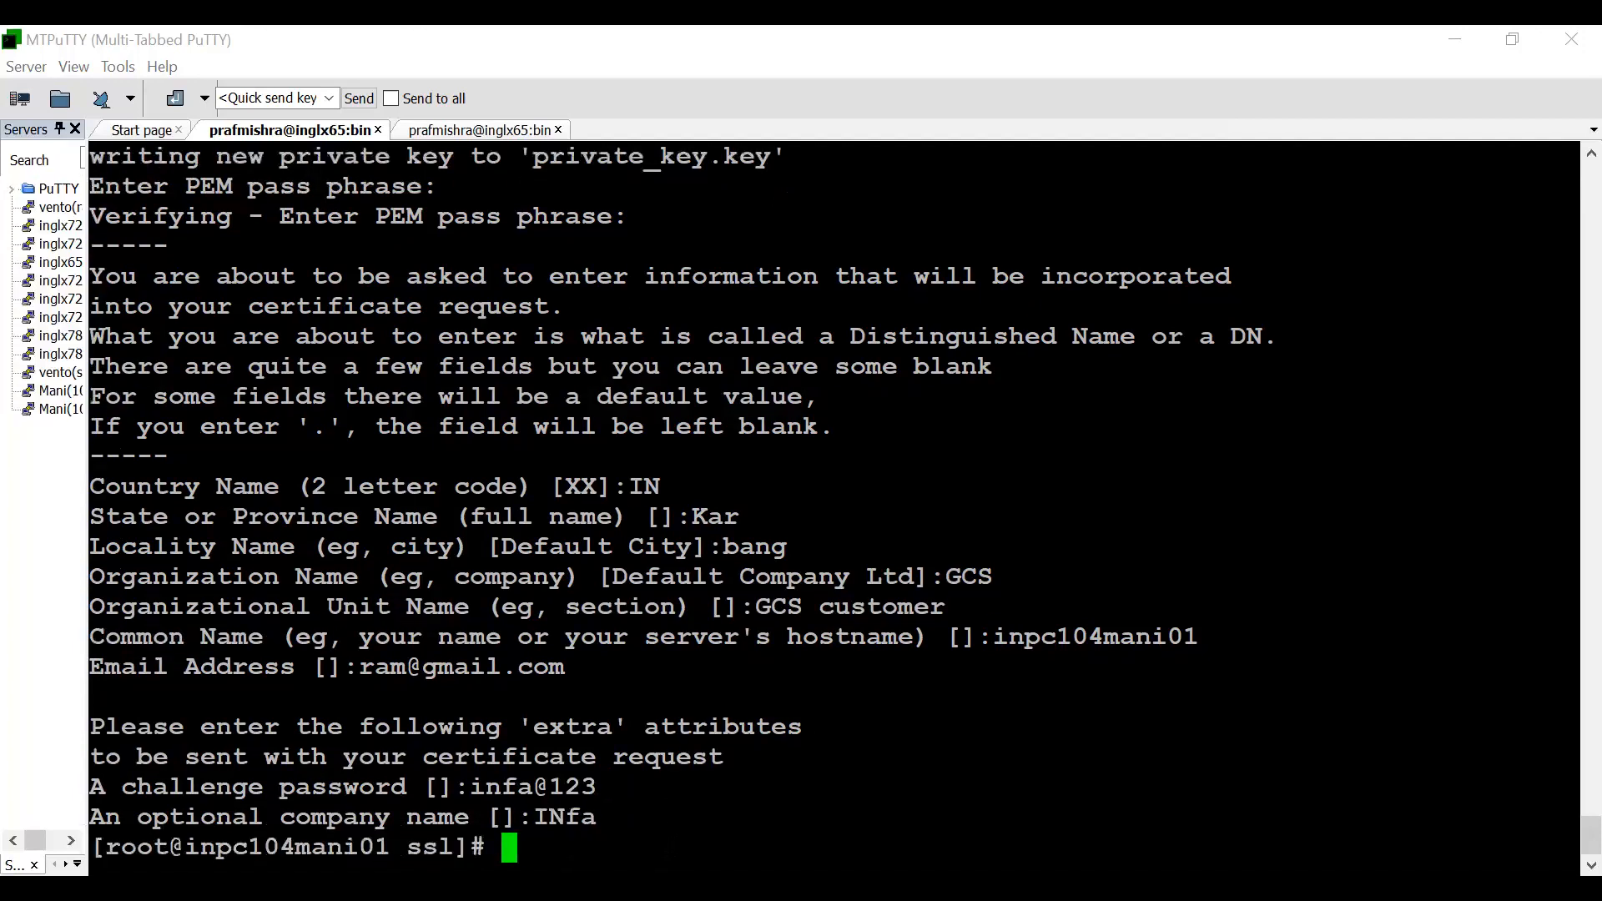
# - Clear the terminal, list the ssl directory with ls -ltr and examine the generated key and CSR files
pyautogui.hotkey('ctrl', 'l')
pyautogui.write('ls')
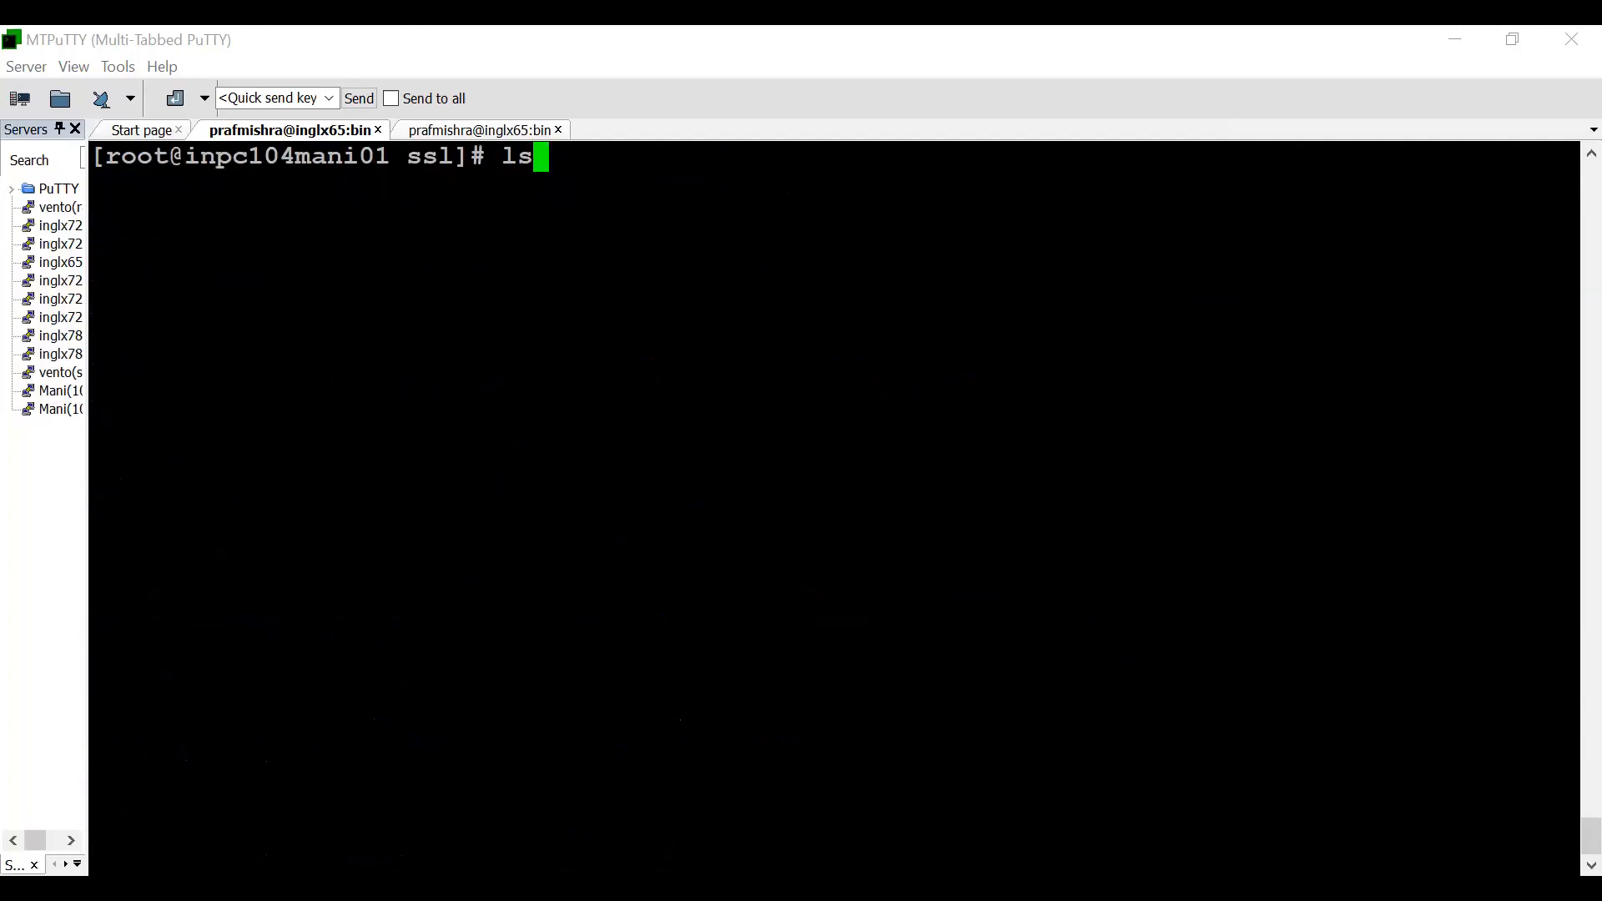
pyautogui.write(' -ltr')
pyautogui.press('Return')
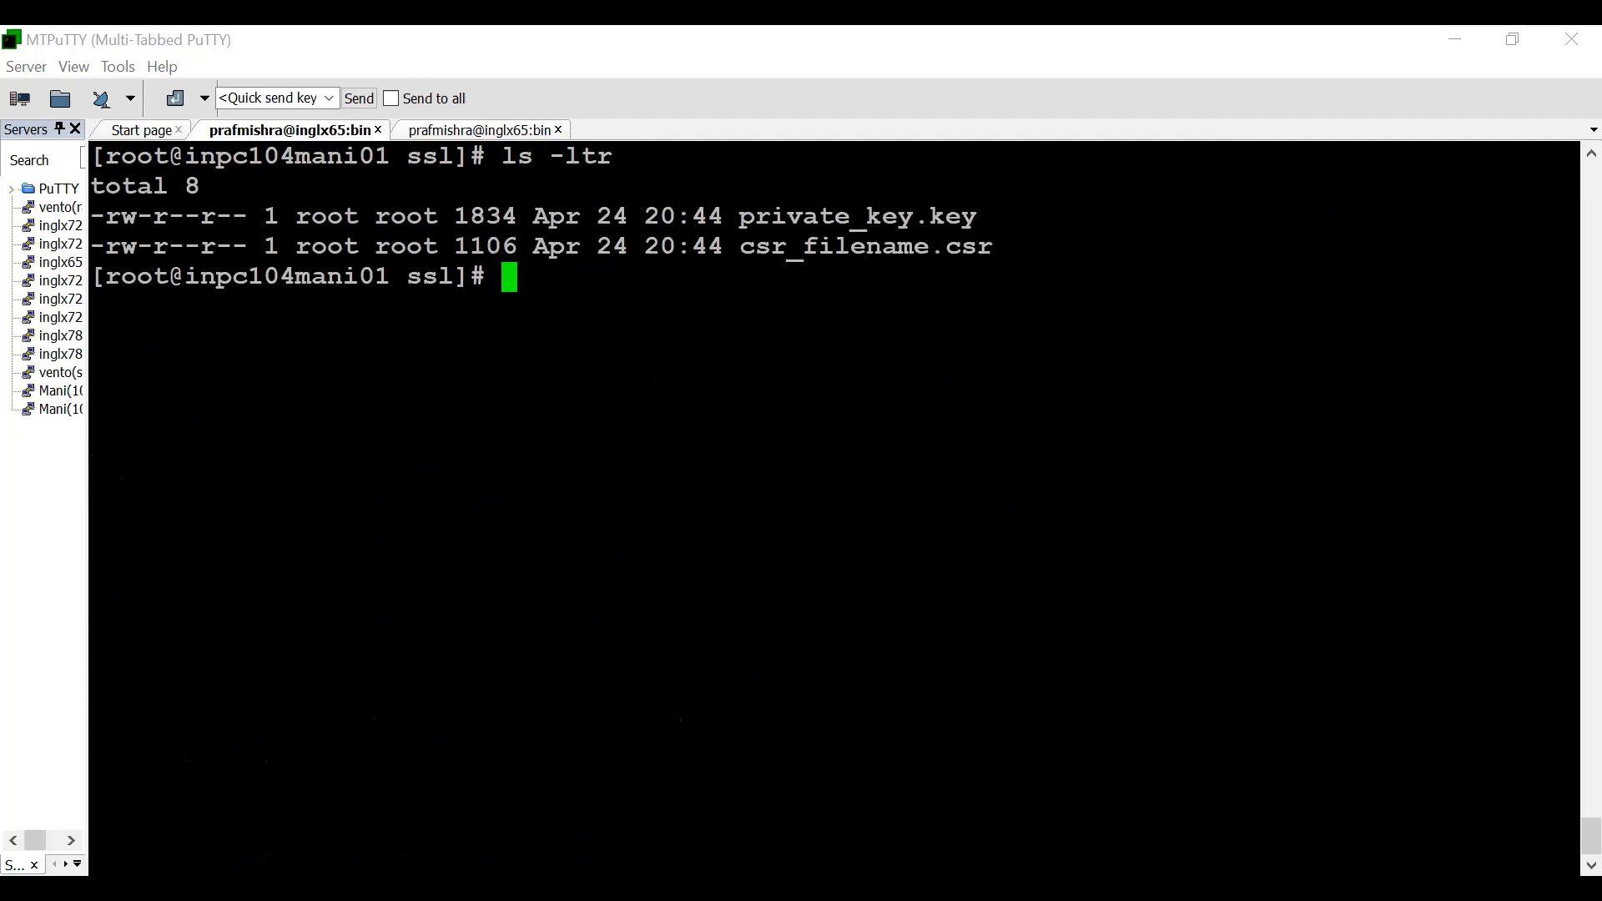
pyautogui.doubleClick(851, 217)
pyautogui.tripleClick(843, 244)
pyautogui.click(841, 243)
pyautogui.doubleClick(848, 216)
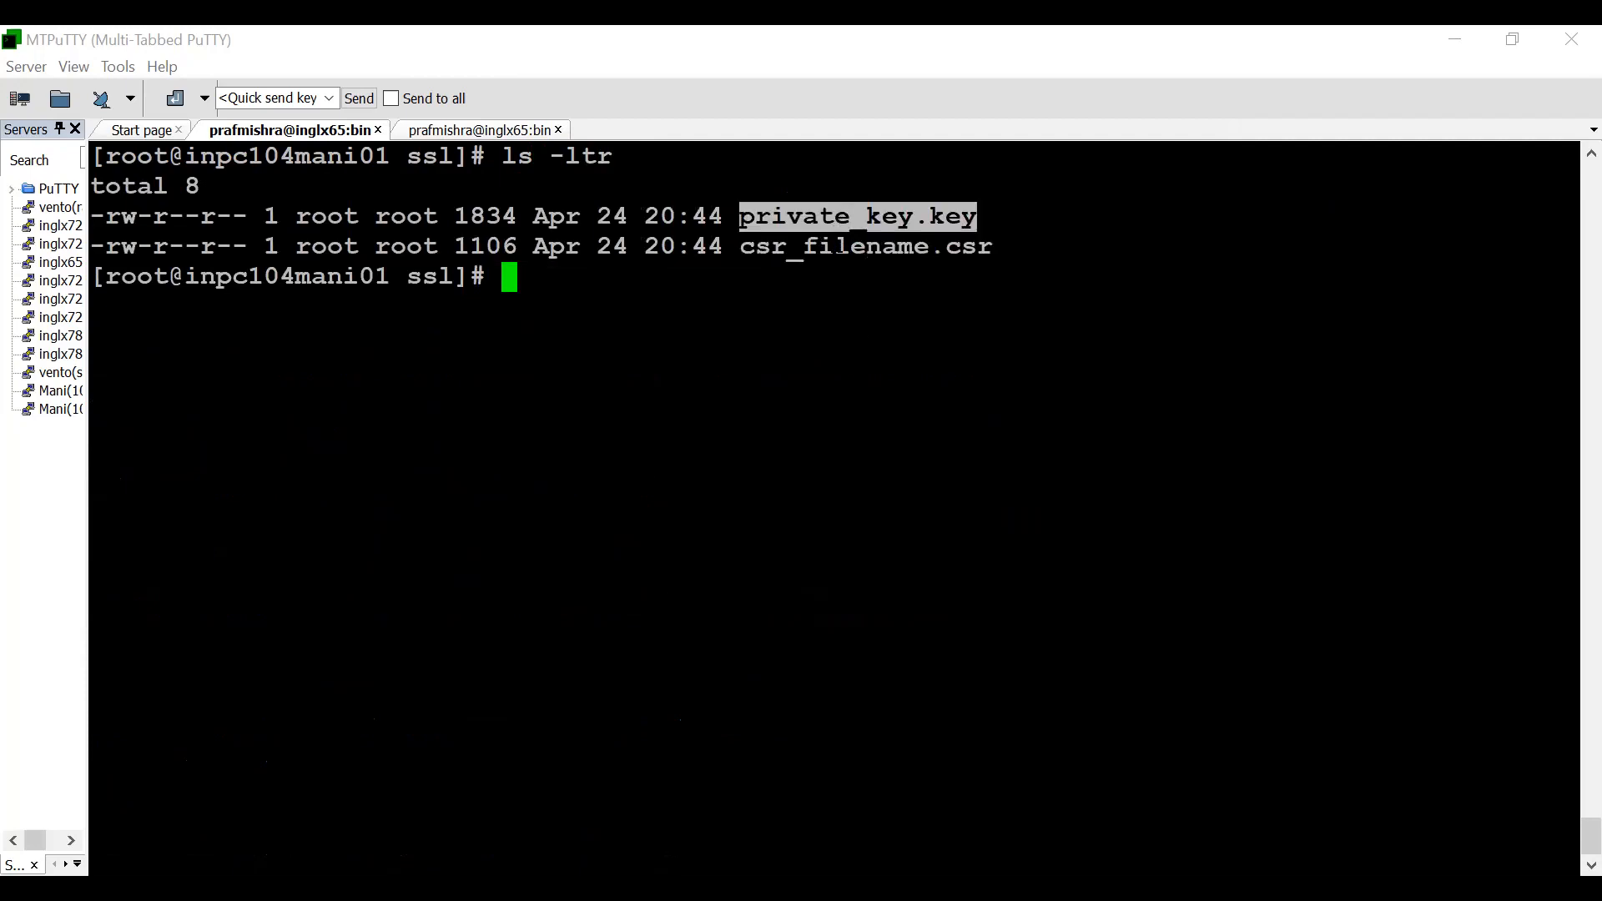
pyautogui.doubleClick(840, 244)
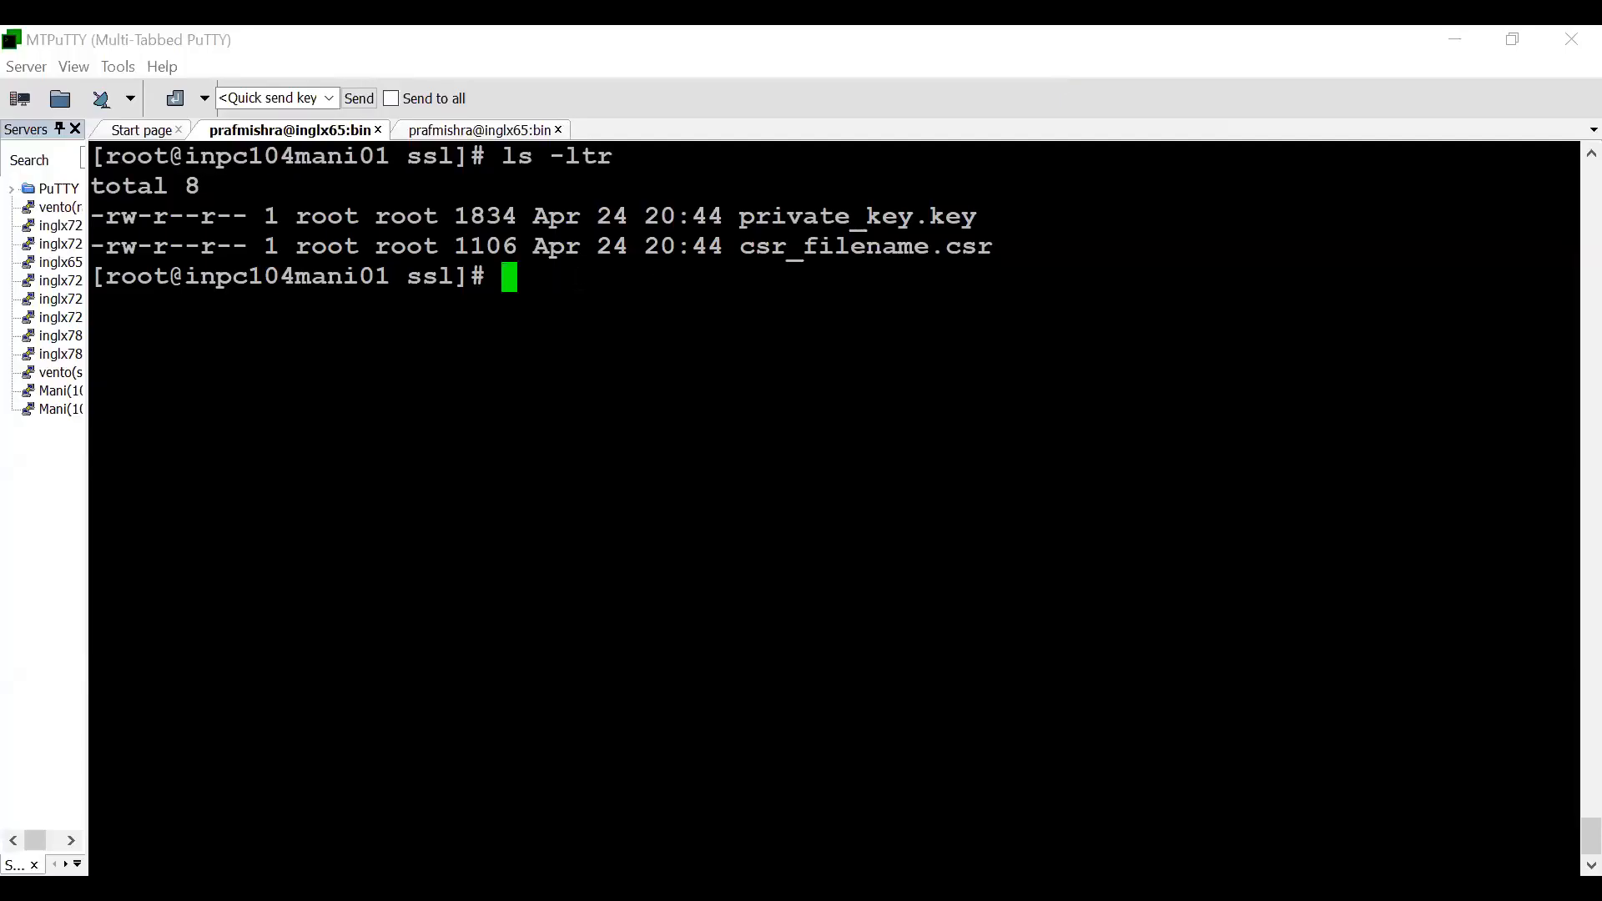
# - Run openssl x509 -req -days 800 -in csr_filename.csr -signkey private_key.key -out node_cert1.crt to create the self-signed certificate
pyautogui.write('openssl x509 -req -days 800 -in csr_filename.csr -signkey private_key.key -out node_cert1.crt')
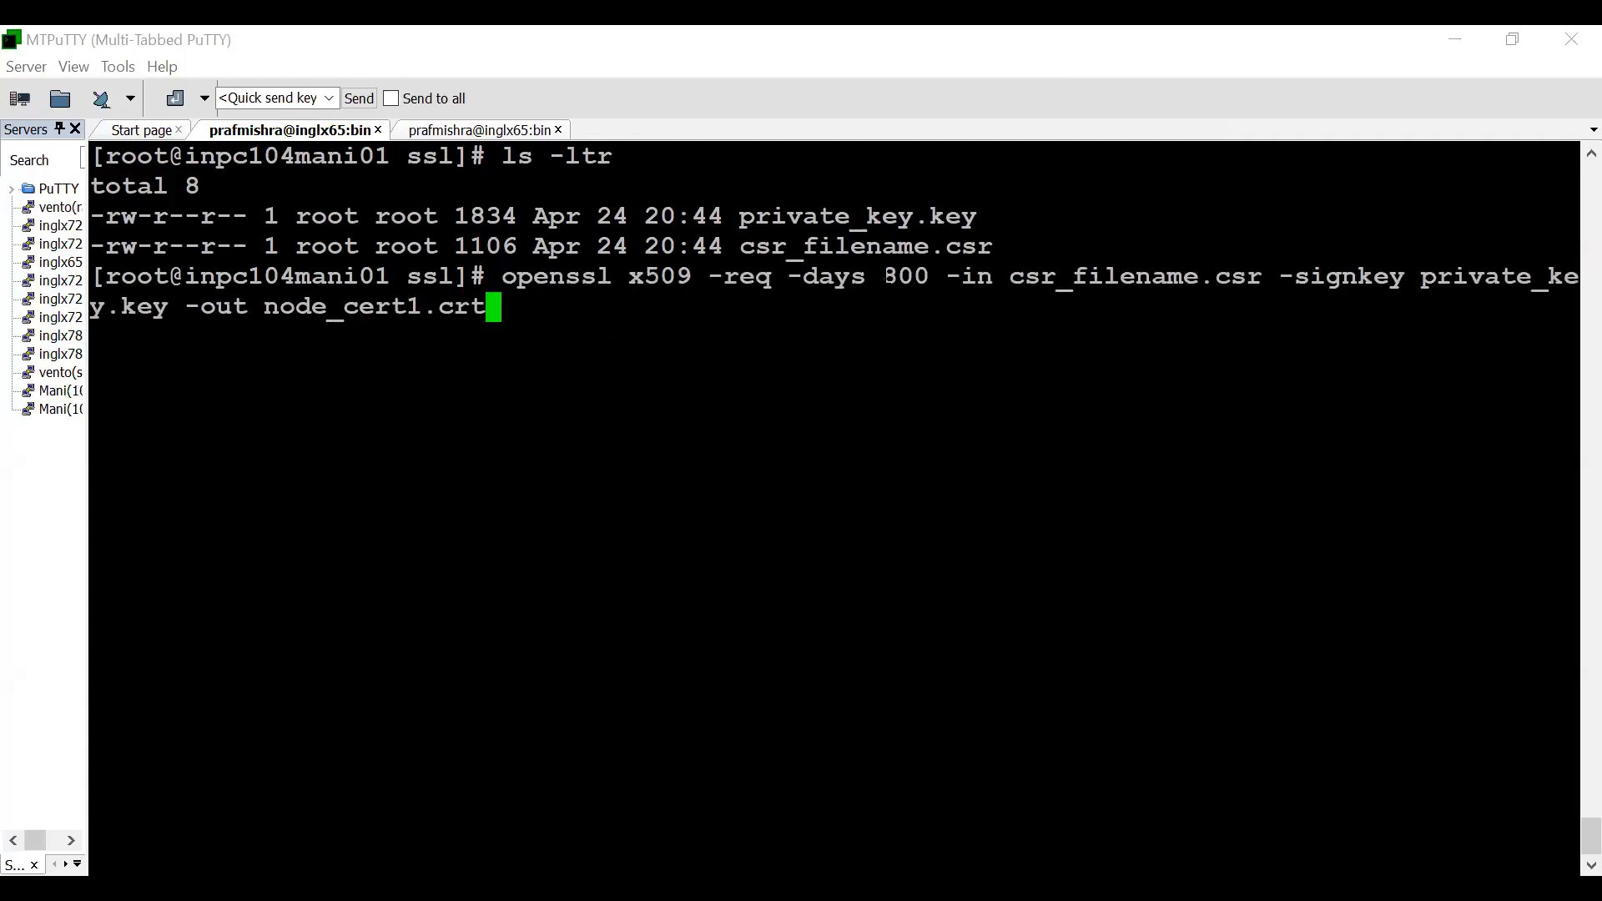
pyautogui.moveTo(868, 276); pyautogui.dragTo(1262, 276)
pyautogui.moveTo(724, 246); pyautogui.dragTo(1232, 276)
pyautogui.moveTo(1424, 277); pyautogui.dragTo(1573, 276)
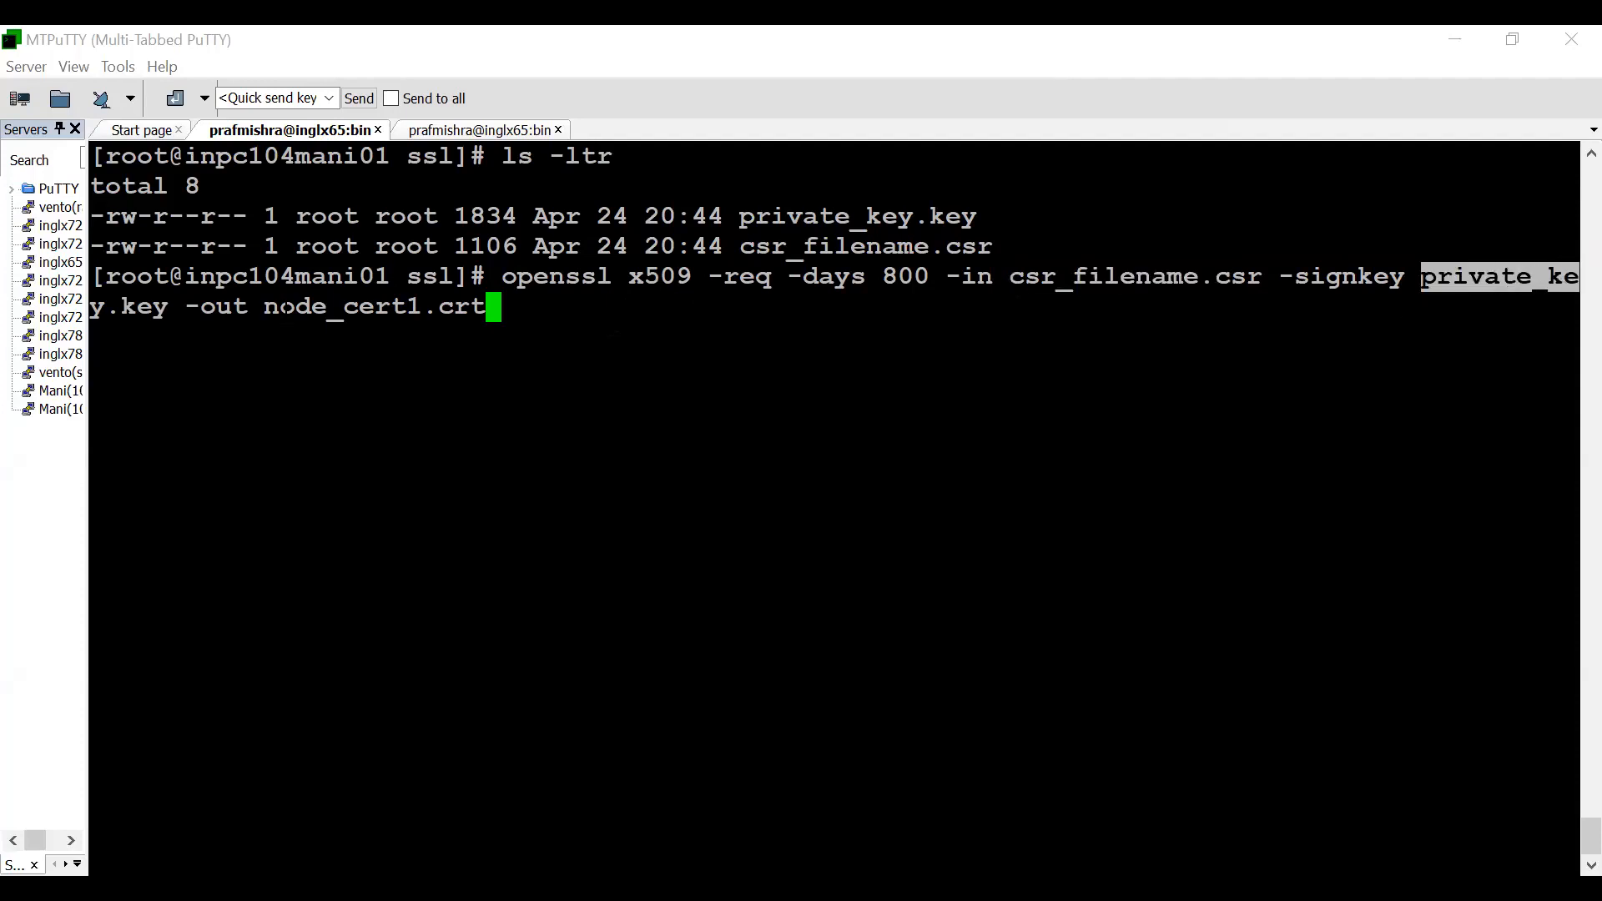
pyautogui.moveTo(264, 306); pyautogui.dragTo(488, 306)
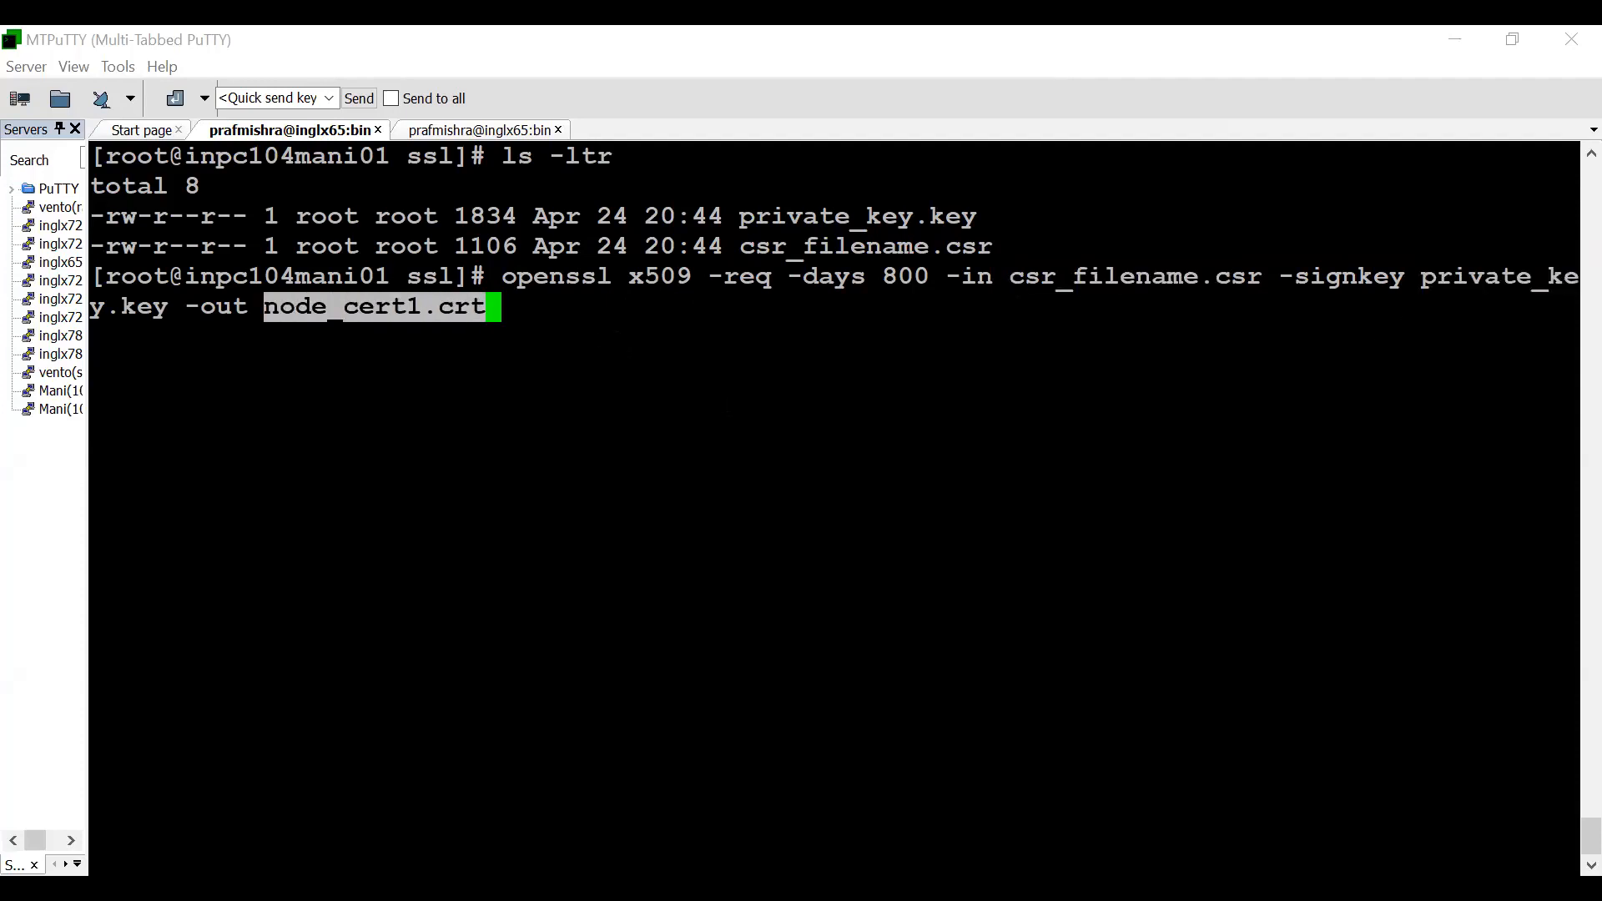
pyautogui.click(489, 307)
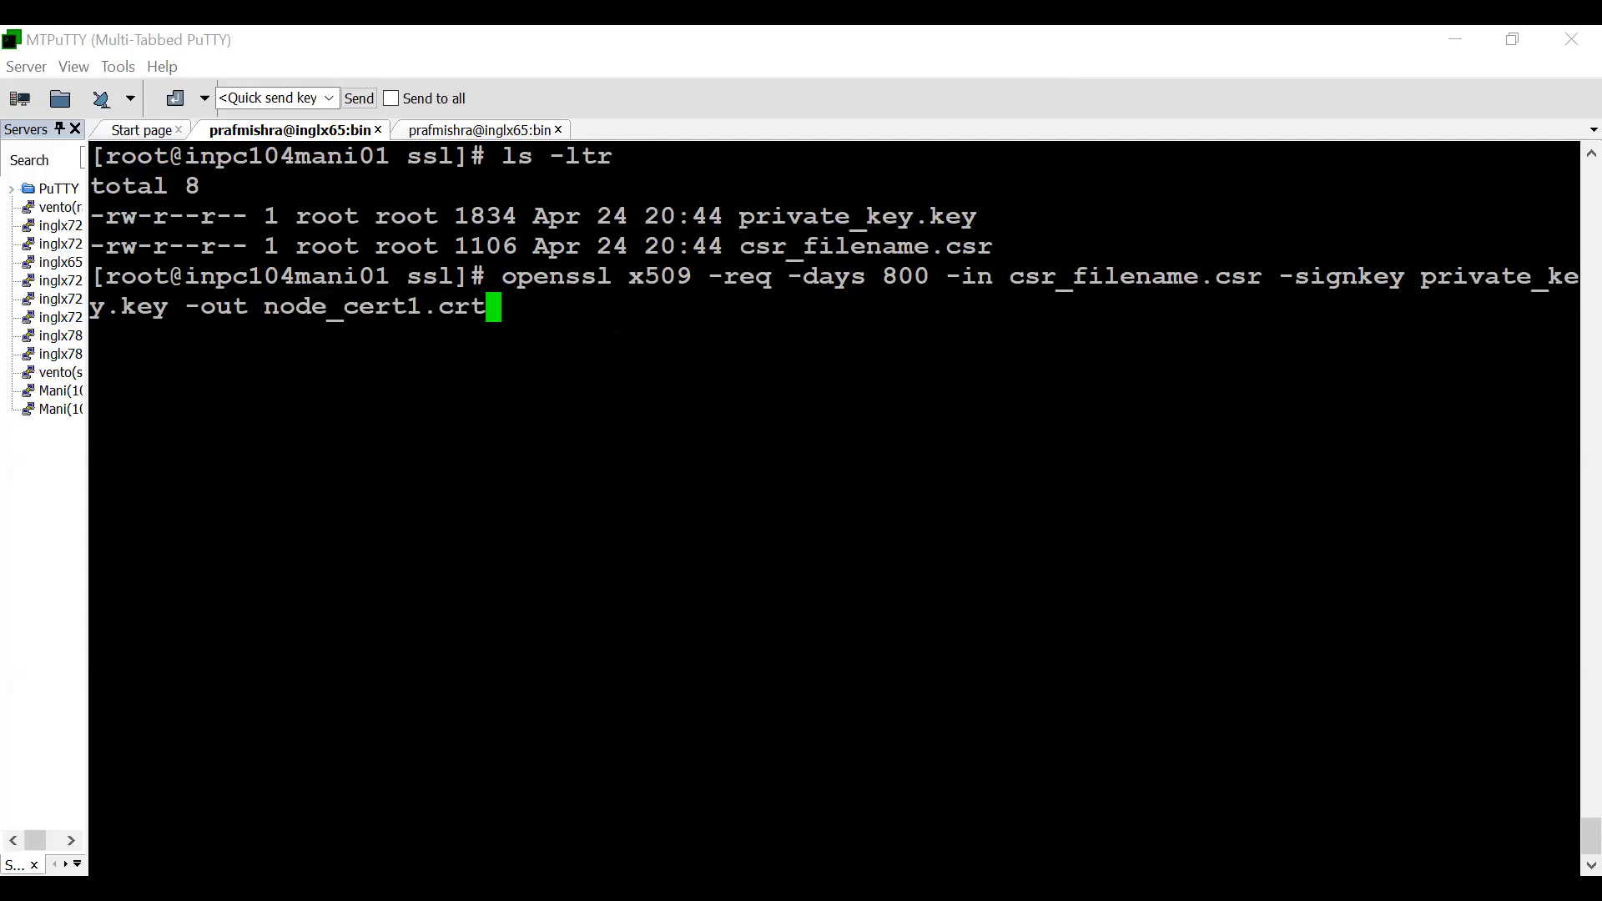
pyautogui.moveTo(727, 217); pyautogui.dragTo(973, 217)
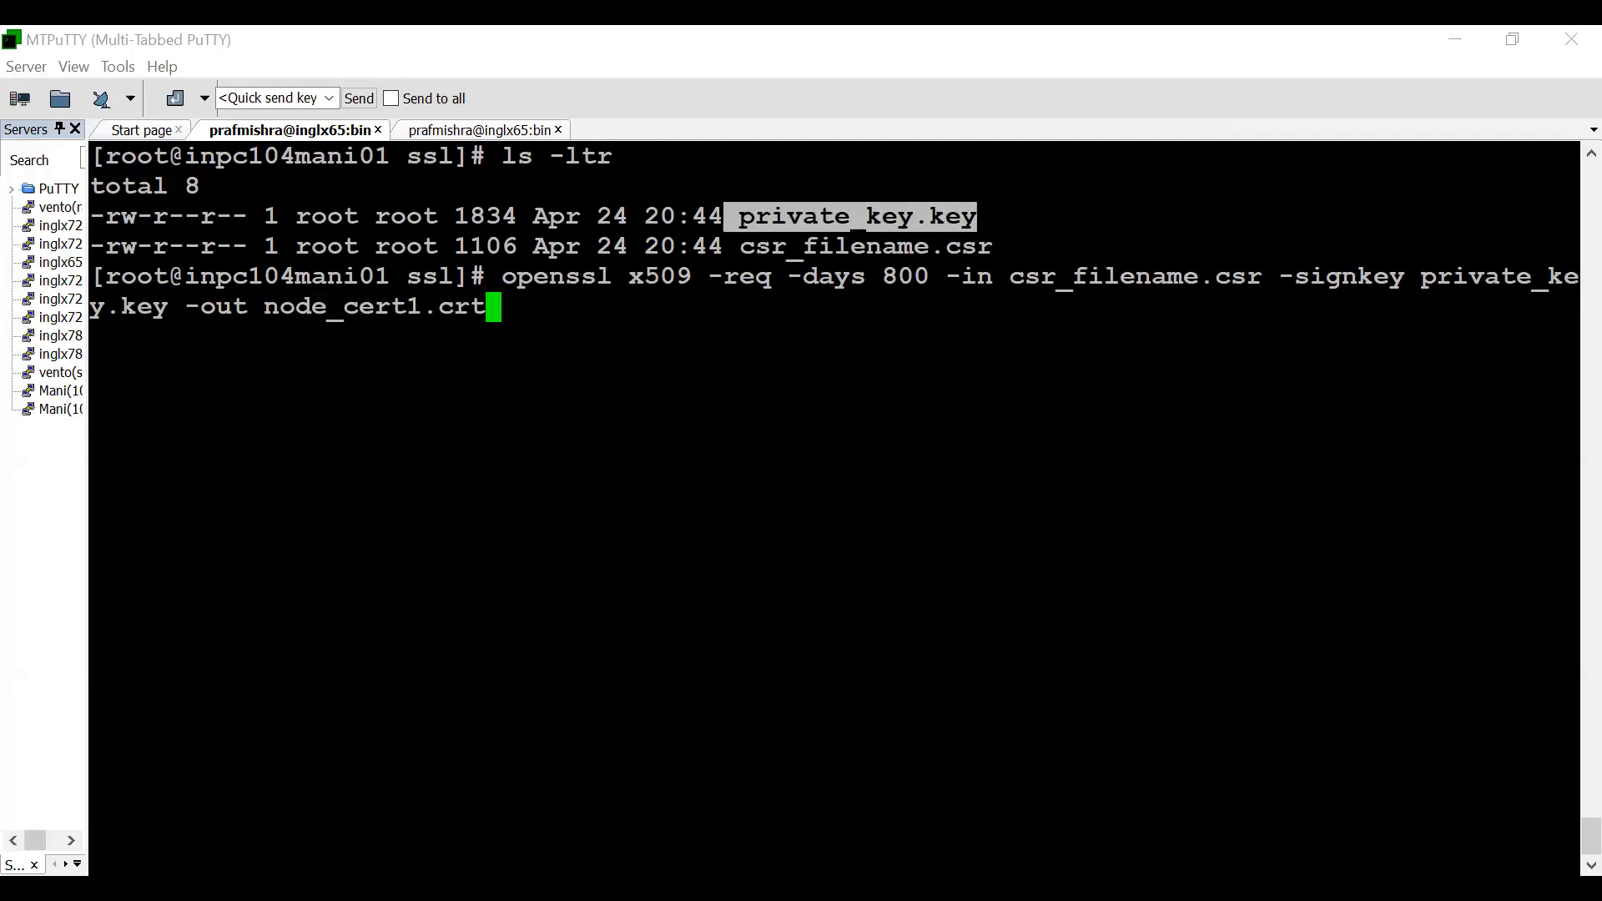
pyautogui.moveTo(742, 247); pyautogui.dragTo(992, 247)
pyautogui.click(993, 247)
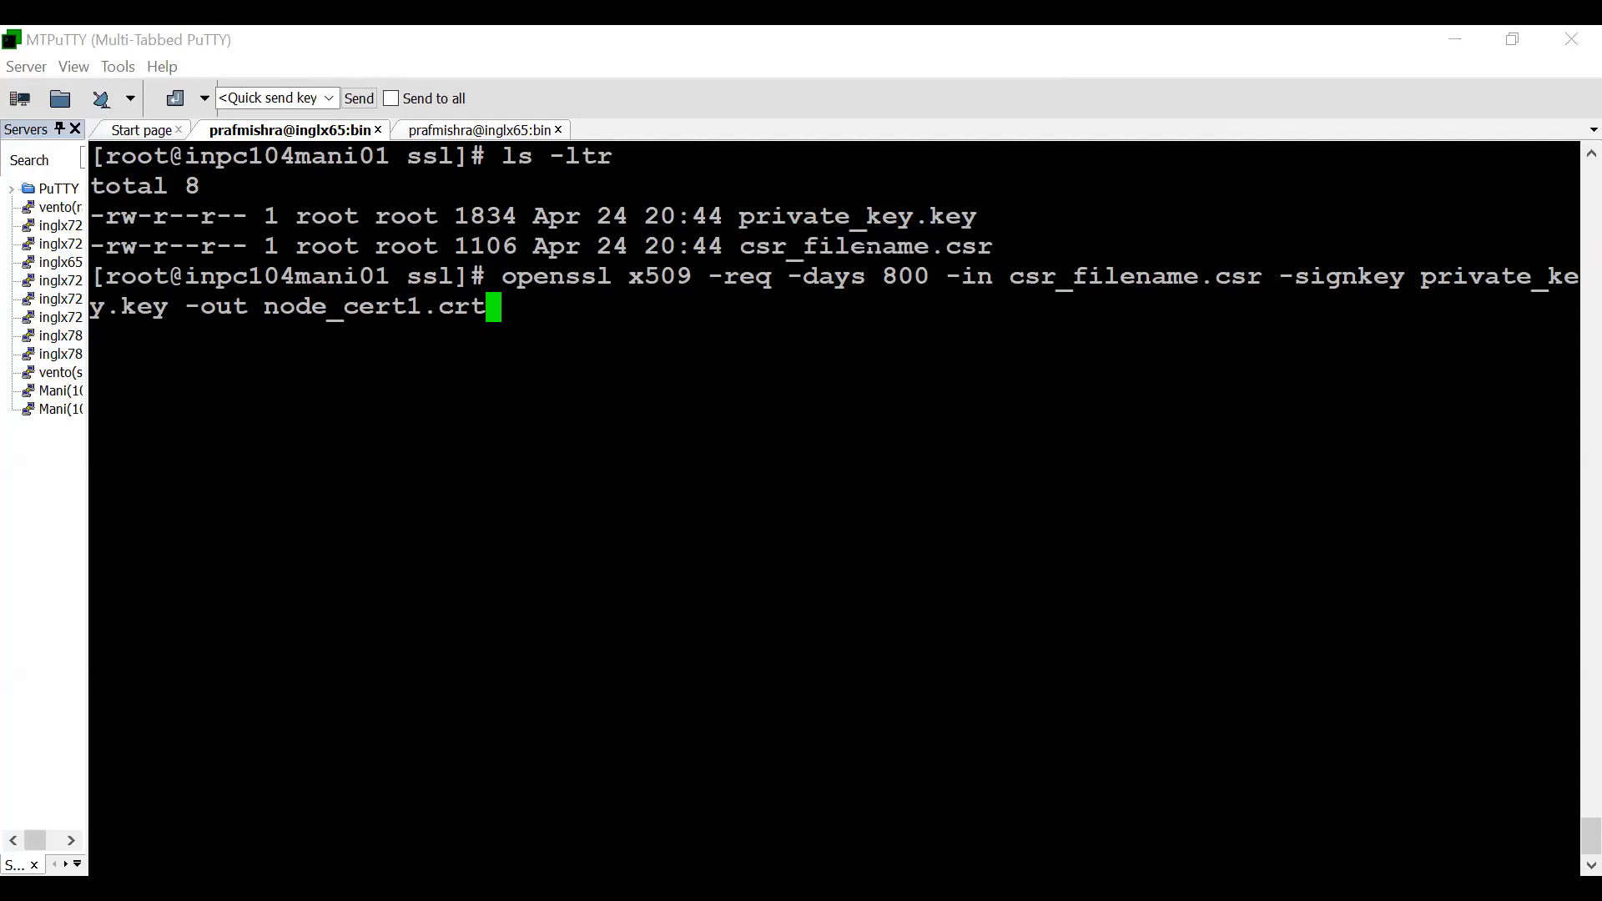
pyautogui.moveTo(742, 247); pyautogui.dragTo(992, 247)
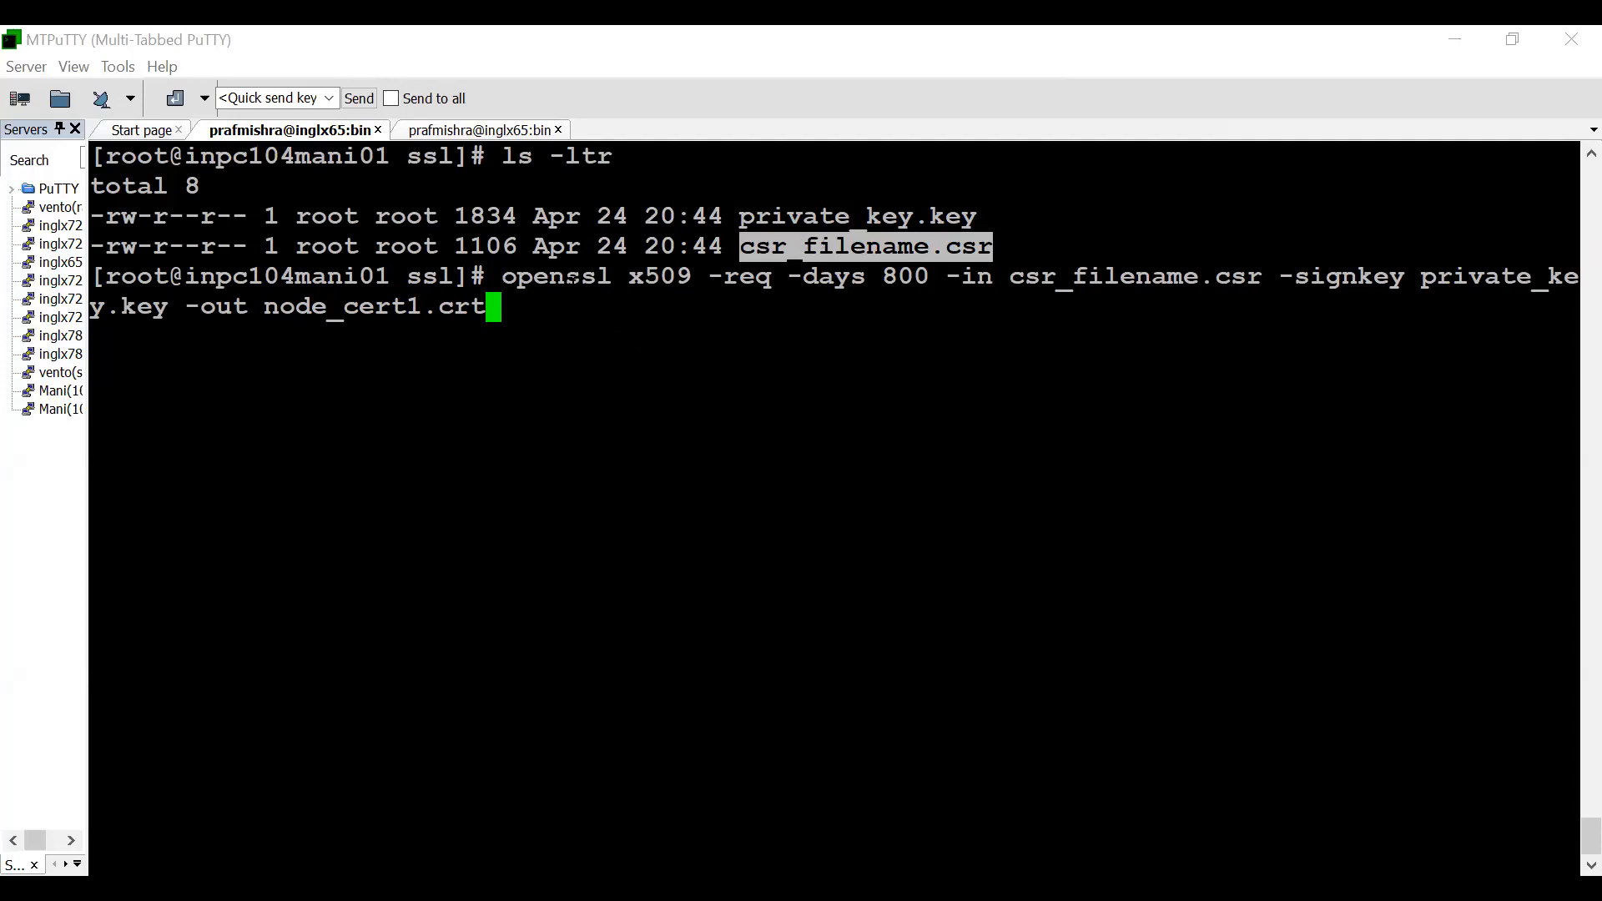
pyautogui.click(1316, 280)
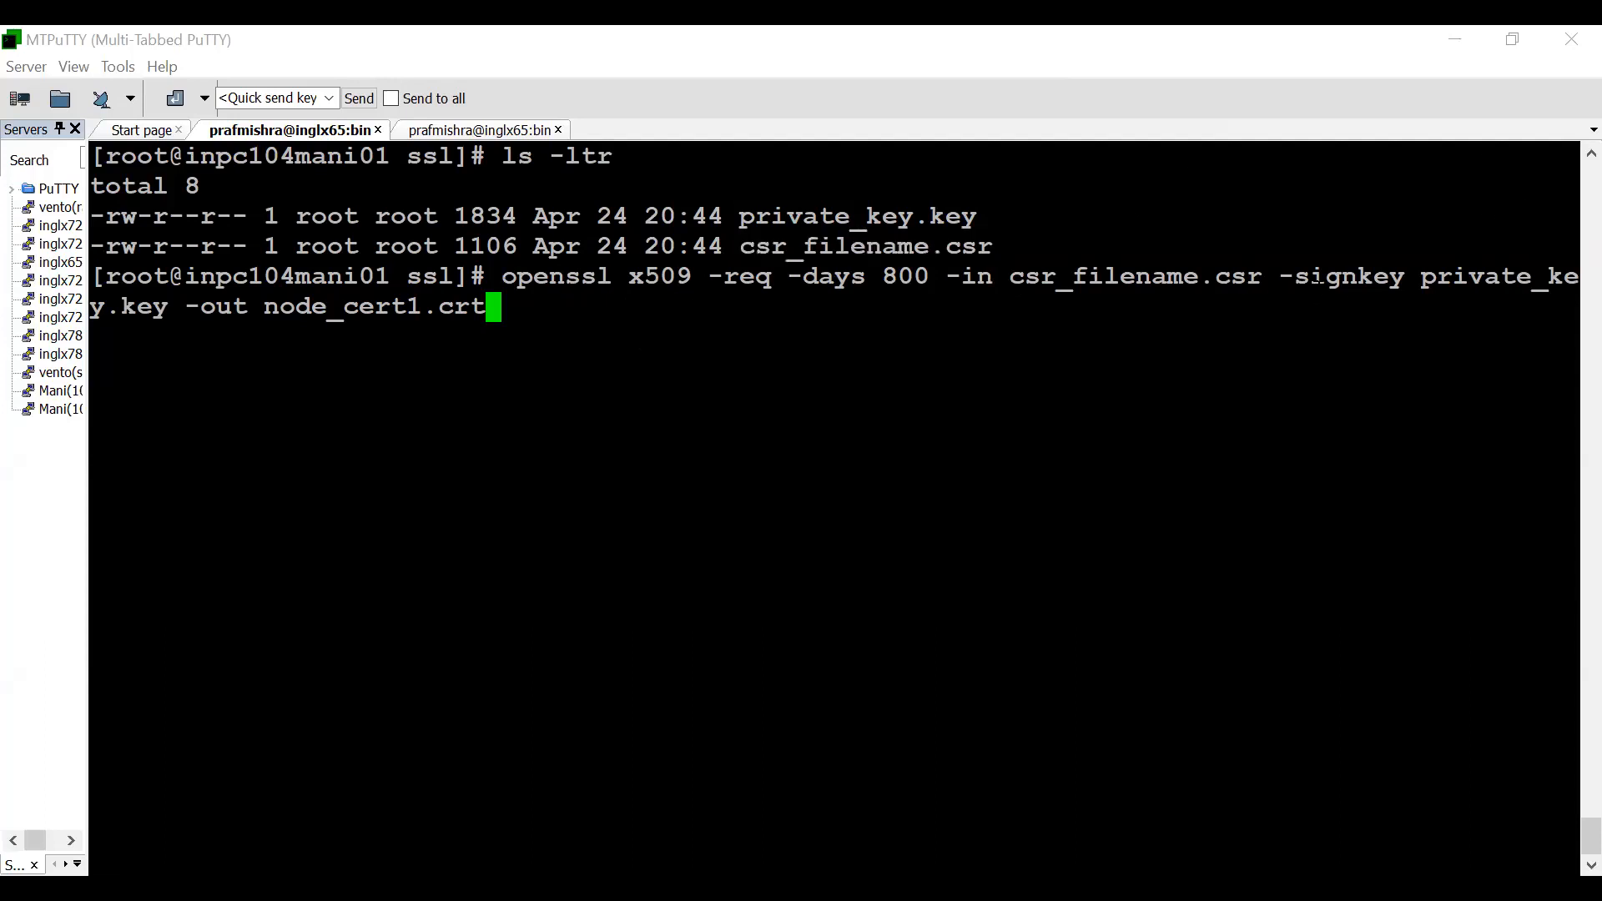
pyautogui.moveTo(1421, 279); pyautogui.dragTo(1558, 280)
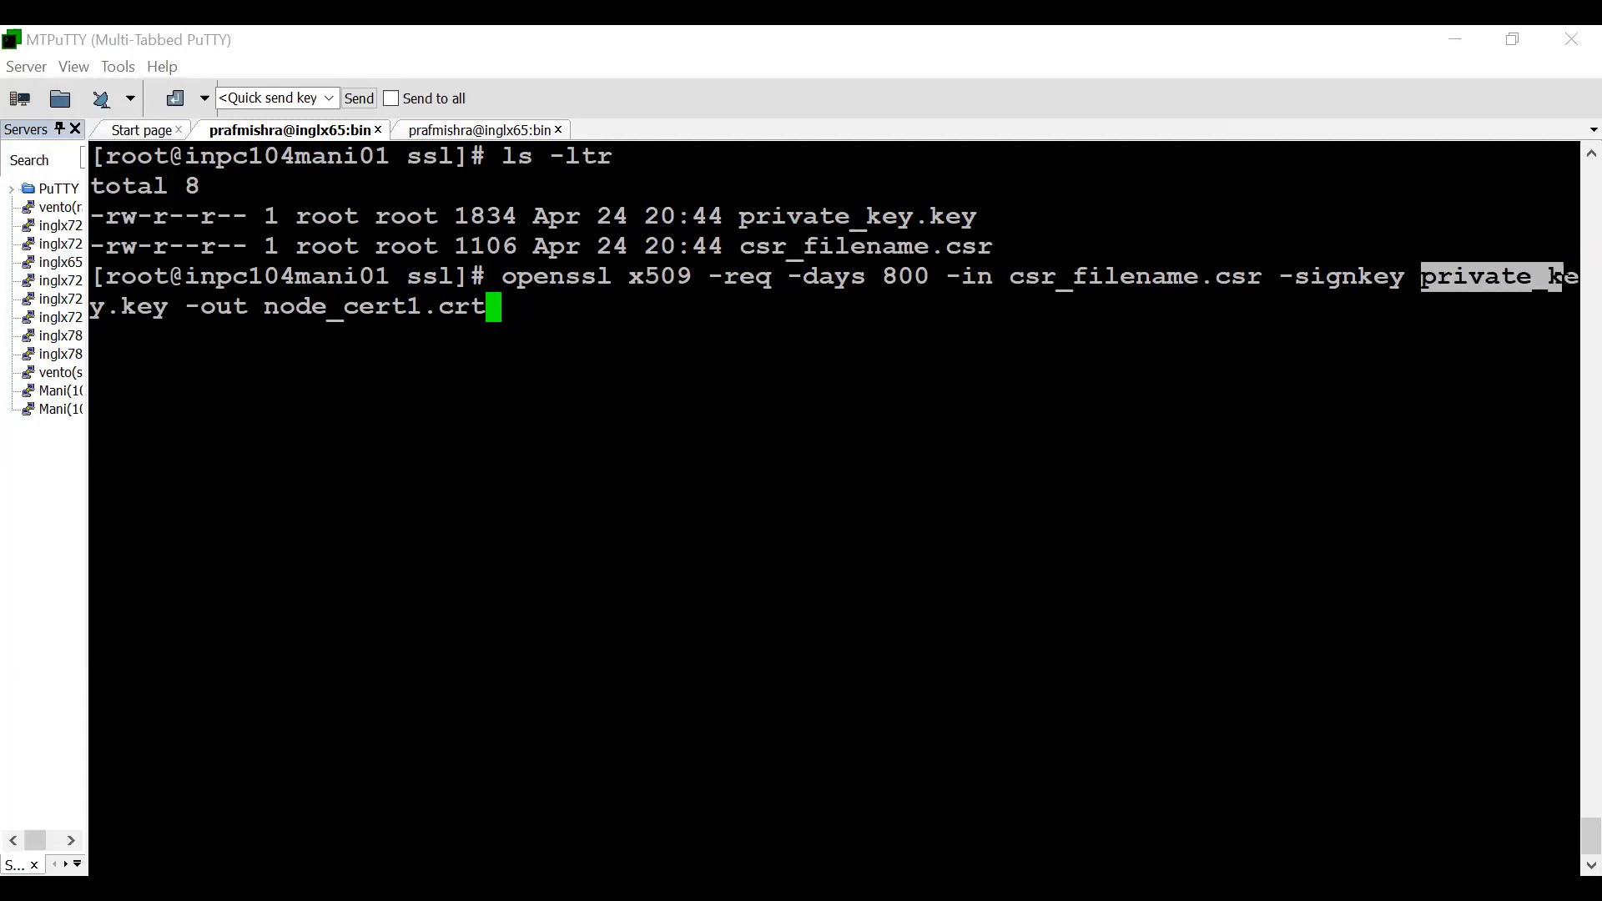
pyautogui.click(501, 308)
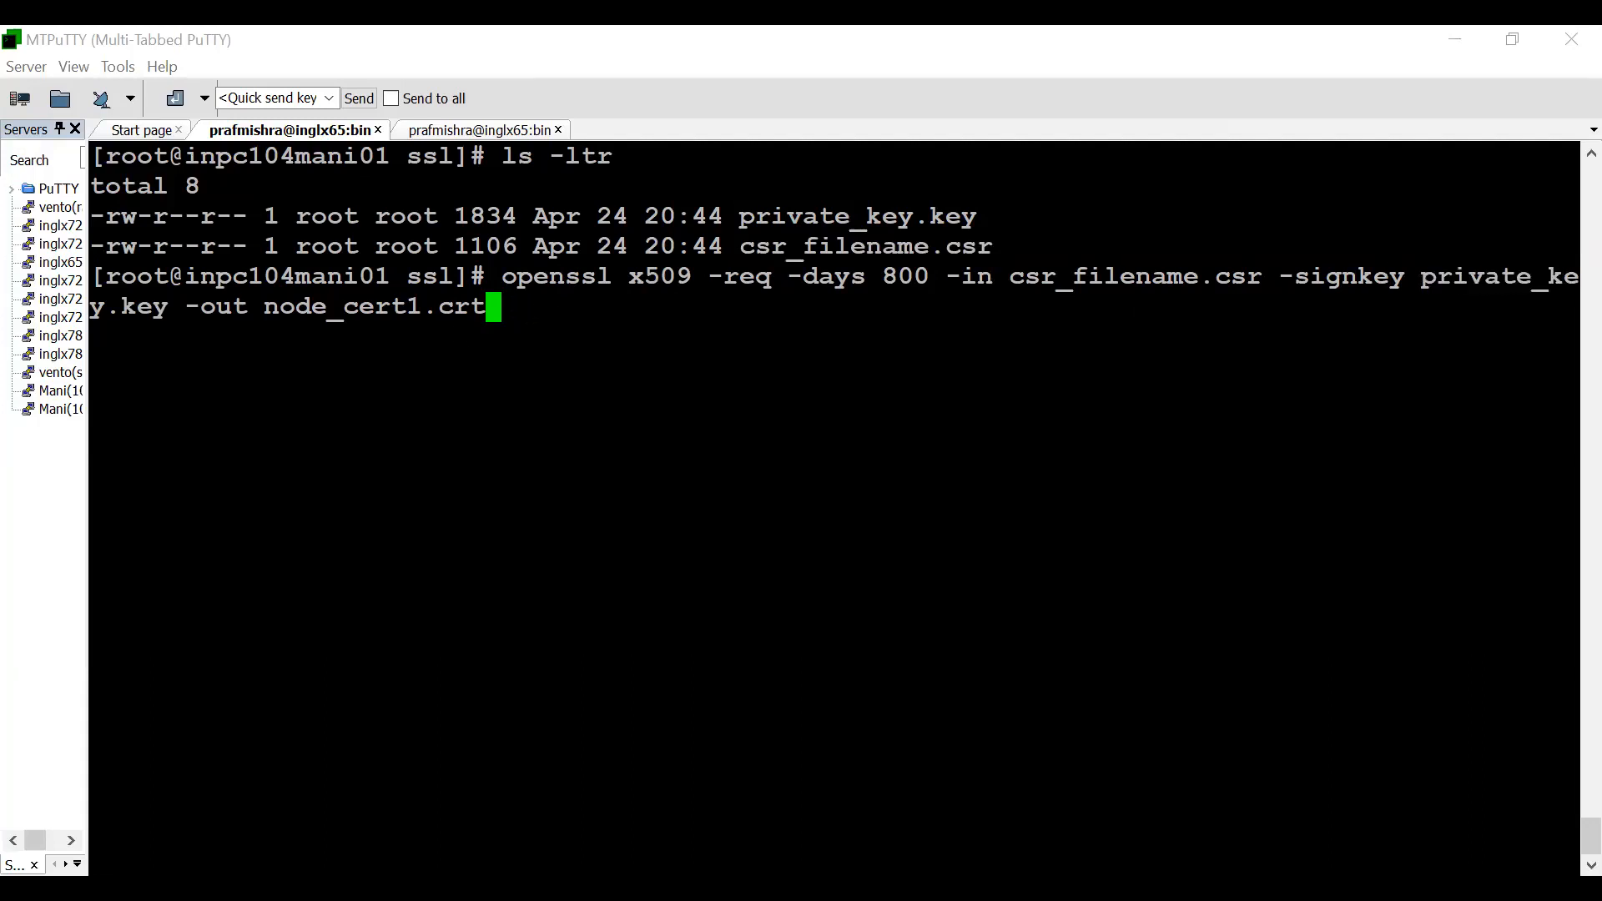
pyautogui.press('Return')
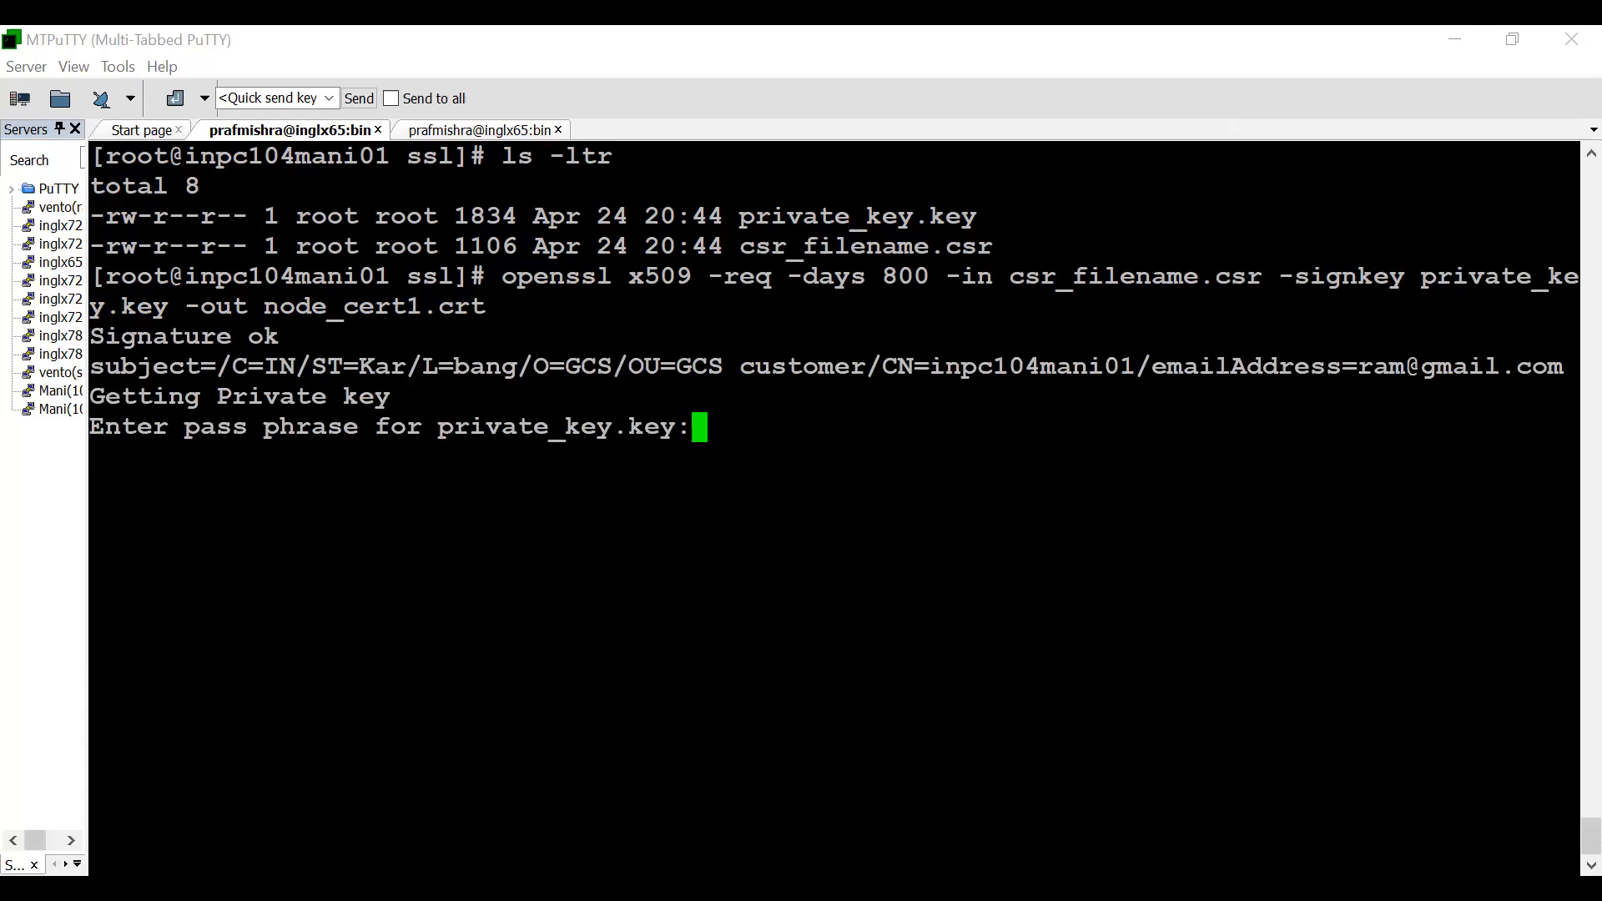
# - Enter the pass phrase for private_key.key to finish signing the certificate
pyautogui.moveTo(693, 427); pyautogui.dragTo(423, 426)
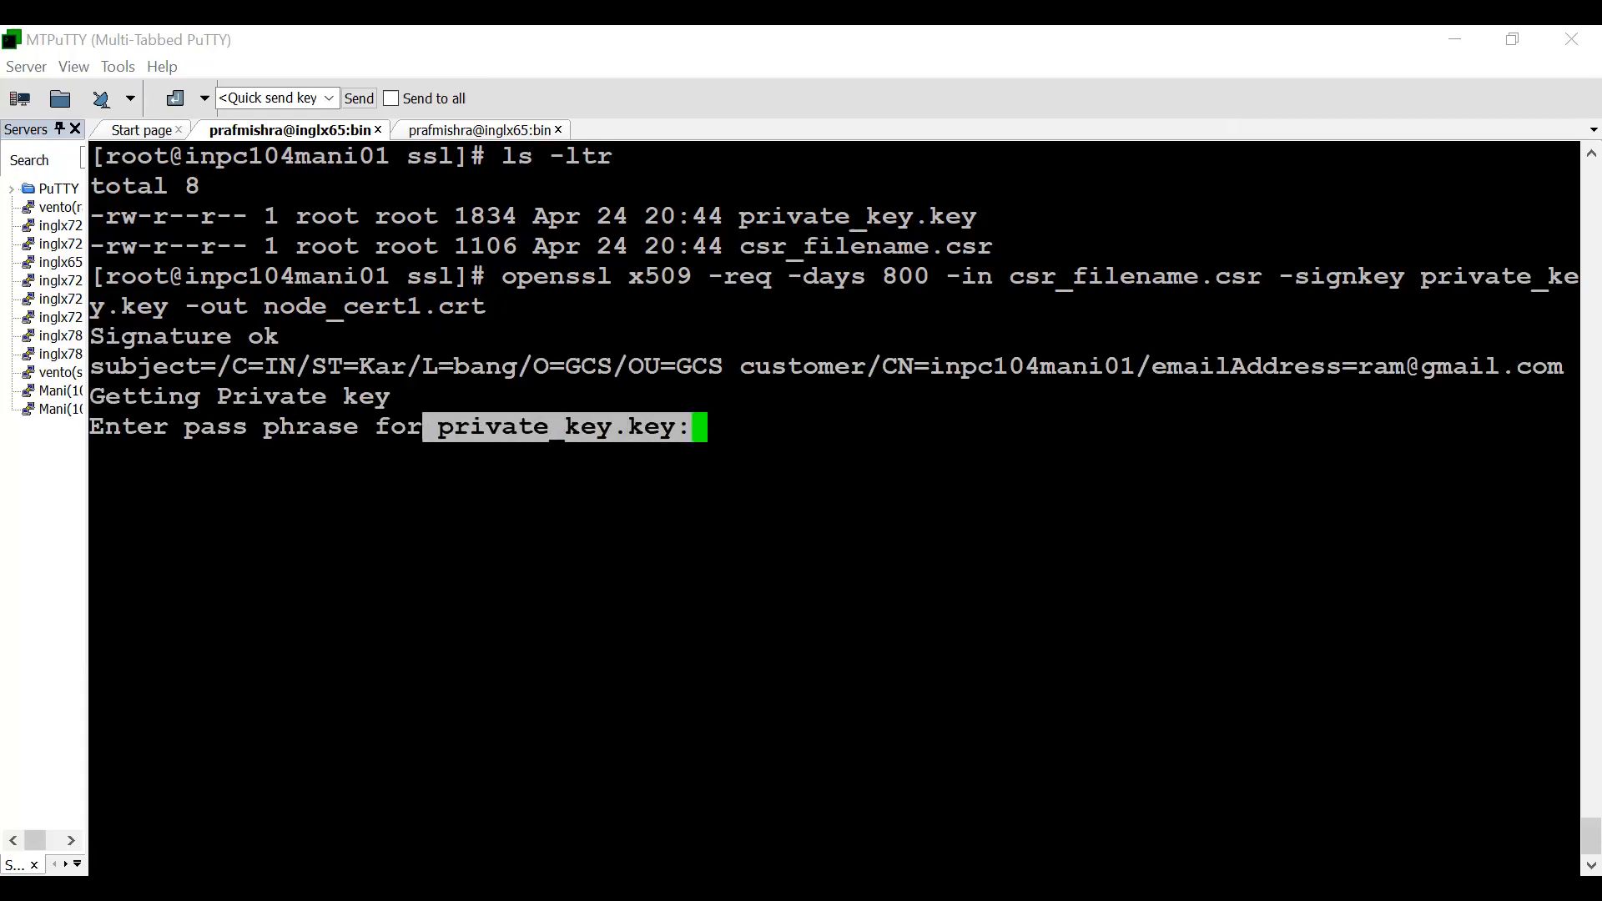
pyautogui.click(424, 427)
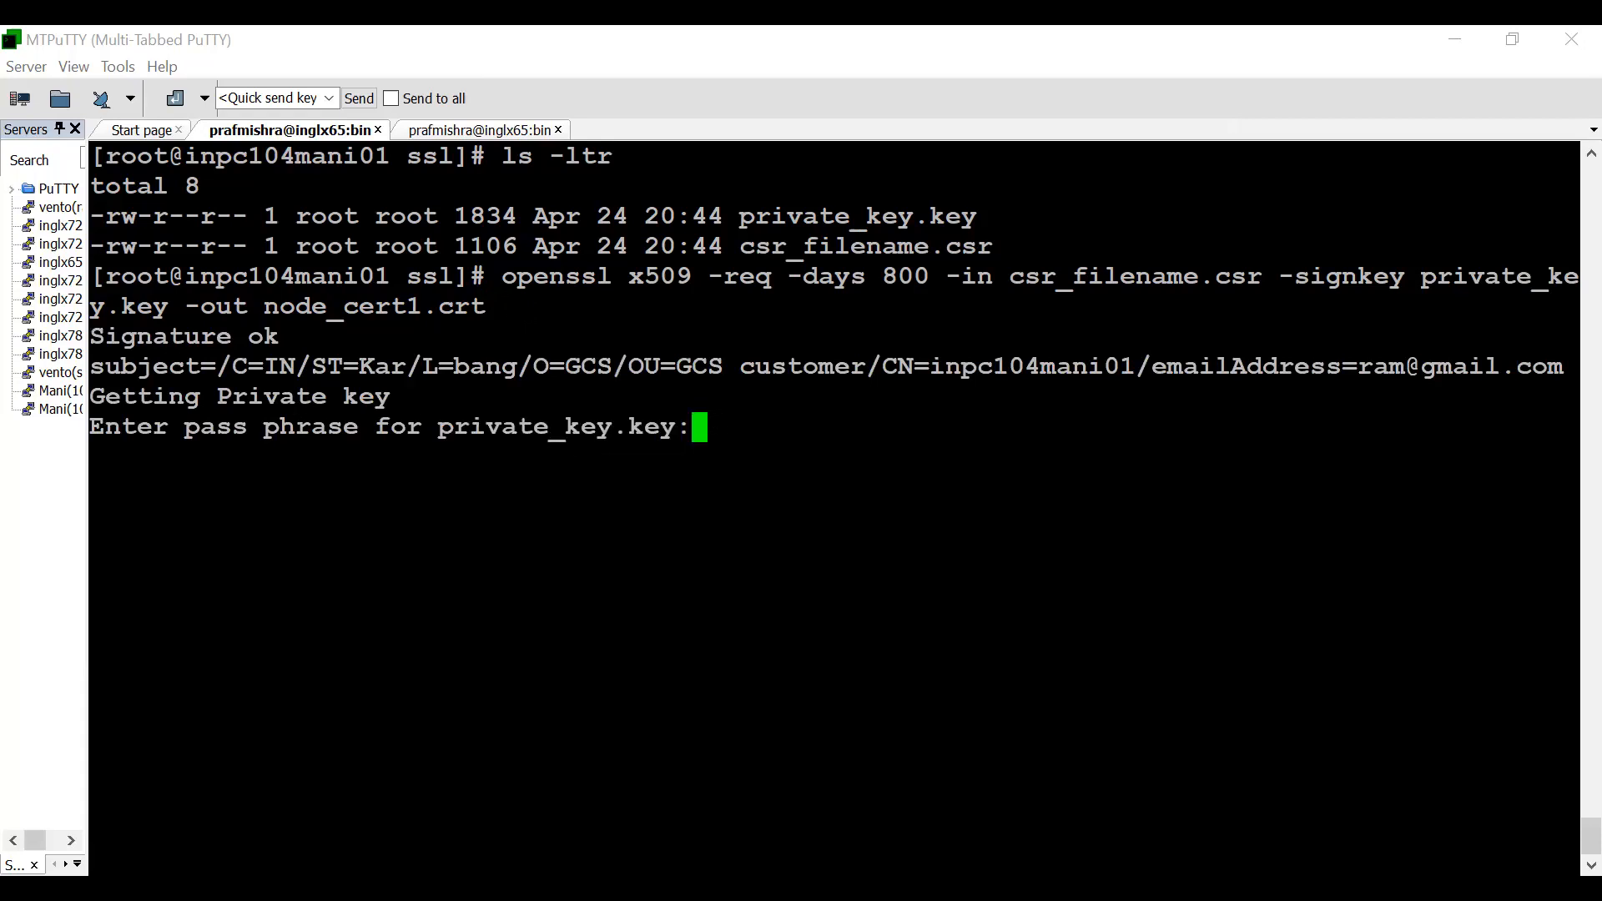
pyautogui.press('Return')
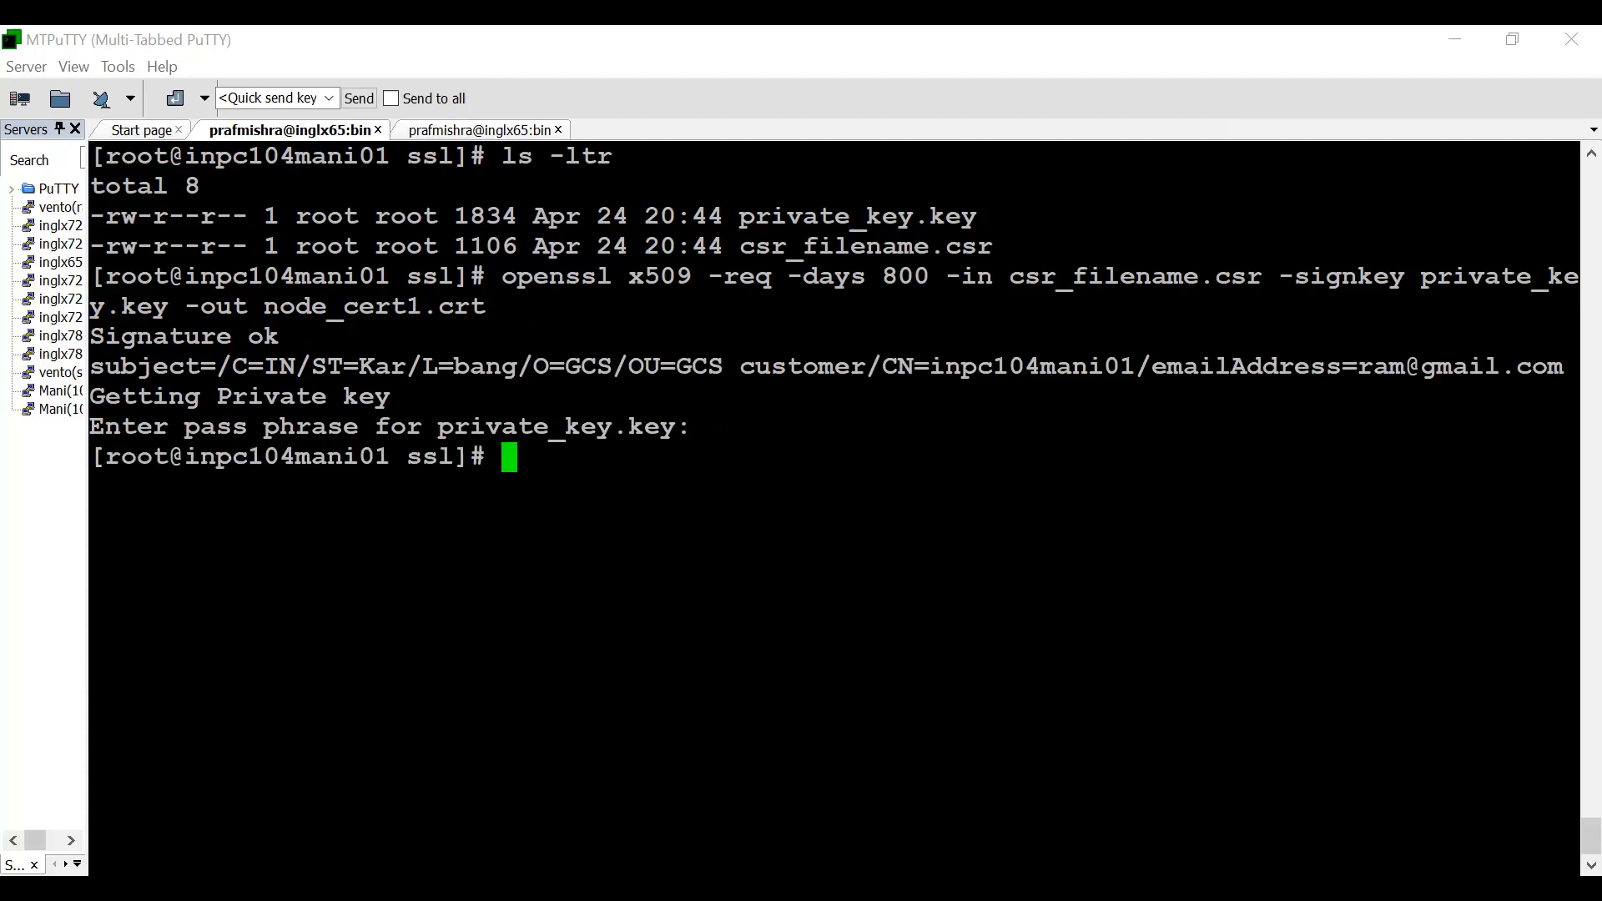
# - List the ssl directory with ls -ltr and highlight the node_cert1.crt file to examine it
pyautogui.write('ls -ltr')
pyautogui.press('Return')
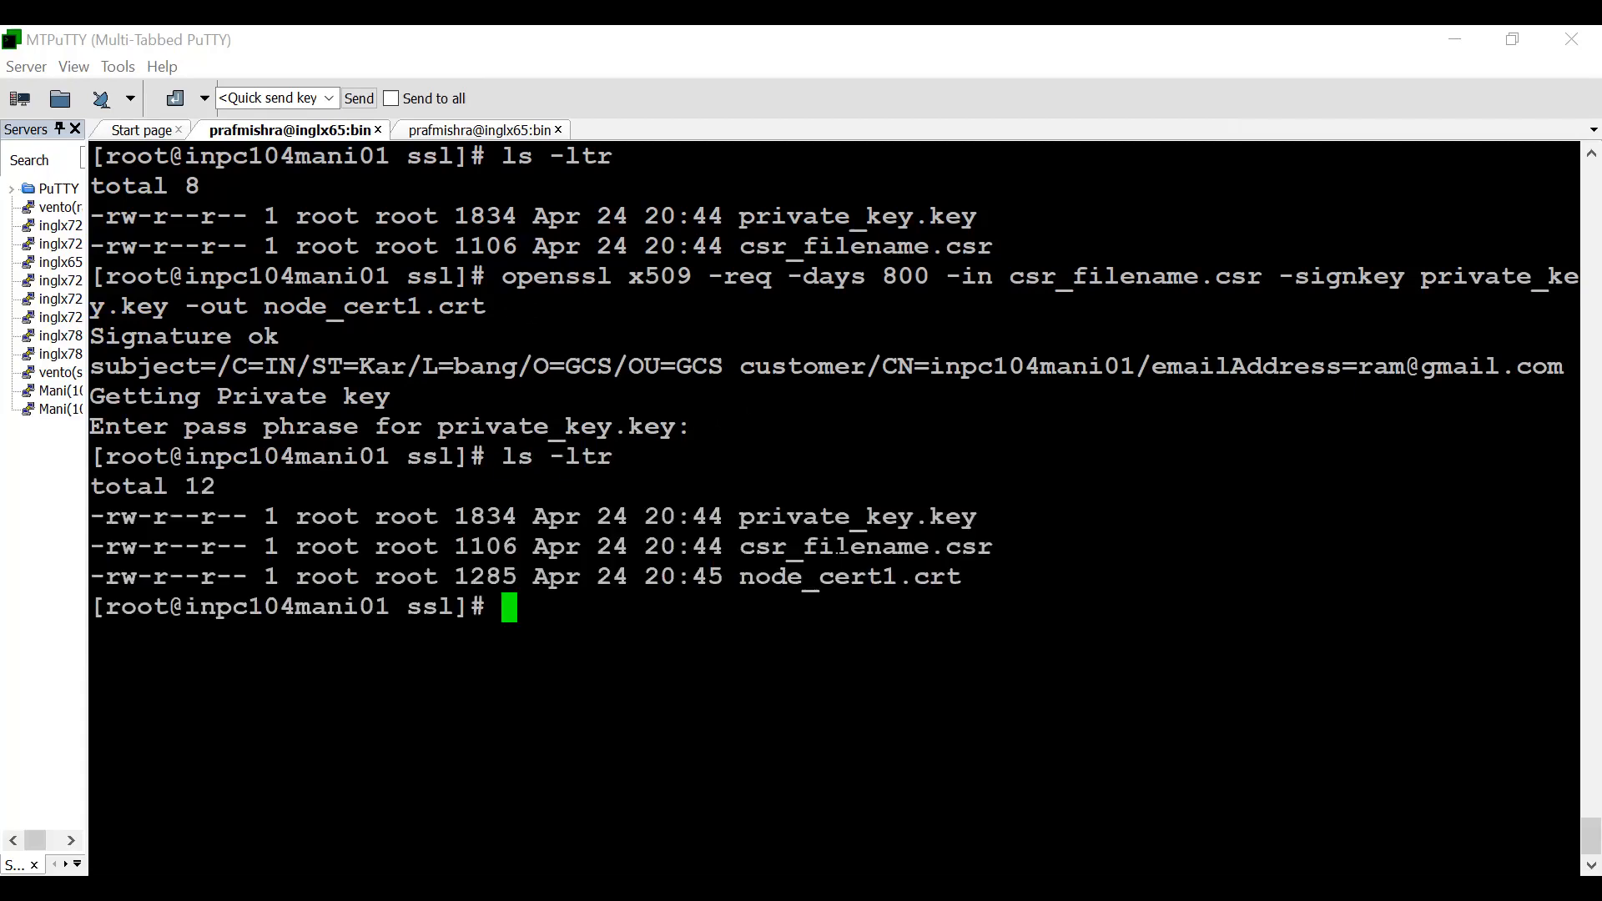
pyautogui.doubleClick(916, 577)
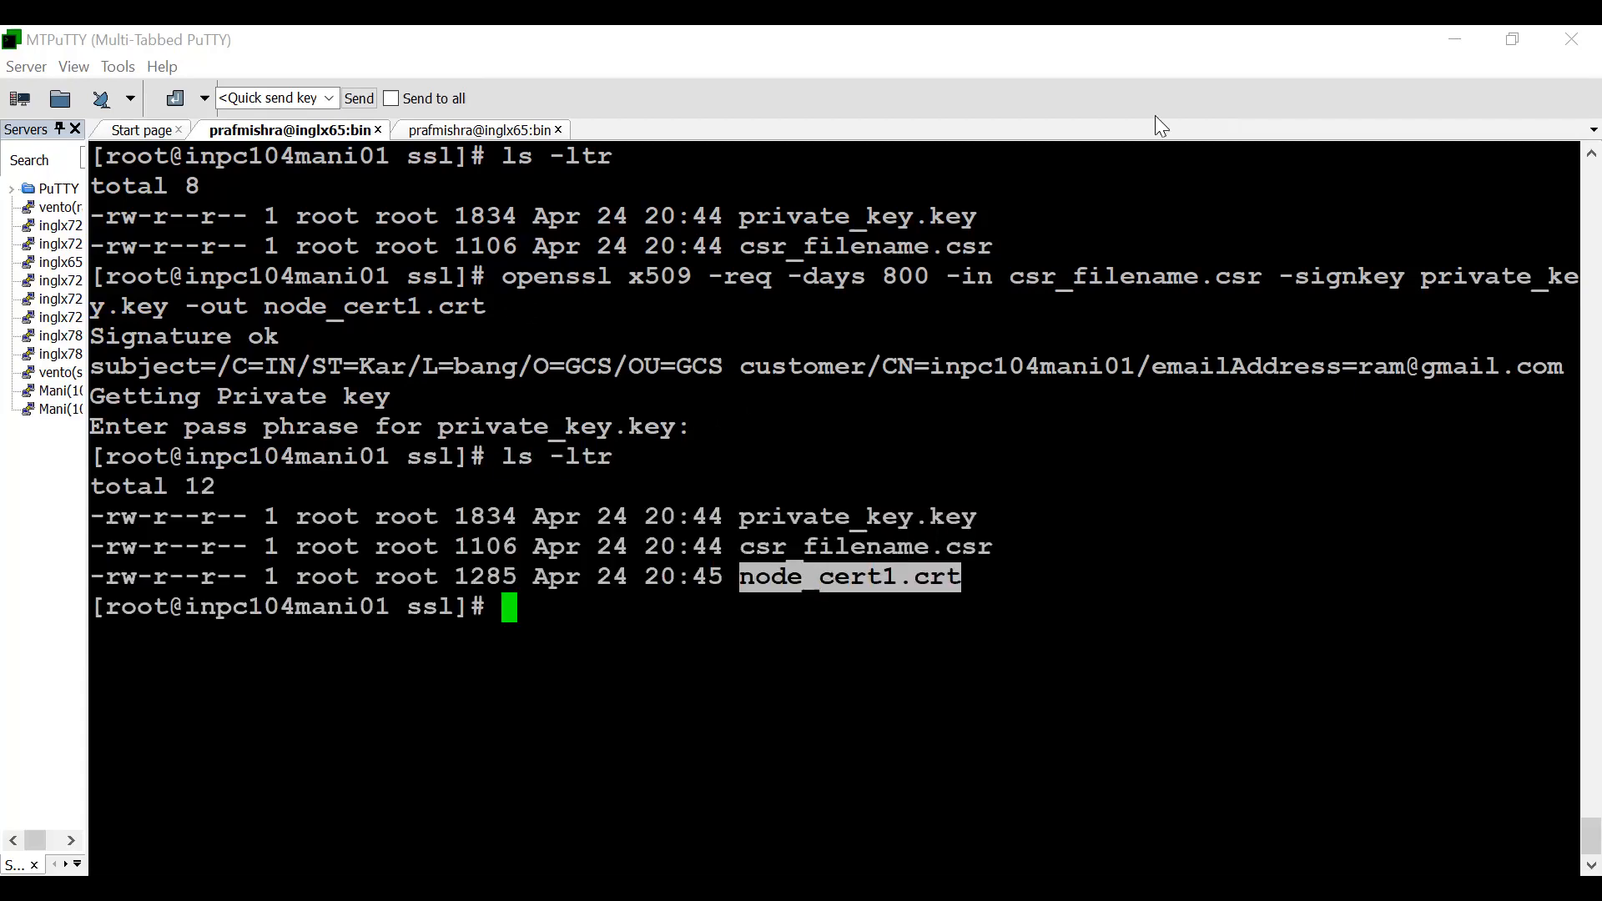
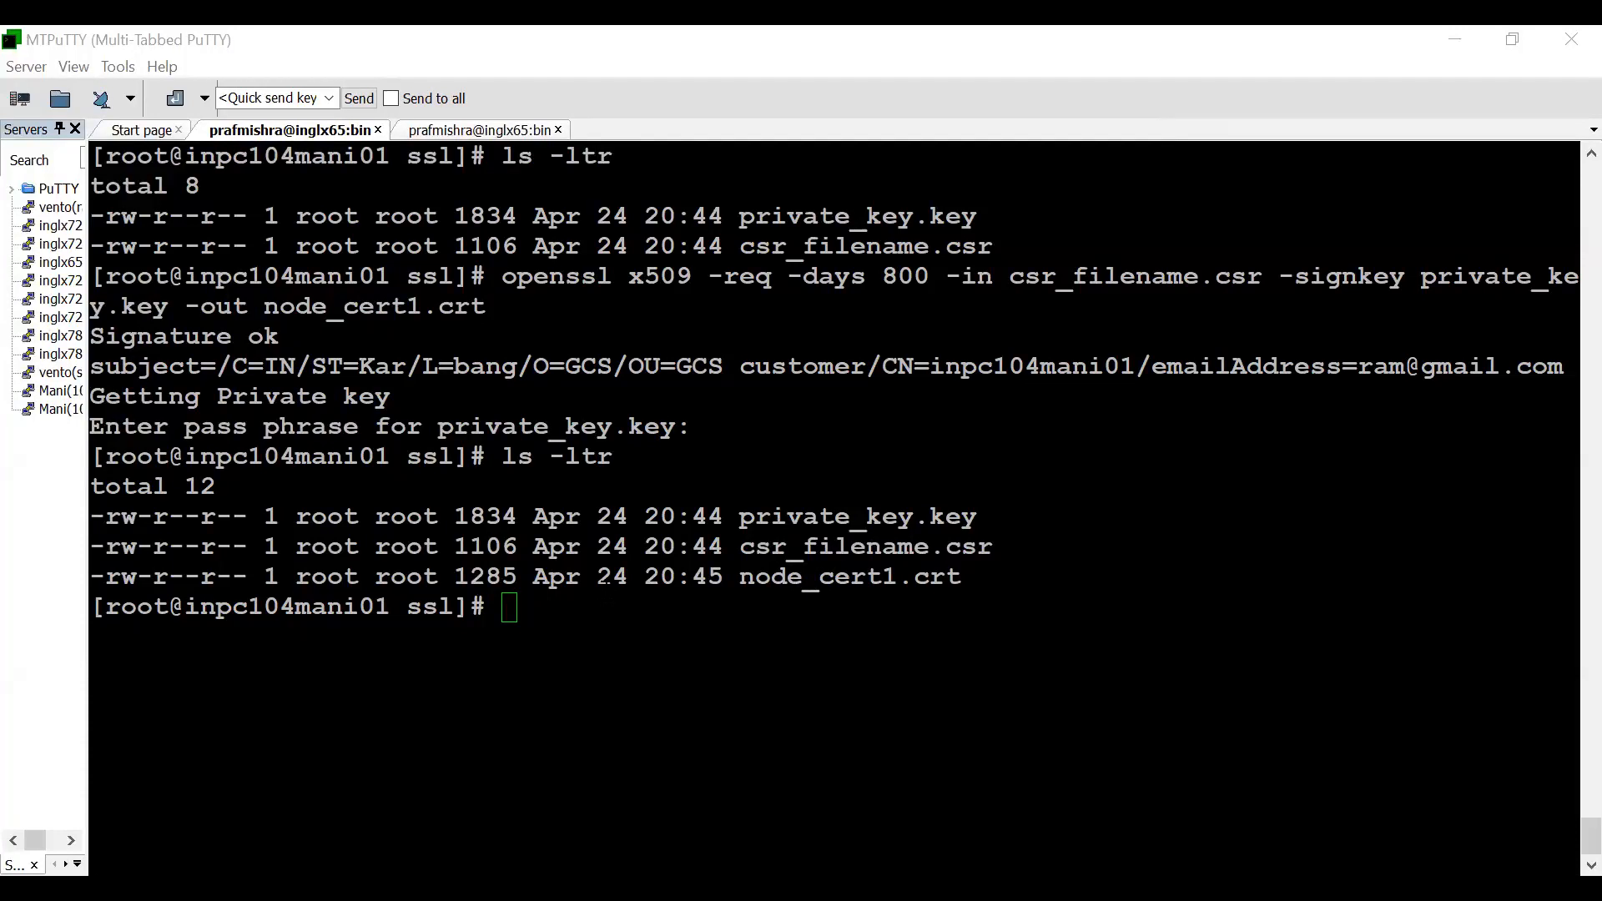
# - Run cat node_cert1.crt private_key.key >> infa_keystore.pem to build the PEM keystore, and list the directory with ls -ltr
pyautogui.click(684, 580)
pyautogui.write('cat node_cert1.crt private_key.key >> infa_keystore.pem')
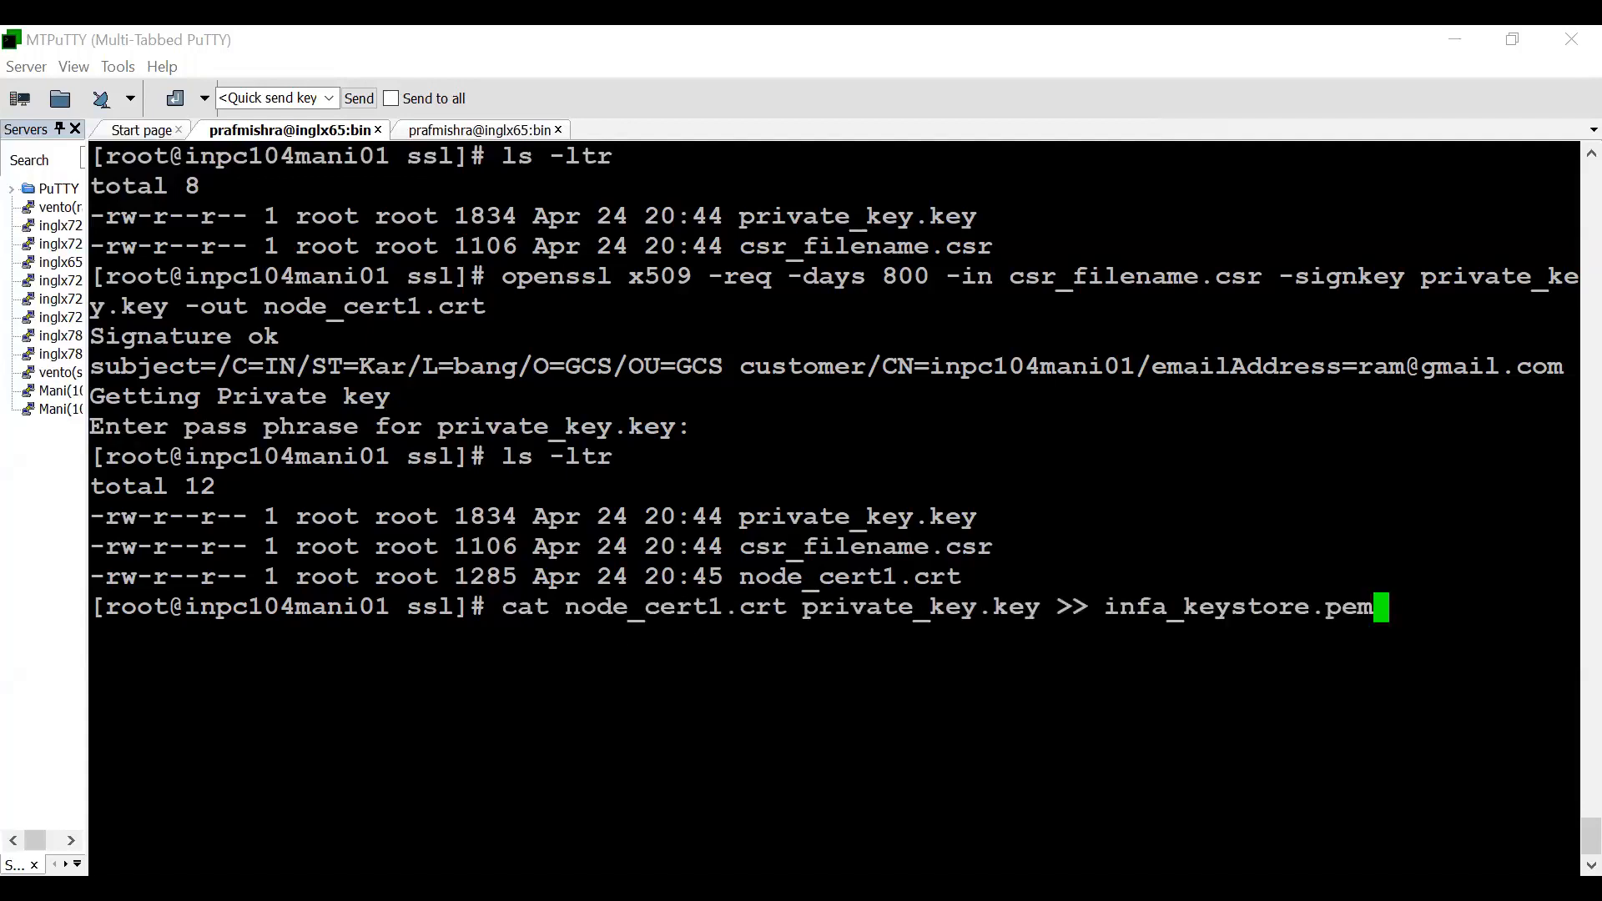
pyautogui.moveTo(551, 607); pyautogui.dragTo(1376, 607)
pyautogui.click(1143, 606)
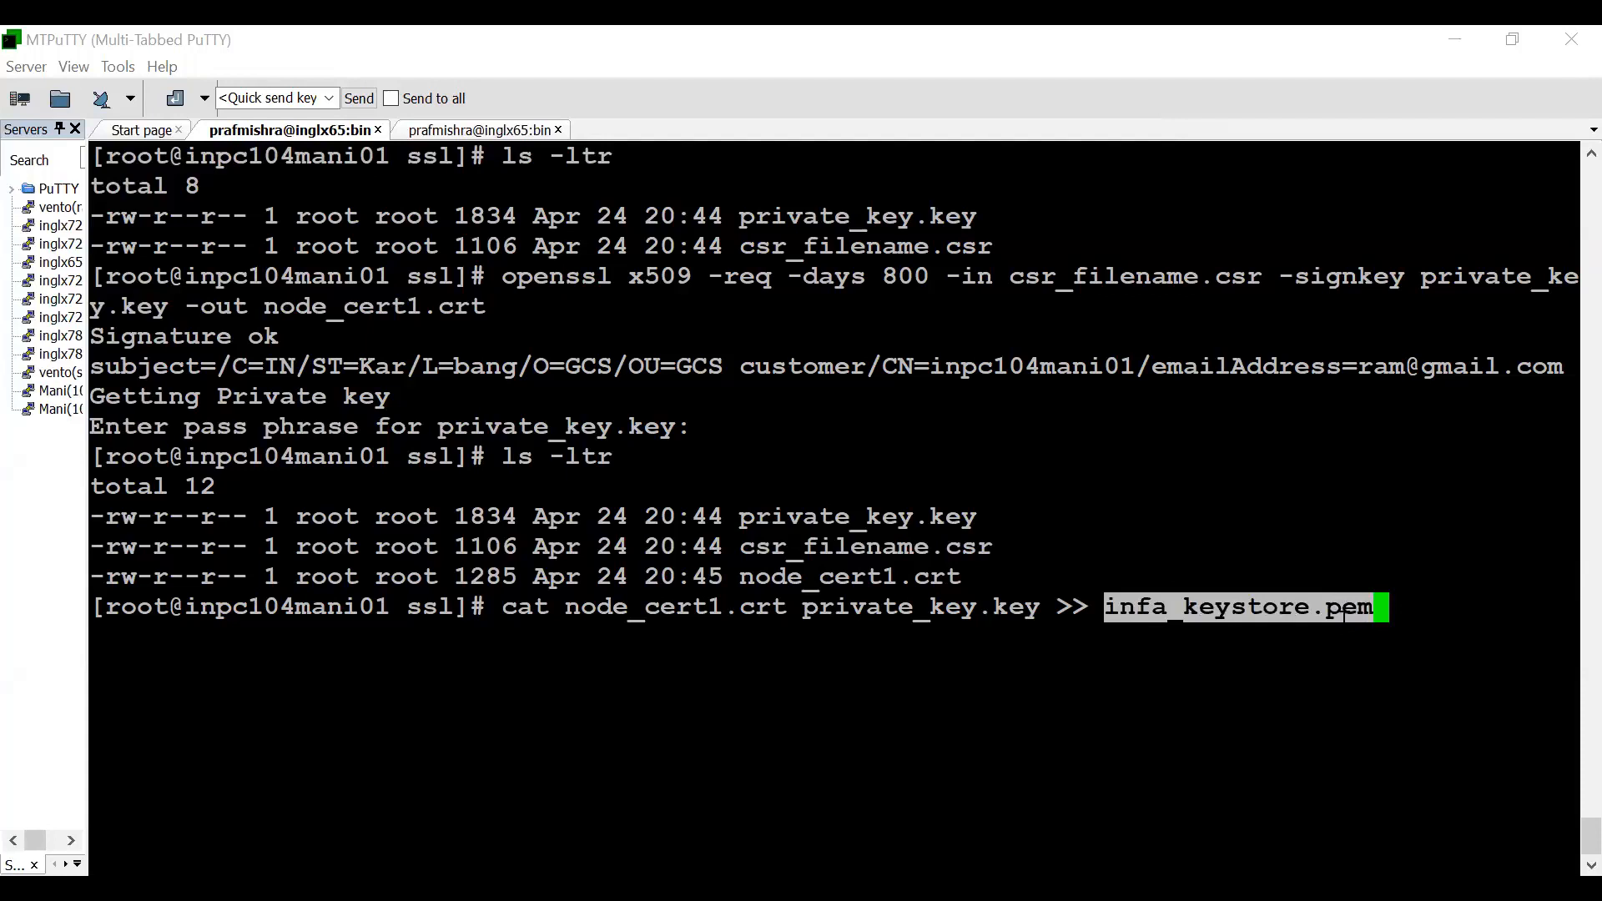
pyautogui.click(1344, 615)
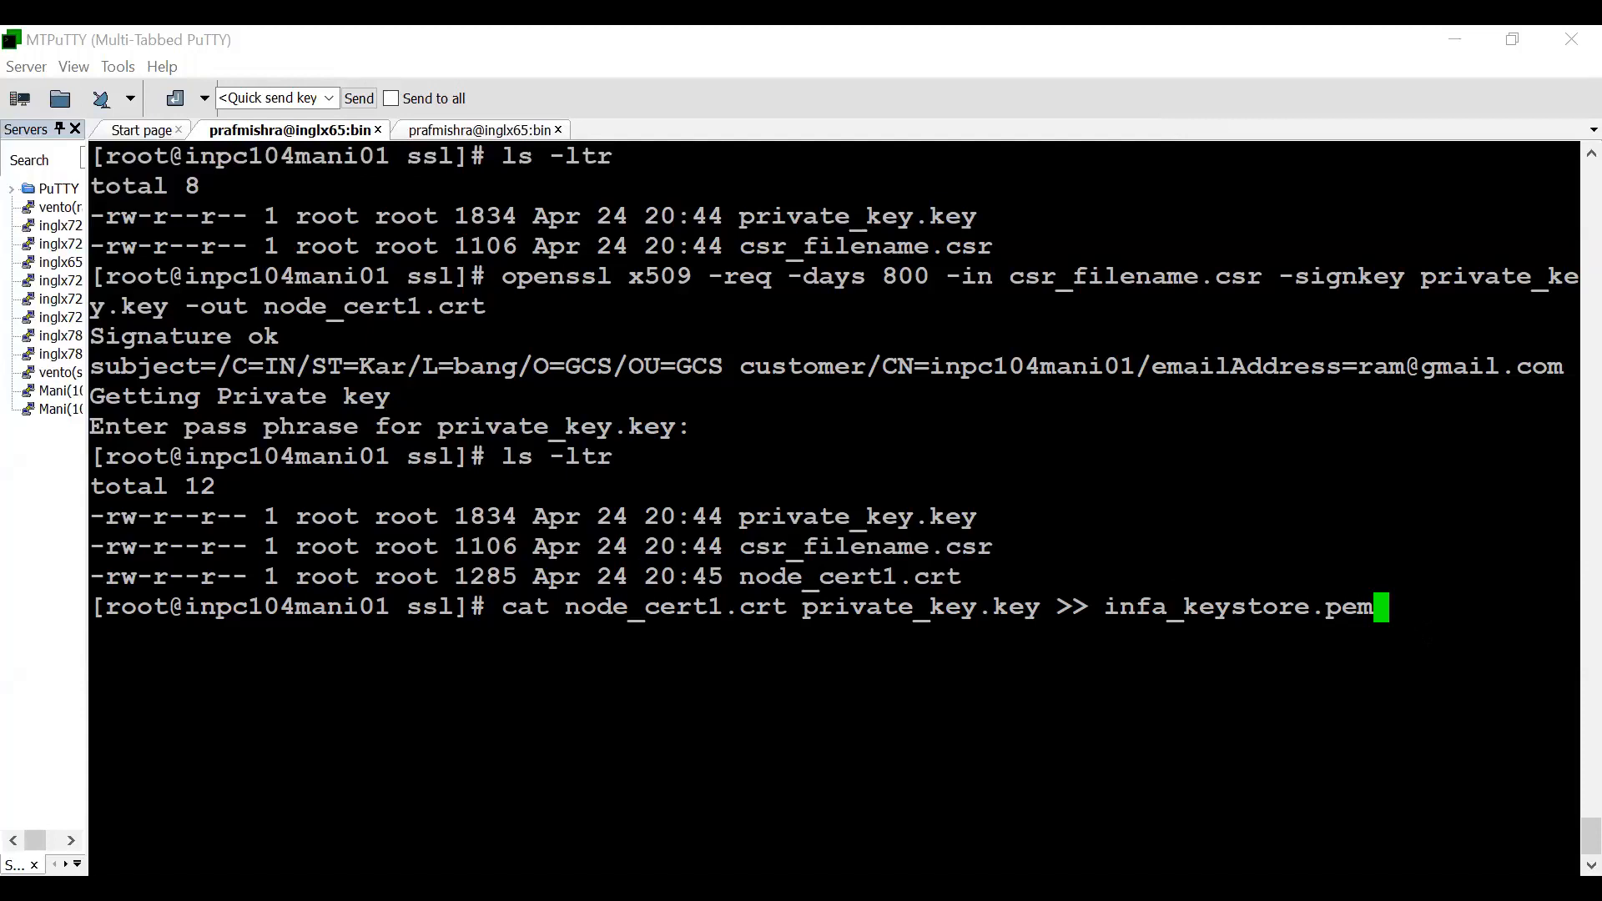
pyautogui.press('Return')
pyautogui.write('ls -ltr')
pyautogui.press('Return')
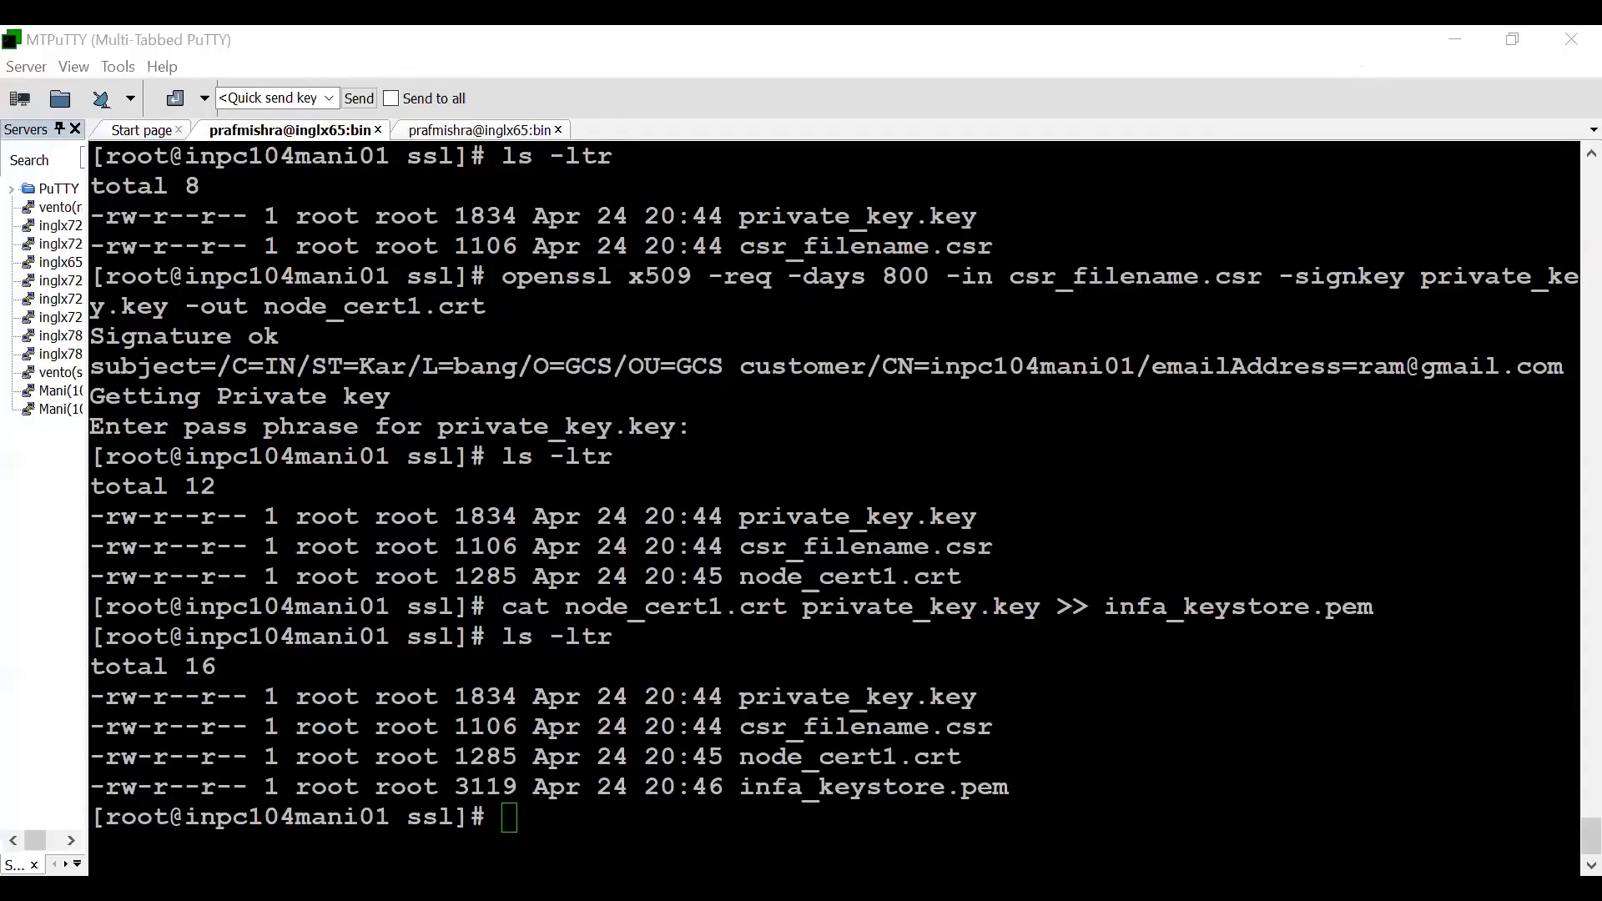
# - Run cat node_cert1.crt >> infa_truststore.pem to build the PEM truststore, and list the directory with ls -ltr
pyautogui.write('cat node_cert1.crt >> infa_truststore.pem')
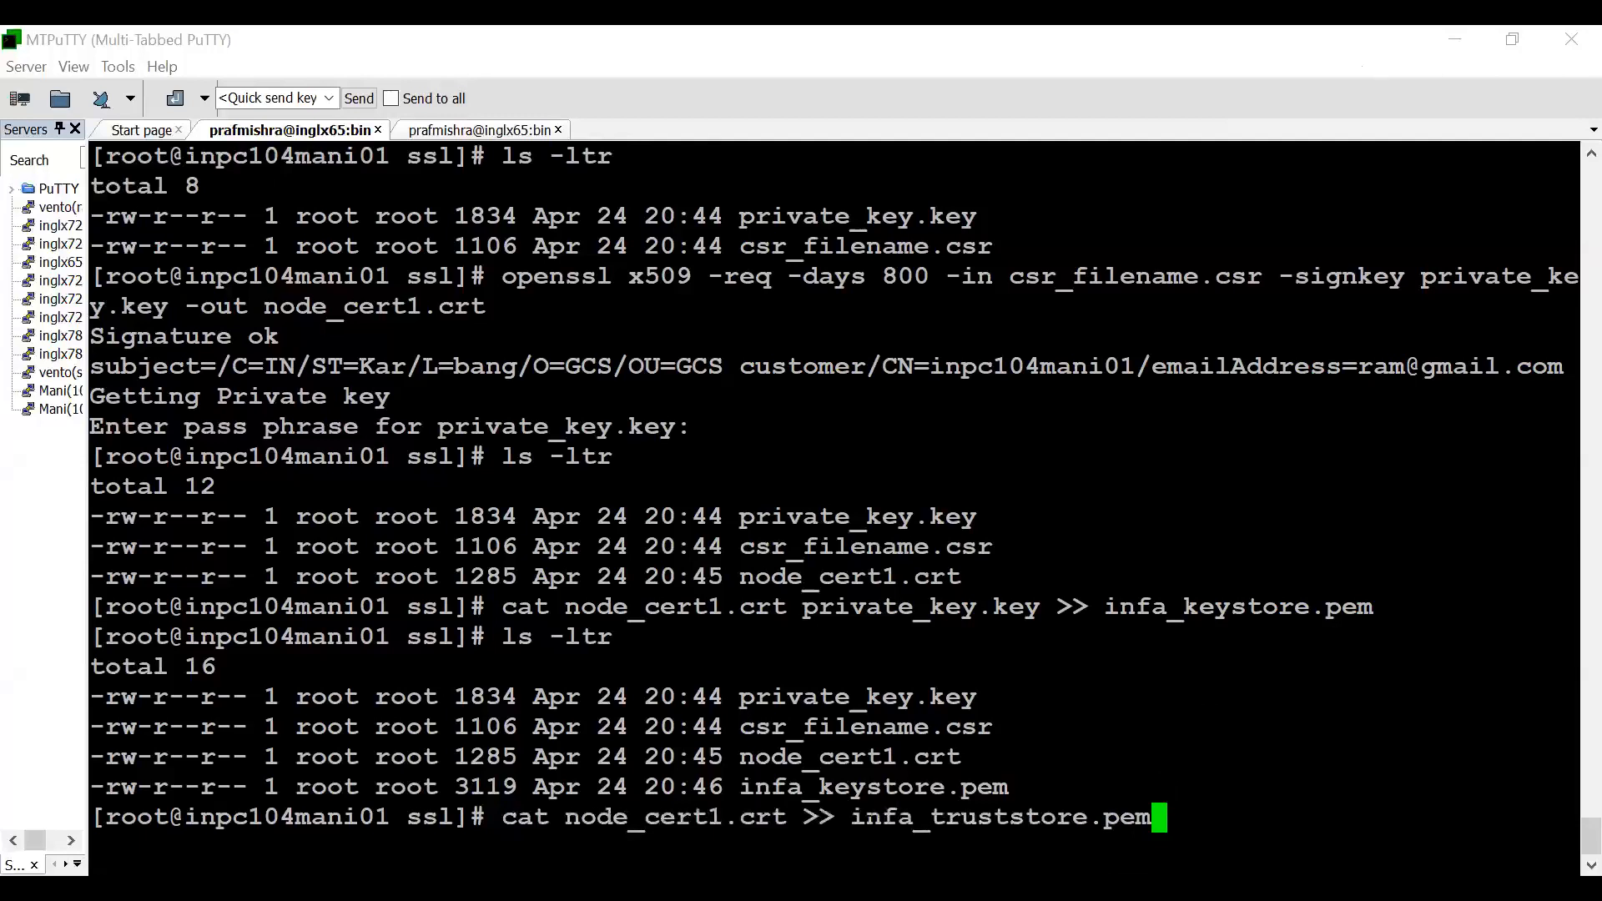
pyautogui.moveTo(835, 817); pyautogui.dragTo(1084, 824)
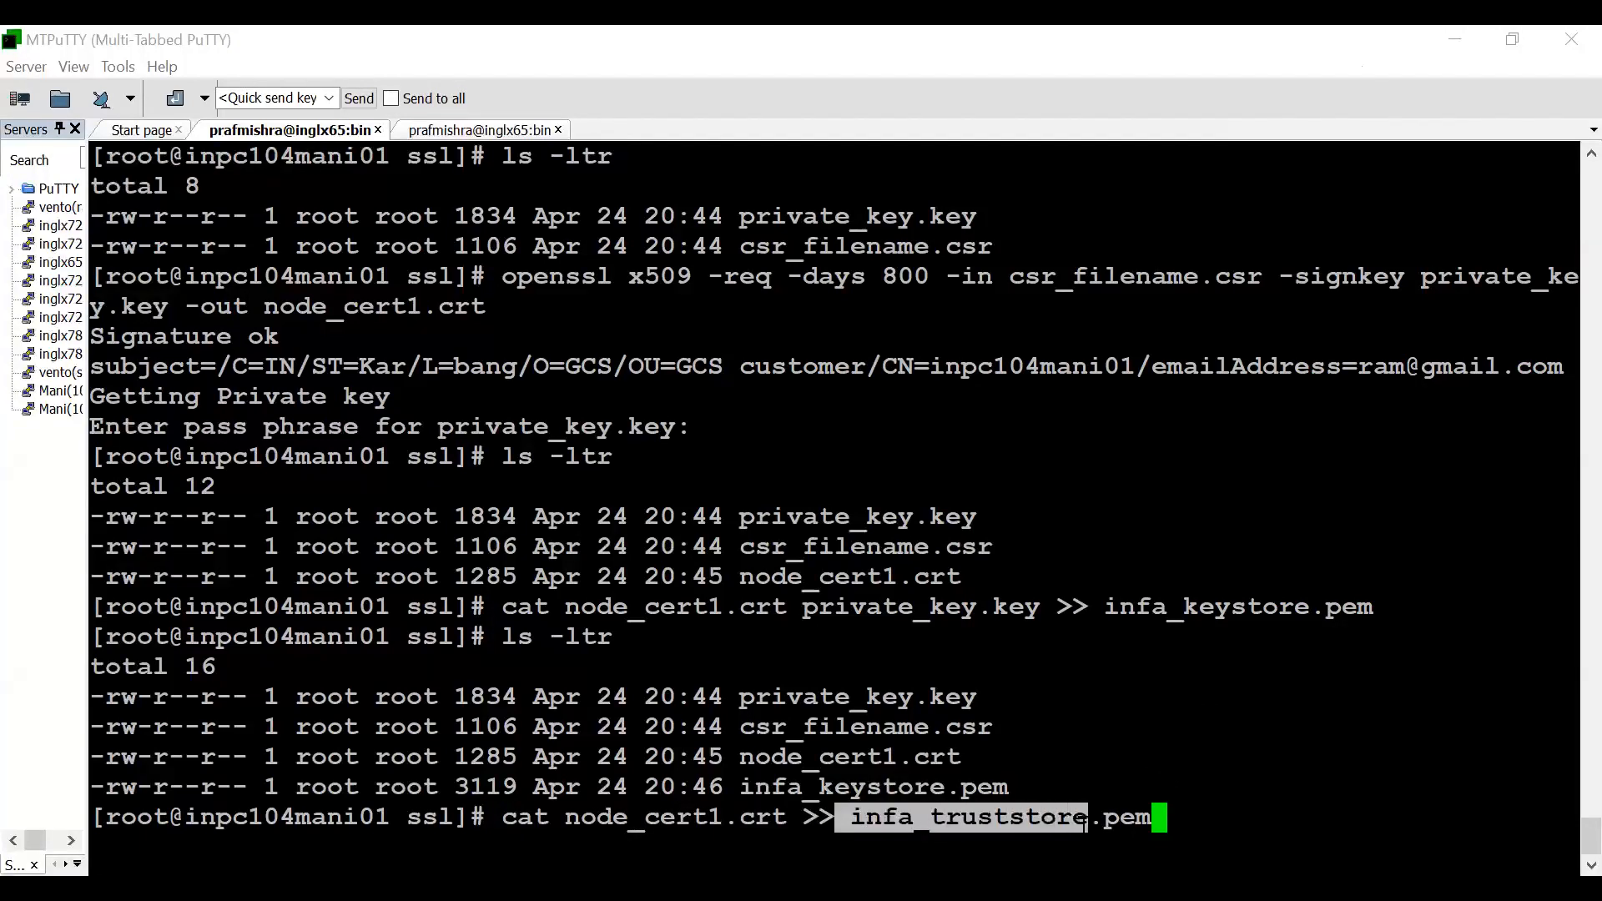
pyautogui.moveTo(550, 822); pyautogui.dragTo(785, 825)
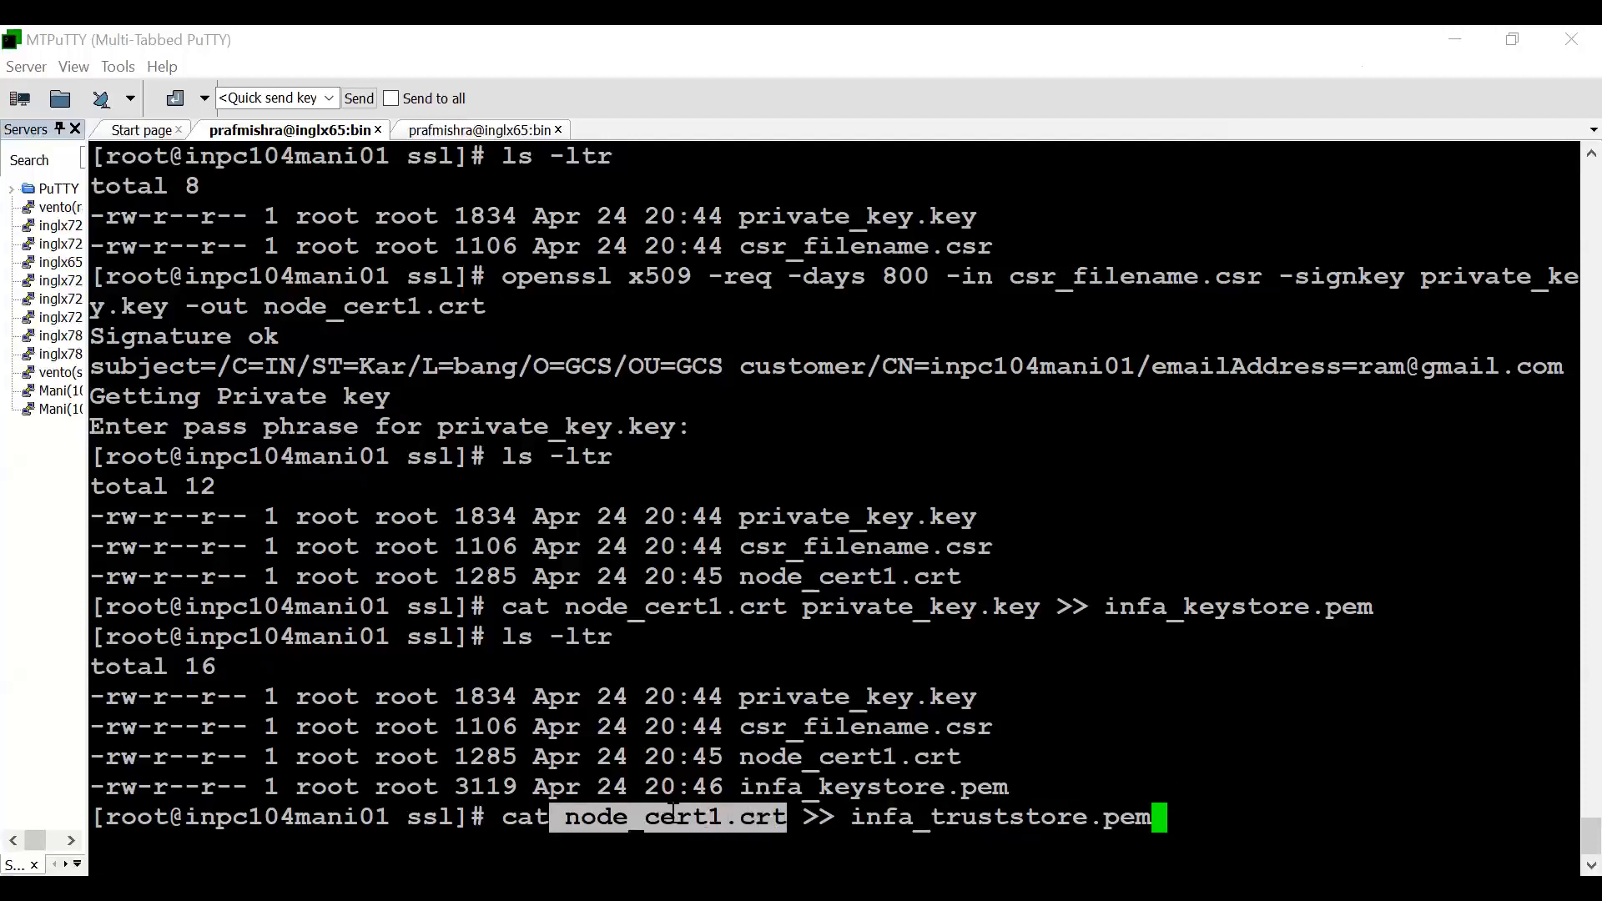
pyautogui.click(591, 819)
pyautogui.moveTo(565, 822); pyautogui.dragTo(776, 825)
pyautogui.click(780, 819)
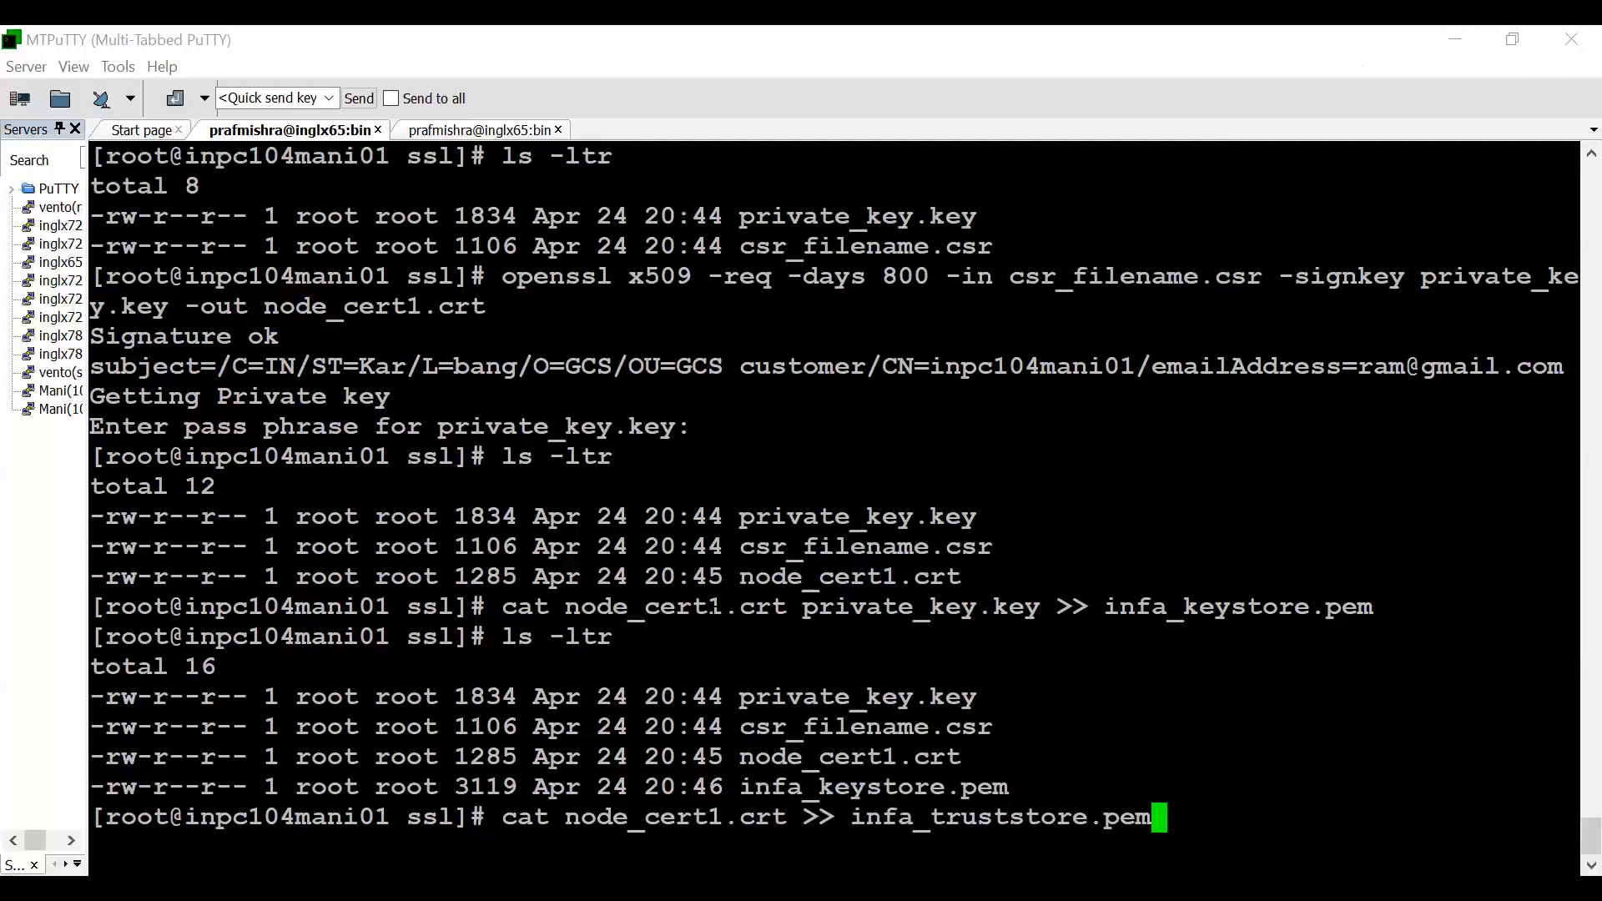
pyautogui.doubleClick(714, 606)
pyautogui.click(714, 607)
pyautogui.doubleClick(808, 607)
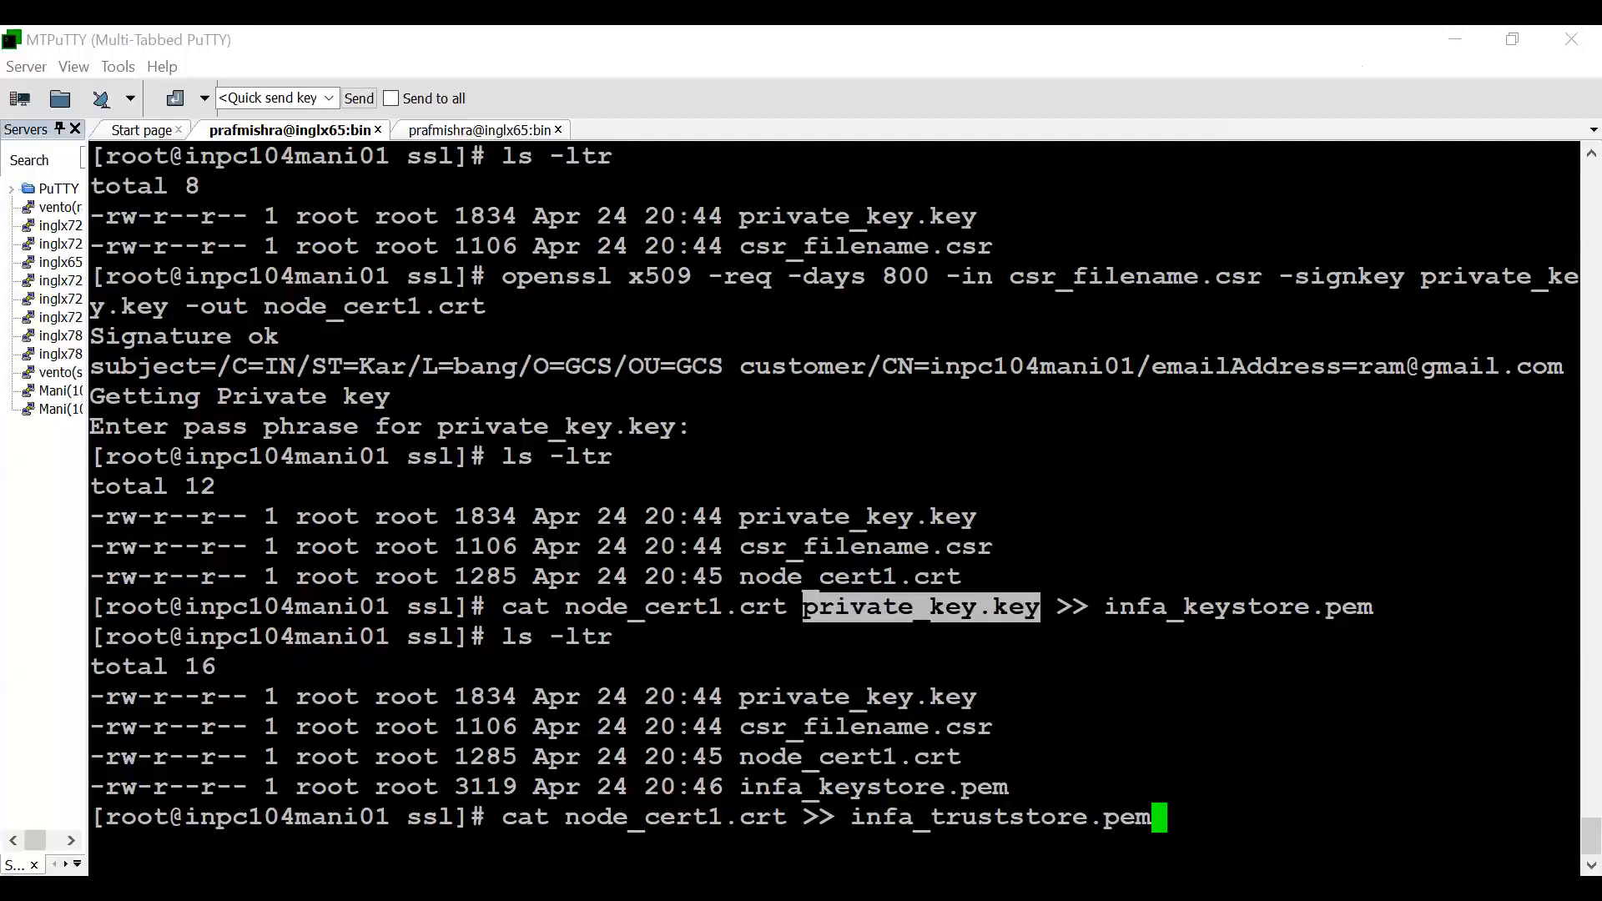
pyautogui.click(808, 607)
pyautogui.press('Return')
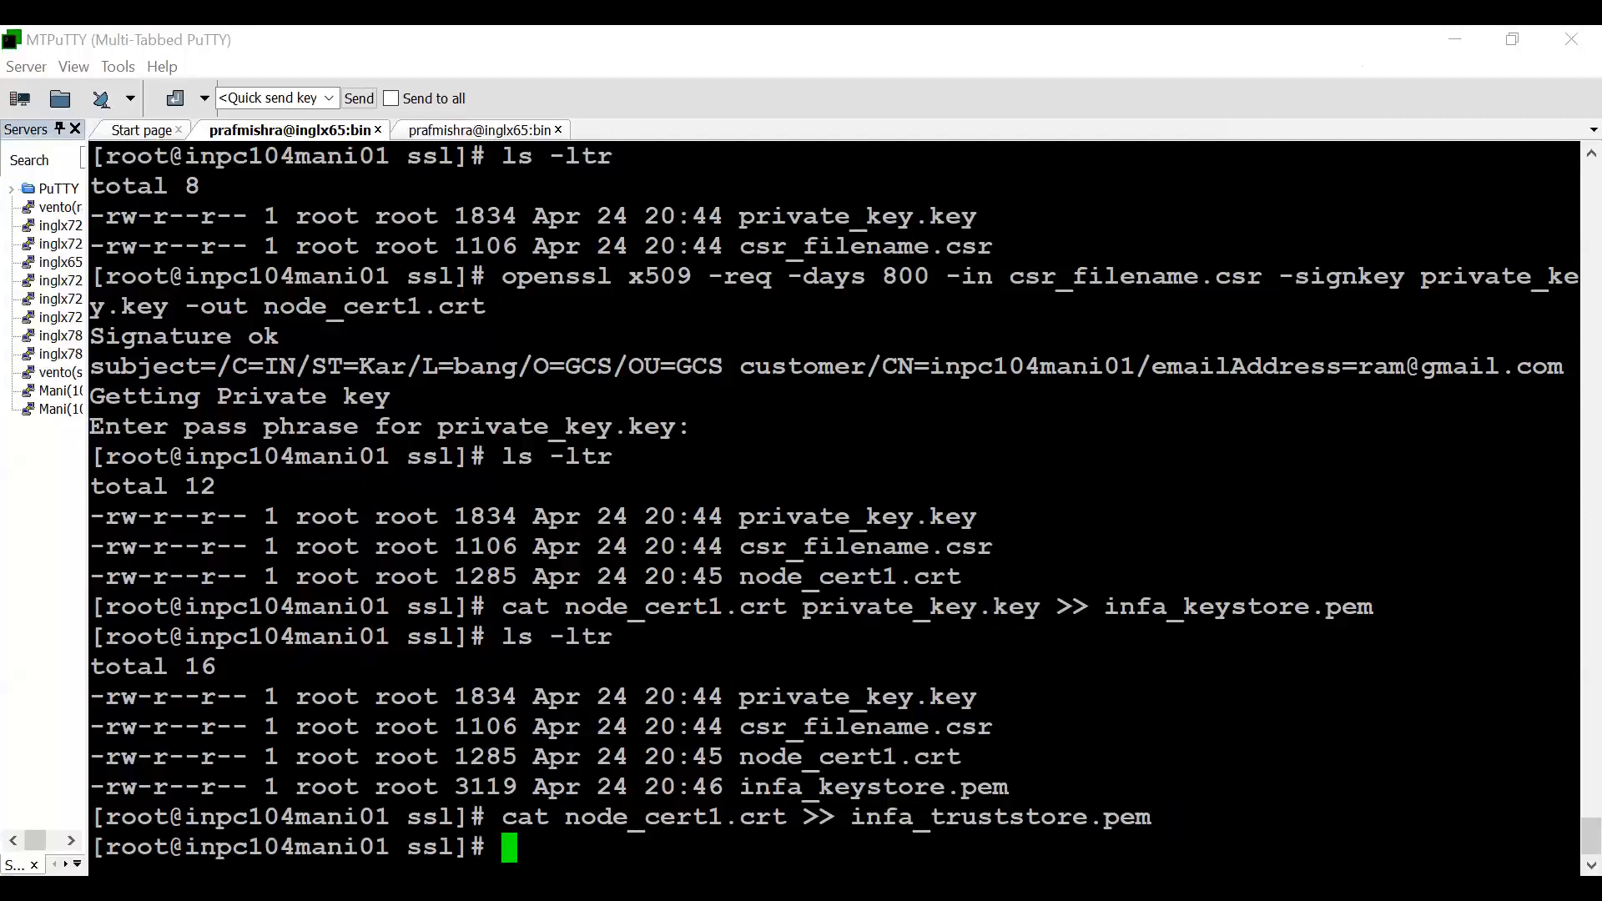
pyautogui.write('ls -ltr')
pyautogui.press('Return')
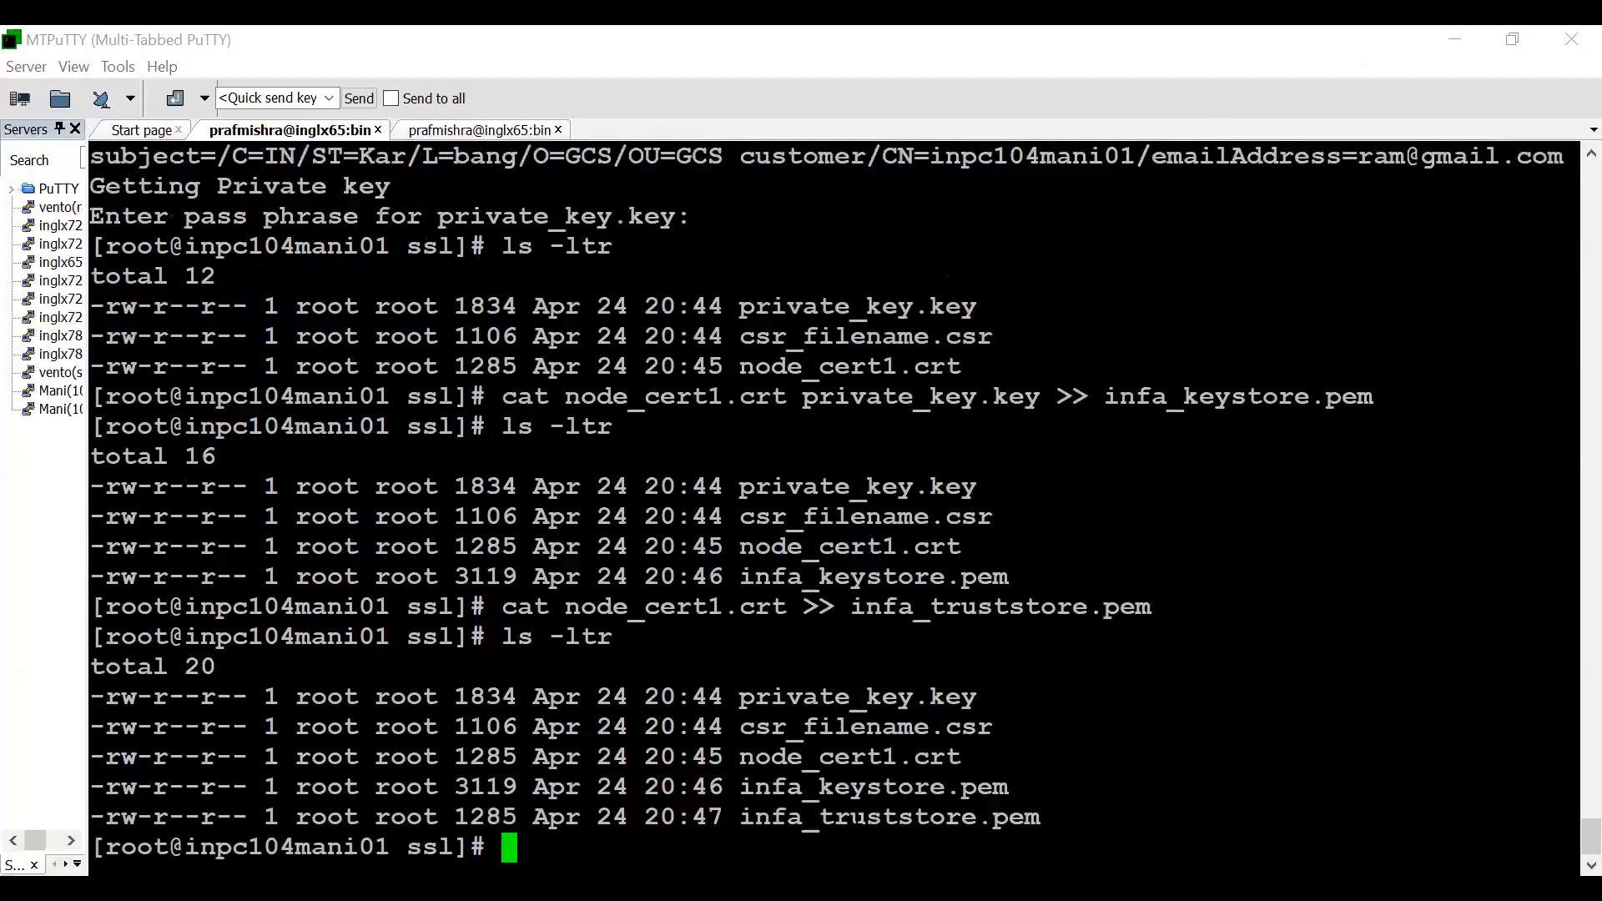
# - Run openssl pkcs12 -export -in infa_keystore.pem -out infa_keystore.p12 -name ram1 to convert the PEM keystore to PKCS12
pyautogui.click(821, 77)
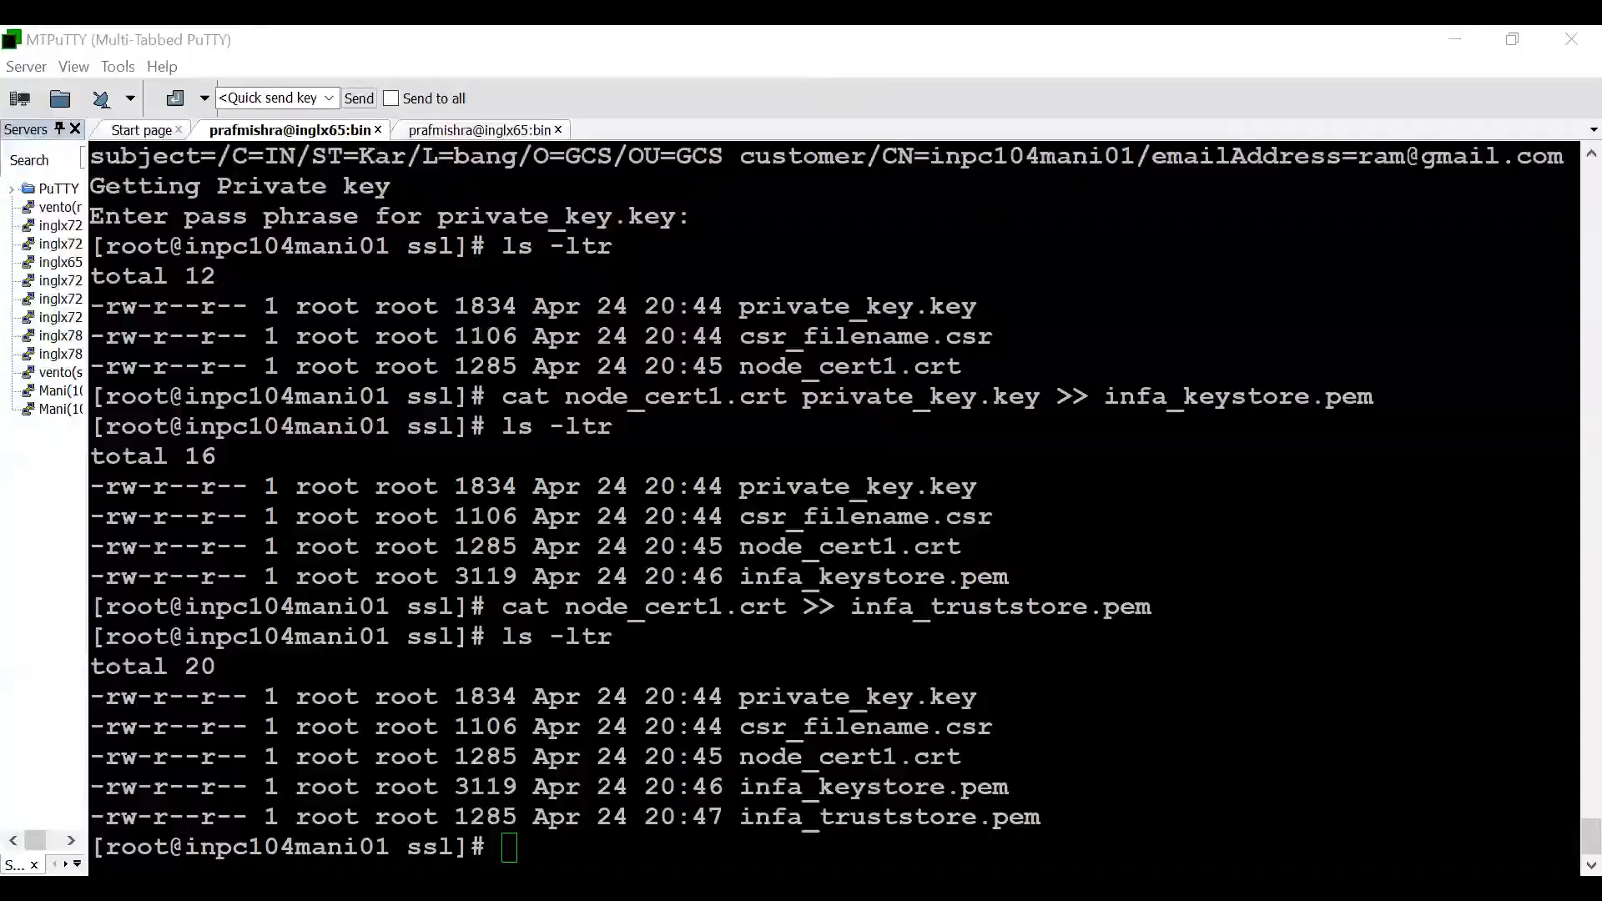
pyautogui.click(650, 818)
pyautogui.rightClick(650, 817)
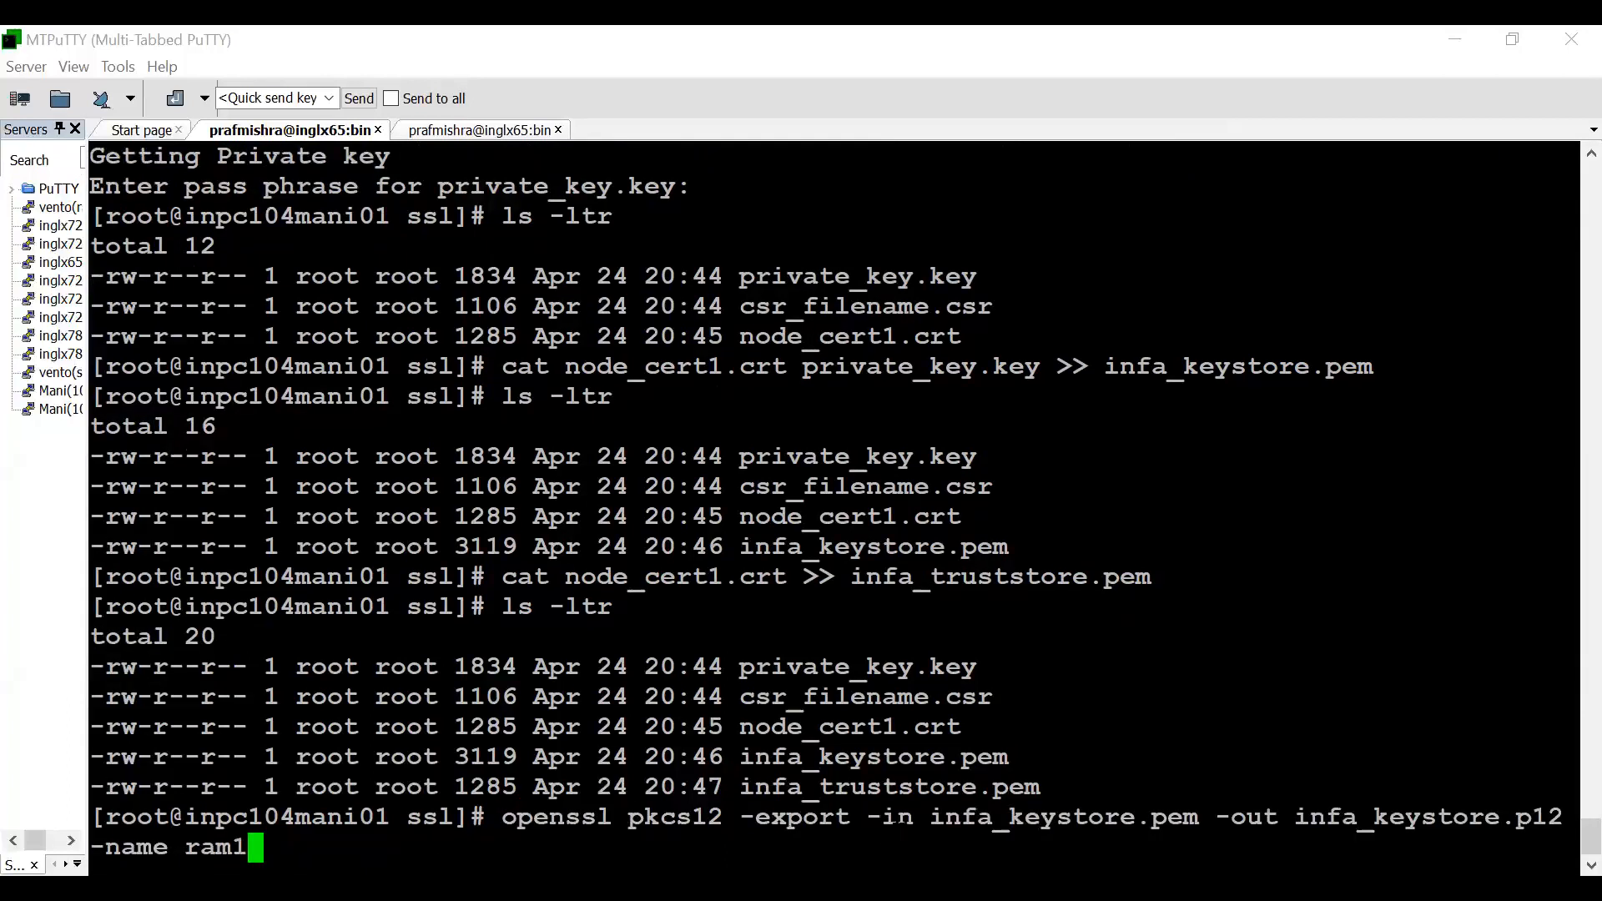
pyautogui.moveTo(916, 818); pyautogui.dragTo(1199, 818)
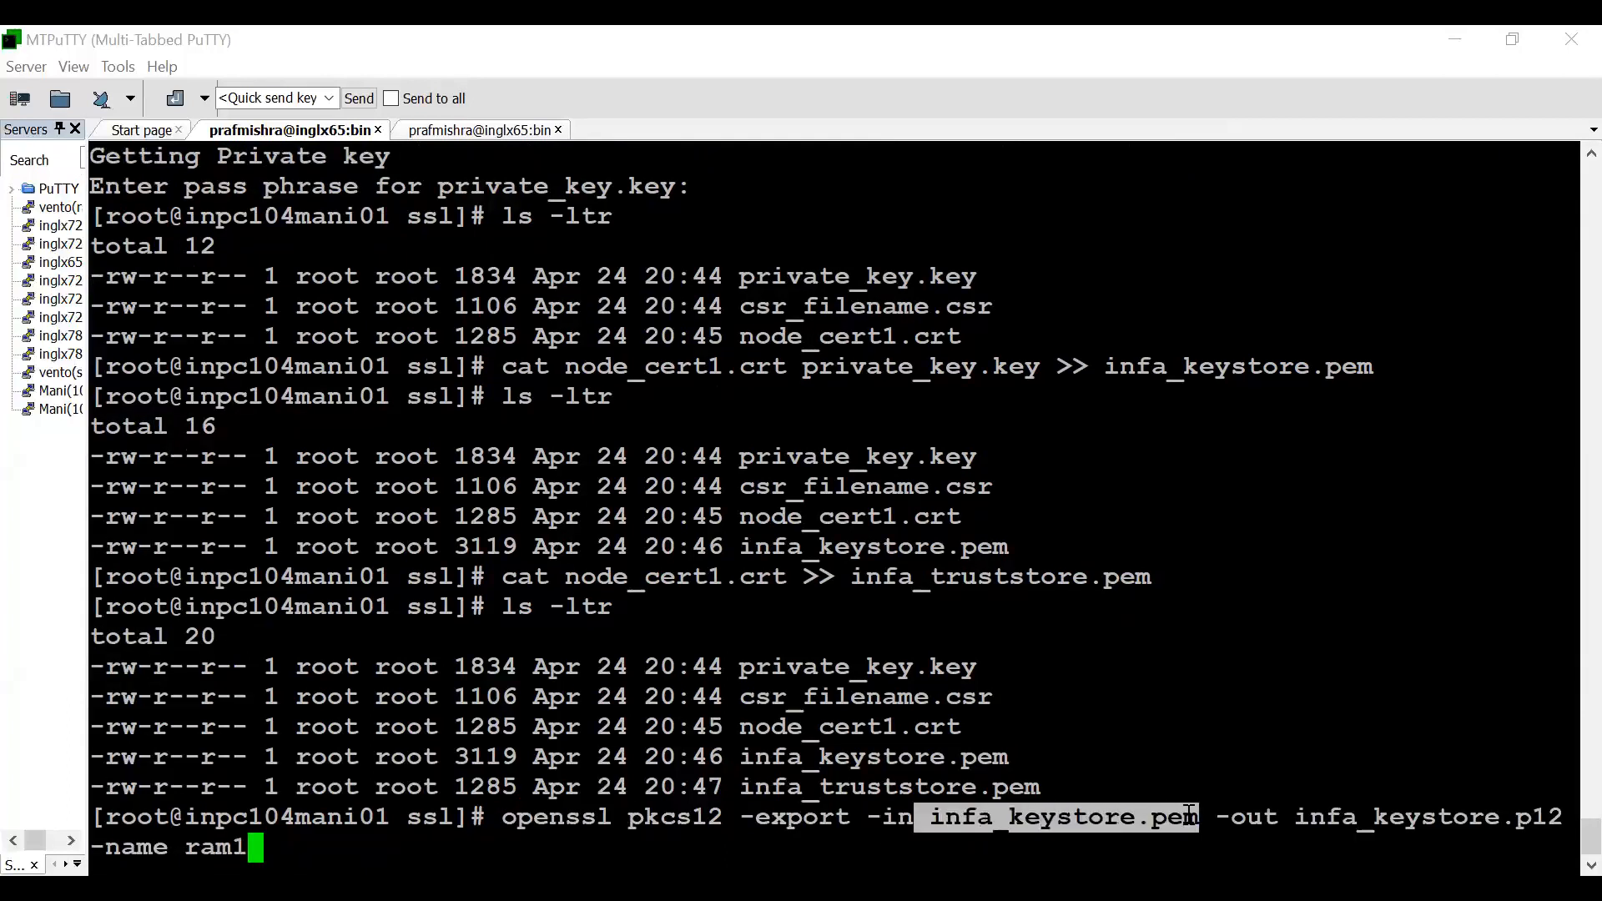
pyautogui.moveTo(1499, 817); pyautogui.dragTo(1563, 819)
pyautogui.click(1559, 821)
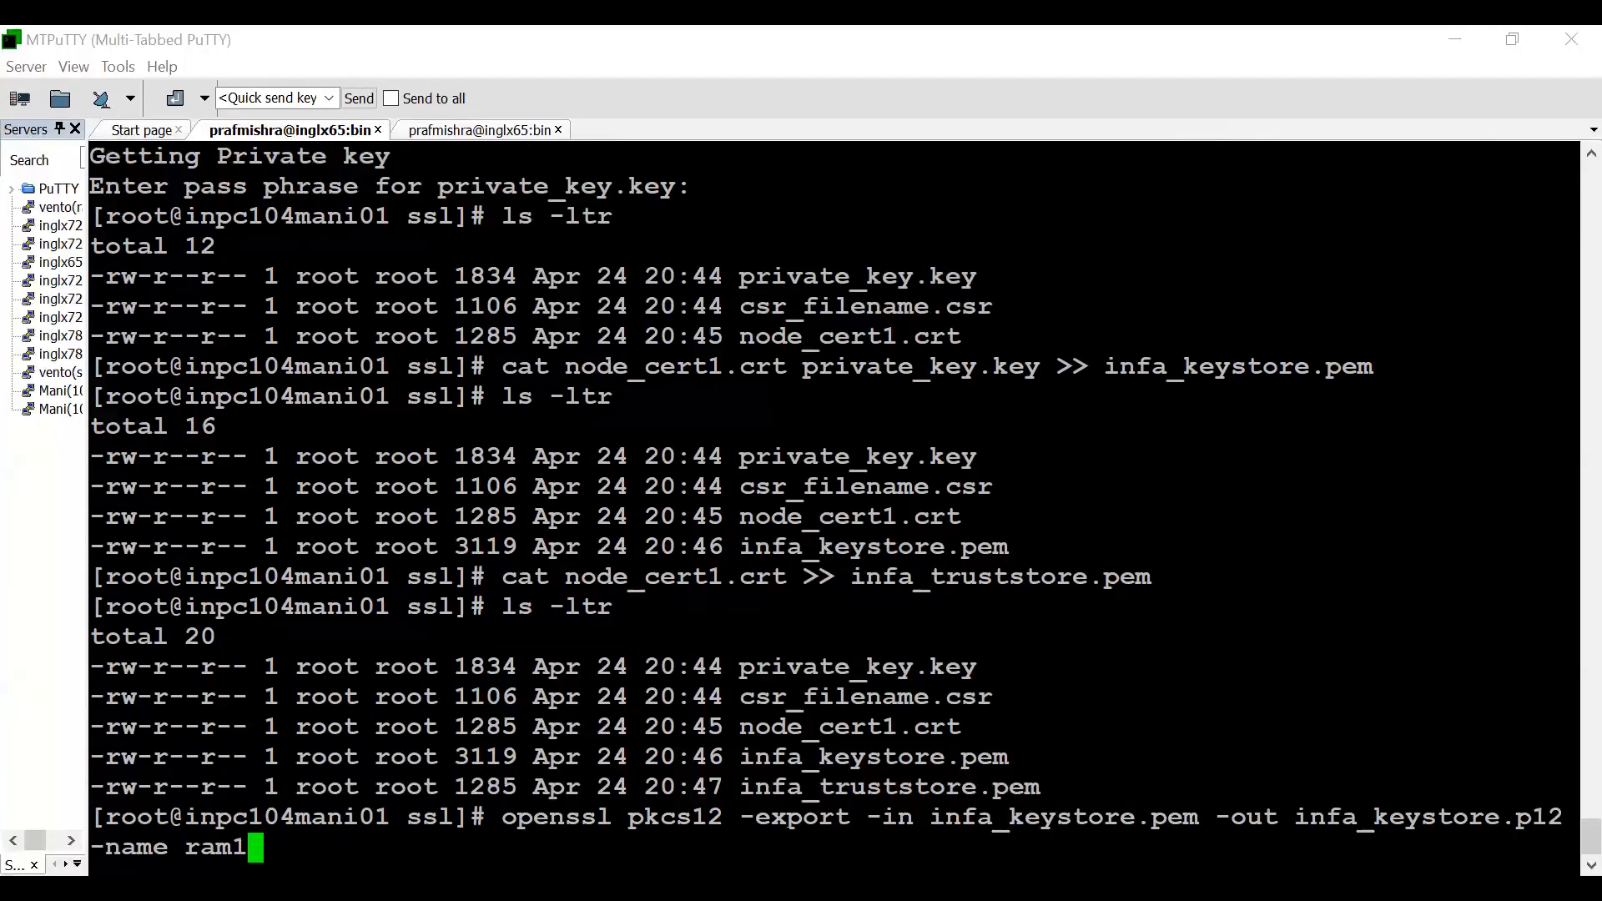
pyautogui.press('Return')
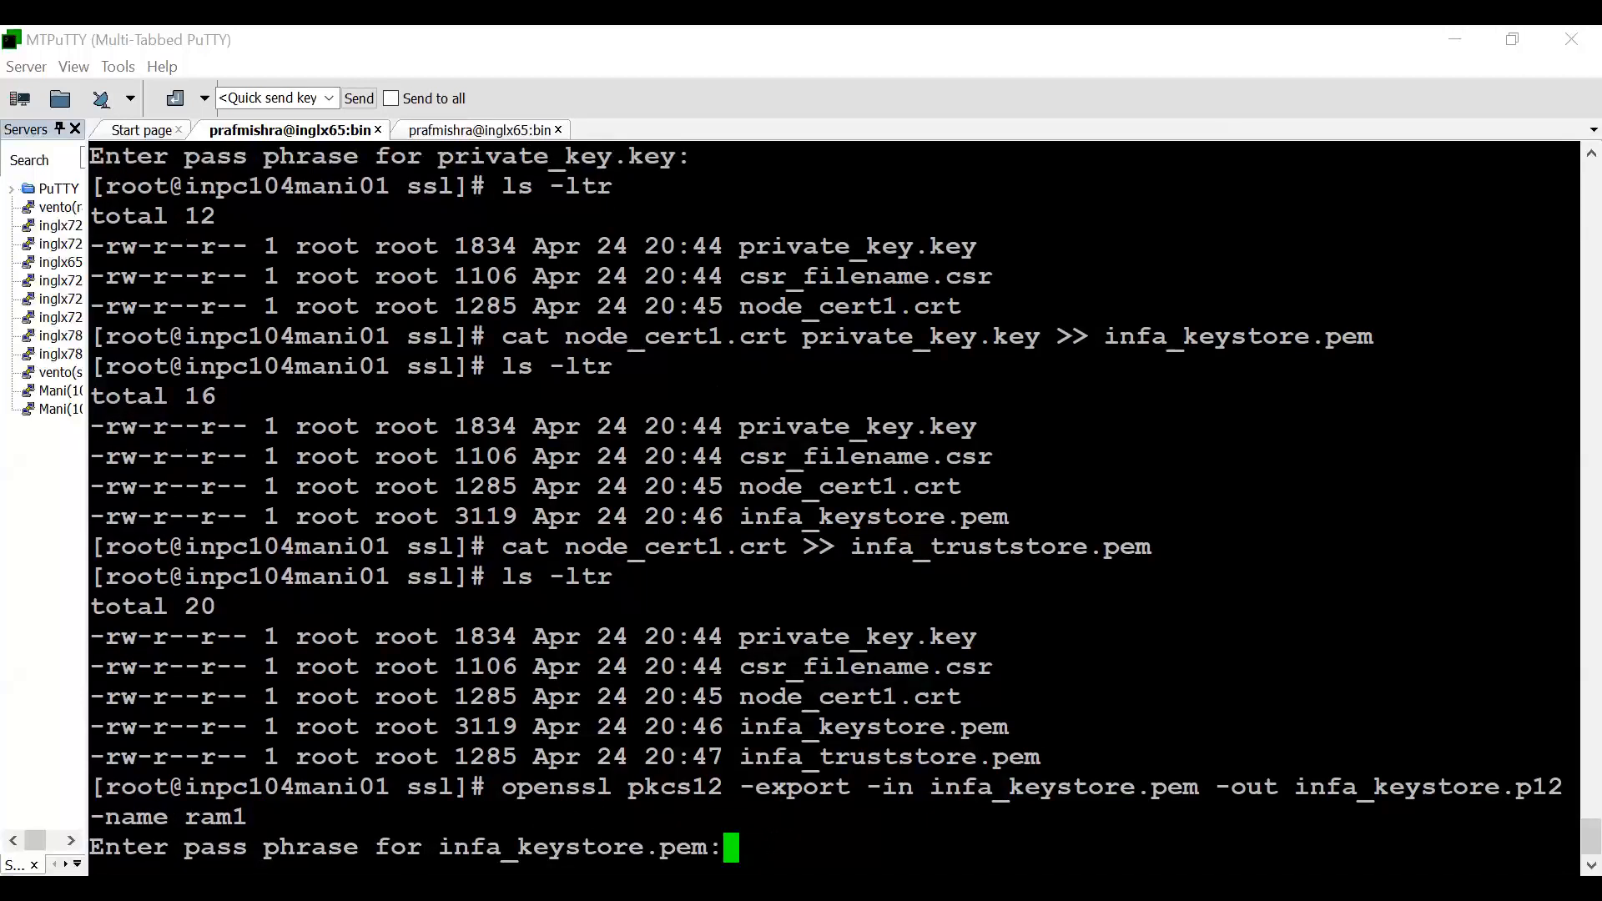
# - Enter the pass phrase for infa_keystore.pem, and enter and verify the export password for the PKCS12 keystore
pyautogui.press('Return')
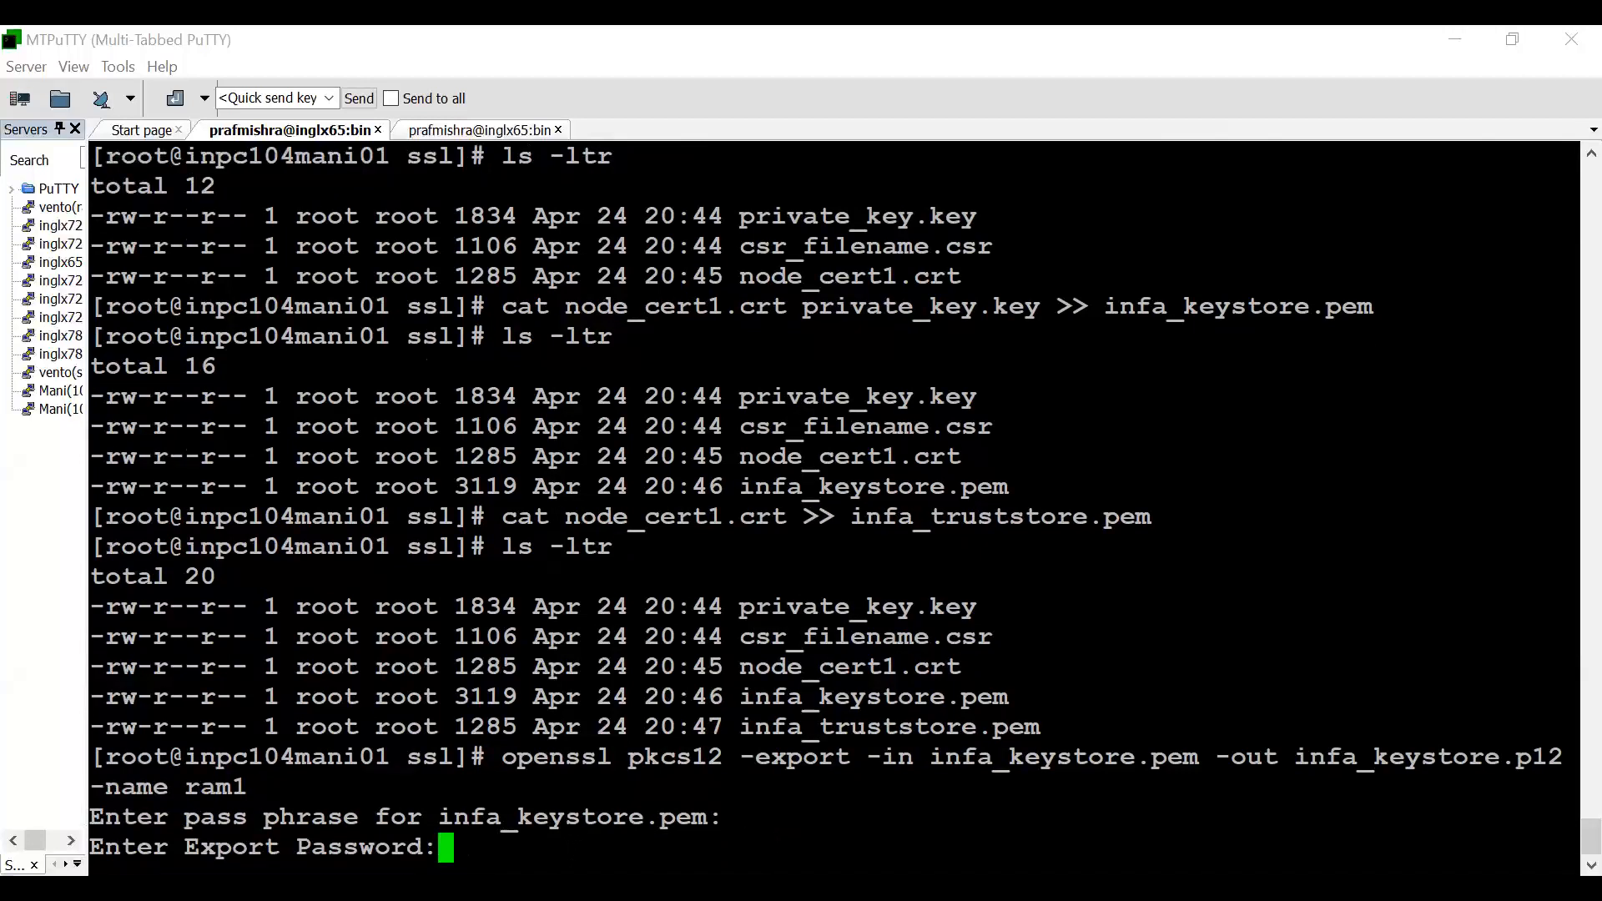
pyautogui.press('Return')
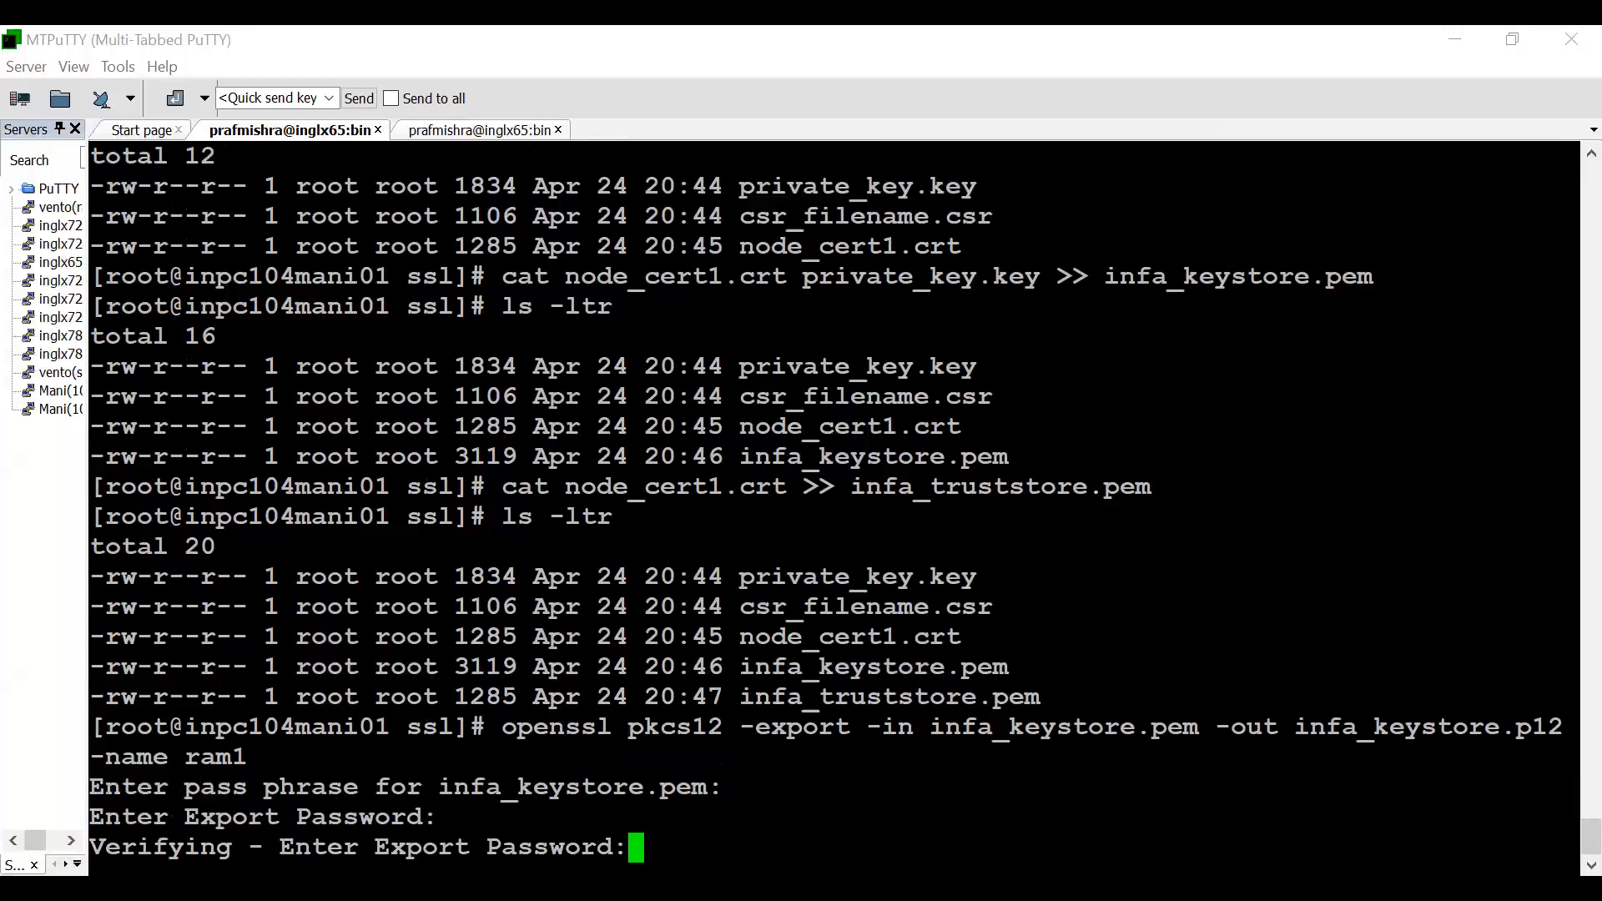
pyautogui.press('Return')
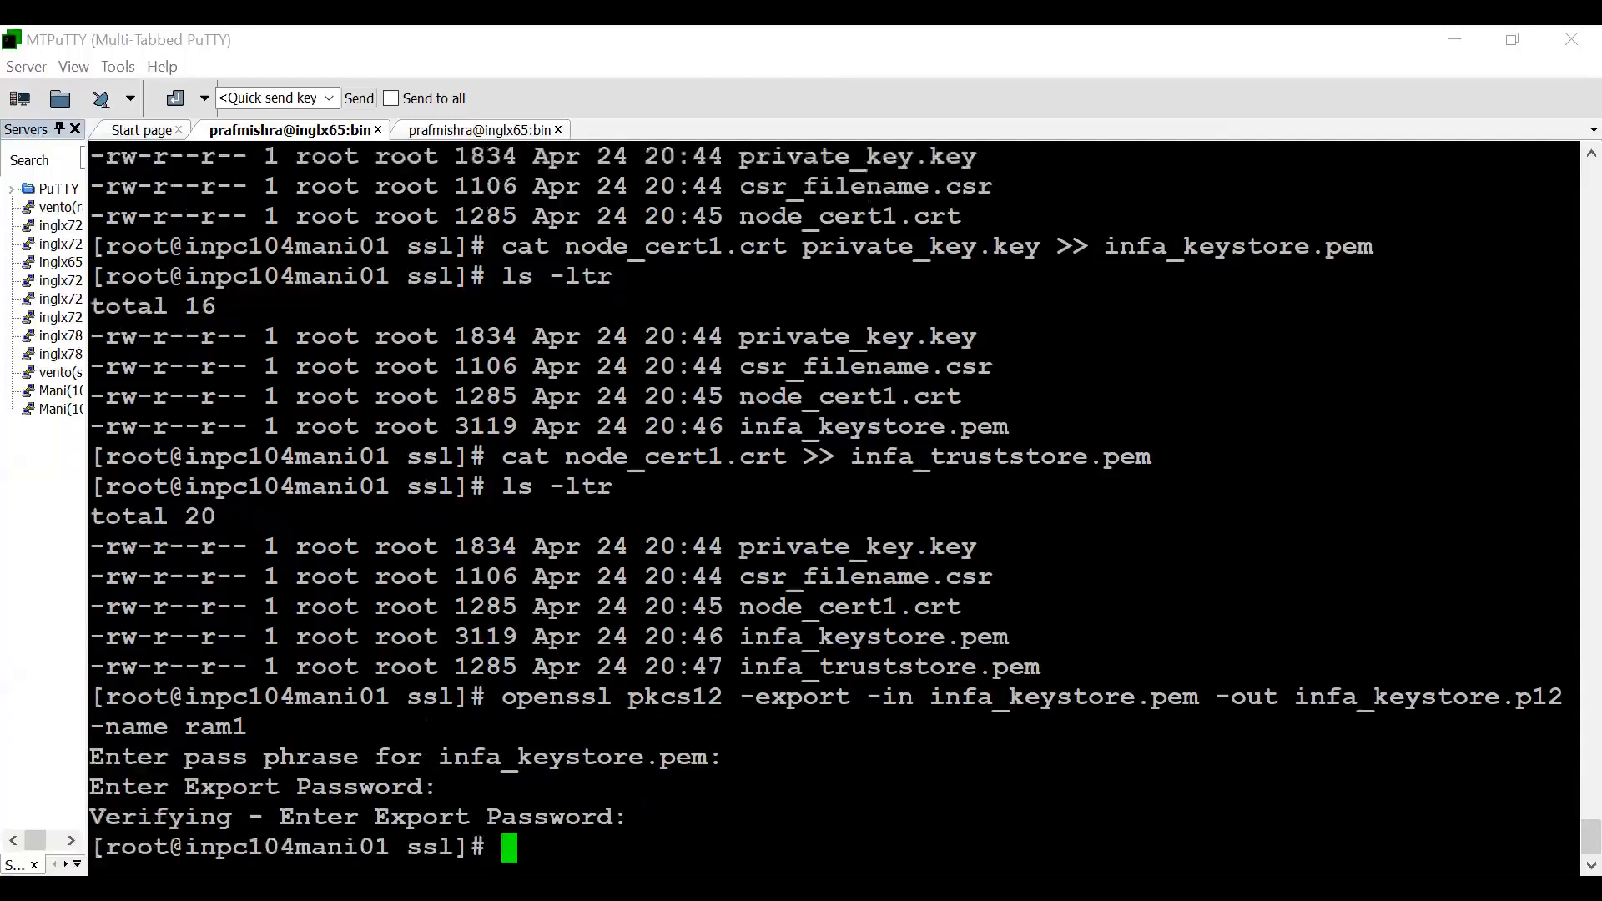
# - Clear the terminal and list the ssl directory with ls -ltr to check for the infa_keystore.p12 file
pyautogui.hotkey('ctrl', 'l')
pyautogui.write('ls -ltr')
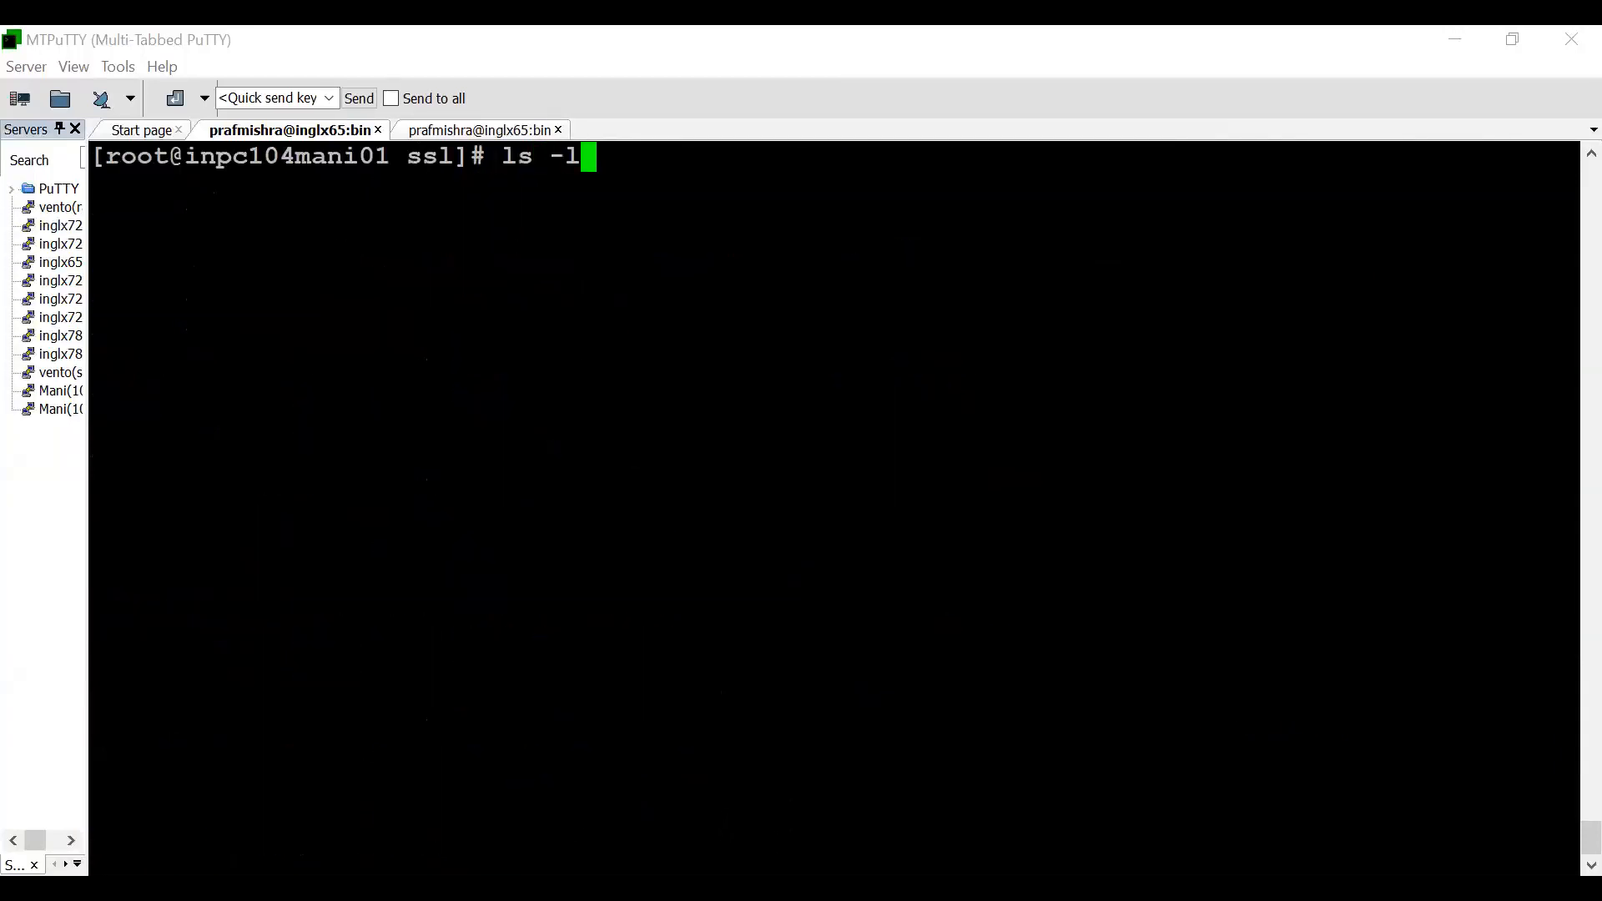
pyautogui.press('Return')
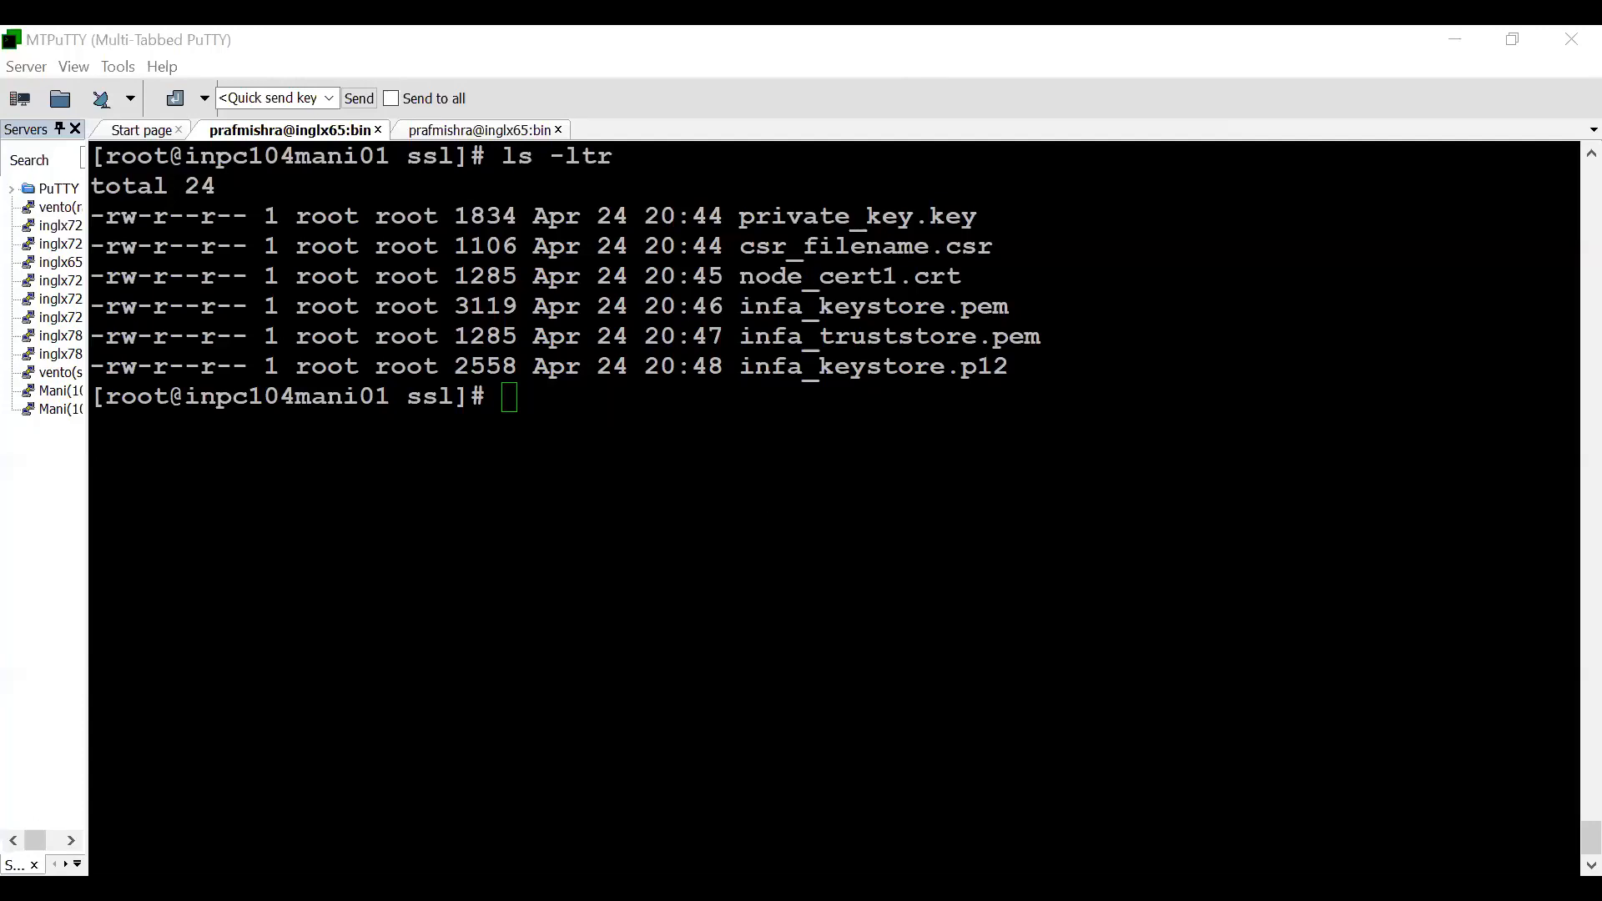
# - Run keytool -v -importkeystore -srckeystore infa_keystore.p12 -srcstoretype PKCS12 -destkeystore infa_keystore.jks -deststoretype JKS -srcalias ram1 -destalias ram1
pyautogui.rightClick(986, 427)
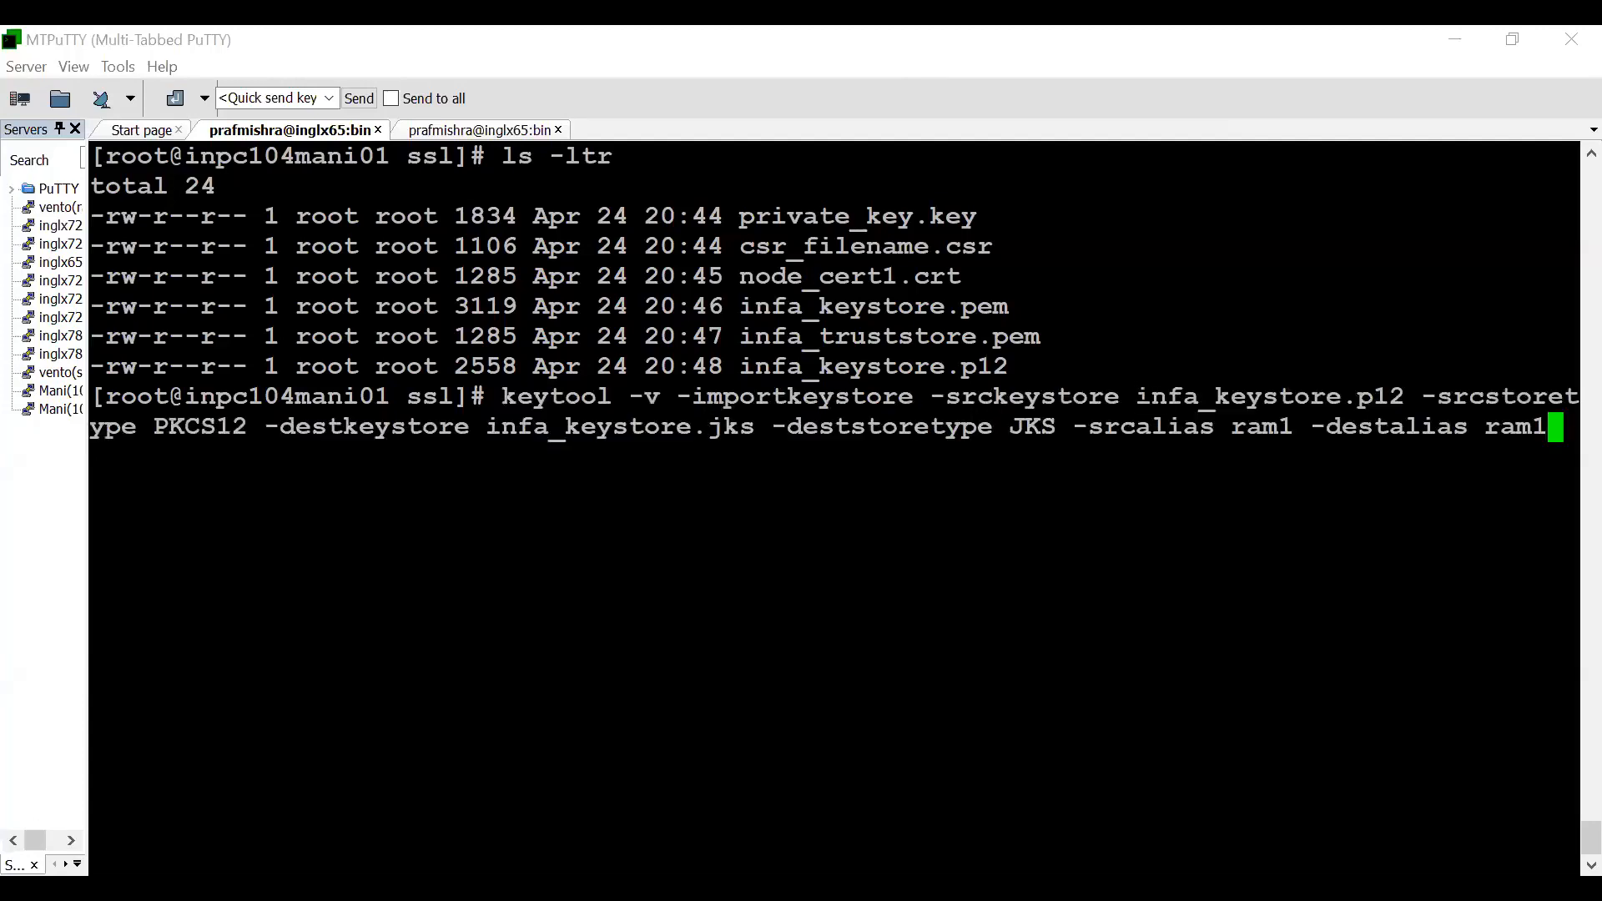
pyautogui.moveTo(1136, 397); pyautogui.dragTo(1400, 392)
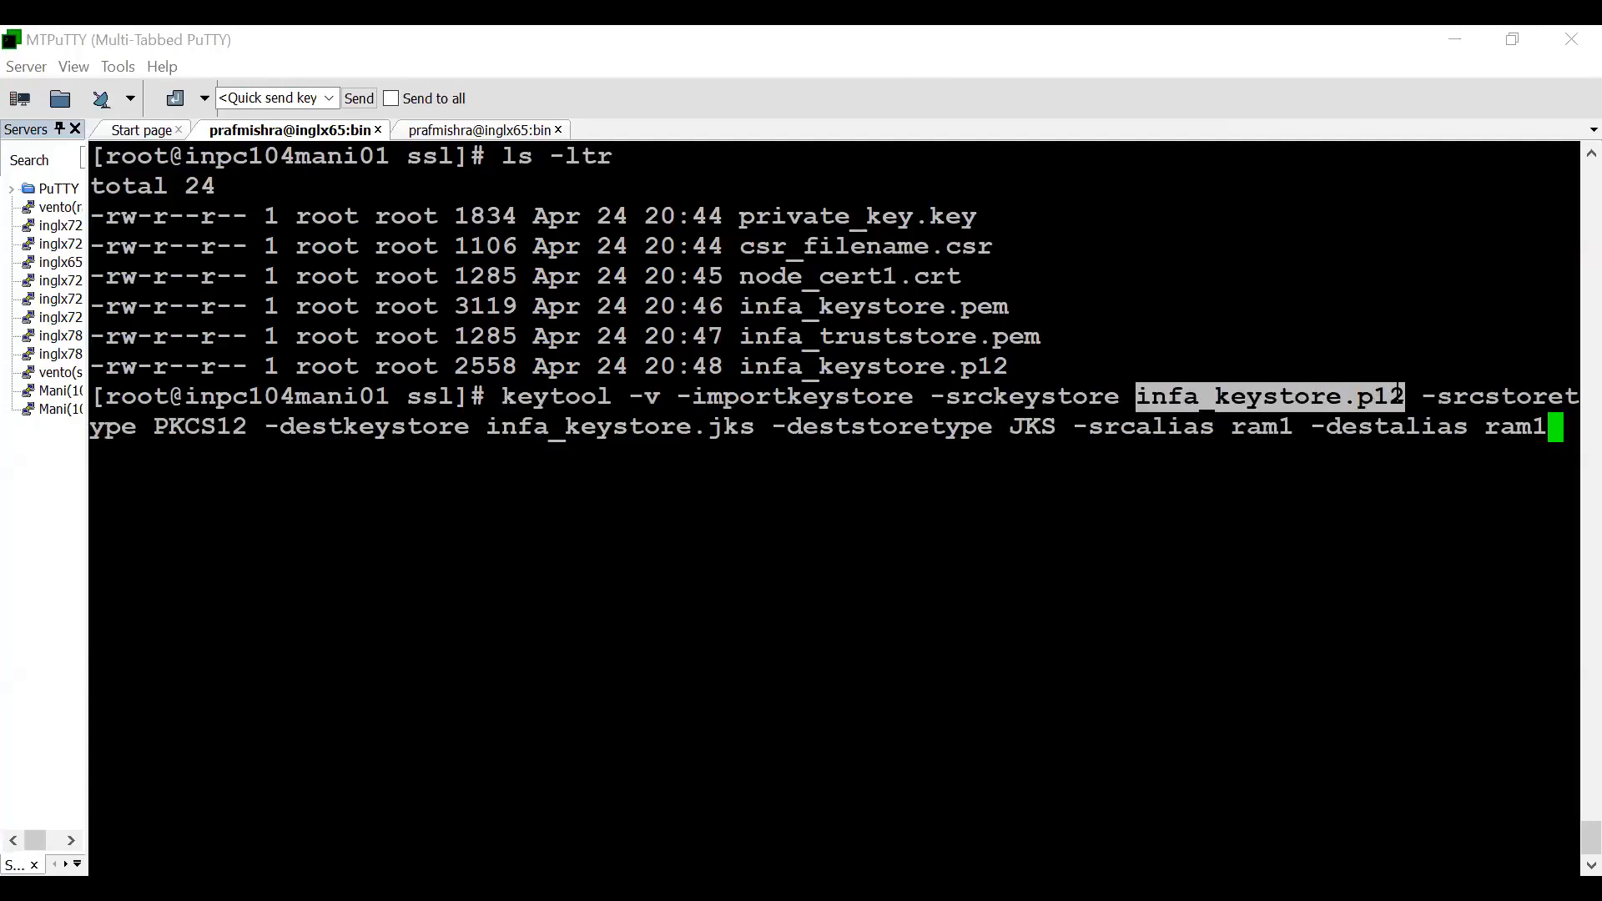
pyautogui.moveTo(156, 427); pyautogui.dragTo(245, 426)
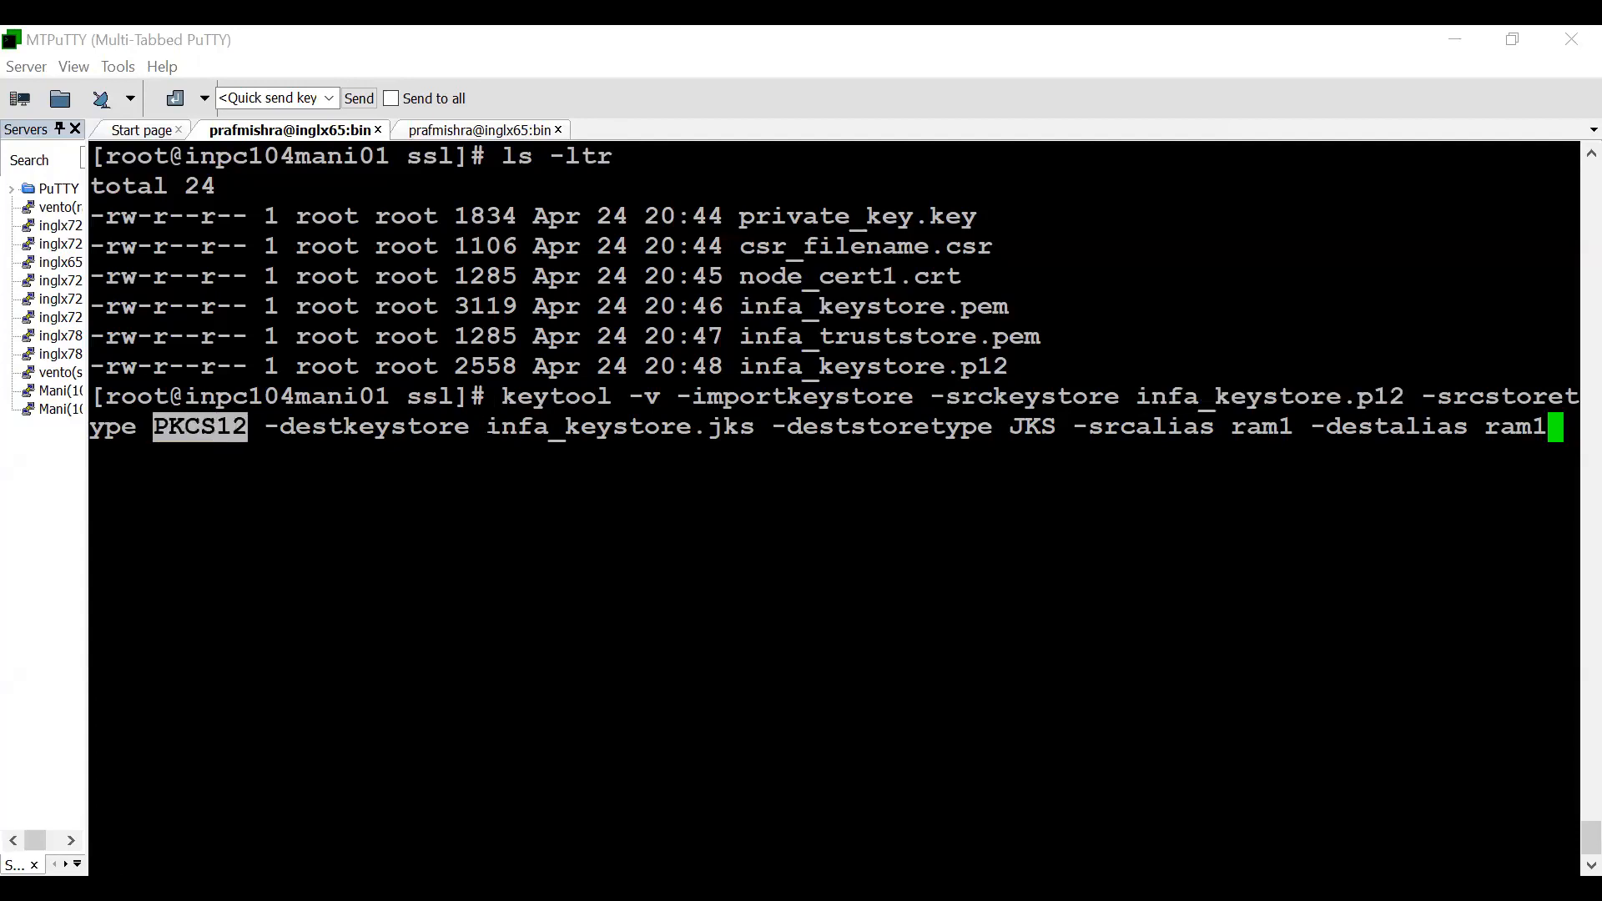
pyautogui.moveTo(472, 426); pyautogui.dragTo(747, 431)
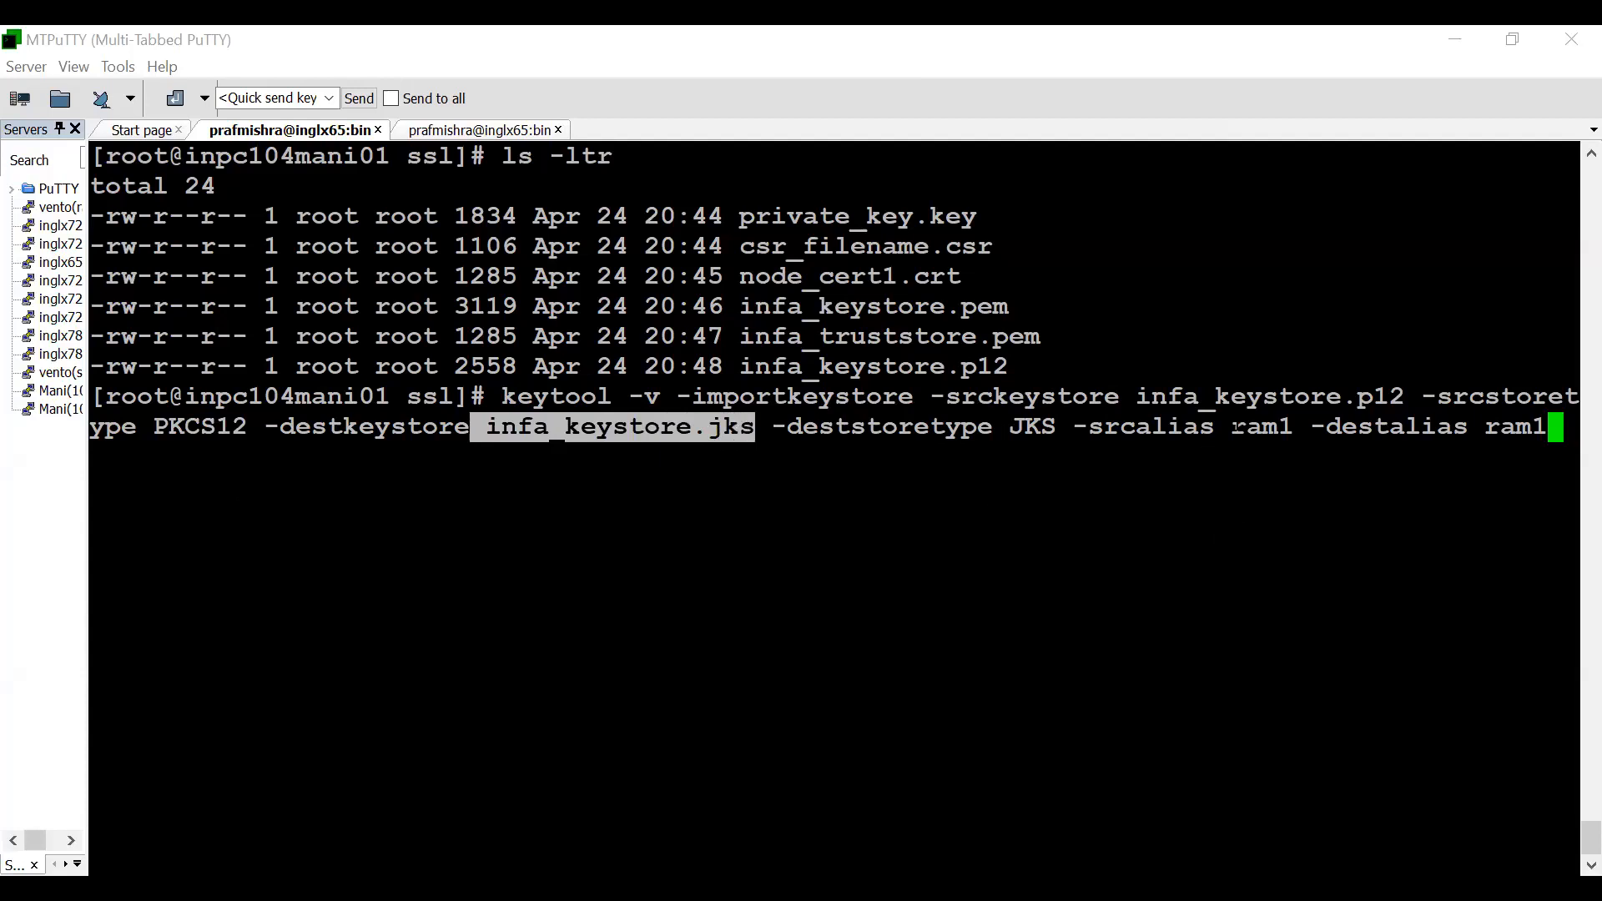
pyautogui.moveTo(1232, 426); pyautogui.dragTo(1294, 427)
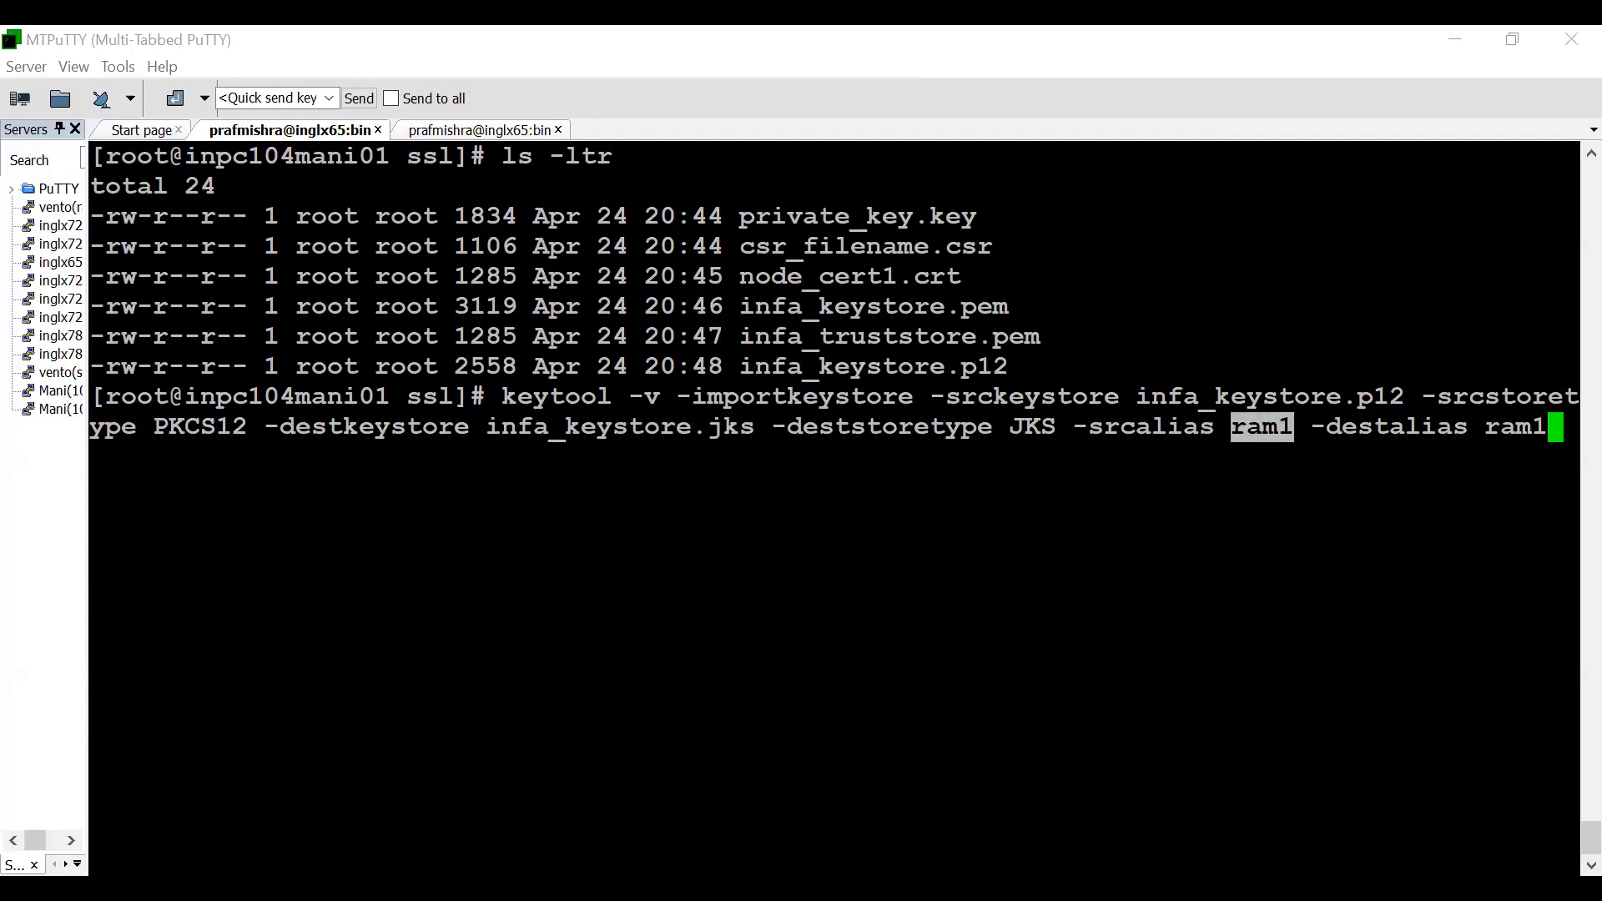
pyautogui.press('Return')
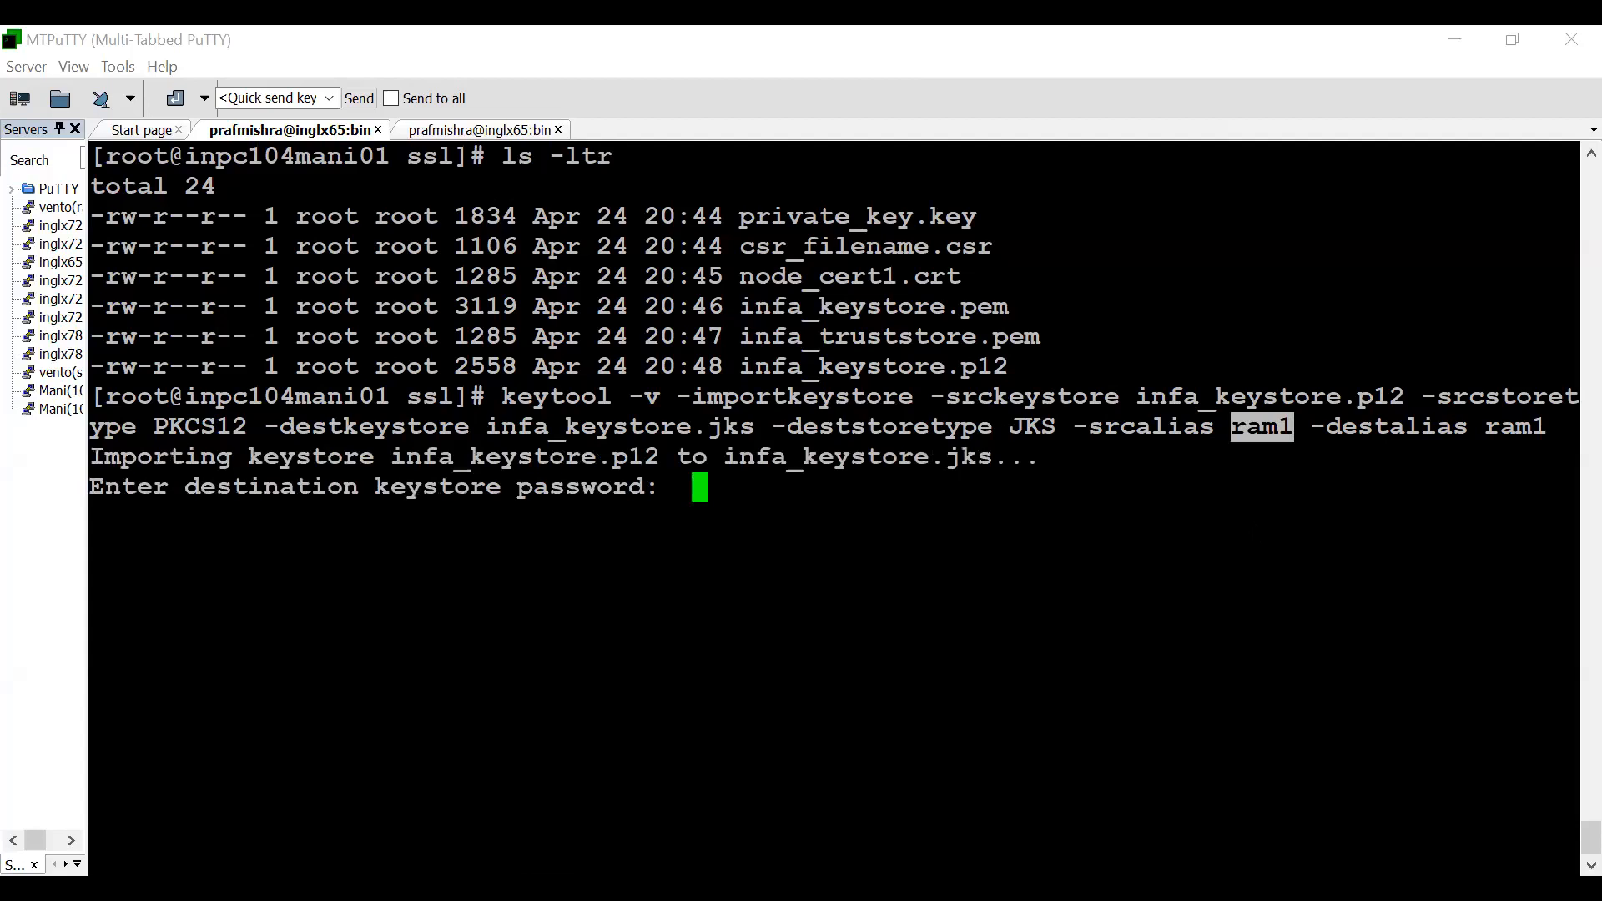
# - Enter and re-enter the destination keystore password, and enter the source keystore password to complete the JKS import
pyautogui.click(697, 484)
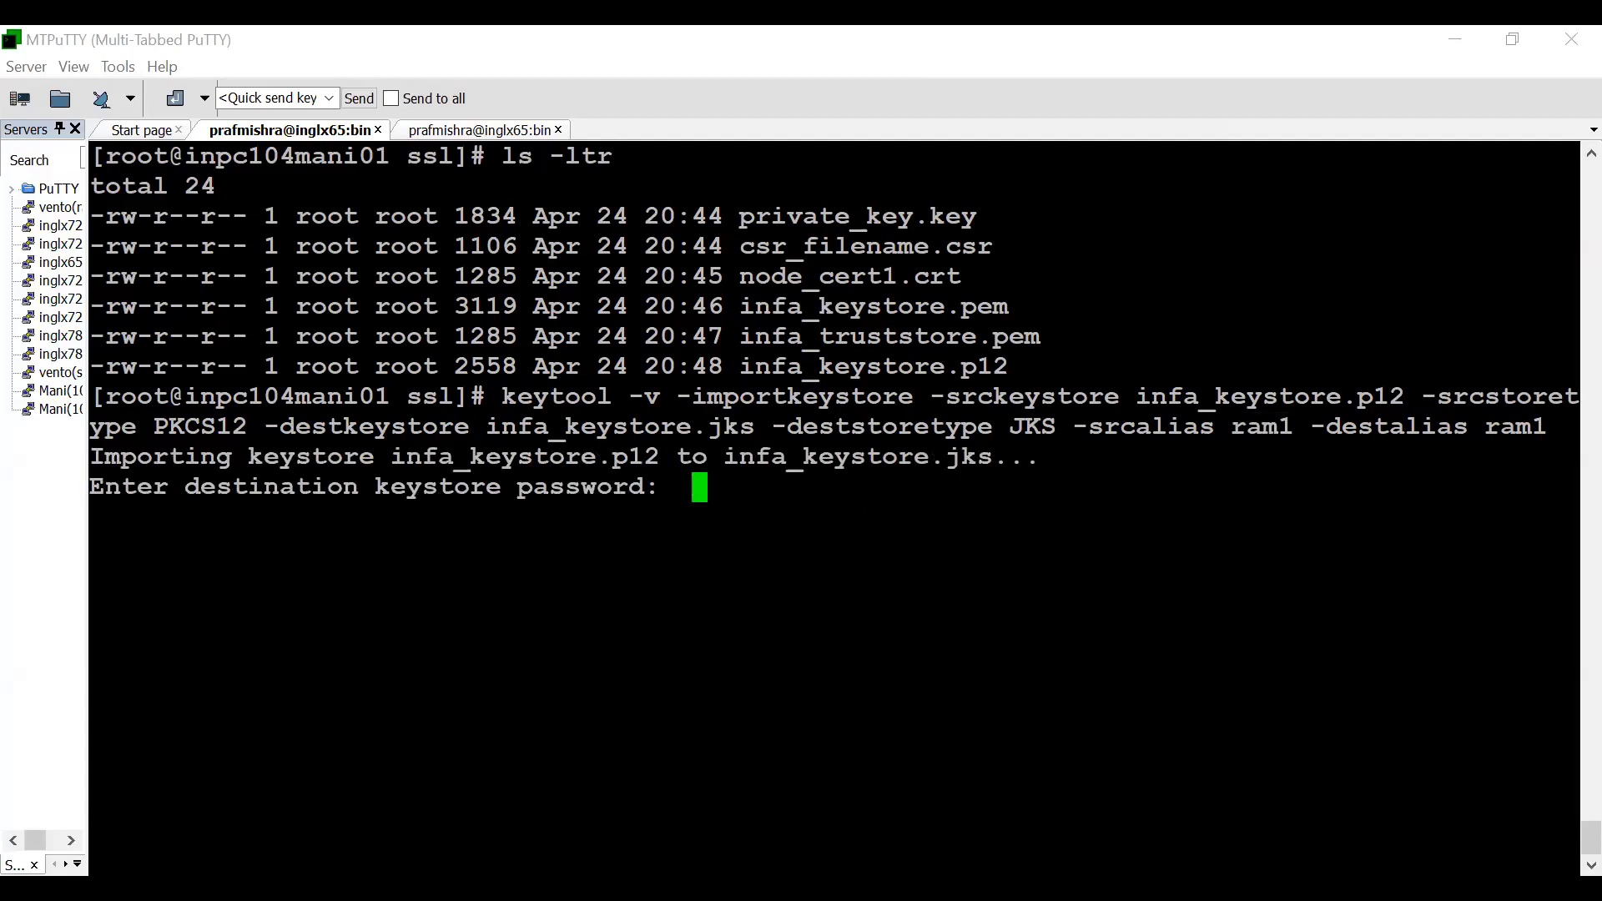
pyautogui.press('Return')
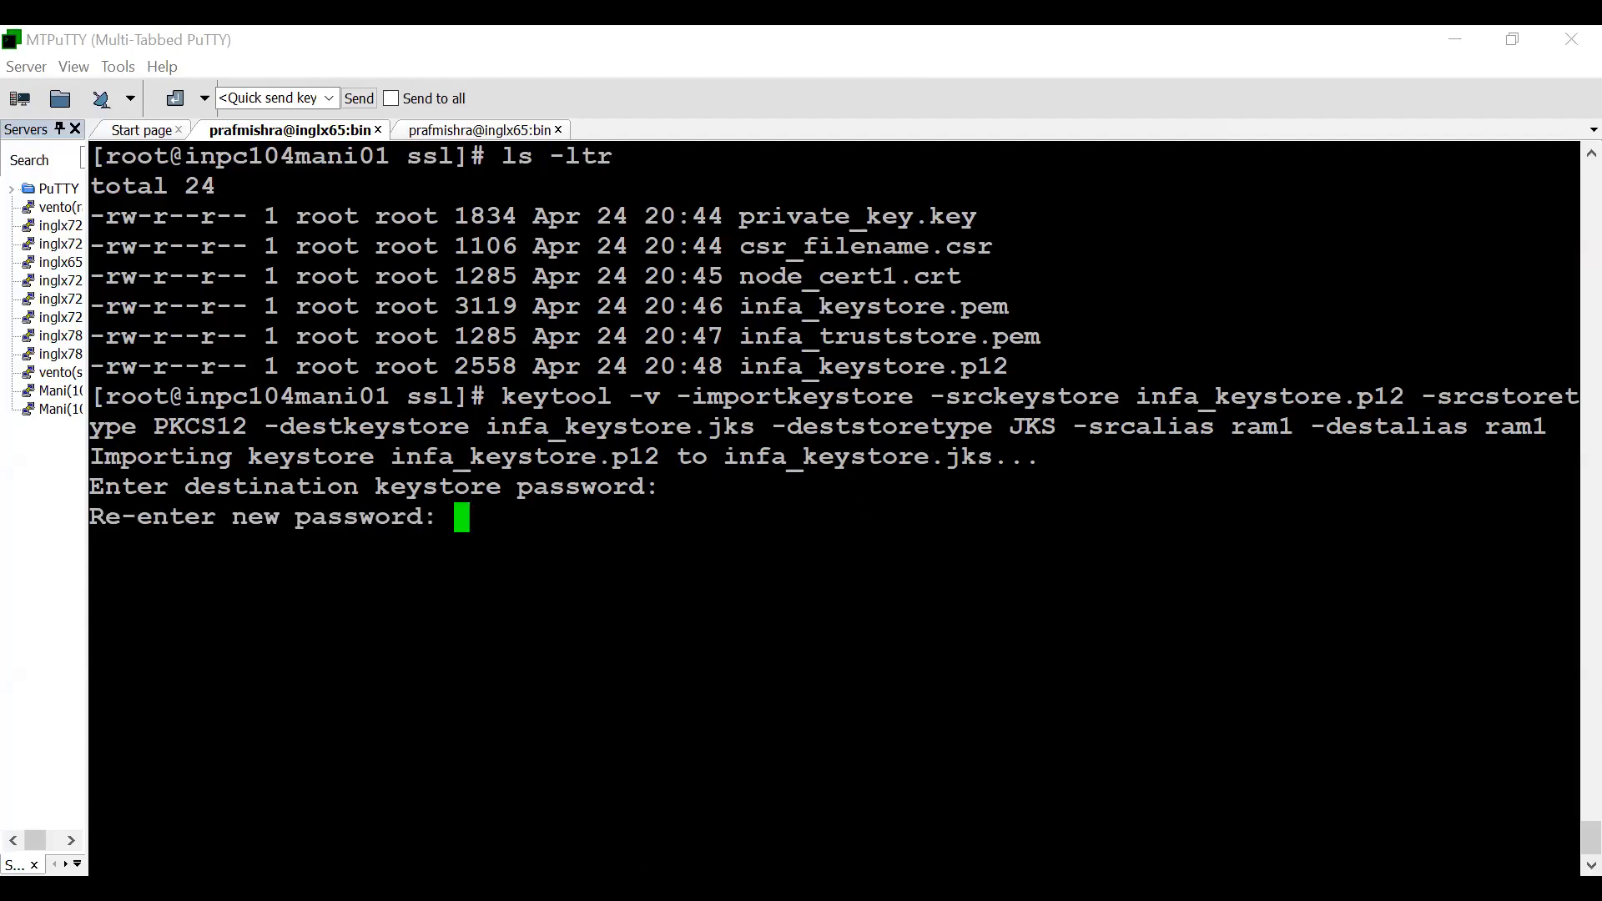
pyautogui.press('Return')
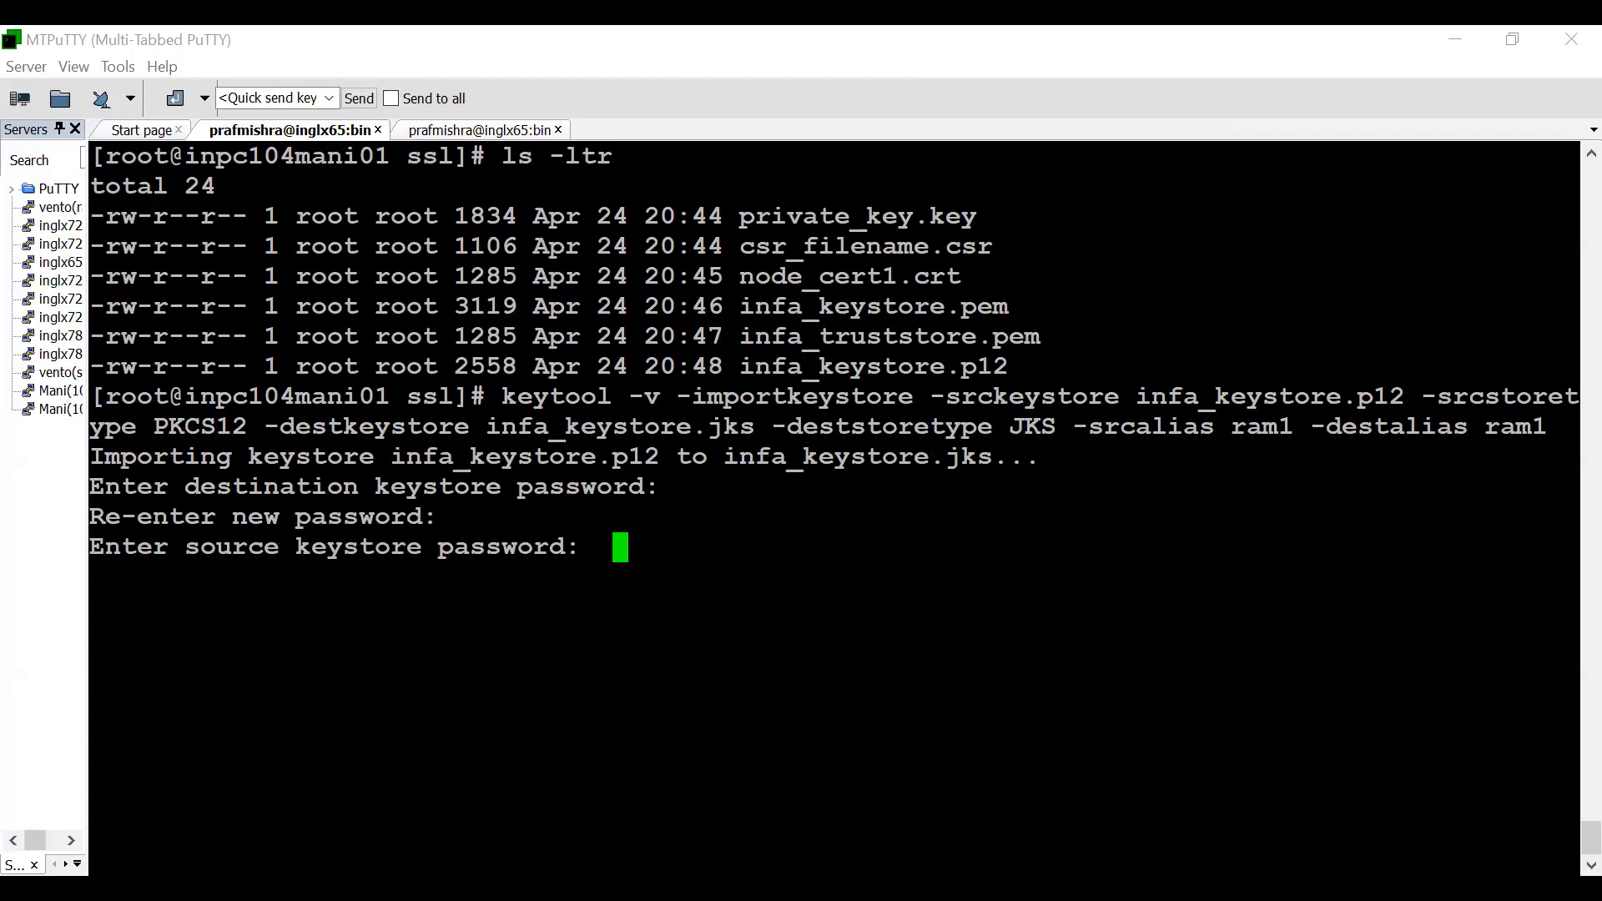
pyautogui.press('Return')
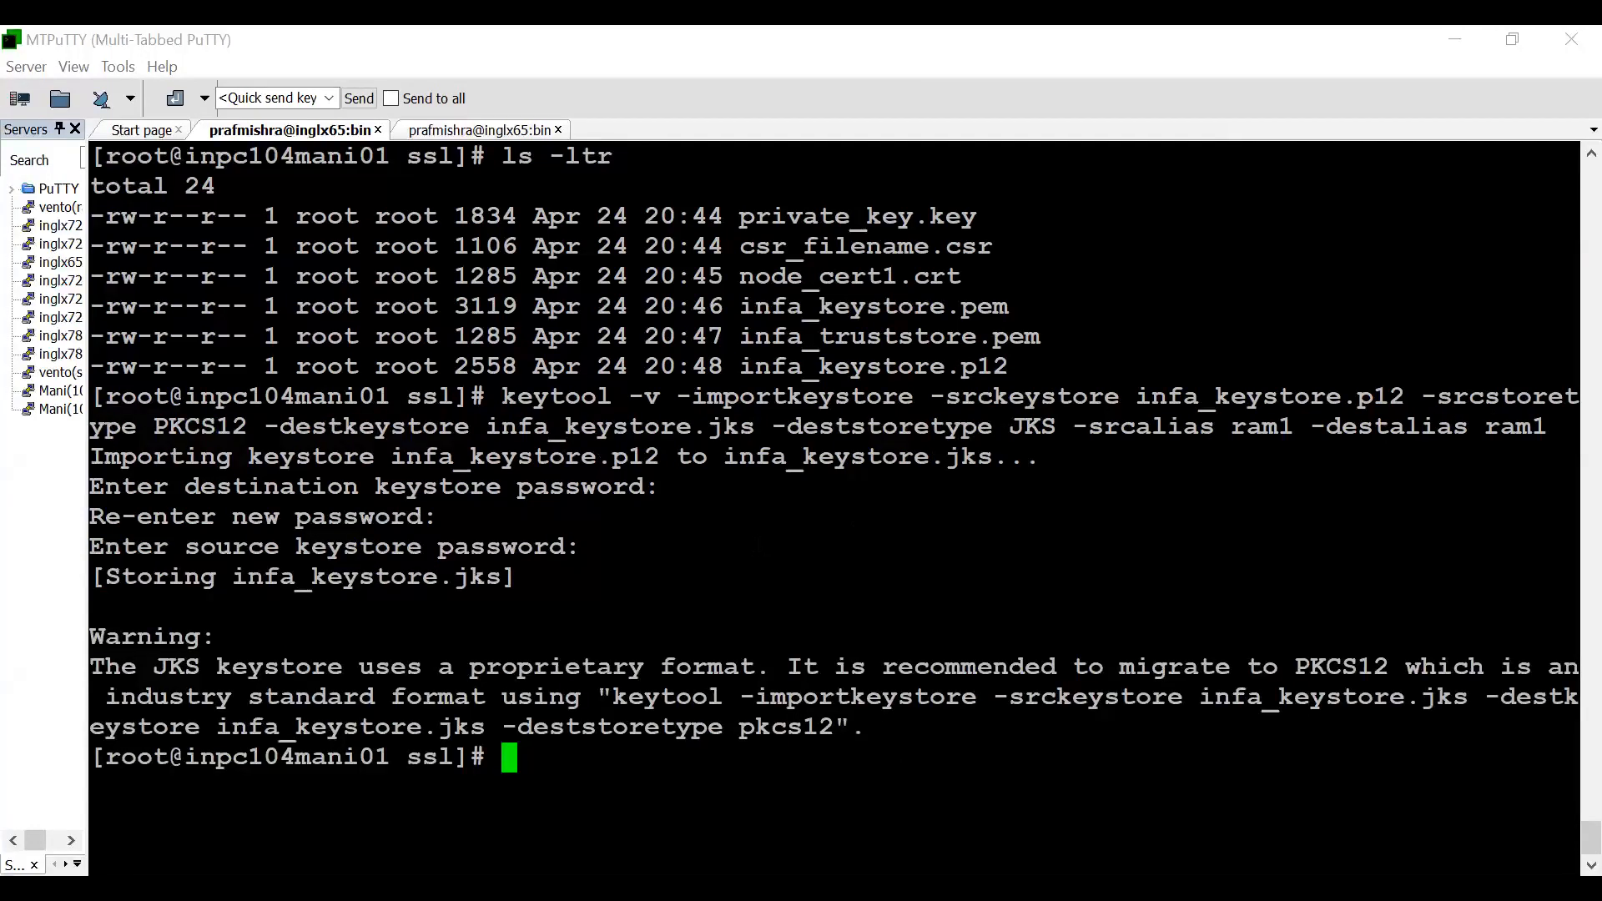
# - Clear the terminal, list the ssl directory with ls -ltr and highlight the infa_keystore.jks file
pyautogui.hotkey('ctrl', 'l')
pyautogui.write('ls -ltr')
pyautogui.press('Return')
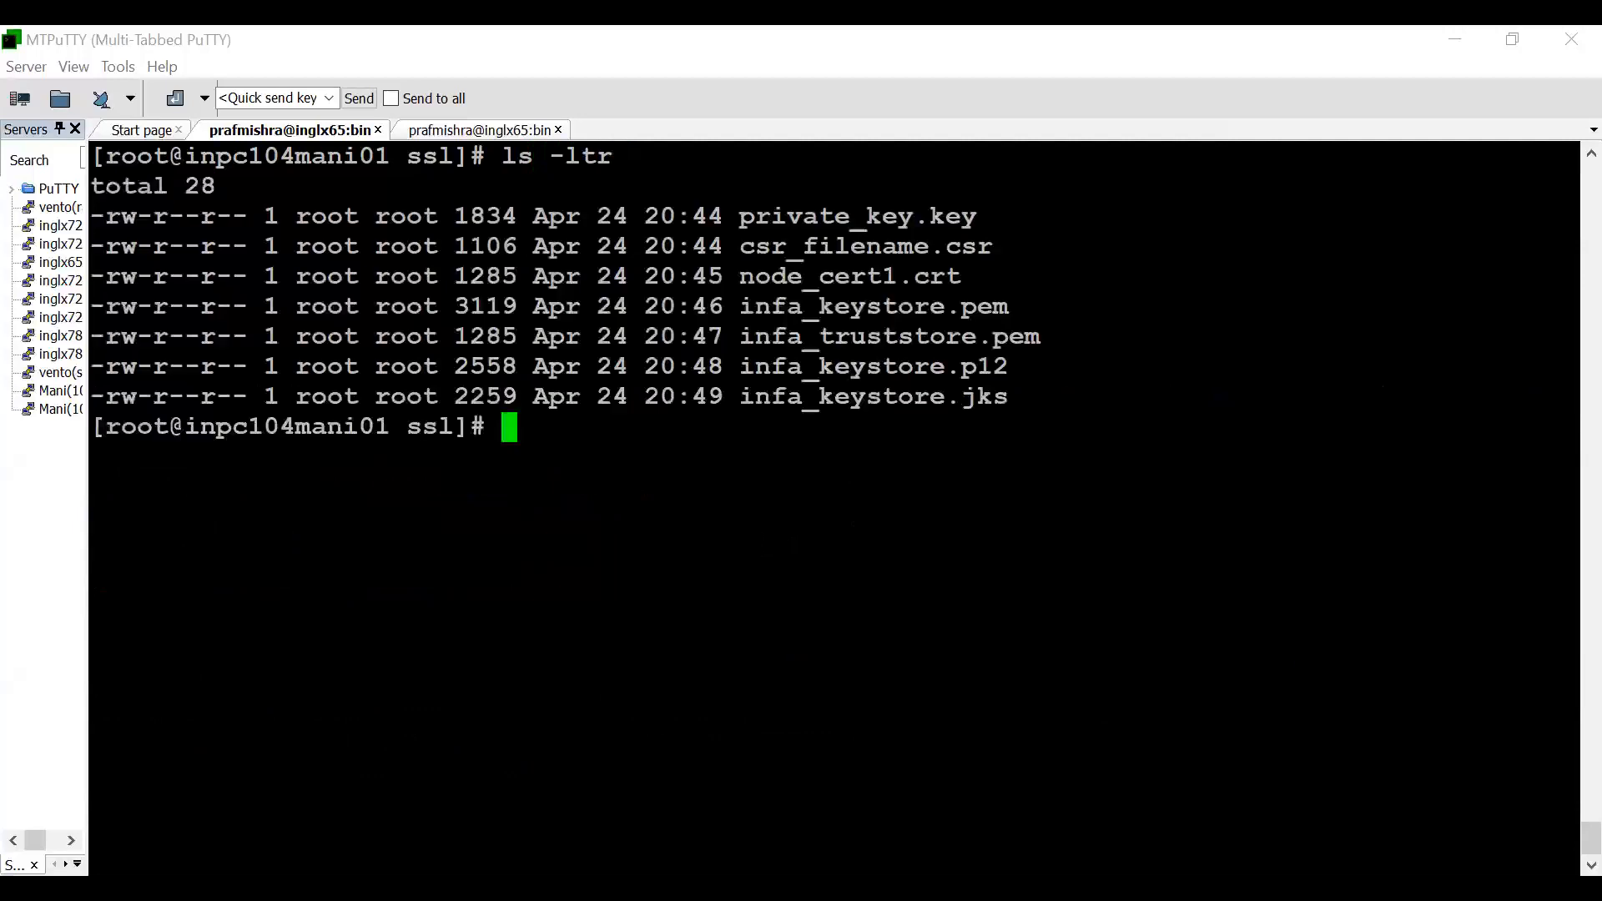
pyautogui.doubleClick(884, 399)
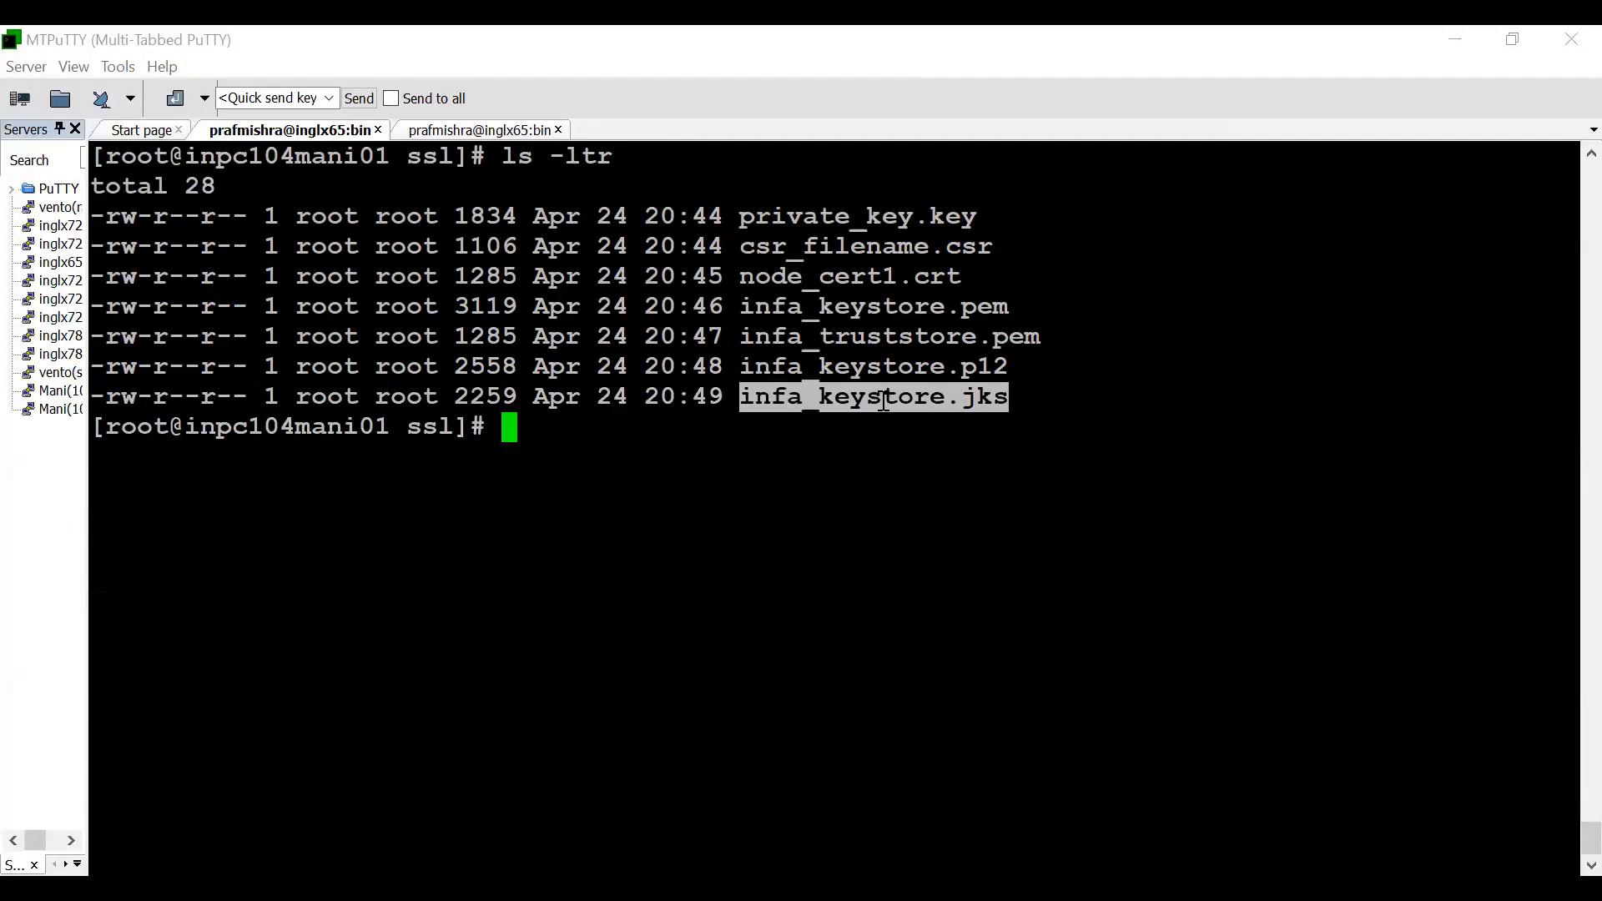
# - Run keytool -importcert -file infa_truststore.pem -keystore infa_truststore.jks -alias ram1 -deststoretype JKS -v -trustcacerts, and enter and re-enter the keystore password
pyautogui.click(884, 403)
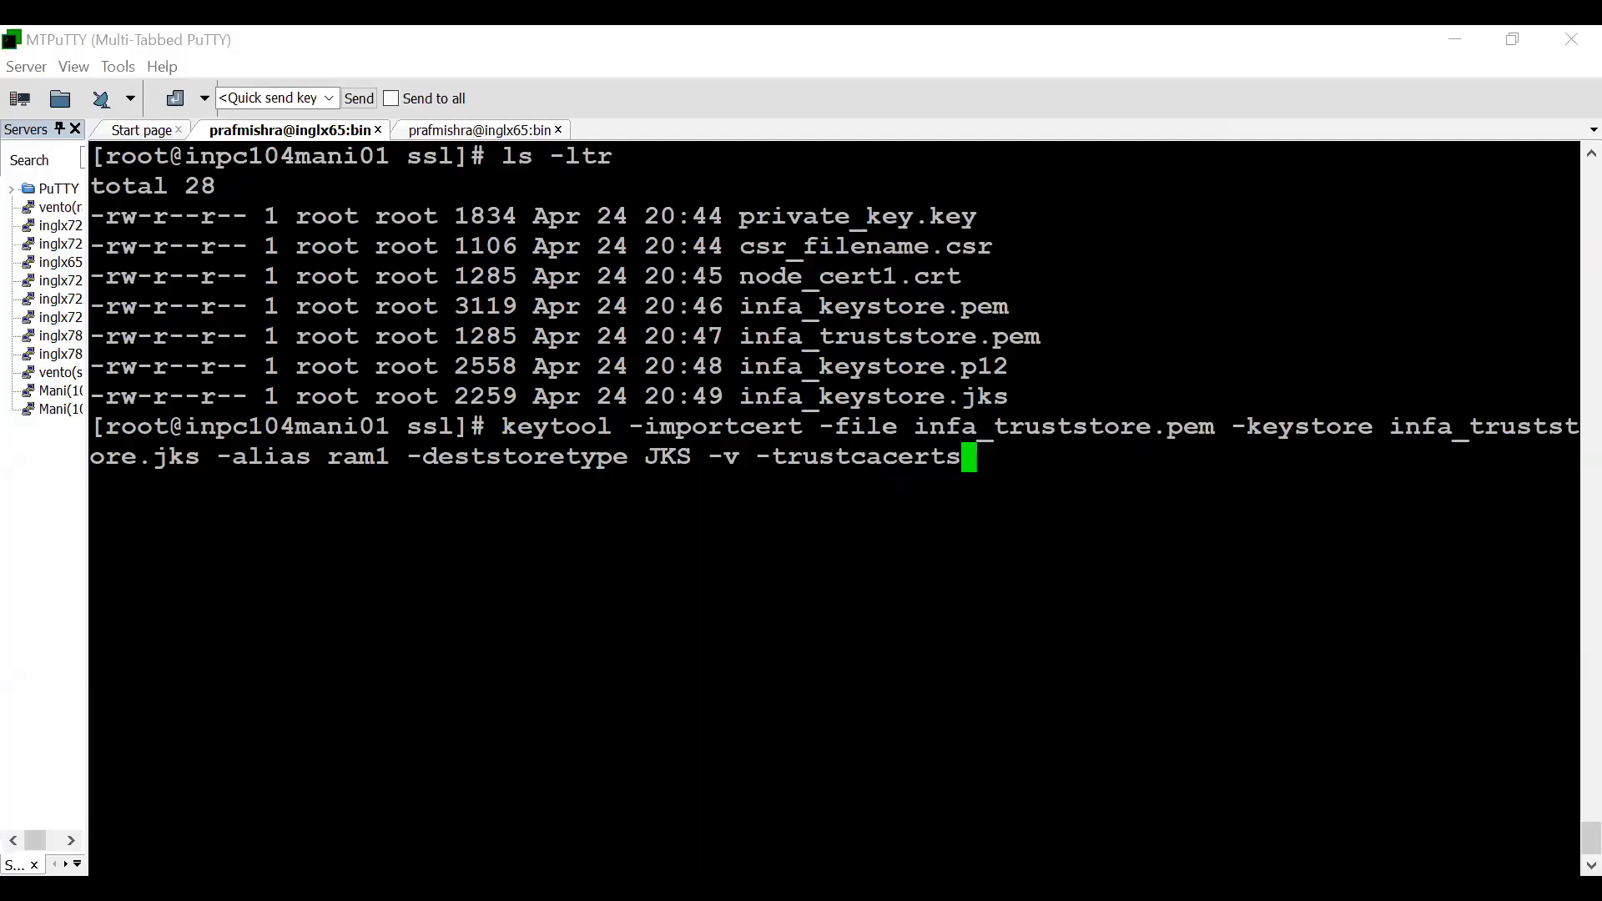
pyautogui.moveTo(645, 427); pyautogui.dragTo(1213, 426)
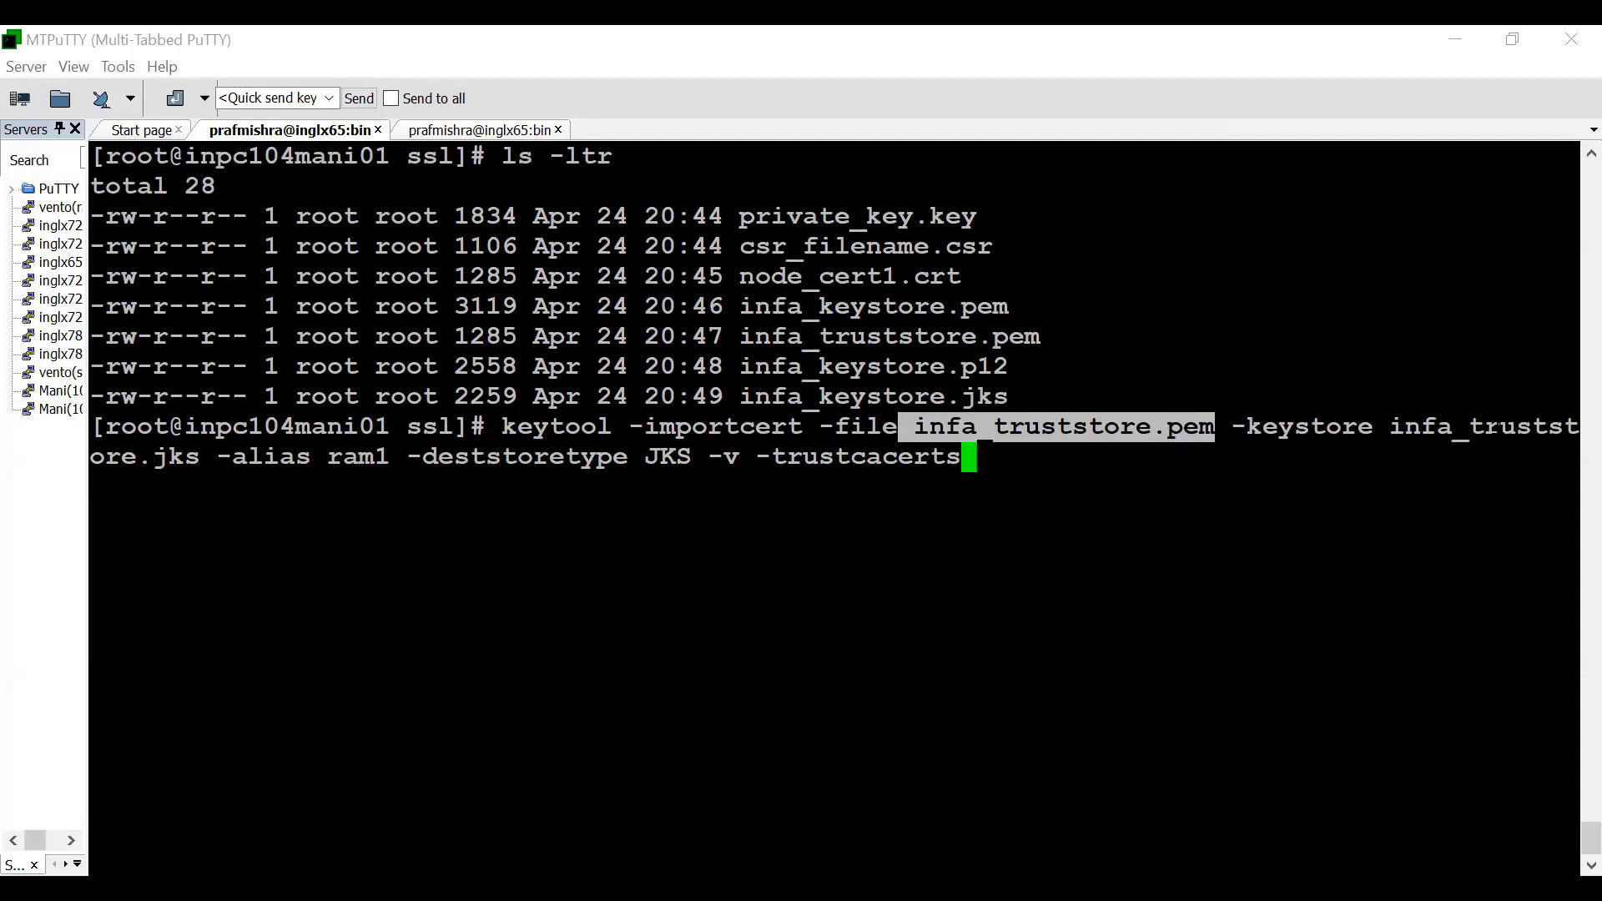
pyautogui.moveTo(200, 456); pyautogui.dragTo(100, 452)
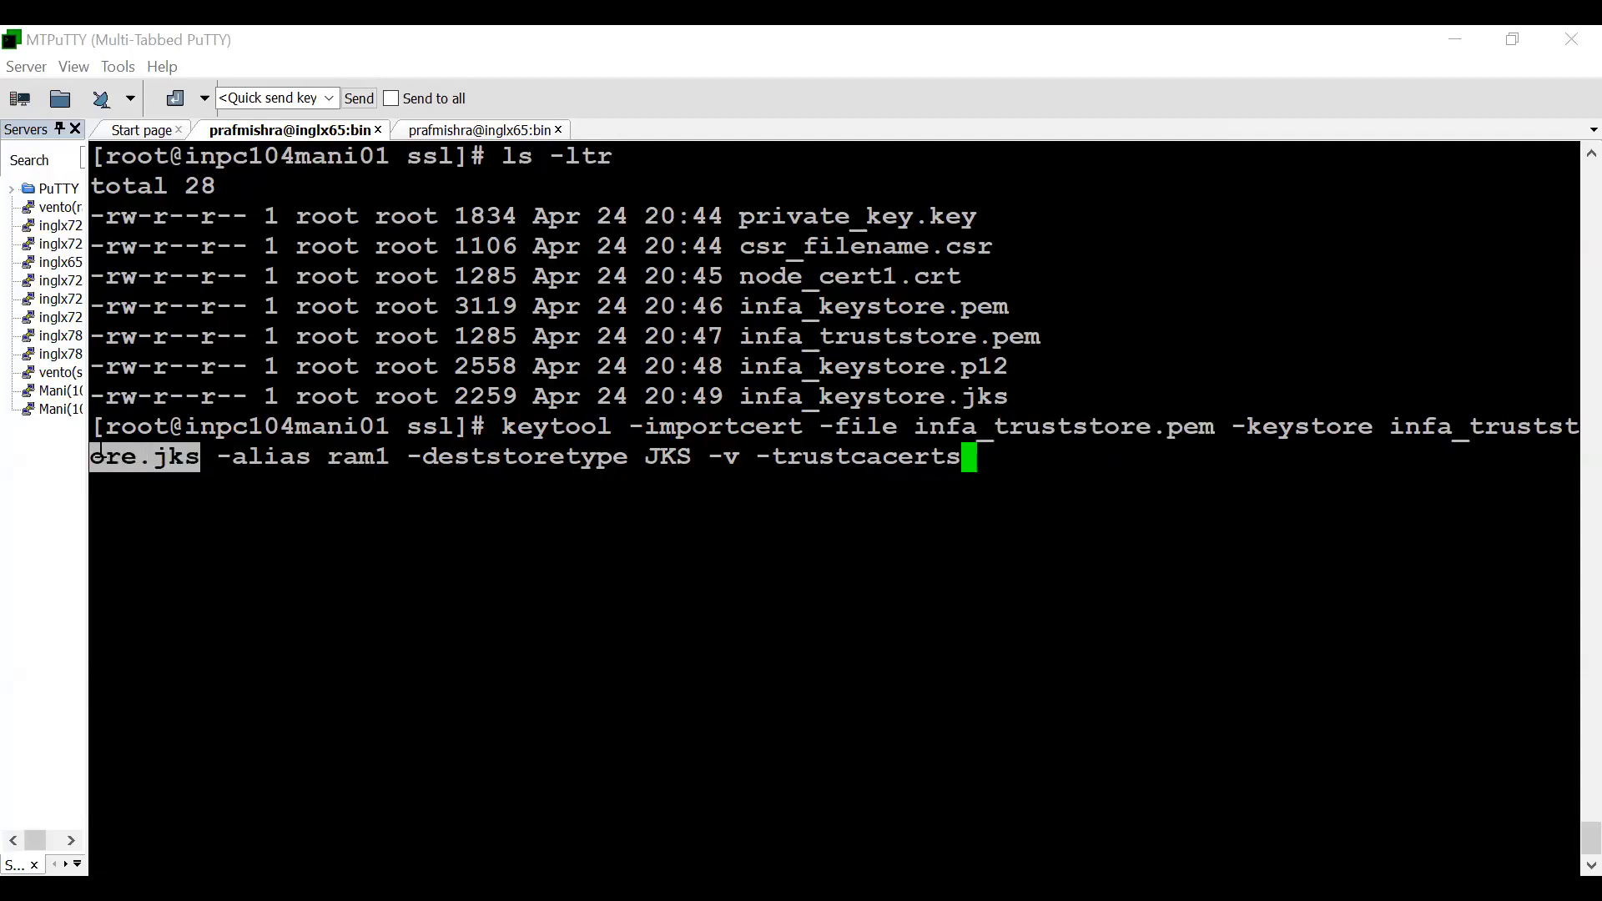
pyautogui.click(219, 457)
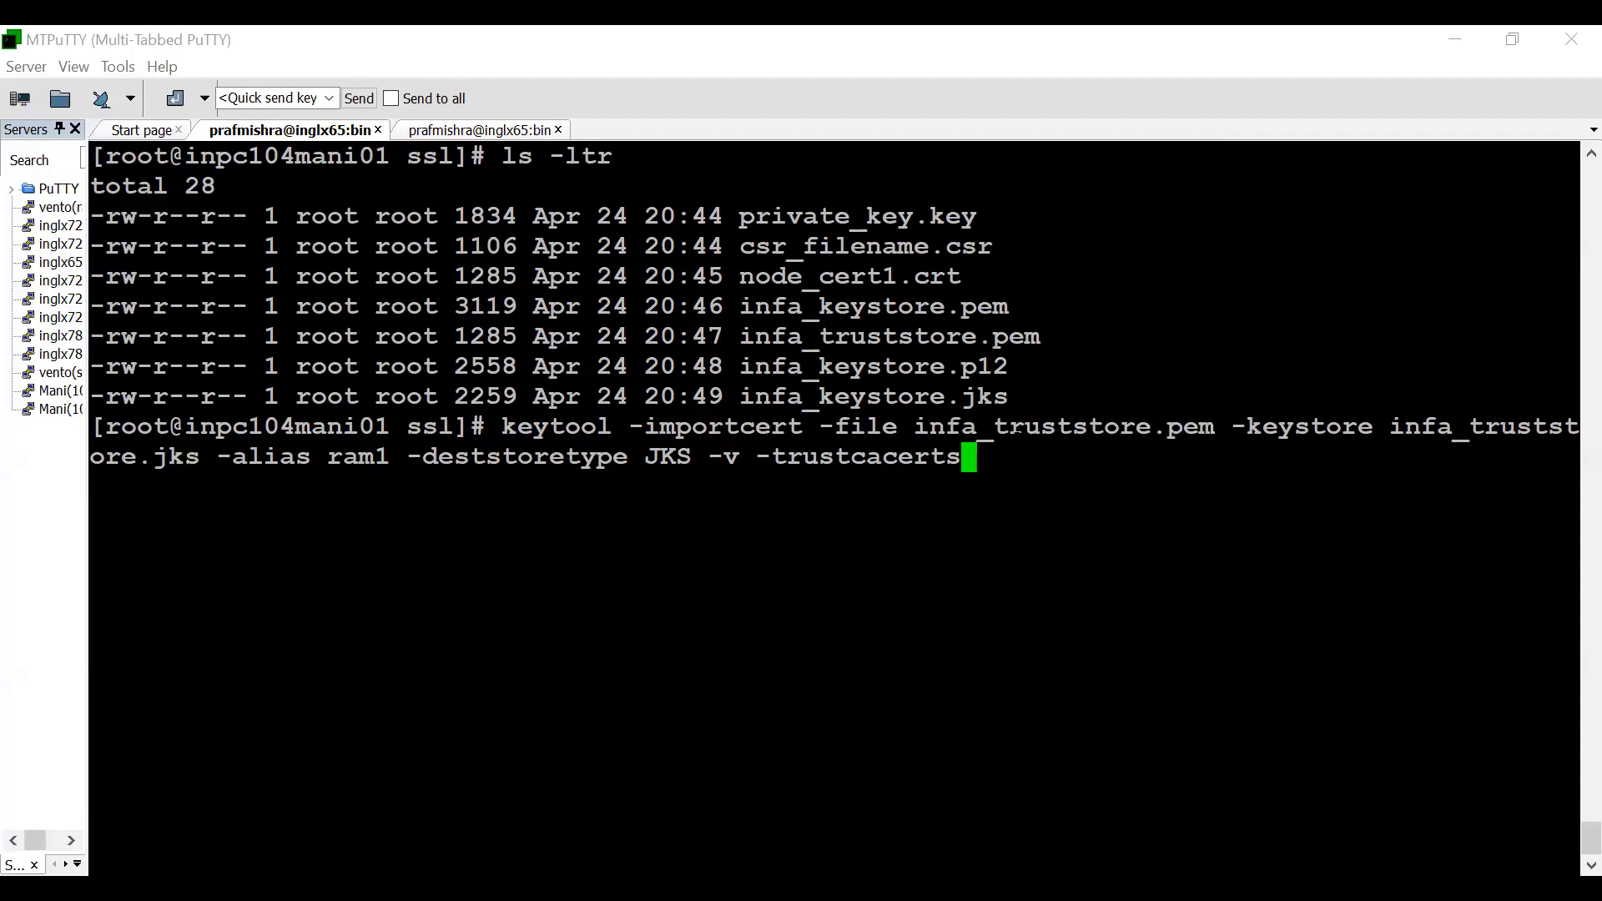
pyautogui.press('Return')
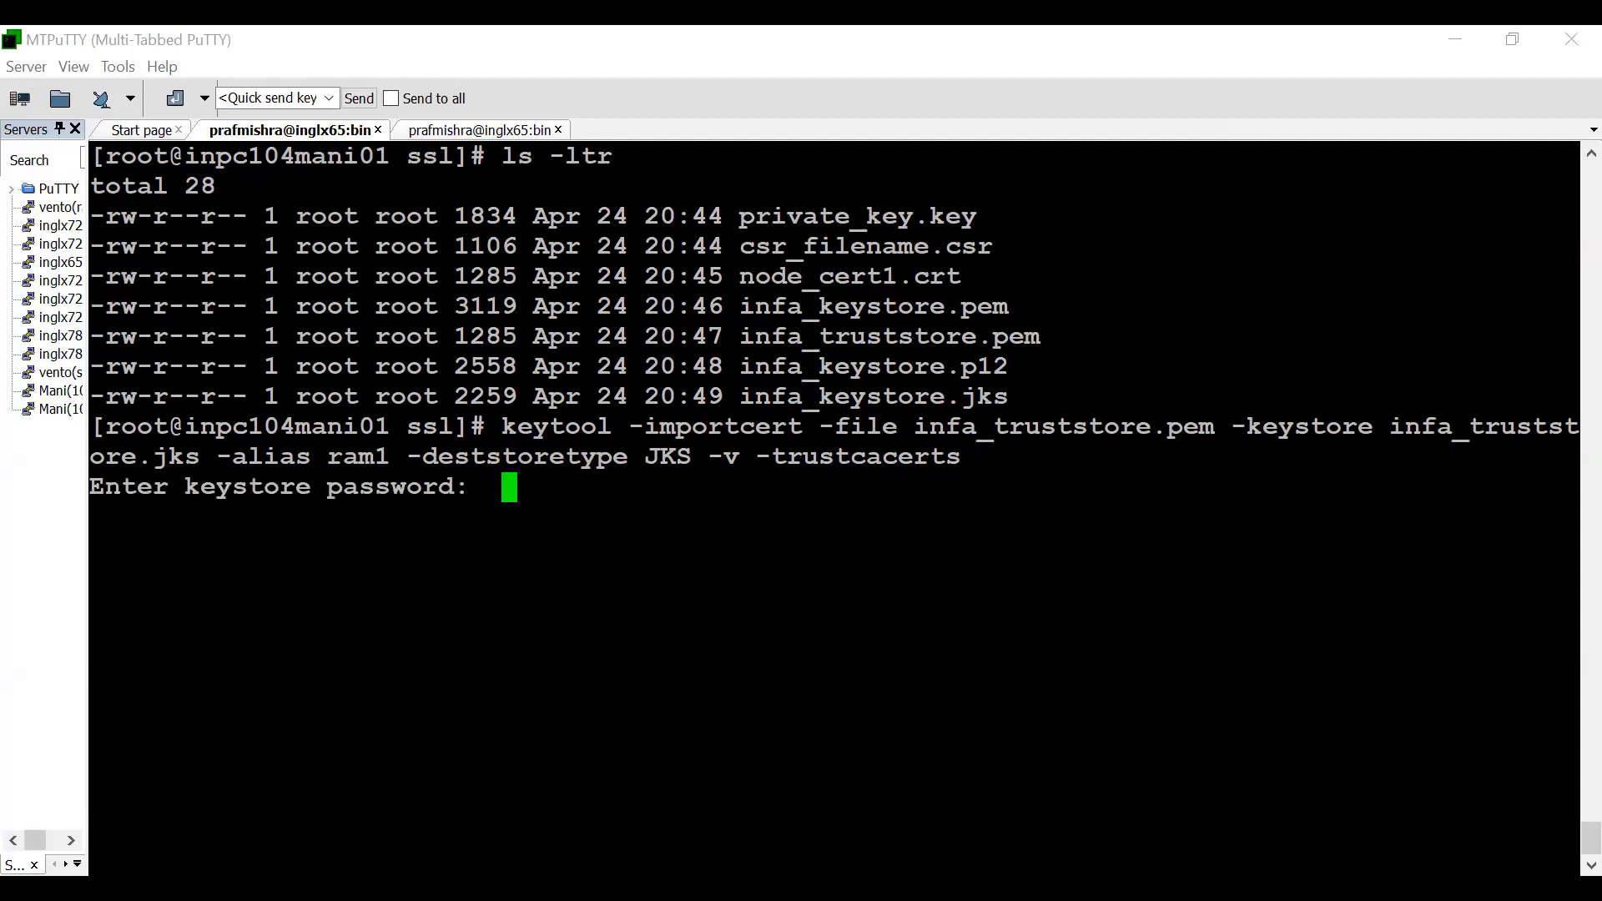
pyautogui.press('Return')
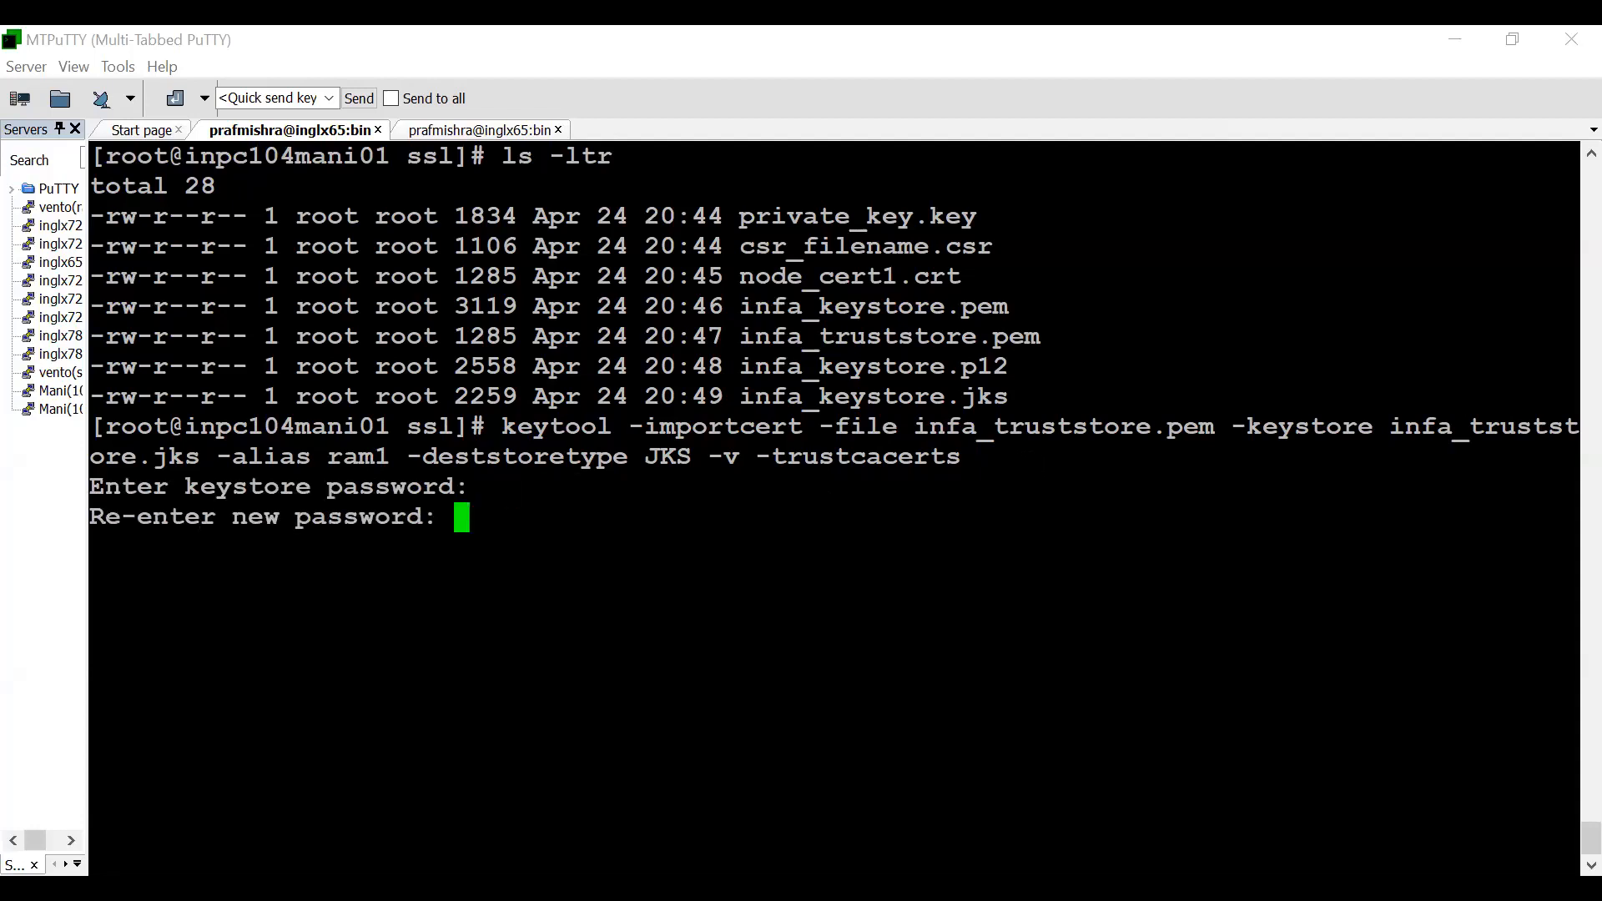
pyautogui.press('Return')
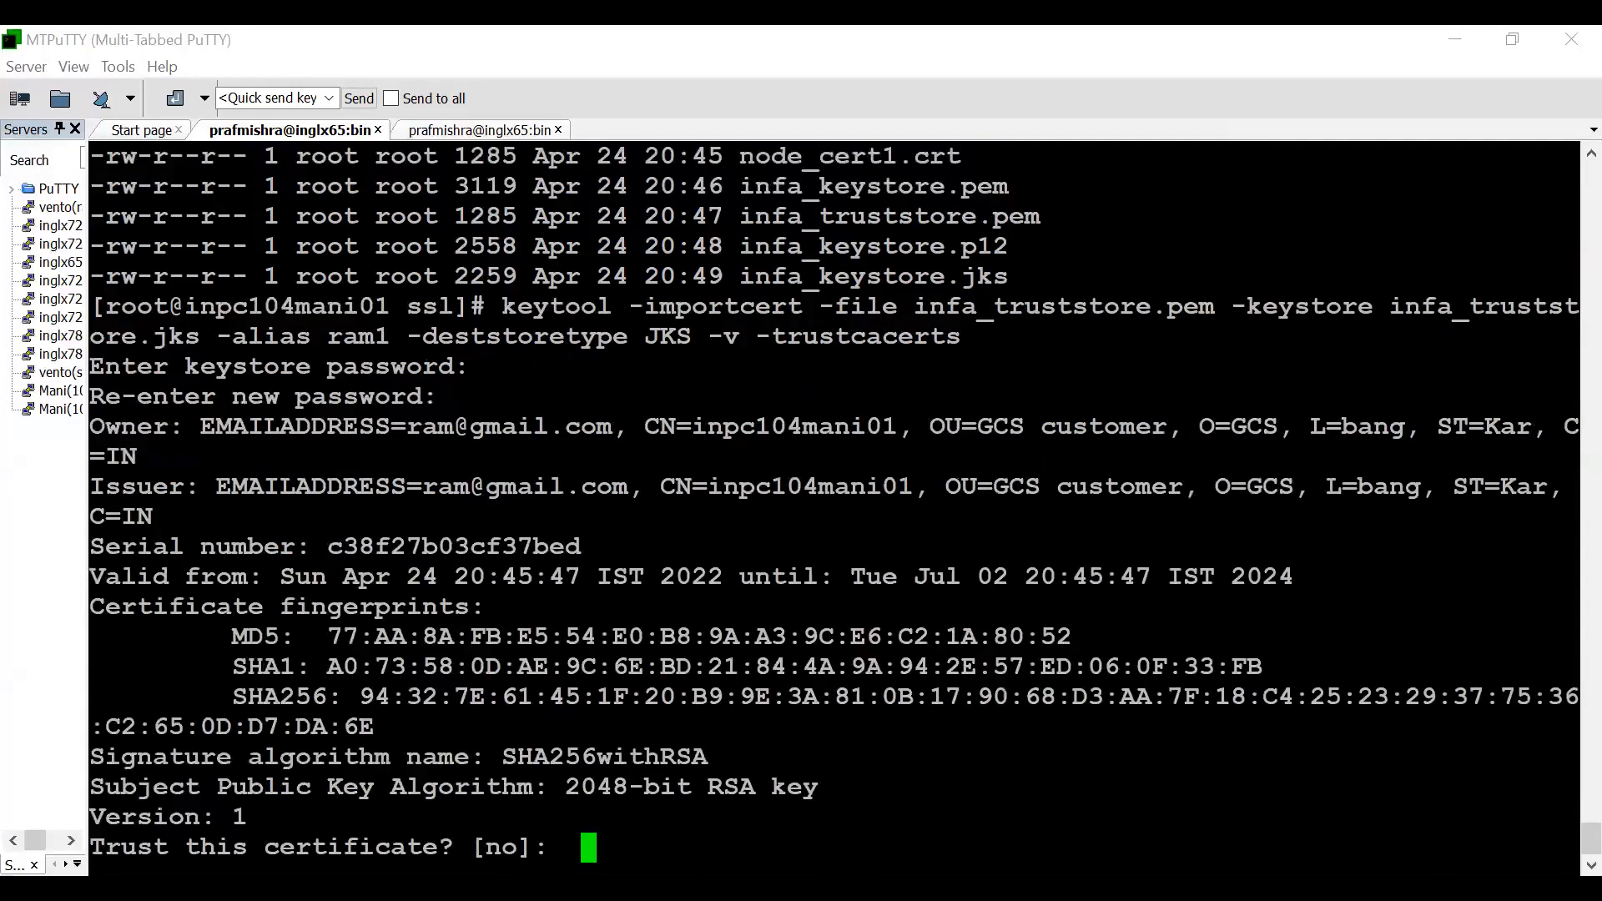
pyautogui.hotkey('ctrl', 'l')
pyautogui.write('ls -')
pyautogui.press('BackSpace')
pyautogui.press('BackSpace')
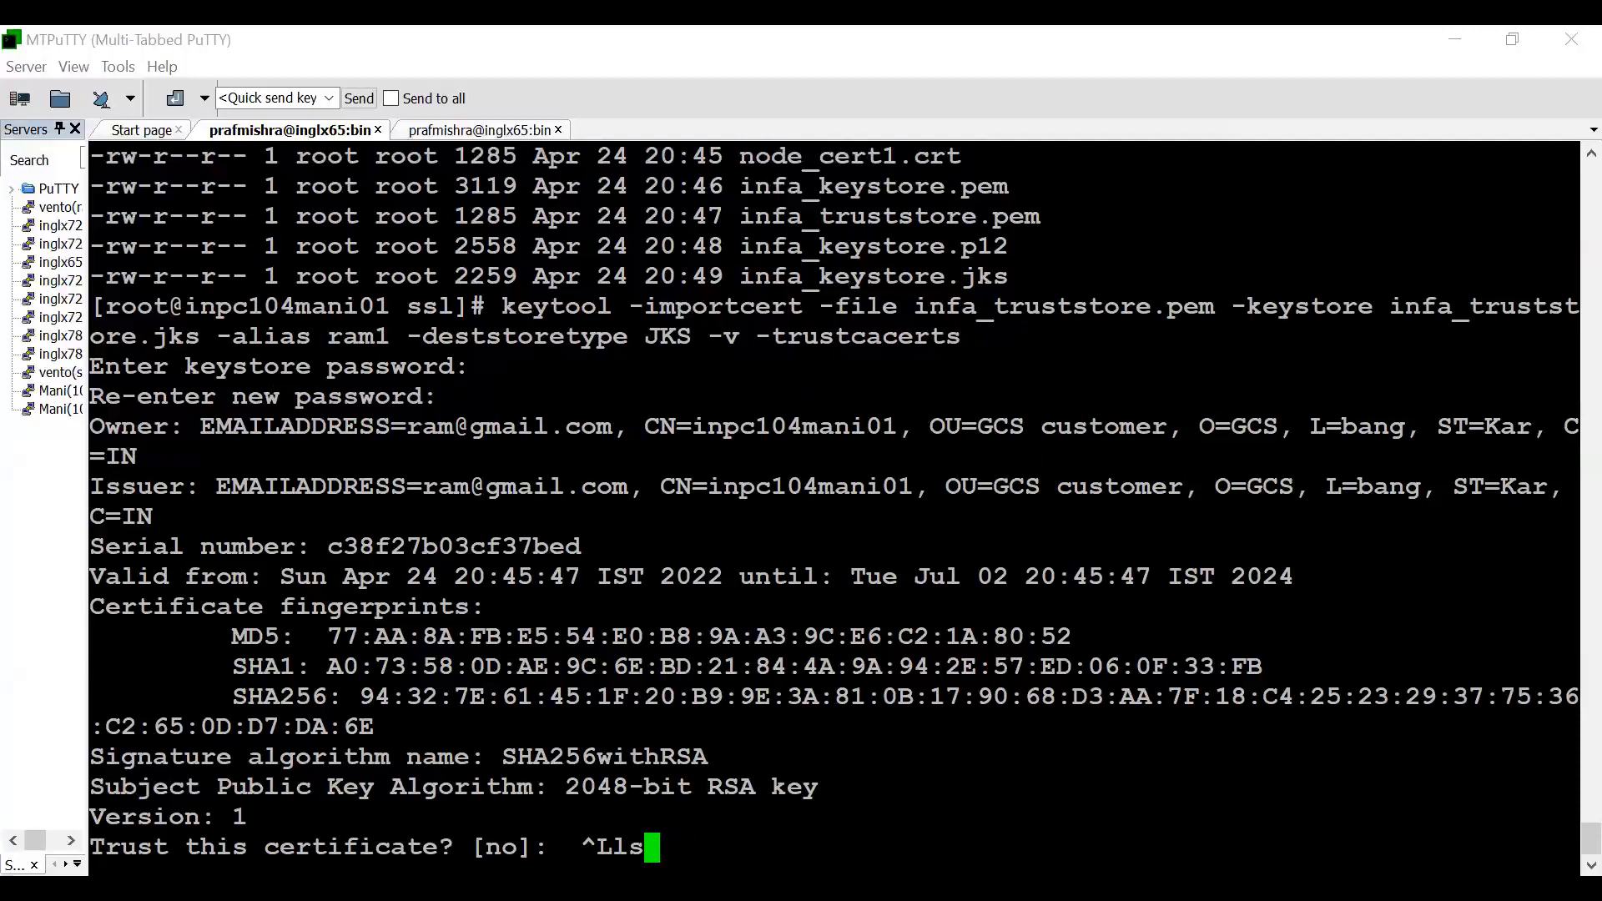
pyautogui.press('BackSpace')
pyautogui.press('BackSpace')
pyautogui.press('BackSpace')
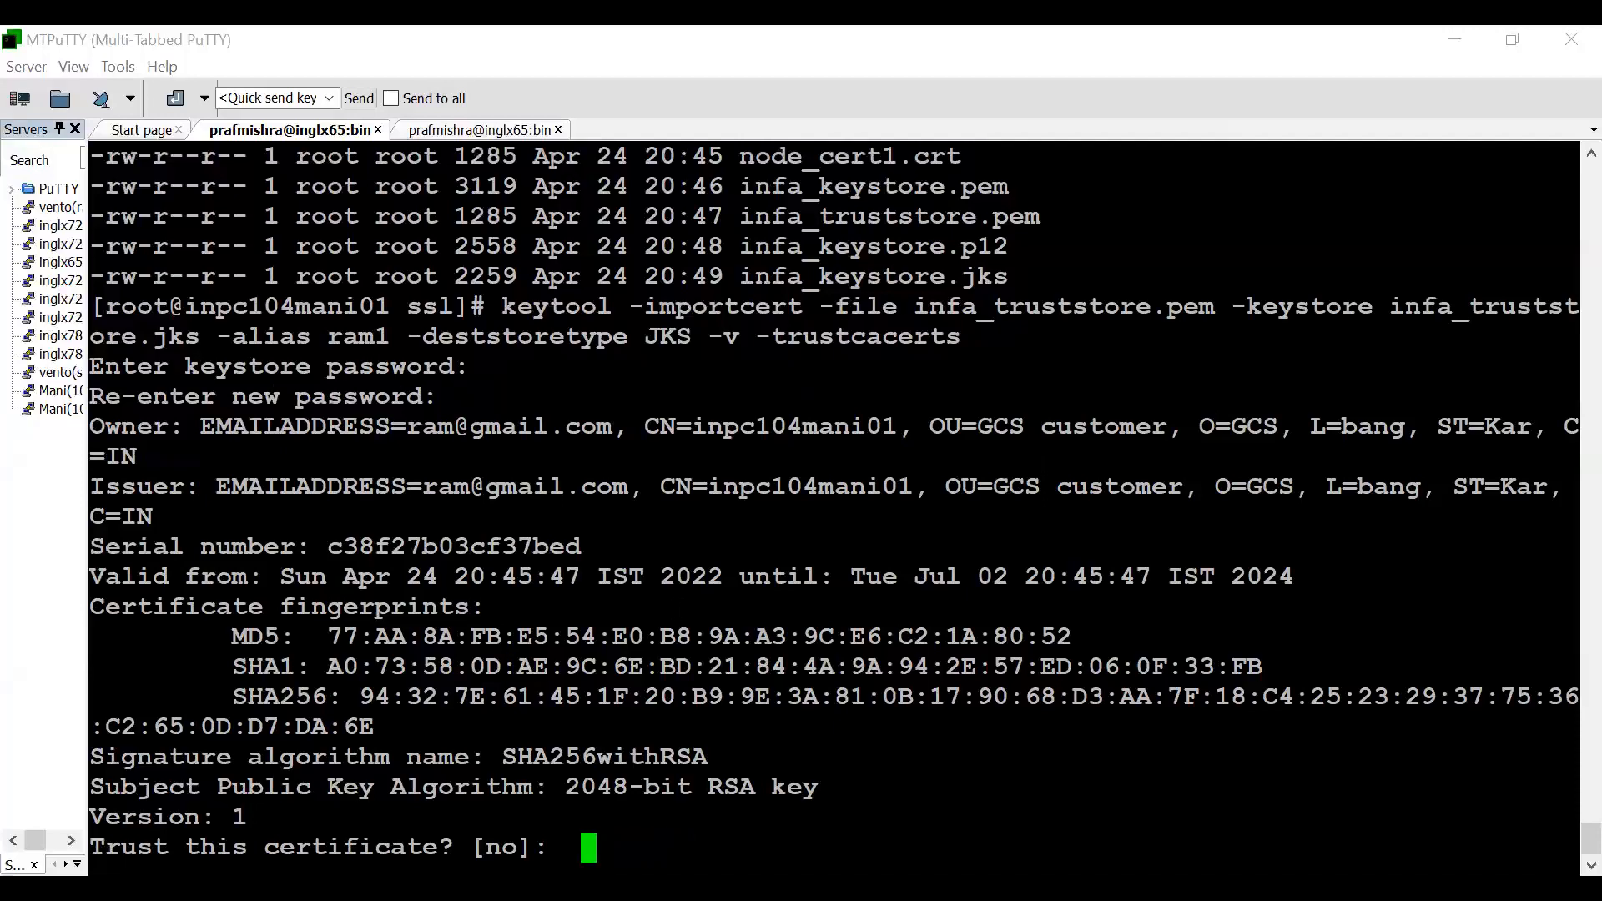
# - Answer yes to trusting the certificate to complete the import into infa_truststore.jks
pyautogui.write('yes')
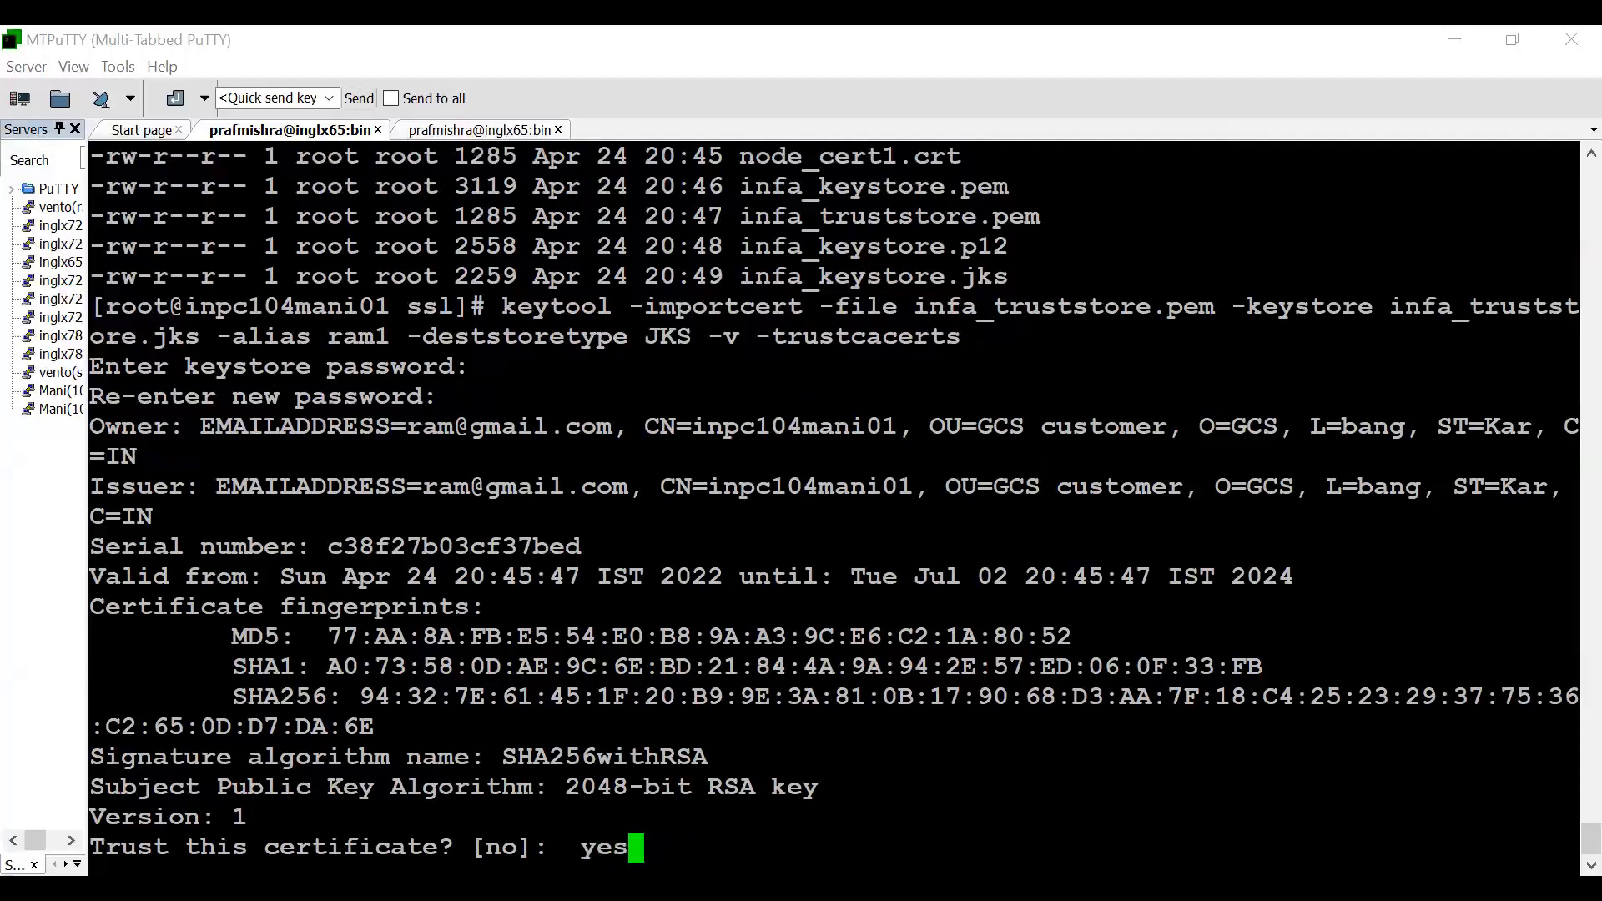
pyautogui.press('Return')
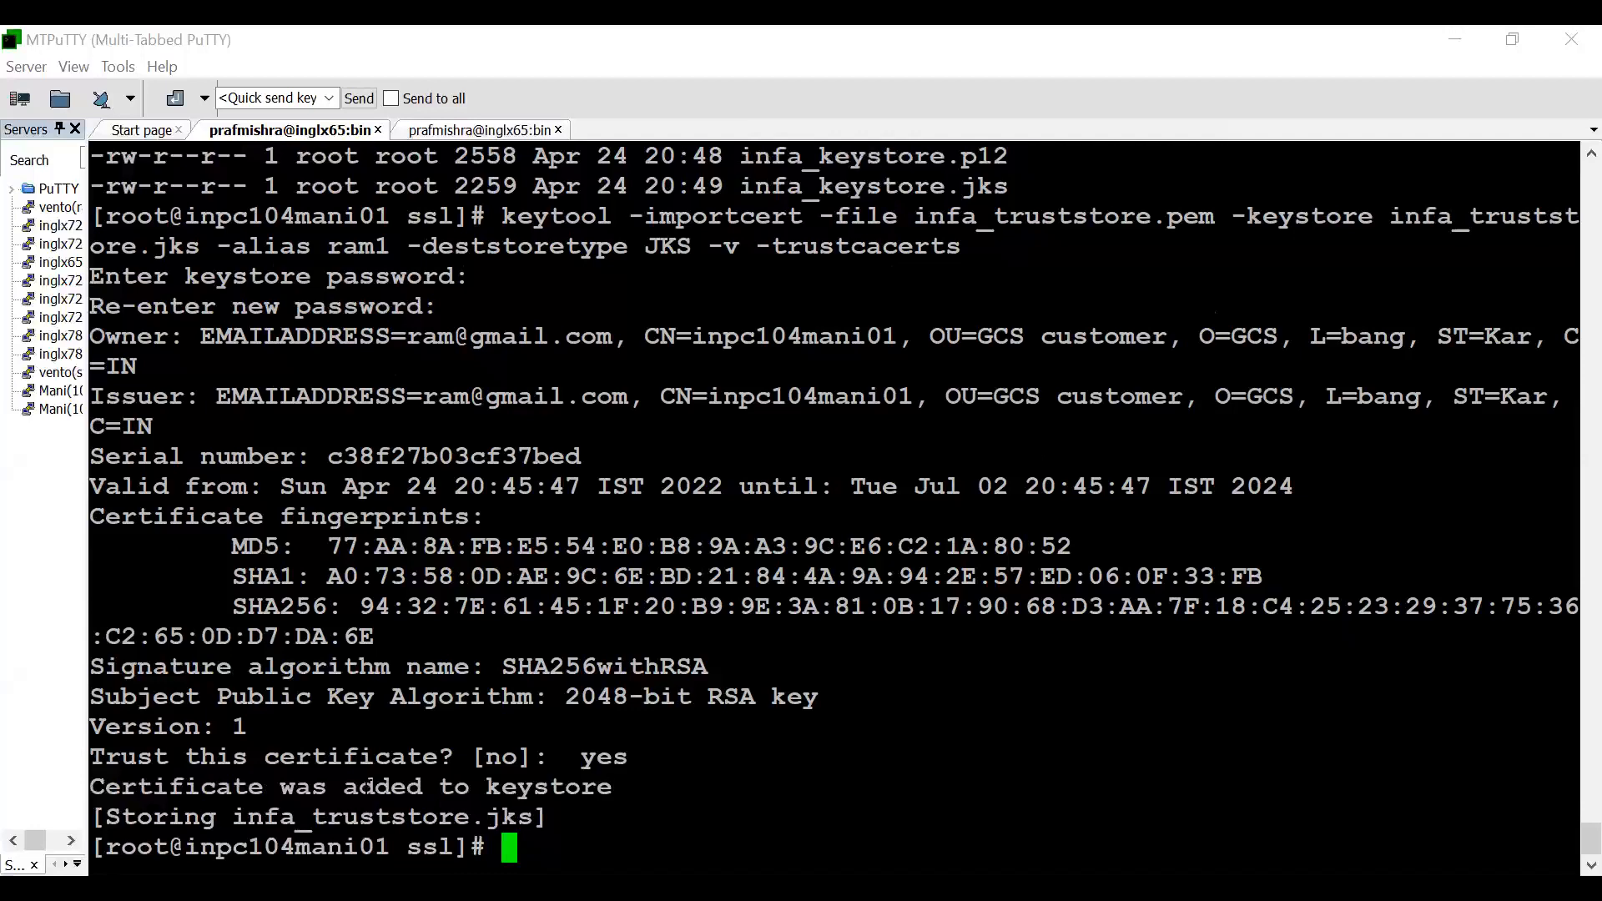
pyautogui.moveTo(330, 787); pyautogui.dragTo(587, 782)
# - Clear the terminal, list the ssl directory with ls -ltr and highlight the JKS and PEM keystore and truststore files
pyautogui.hotkey('ctrl', 'l')
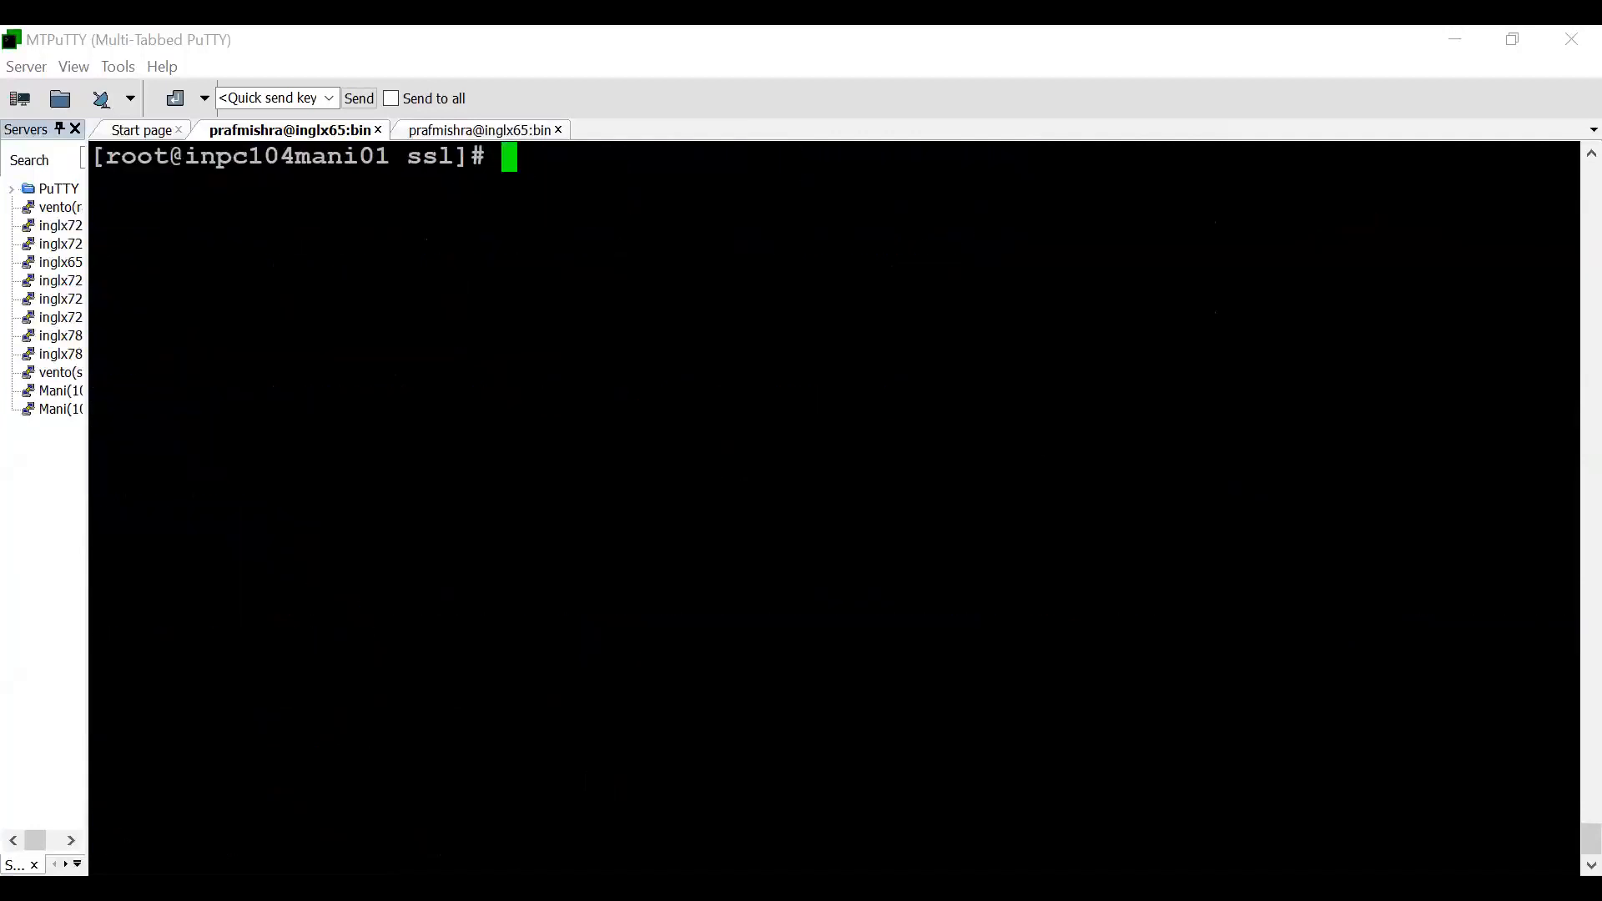
pyautogui.write('ls -ltr')
pyautogui.press('Return')
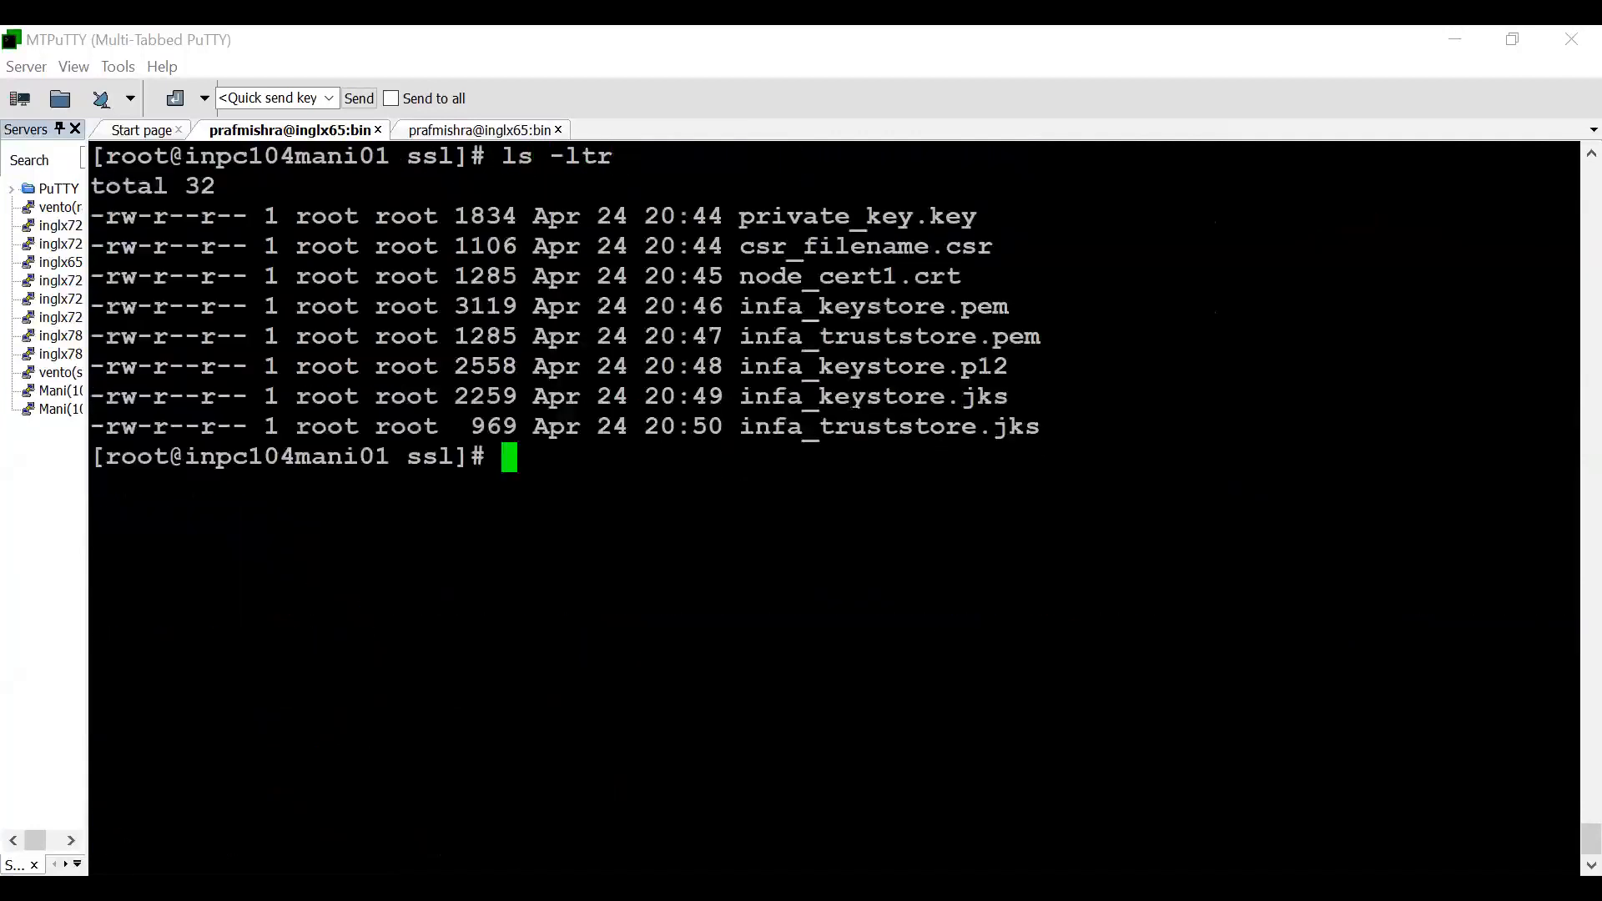
pyautogui.moveTo(747, 427); pyautogui.dragTo(773, 400)
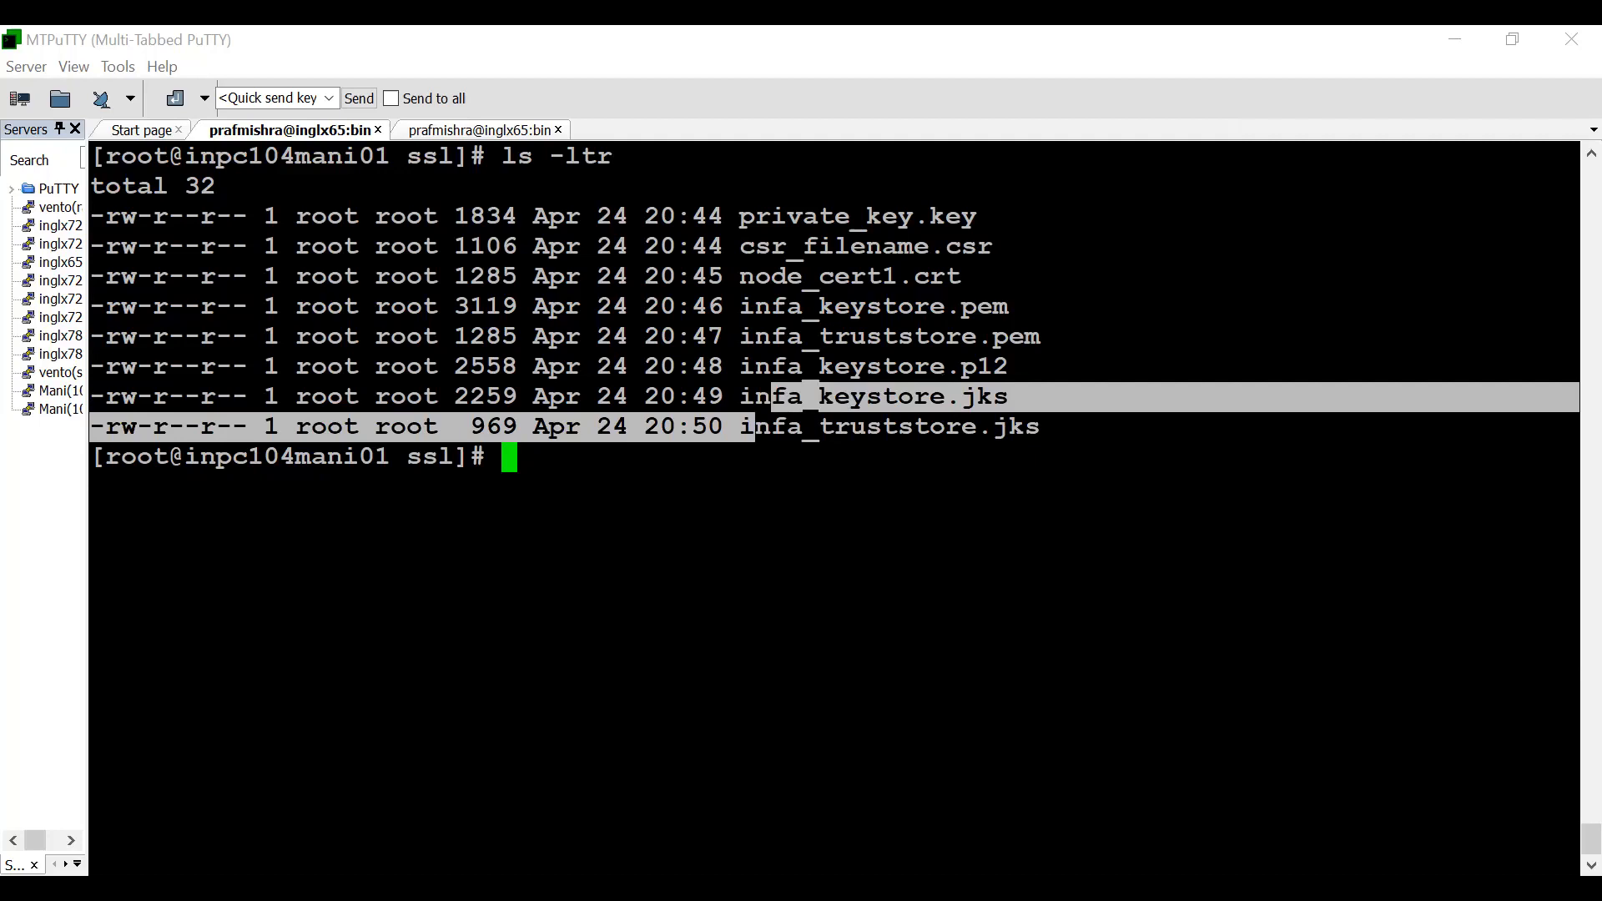
pyautogui.doubleClick(834, 337)
pyautogui.tripleClick(837, 307)
pyautogui.click(840, 308)
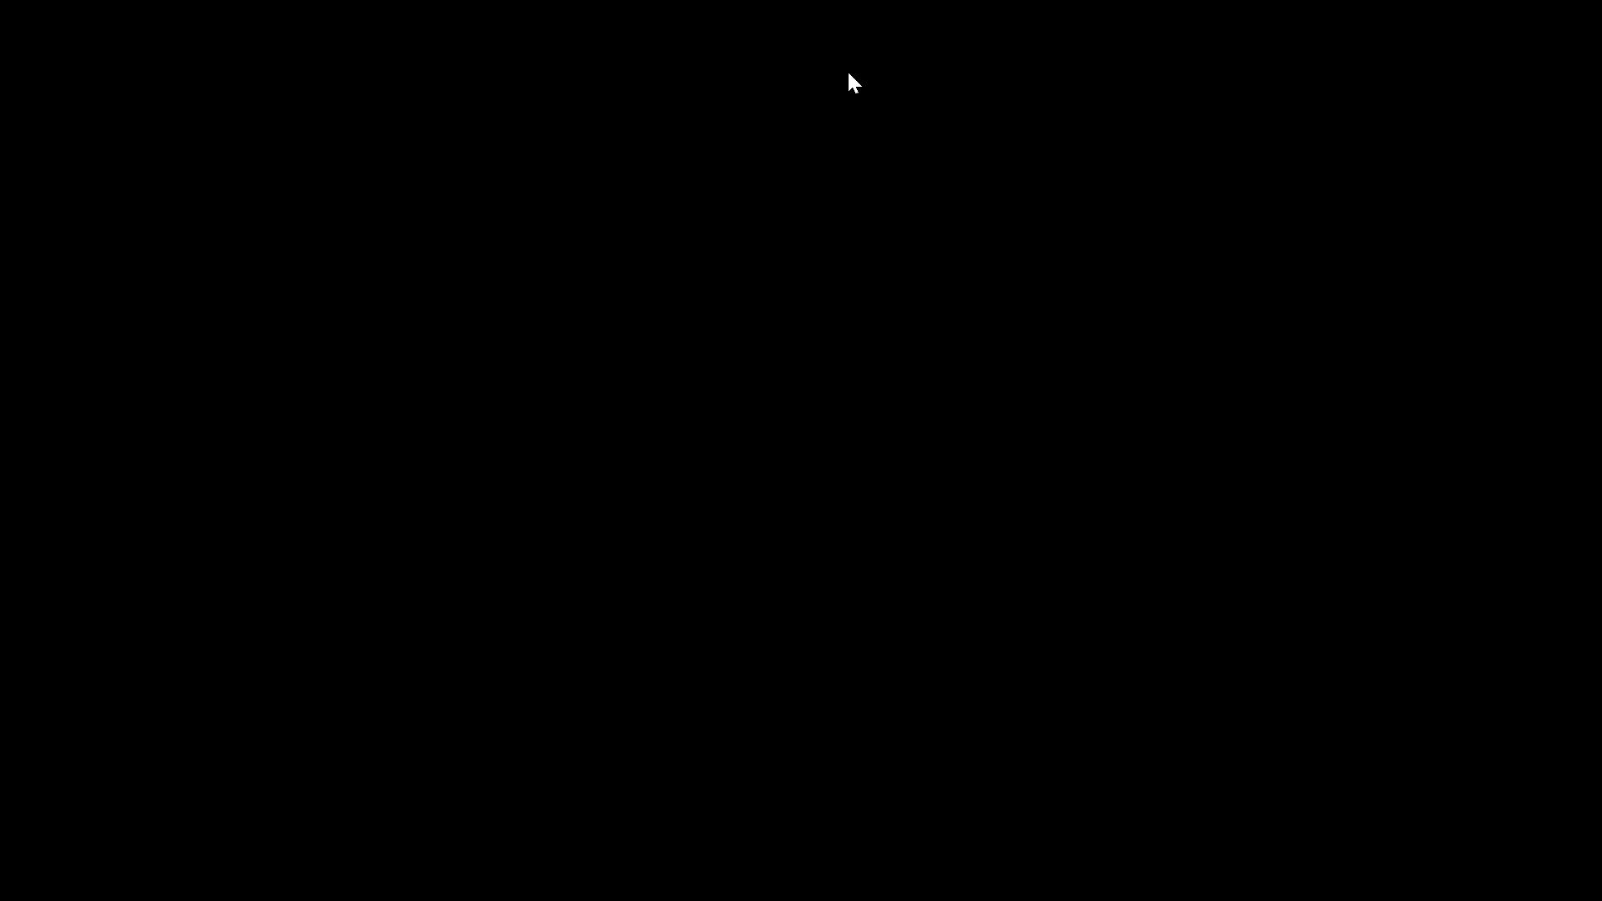
# - Run keytool -list -v -keystore infa_keystore.jks and enter the keystore password to view its contents
pyautogui.press('Return')
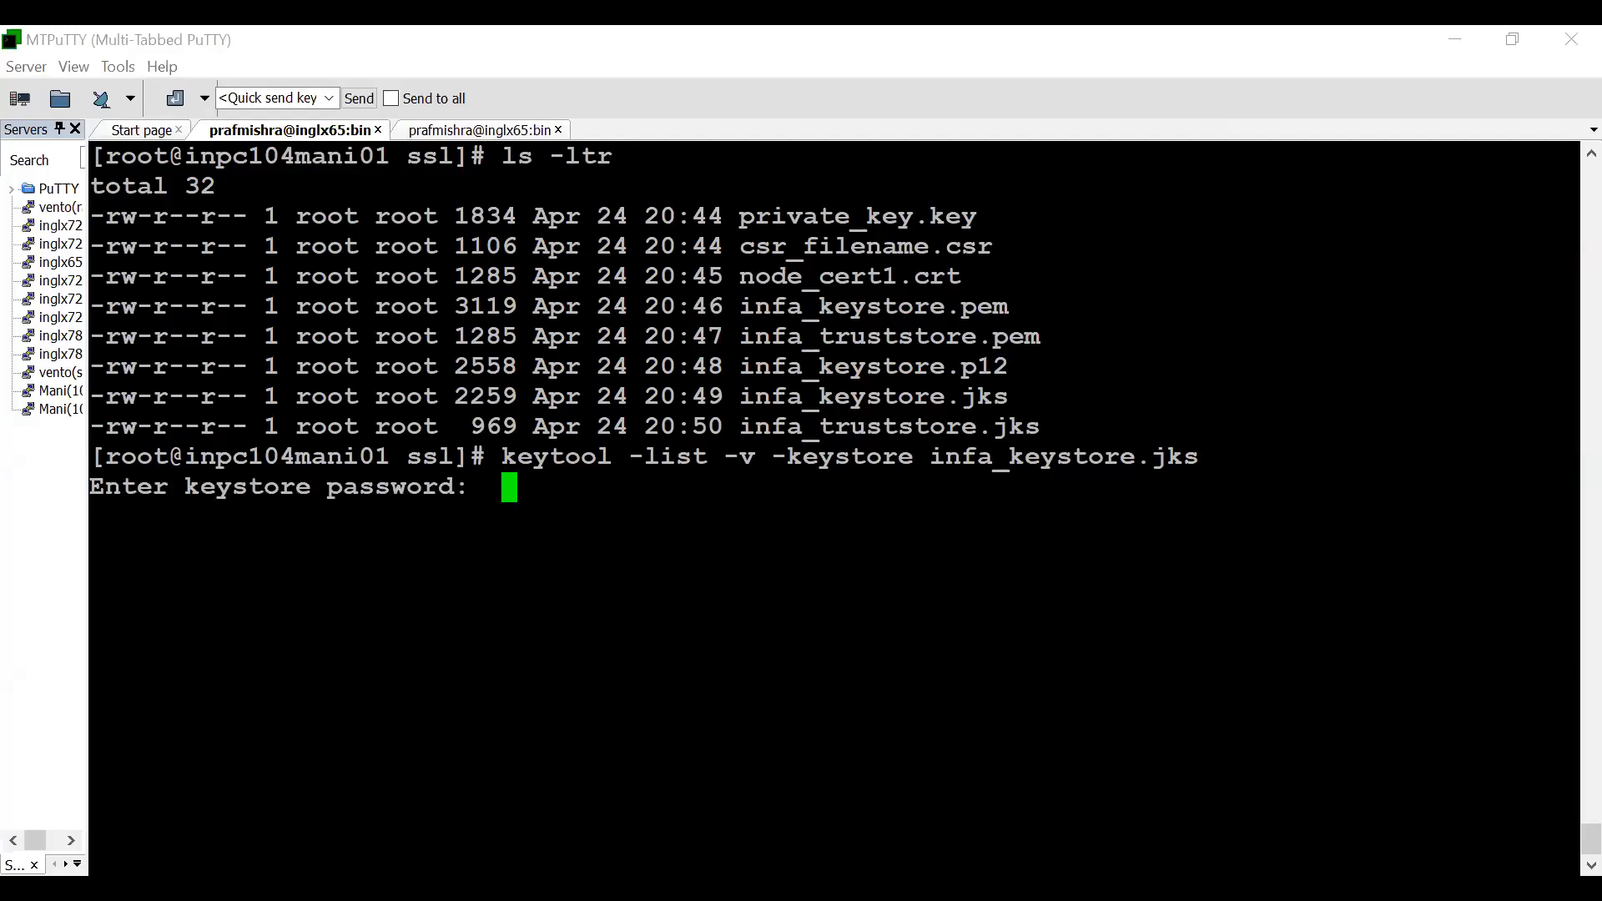
pyautogui.press('Return')
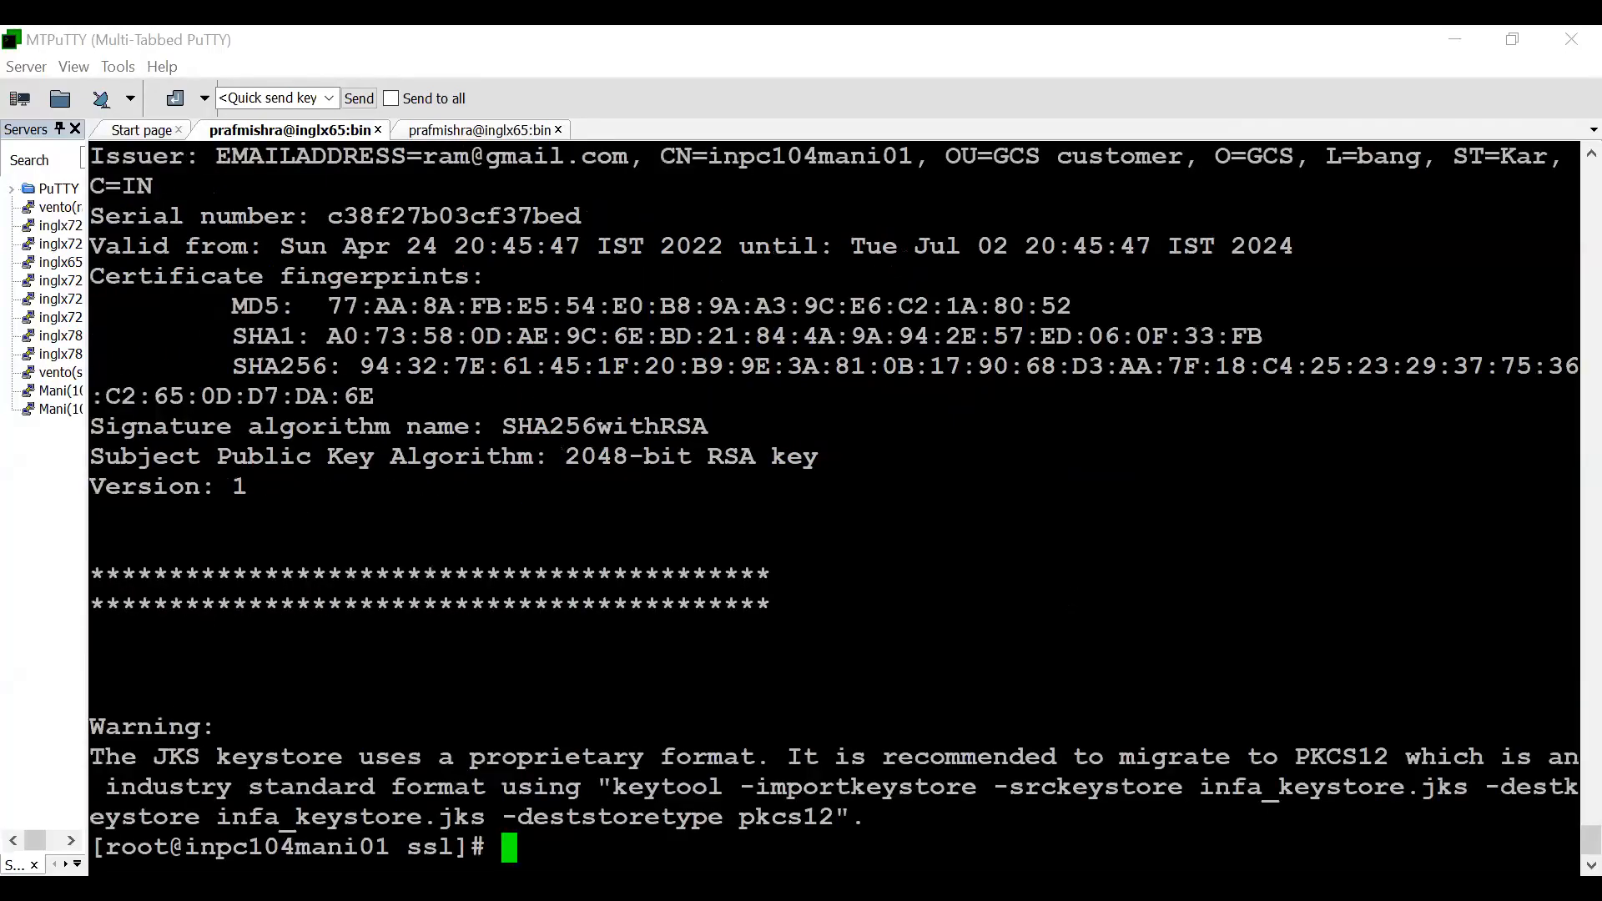
# - Reuse the previous listing command for the truststore by running keytool -list -v -keystore infa_truststore.jks
pyautogui.press('Up')
pyautogui.press('Left')
pyautogui.press('Left')
pyautogui.press('Left')
pyautogui.press('Left')
pyautogui.press('BackSpace')
pyautogui.press('BackSpace')
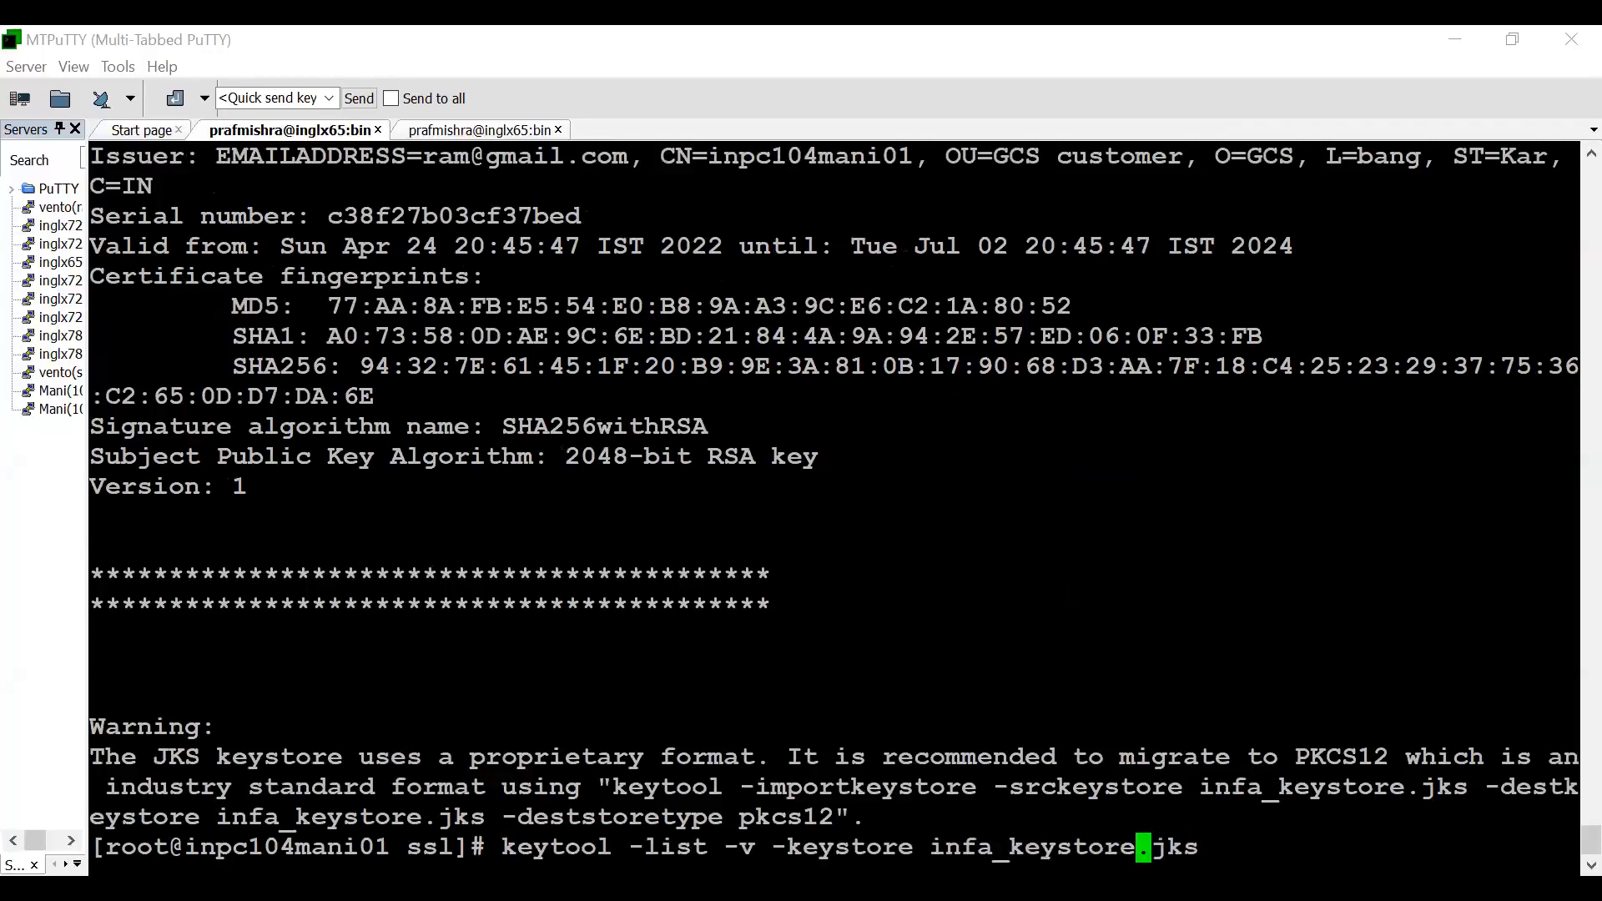
pyautogui.press('BackSpace')
pyautogui.press('BackSpace')
pyautogui.press('BackSpace')
pyautogui.press('BackSpace')
pyautogui.press('BackSpace')
pyautogui.press('BackSpace')
pyautogui.write('trust')
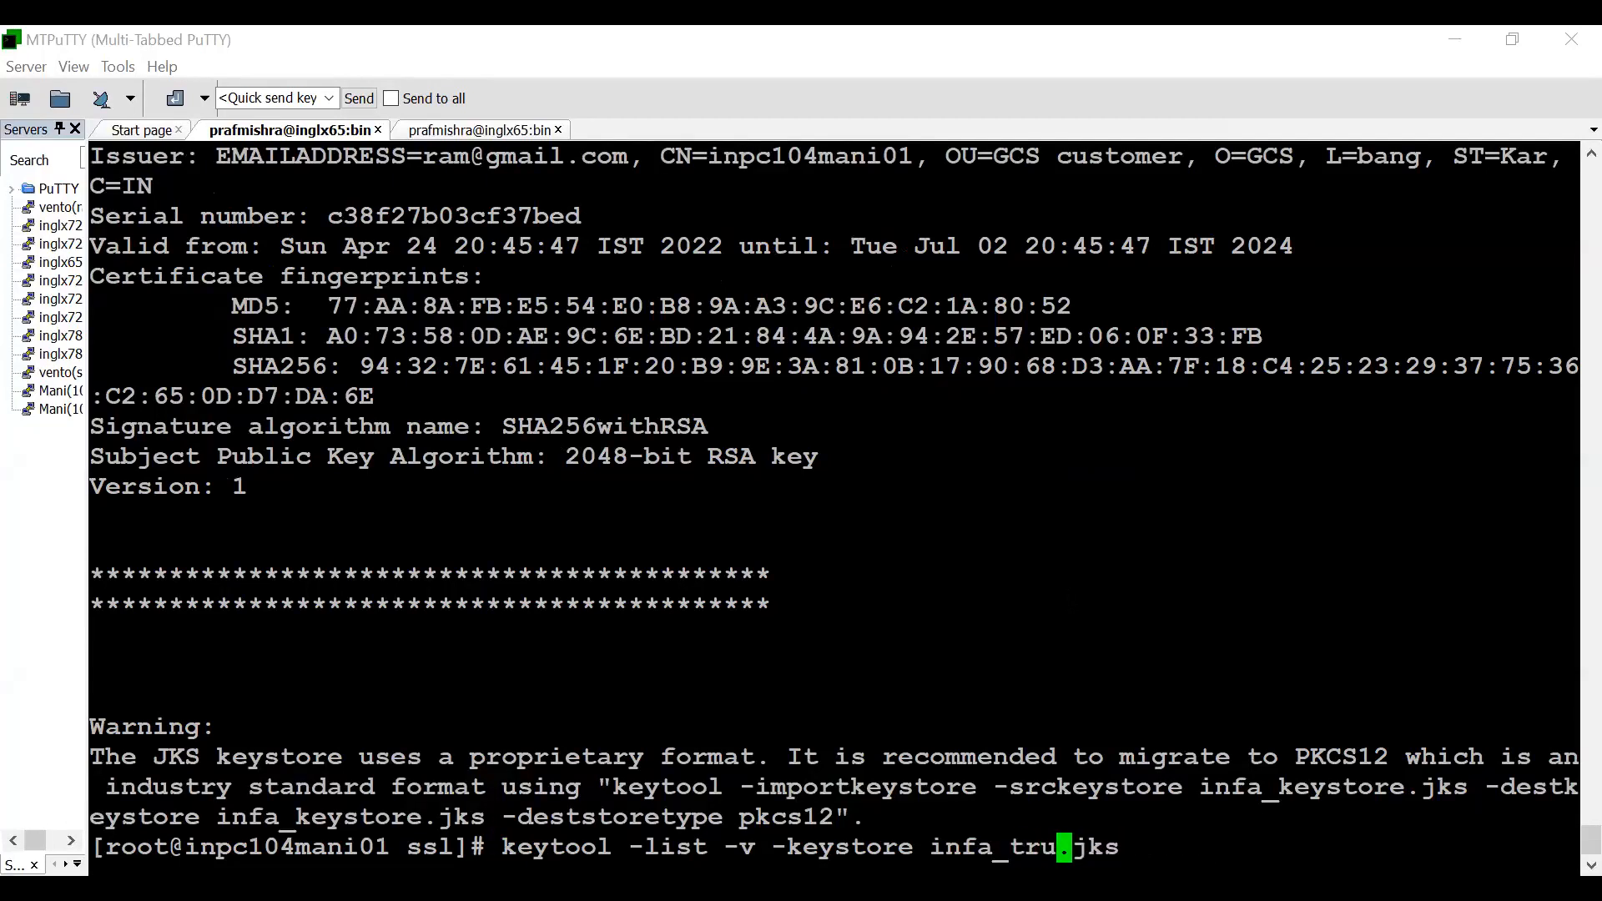
pyautogui.write('store')
pyautogui.press('Return')
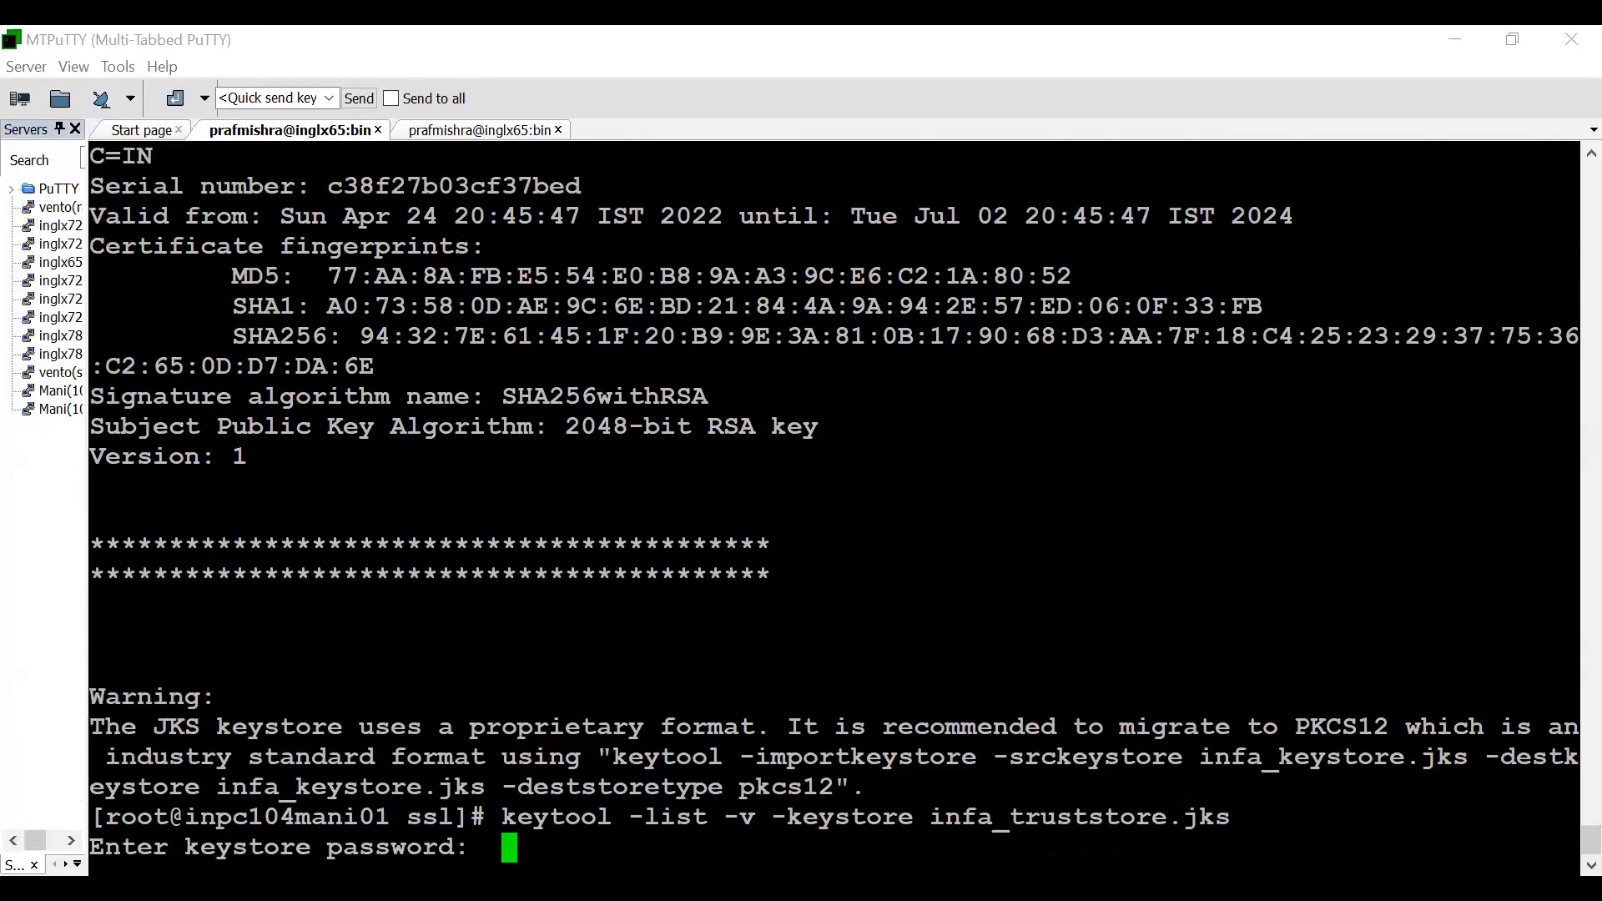
# - Enter the truststore's keystore password and highlight the Owner and Issuer details of the ram1 entry
pyautogui.press('Return')
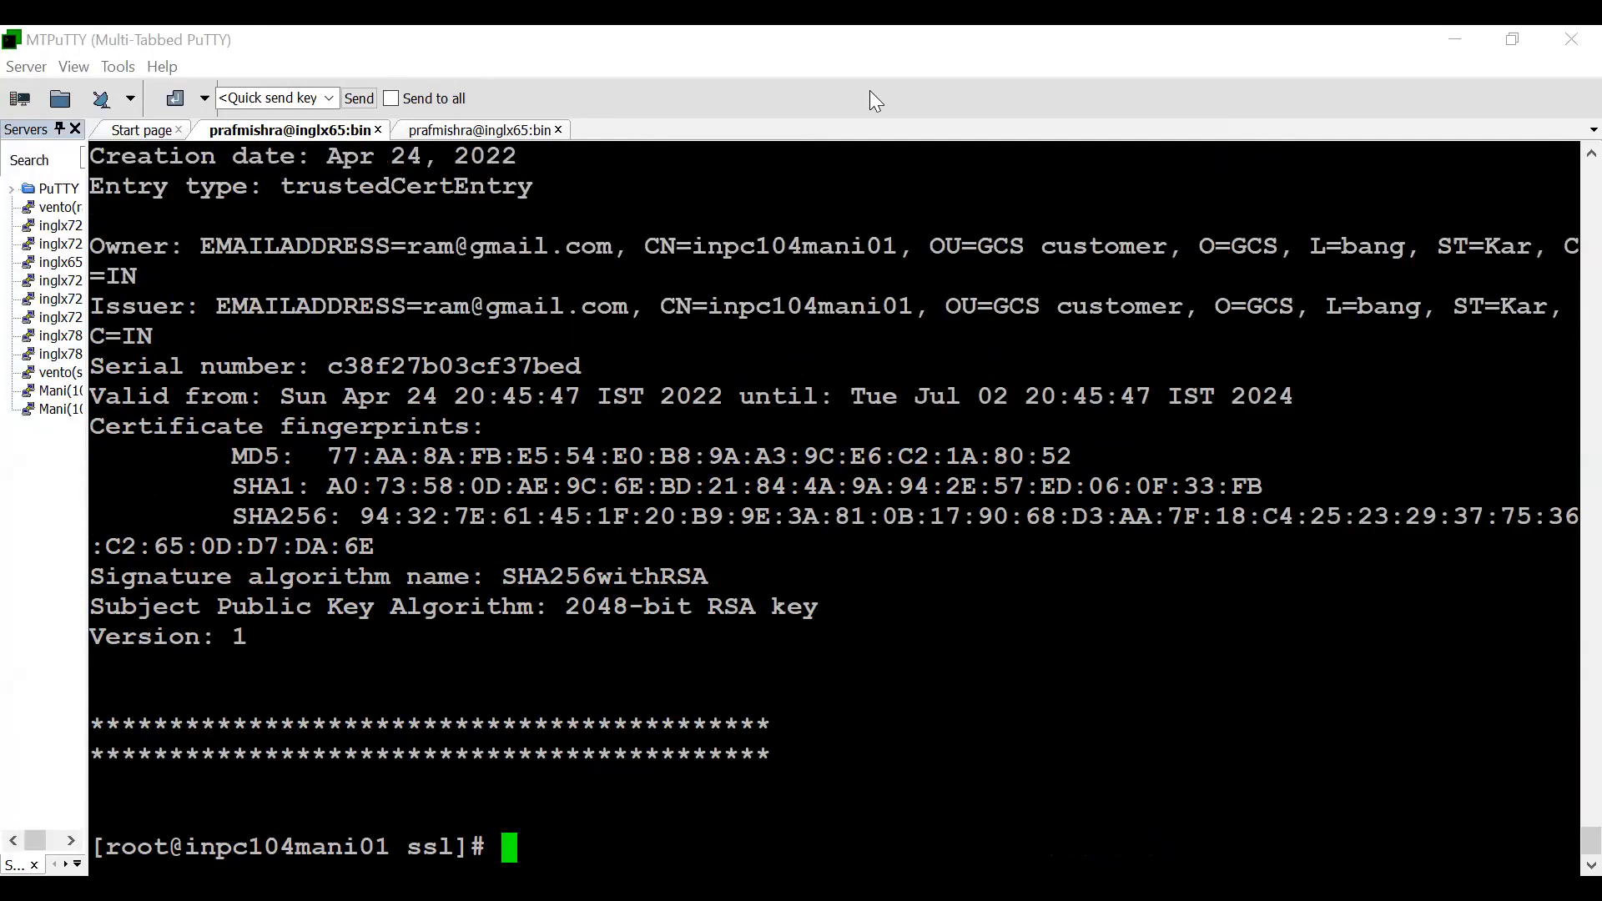
pyautogui.hotkey('shift', 'pageup')
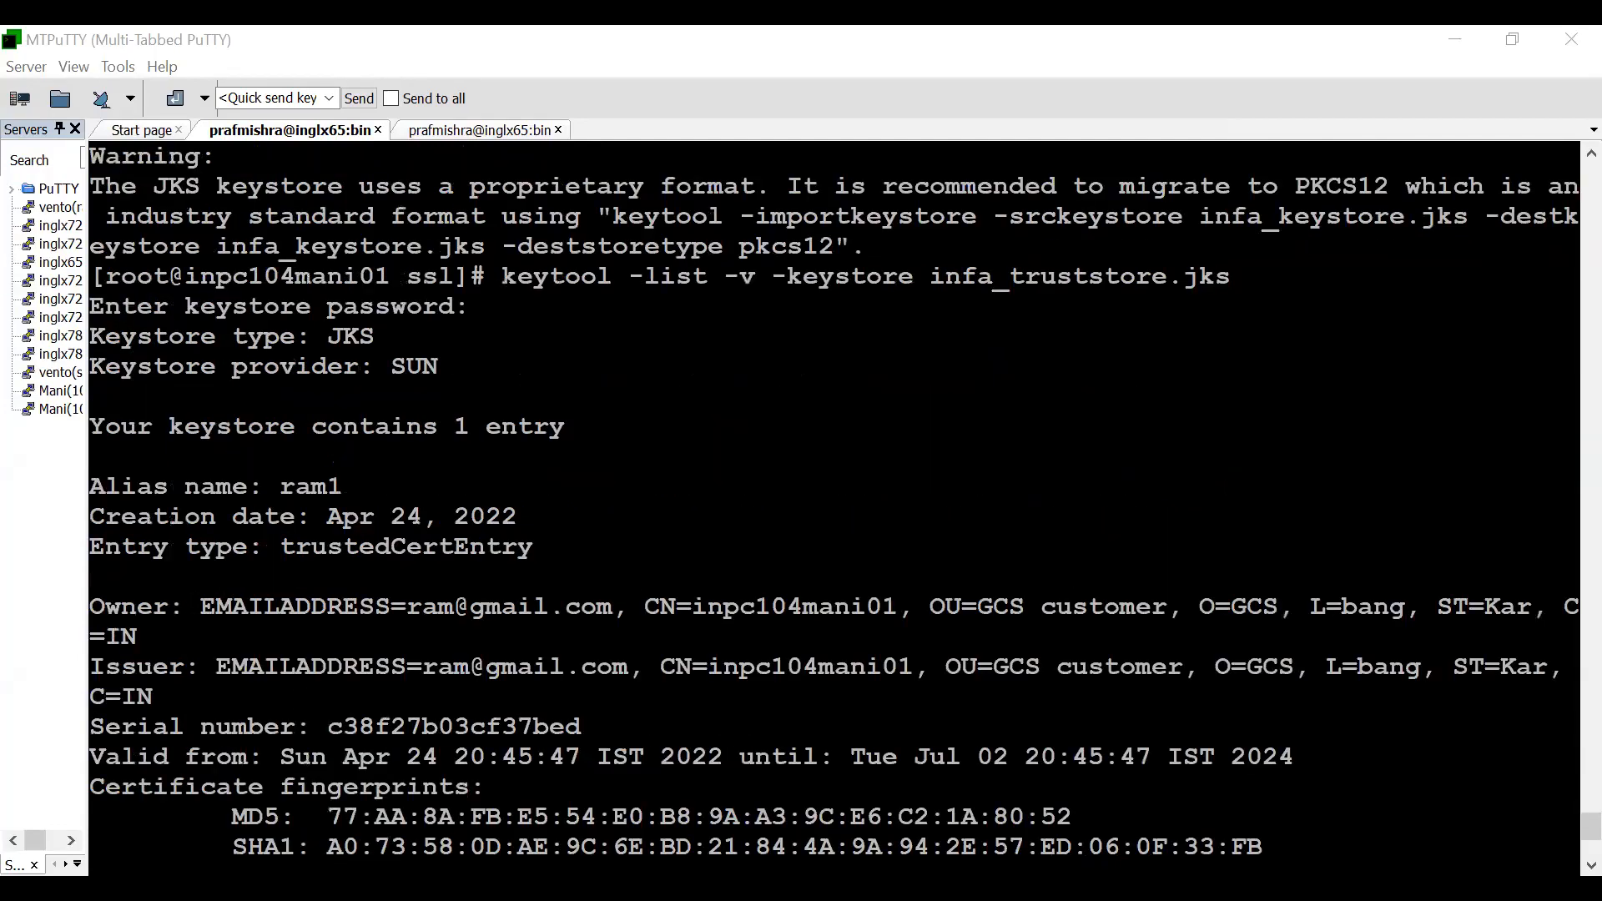
pyautogui.moveTo(185, 606); pyautogui.dragTo(455, 697)
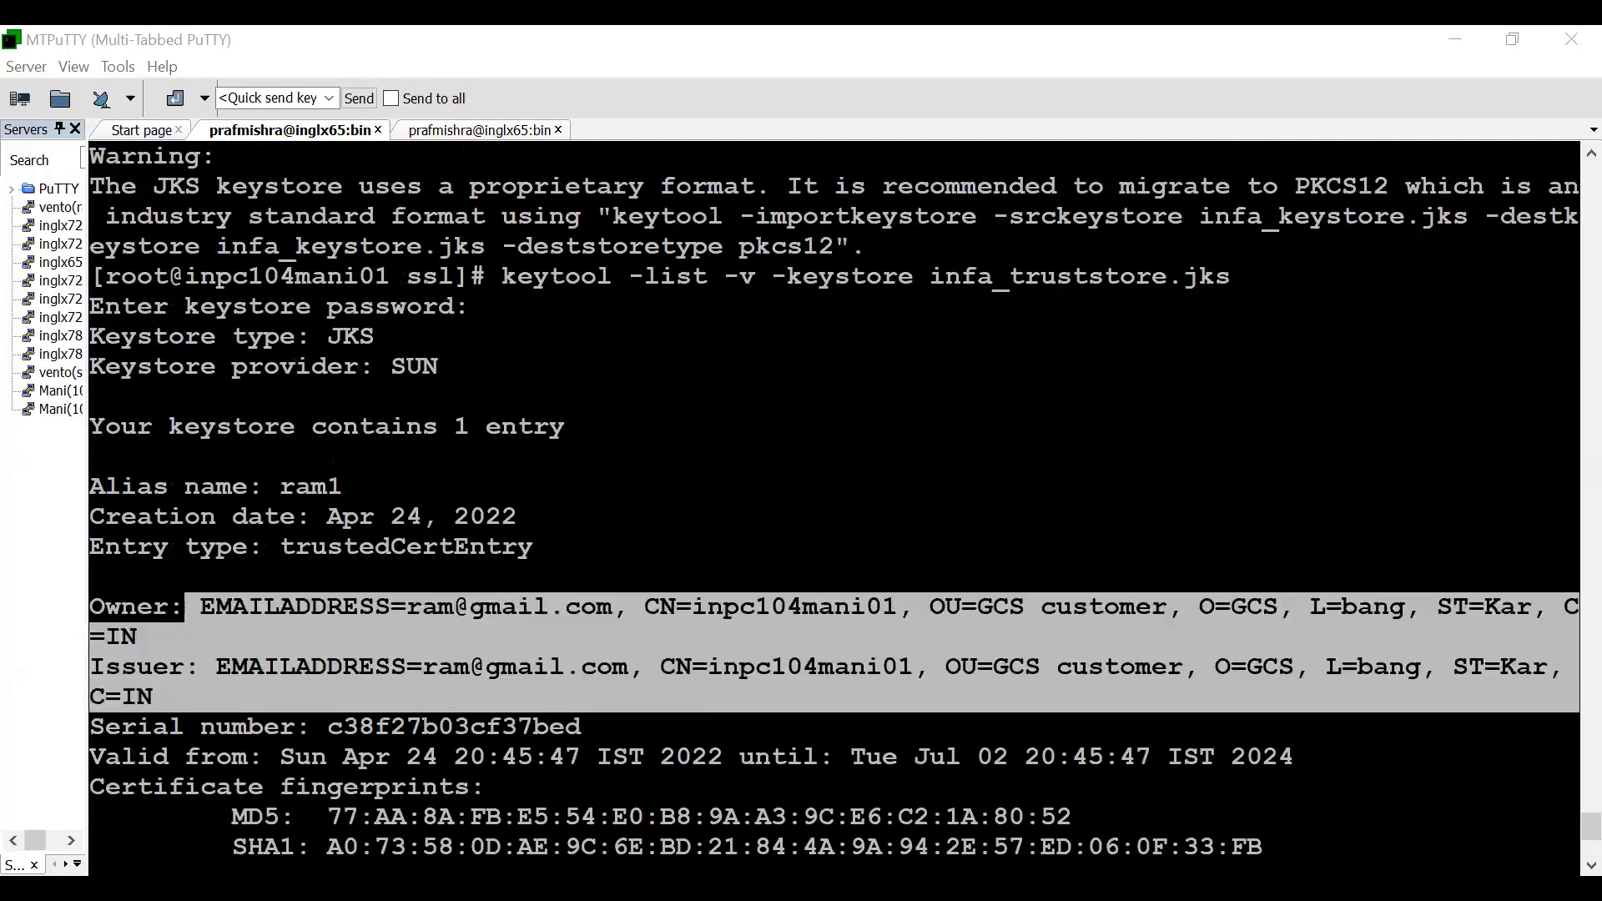
# - Switch to Informatica Administrator, turn on Enable Secure Communication in Domain_104's general properties and save the changes
pyautogui.hotkey('alt', 'Tab')
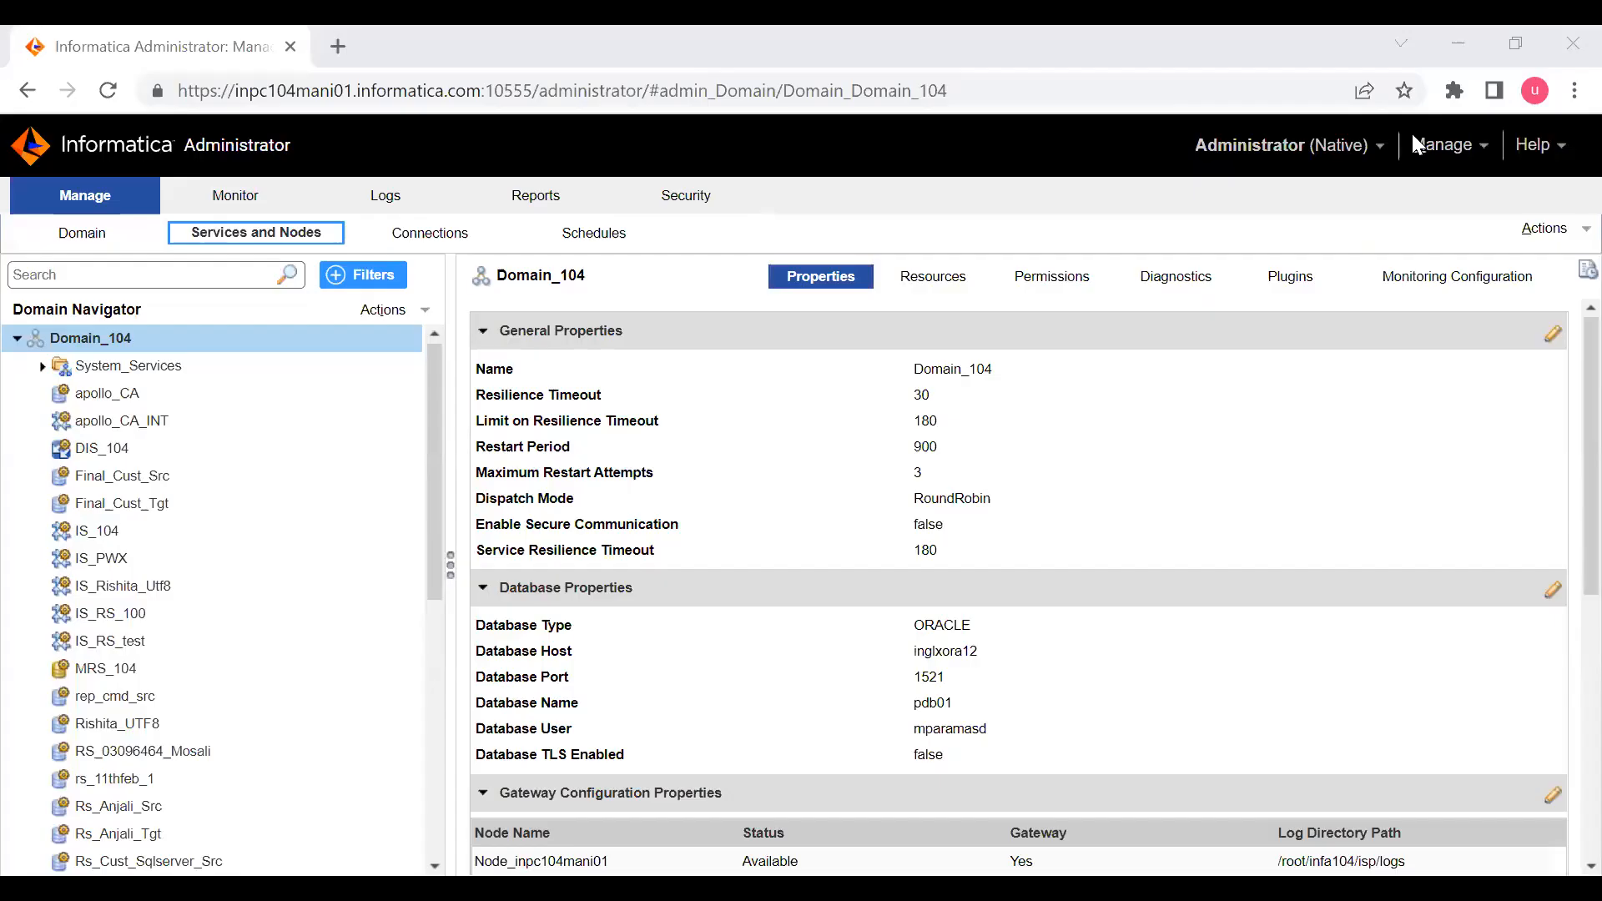
pyautogui.moveTo(606, 459)
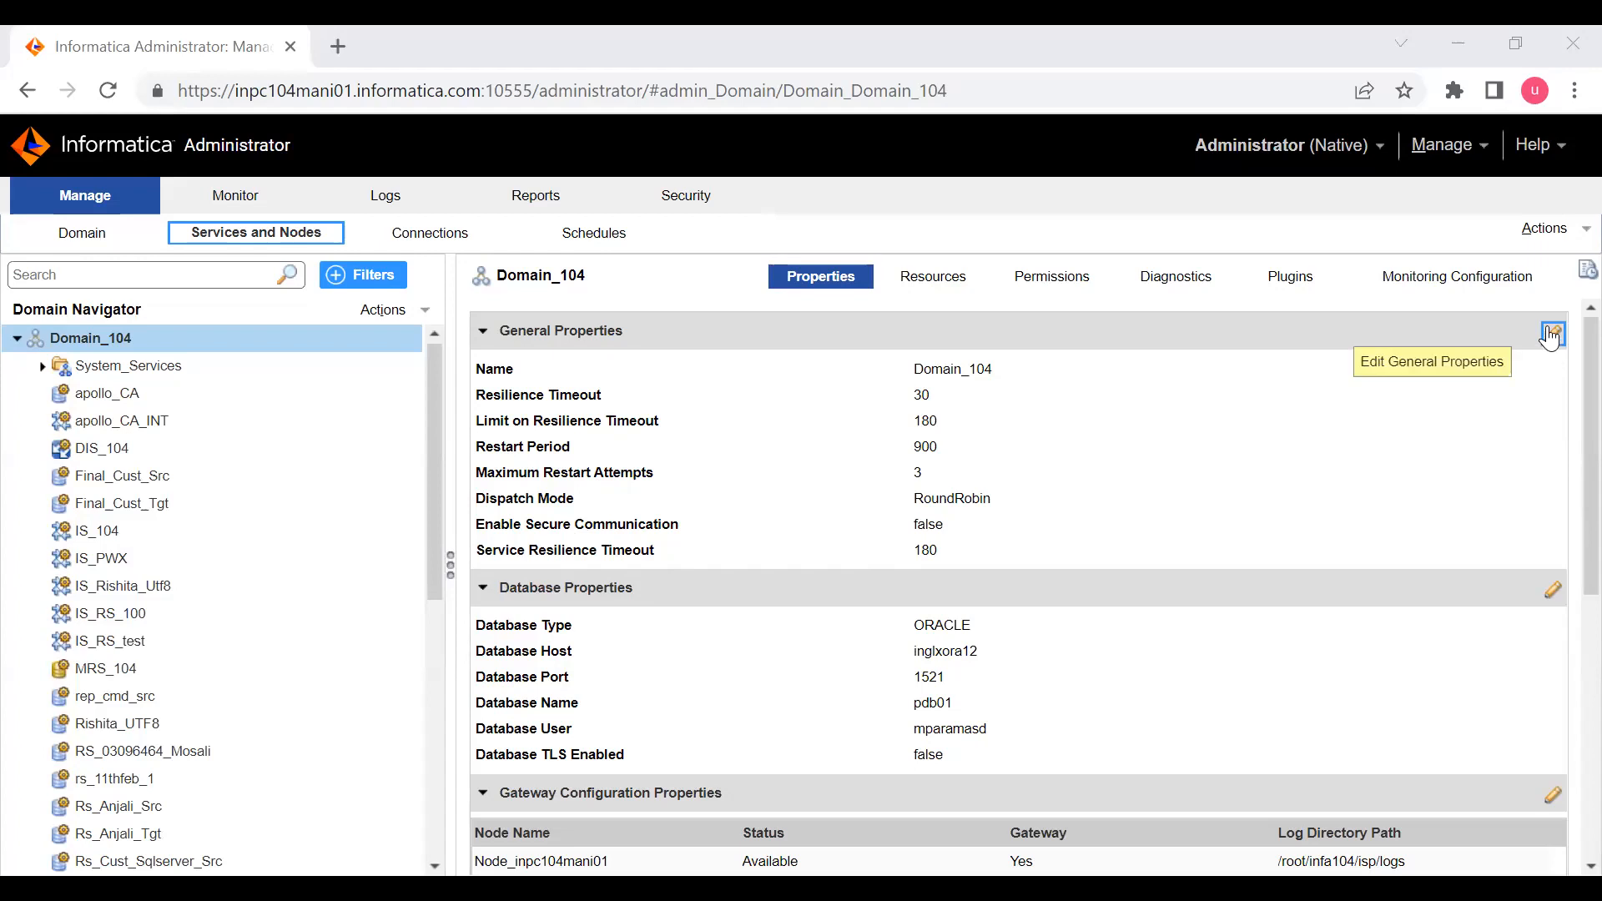
pyautogui.click(1552, 335)
pyautogui.click(465, 616)
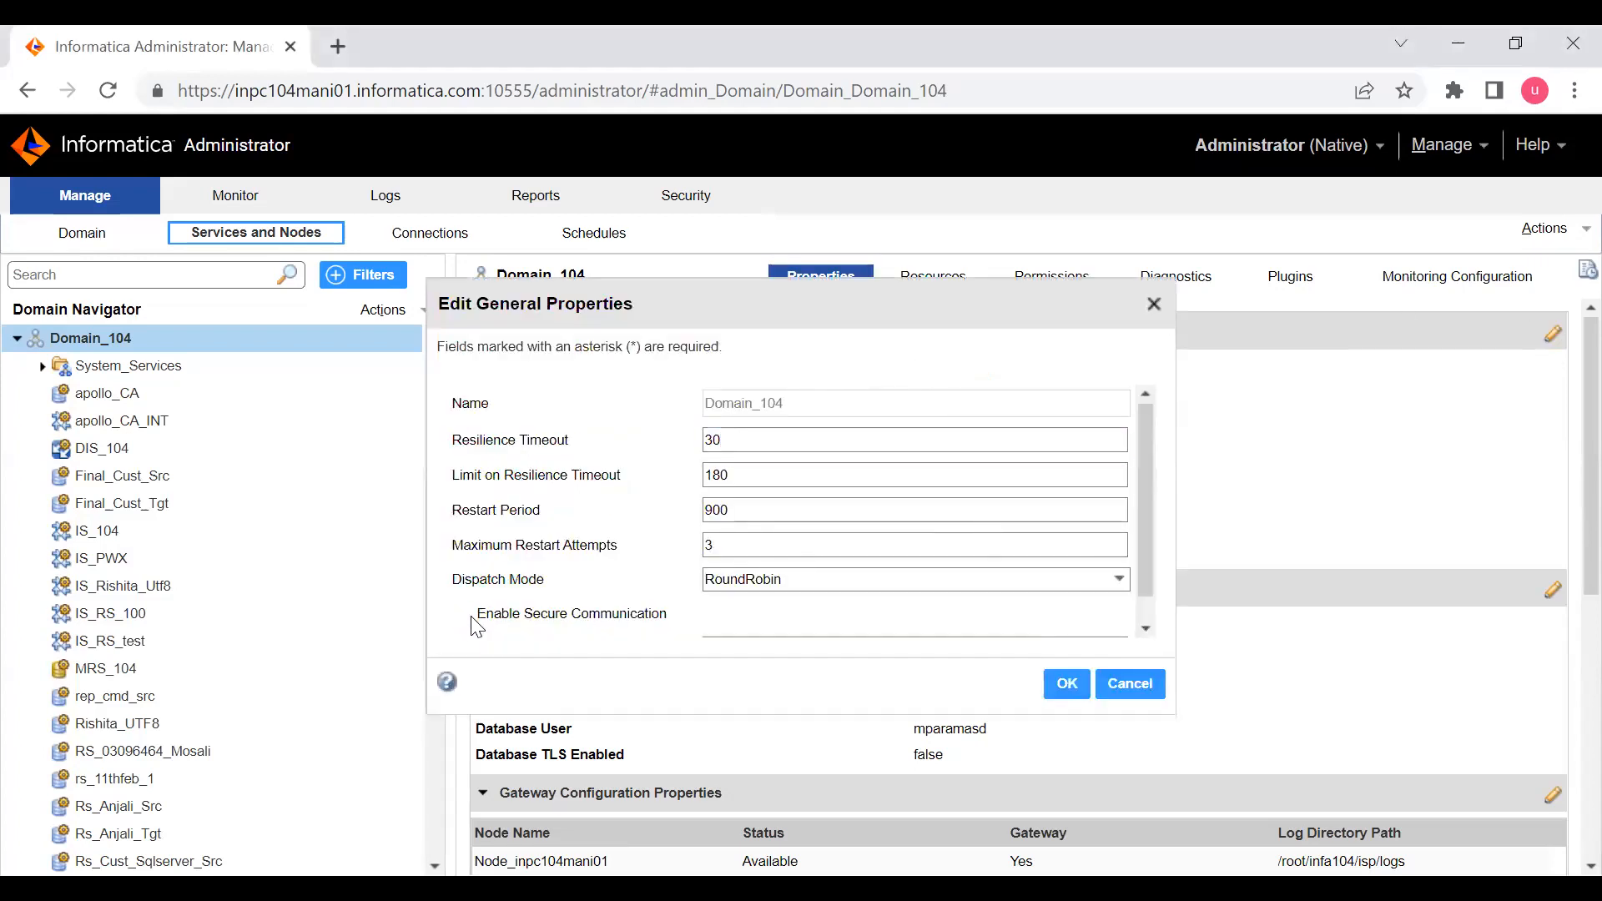
pyautogui.click(1066, 684)
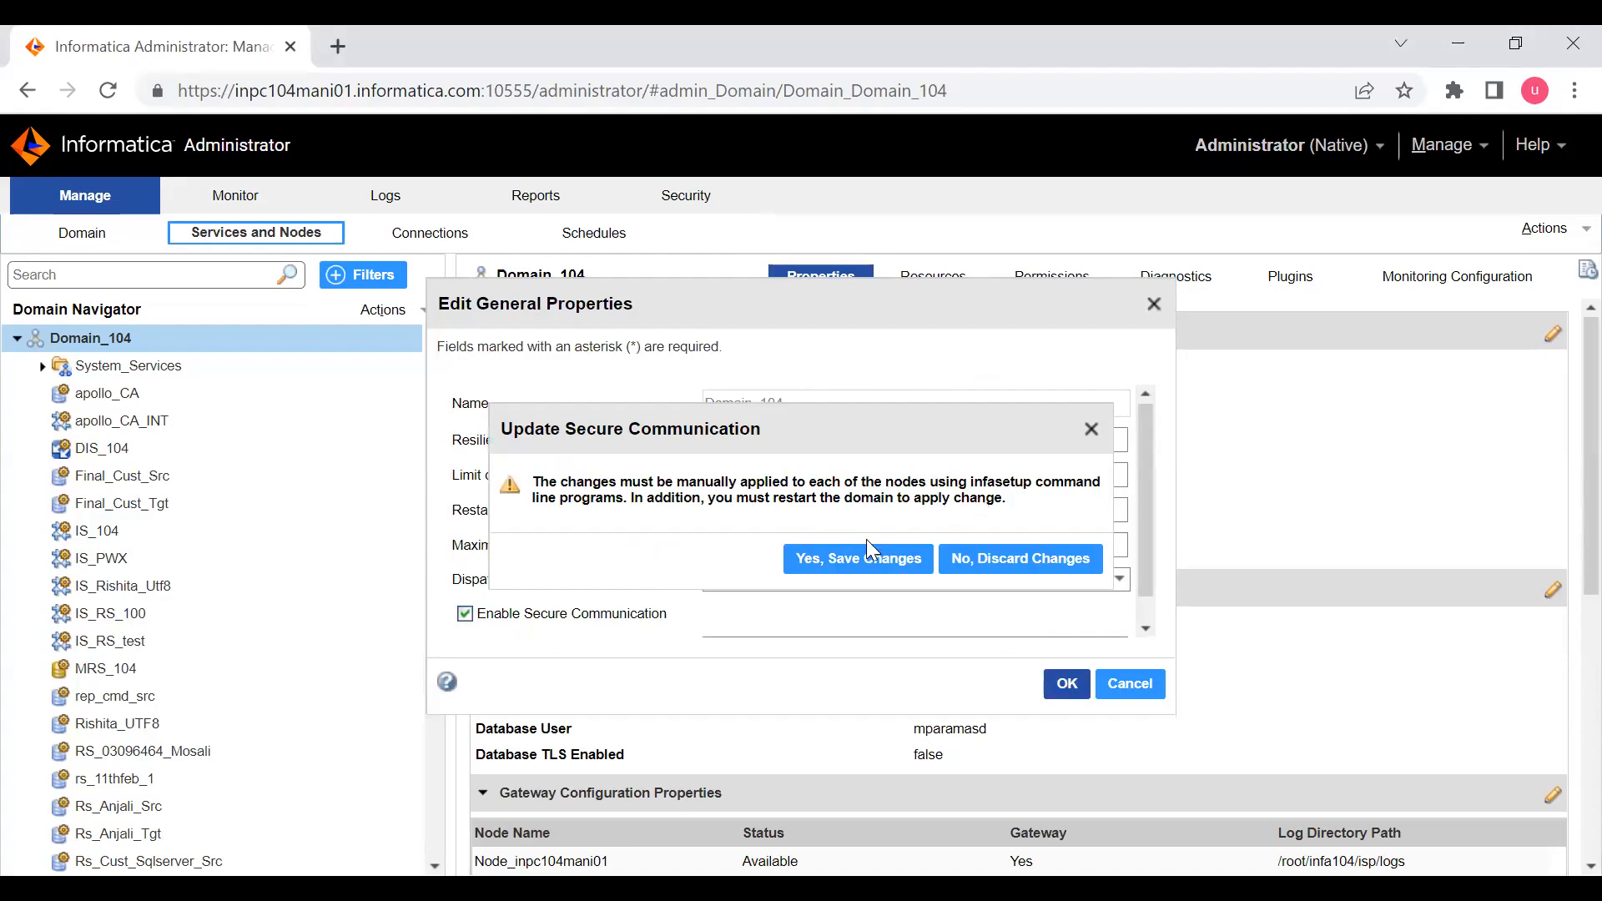
pyautogui.click(857, 567)
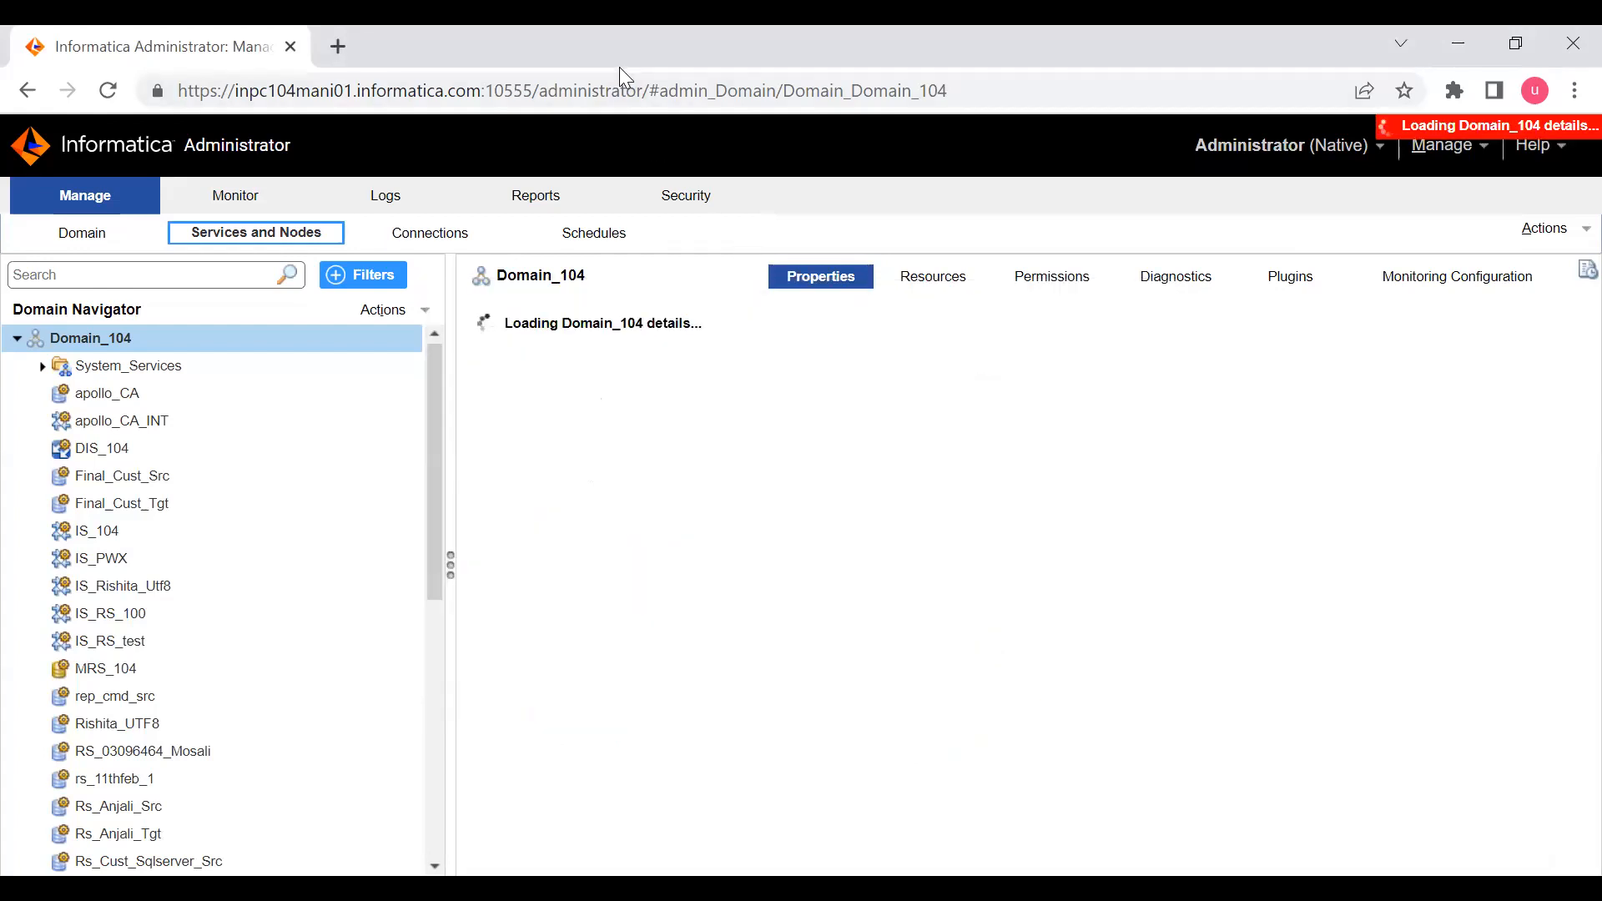
# - Switch to MTPuTTY and shut down the Informatica services by running ./infaservice.sh shutdown from the tomcat bin directory
pyautogui.hotkey('alt', 'Tab')
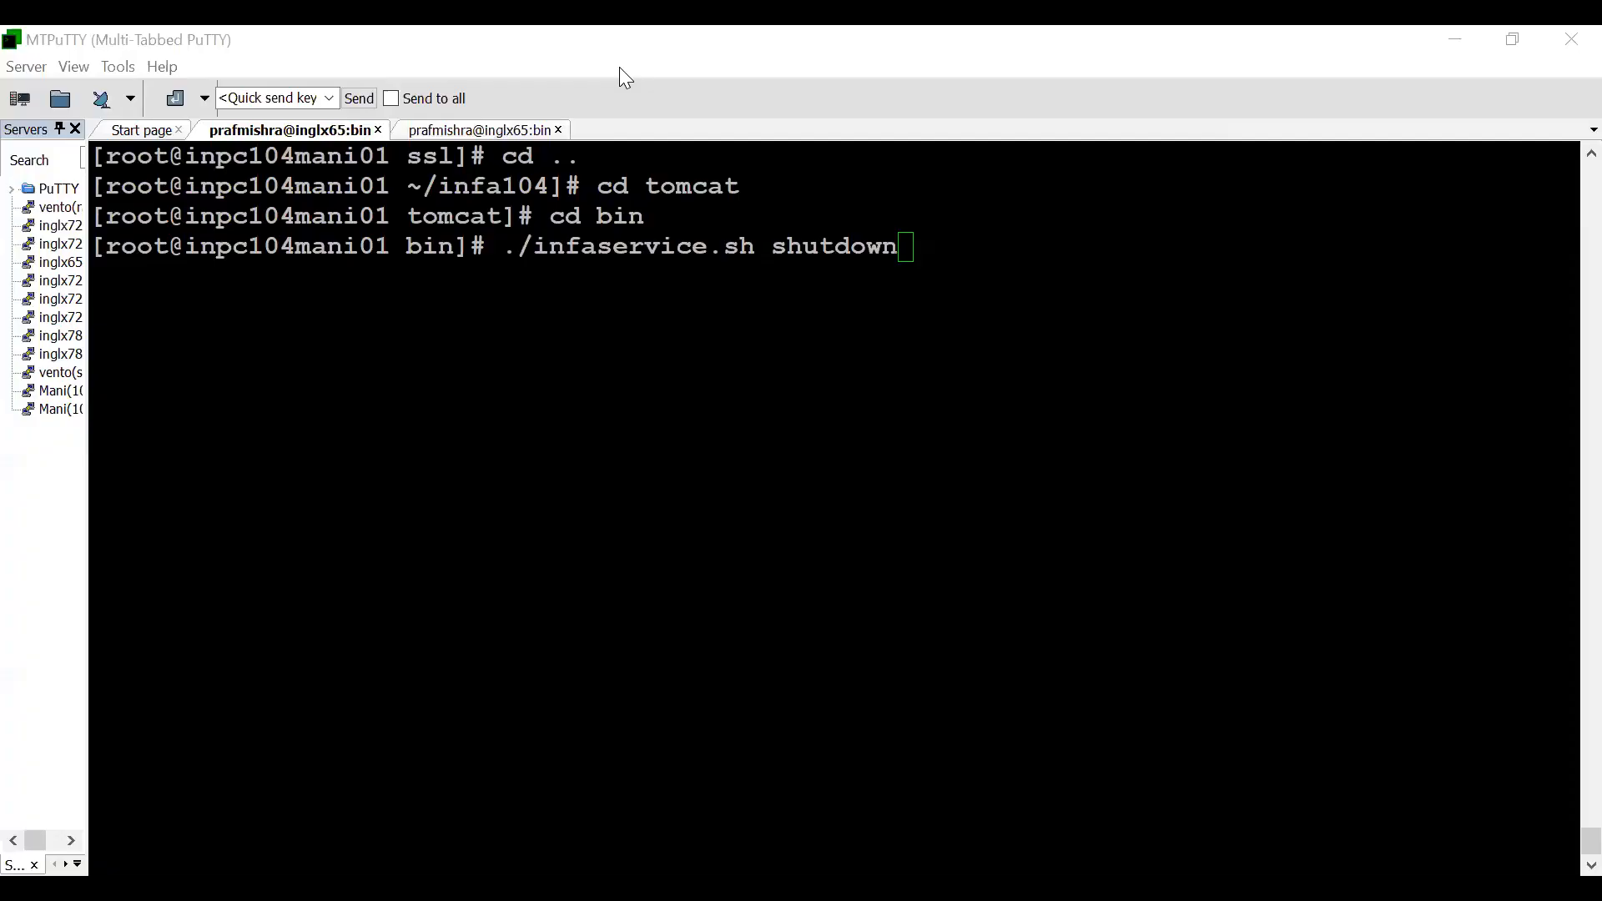
pyautogui.doubleClick(948, 219)
pyautogui.press('Return')
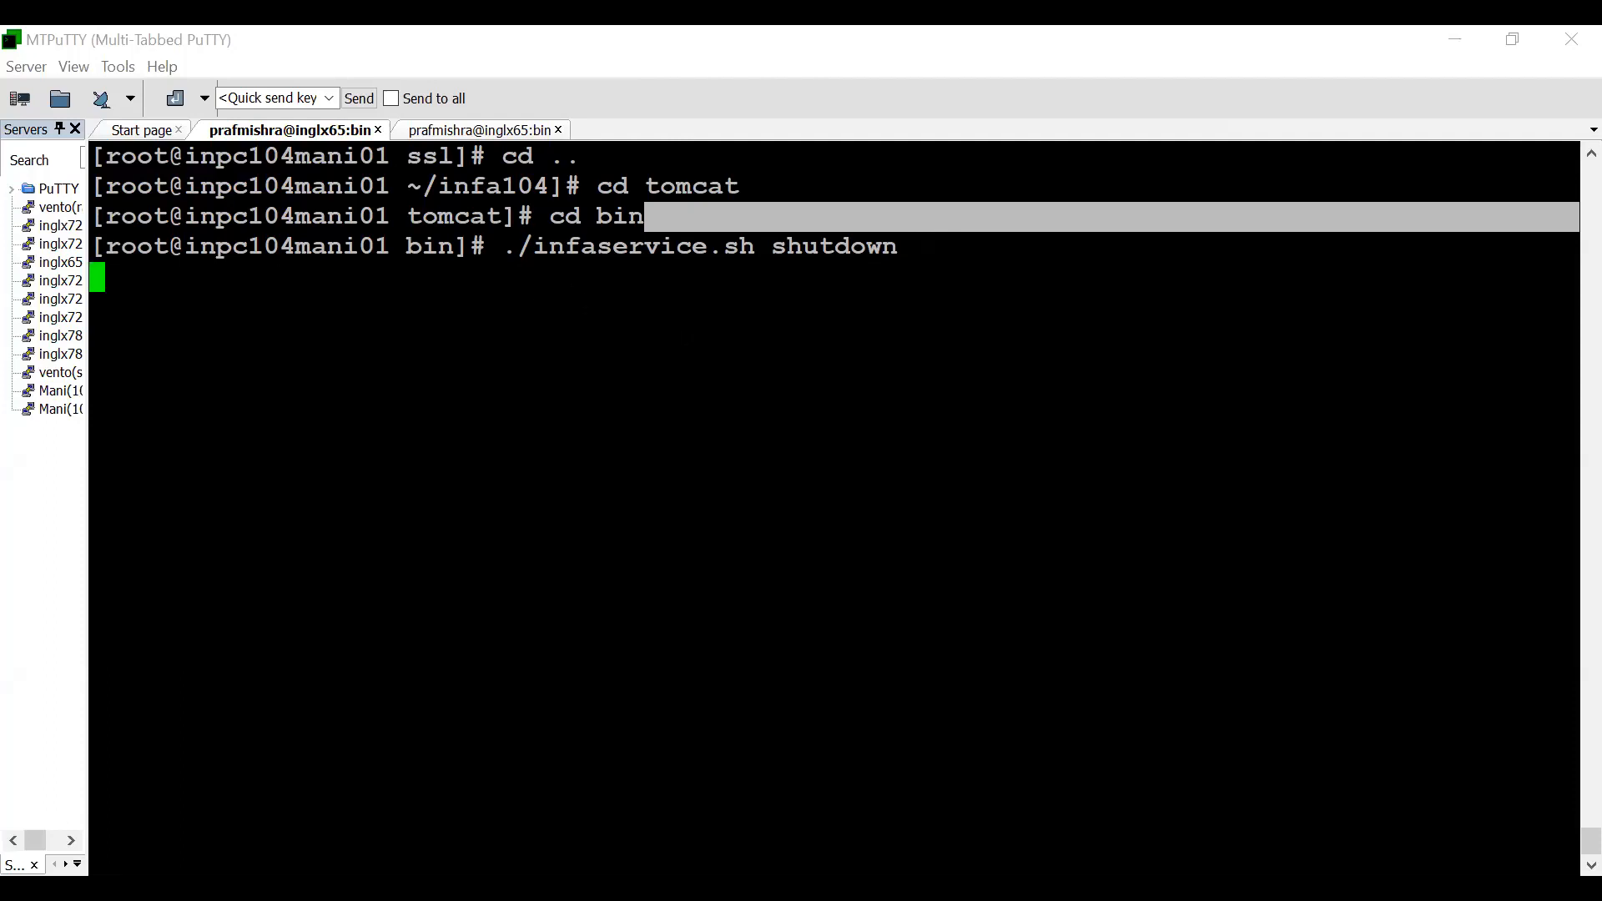
# - Go up two directories to infa104, change to isp/config and list its files with ls -ltr
pyautogui.write('cd ..')
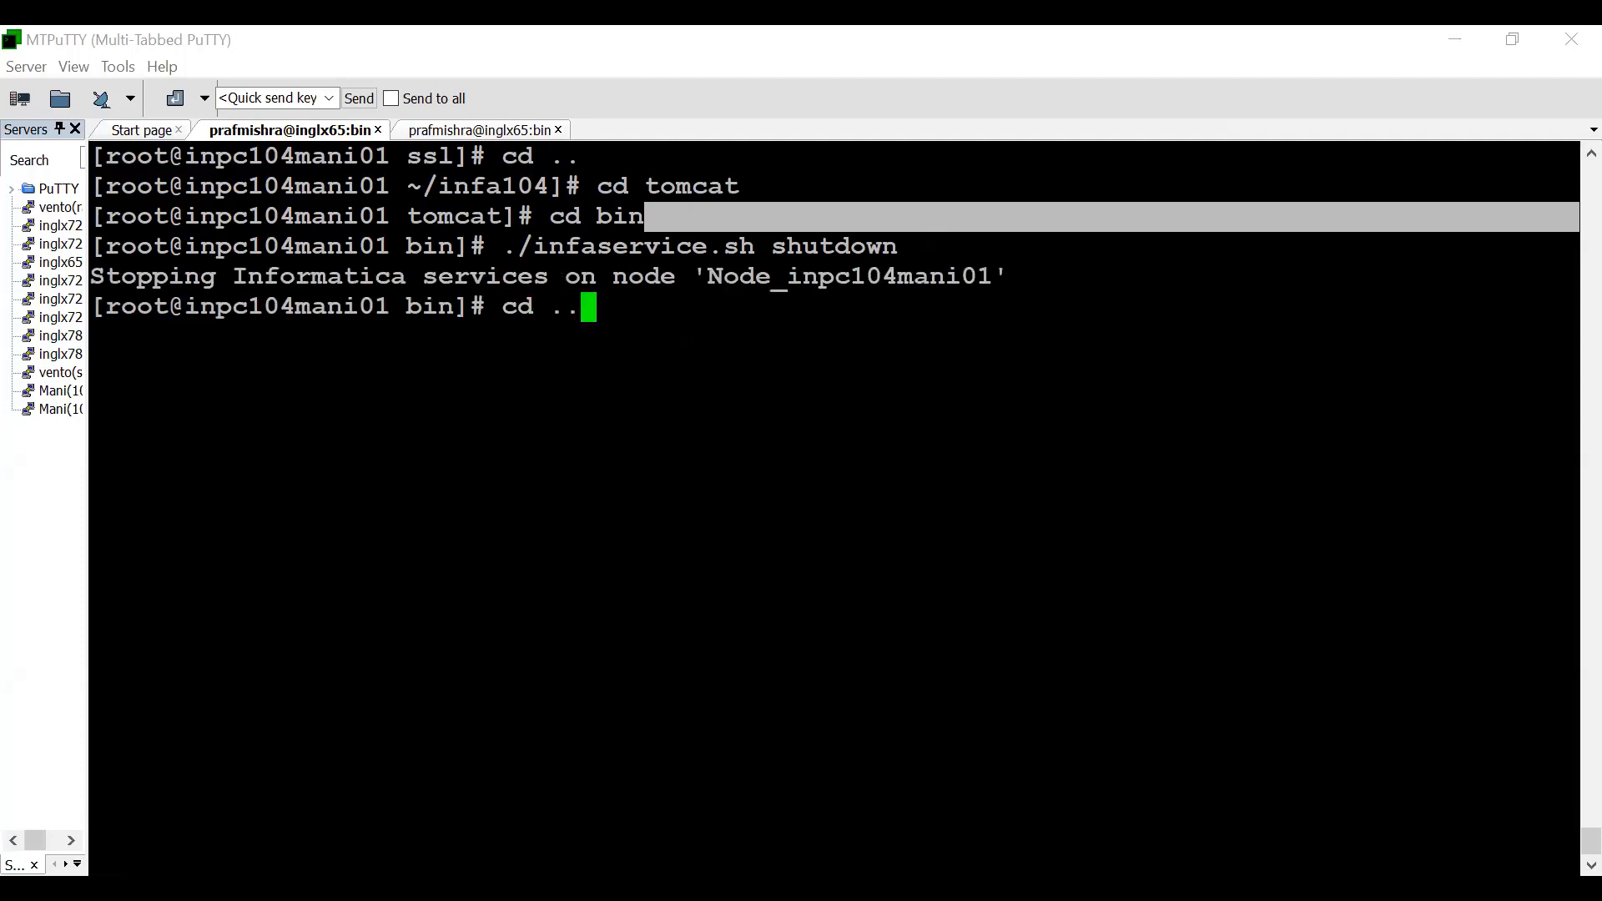
pyautogui.press('Return')
pyautogui.write('cd ..')
pyautogui.press('Return')
pyautogui.write('cd ')
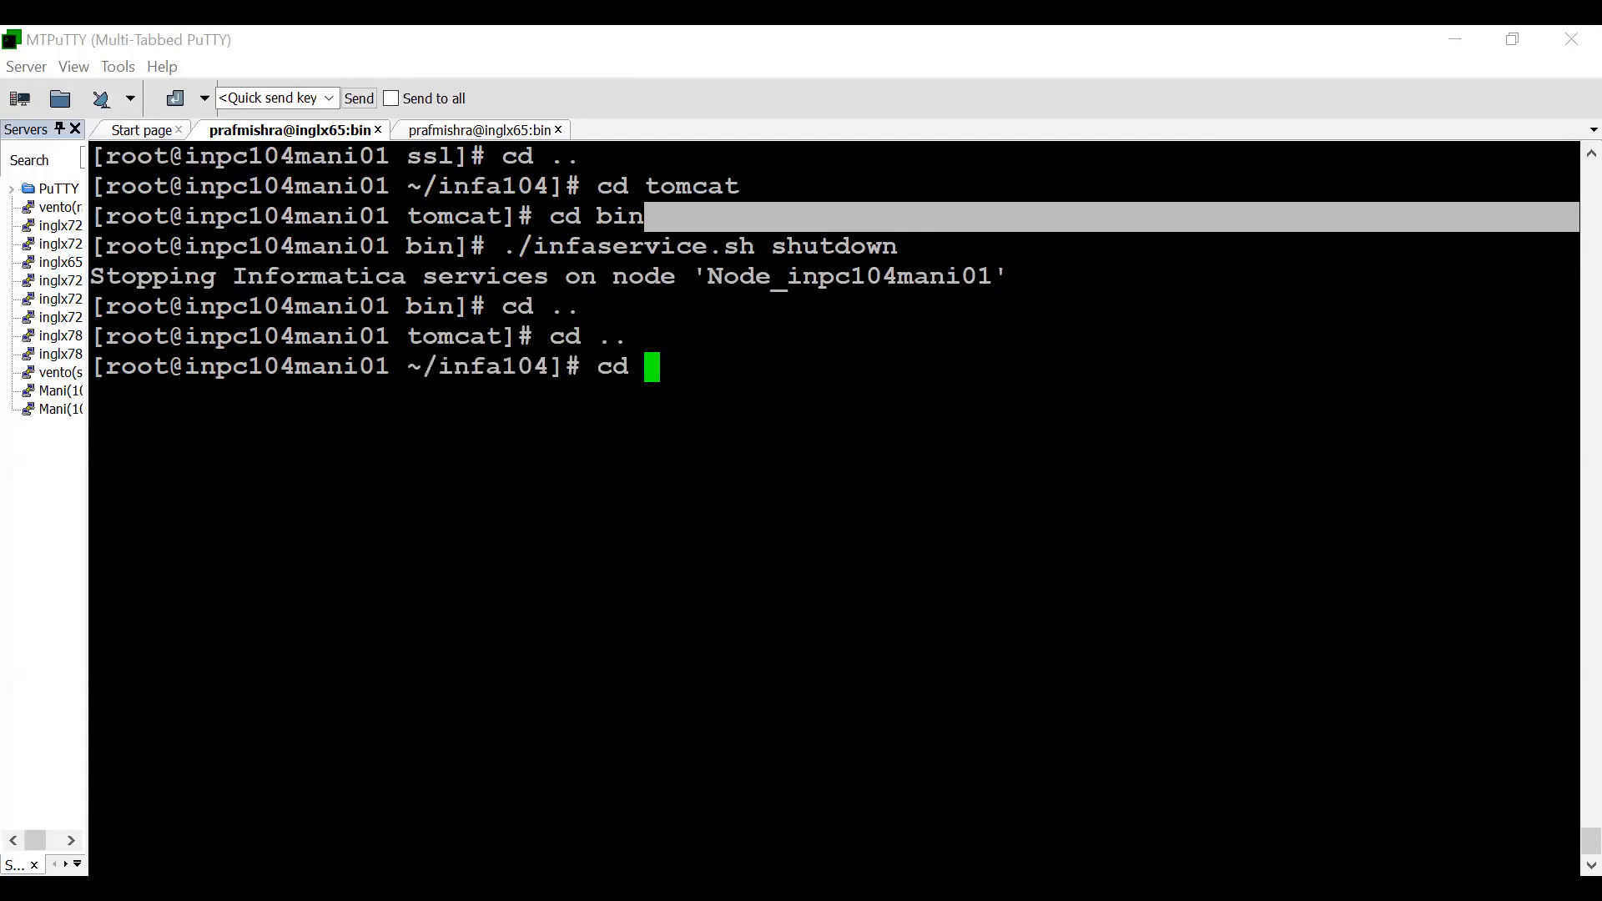
pyautogui.write('isp/oonfig')
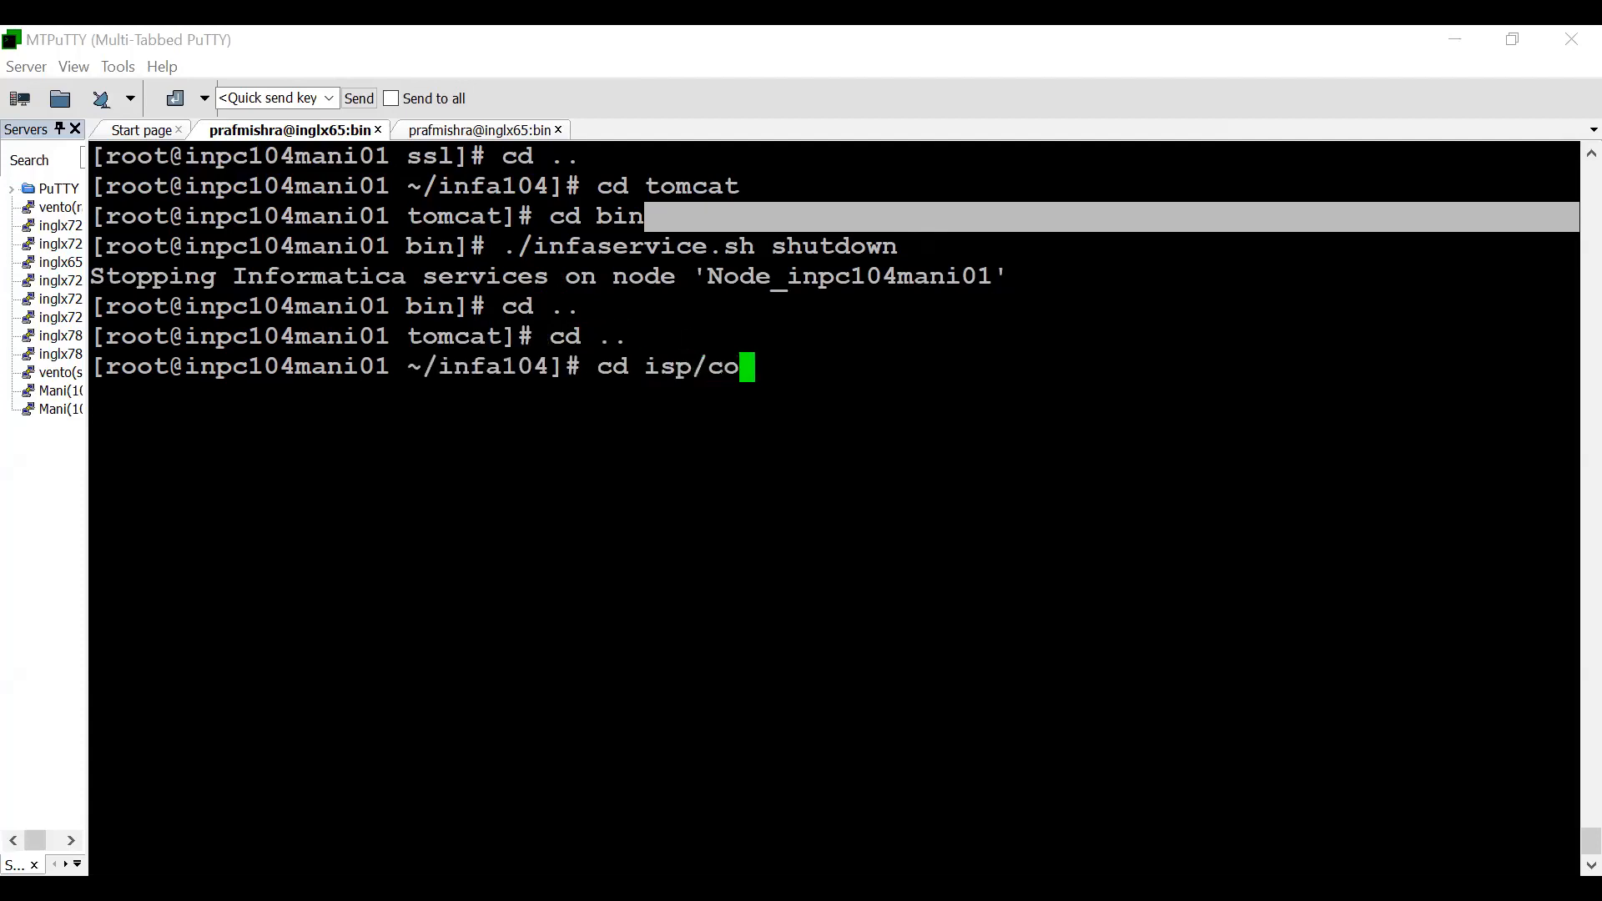
pyautogui.press('Return')
pyautogui.write('ls -ltr')
pyautogui.press('Return')
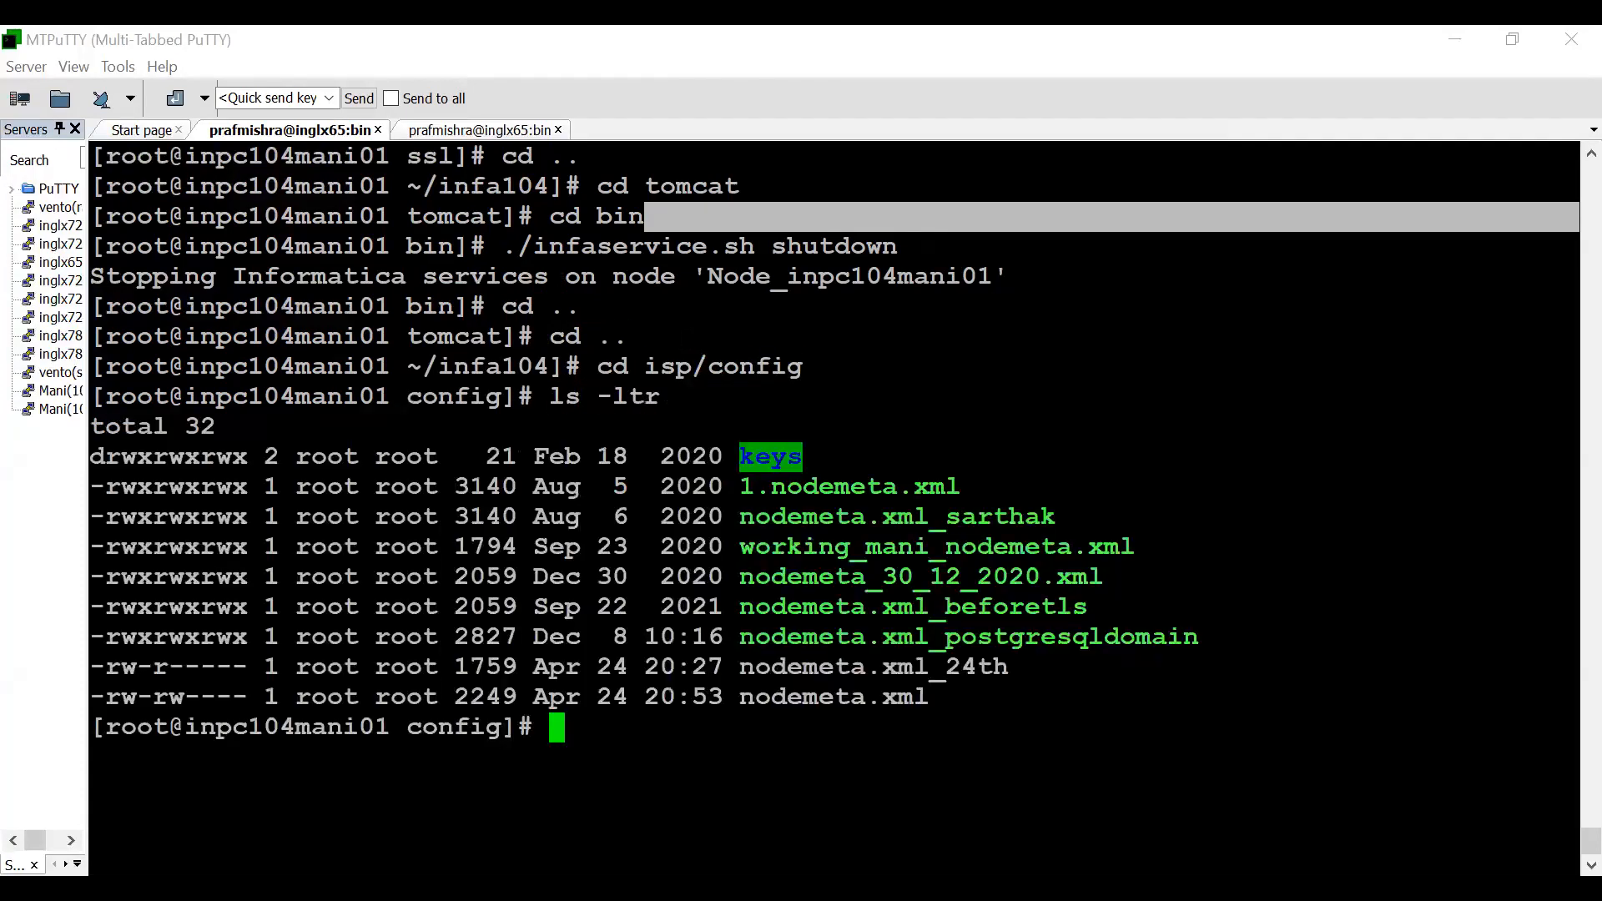
# - View nodemeta.xml in vi, highlight the keystoreFile setting in its httpsInfo entry and quit the editor
pyautogui.doubleClick(838, 698)
pyautogui.hotkey('ctrl', 'c')
pyautogui.write('vi')
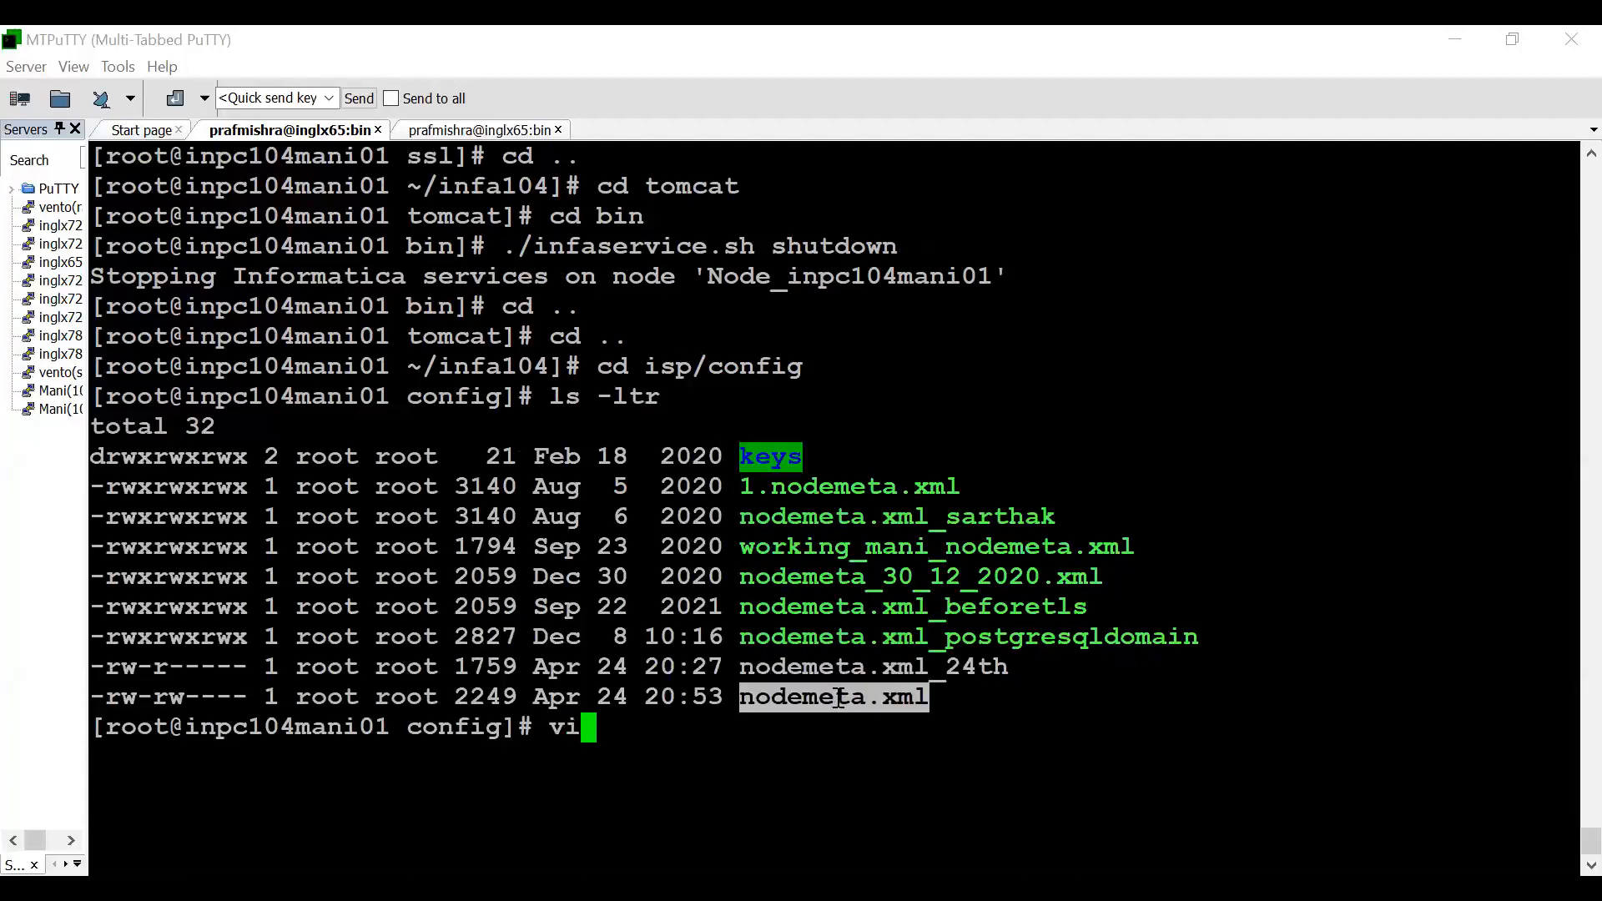
pyautogui.rightClick(837, 724)
pyautogui.press('Return')
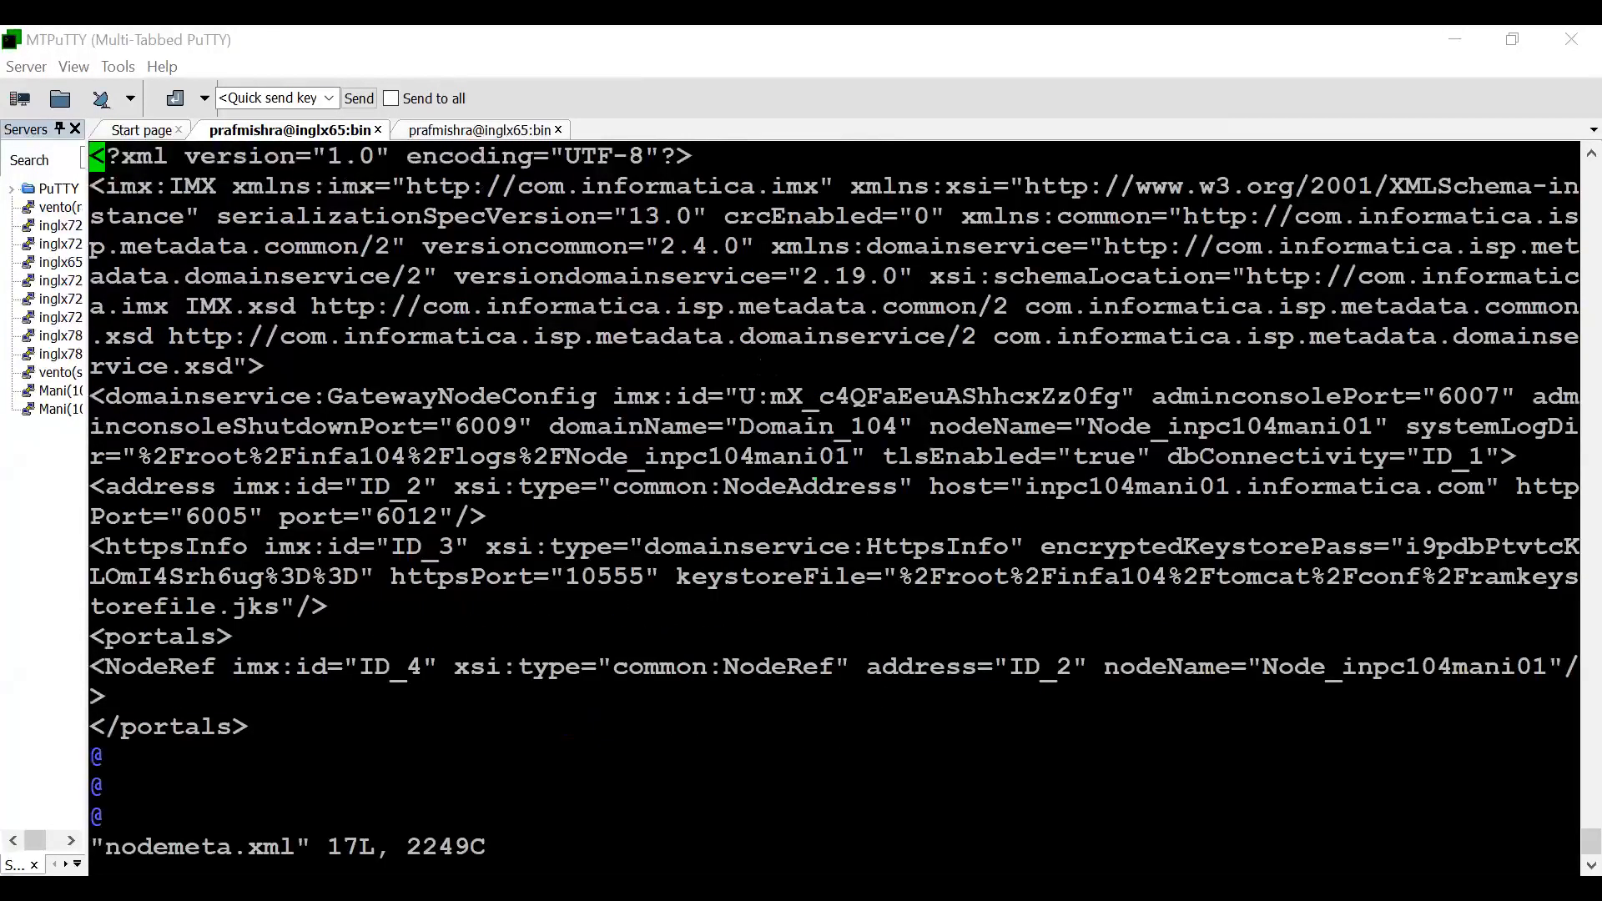
pyautogui.moveTo(667, 577); pyautogui.dragTo(838, 649)
pyautogui.hotkey('ctrl', 'c')
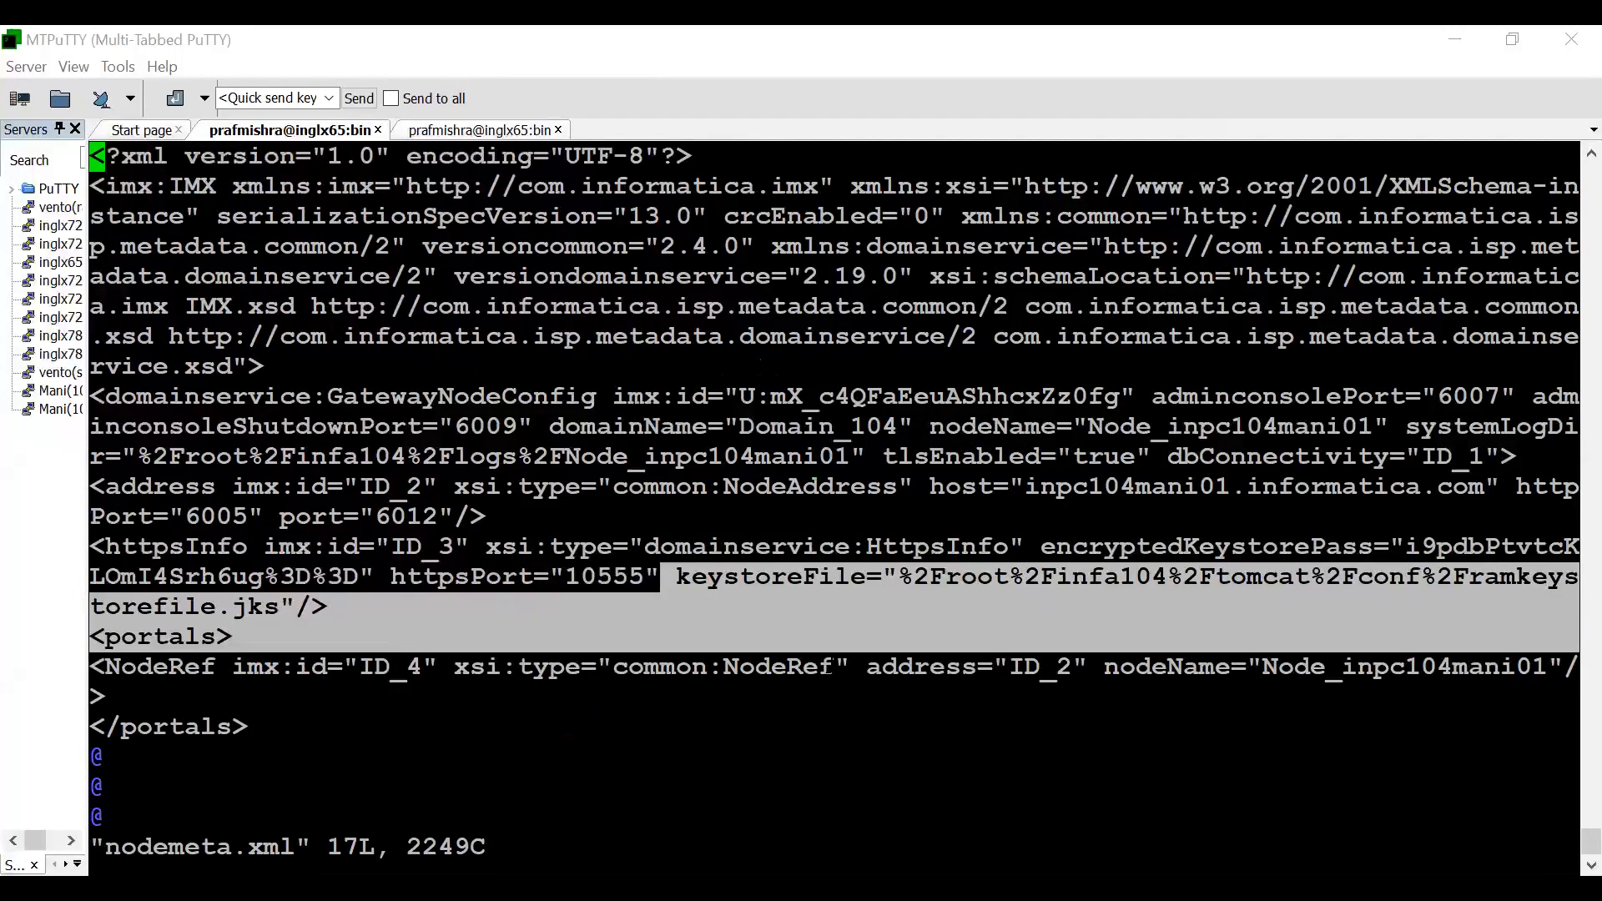
pyautogui.write(':q')
pyautogui.press('Return')
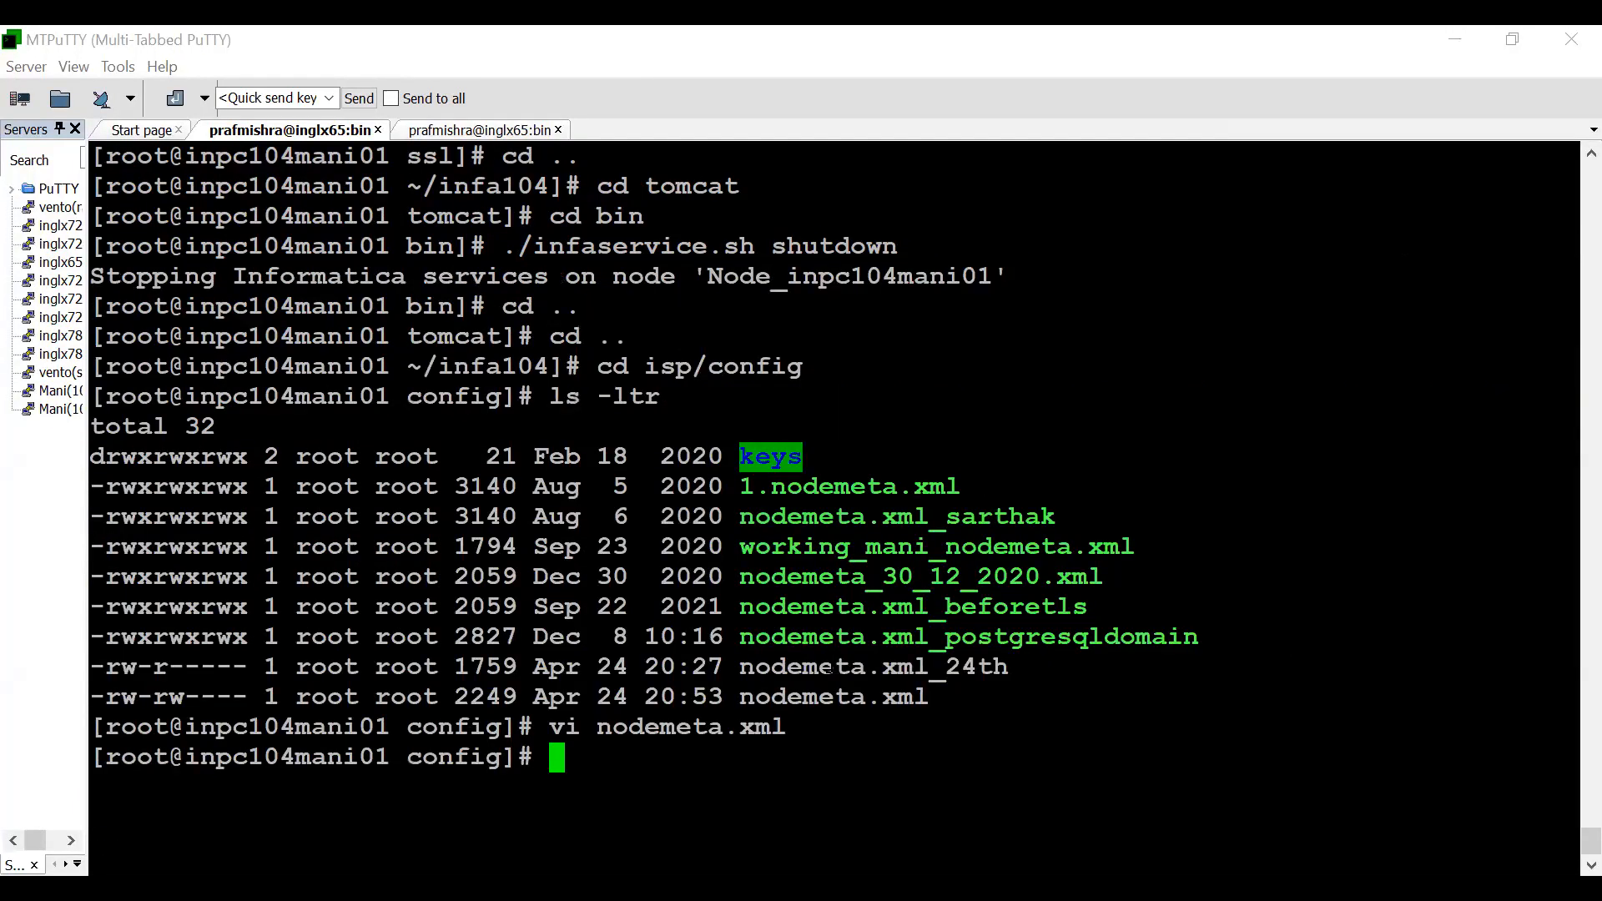
pyautogui.write('cp')
pyautogui.rightClick(830, 668)
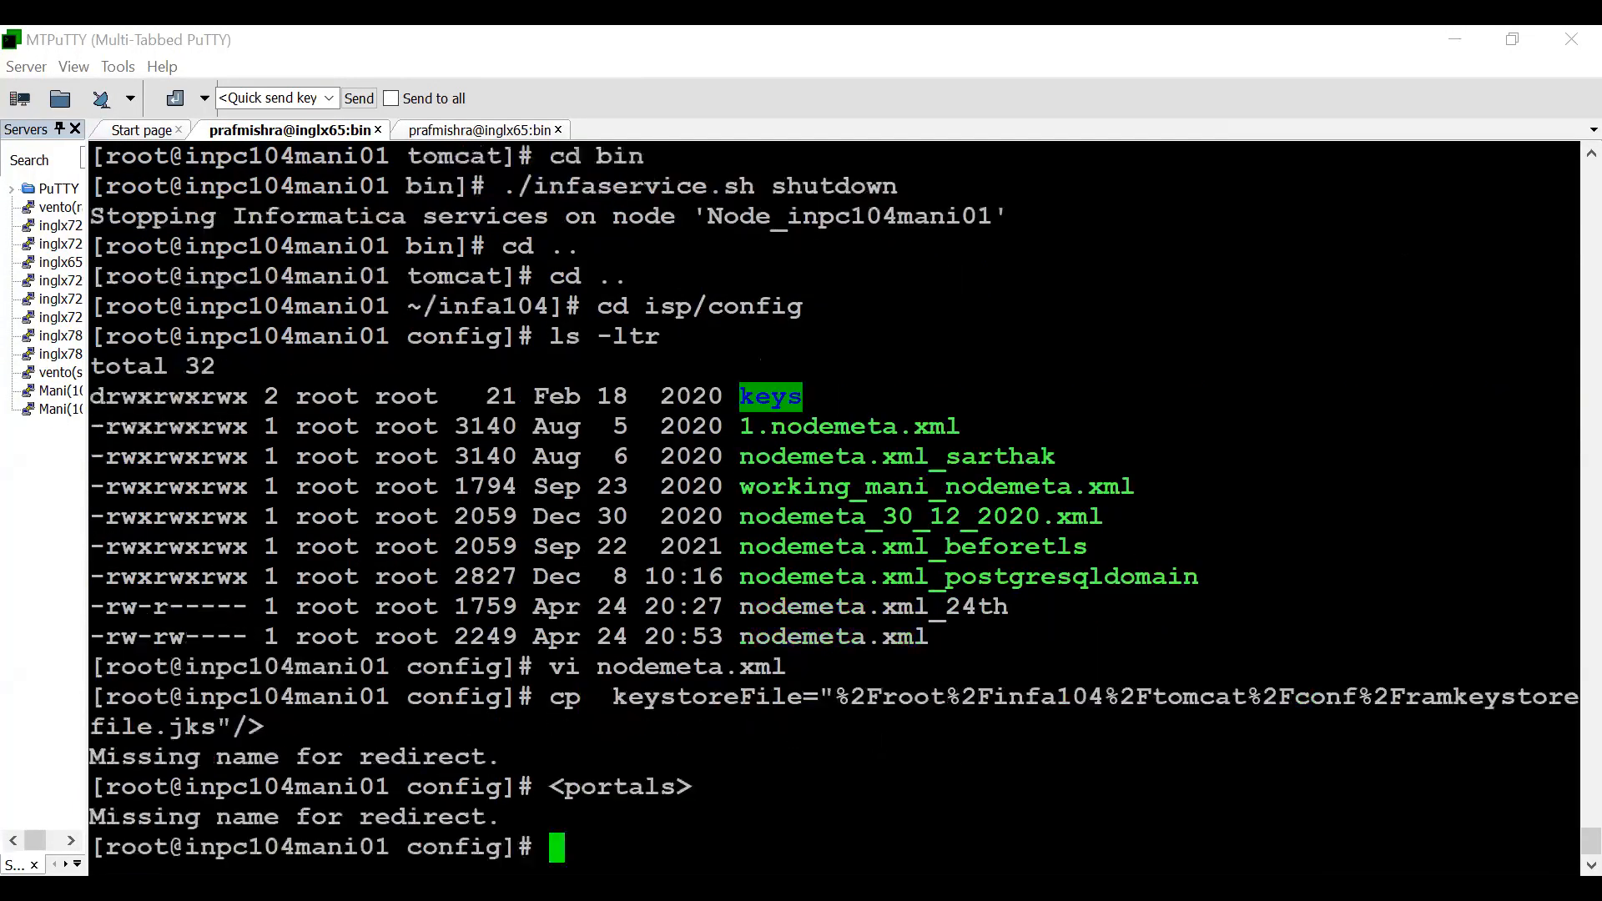
pyautogui.hotkey('ctrl', 'l')
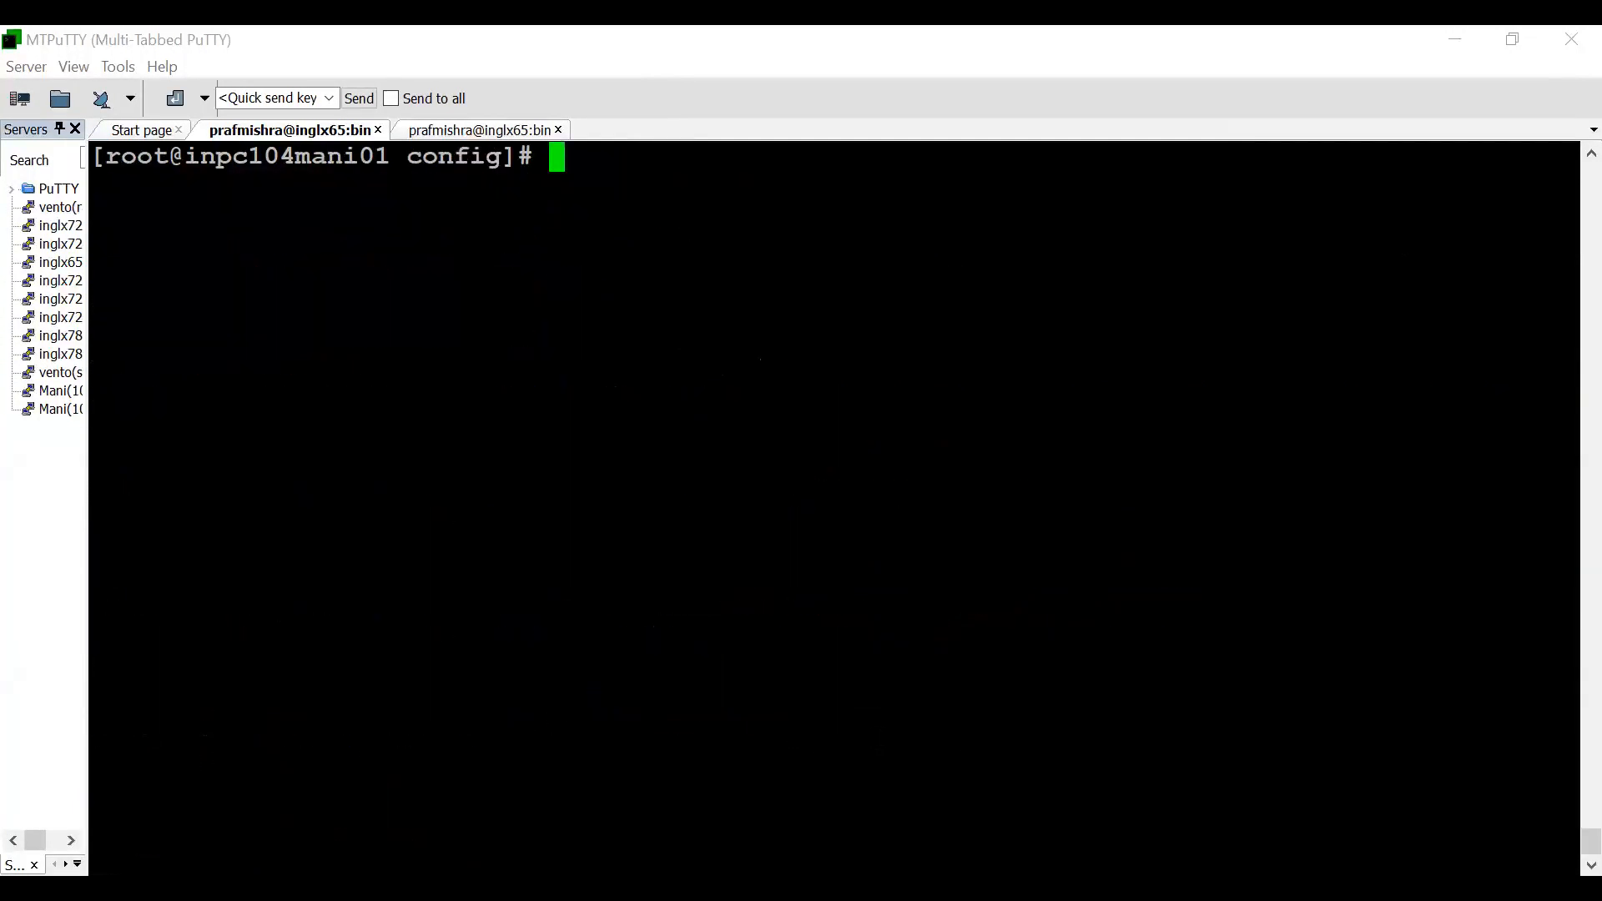
# - List the config directory with ls -ltr and copy nodemeta.xml to nodemeta.xml_https as a backup
pyautogui.write('ls -ltr')
pyautogui.press('Return')
pyautogui.write('c')
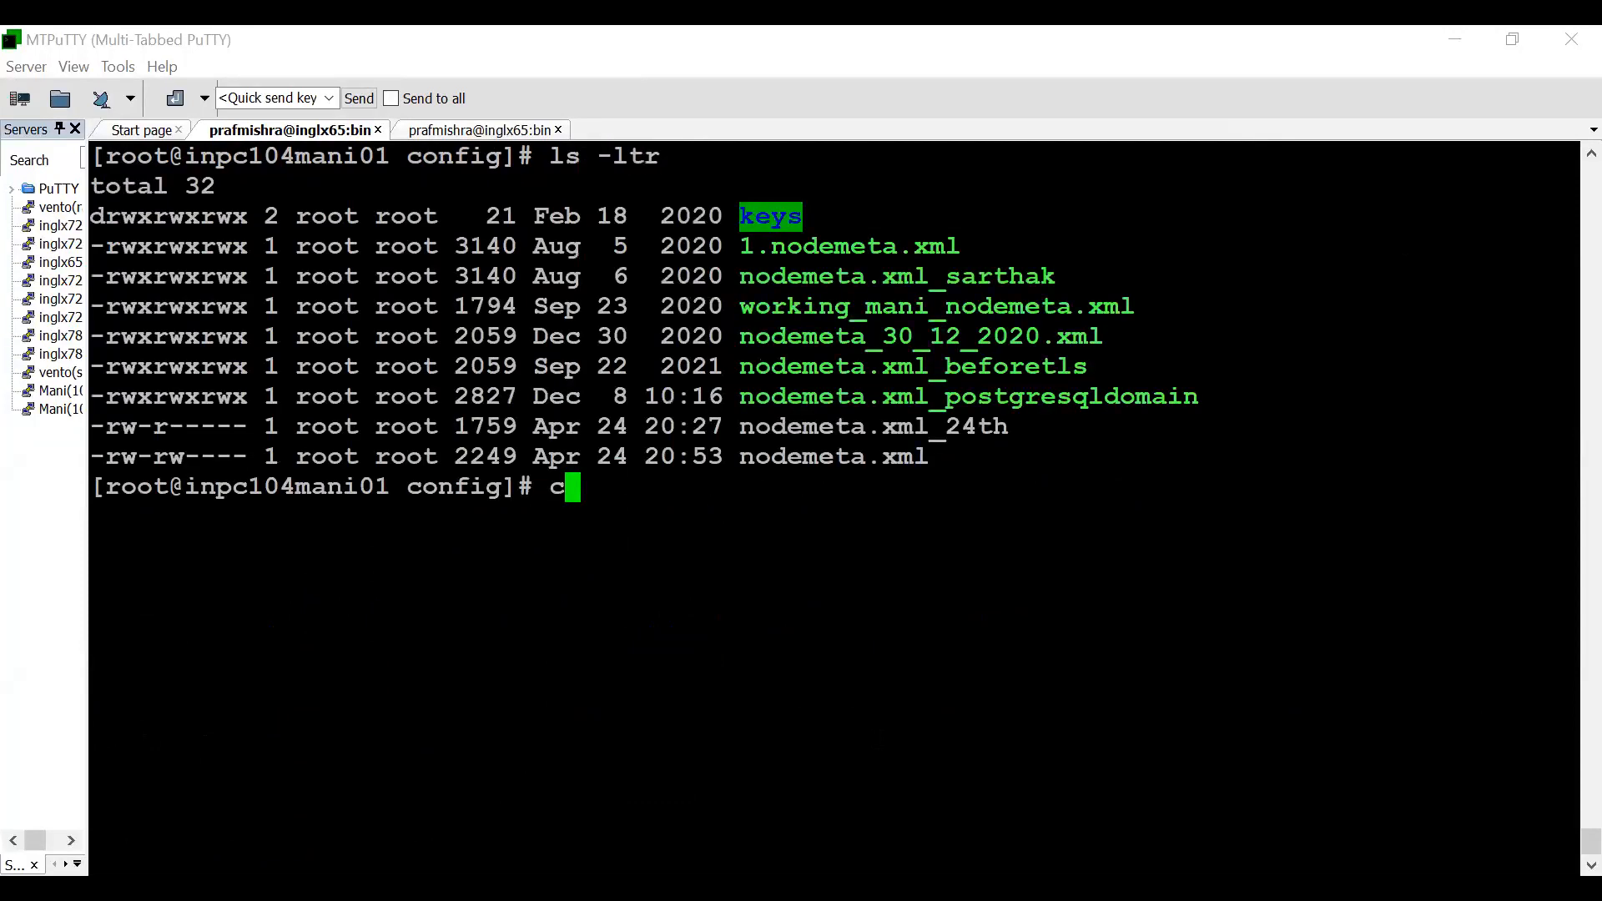
pyautogui.write('p')
pyautogui.doubleClick(862, 458)
pyautogui.rightClick(863, 458)
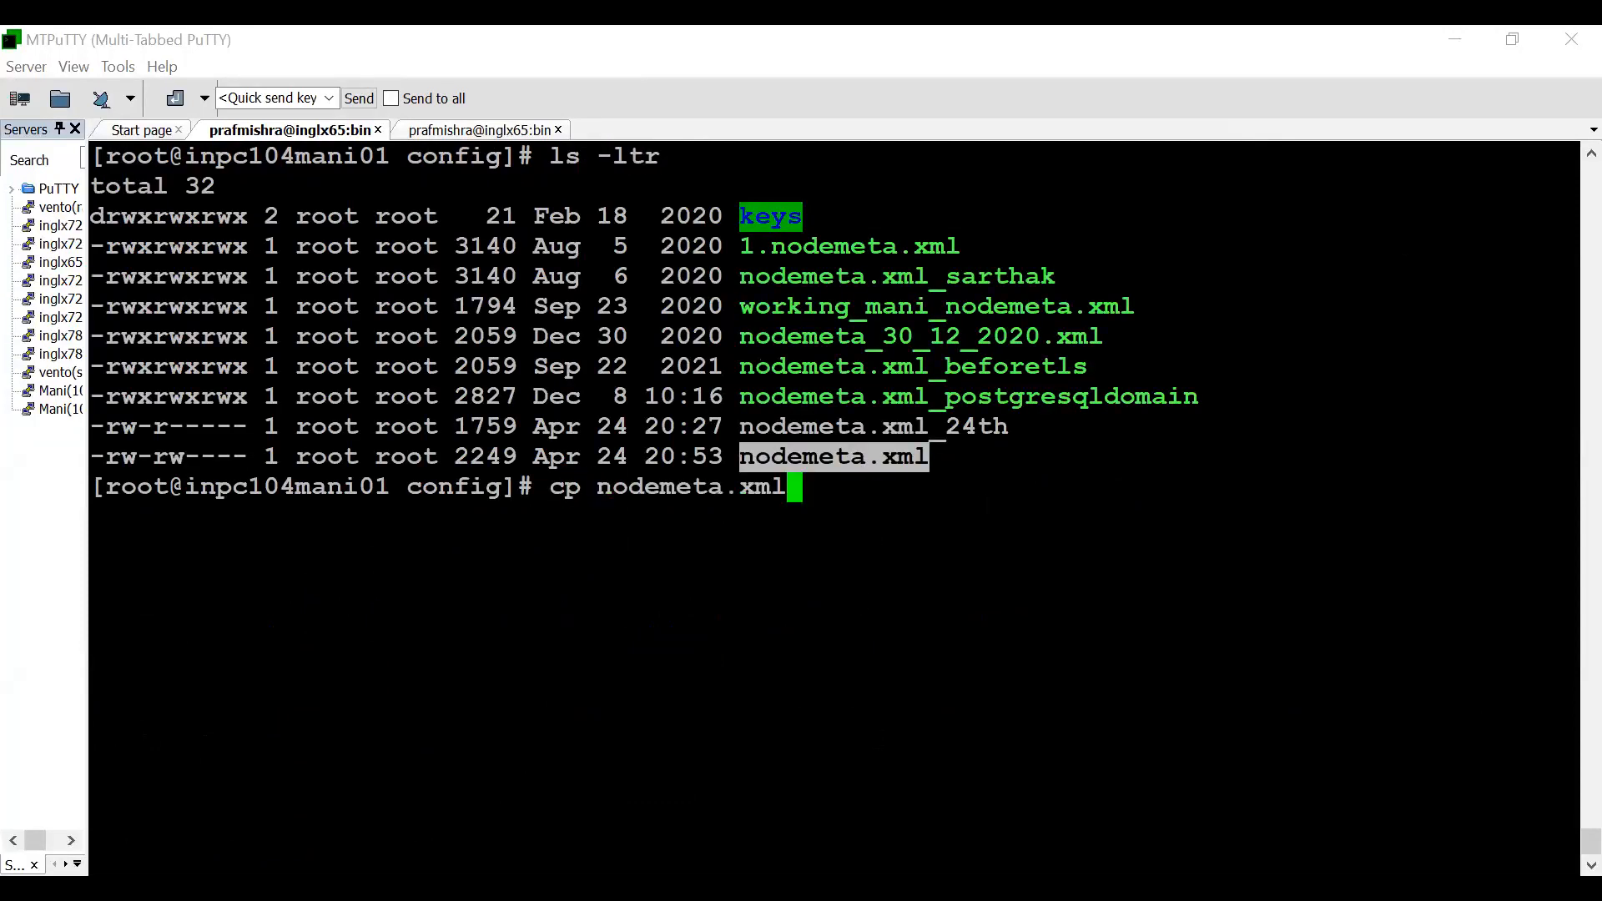
pyautogui.rightClick(862, 458)
pyautogui.write('_https')
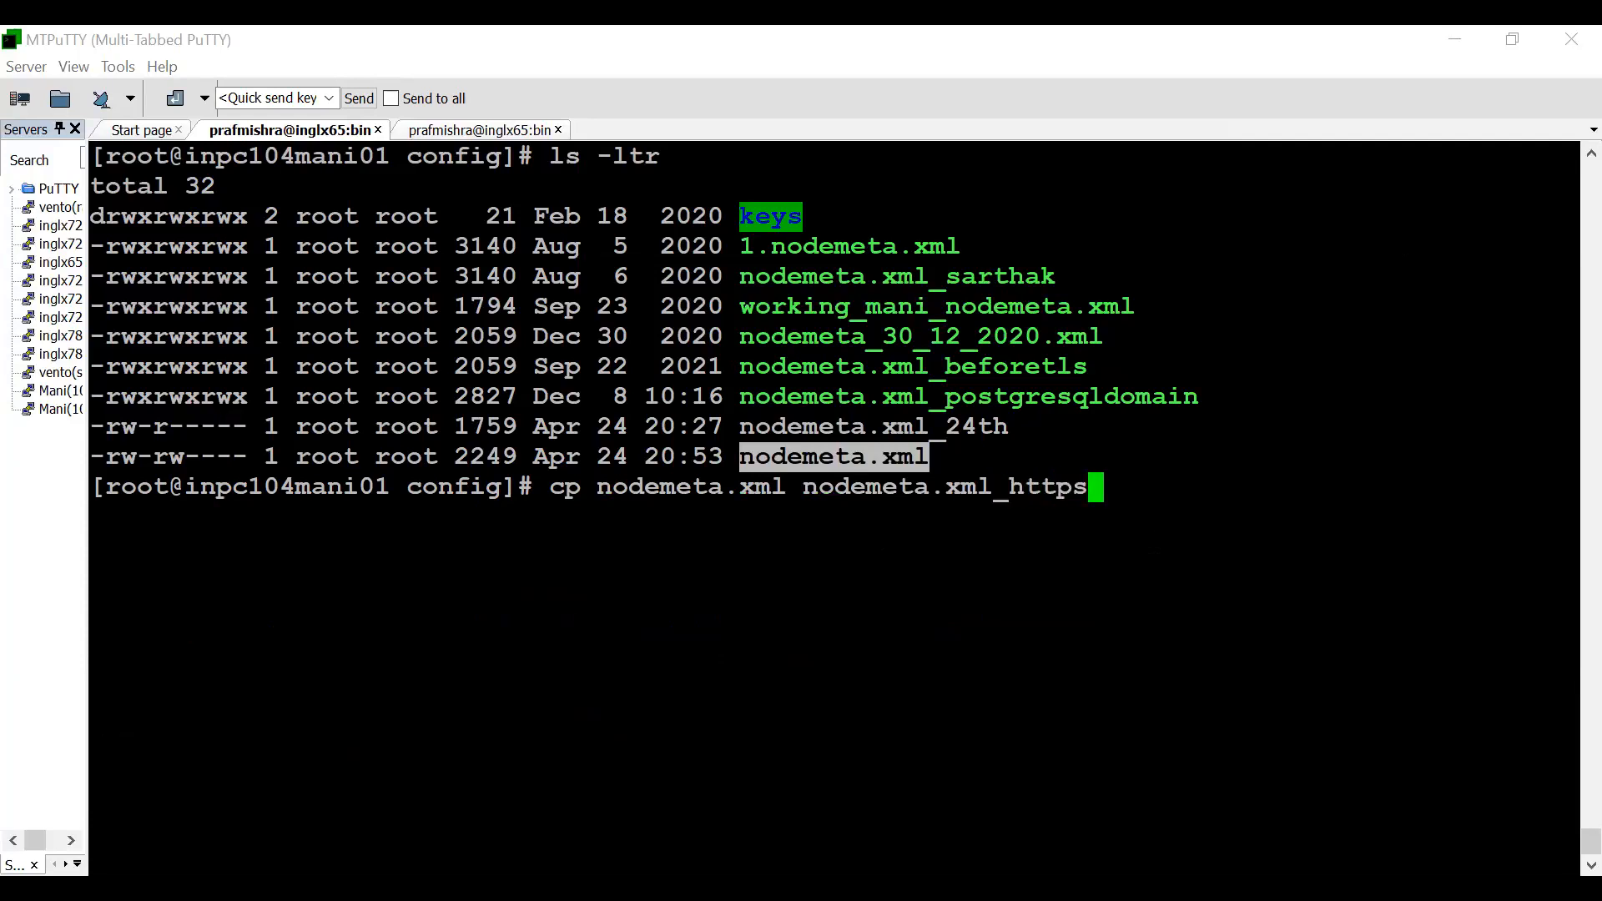
pyautogui.press('Return')
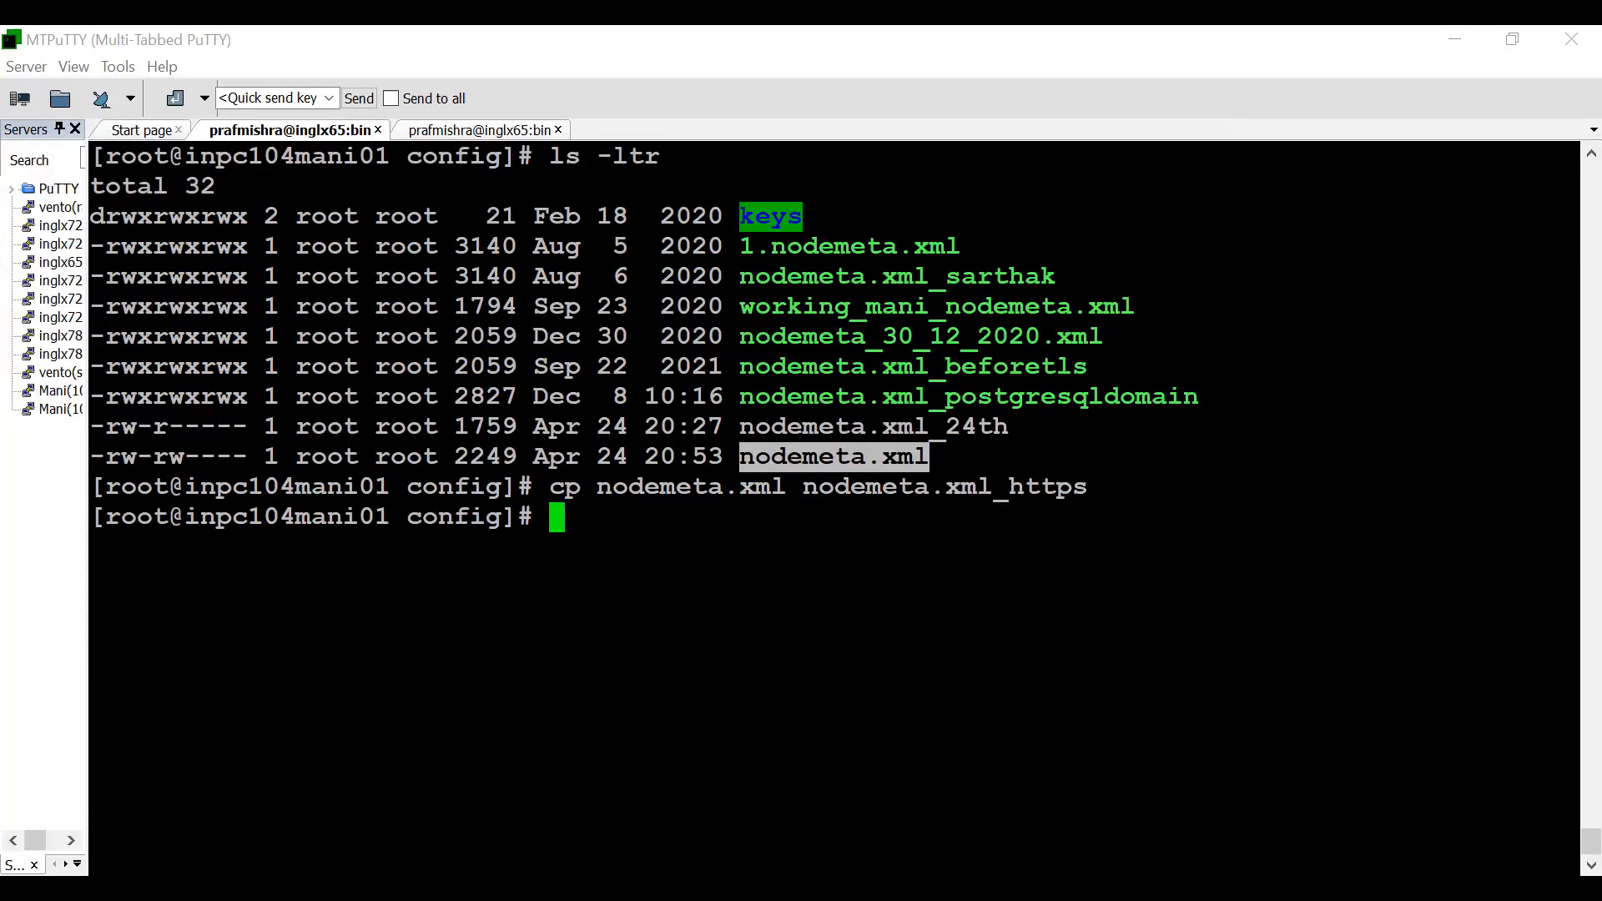
# - Go up one directory to isp, change to its bin directory and print the working directory path
pyautogui.write('cd ..')
pyautogui.press('Return')
pyautogui.write('cd bin')
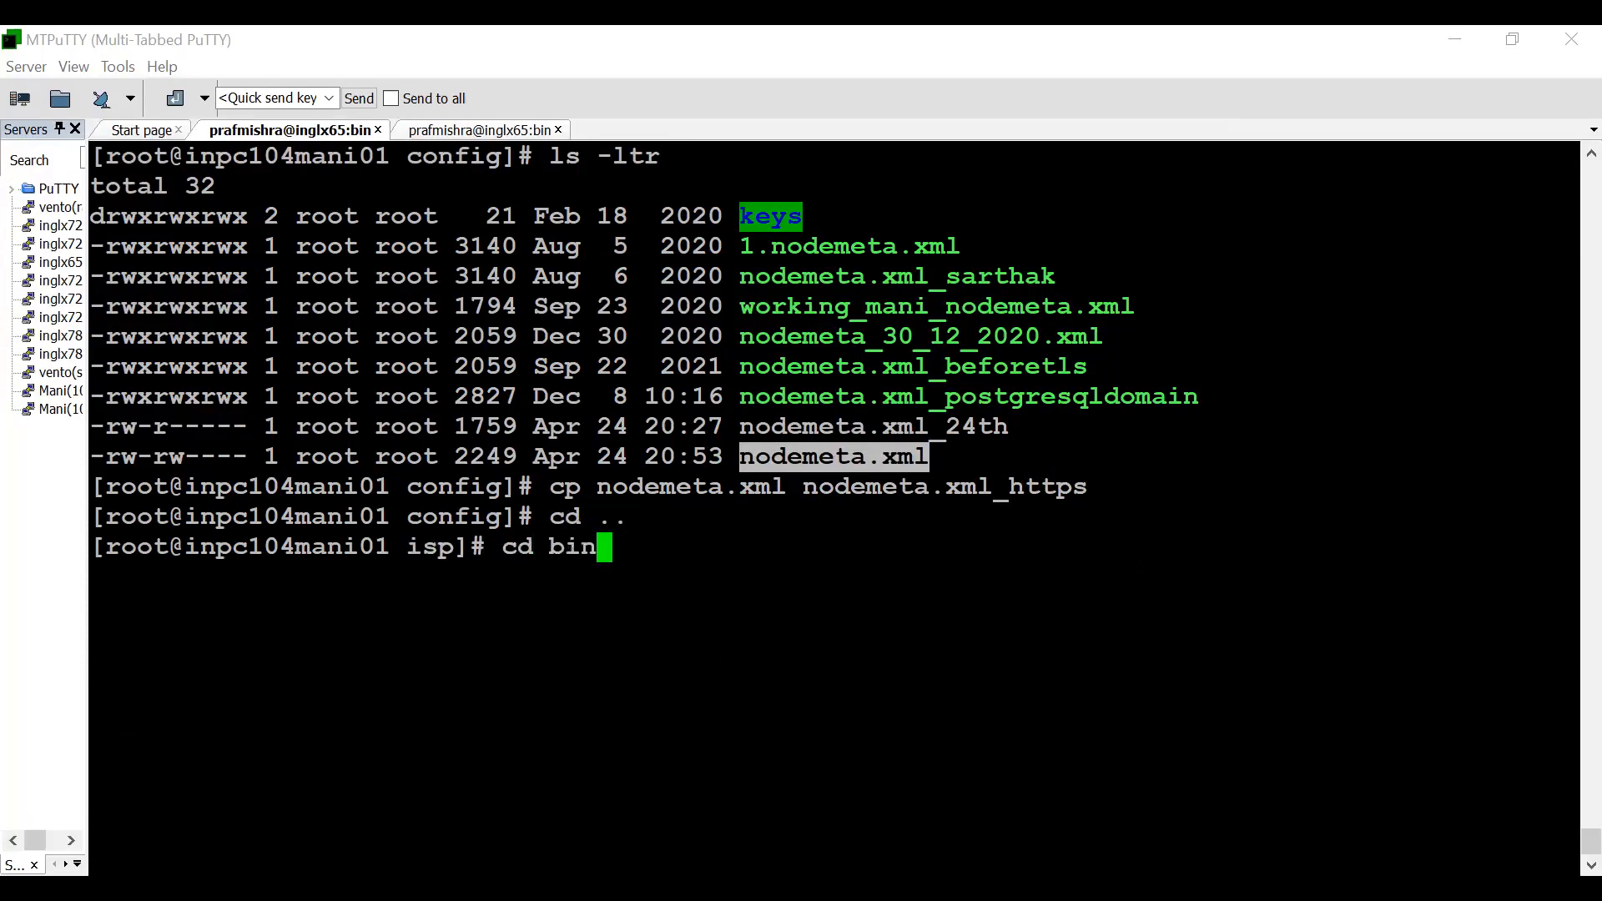
pyautogui.press('Return')
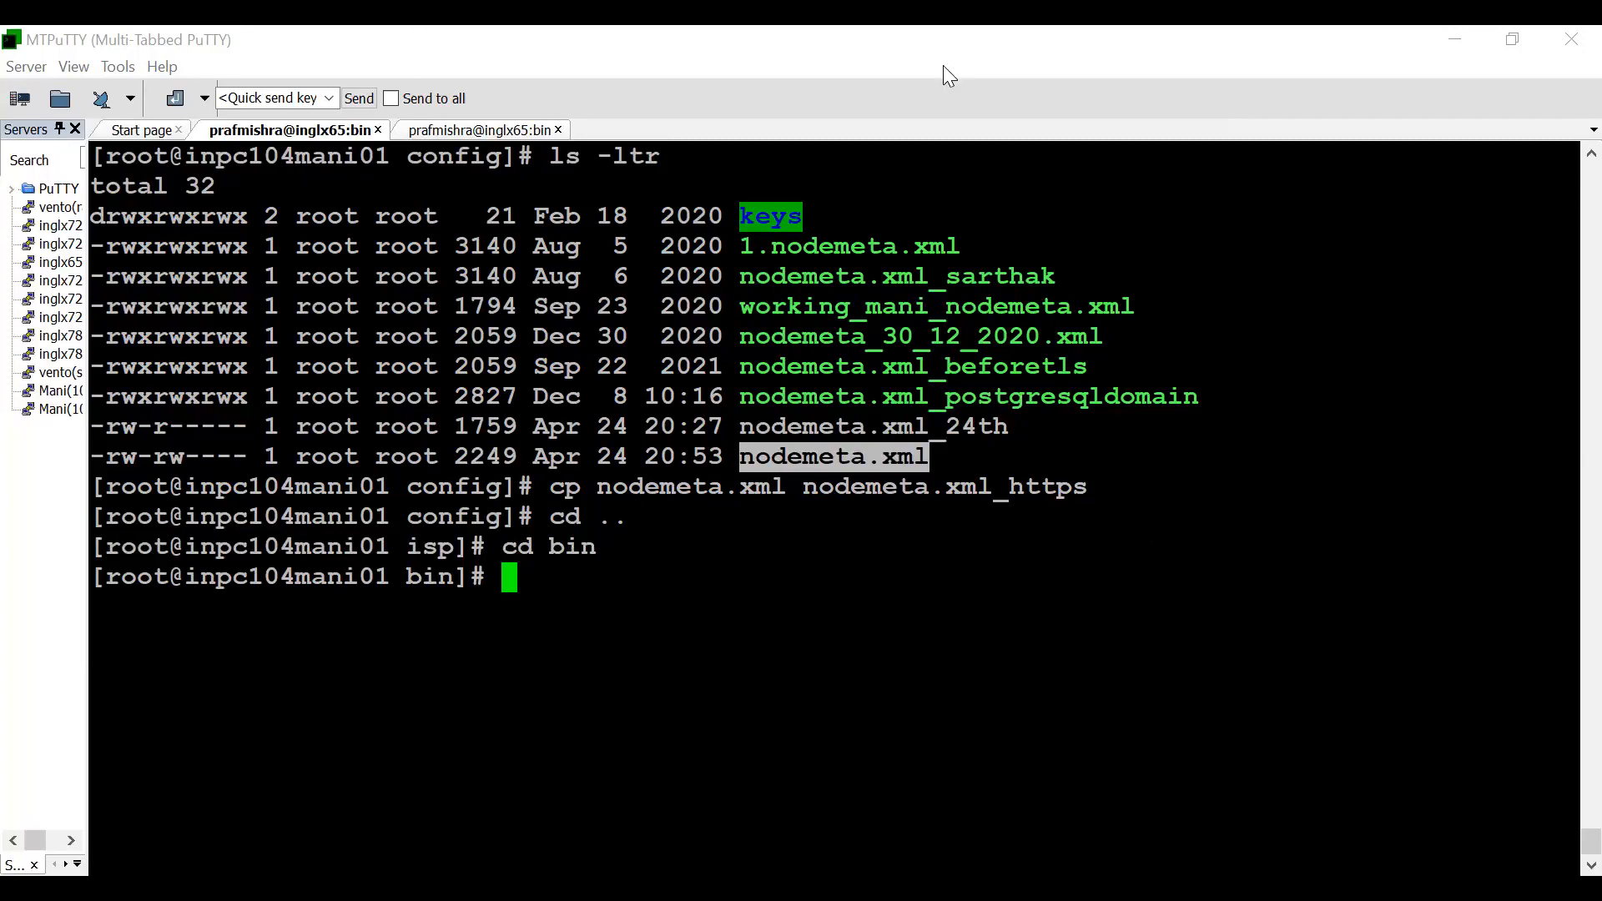
pyautogui.write('pwd')
pyautogui.press('Return')
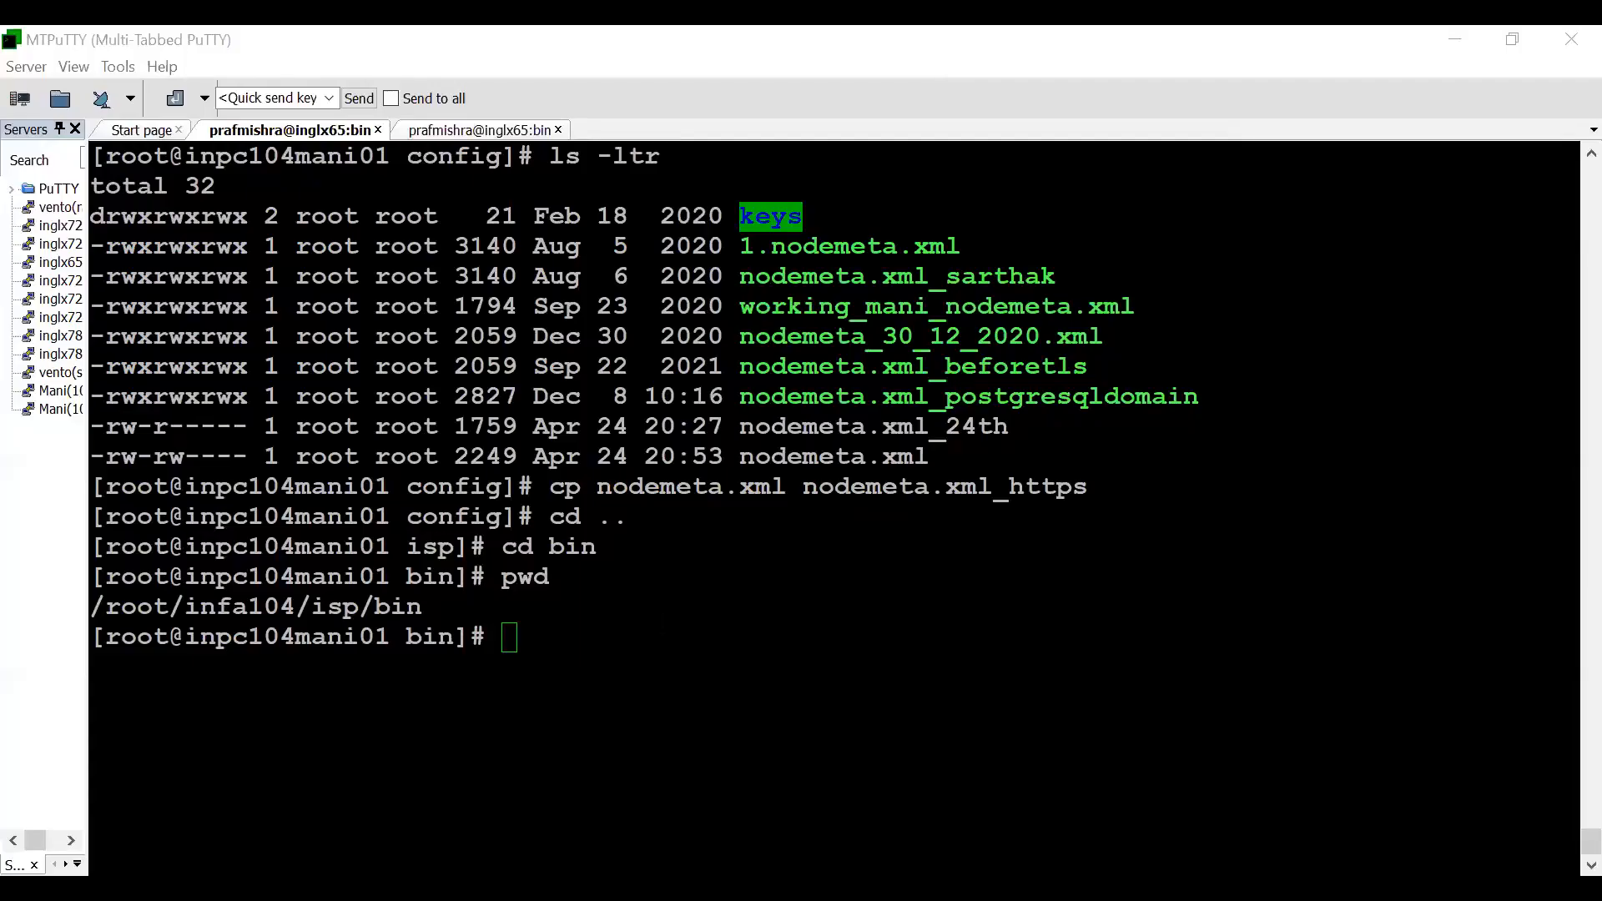
# - Check for running Java processes with ps -ef|grep java and clear the terminal
pyautogui.write('ps -ef|grep ja')
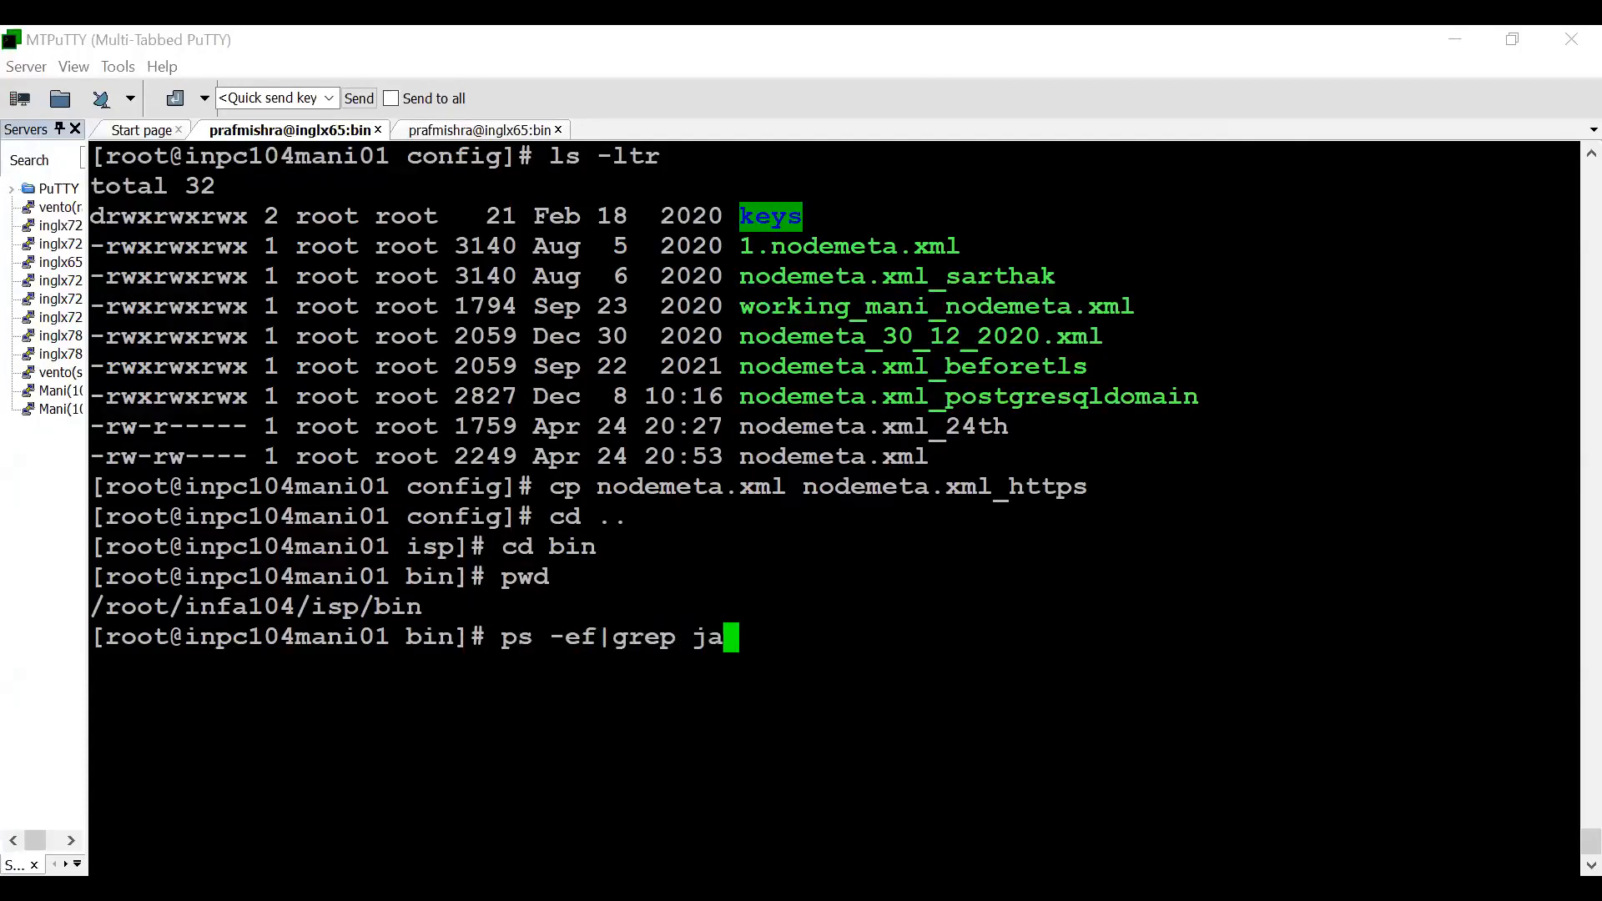
pyautogui.write('va')
pyautogui.press('Return')
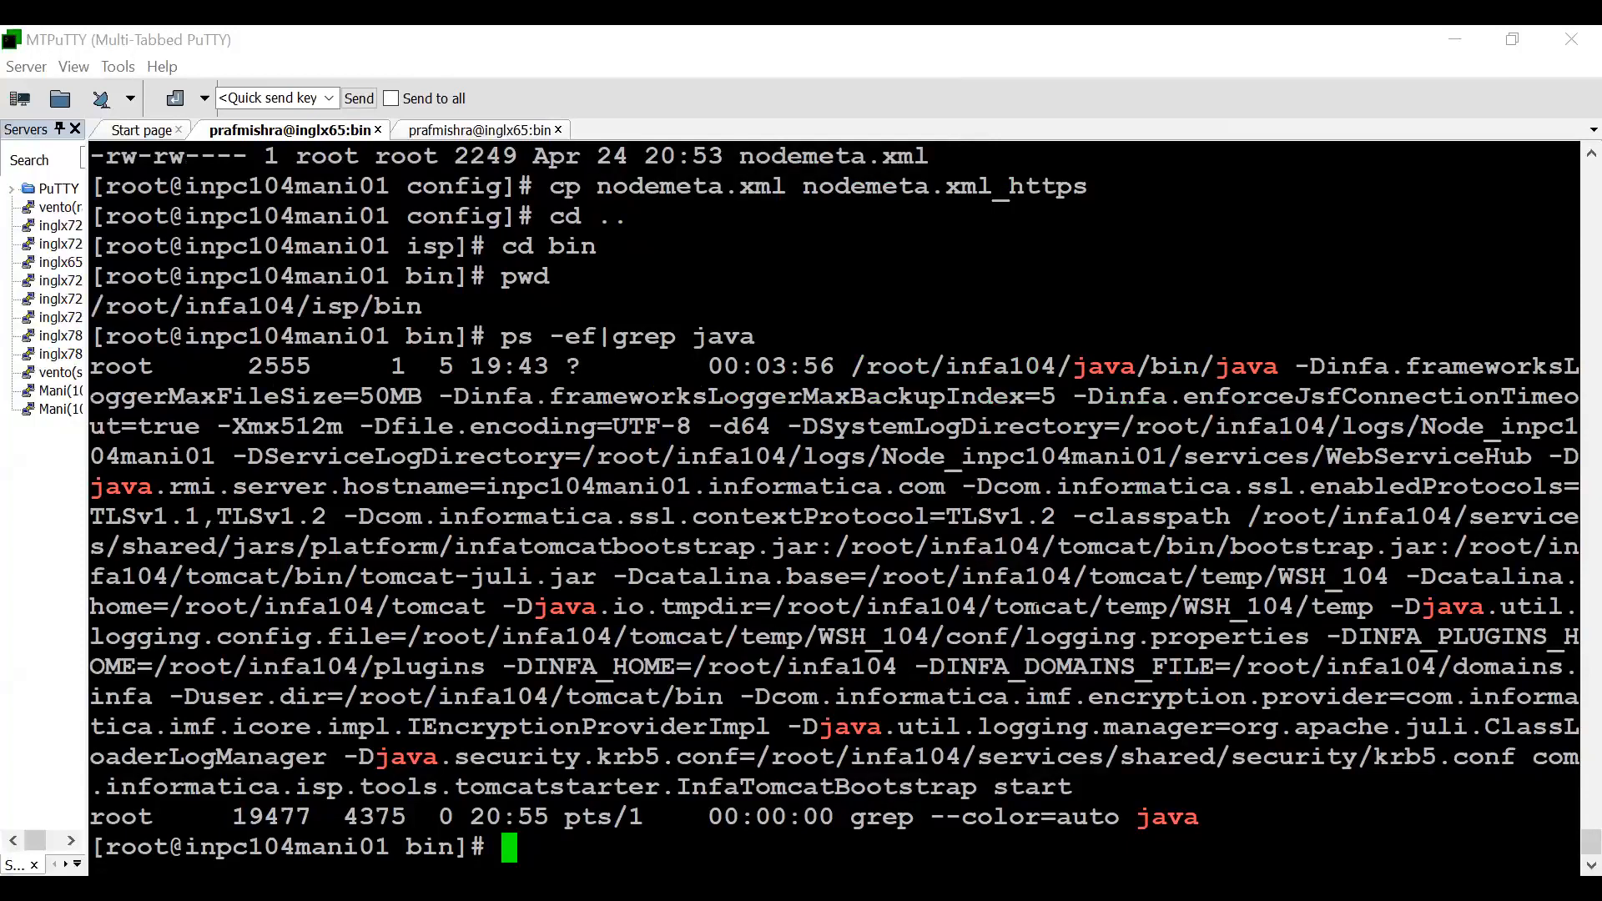
pyautogui.hotkey('ctrl', 'l')
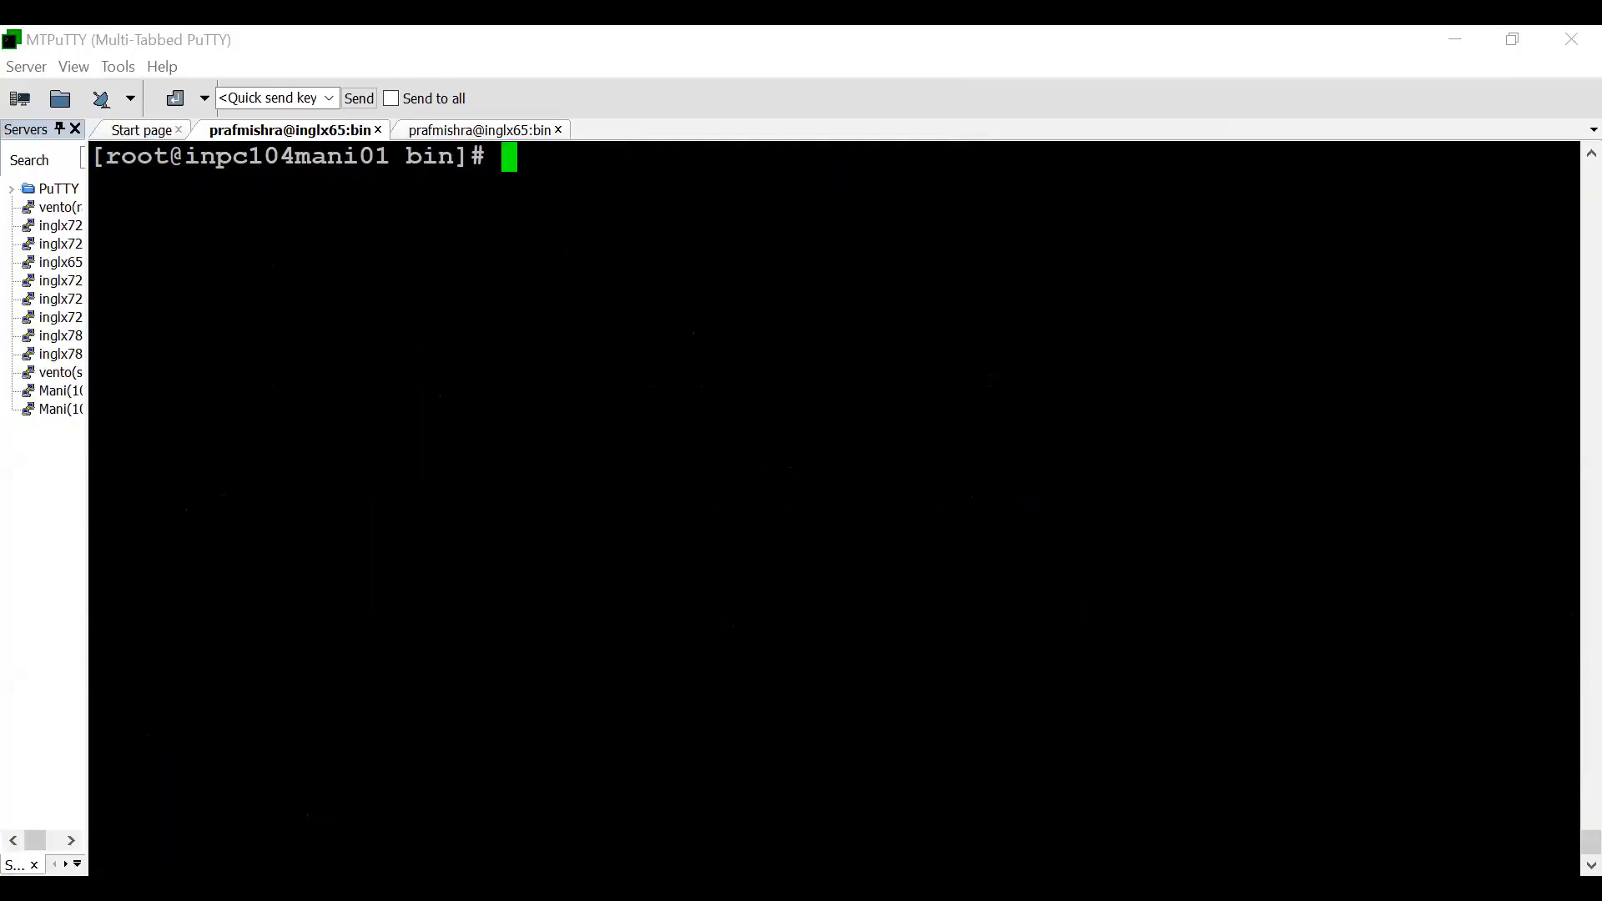
# - Run ./infasetup.sh updategatewaynode with -tls true, /root/infa104/ssl for -nk and -nt, and the keystore and truststore passwords for -nkp and -ntp
pyautogui.press('Return')
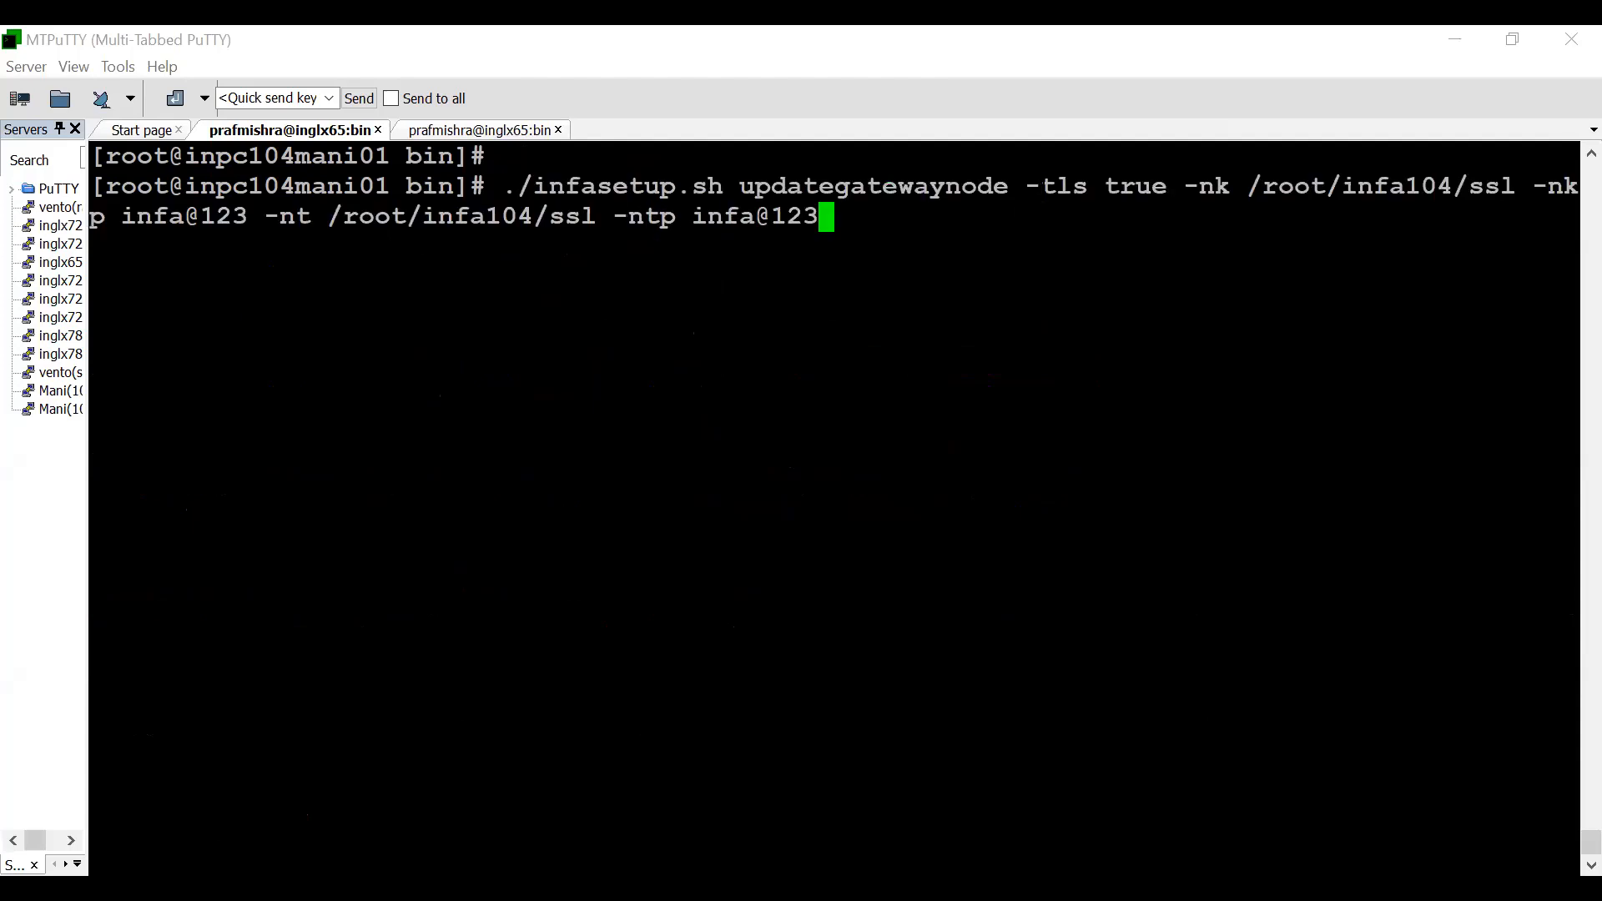
pyautogui.moveTo(1026, 185); pyautogui.dragTo(1505, 187)
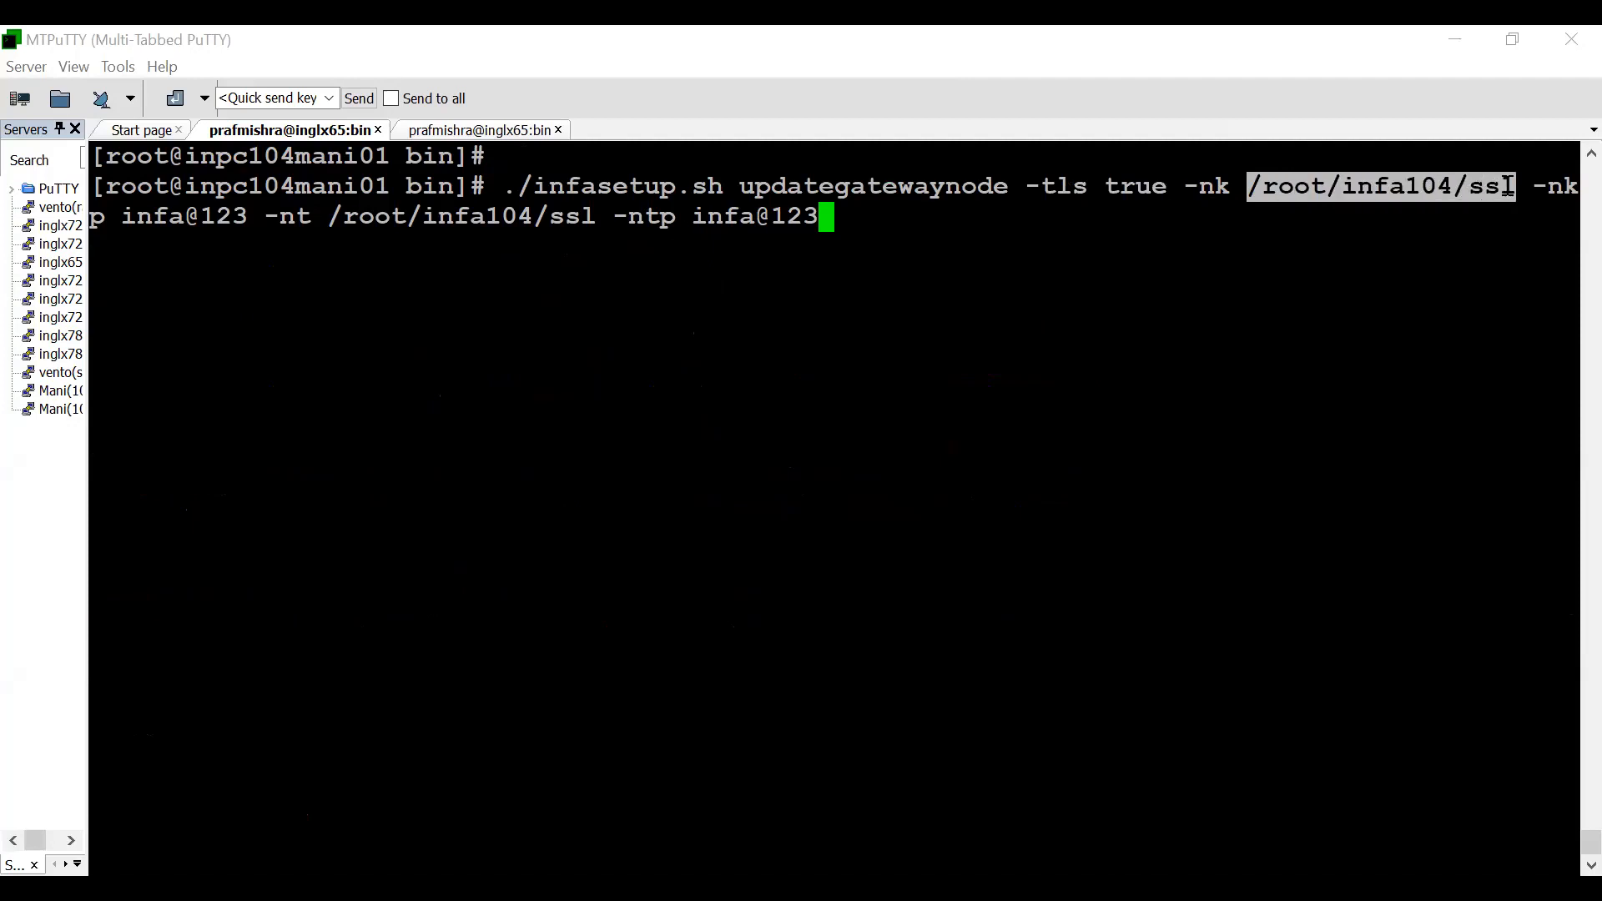
pyautogui.moveTo(1231, 185); pyautogui.dragTo(1559, 188)
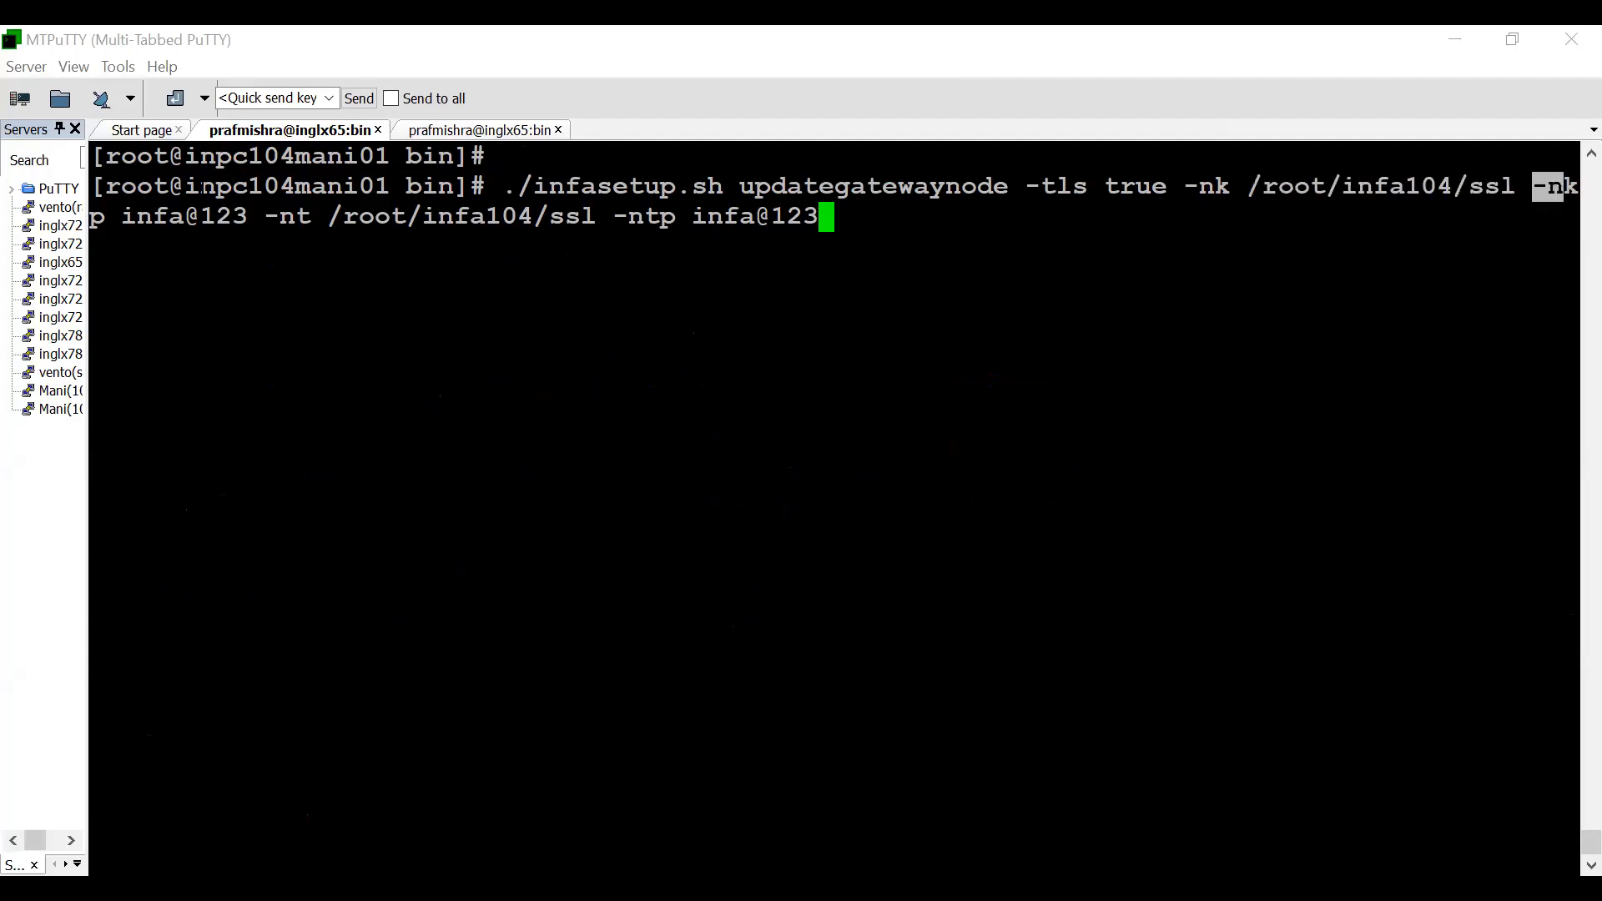
pyautogui.doubleClick(197, 212)
pyautogui.moveTo(329, 215); pyautogui.dragTo(592, 215)
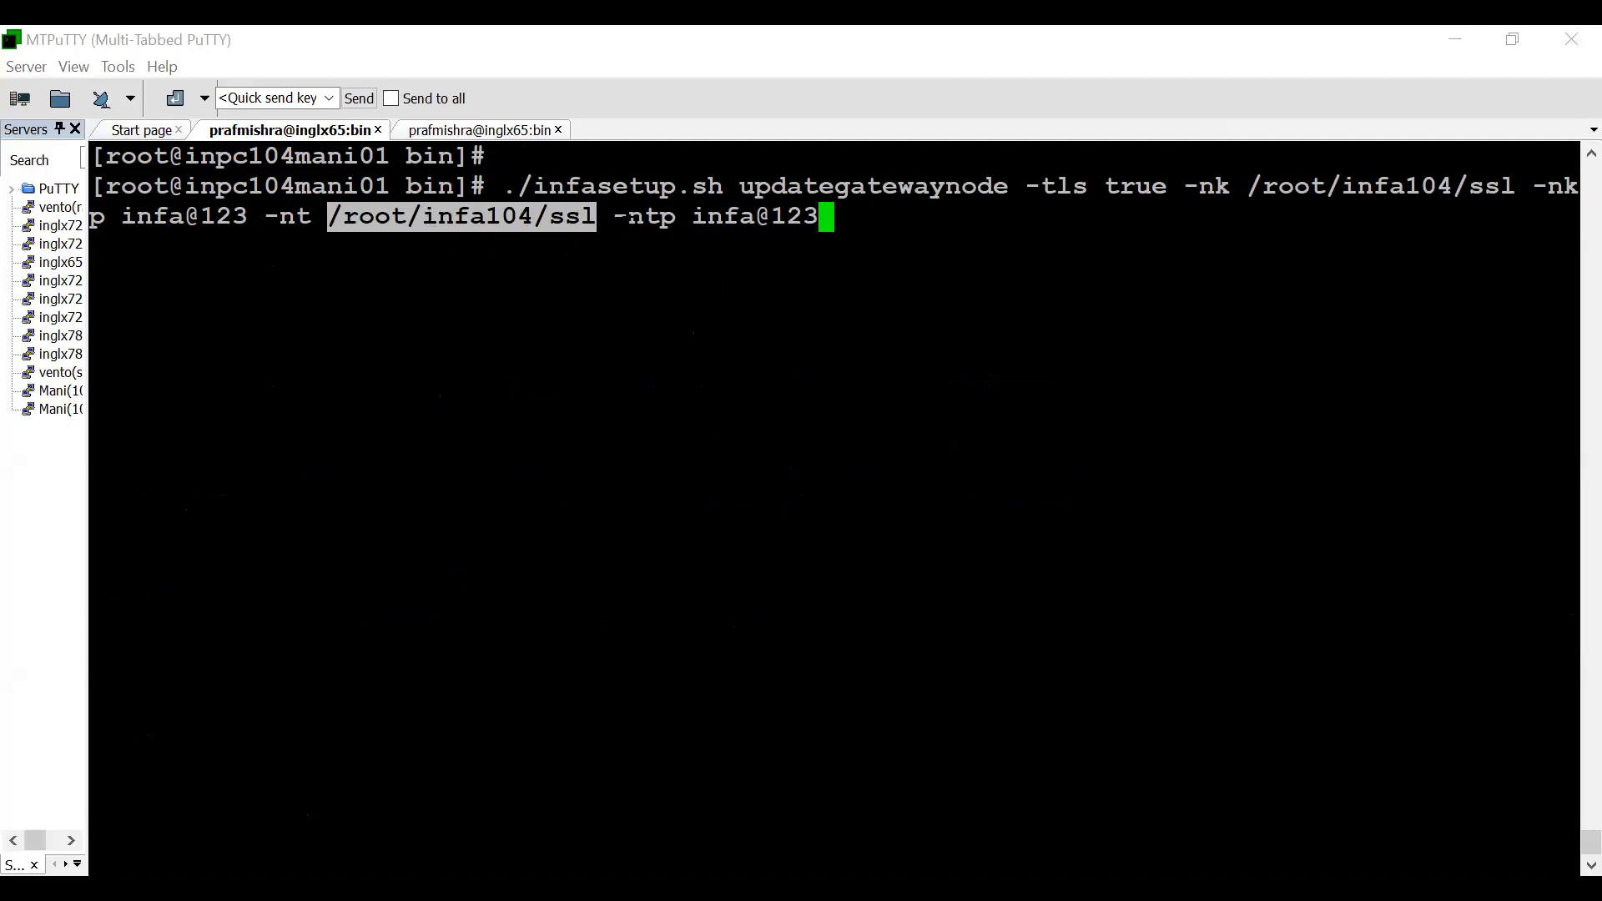
pyautogui.moveTo(614, 215); pyautogui.dragTo(739, 215)
pyautogui.click(740, 217)
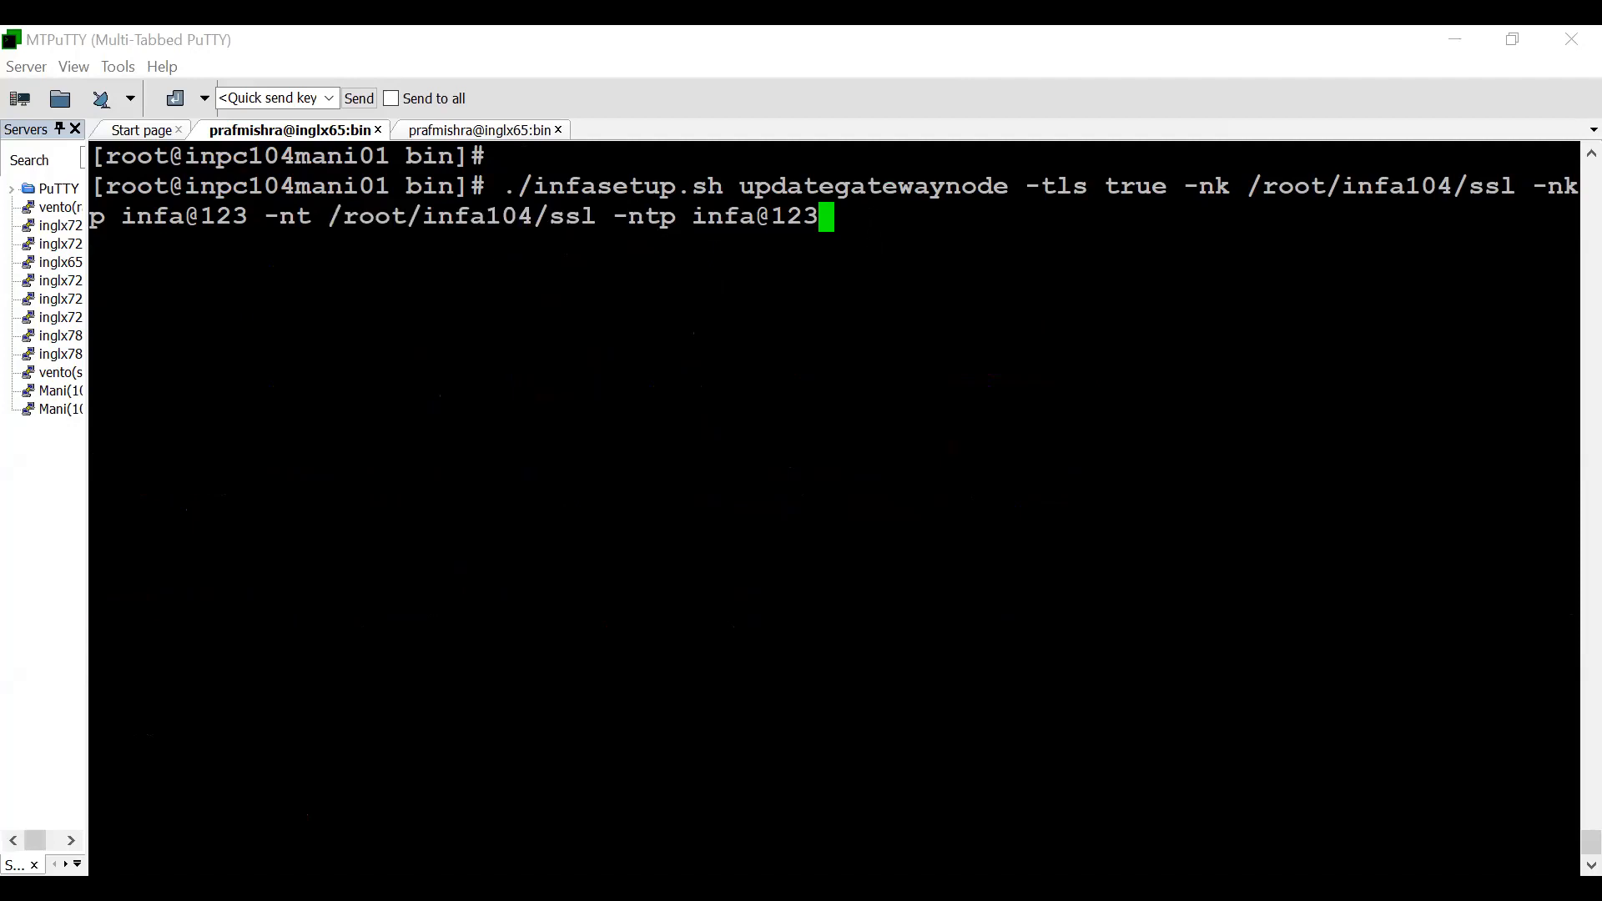
pyautogui.press('Return')
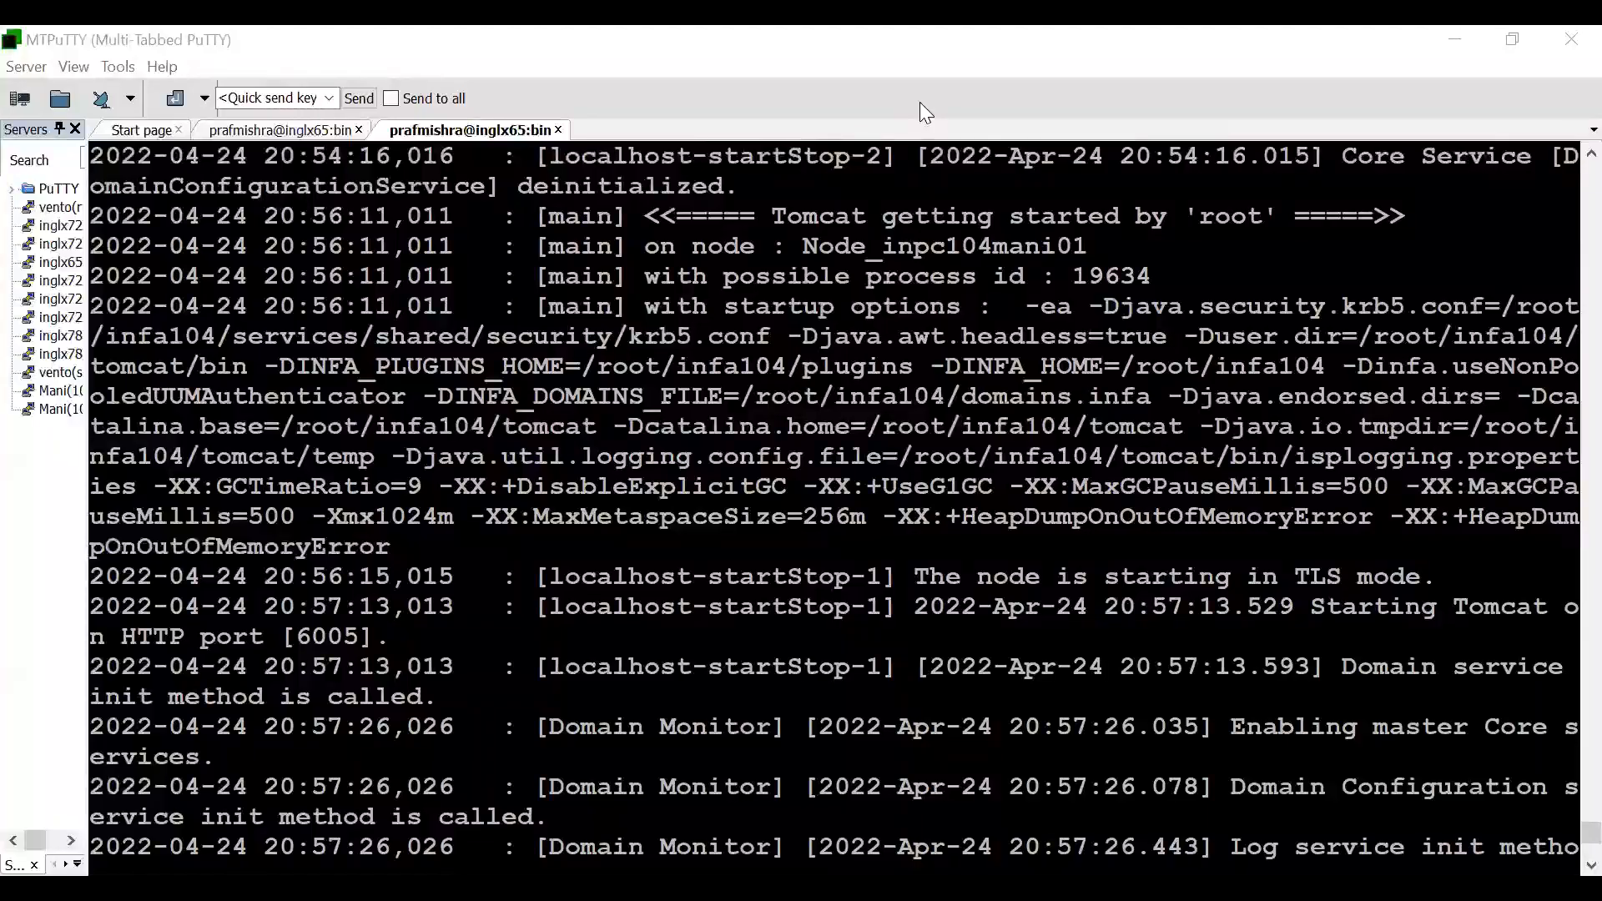
# - Highlight the log line in the second terminal session about the node starting in TLS mode
pyautogui.moveTo(883, 576); pyautogui.dragTo(1484, 607)
pyautogui.click(1486, 608)
pyautogui.moveTo(1282, 578); pyautogui.dragTo(1446, 672)
pyautogui.click(1324, 615)
# - Switch to Informatica Administrator and review Domain_104's general properties
pyautogui.hotkey('alt', 'Tab')
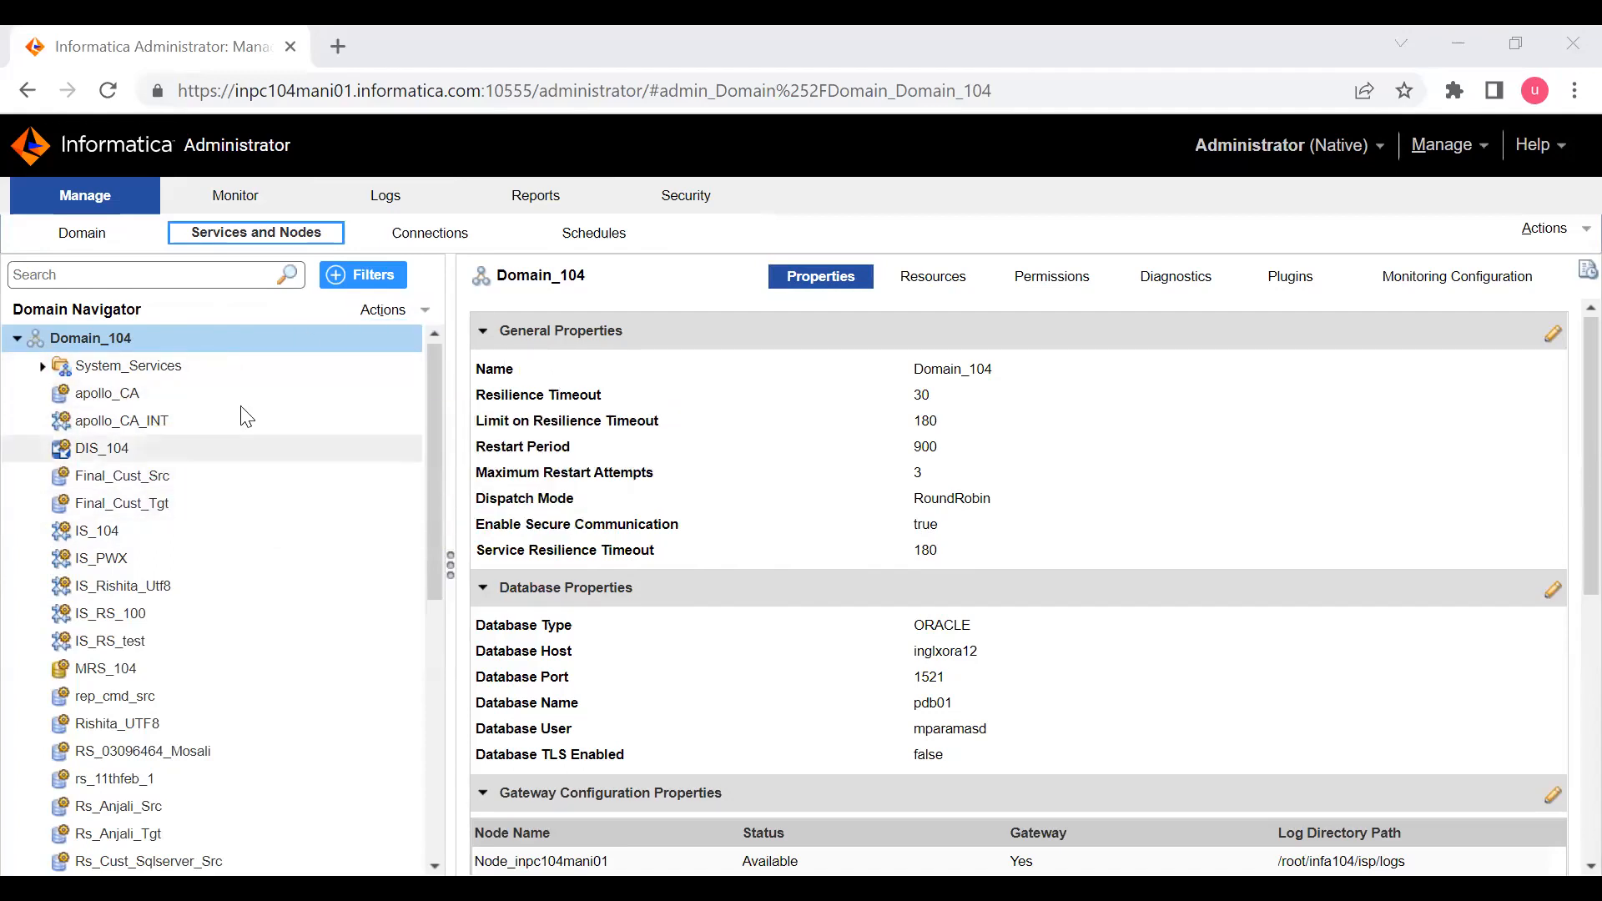
pyautogui.moveTo(557, 440)
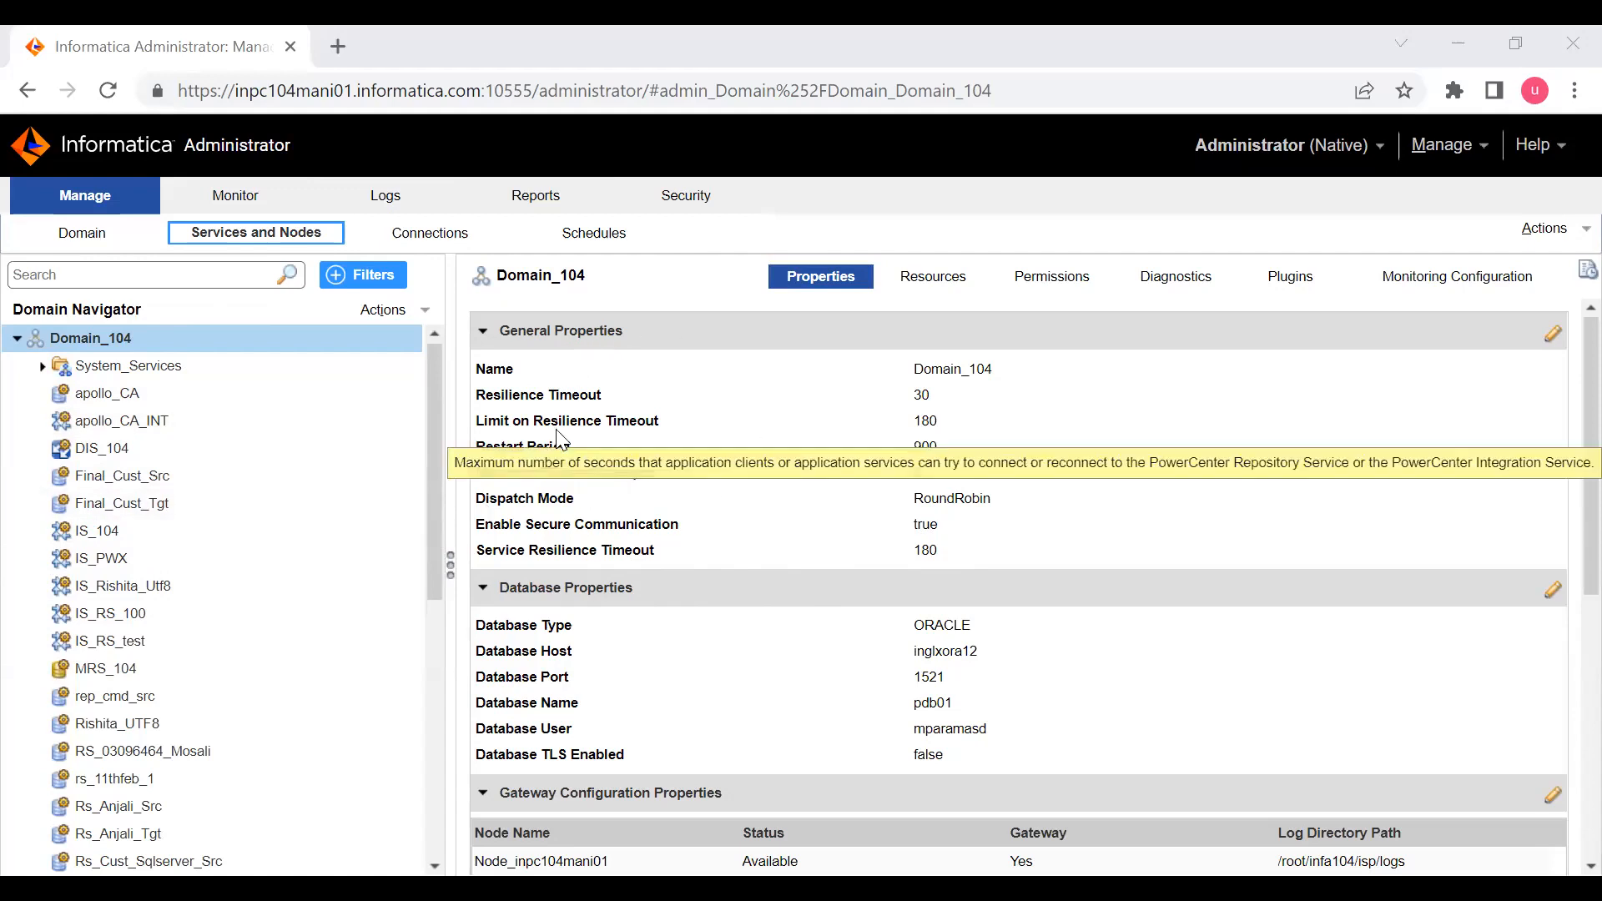
pyautogui.moveTo(800, 495)
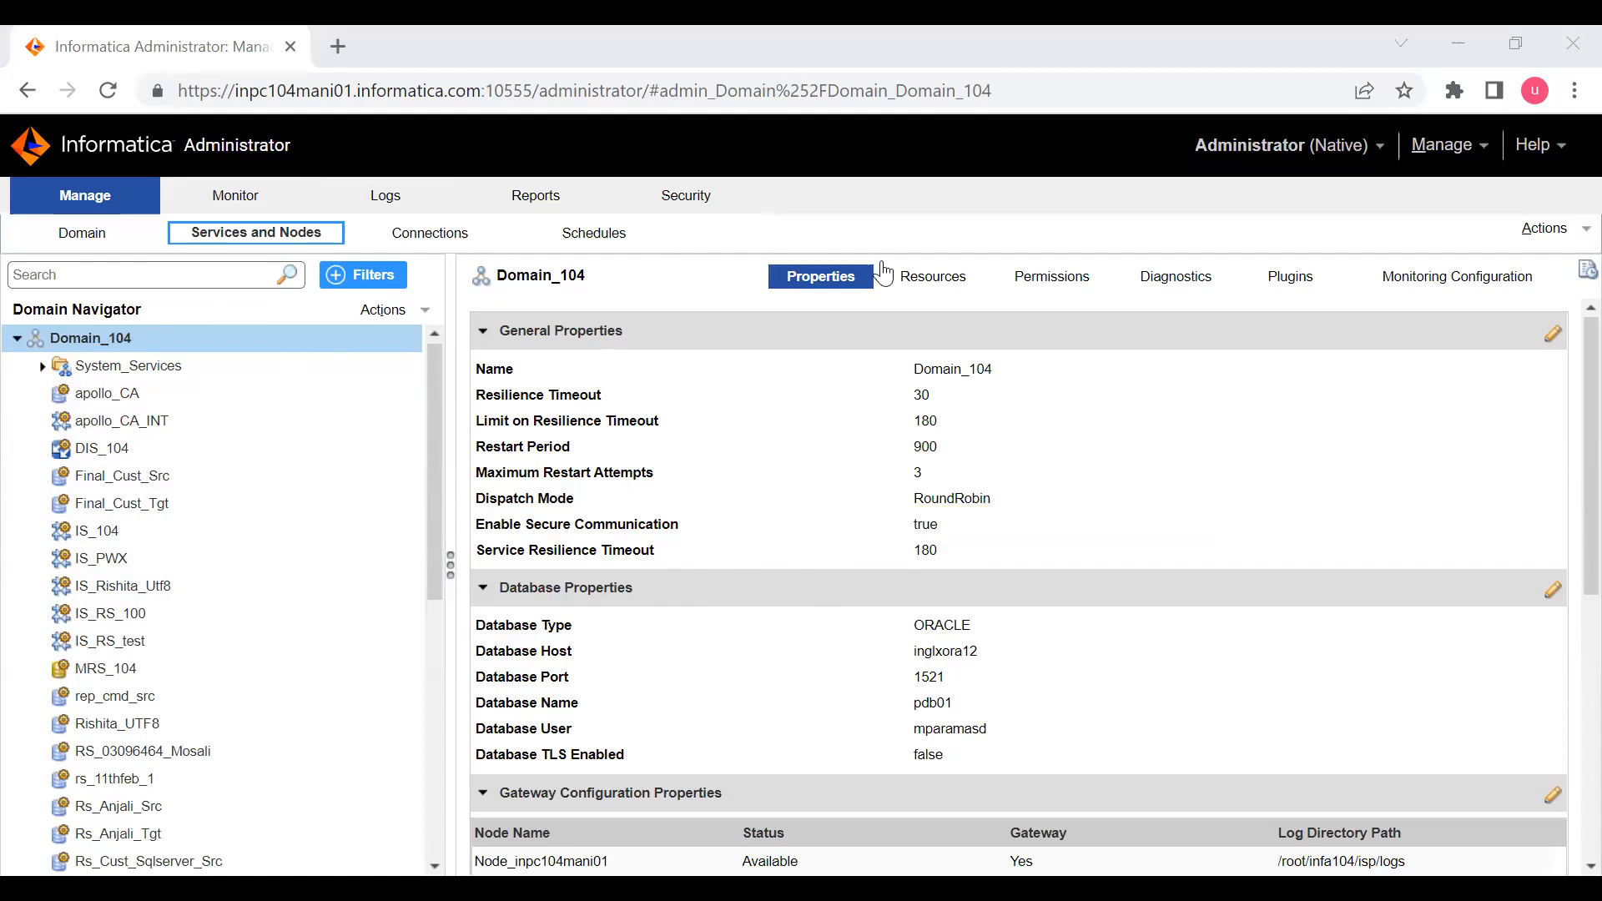
pyautogui.hotkey('alt', 'Tab')
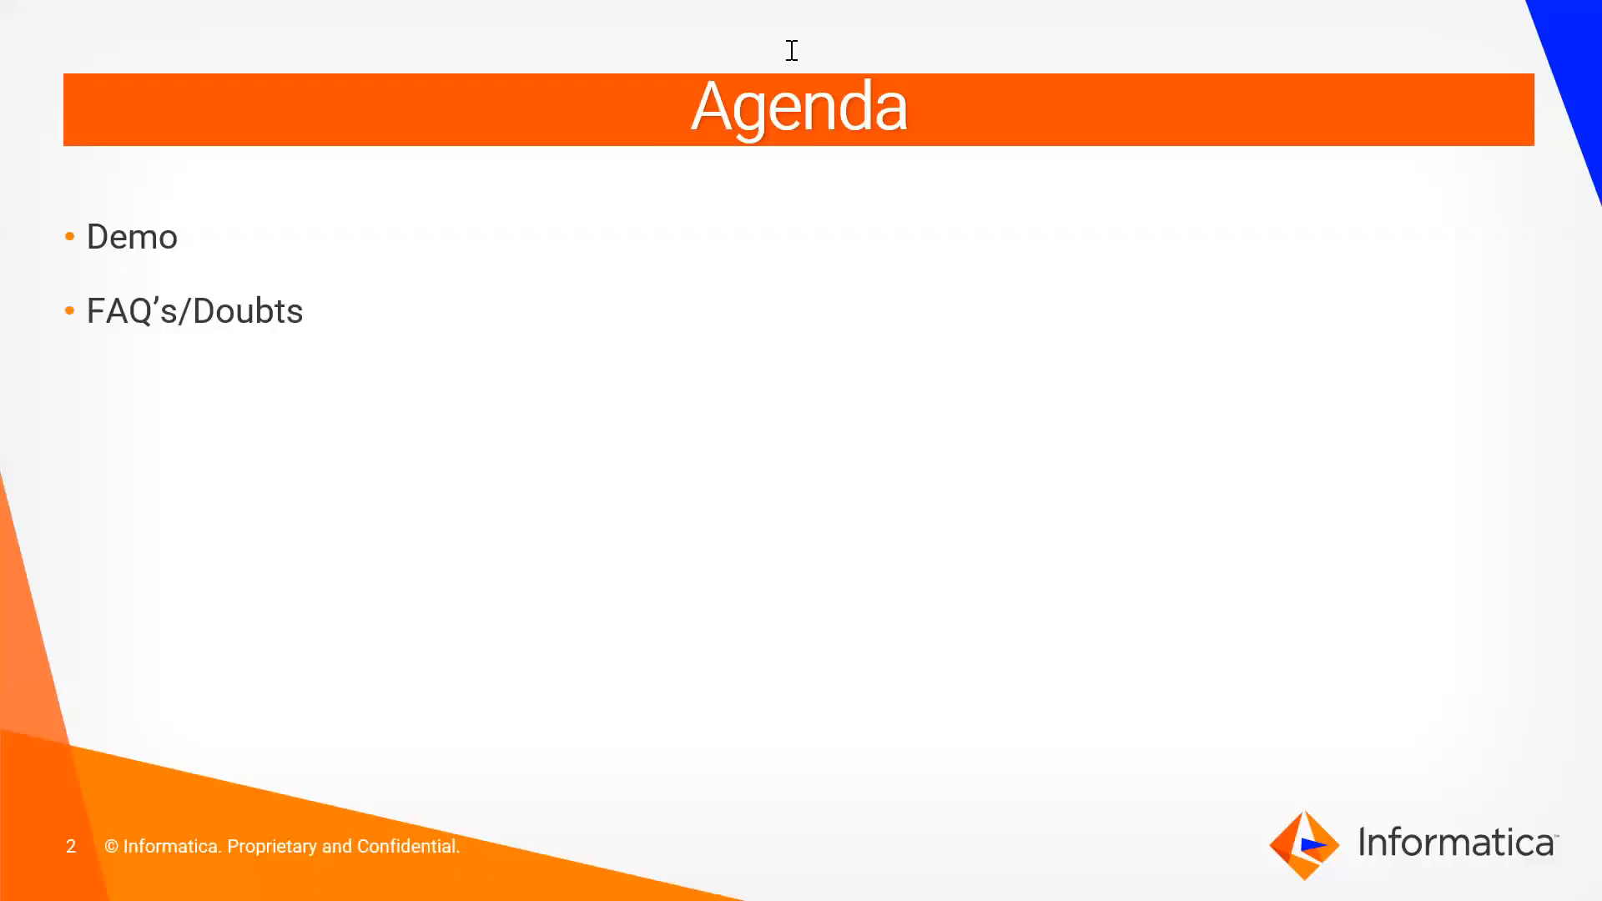
pyautogui.click(1050, 302)
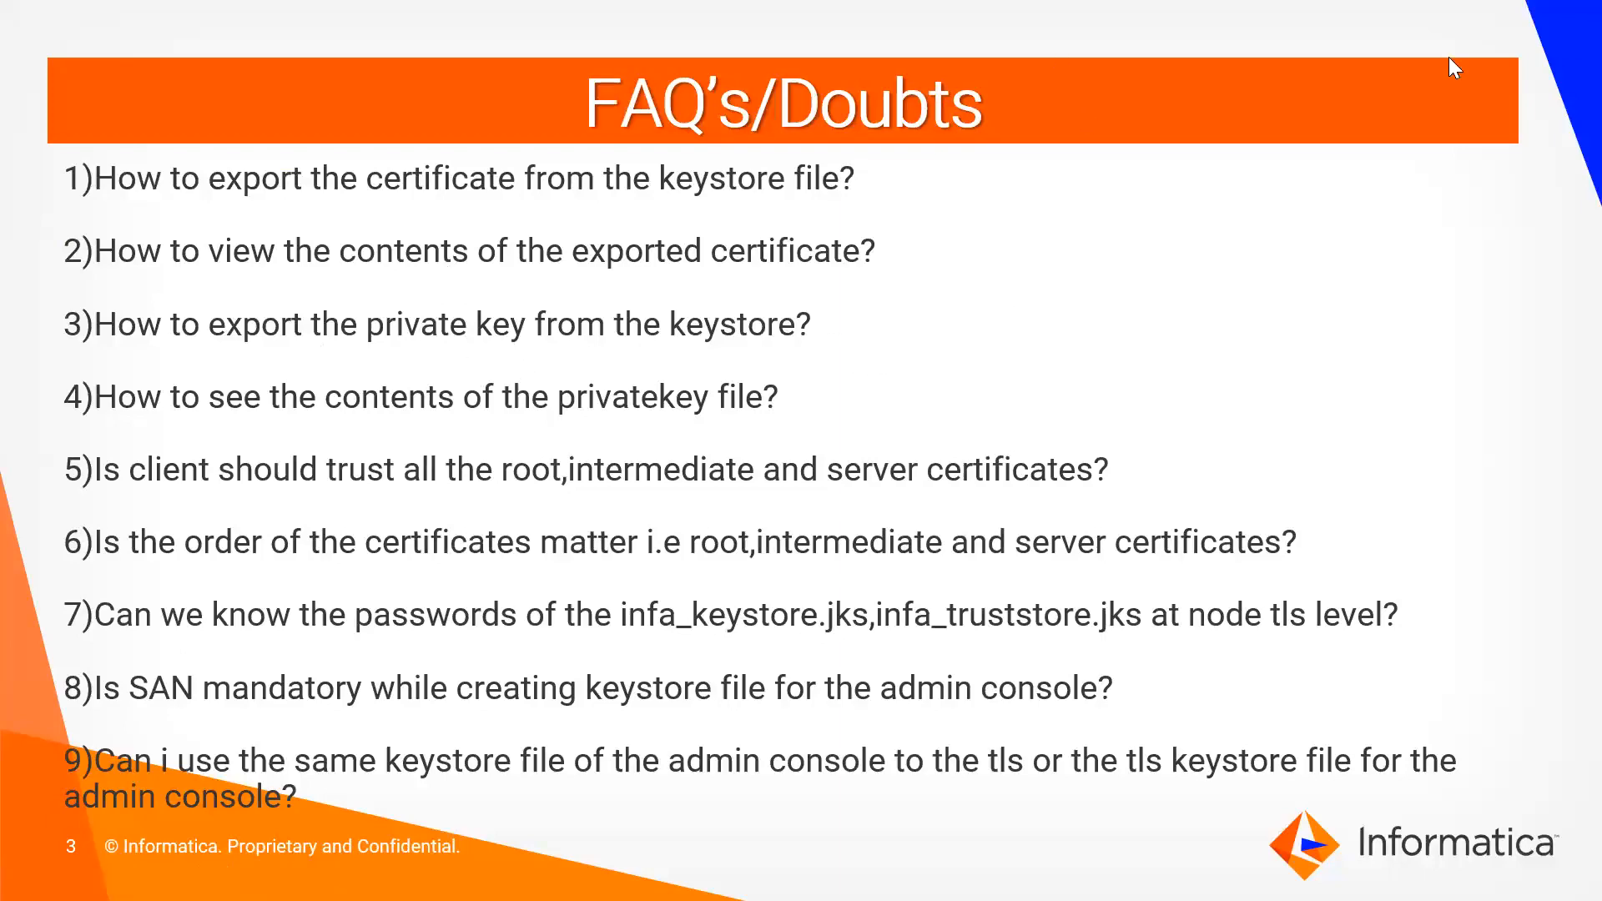
# - Switch to MTPuTTY and list the files in the tomcat/conf directory with ls -ltr
pyautogui.hotkey('alt', 'Tab')
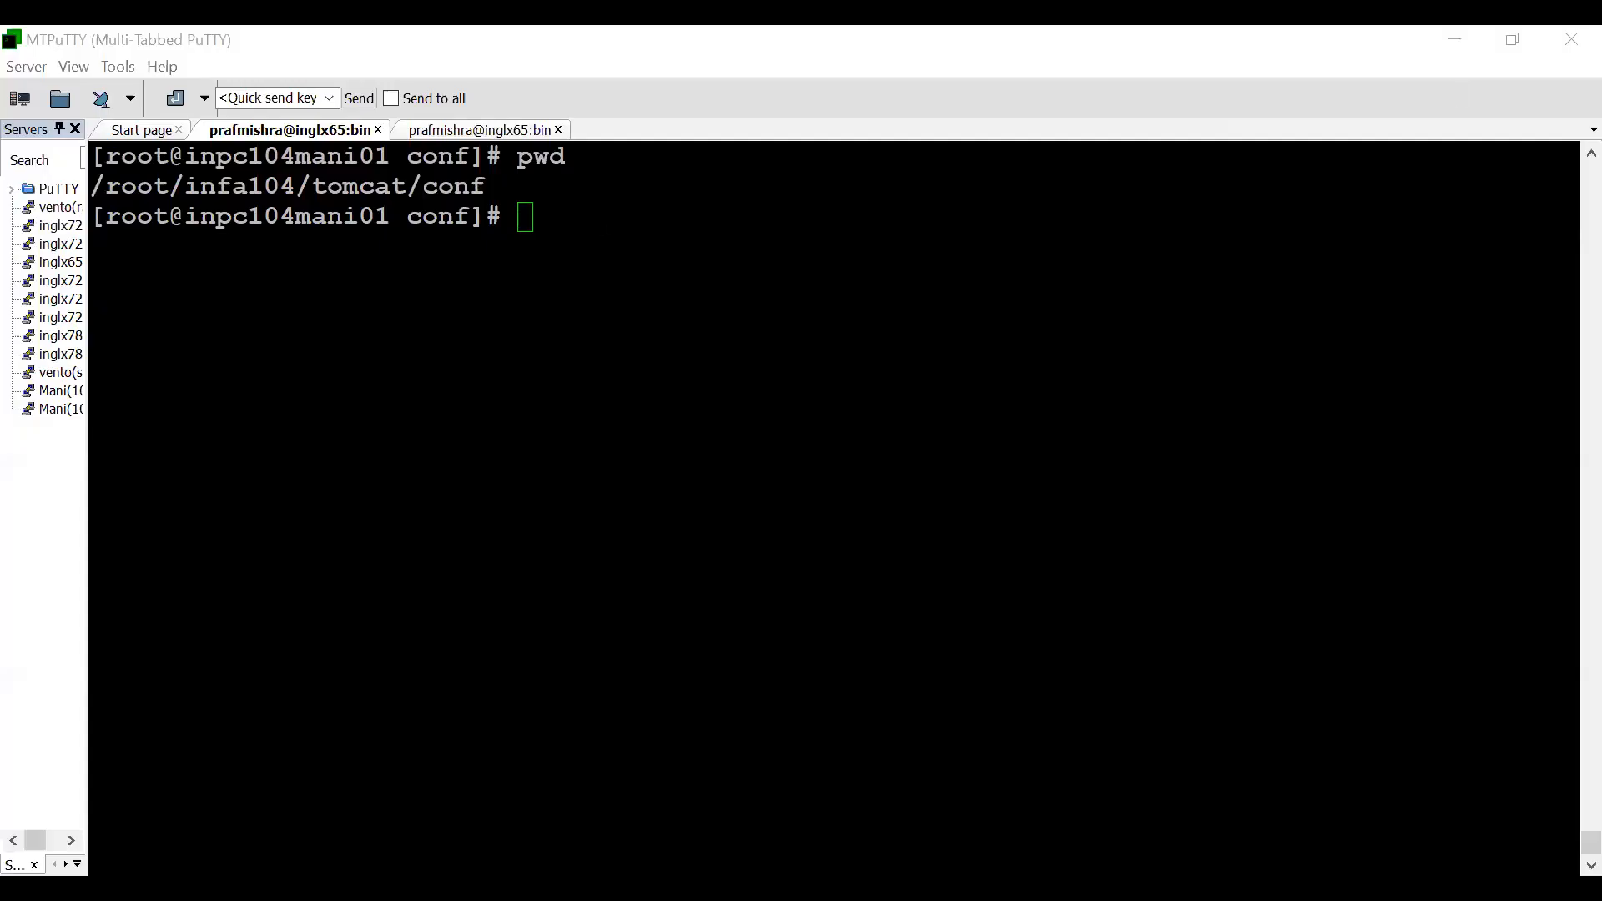
pyautogui.write('ls -ltr')
pyautogui.press('Return')
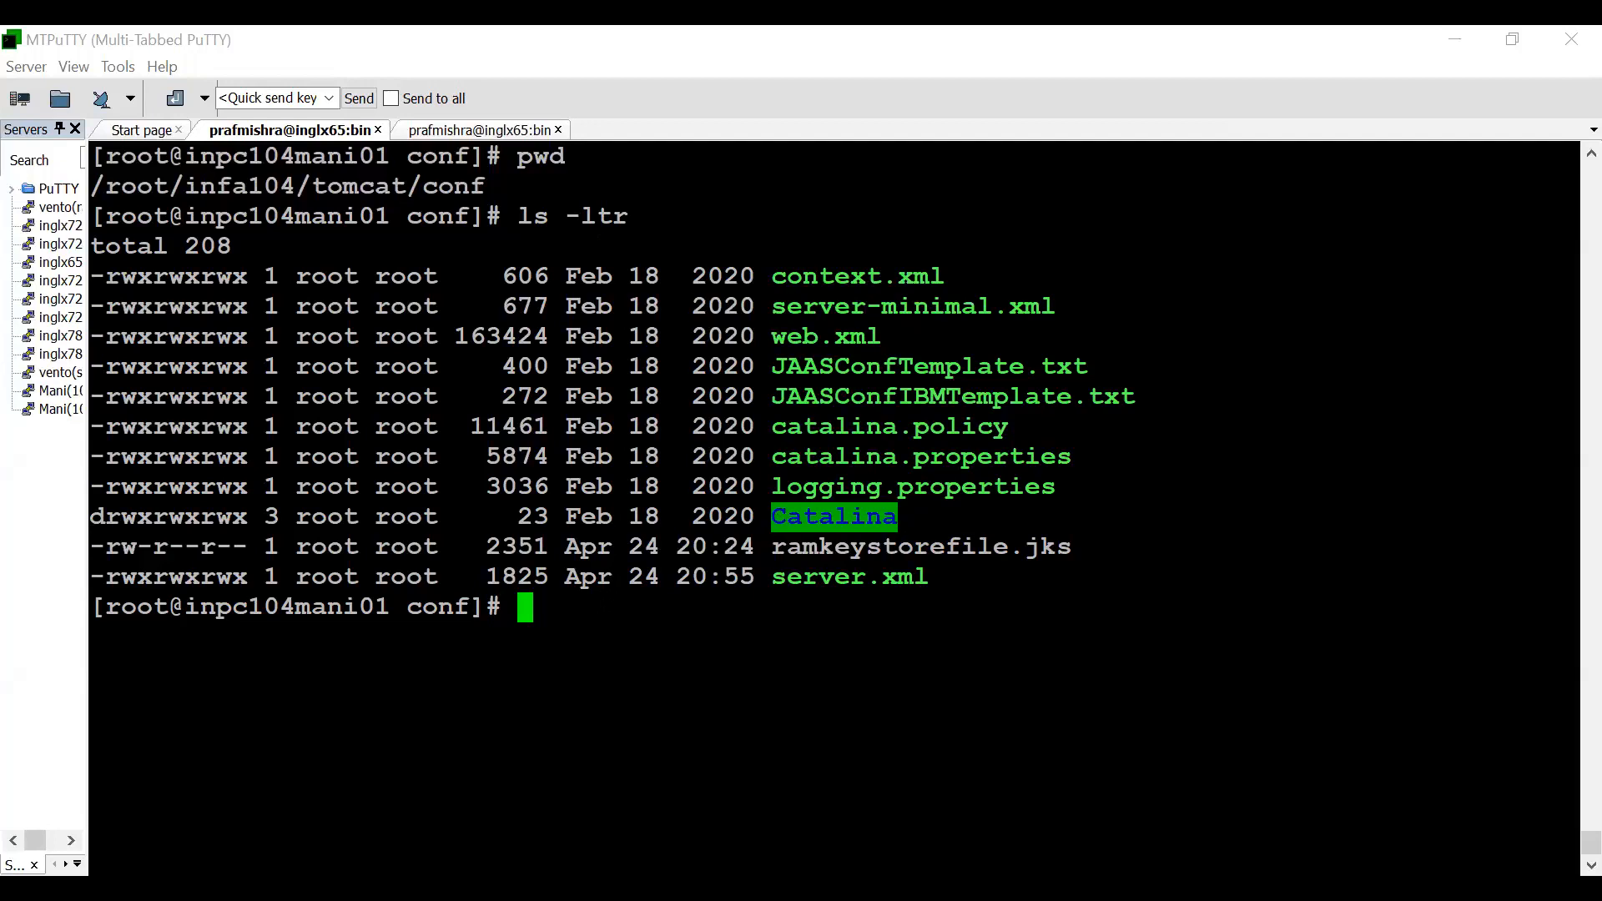
# - Export the ram1 certificate from ramkeystorefile.jks to browser_ssl_ram.crt with keytool -export, entering the keystore password
pyautogui.rightClick(607, 609)
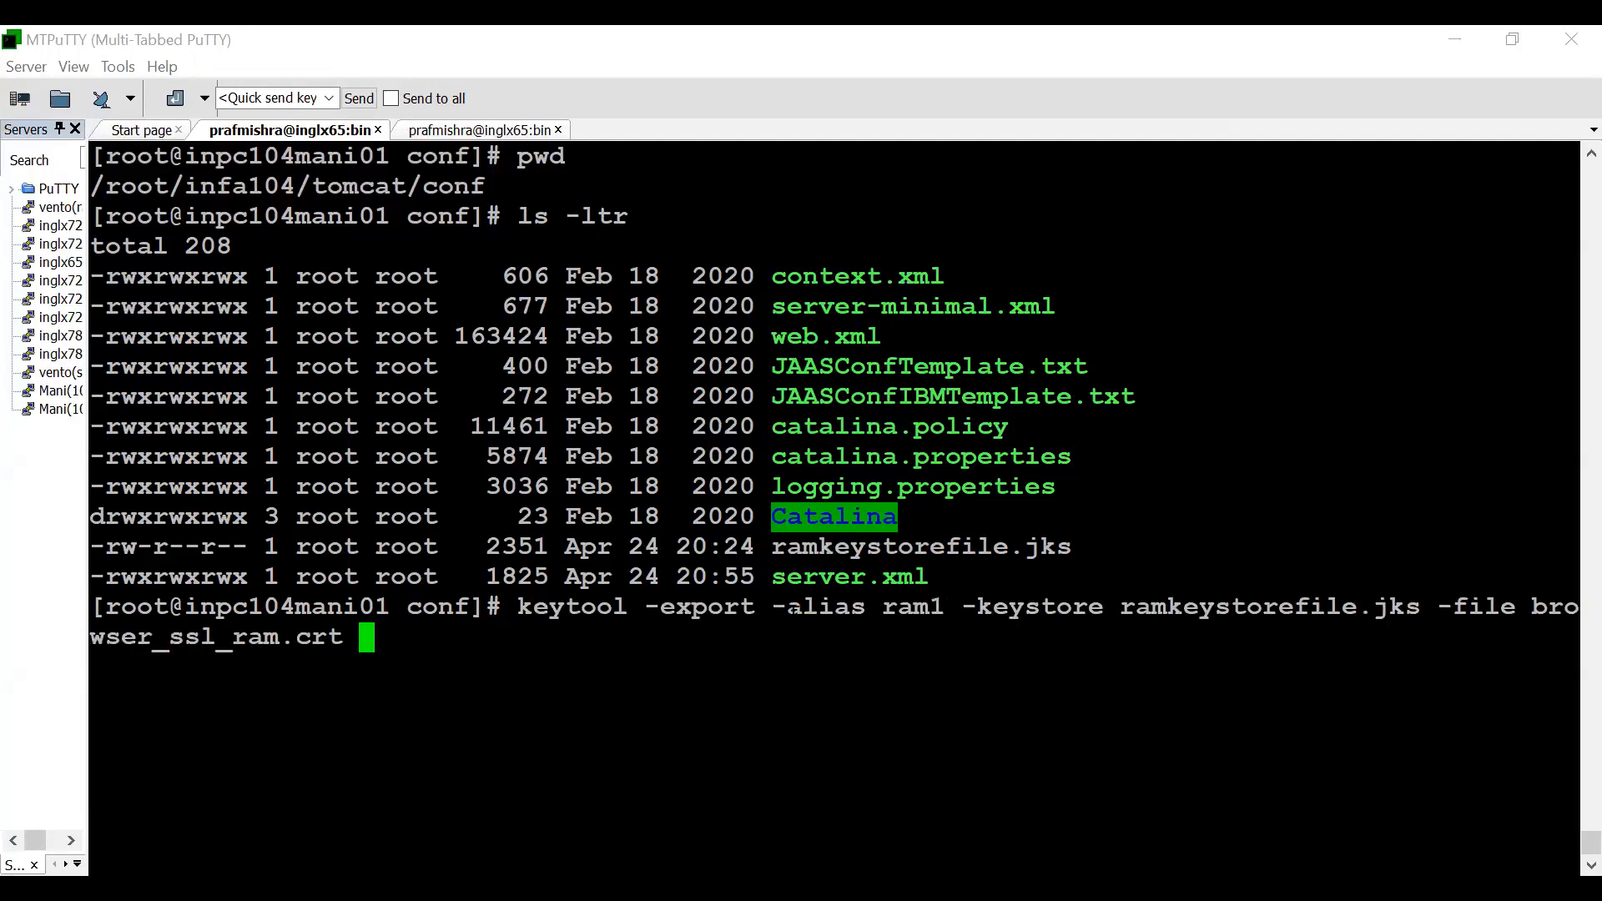
pyautogui.moveTo(1120, 607); pyautogui.dragTo(1410, 614)
pyautogui.click(1422, 615)
pyautogui.press('Return')
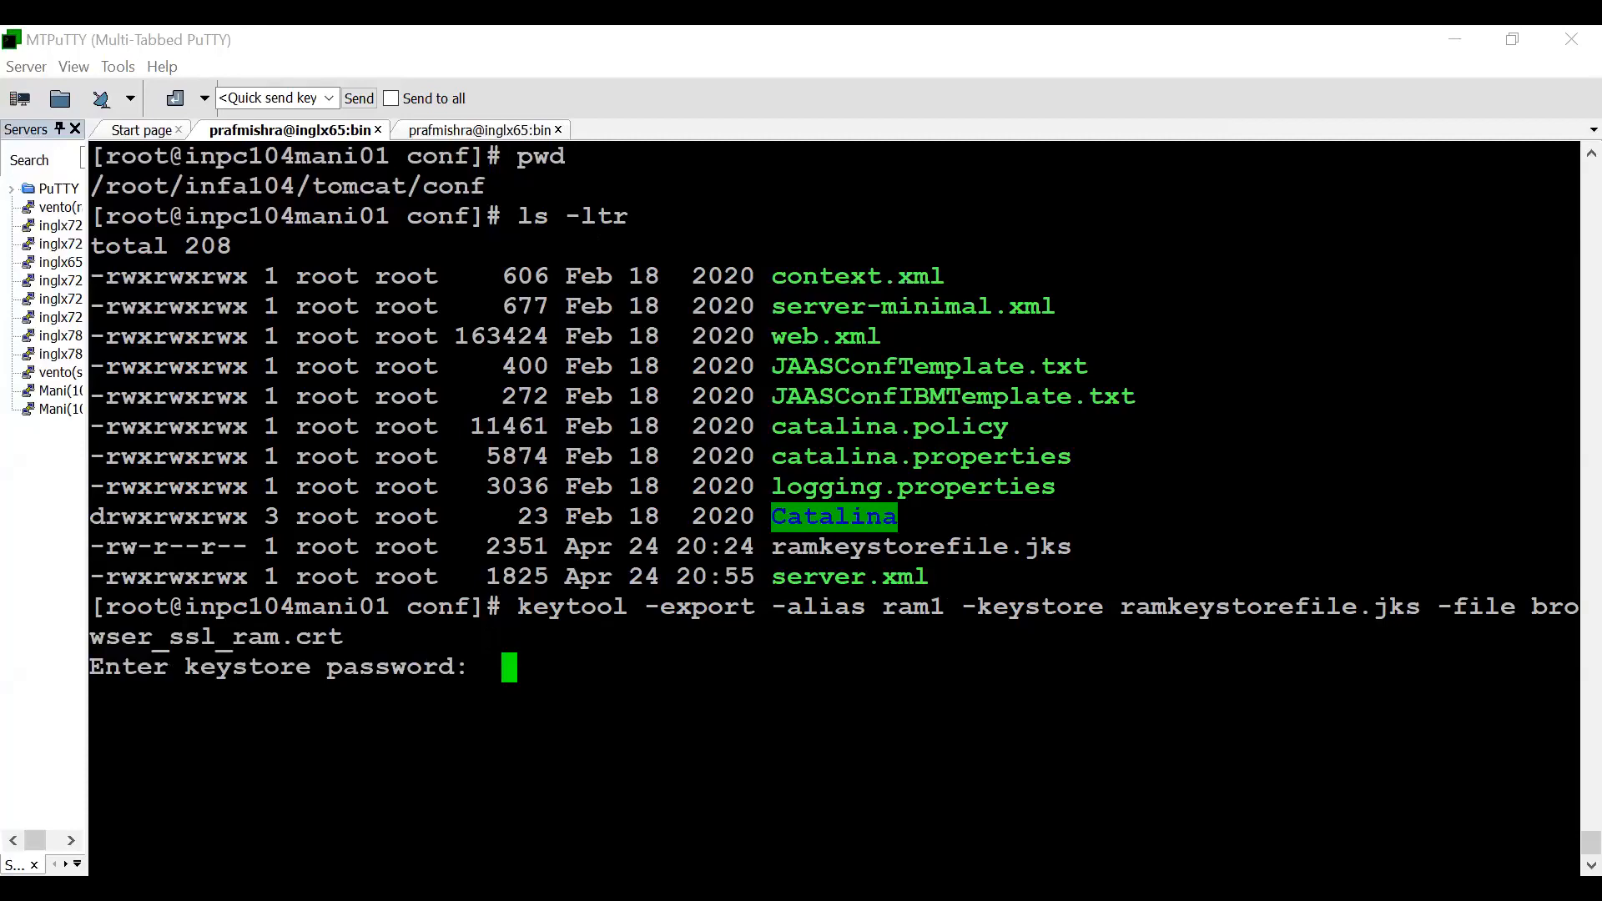
pyautogui.press('Return')
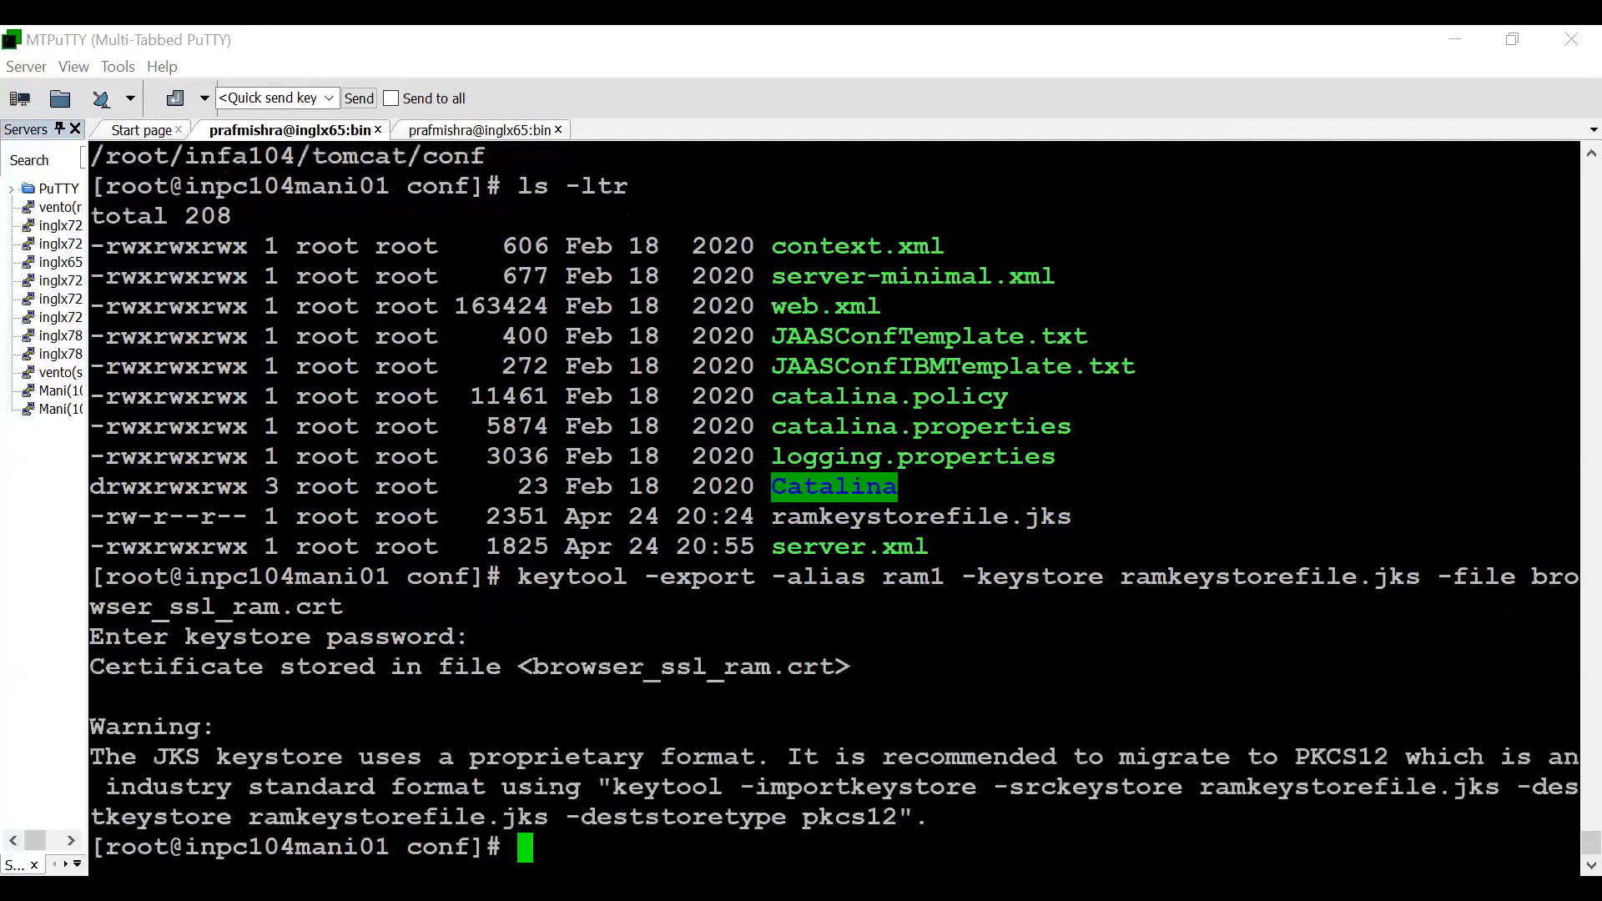
# - List the conf directory again with ls -ltr and highlight the exported browser_ssl_ram.crt file
pyautogui.write('ls -ltr')
pyautogui.press('Return')
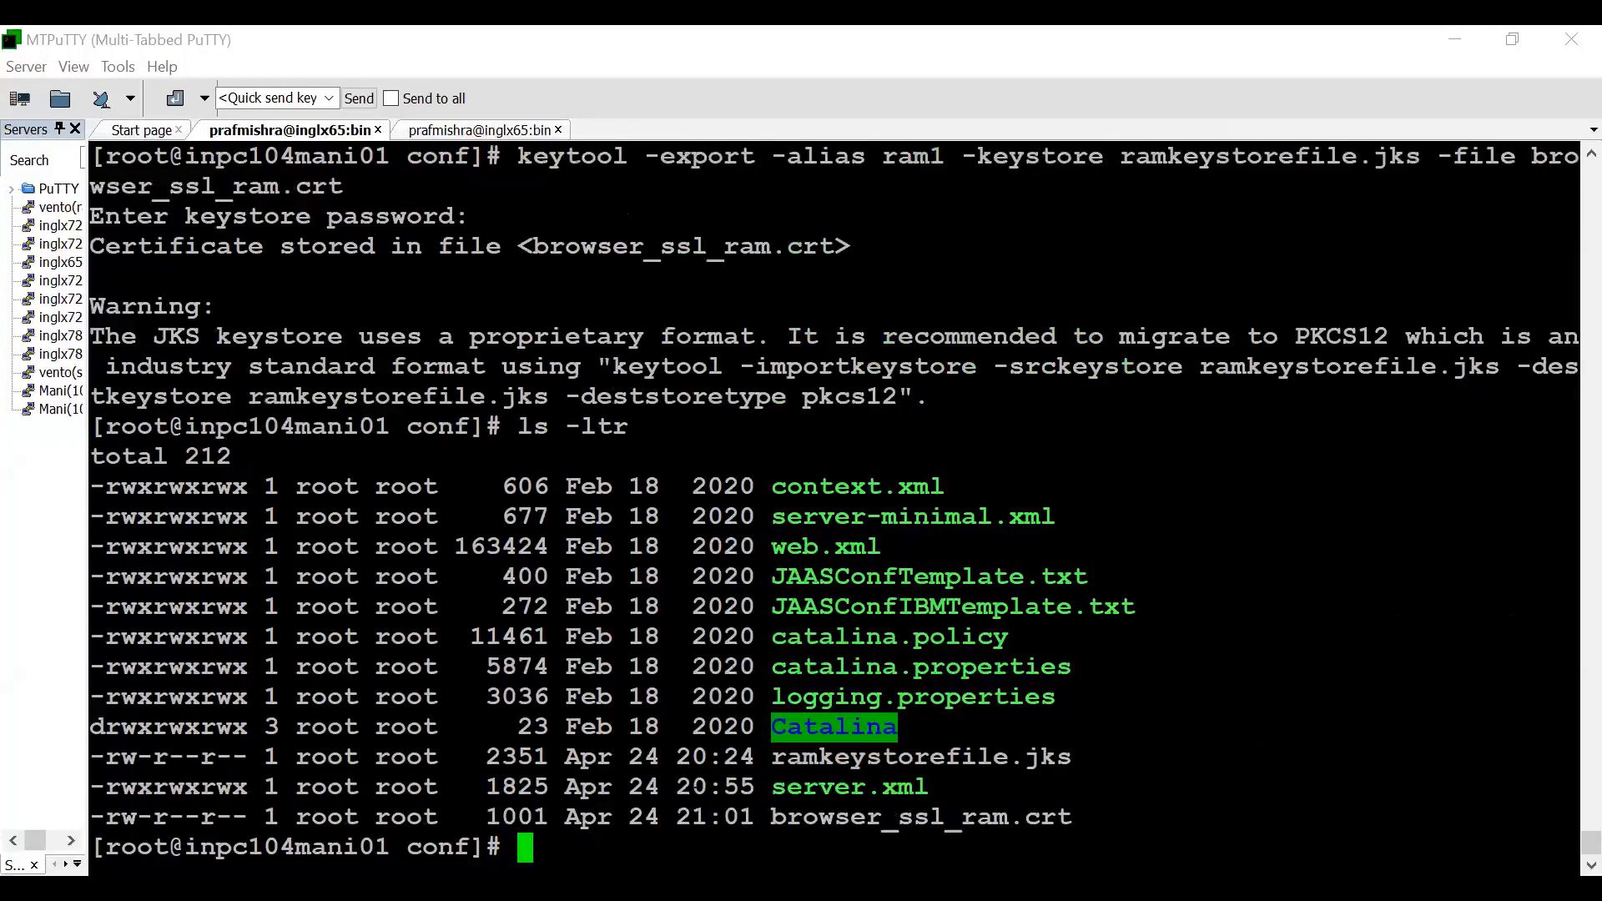
pyautogui.doubleClick(921, 817)
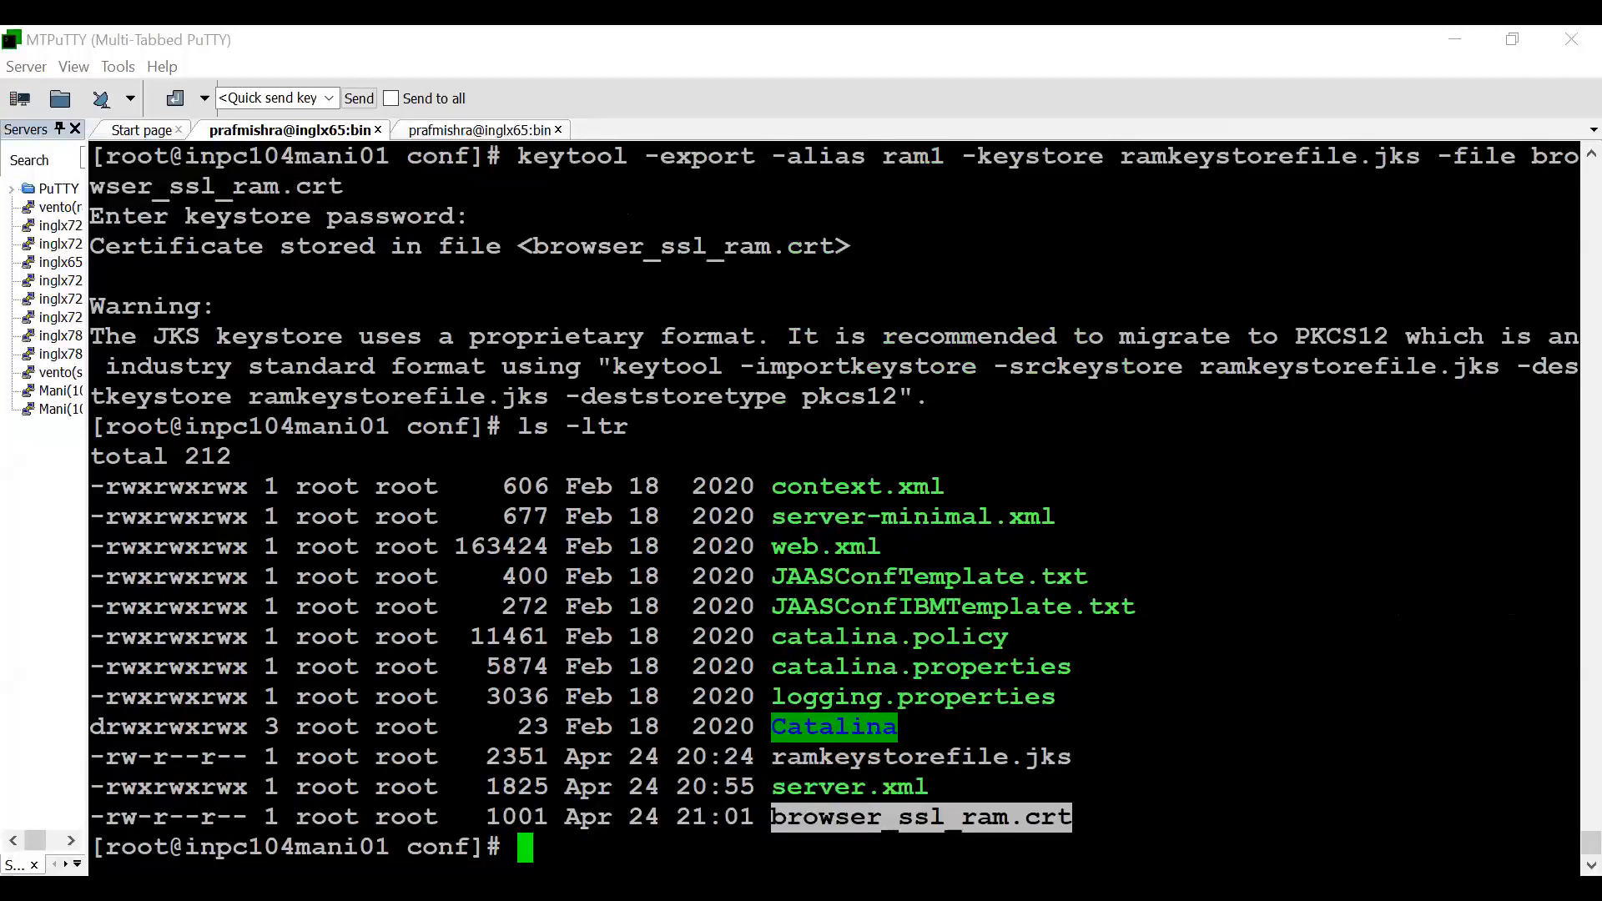
pyautogui.hotkey('alt', 'Tab')
pyautogui.hotkey('ctrl', 'c')
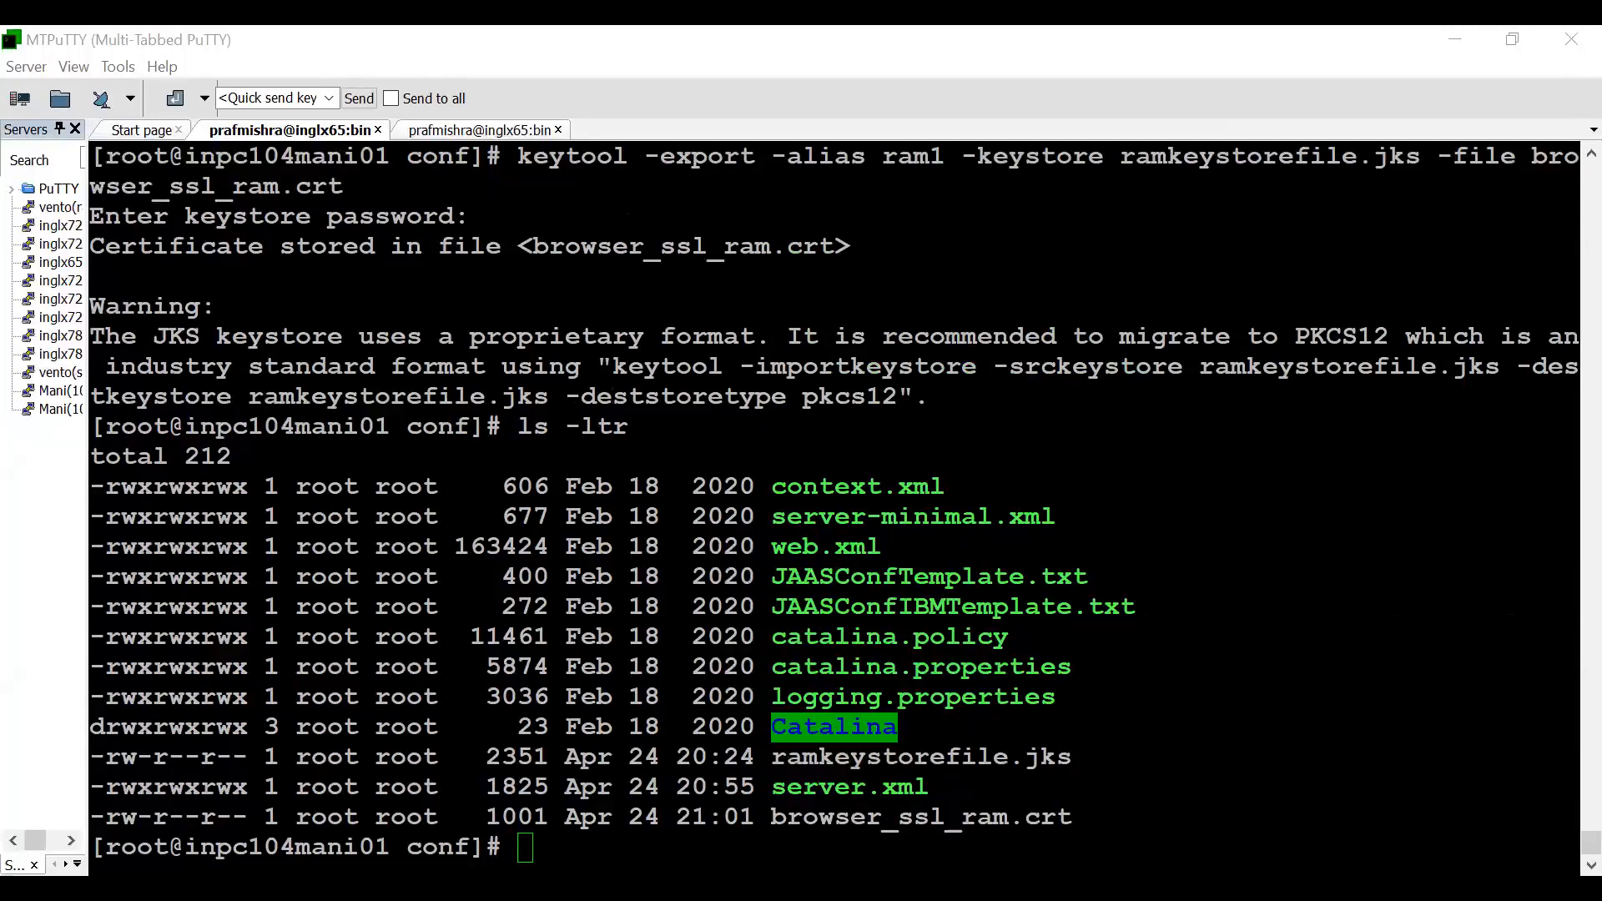
# - Print the details of browser_ssl_ram.crt with keytool -printcert -file and review its owner, validity, fingerprints and extensions
pyautogui.hotkey('alt', 'Tab')
pyautogui.press('shift+Insert')
pyautogui.press('Return')
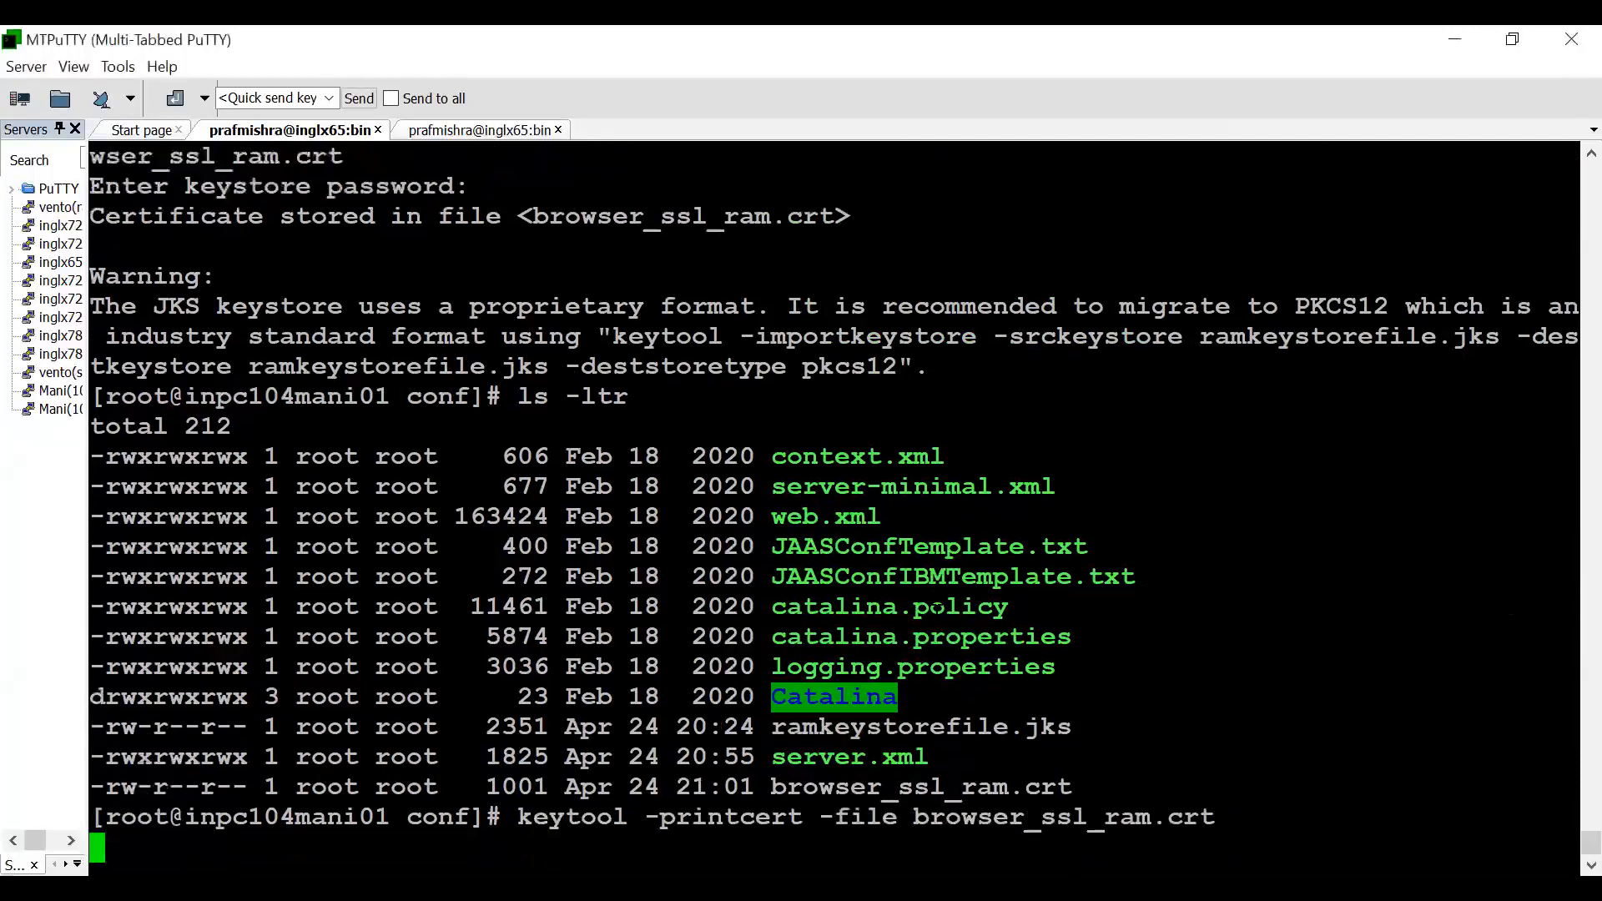
pyautogui.scroll(4, 834, 504)
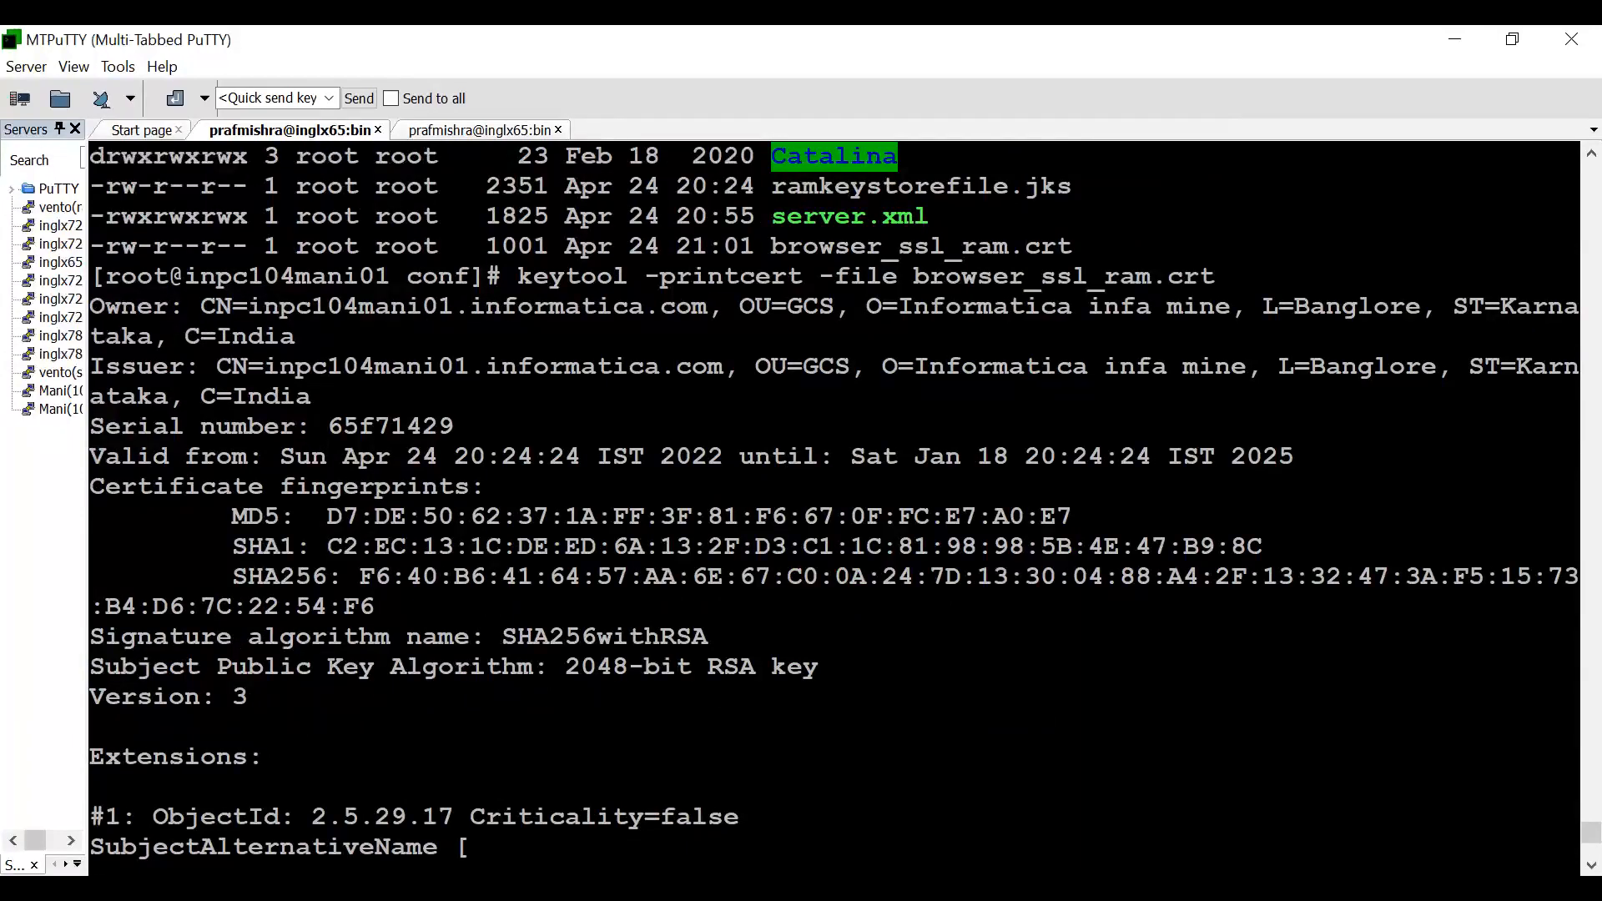
pyautogui.hotkey('alt', 'Tab')
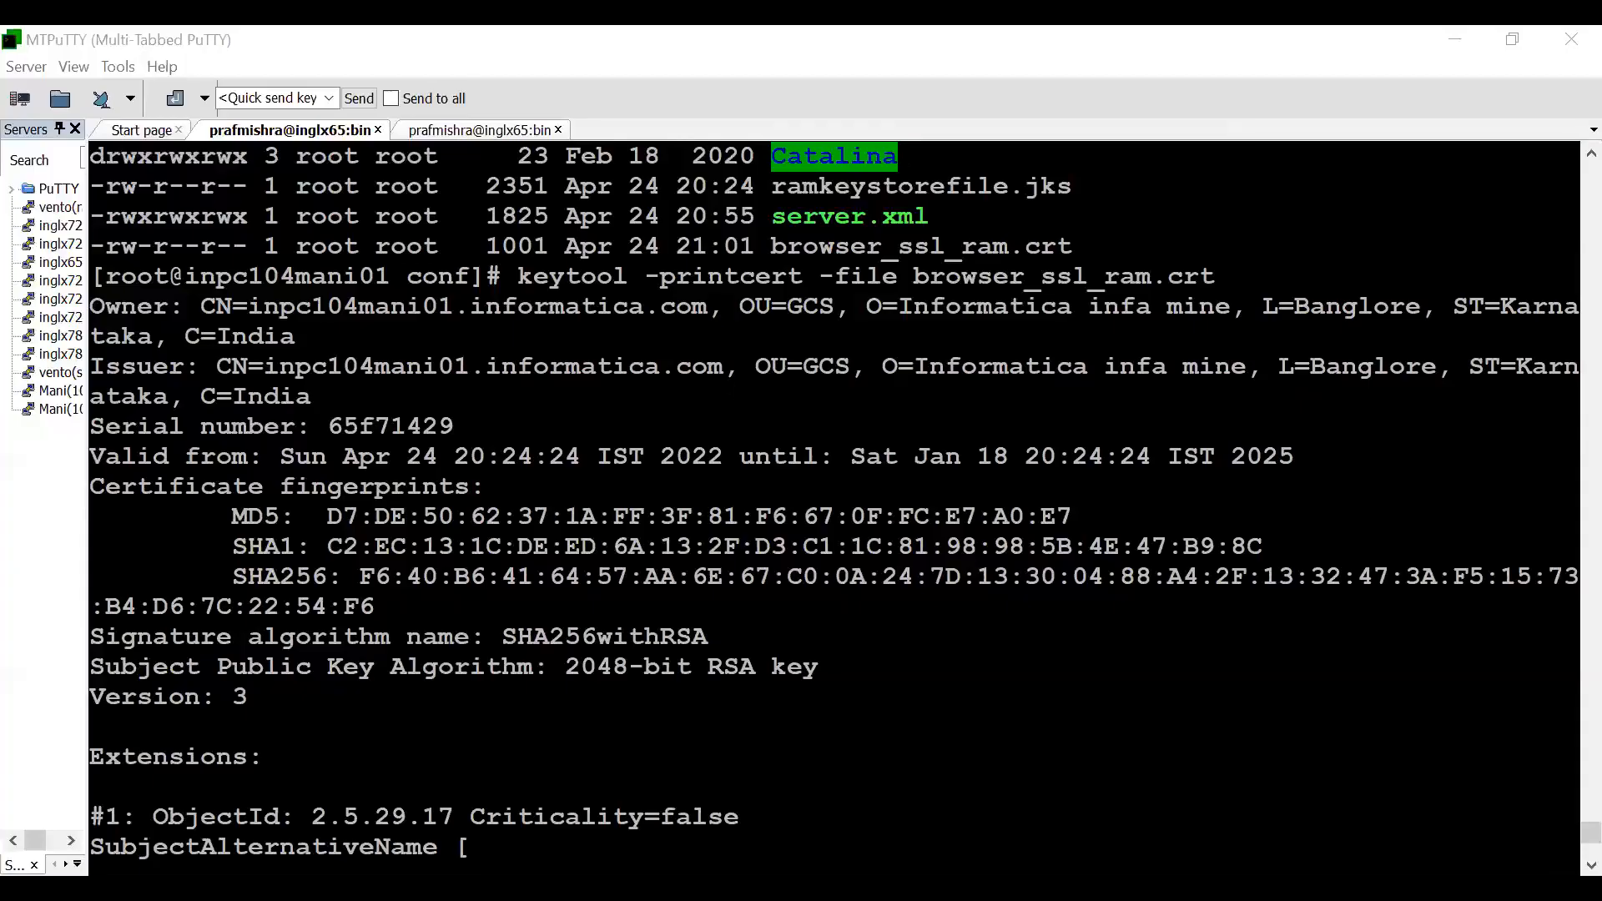
pyautogui.scroll(-4, 834, 504)
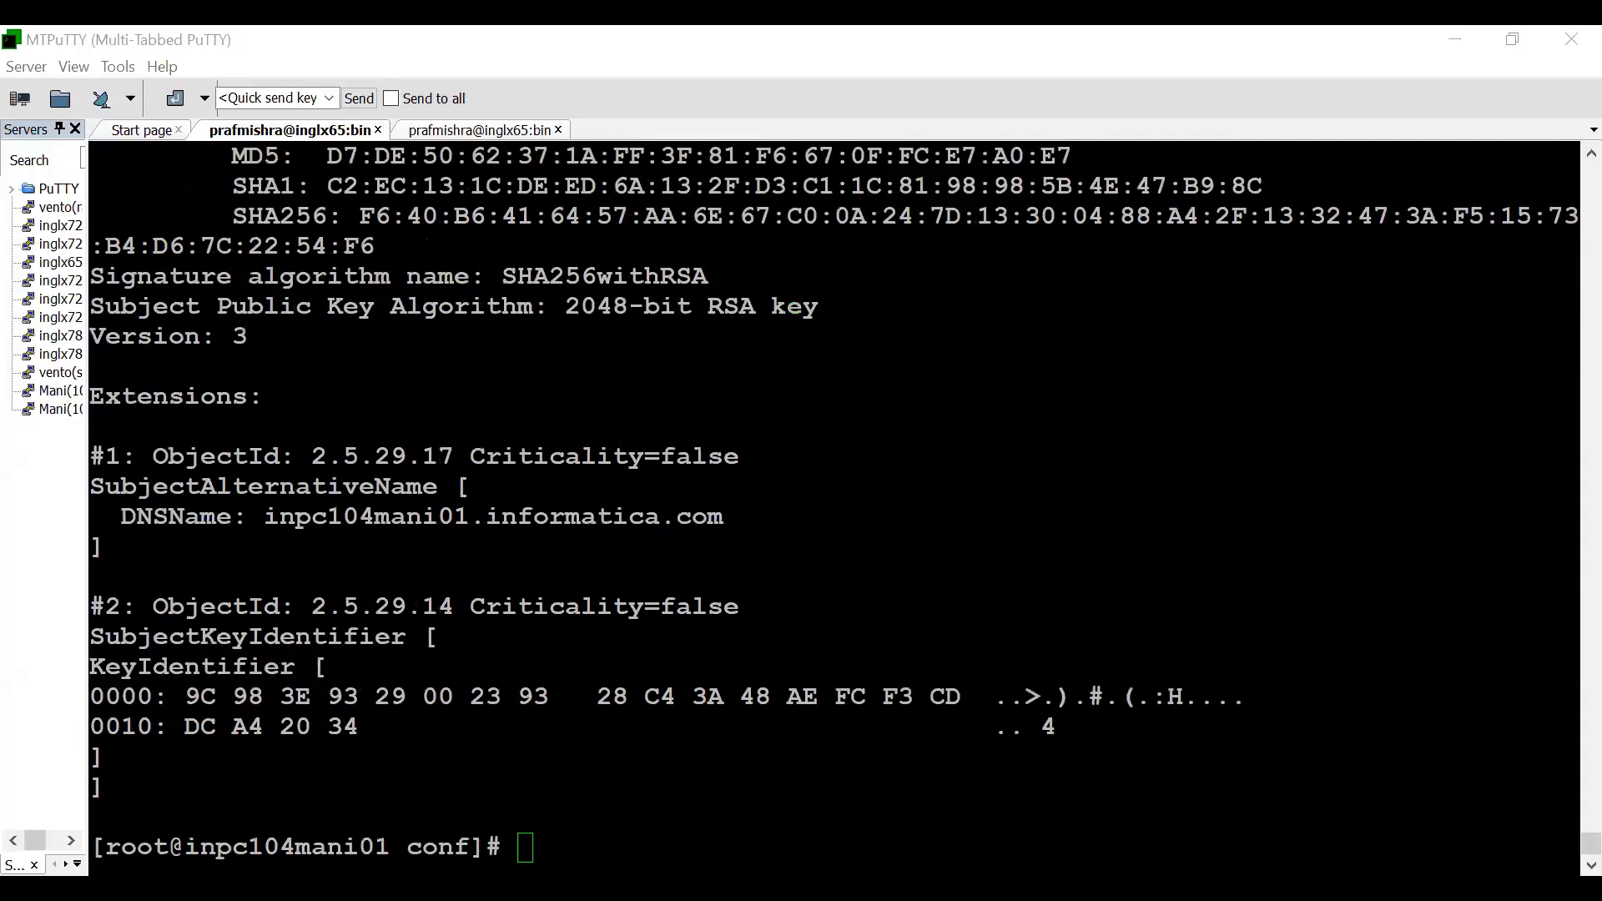
# - Clear the terminal and list the conf directory's files with ls -ltr
pyautogui.hotkey('ctrl', 'l')
pyautogui.write('ls -ltr')
pyautogui.press('Return')
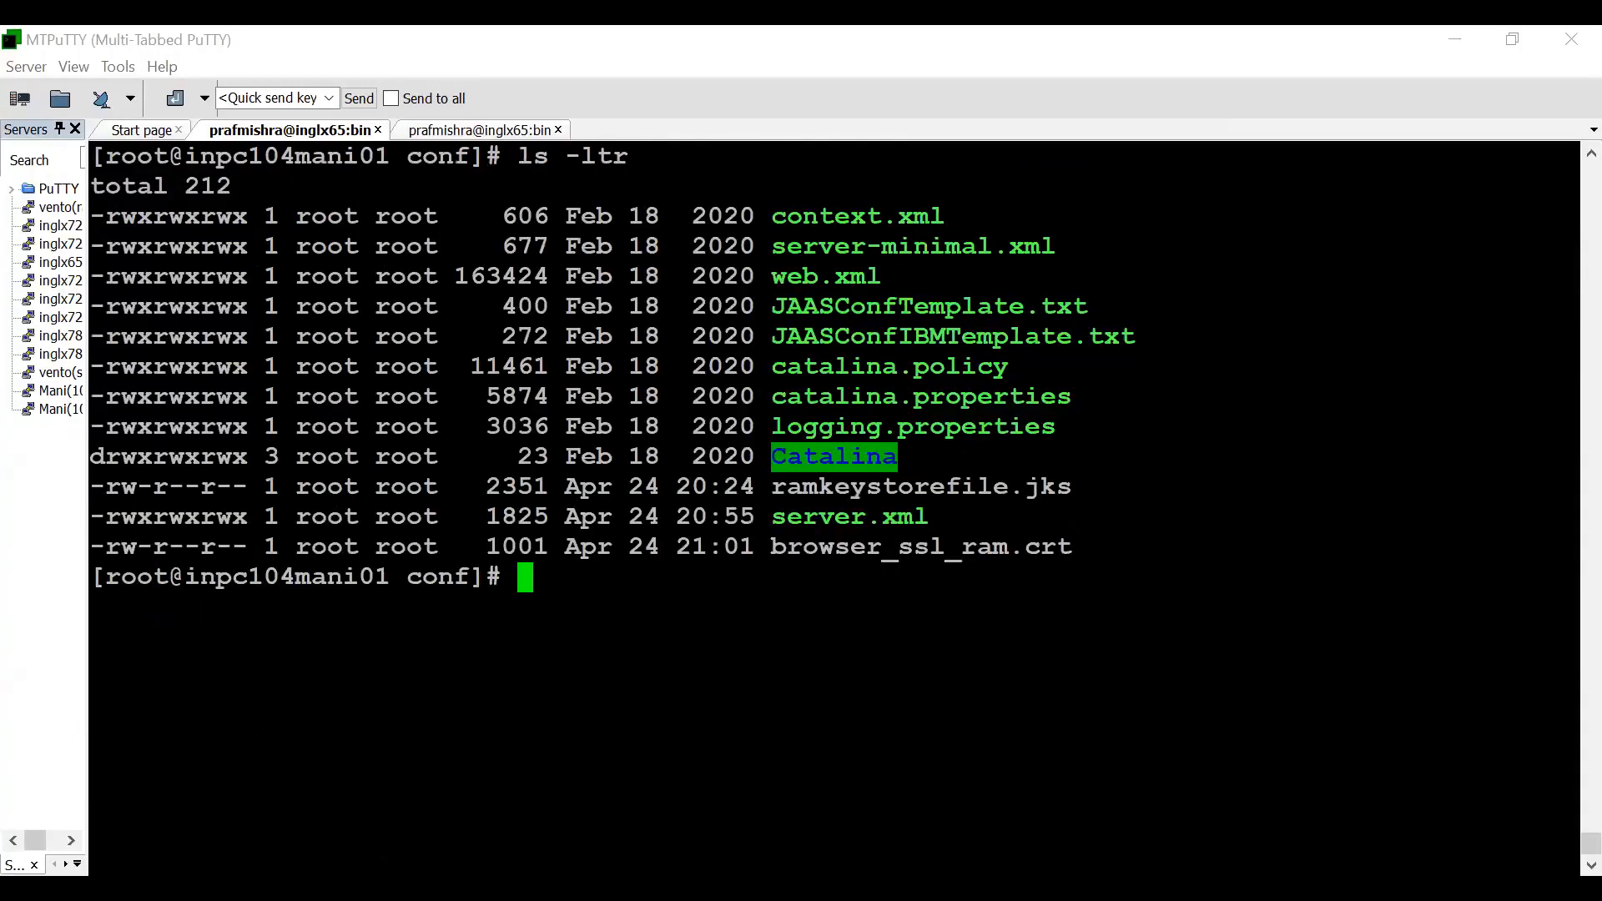
# - Convert alias ram1 from ramkeystorefile.jks to the PKCS12 keystore ramkeystorefile.p12 with keytool -importkeystore, supplying the destination key, destination store and source keystore passwords
pyautogui.press('shift+Insert')
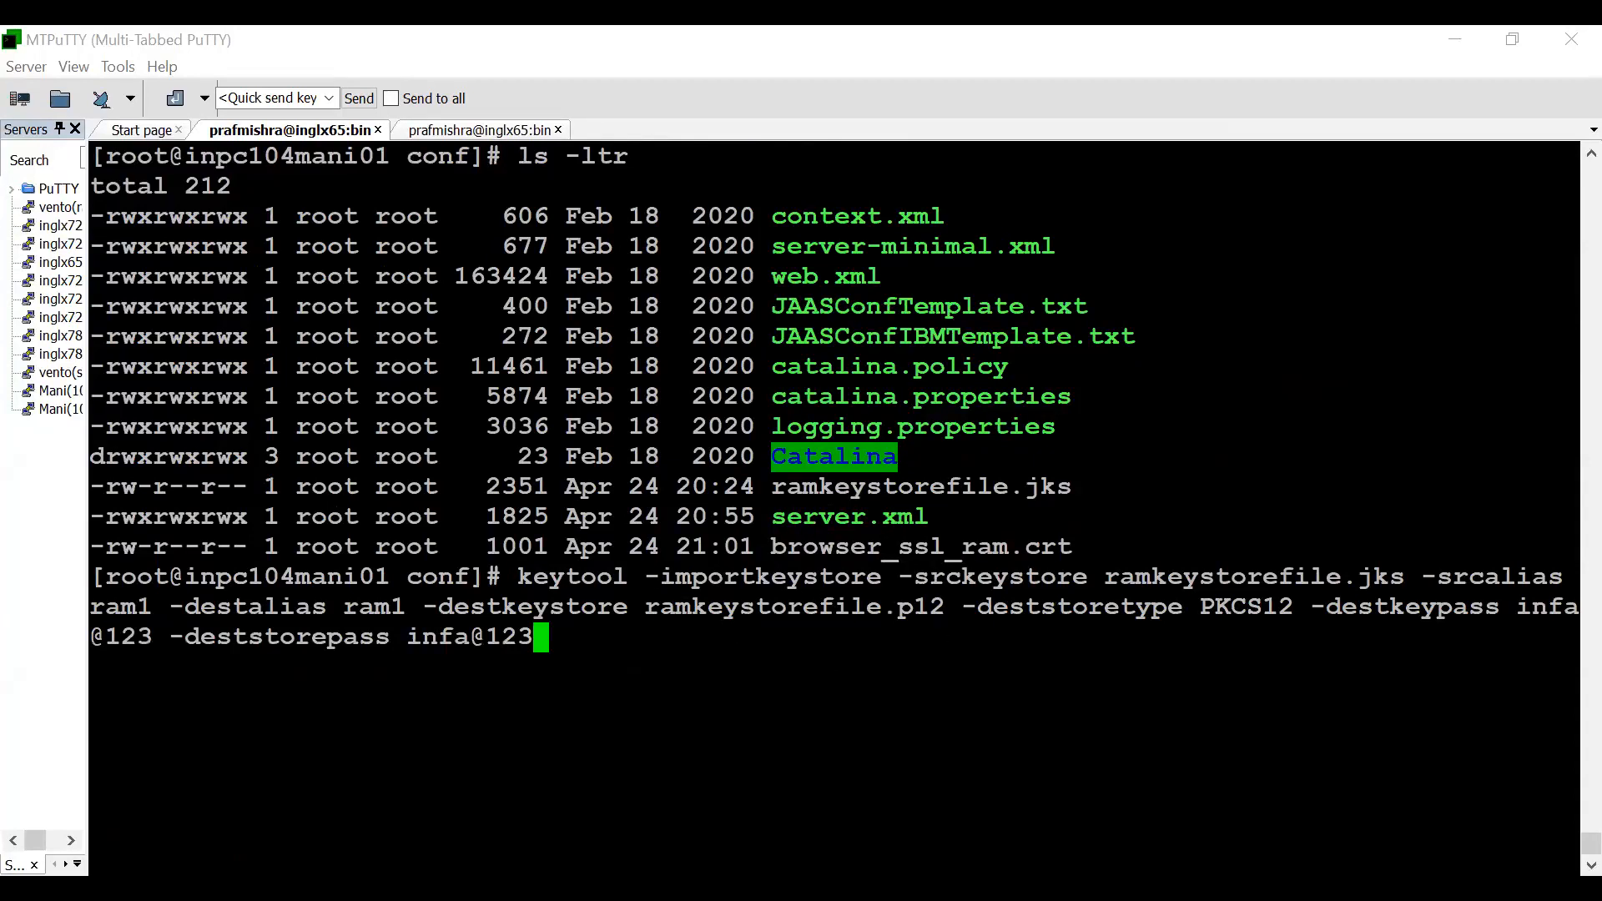
pyautogui.doubleClick(858, 487)
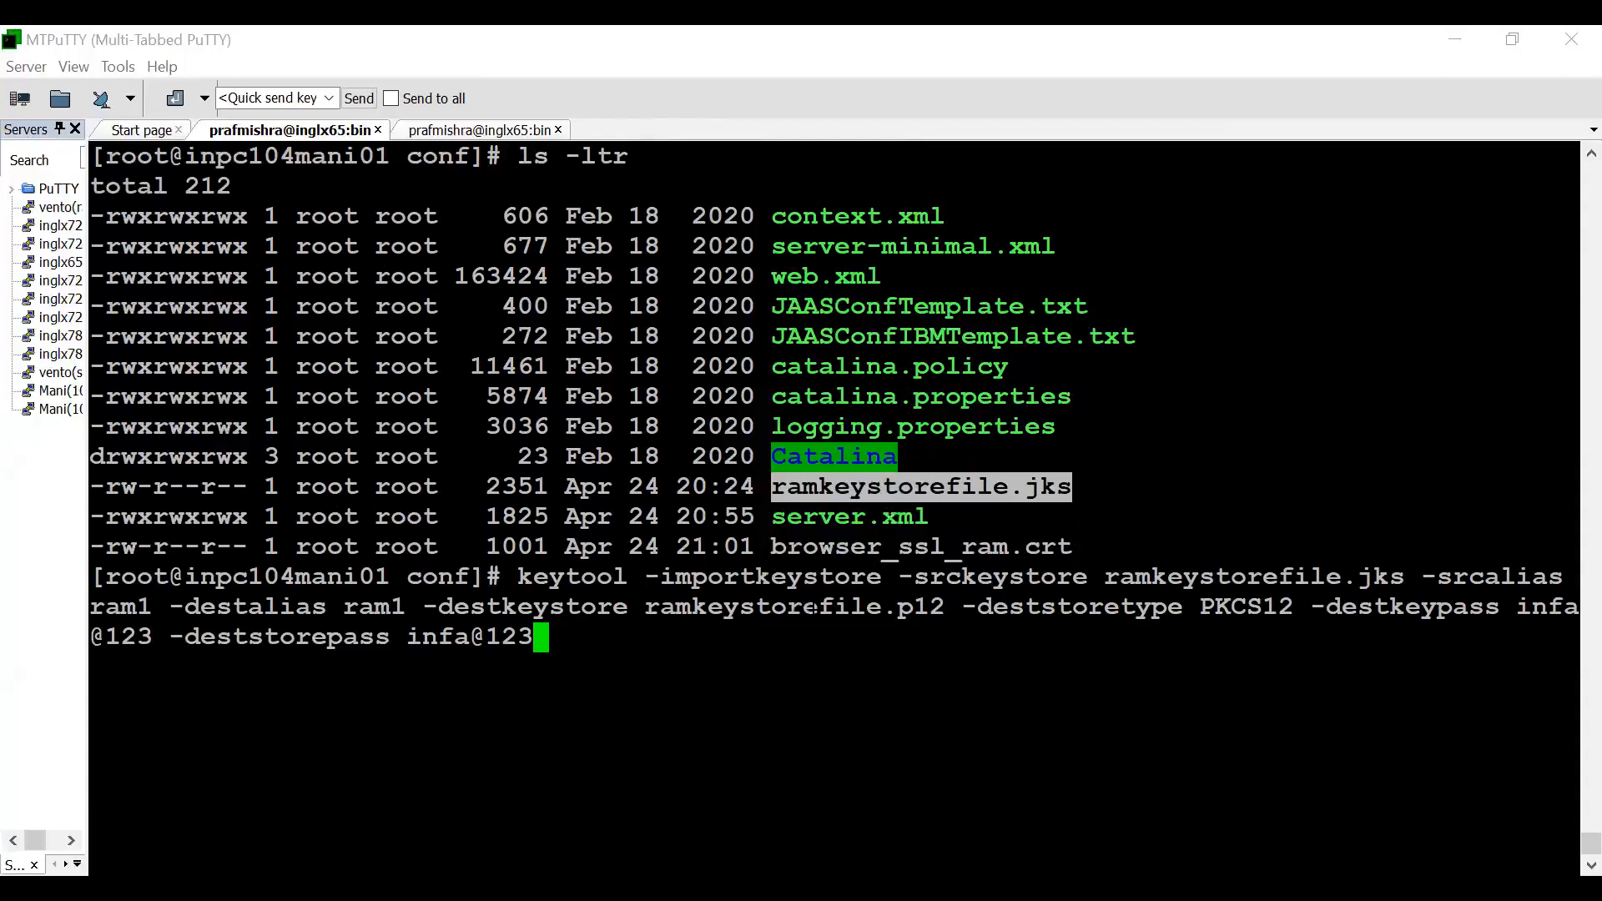
pyautogui.moveTo(1110, 576); pyautogui.dragTo(1394, 575)
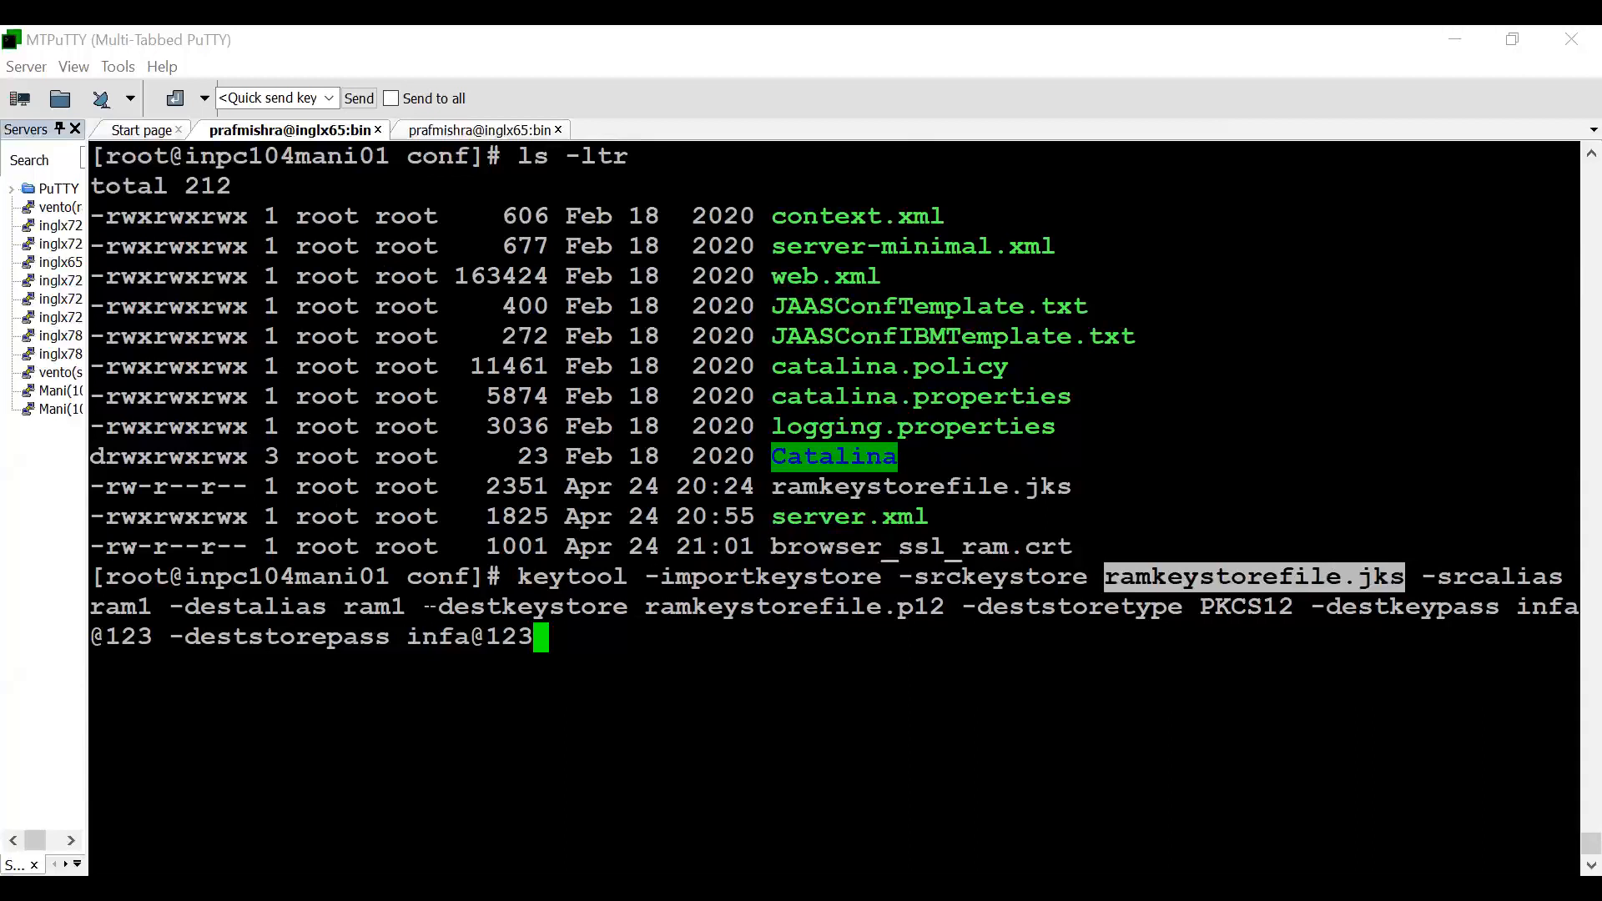
pyautogui.moveTo(427, 607); pyautogui.dragTo(943, 607)
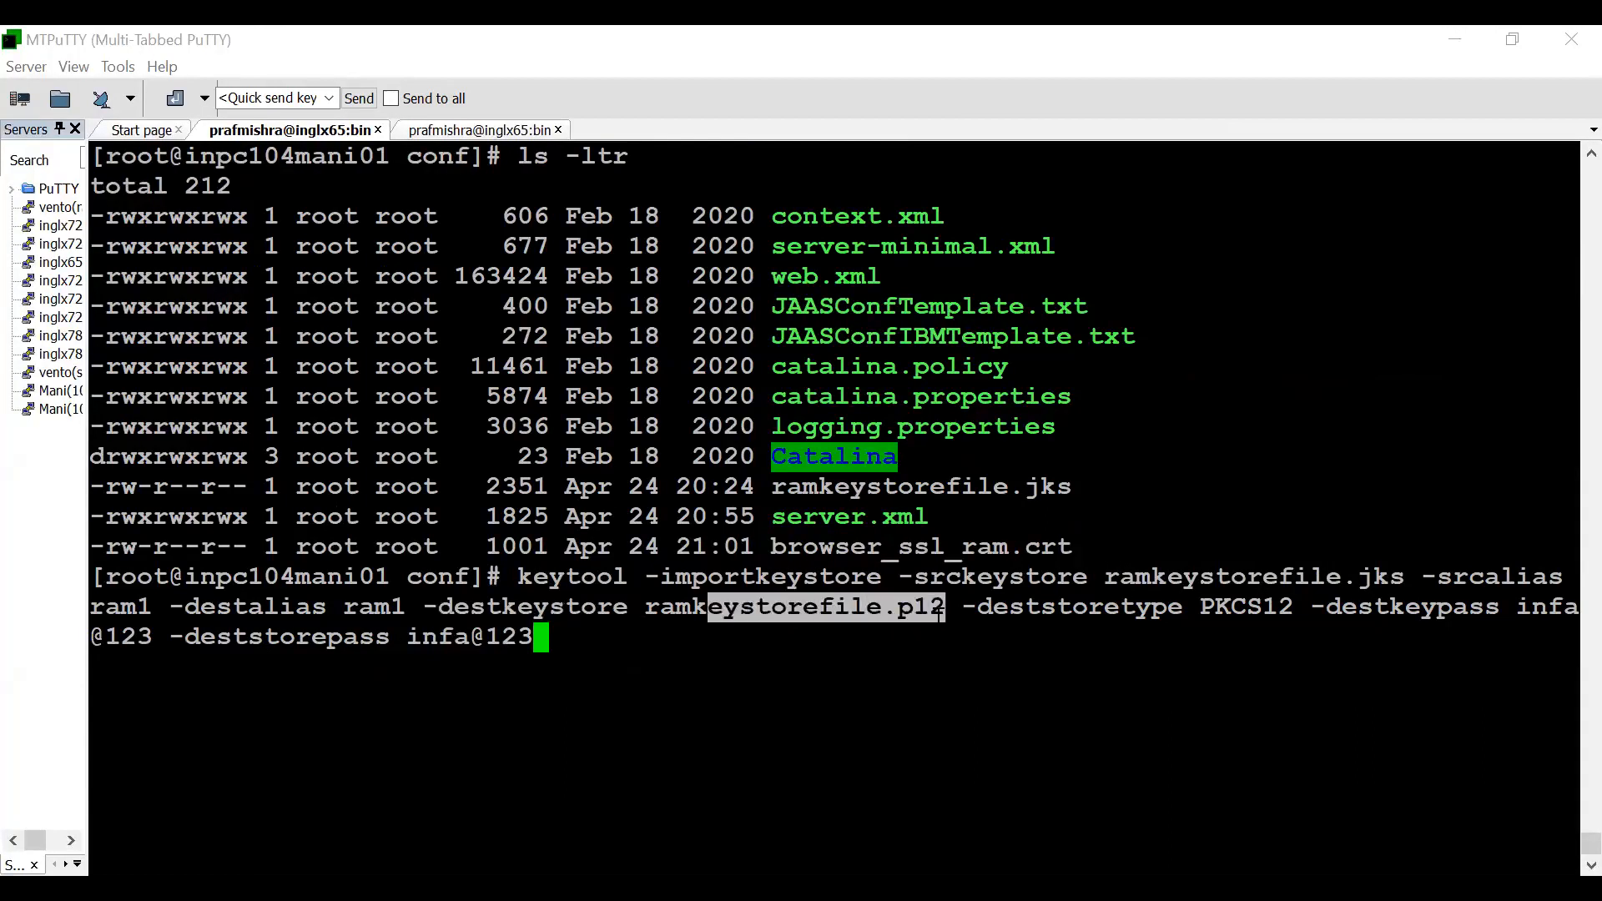
pyautogui.click(940, 609)
pyautogui.doubleClick(904, 609)
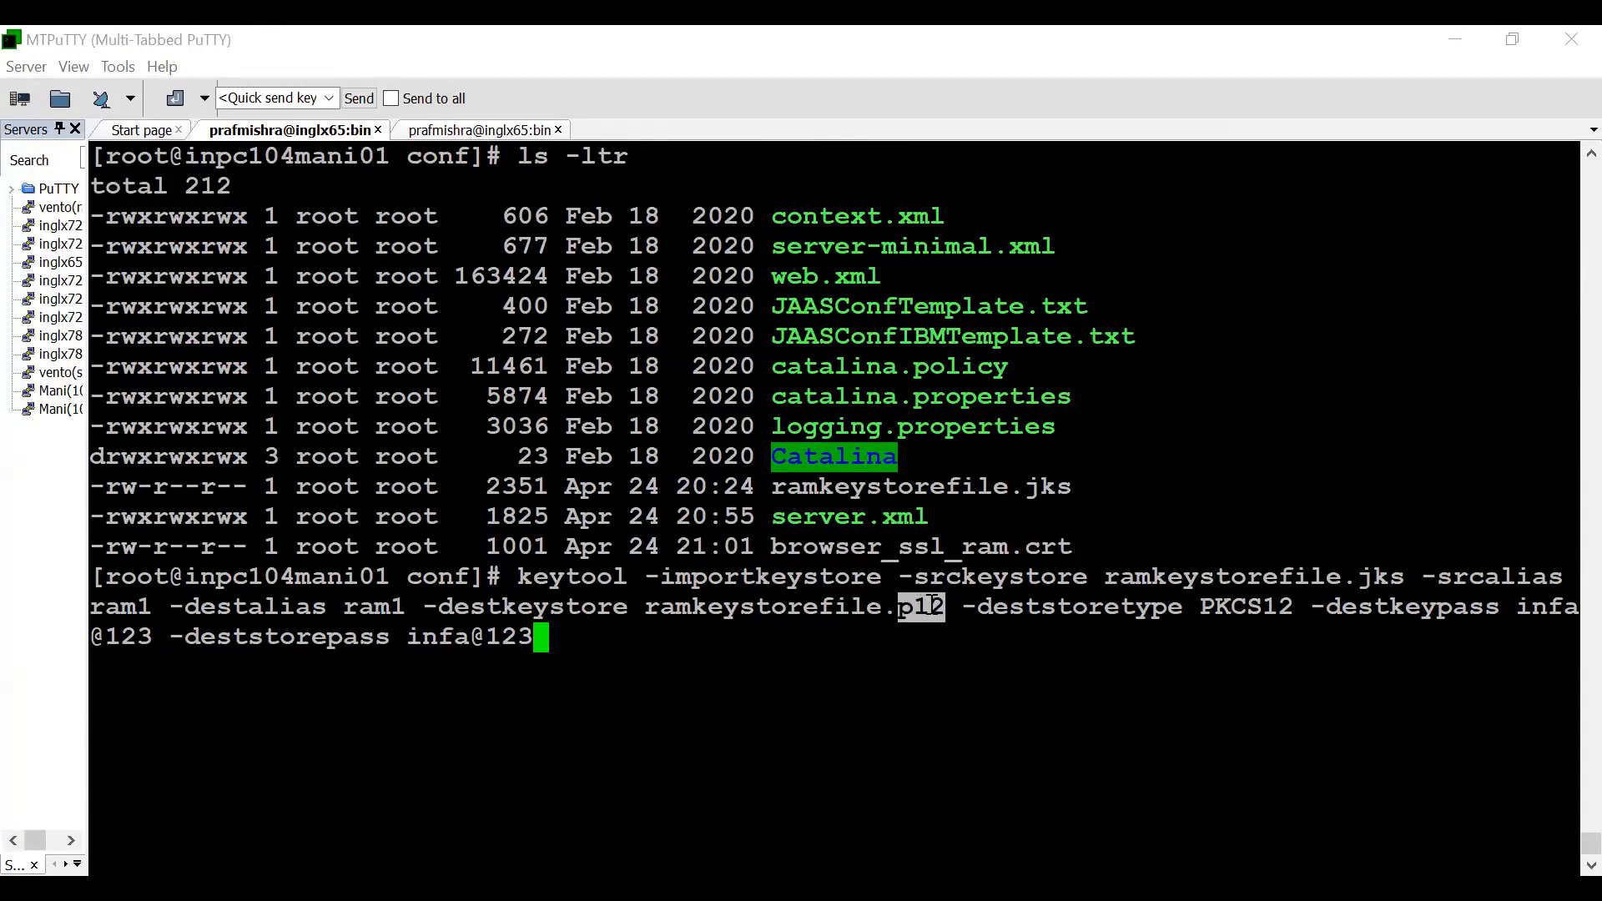
pyautogui.click(793, 610)
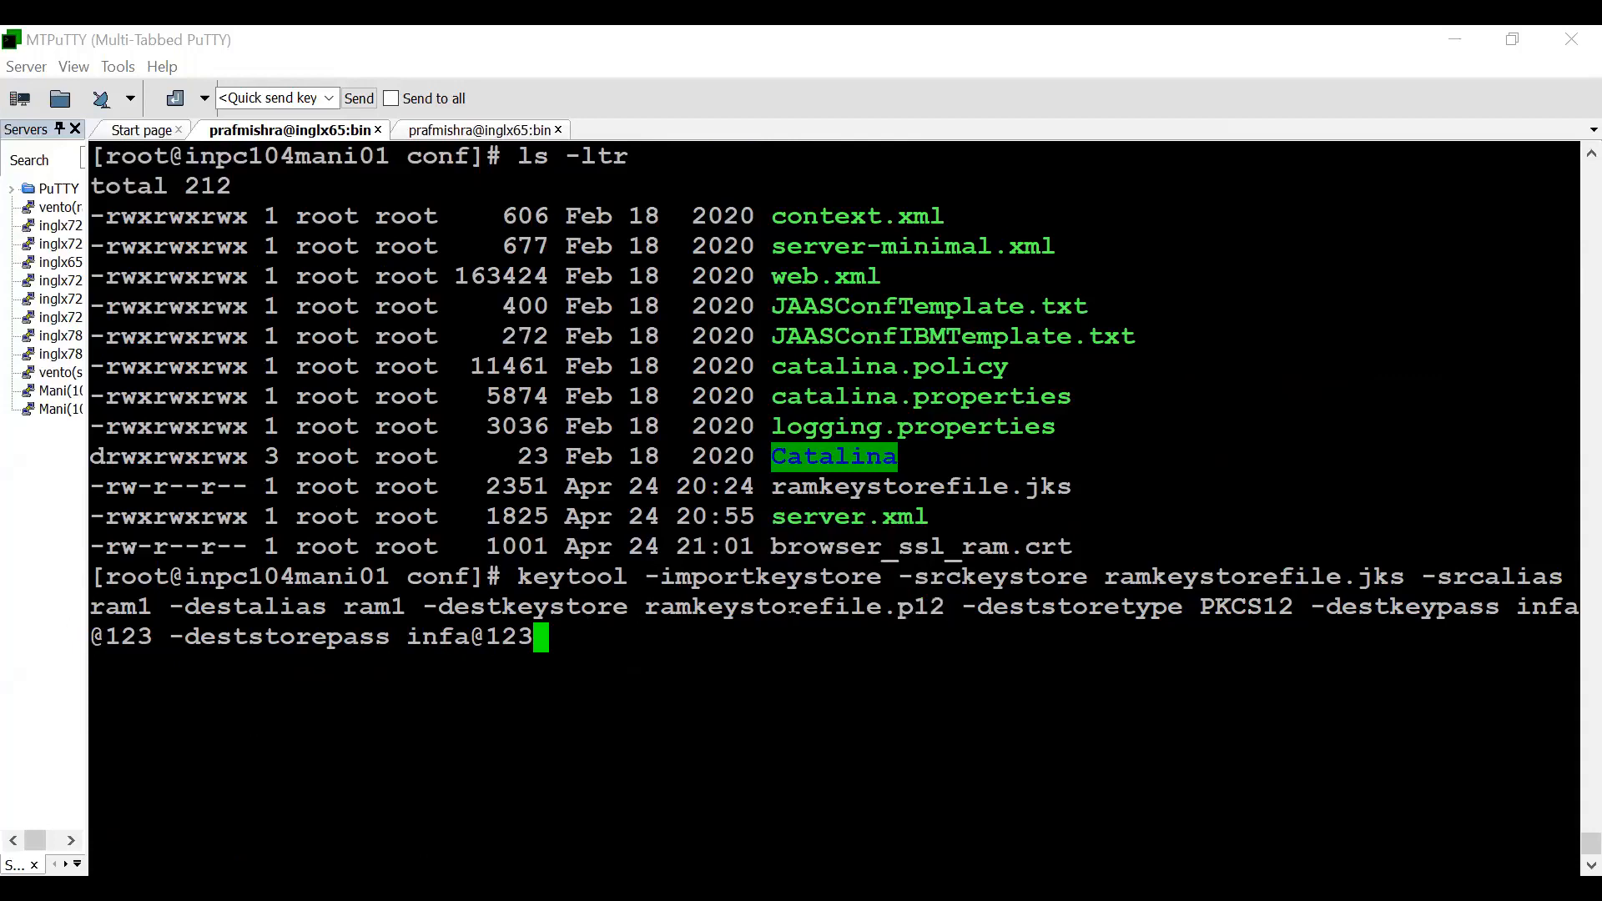
pyautogui.press('Return')
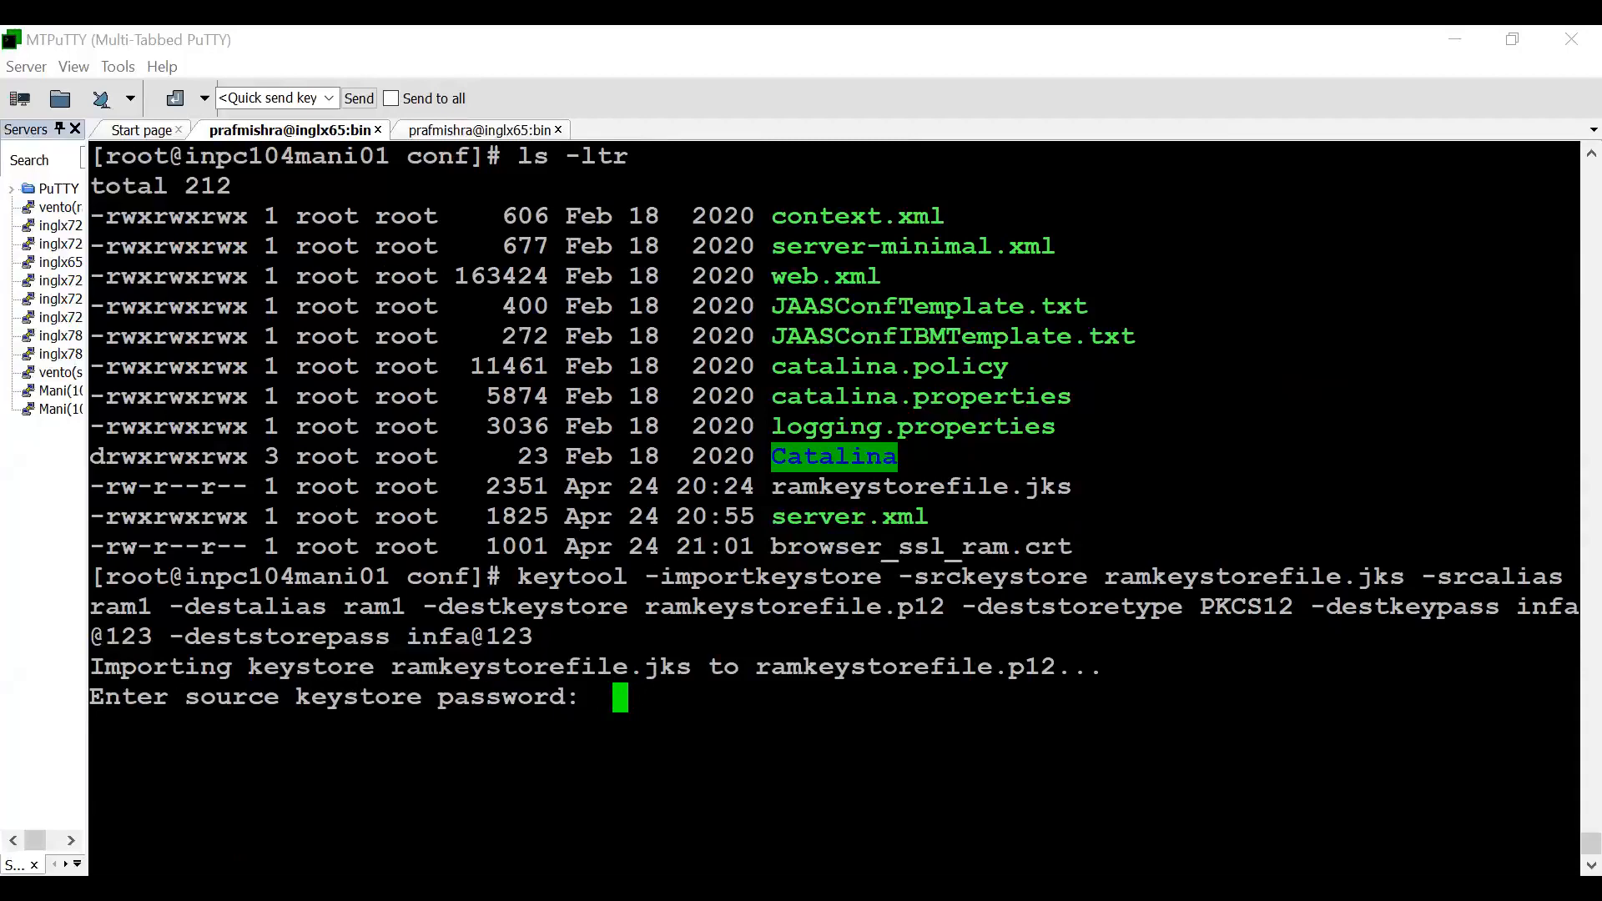
pyautogui.press('Return')
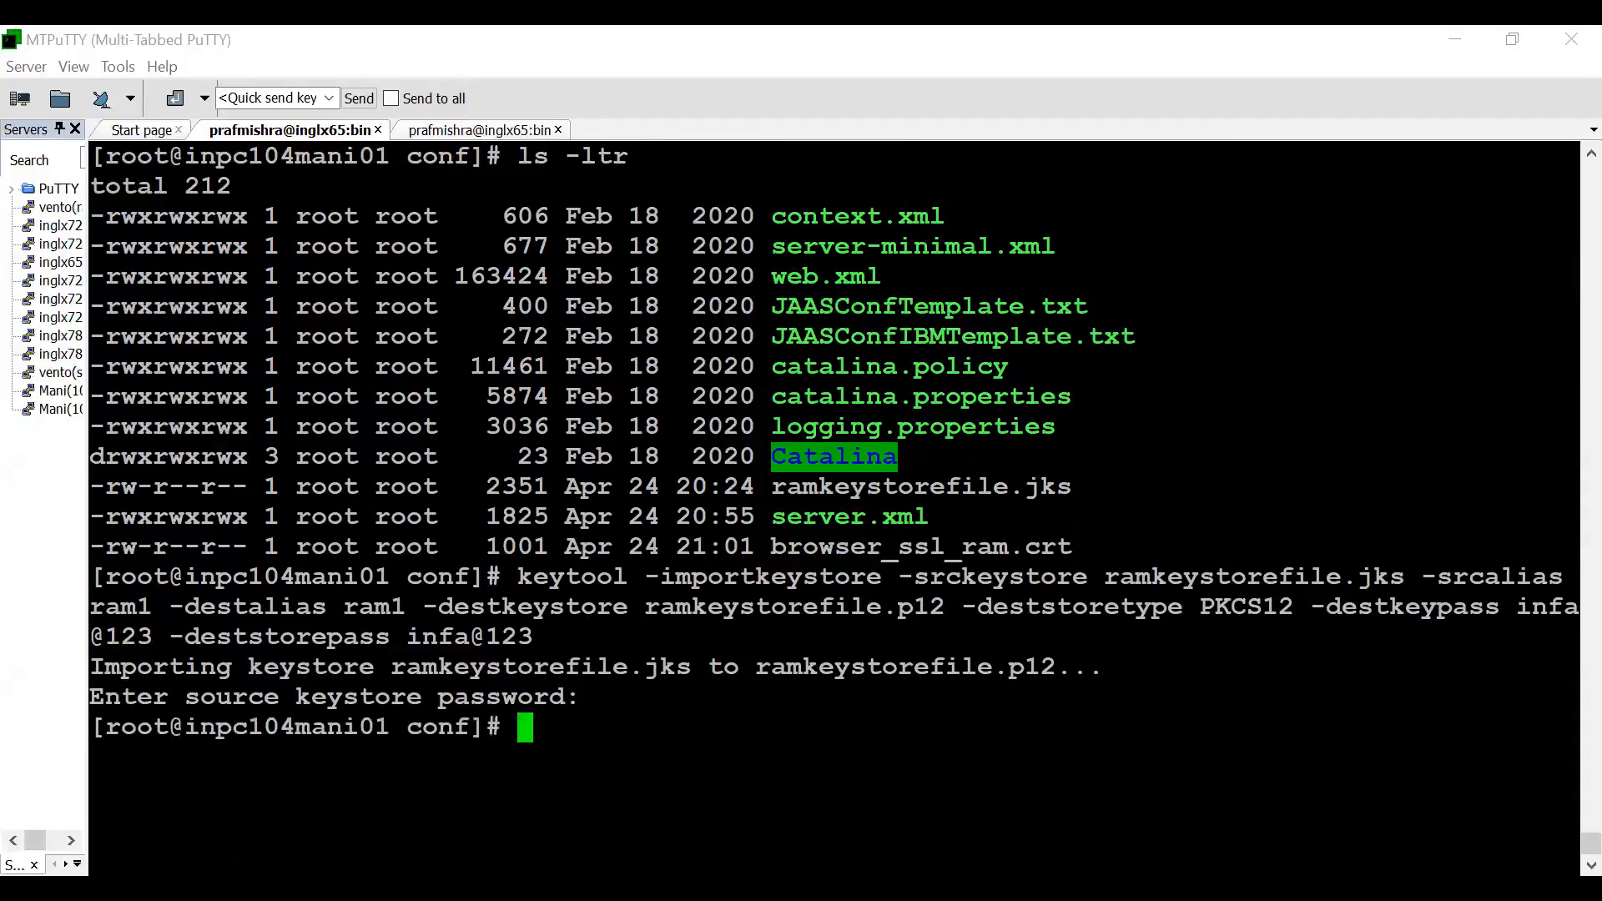
# - Clear the terminal, list the conf directory with ls -ltr and highlight the ramkeystorefile.p12 file name
pyautogui.hotkey('ctrl', 'l')
pyautogui.write('ls -ltr')
pyautogui.press('Return')
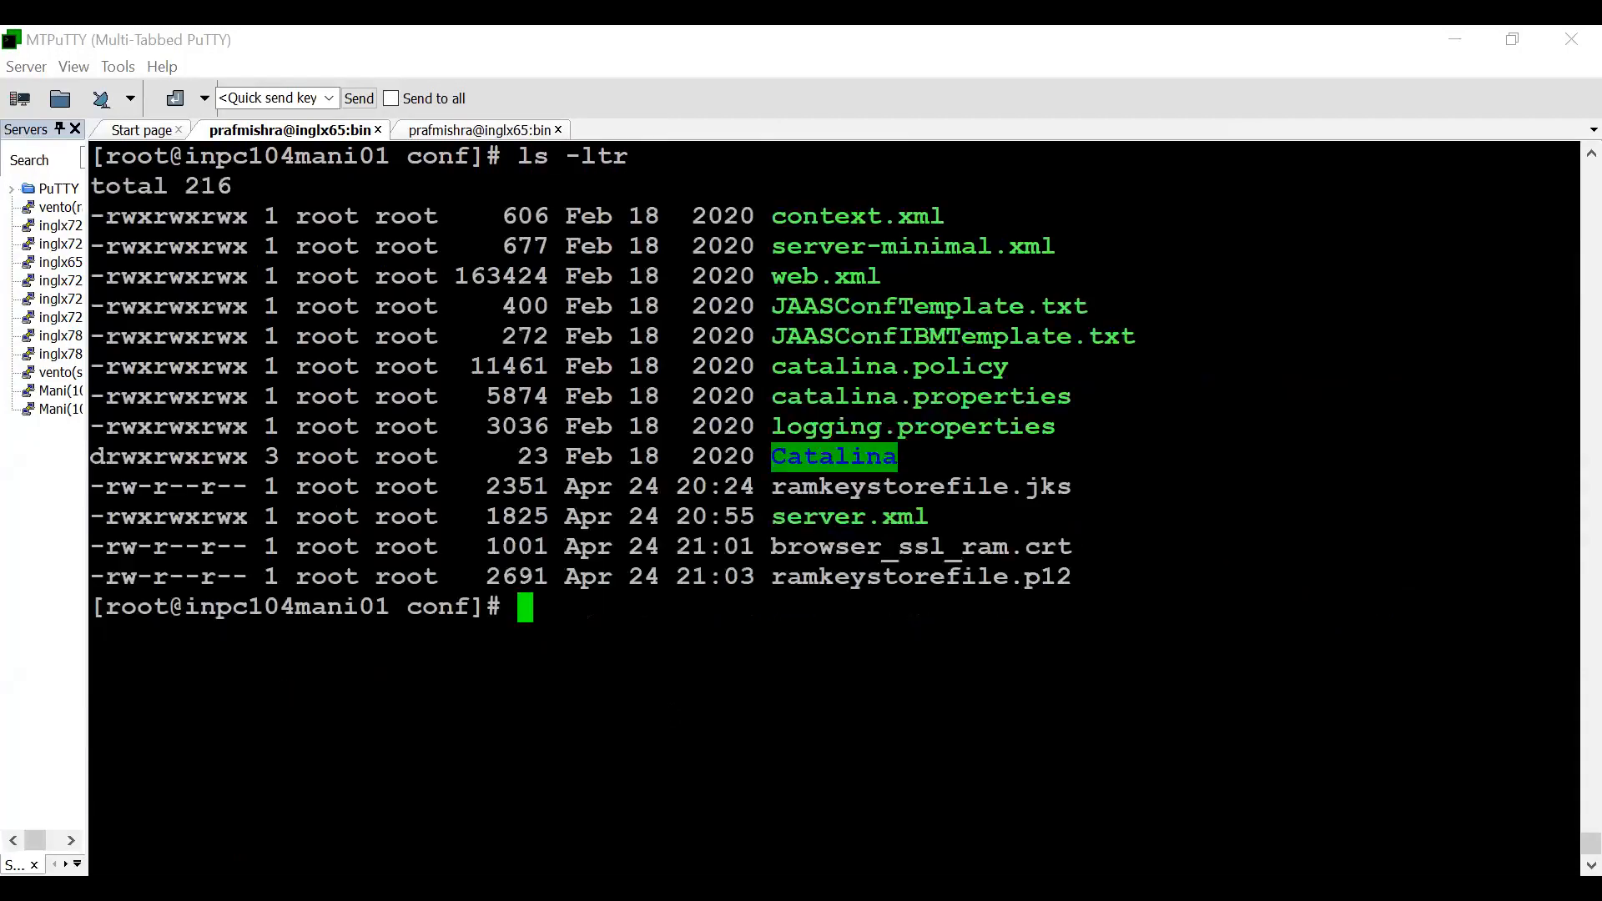
pyautogui.doubleClick(889, 578)
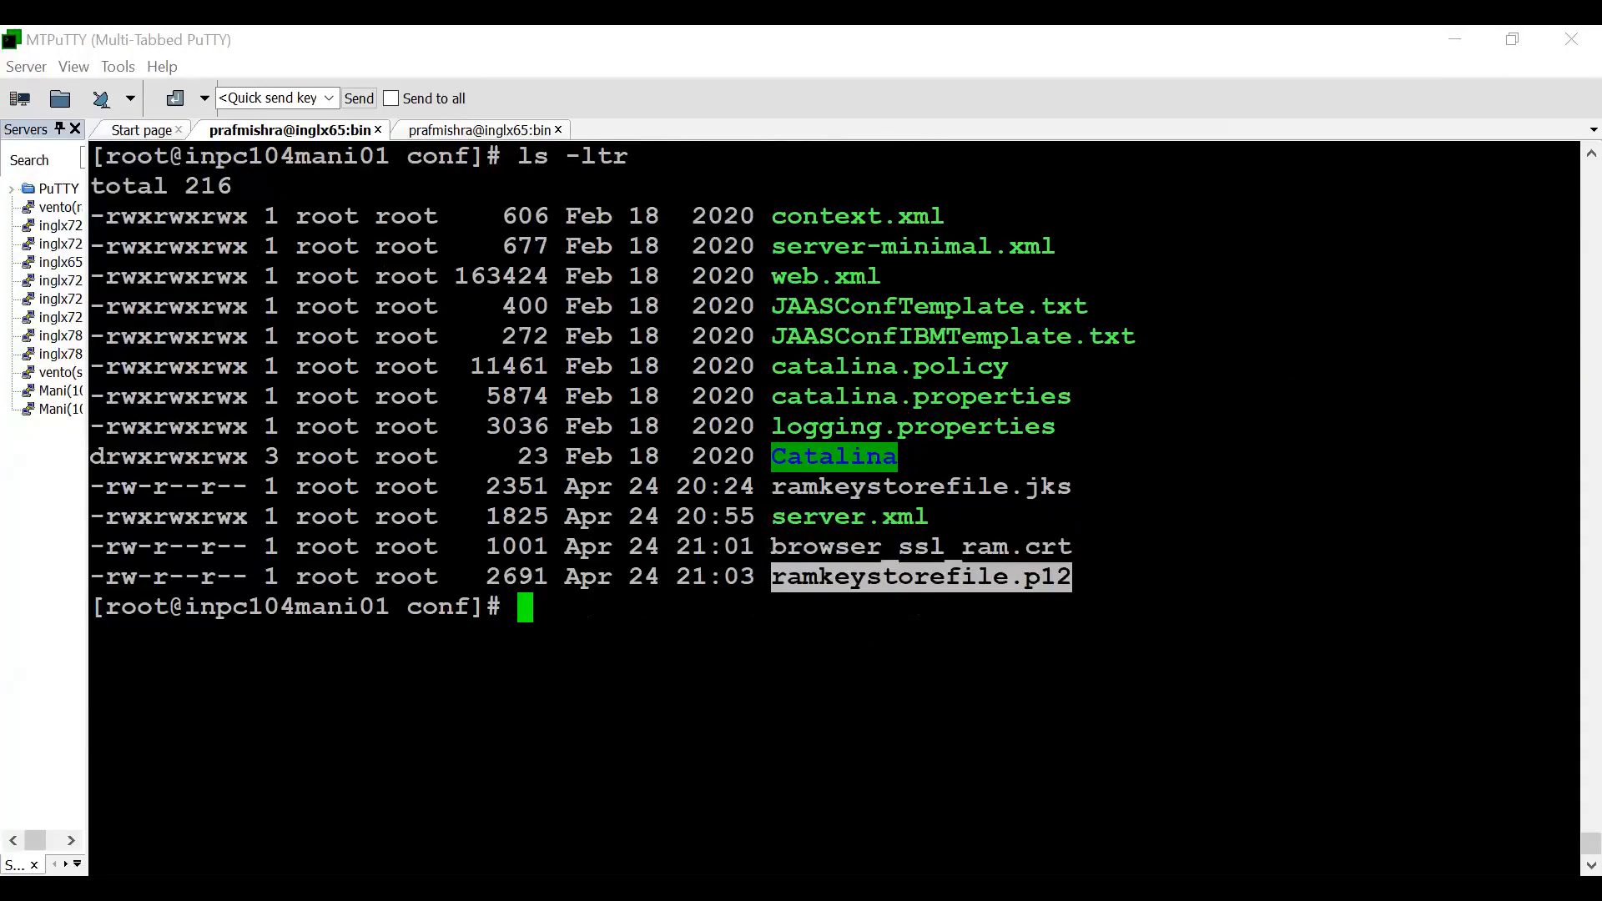
# - Extract the private key from ramkeystorefile.p12 to ramkeystore_privatekey.pem with openssl pkcs12 and the options -nodes -nocerts, entering the import password
pyautogui.hotkey('alt', 'Tab')
pyautogui.hotkey('ctrl', 'c')
pyautogui.hotkey('alt', 'Tab')
pyautogui.press('shift+Insert')
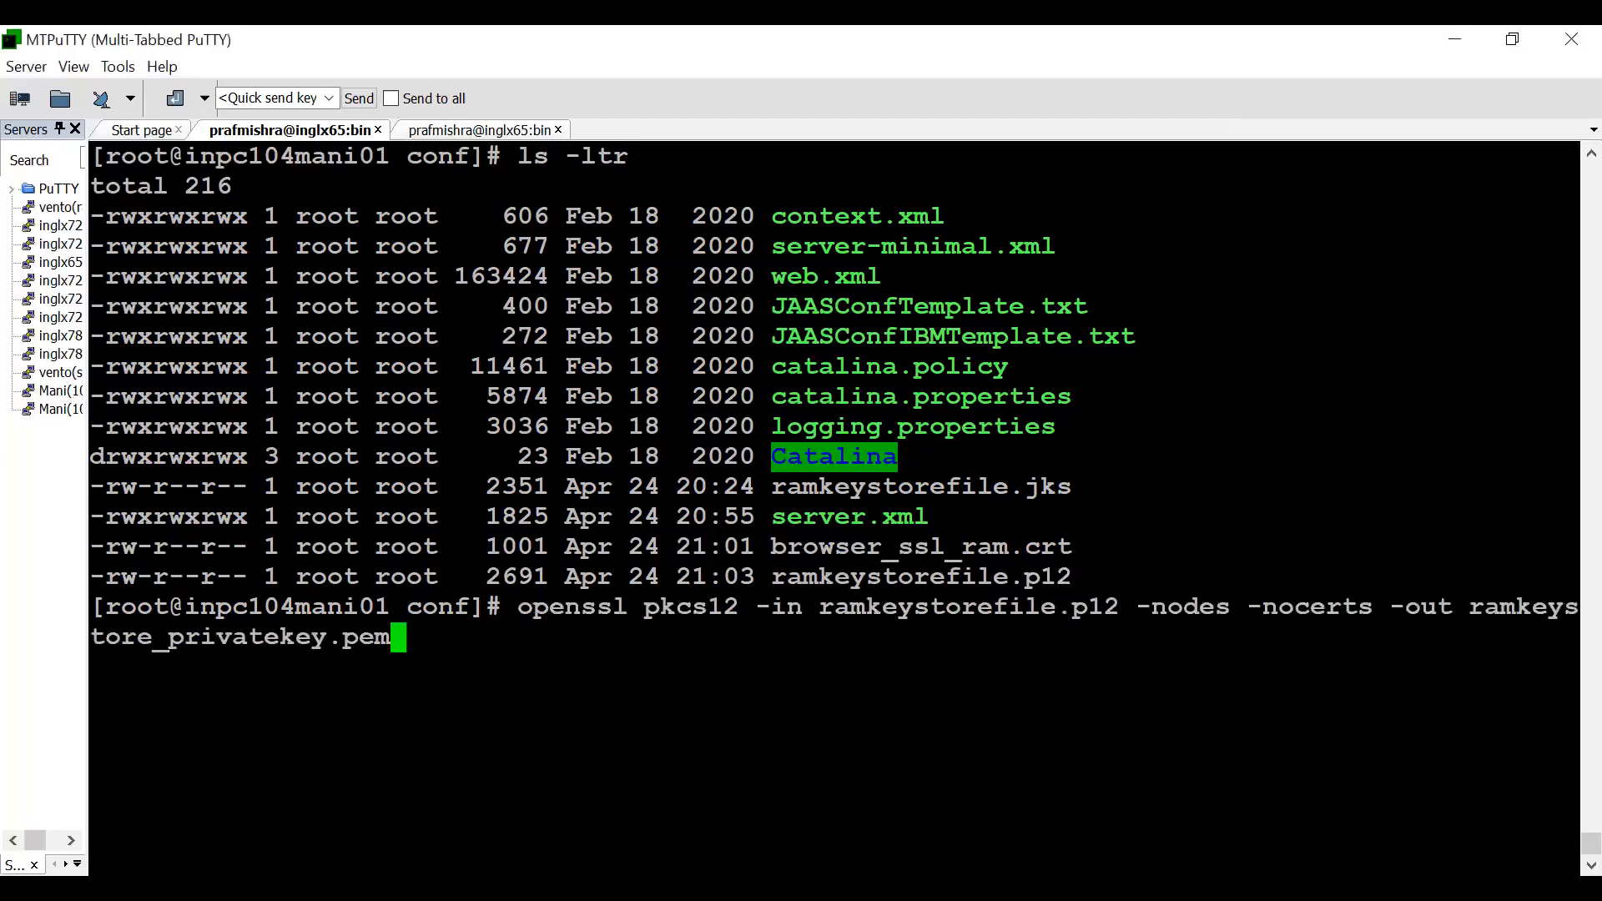
pyautogui.moveTo(821, 607); pyautogui.dragTo(1116, 602)
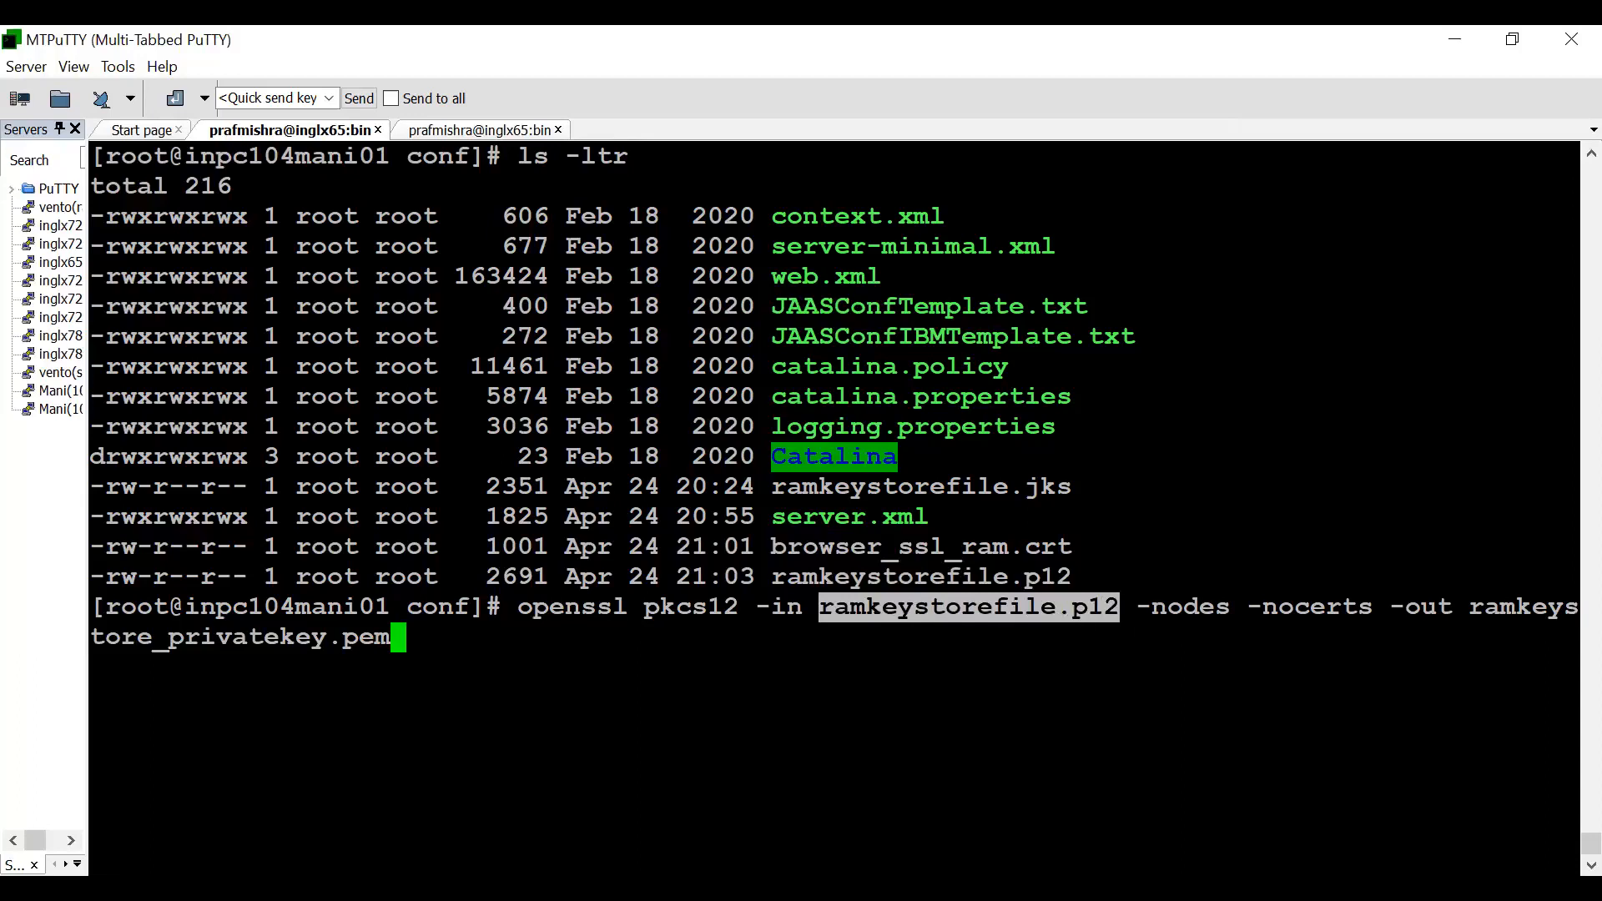
pyautogui.moveTo(519, 607); pyautogui.dragTo(628, 607)
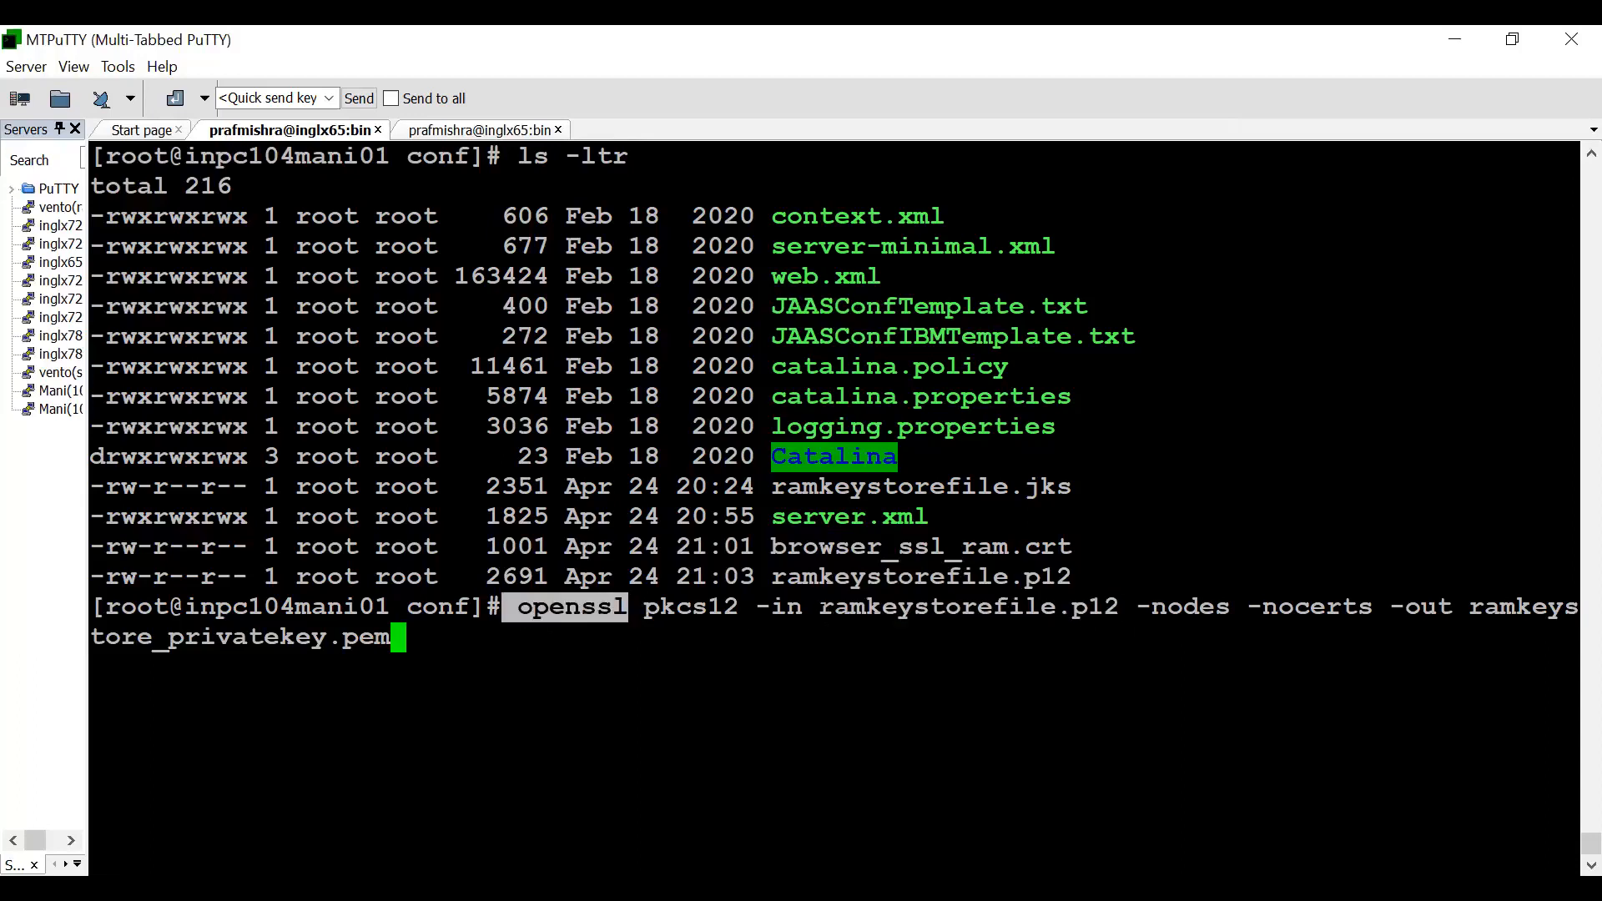
pyautogui.moveTo(803, 607); pyautogui.dragTo(1118, 606)
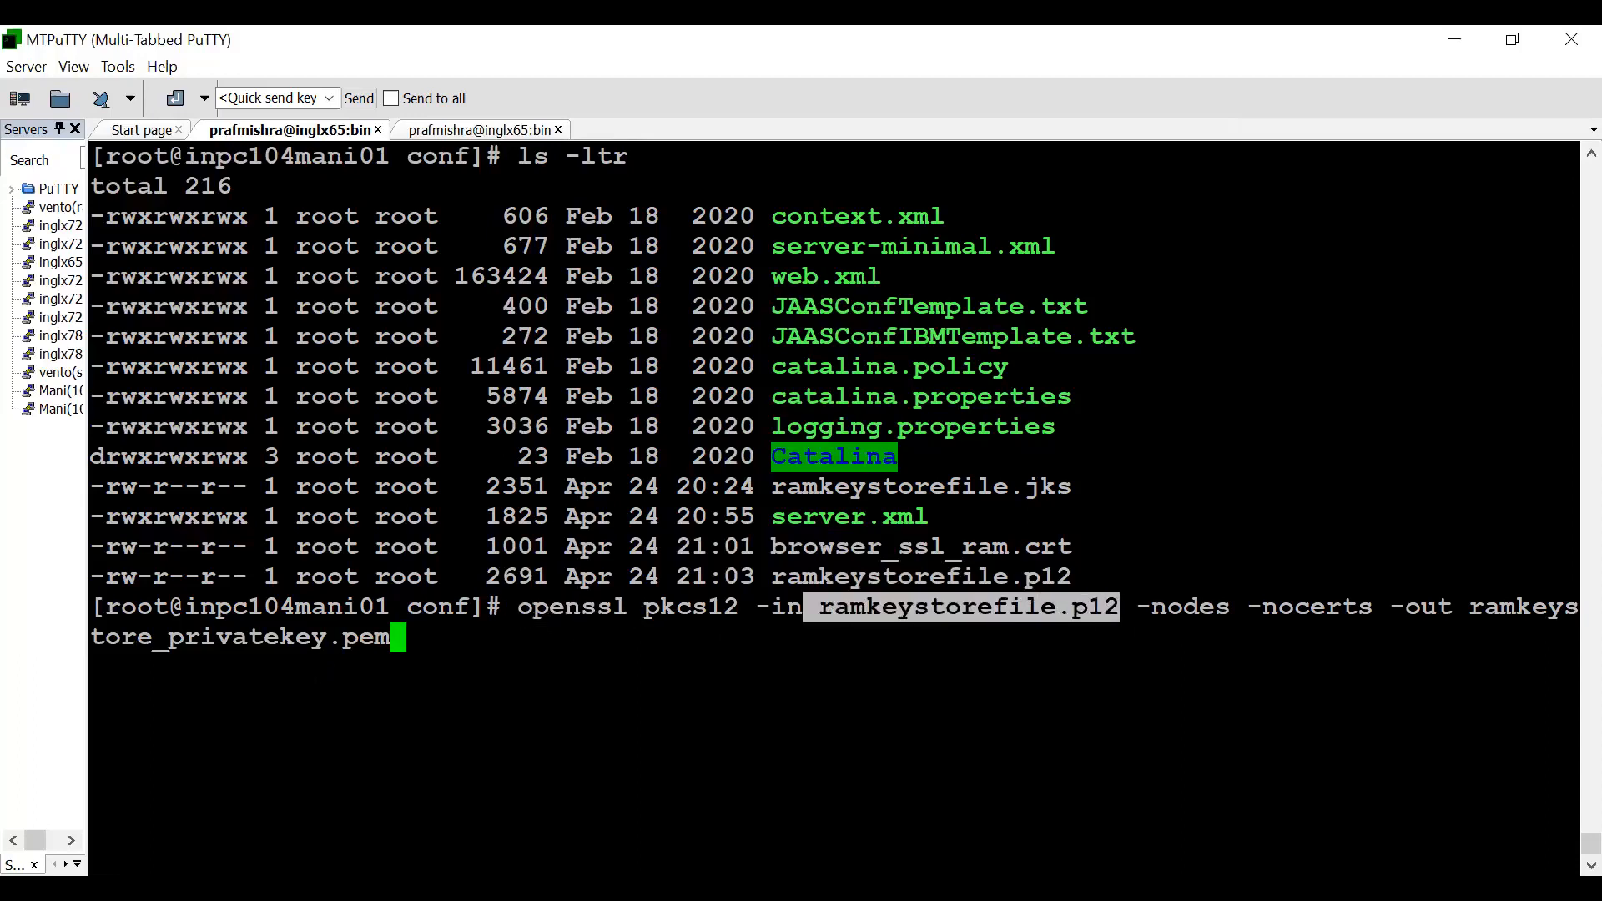
pyautogui.press('Return')
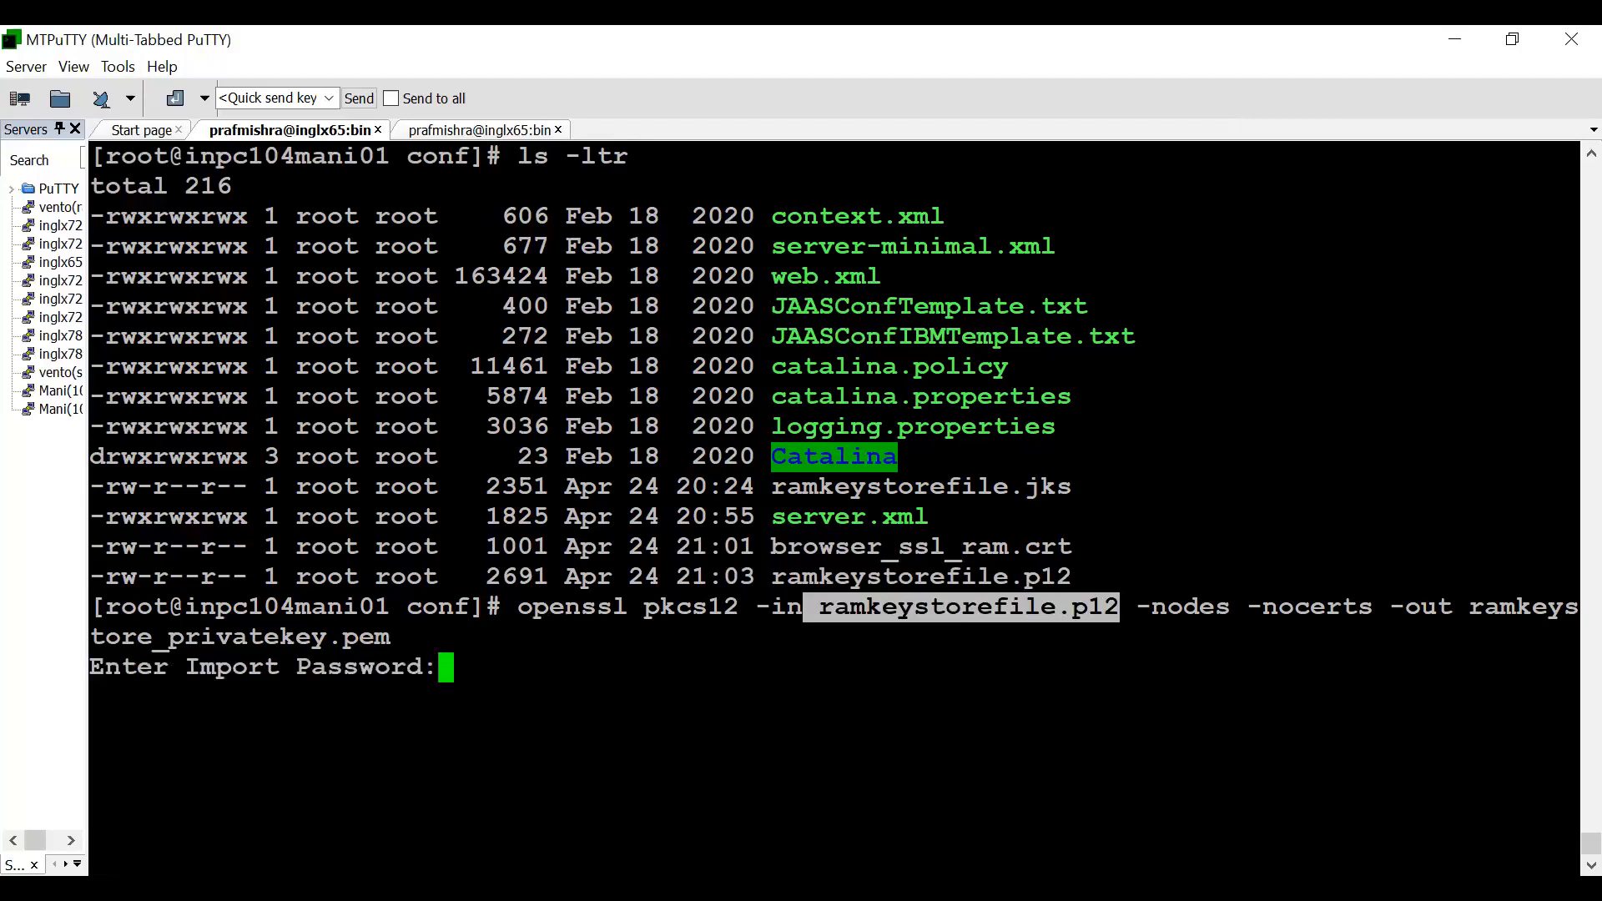
pyautogui.click(1120, 634)
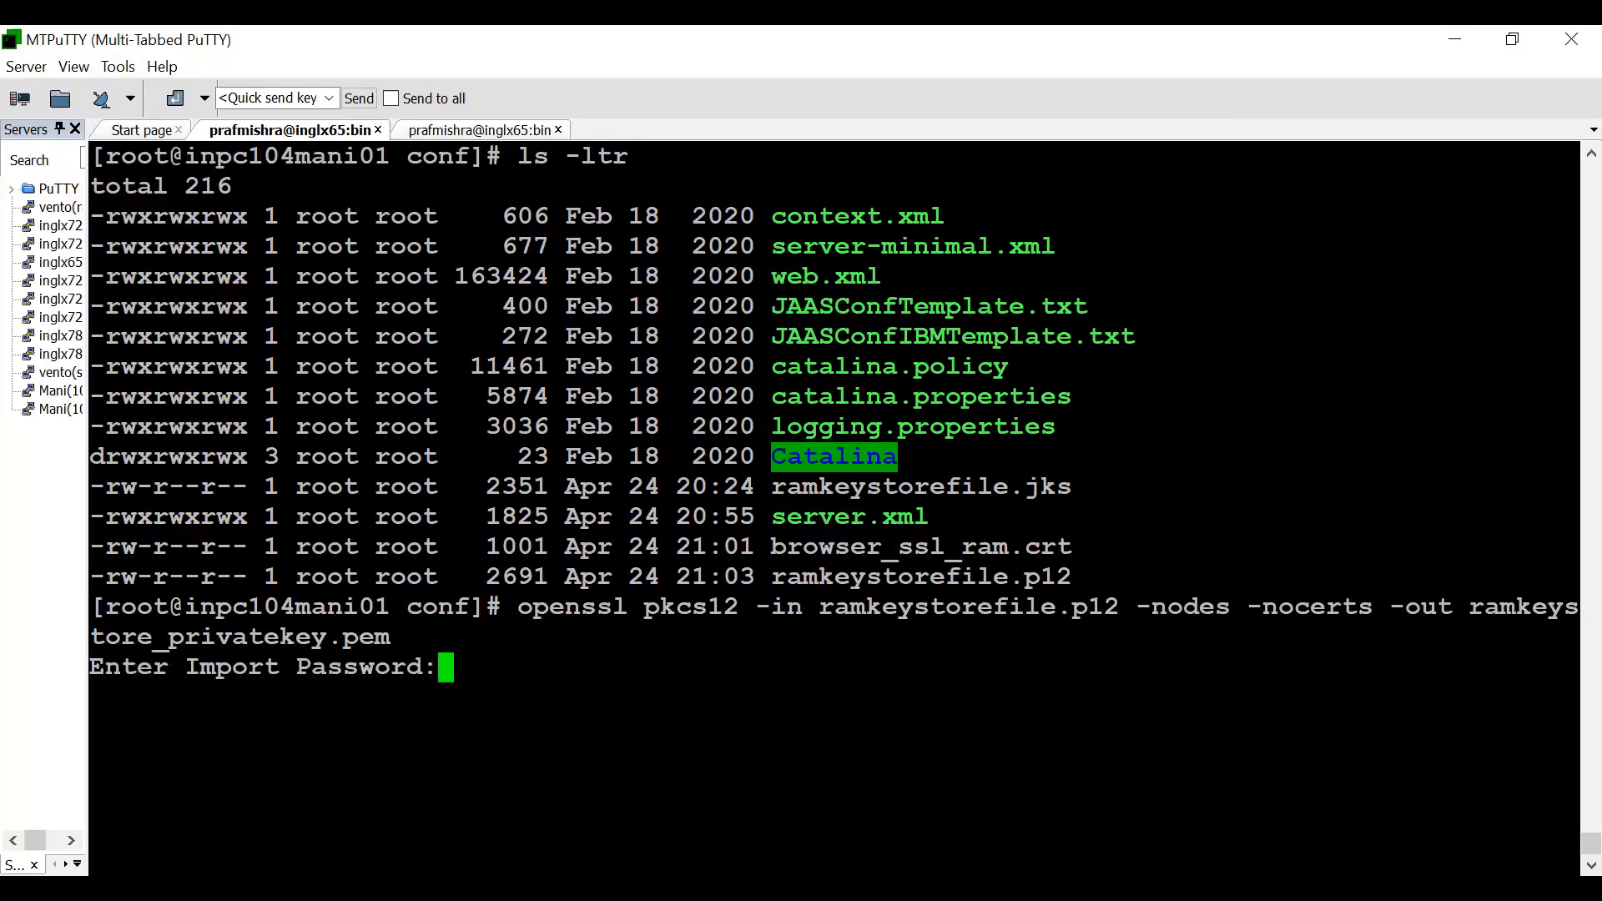
pyautogui.press('Return')
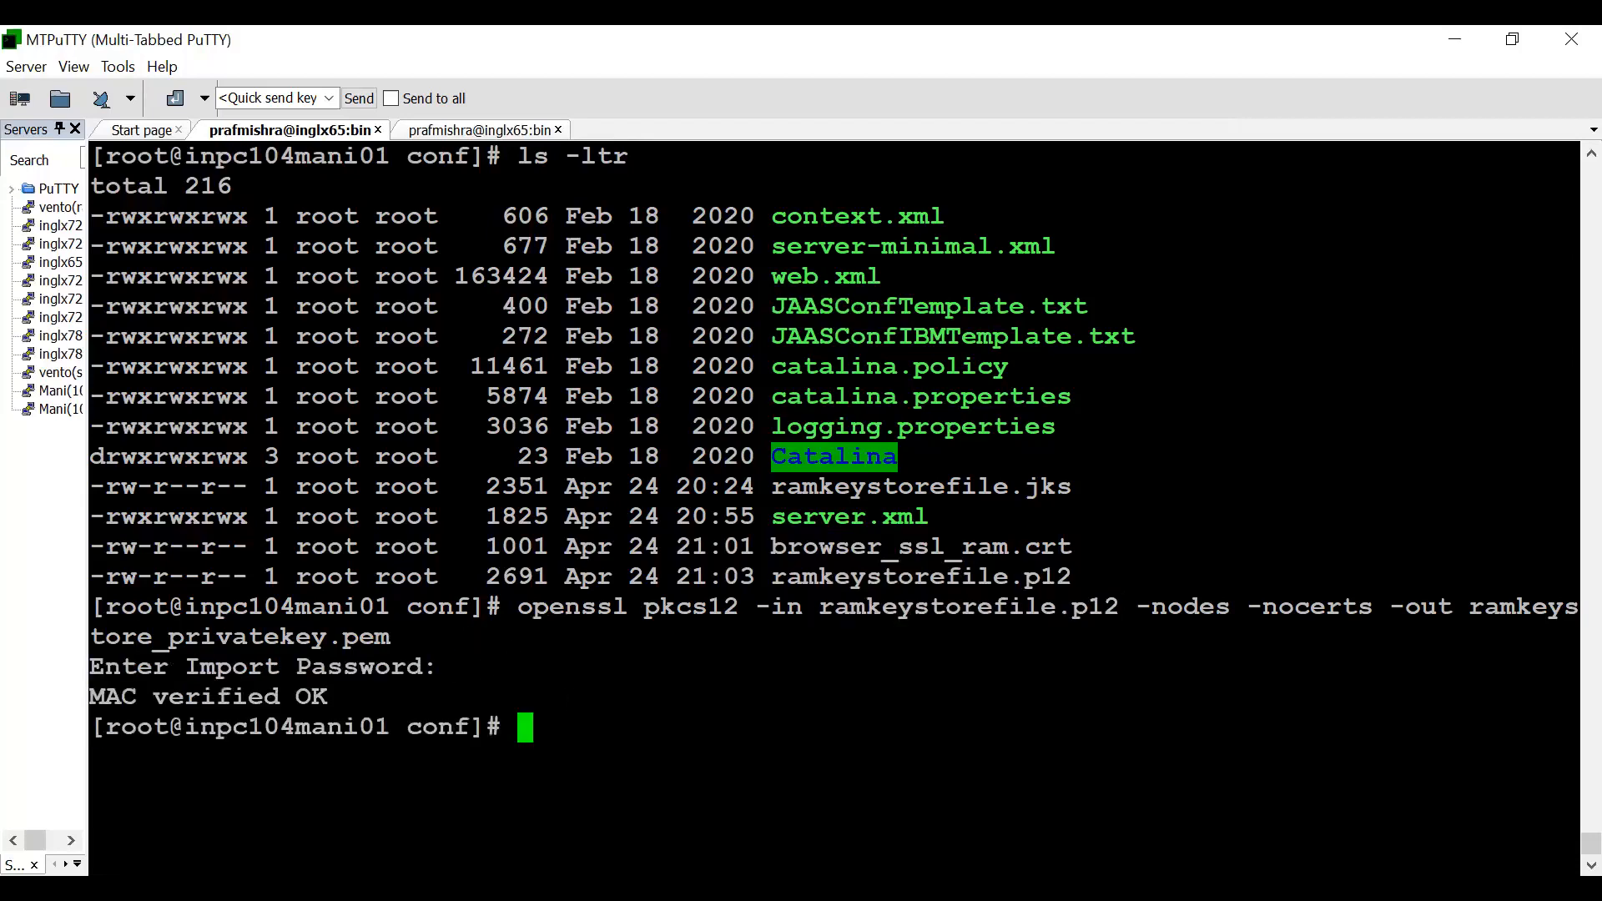
# - List the conf directory with ls -ltr and select the ramkeystore_privatekey.pem file name
pyautogui.write('ls -ltr')
pyautogui.press('Return')
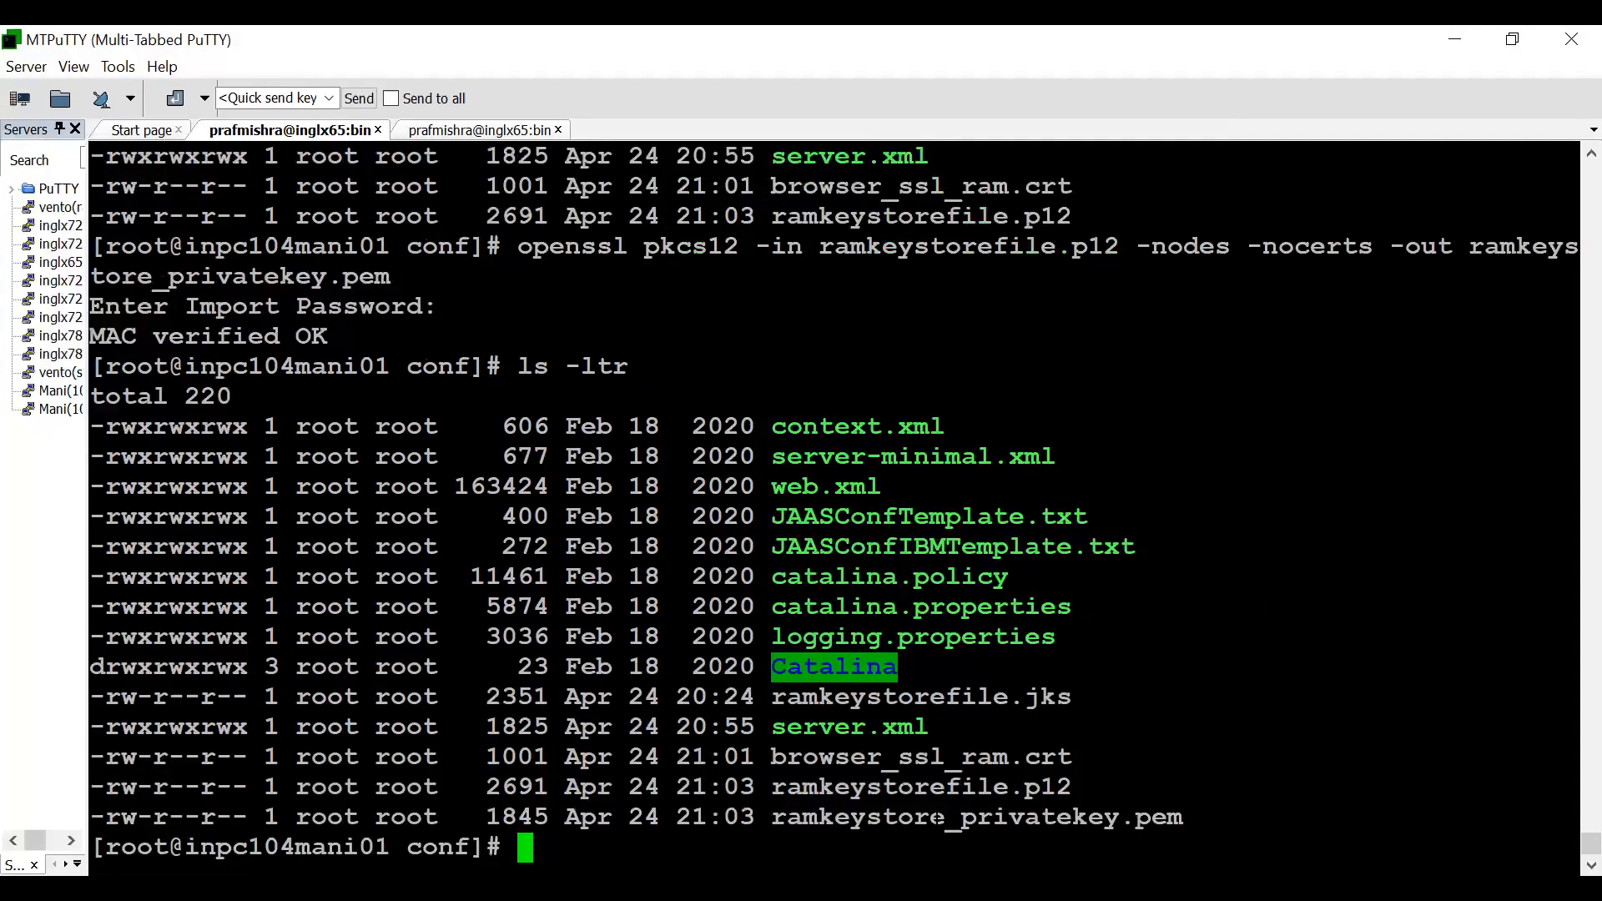
pyautogui.doubleClick(959, 817)
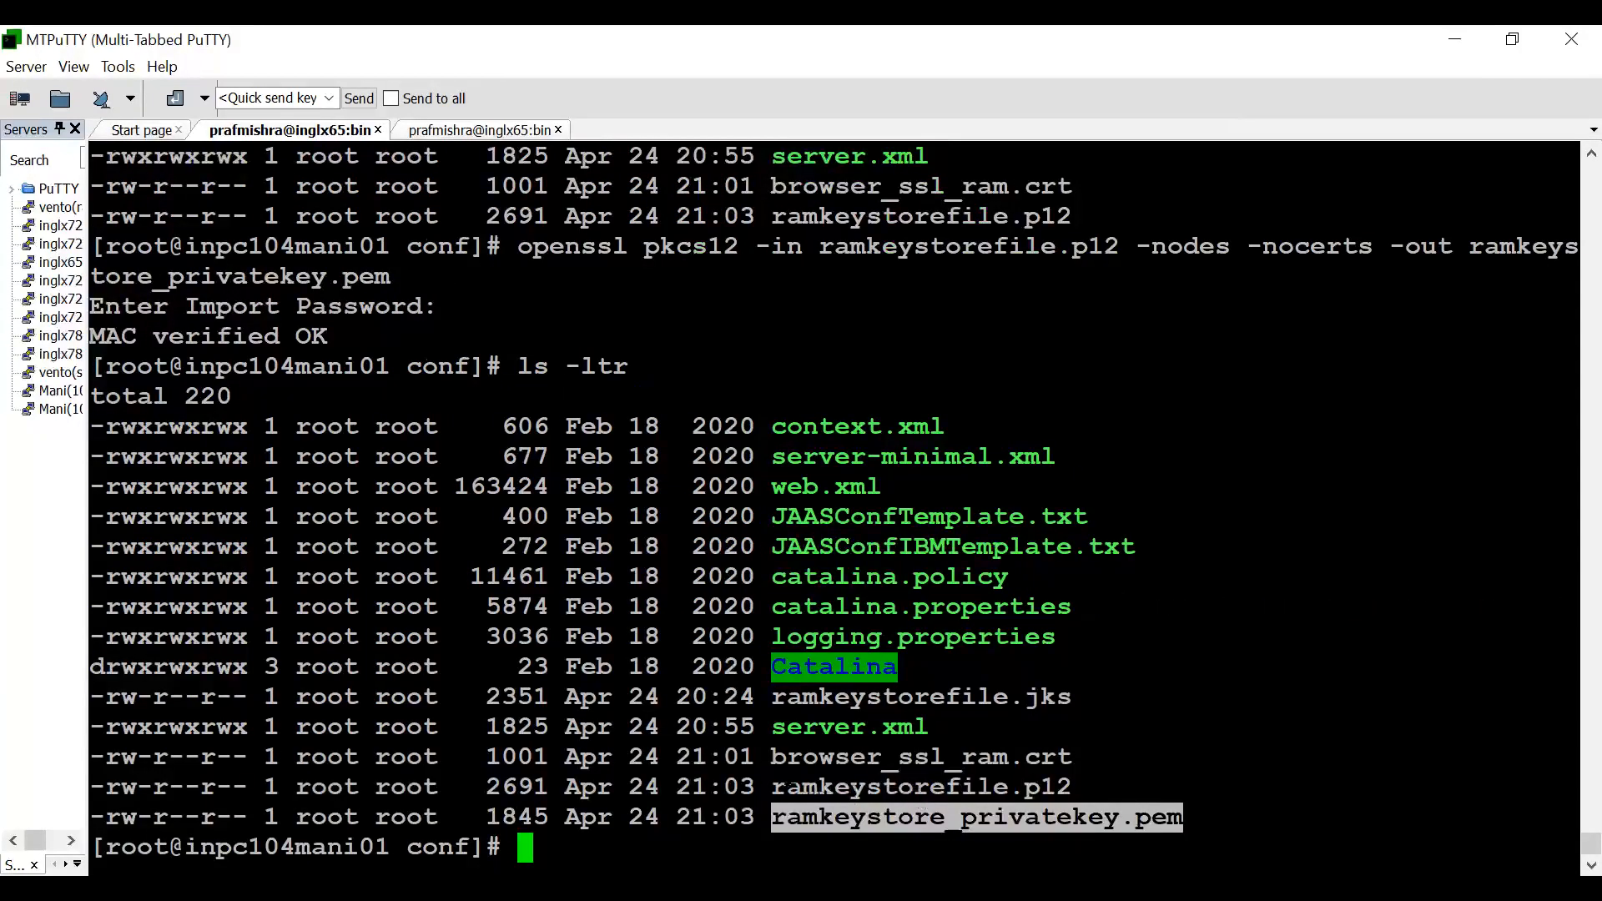
# - Display the contents of ramkeystore_privatekey.pem with cat and highlight the private key block through its end marker
pyautogui.write('cat')
pyautogui.press('shift+Insert')
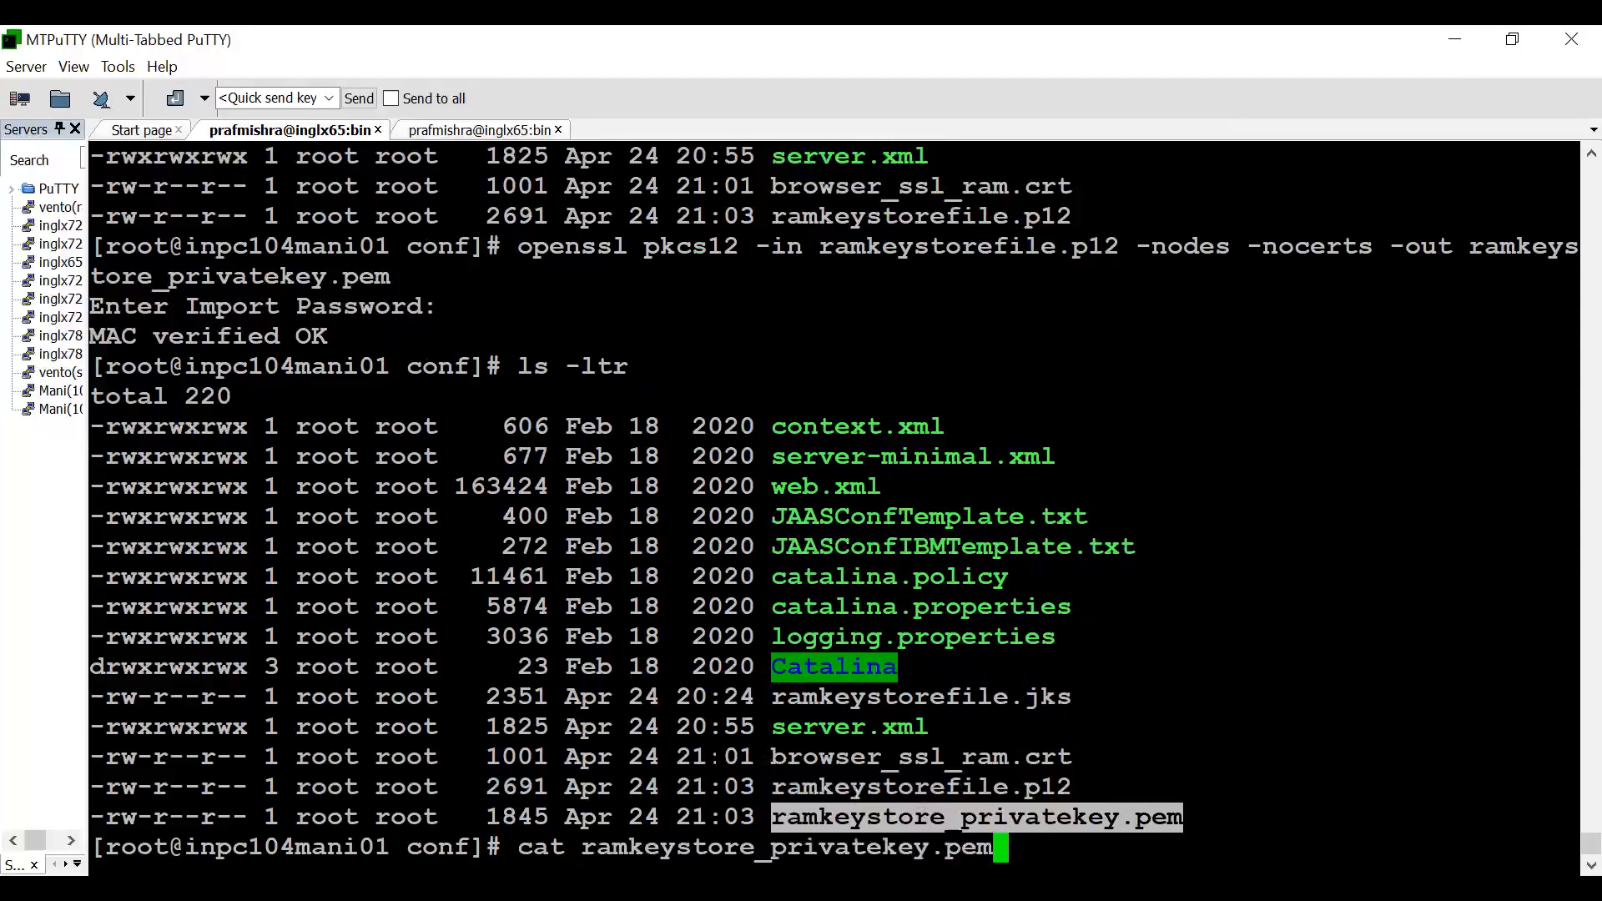
pyautogui.press('Return')
pyautogui.scroll(4, 834, 501)
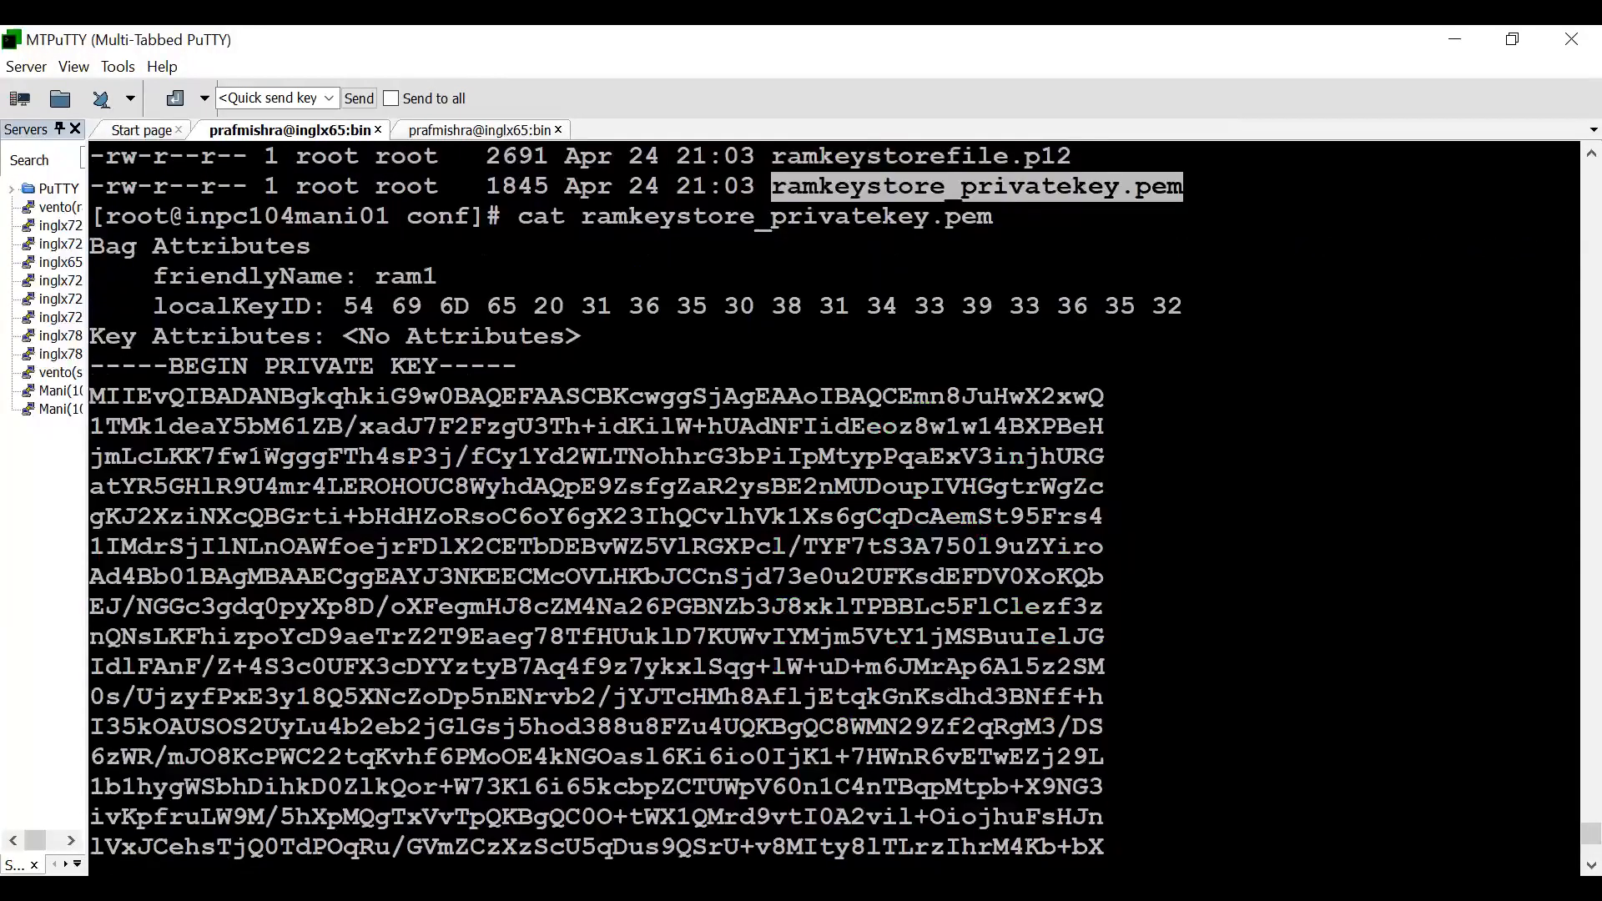
pyautogui.moveTo(154, 368); pyautogui.dragTo(455, 818)
pyautogui.scroll(-4, 428, 755)
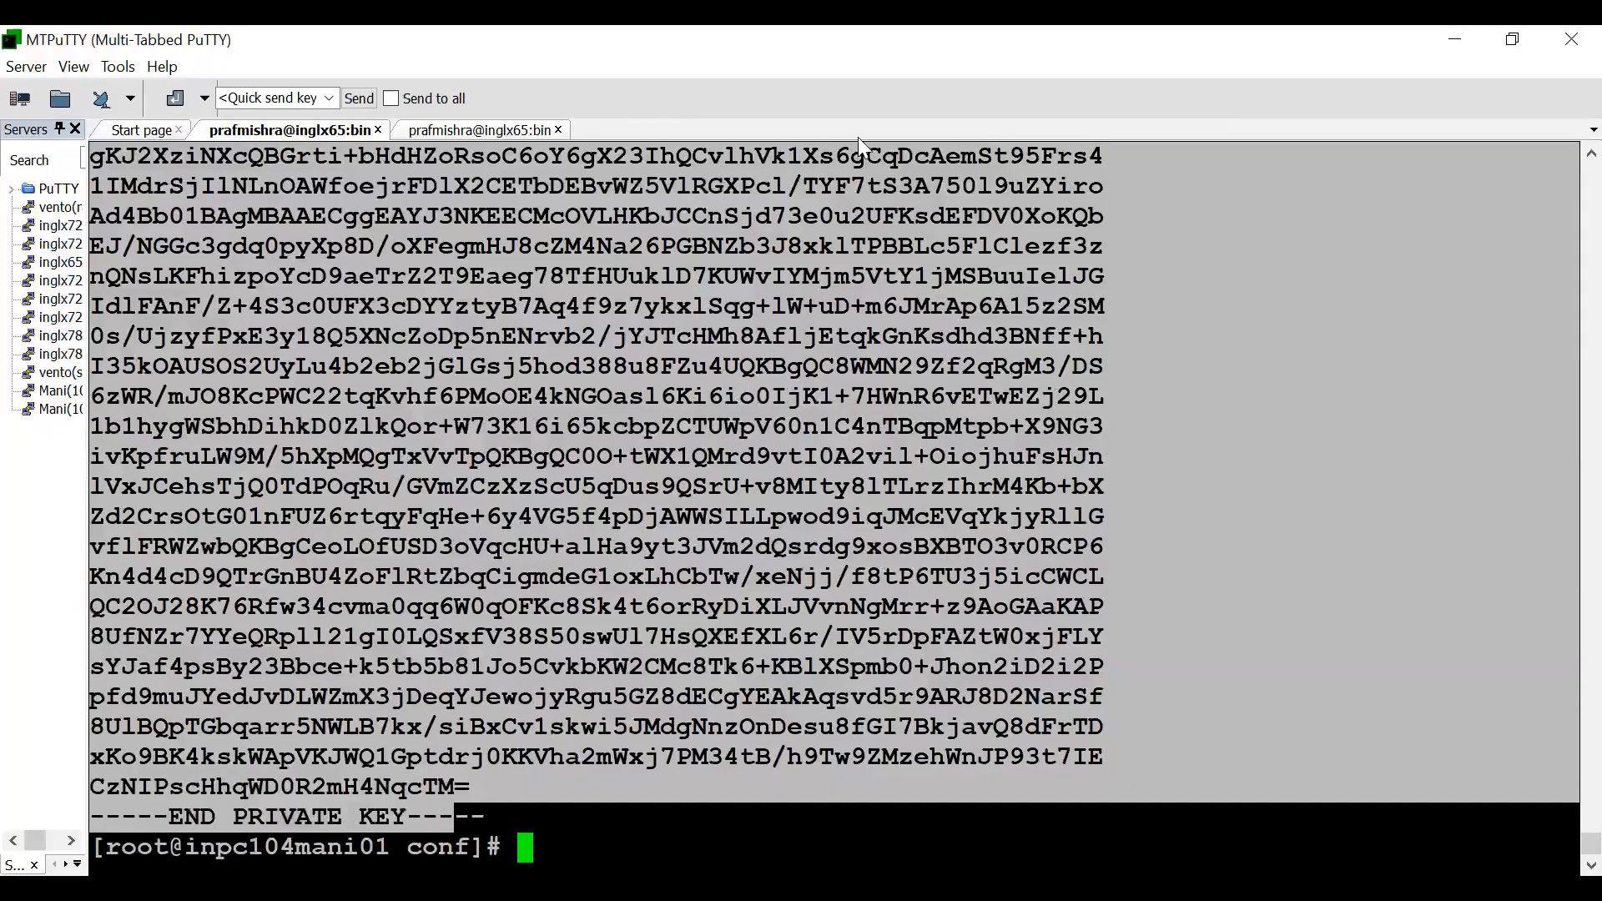